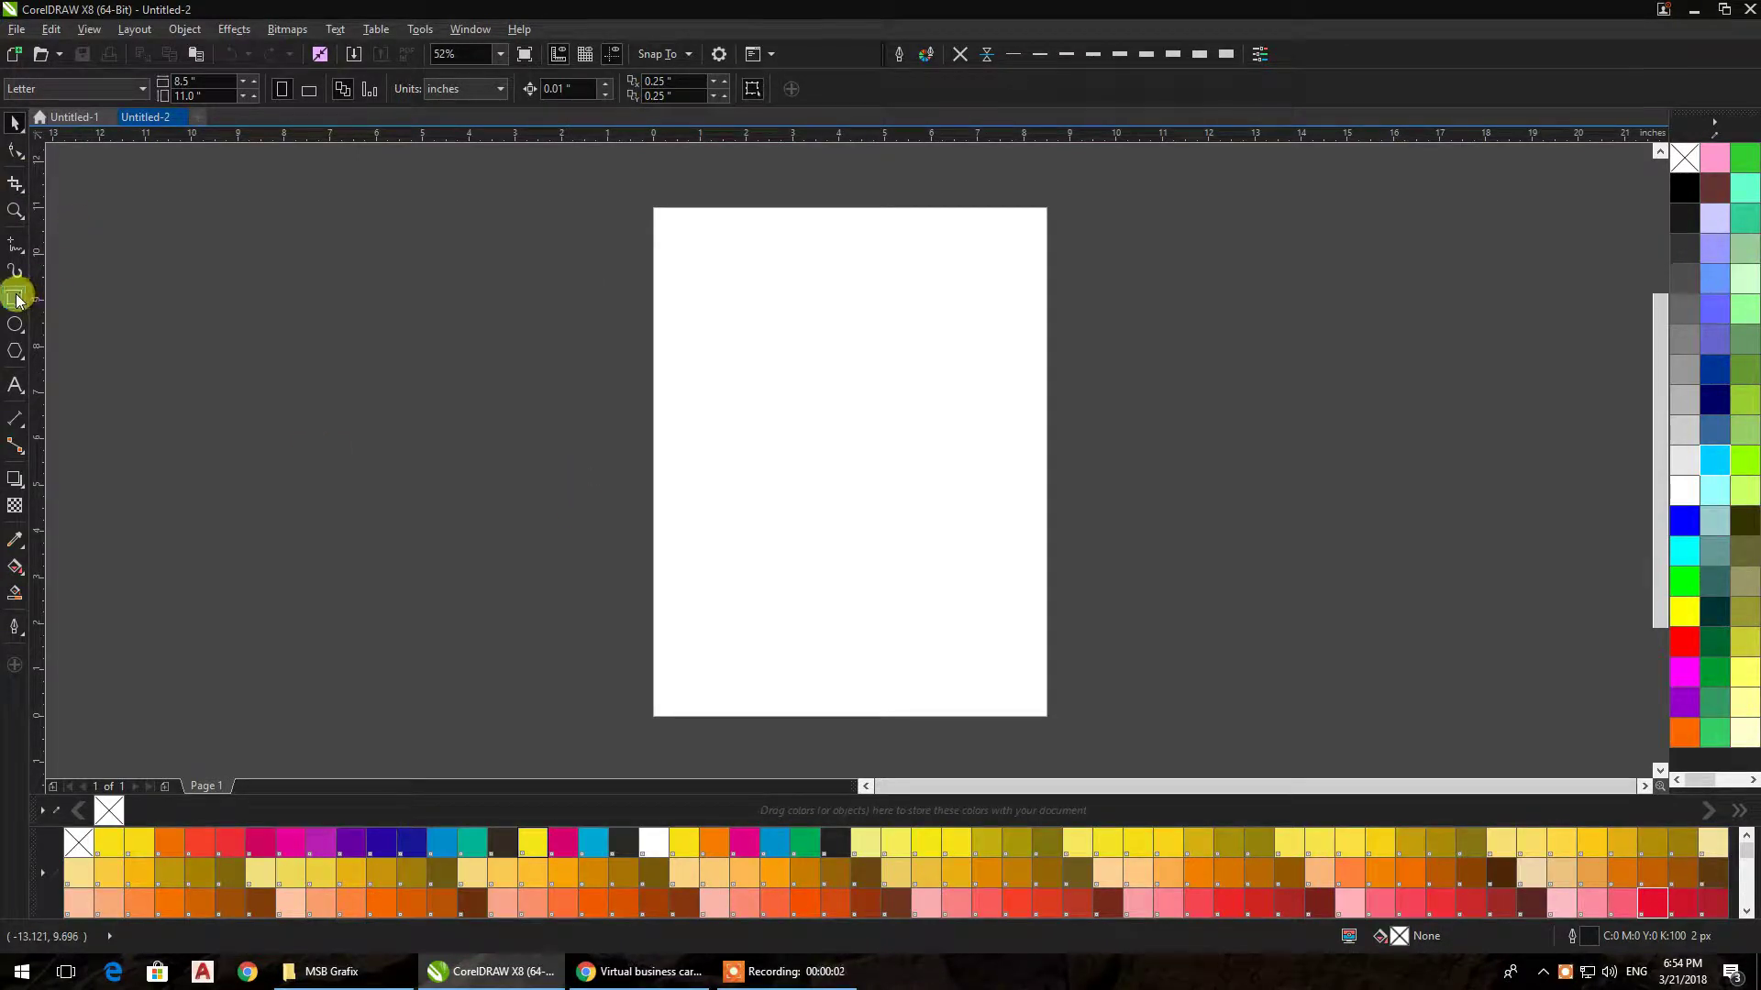
Set the page size to 3.5 by 2 inches for a business card
click(197, 82)
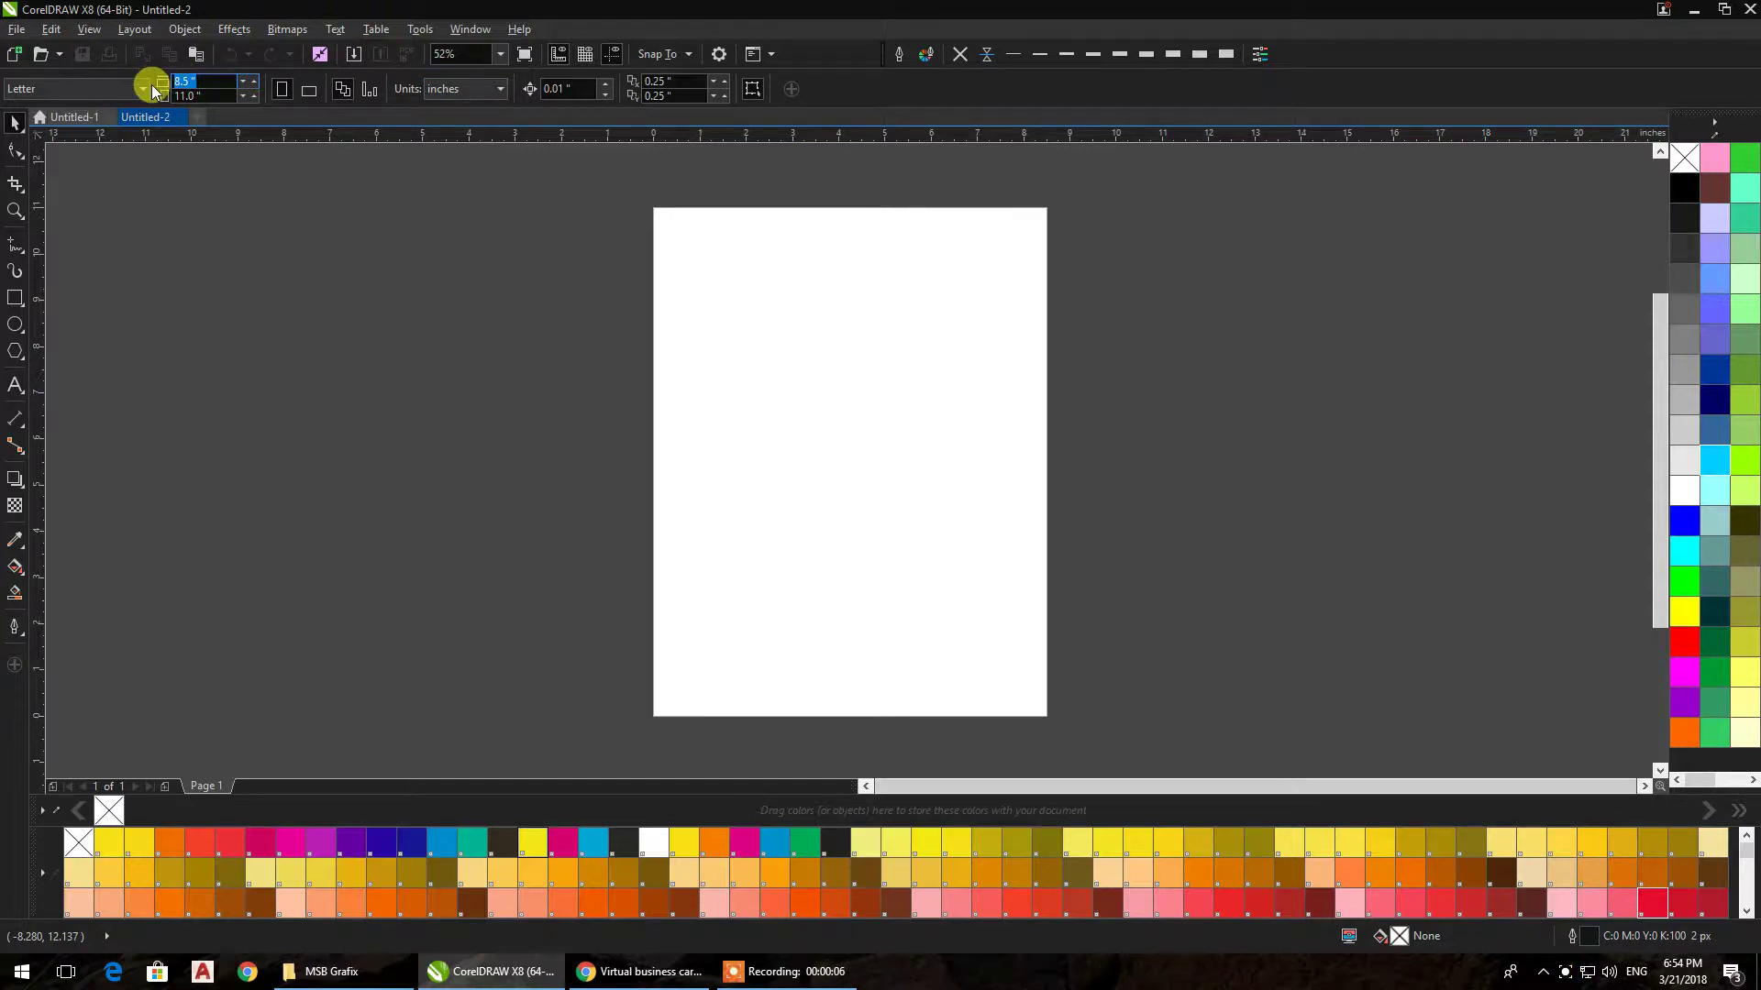
text(3.5)
text(2)
key(Return)
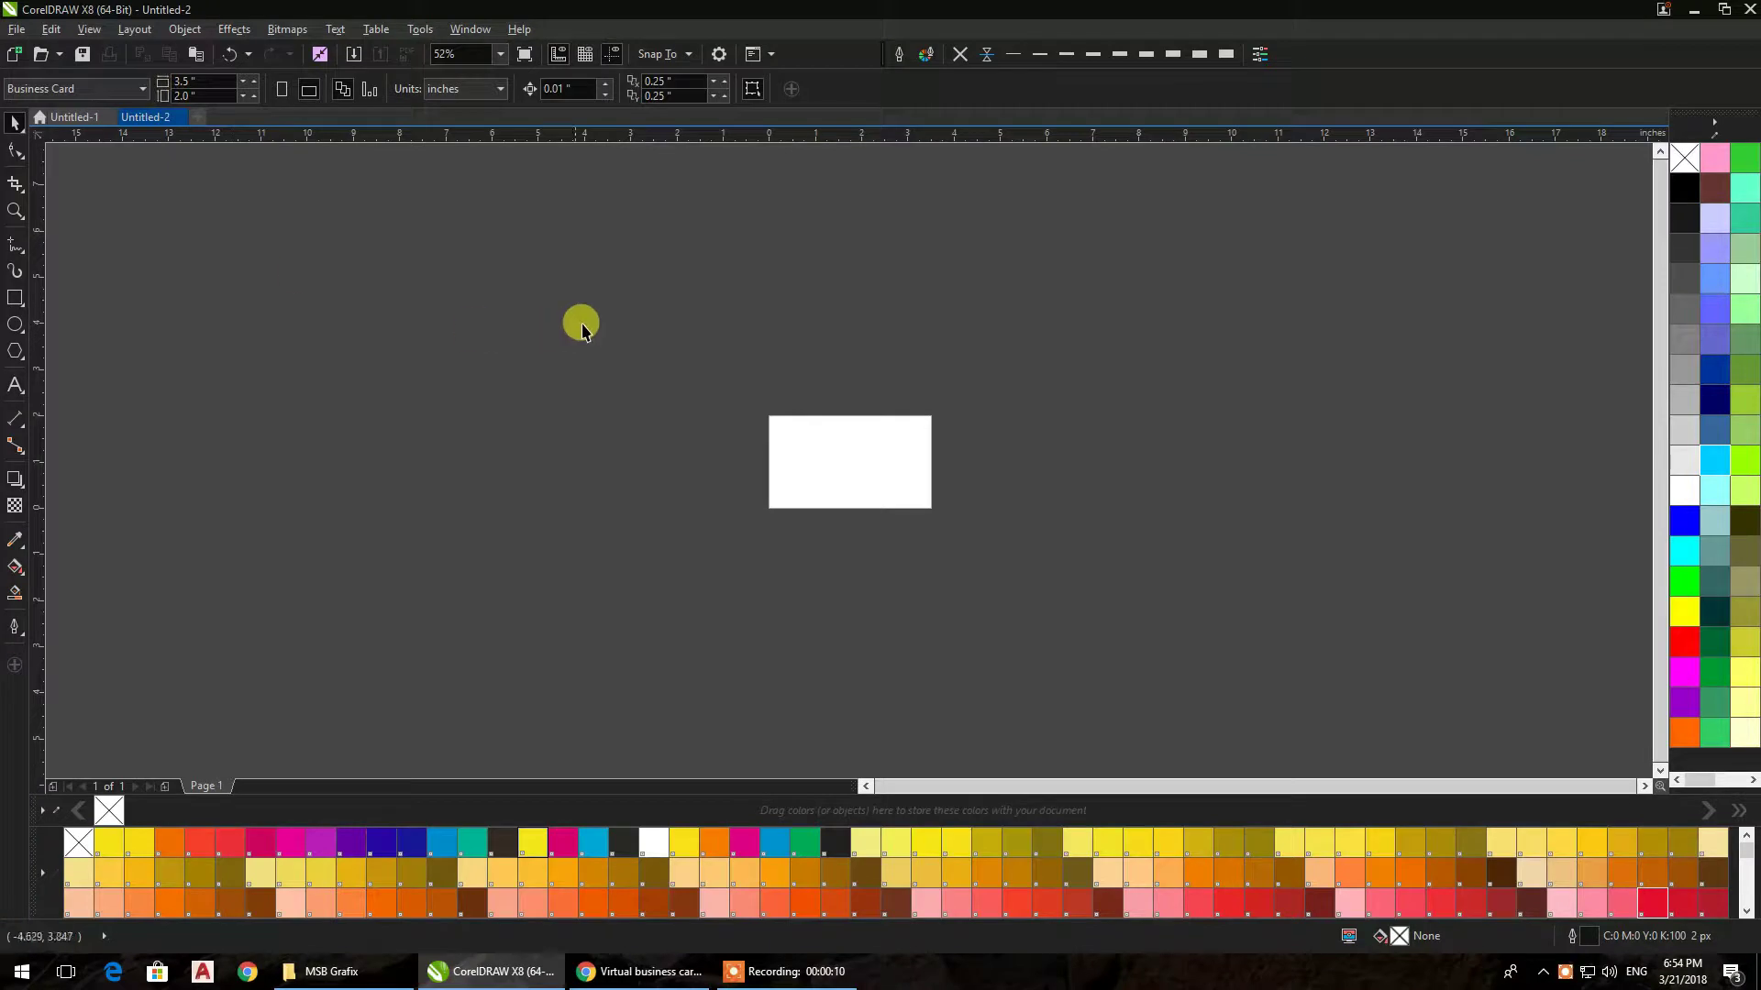
Create a page-sized background rectangle and fill it with PANTONE Yellow
scroll(904, 499, up, 3)
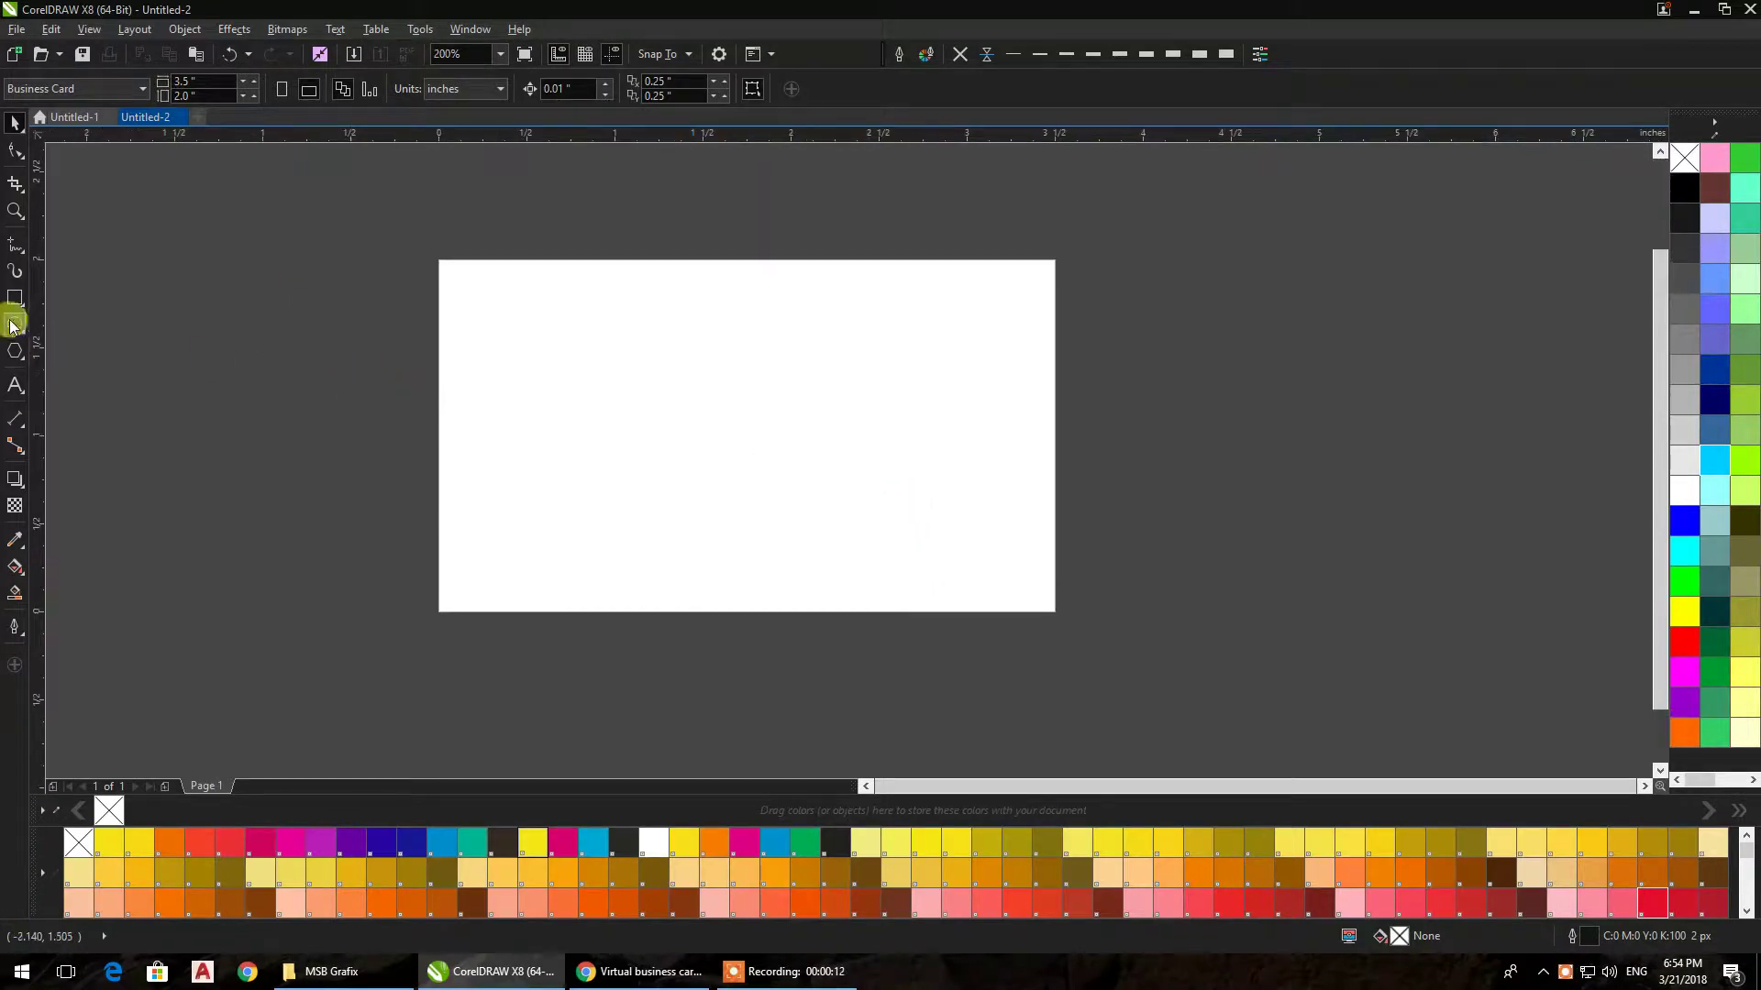
double_click(12, 299)
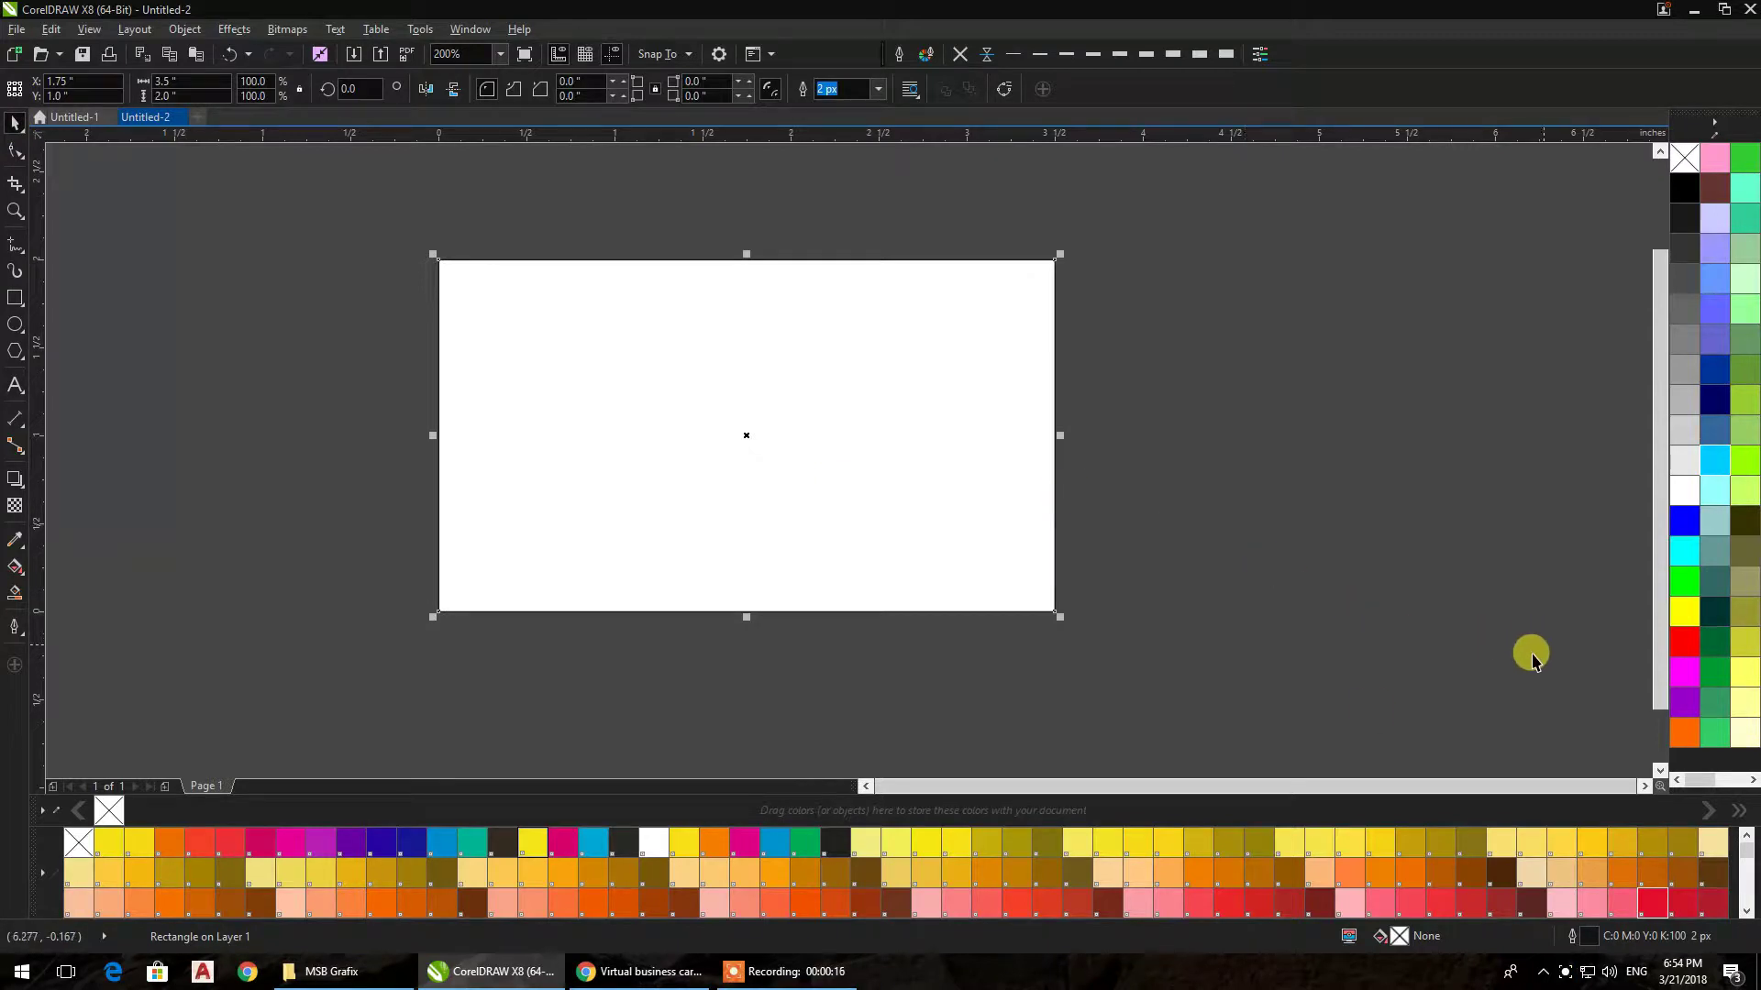
click(140, 841)
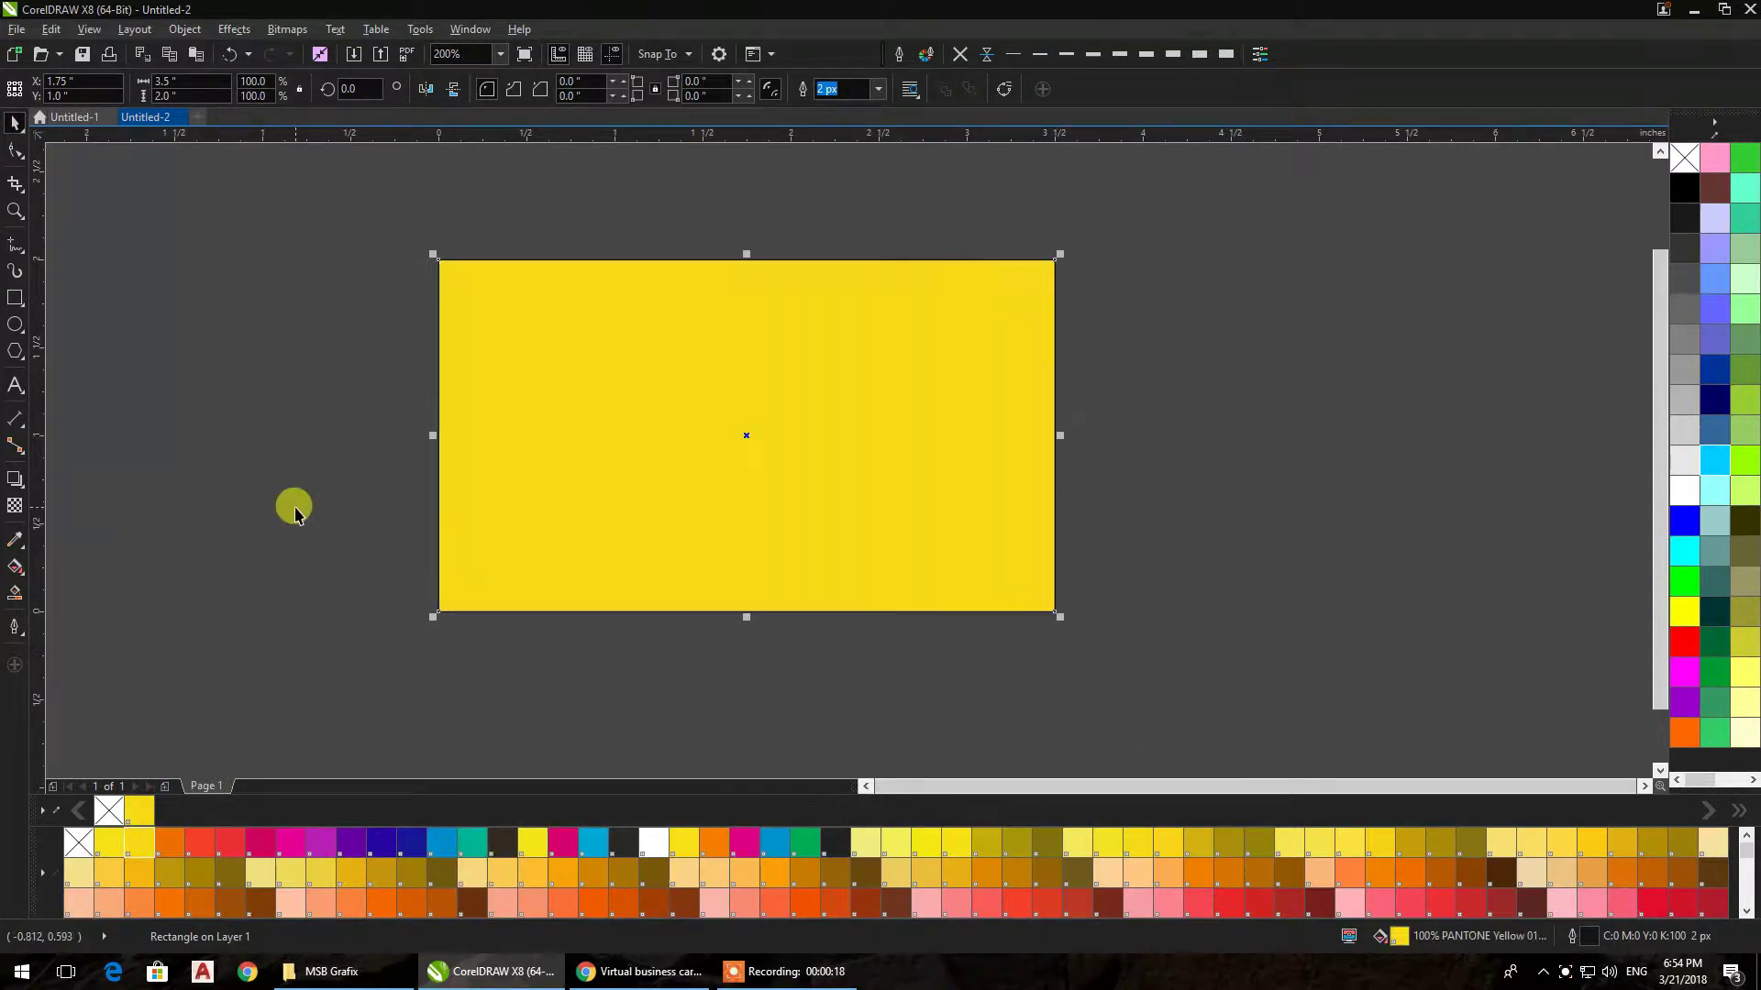
click(1171, 259)
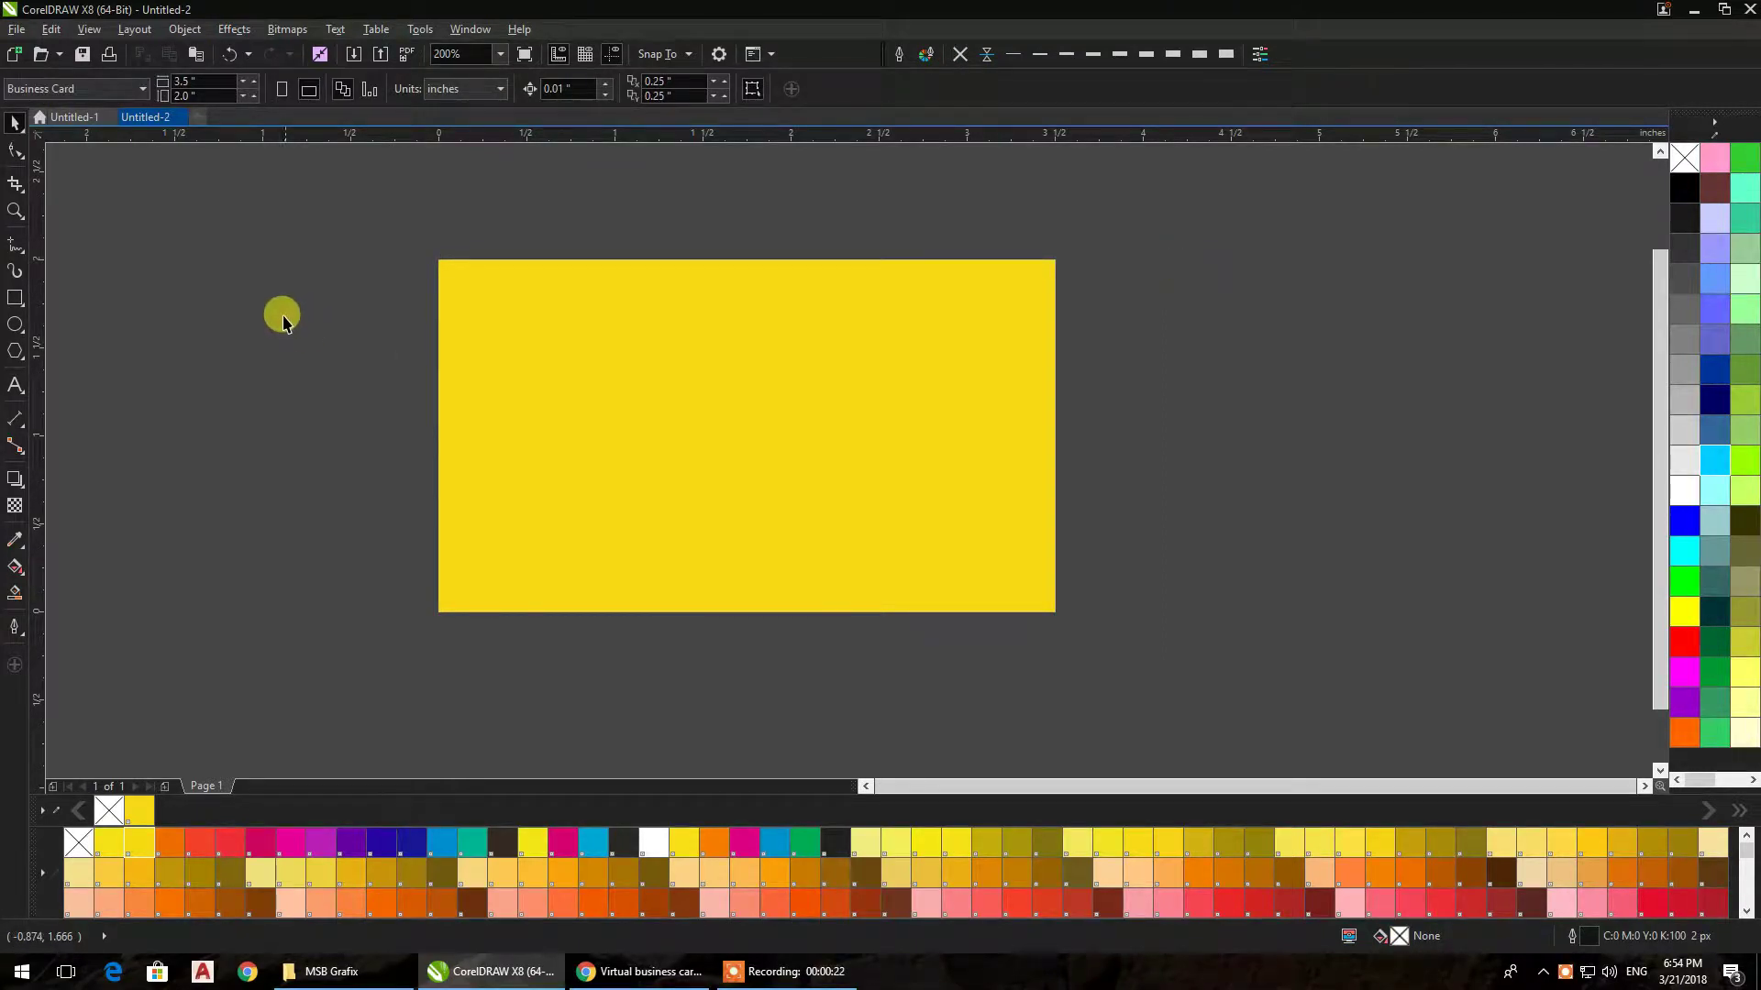
Draw a horizontal bar about 3 by 0.56 in across the card's right edge and place a copy lower over its left edge
click(15, 298)
drag(594, 349, 1126, 449)
click(15, 122)
click(402, 389)
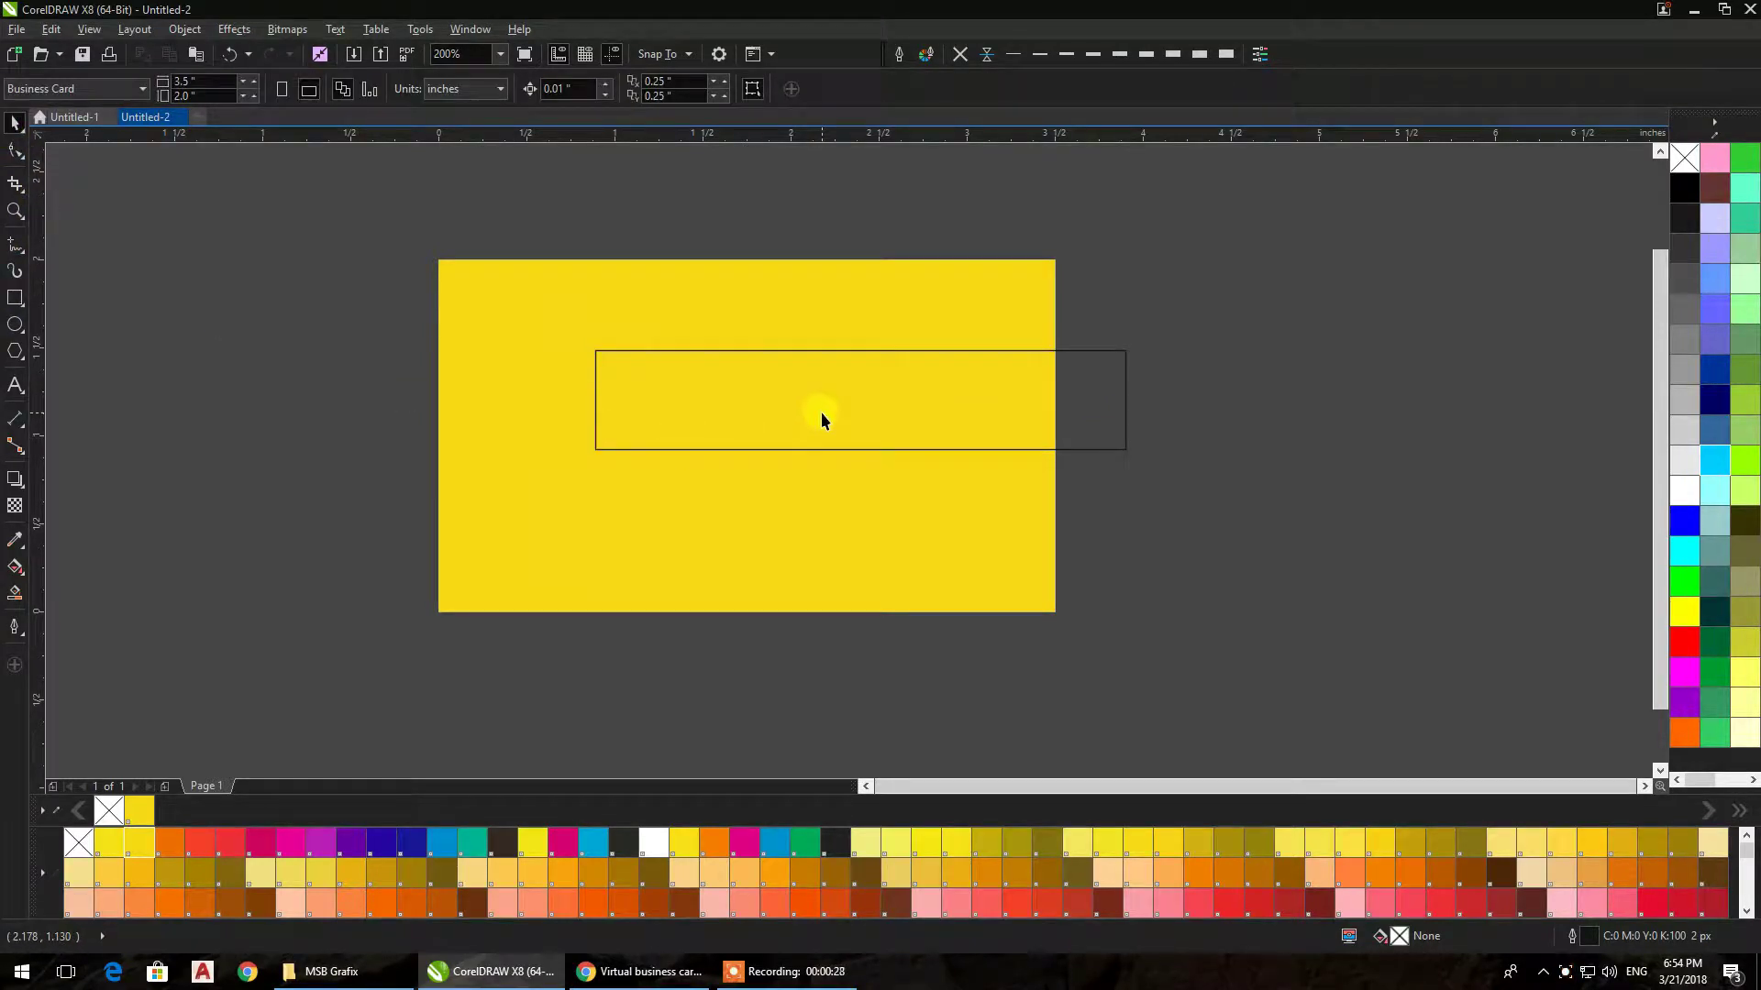
drag(823, 414, 401, 481)
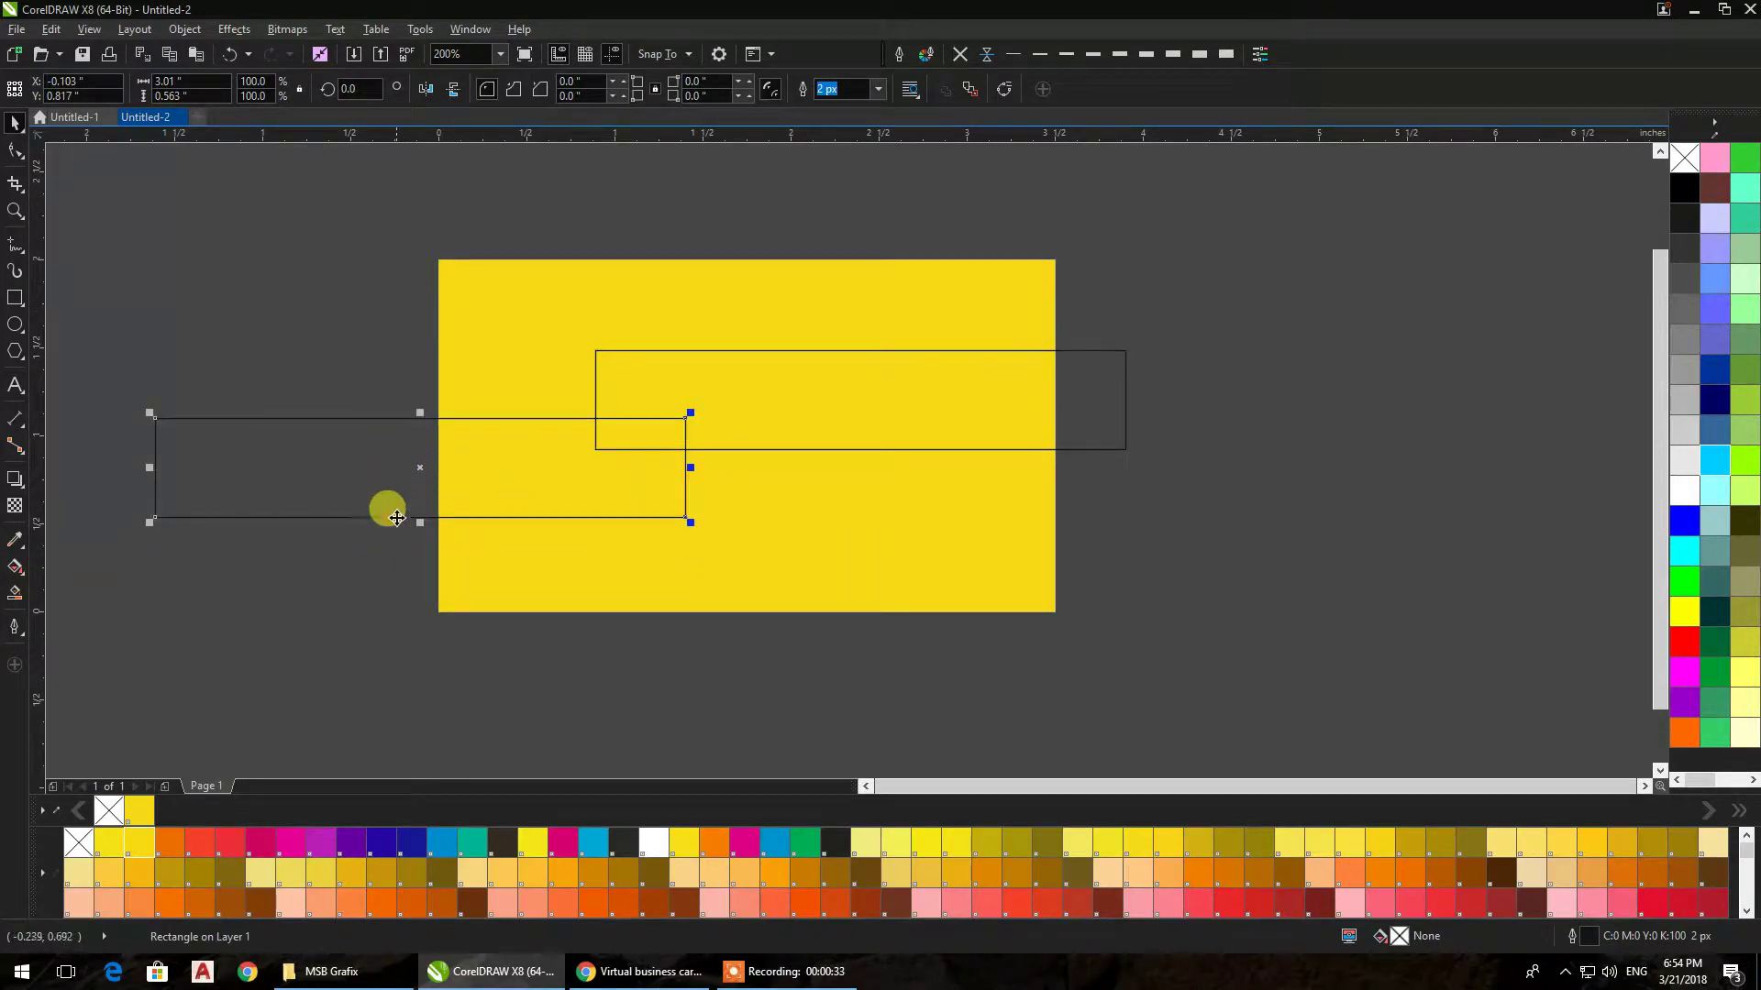
click(440, 683)
click(14, 297)
mouse_move(167, 243)
mouse_down()
mouse_move(287, 483)
mouse_move(208, 554)
mouse_move(229, 579)
mouse_up()
click(349, 89)
text(45)
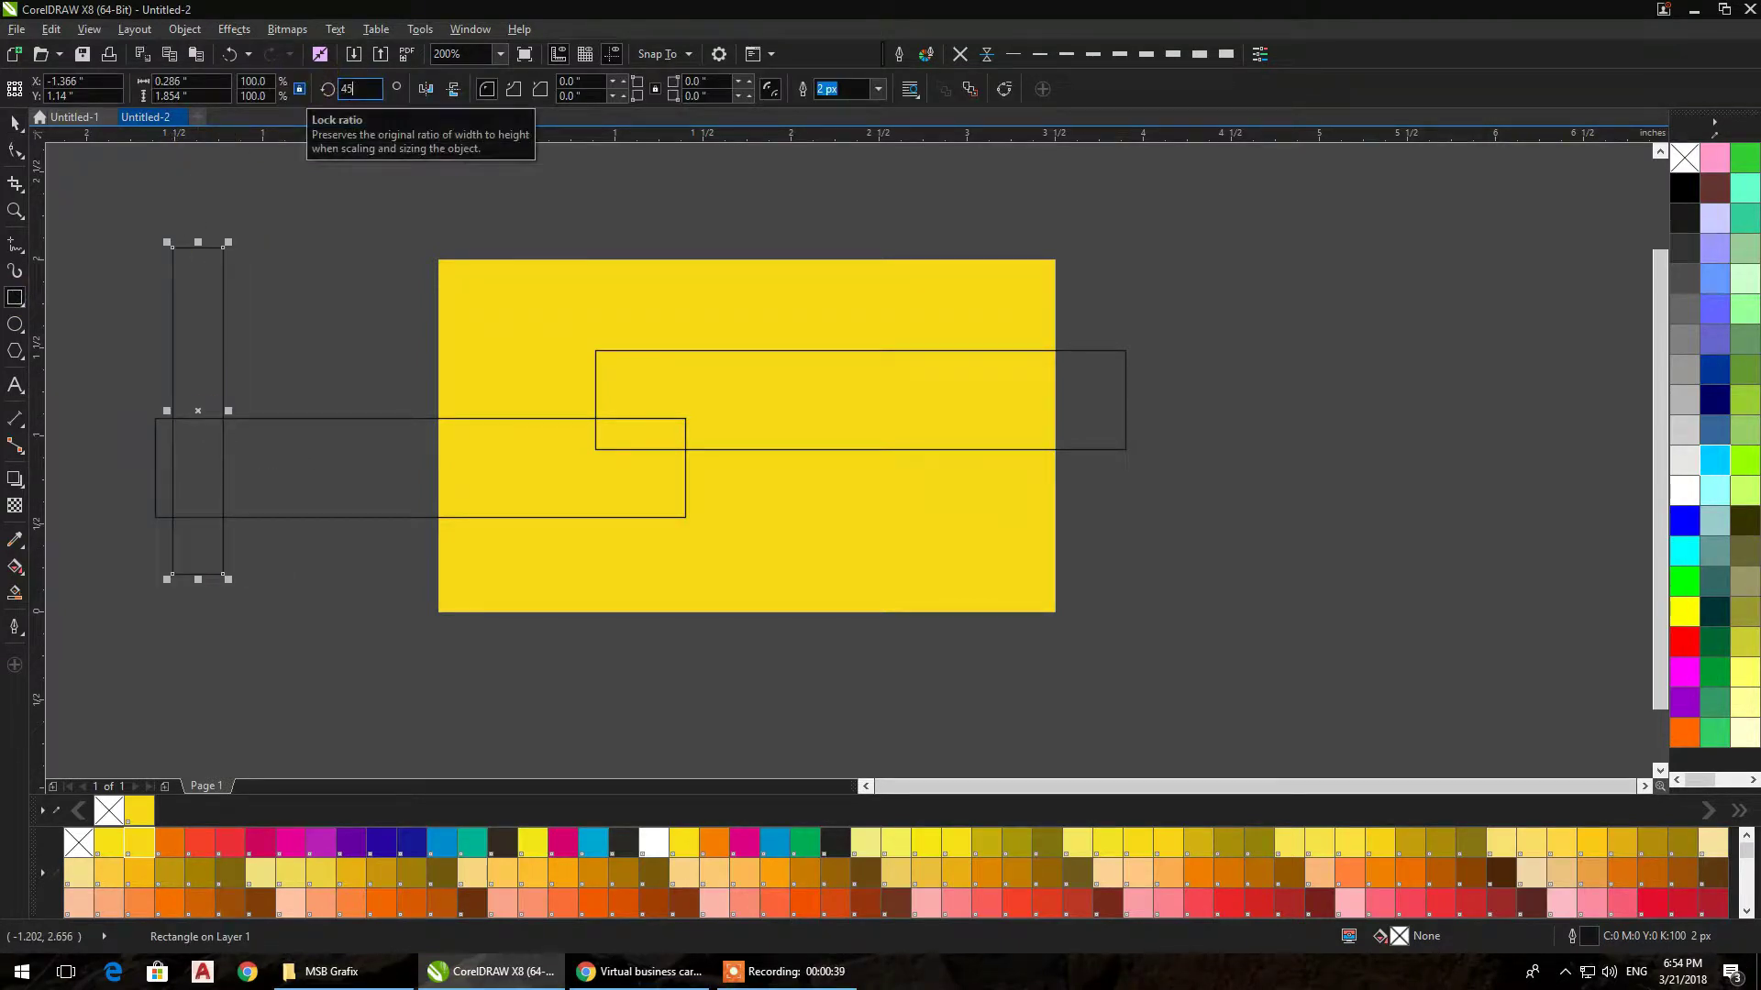
key(Return)
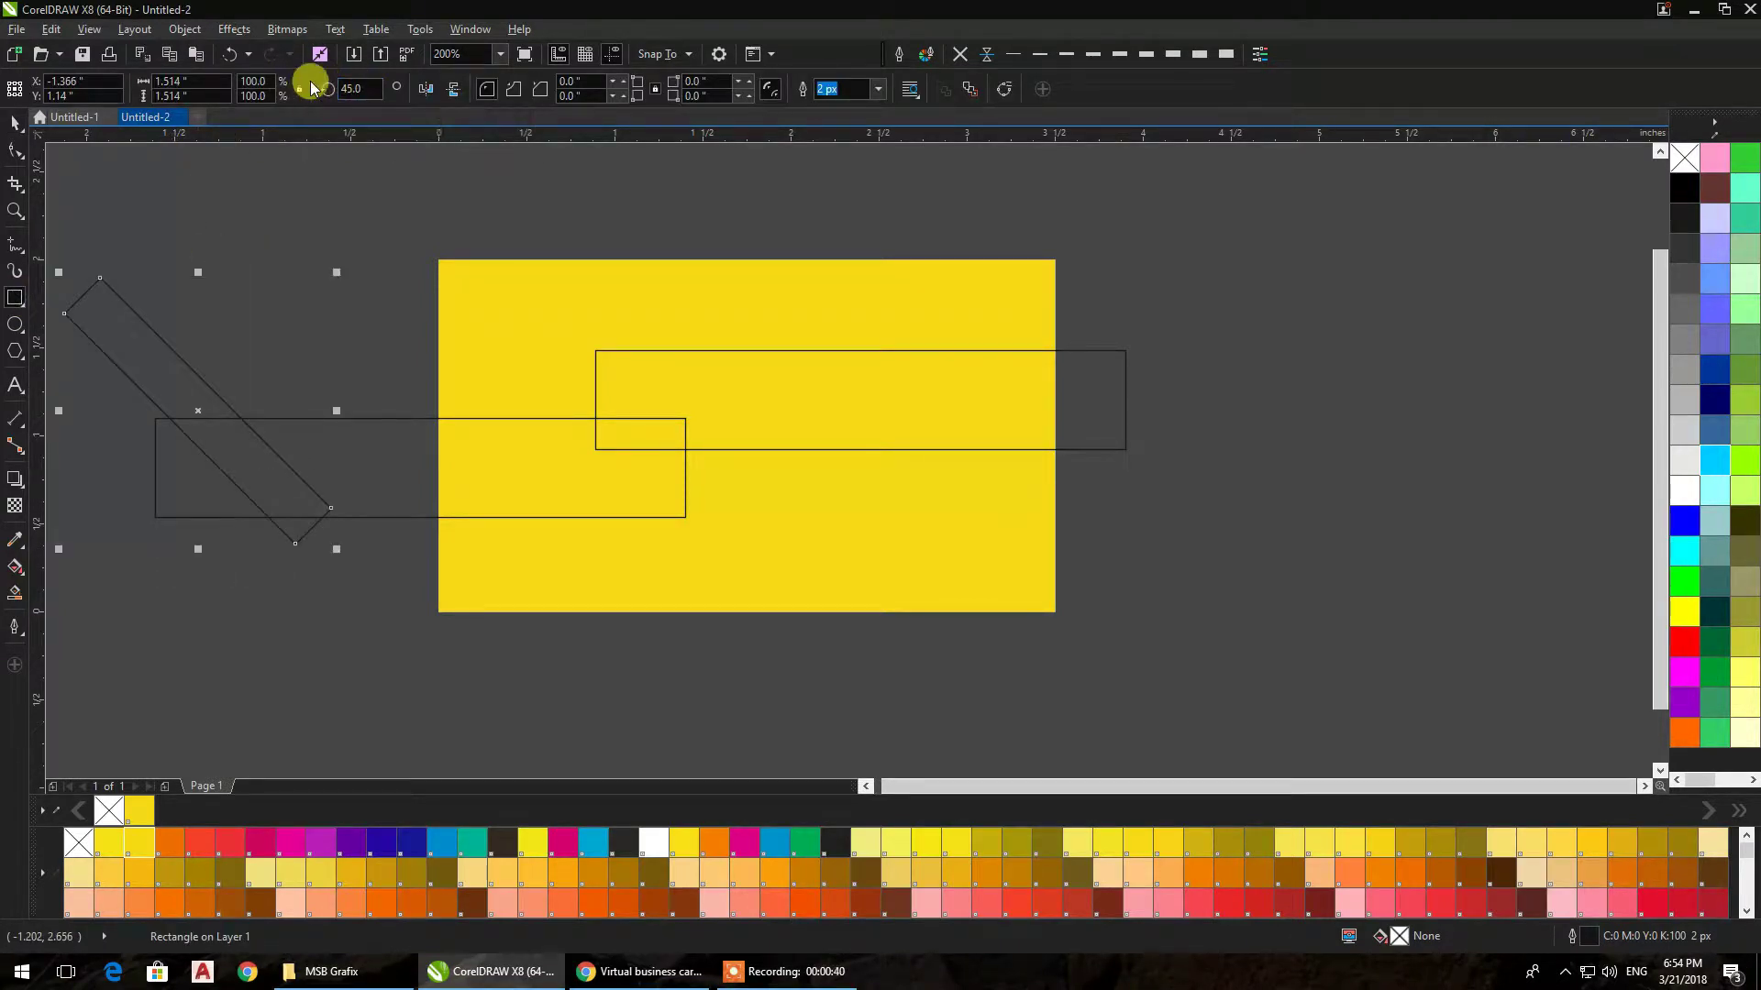
click(345, 89)
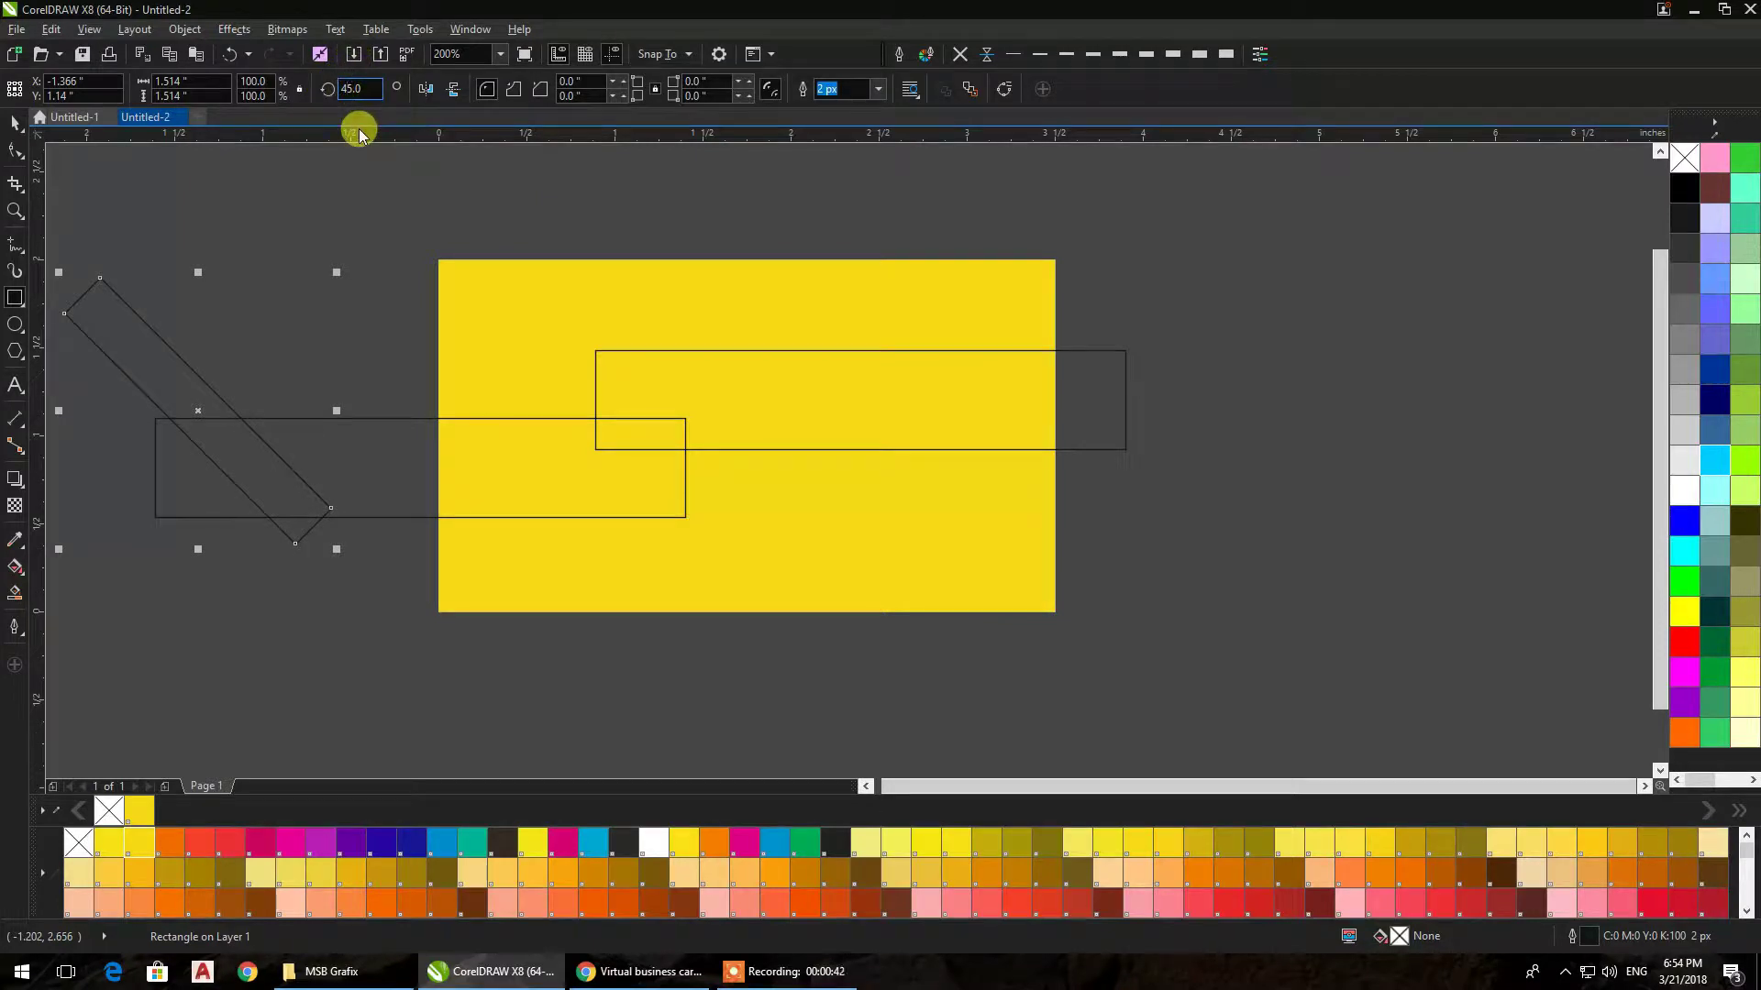
text(-)
key(Return)
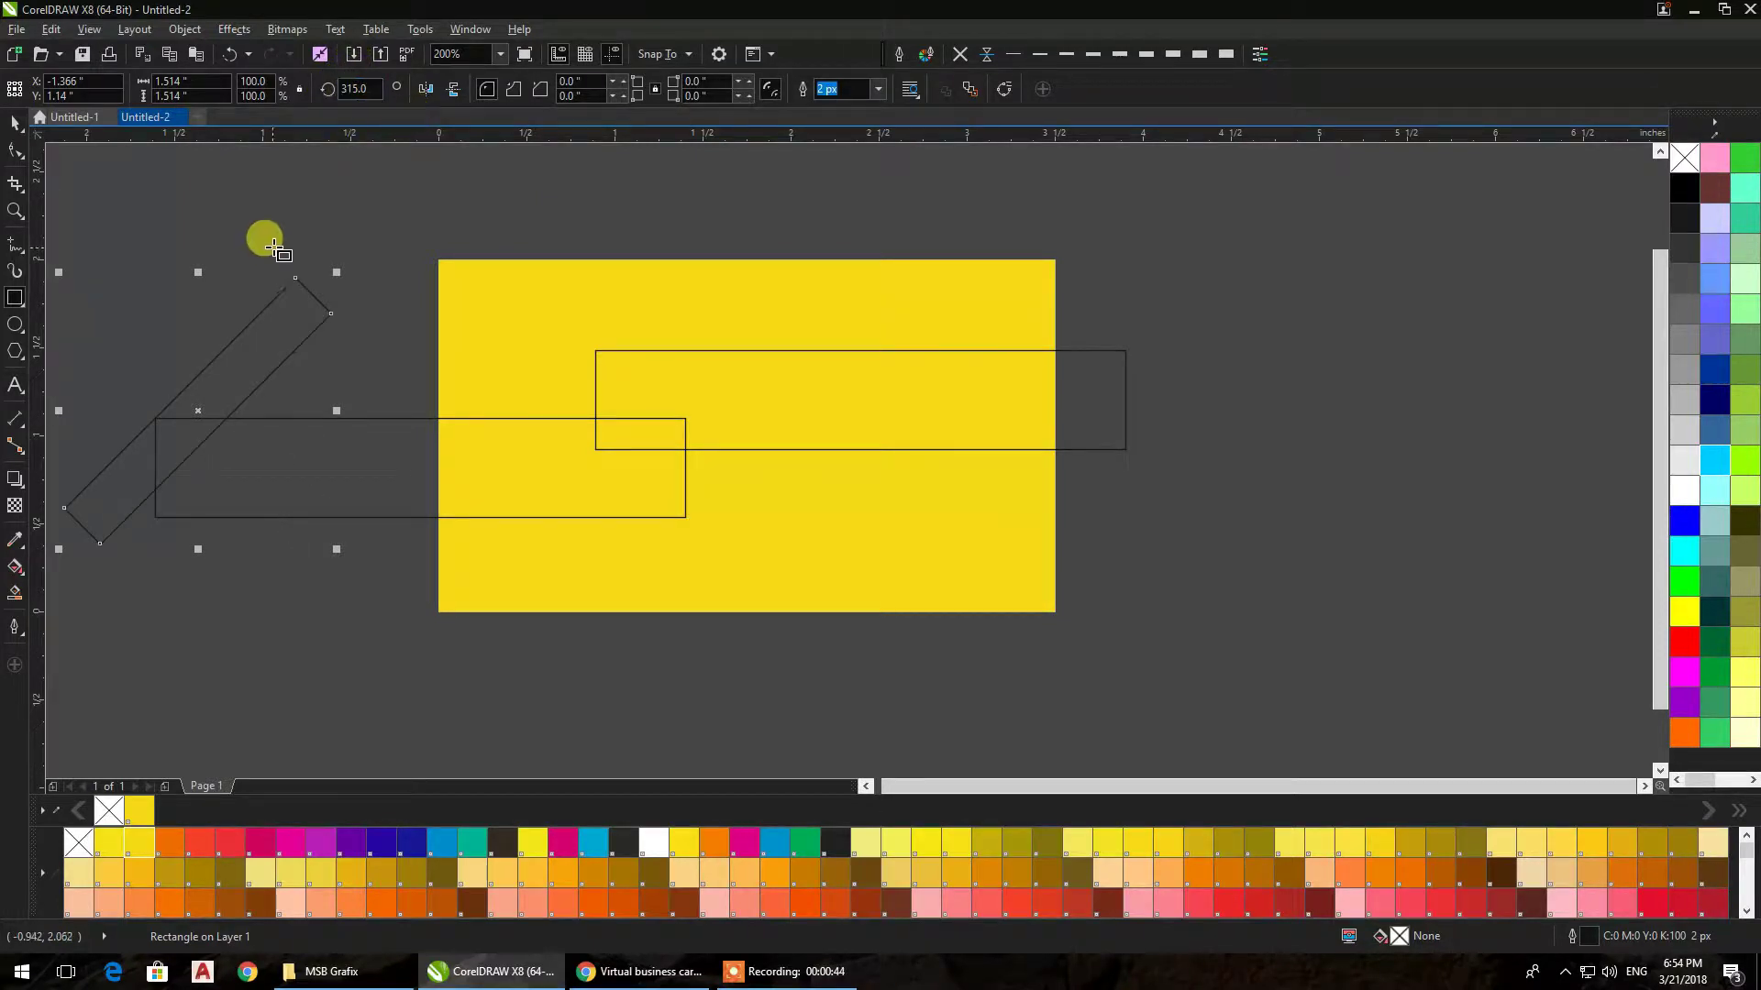
click(15, 123)
drag(218, 356, 602, 368)
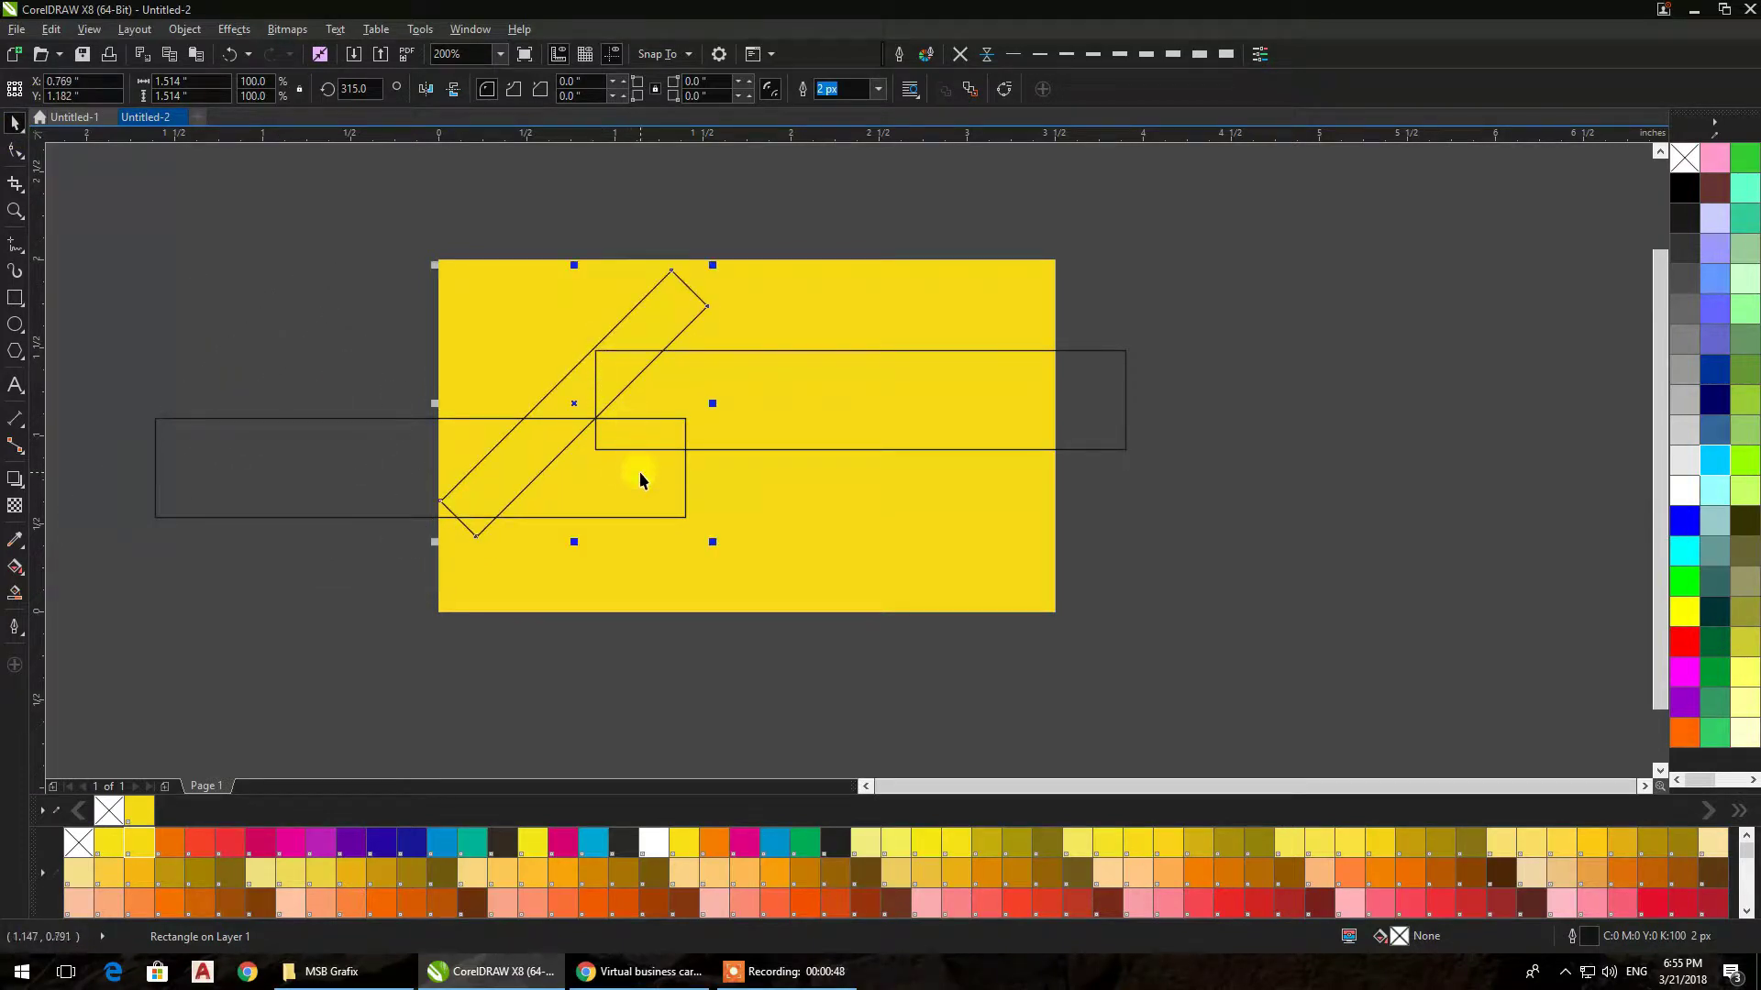
key(Delete)
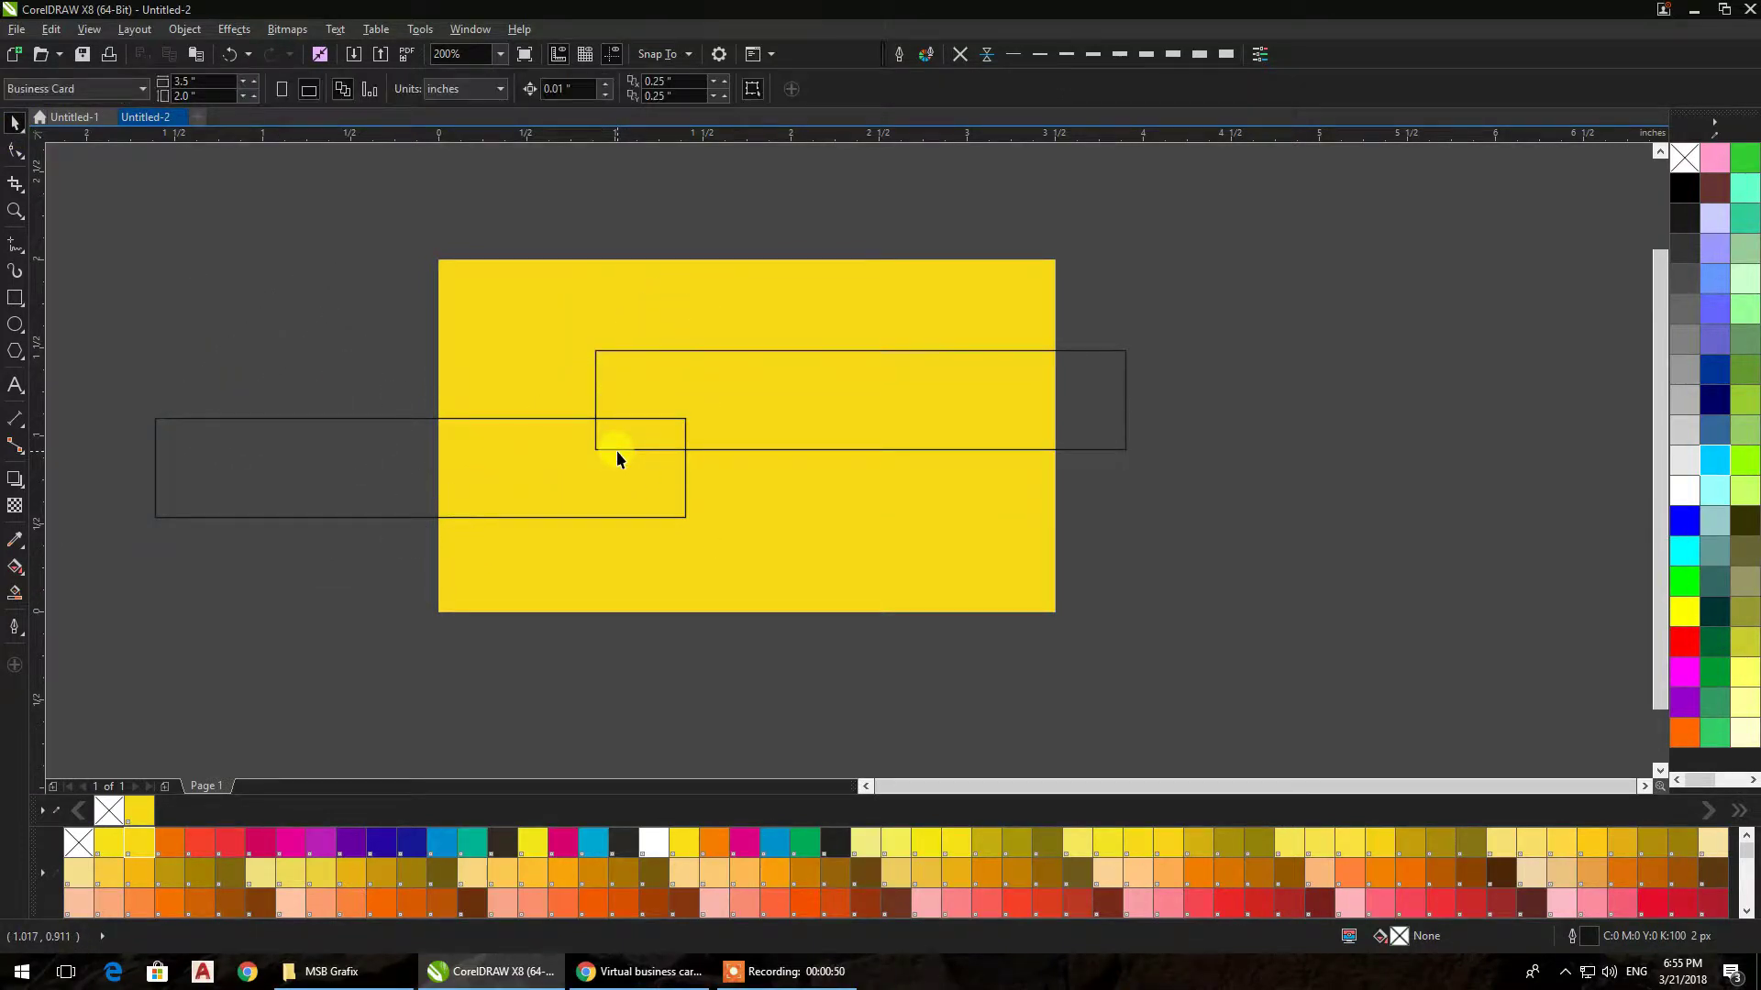
Draw a rectangle about 1.33 by 2.44 in over the card's left edge and rotate it to -45 degrees
click(15, 298)
drag(287, 234, 521, 662)
click(16, 122)
click(351, 89)
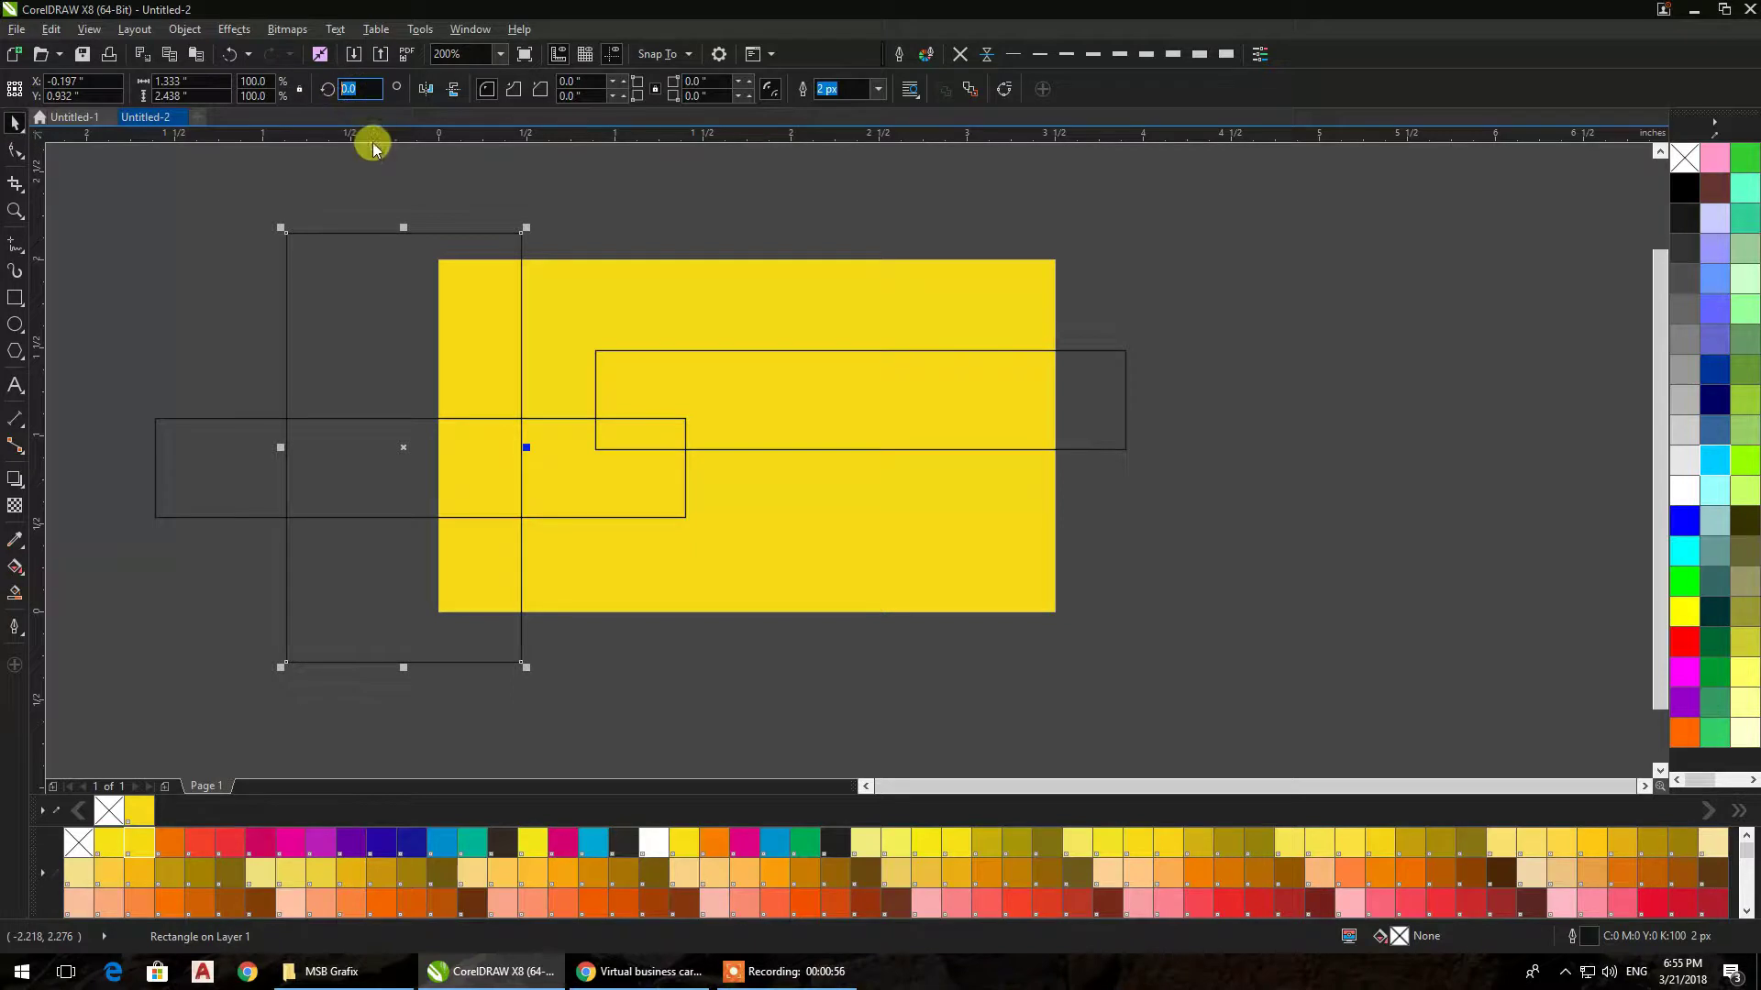
text(45)
key(Return)
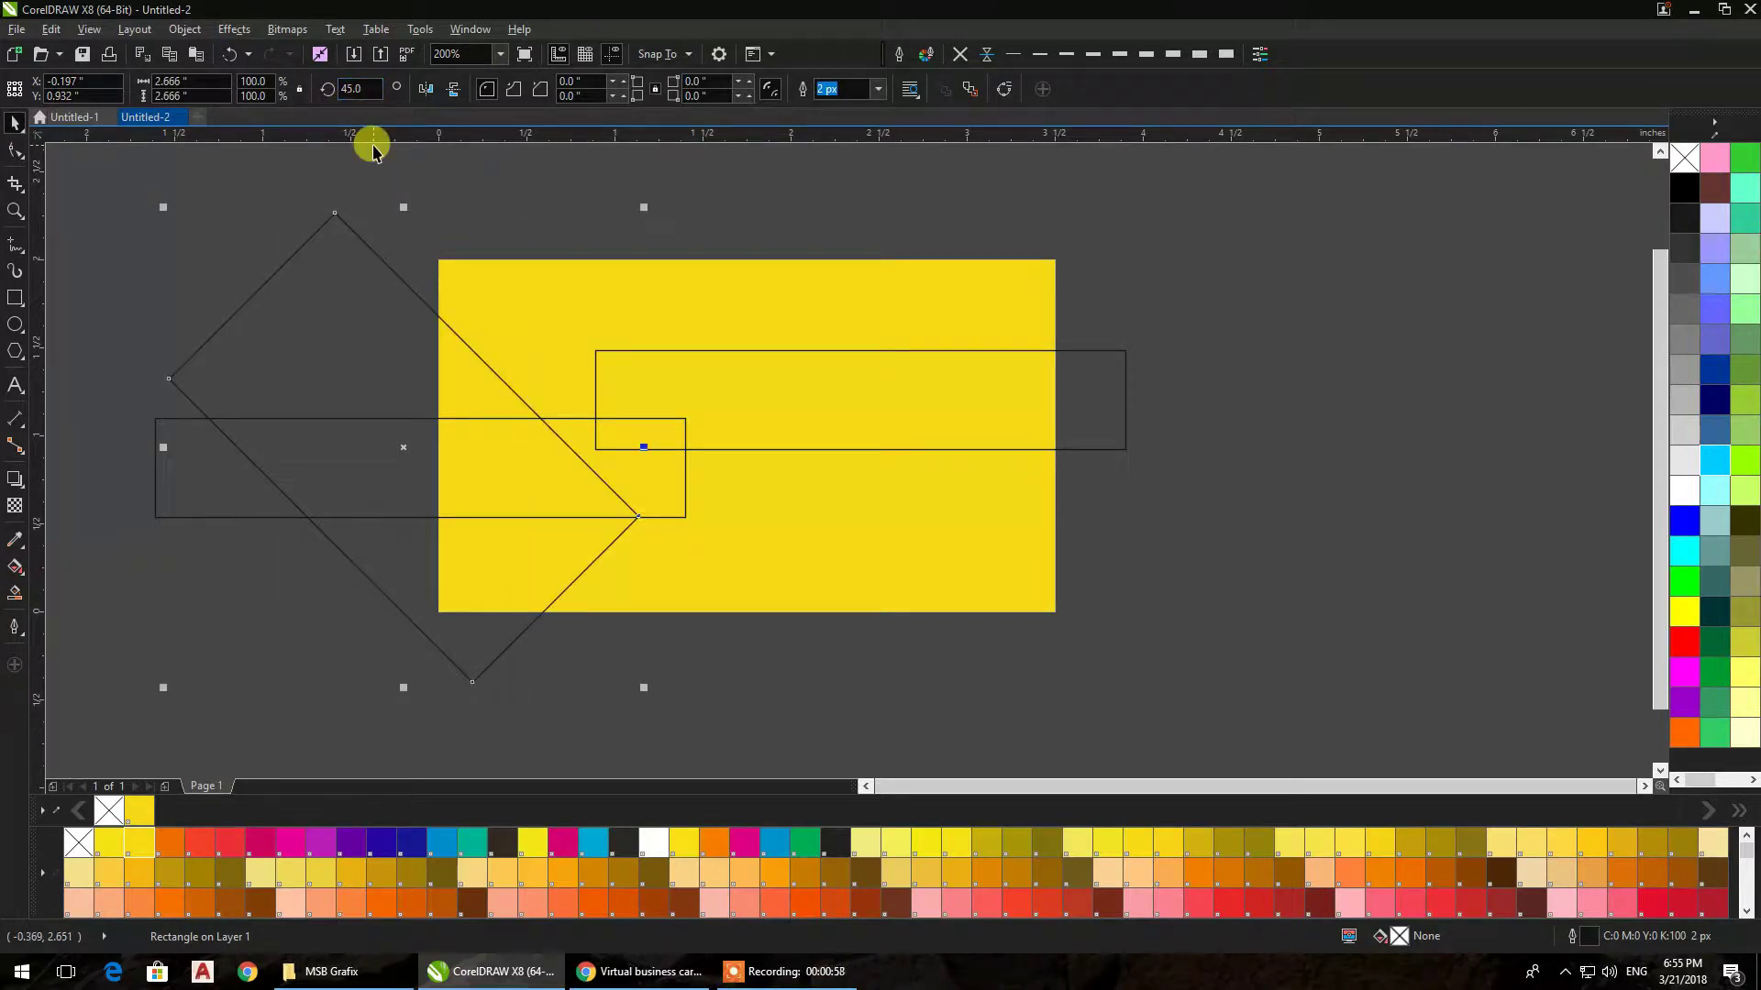
click(344, 87)
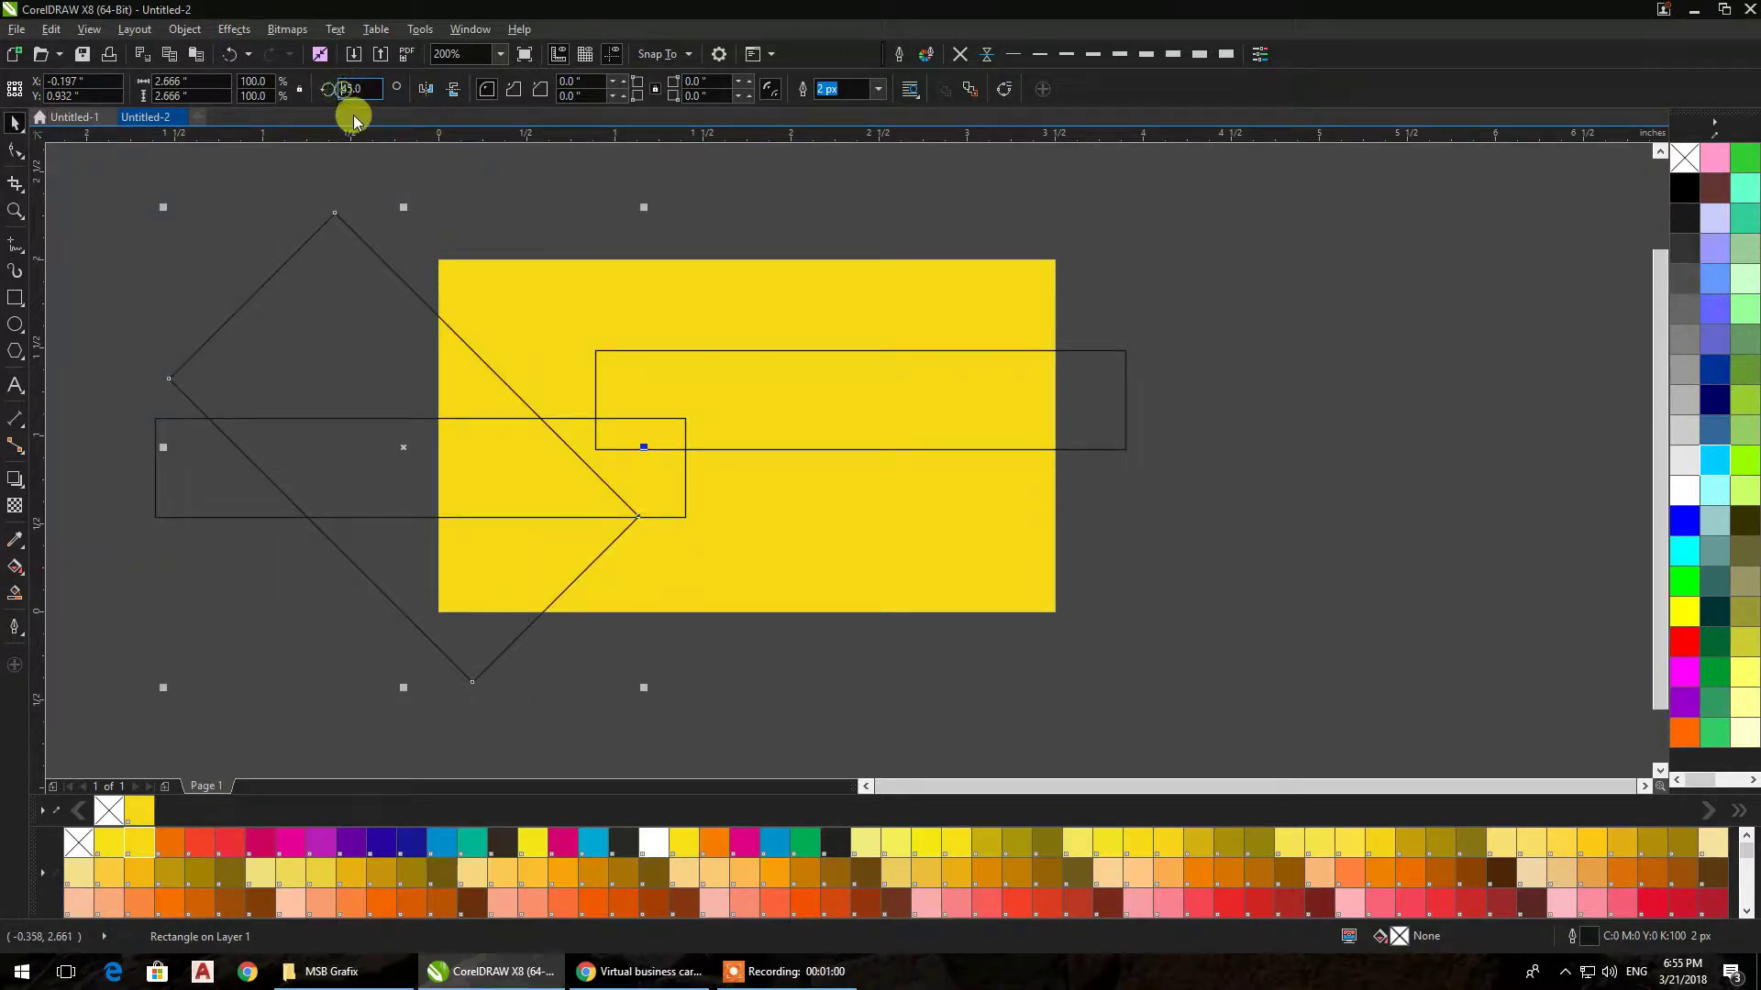
text(-)
key(Return)
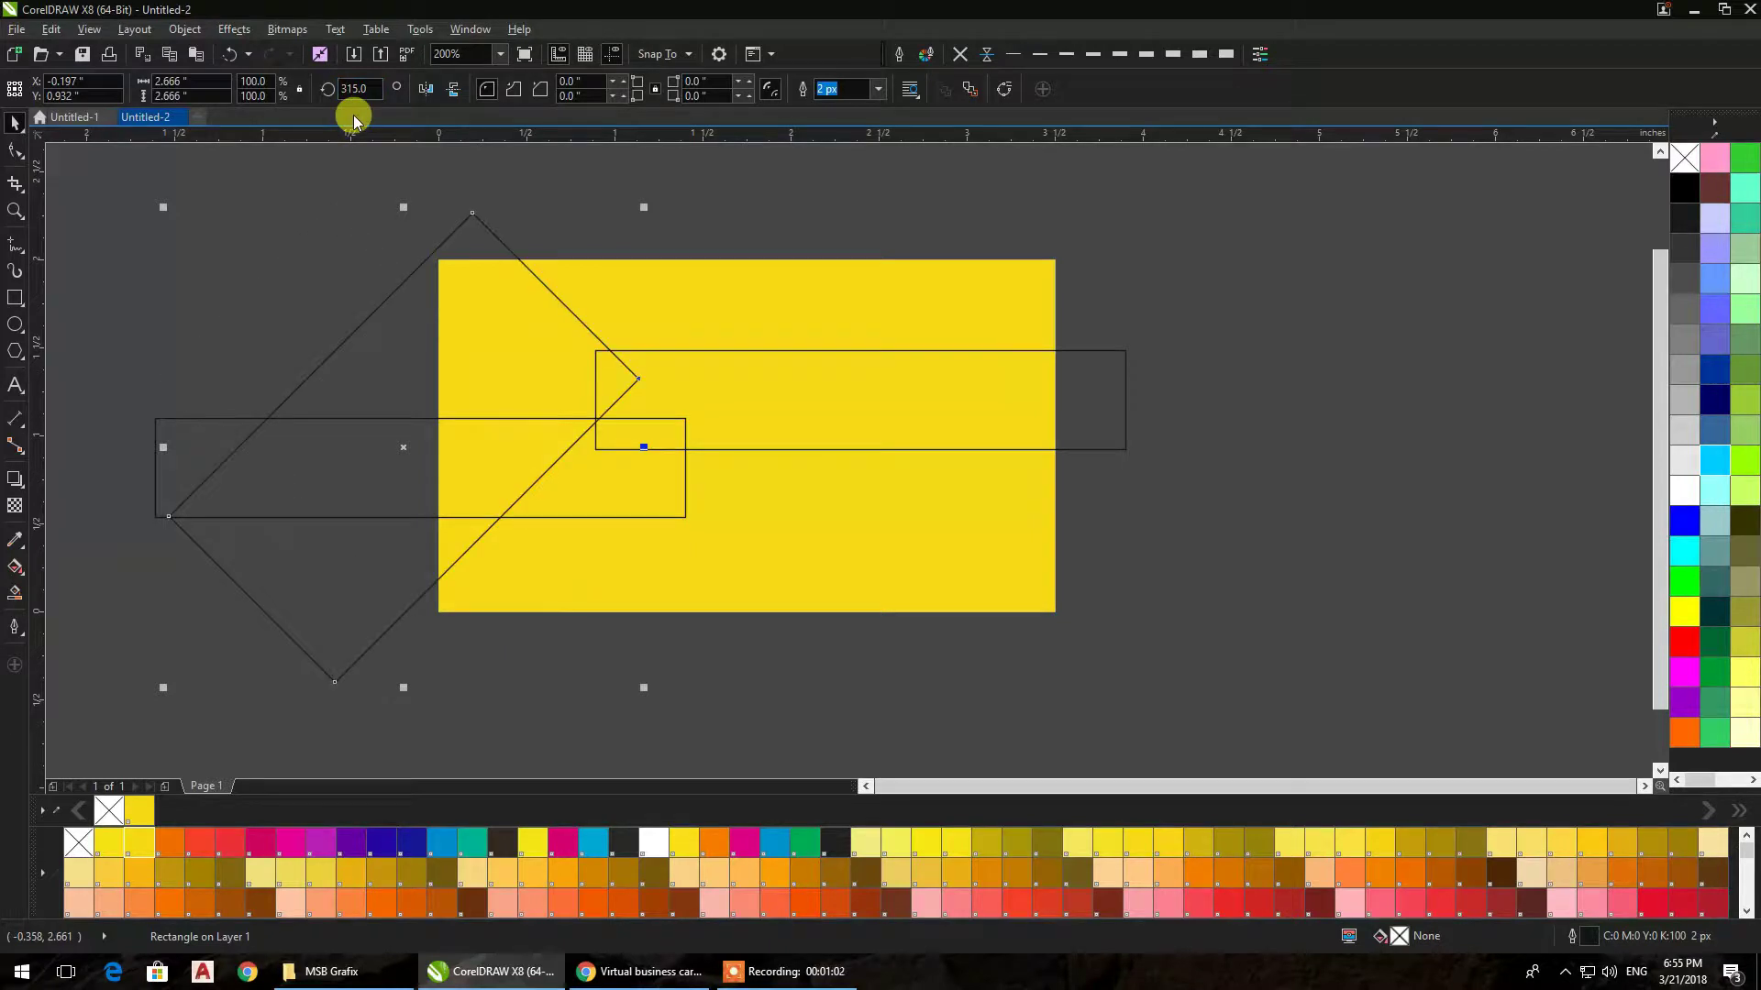
Move the rotated rectangle over the inner end of the lower-left bar and trim that bar with it
drag(403, 282, 689, 437)
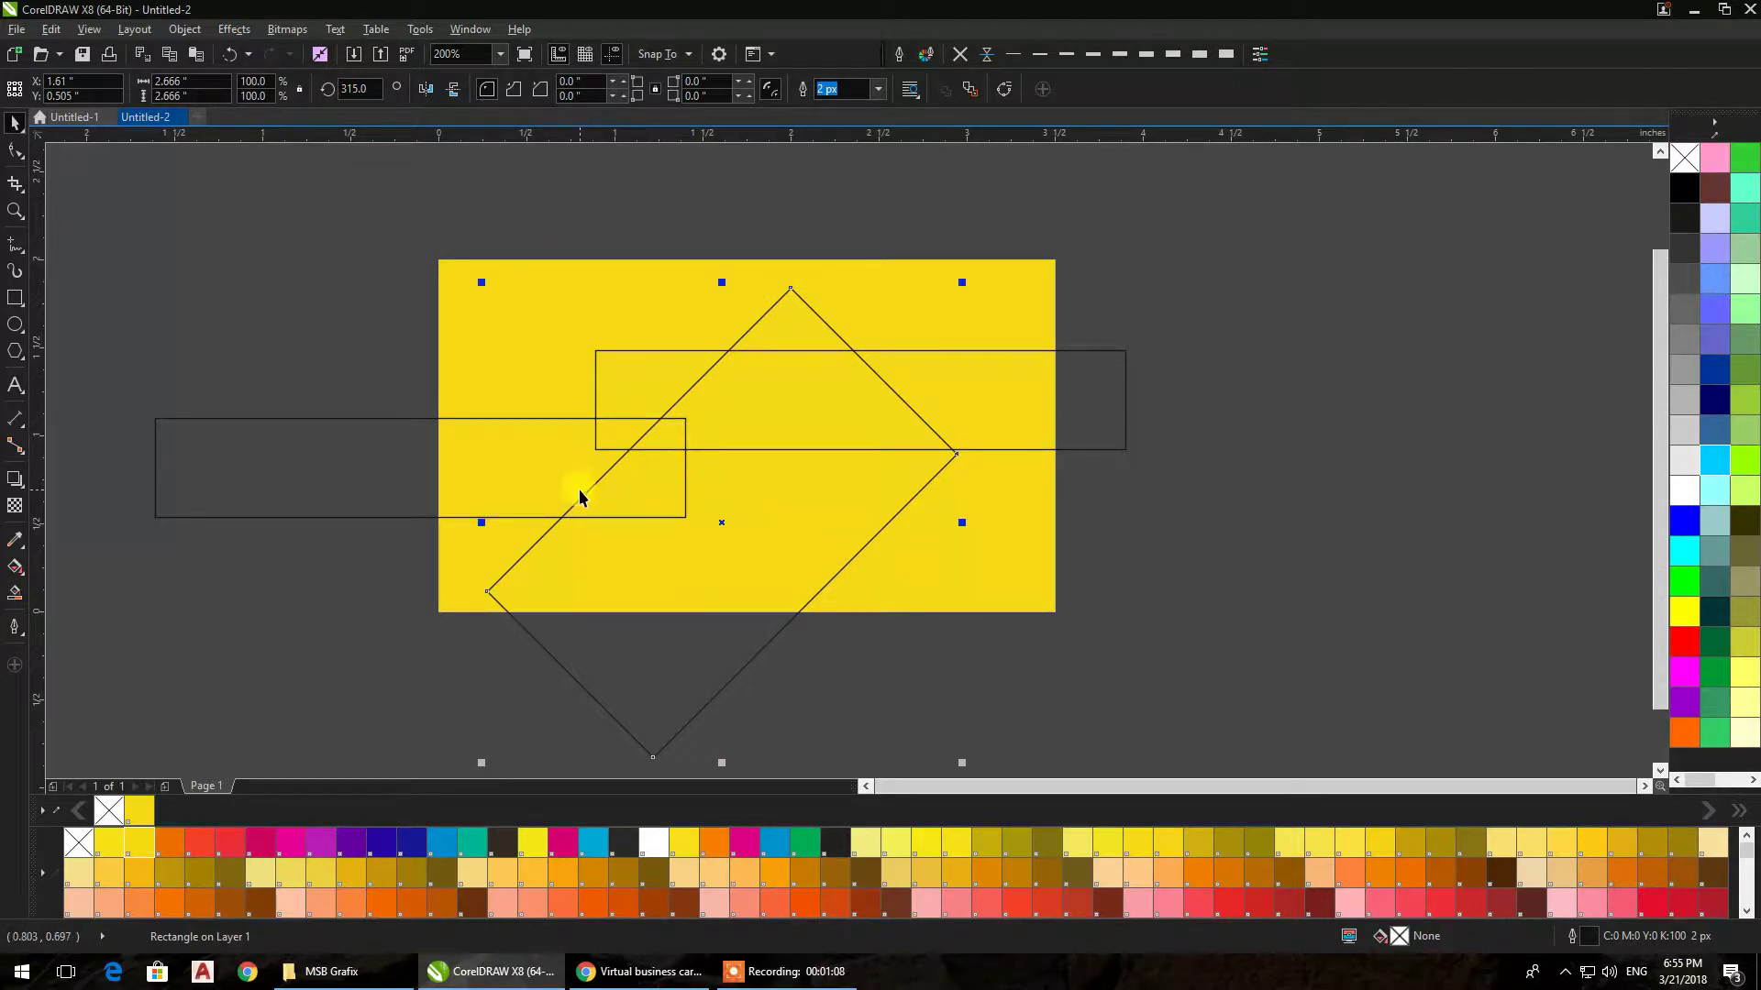
shift+click(340, 491)
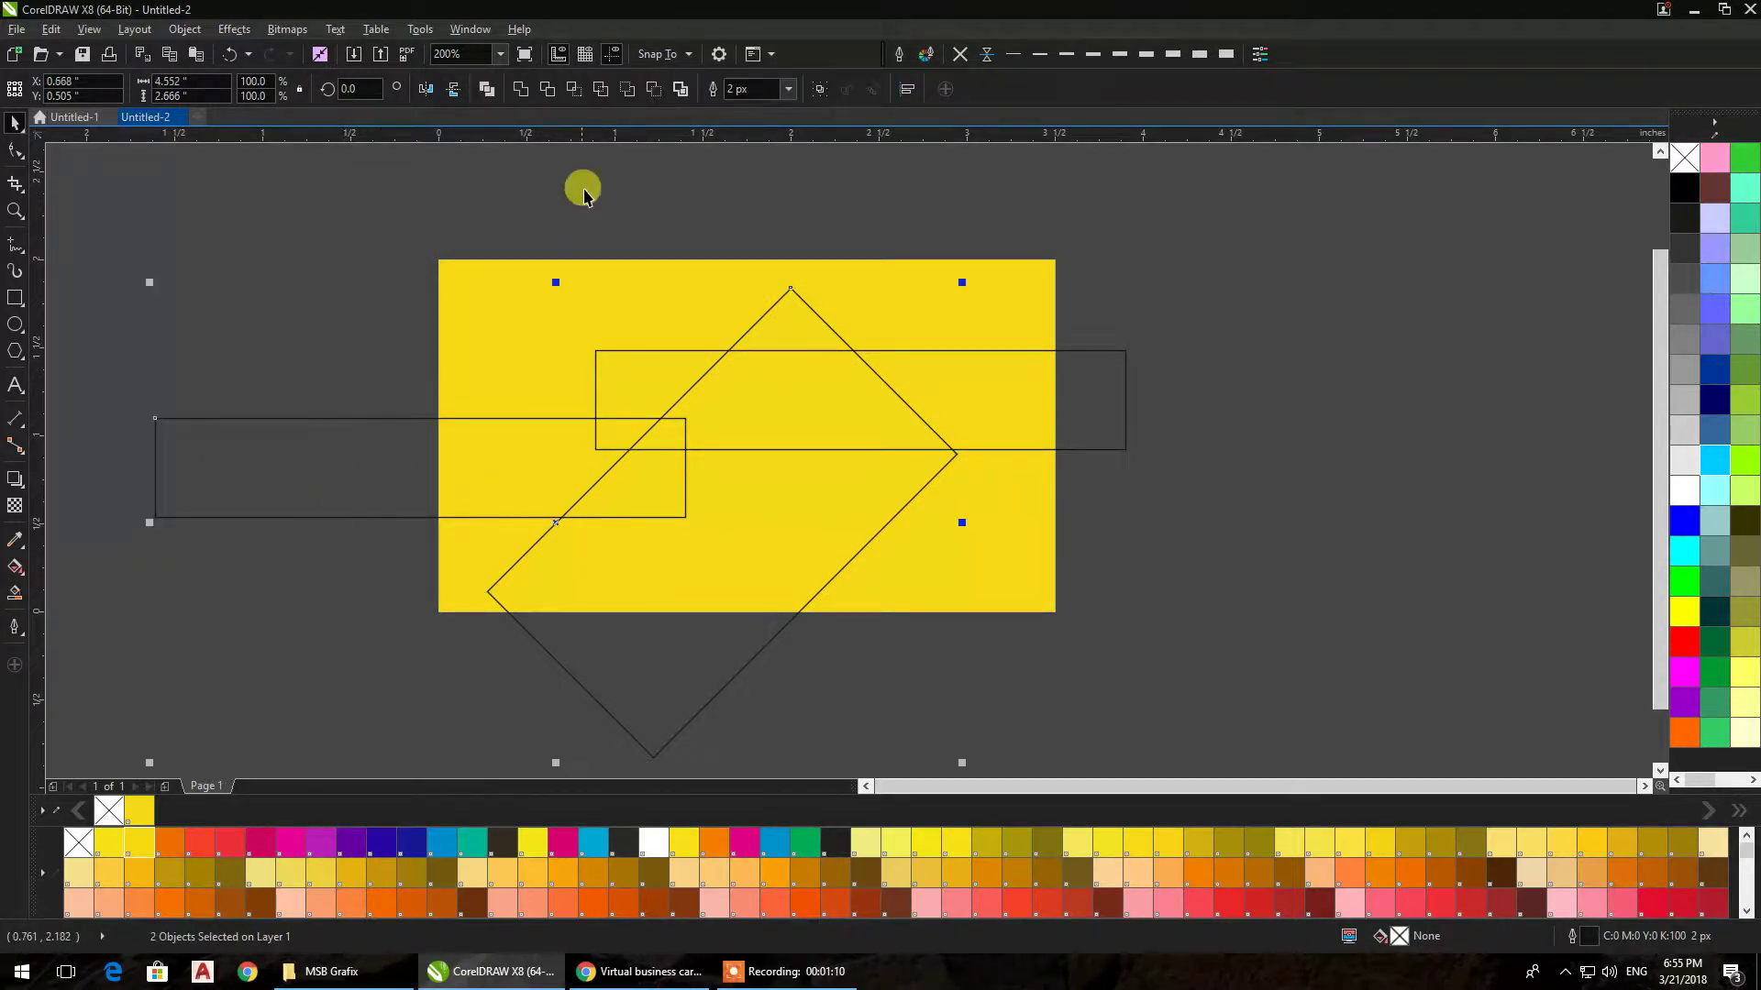
click(543, 92)
Move the rotated rectangle over the inner end of the upper-right bar, trim that bar with it, and delete the rectangle
click(826, 554)
drag(825, 554, 641, 385)
shift+click(859, 354)
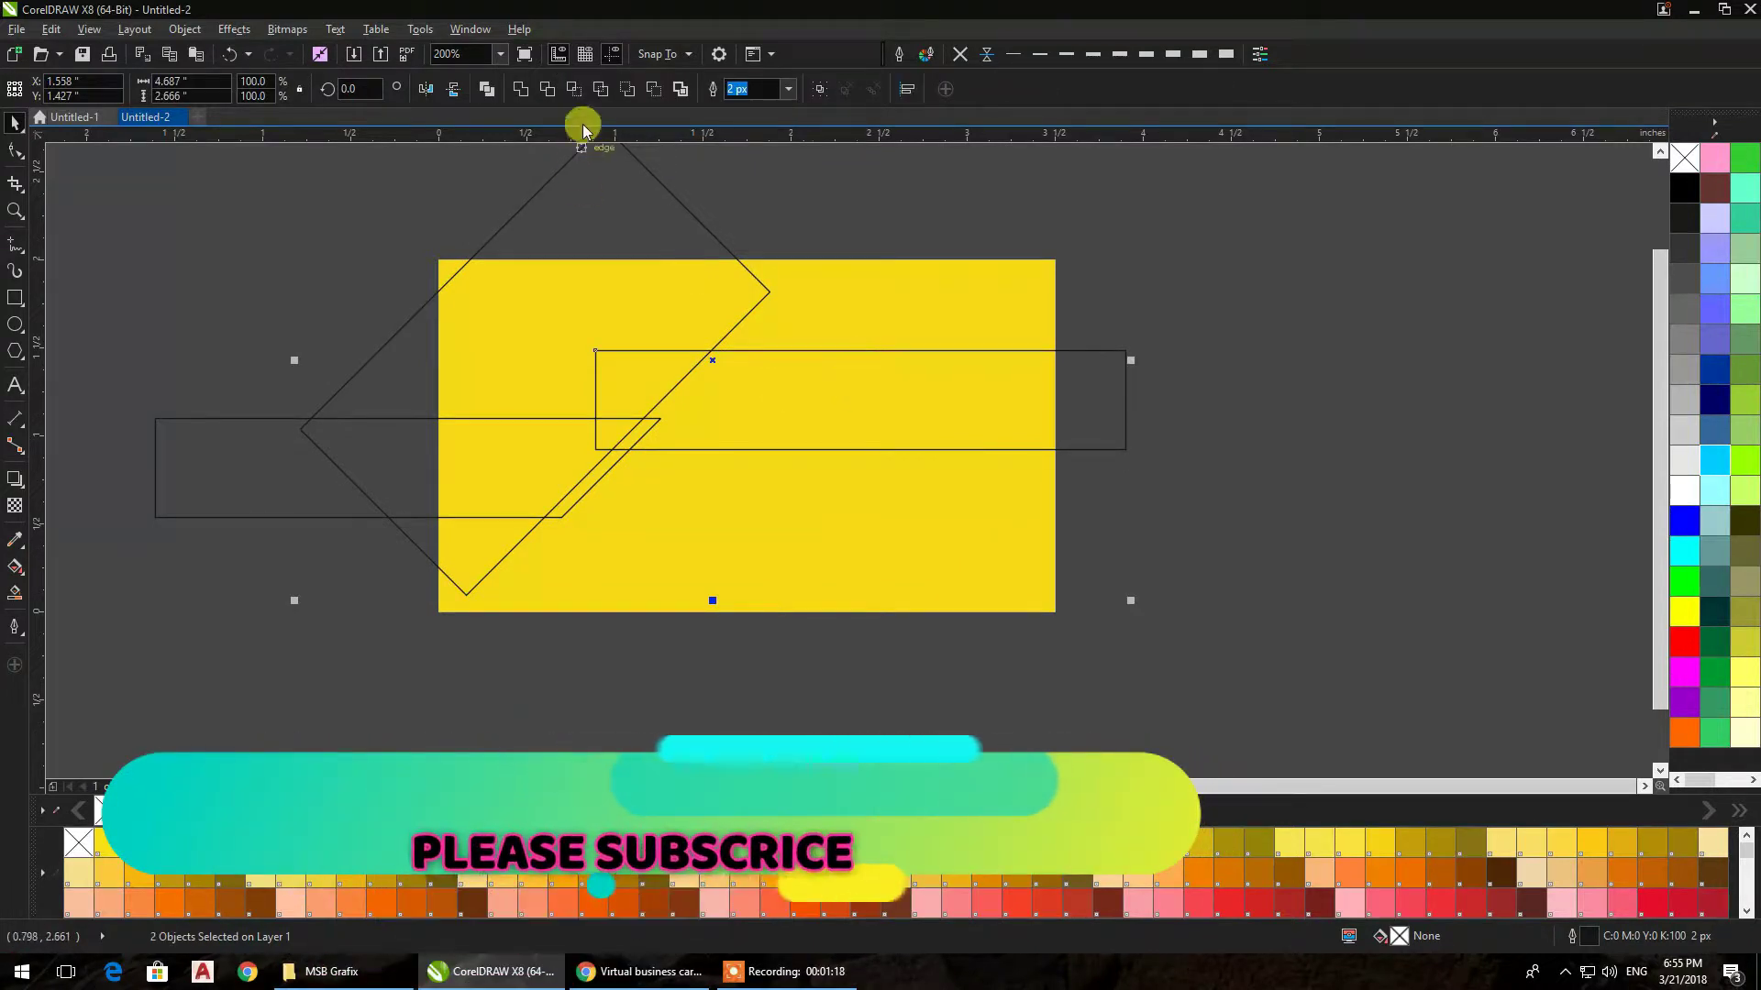
click(547, 89)
click(342, 278)
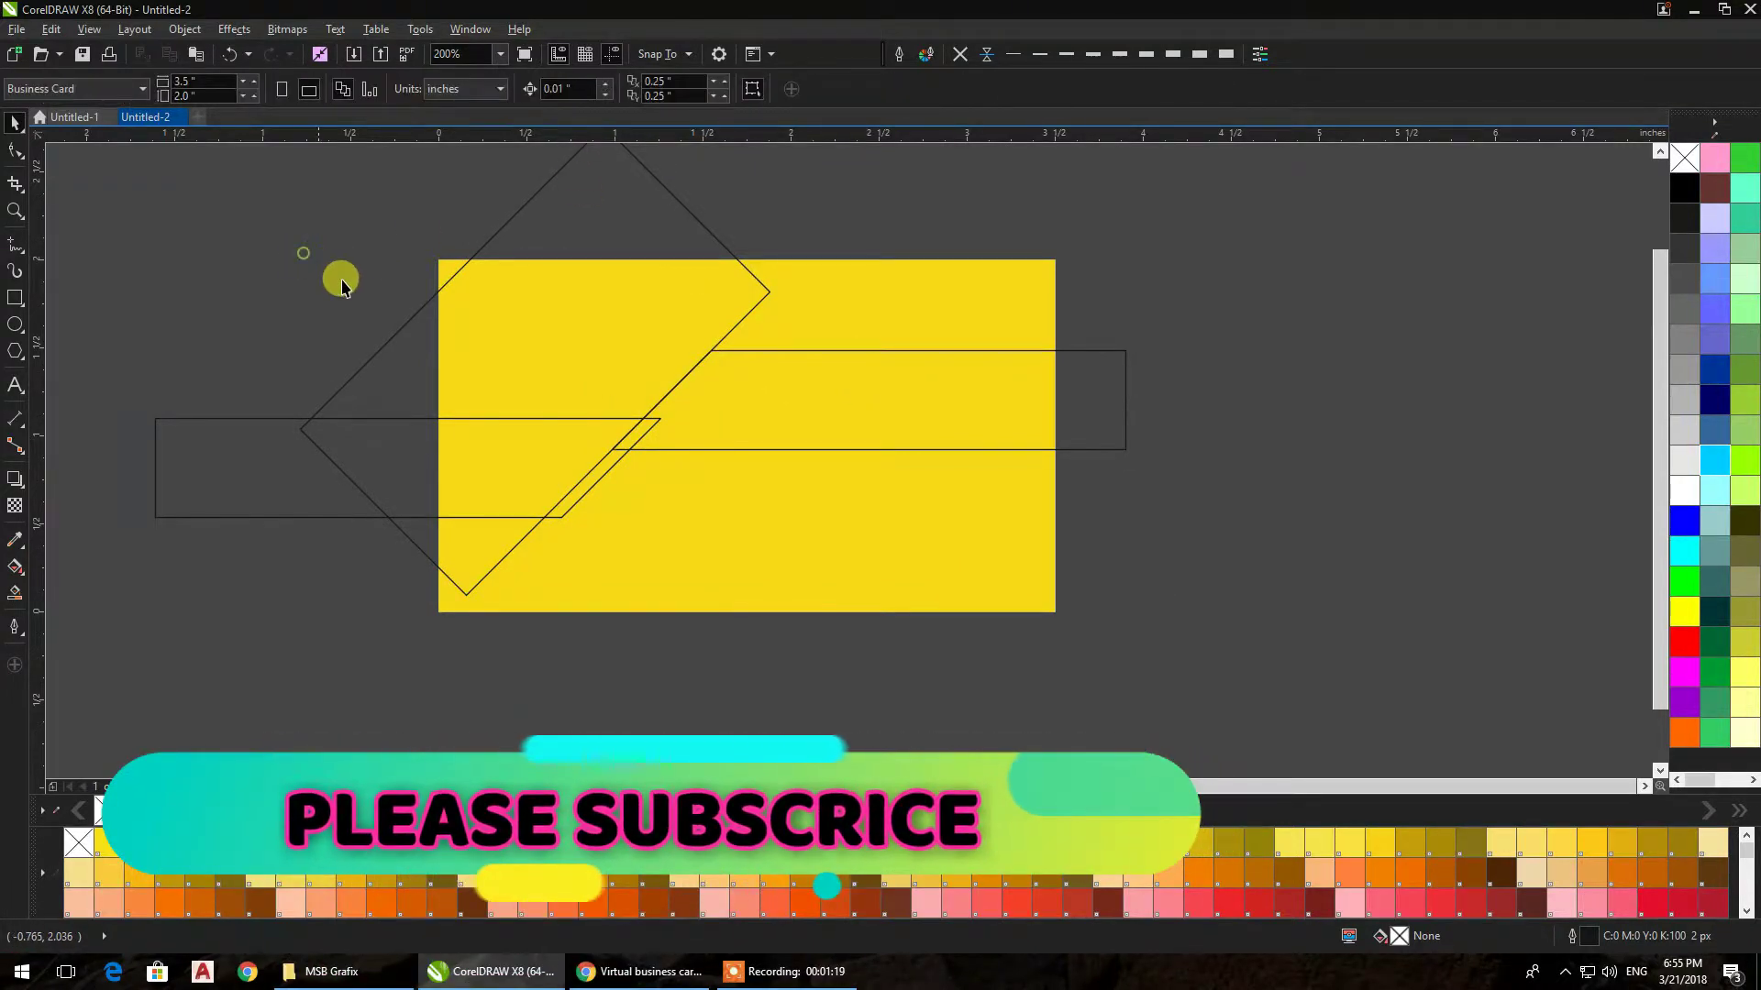
click(490, 330)
key(Delete)
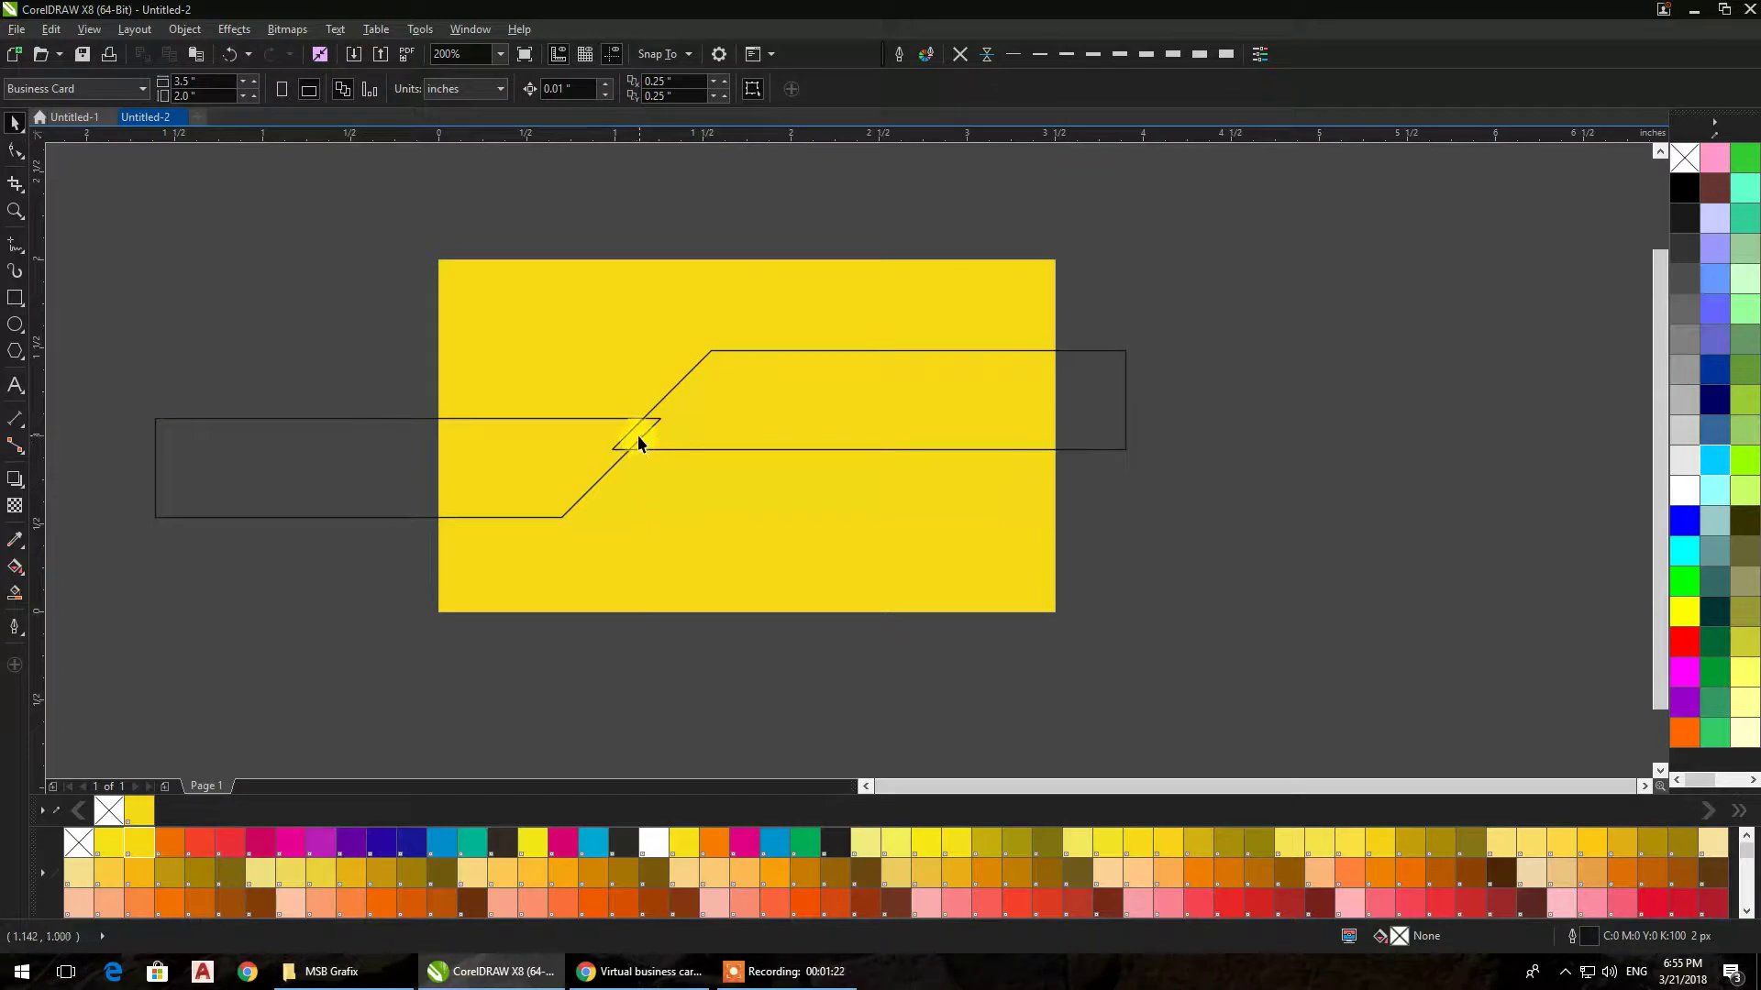
Reposition both bars slightly higher on the card so that their slanted ends overlap
drag(584, 489, 612, 455)
drag(807, 376, 784, 354)
drag(543, 452, 544, 435)
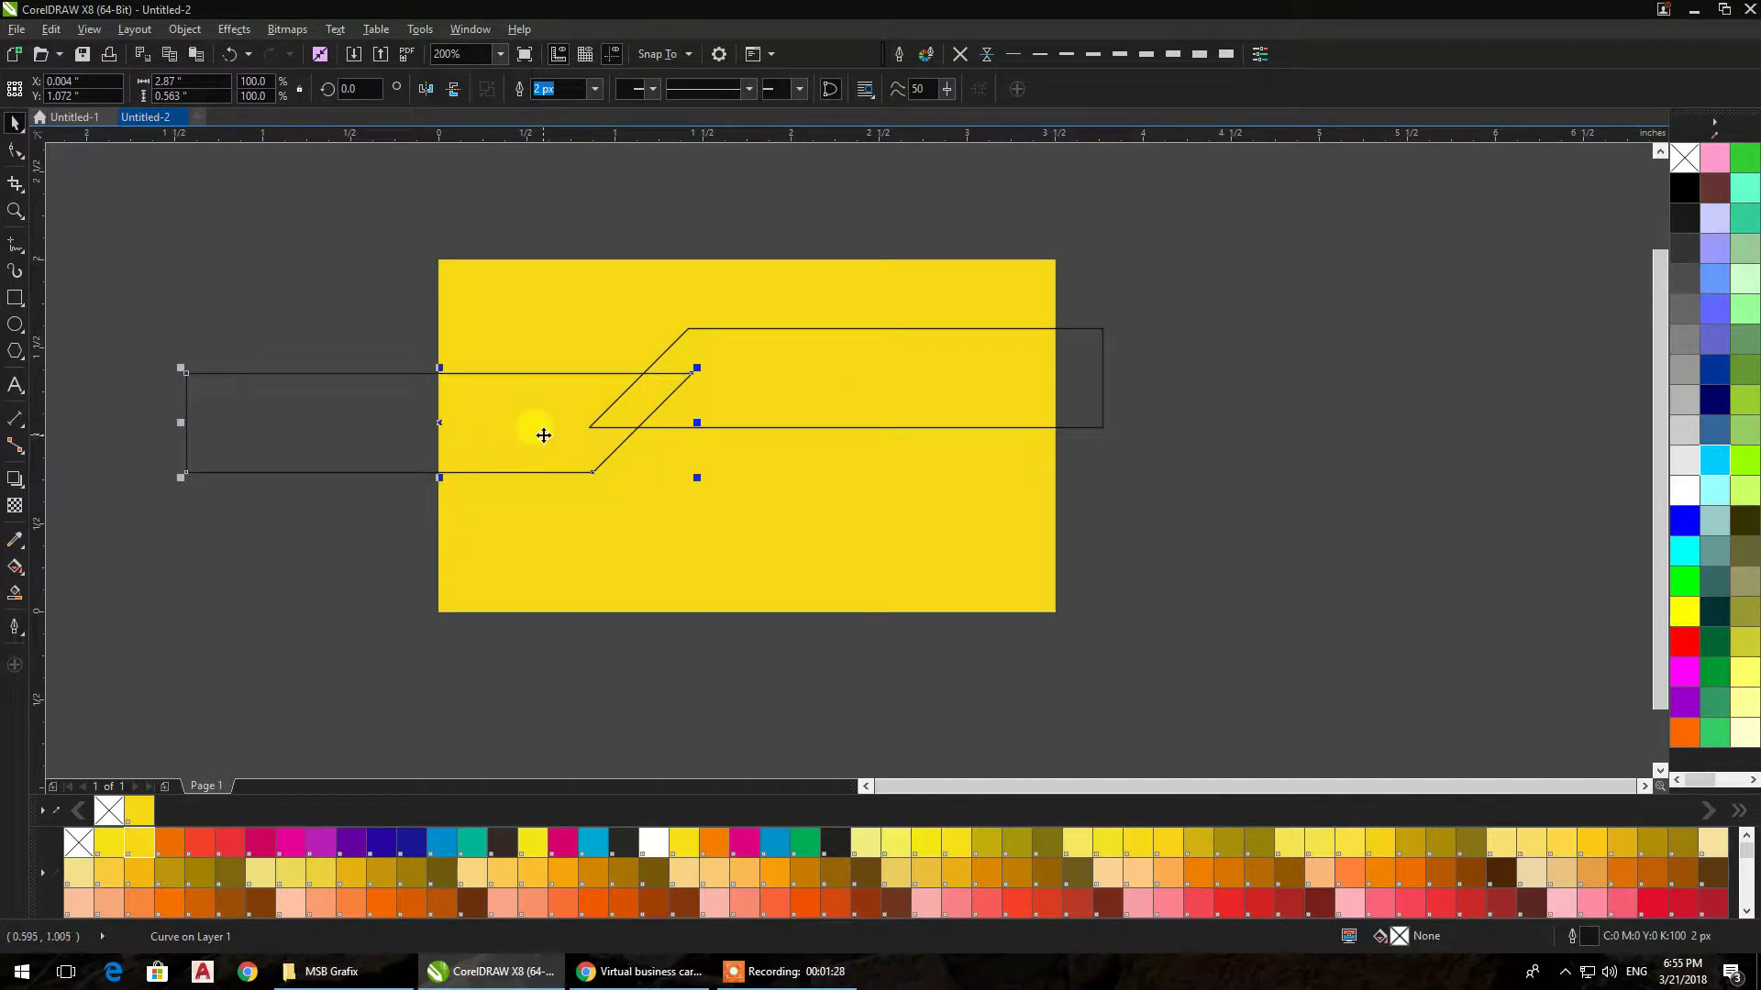
Fill both slanted bars with the near-black PANTONE Hexachrome colour
shift+click(778, 428)
click(835, 841)
click(1327, 440)
Fill the lower-left bar with dark grey #1A1A1A
click(622, 405)
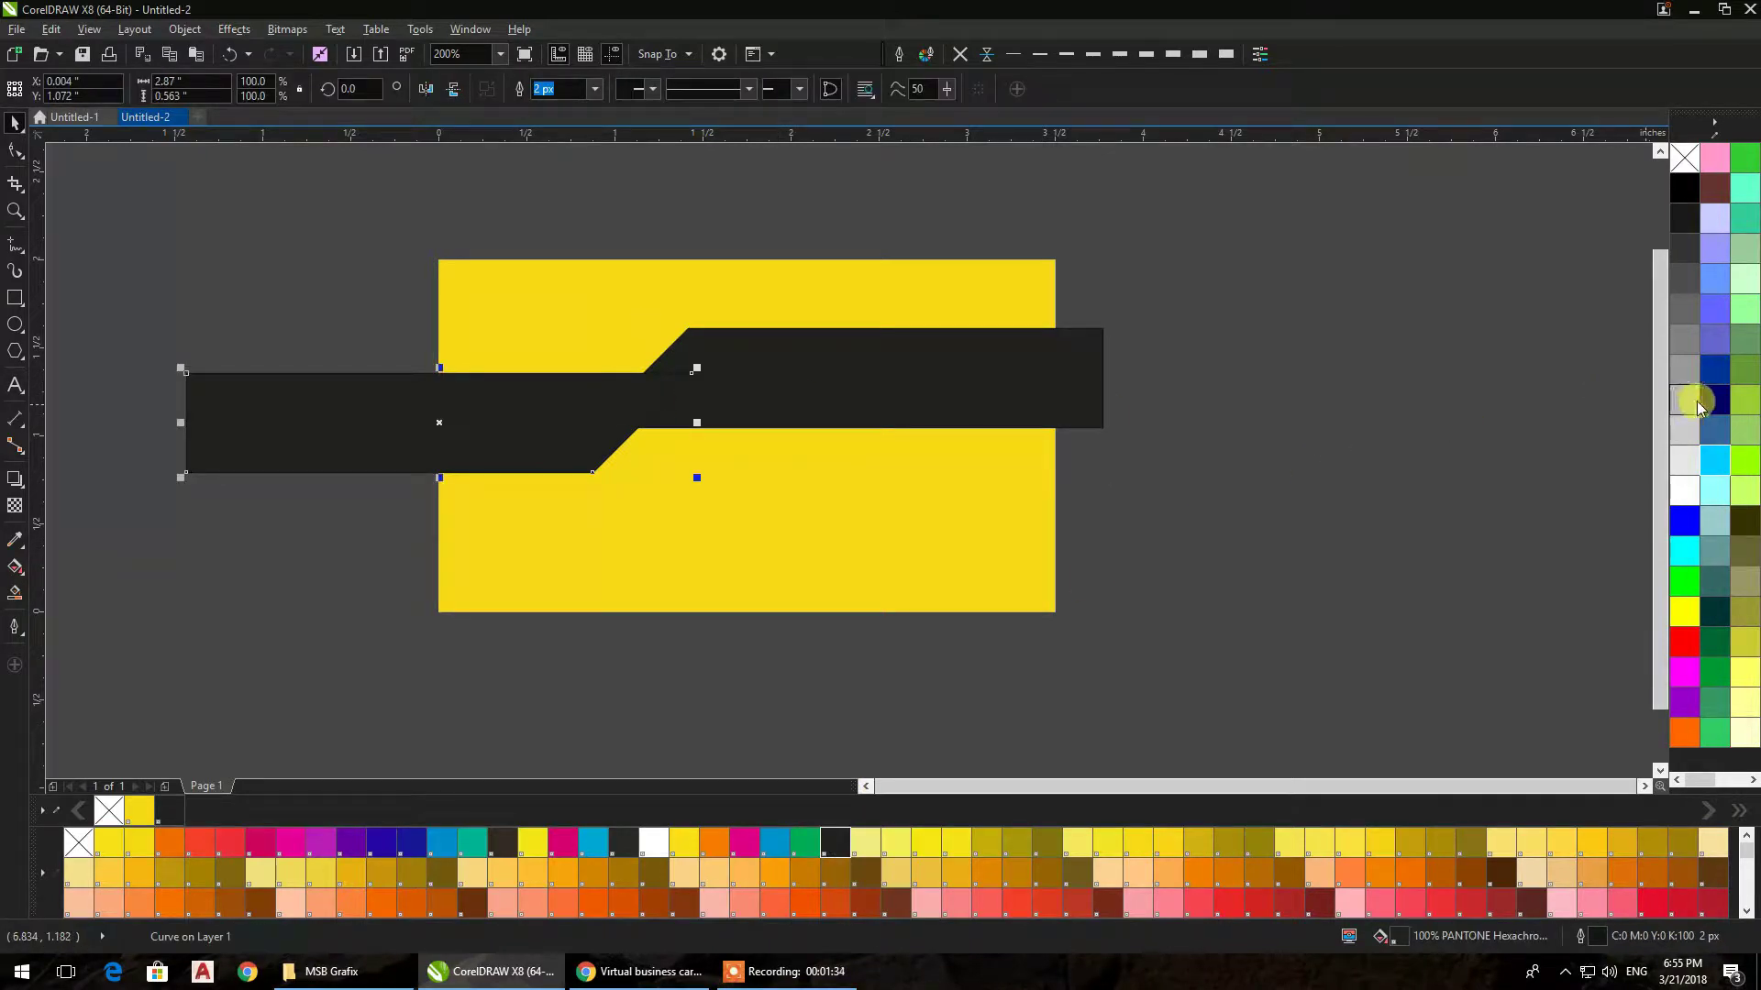
click(1690, 213)
click(1384, 294)
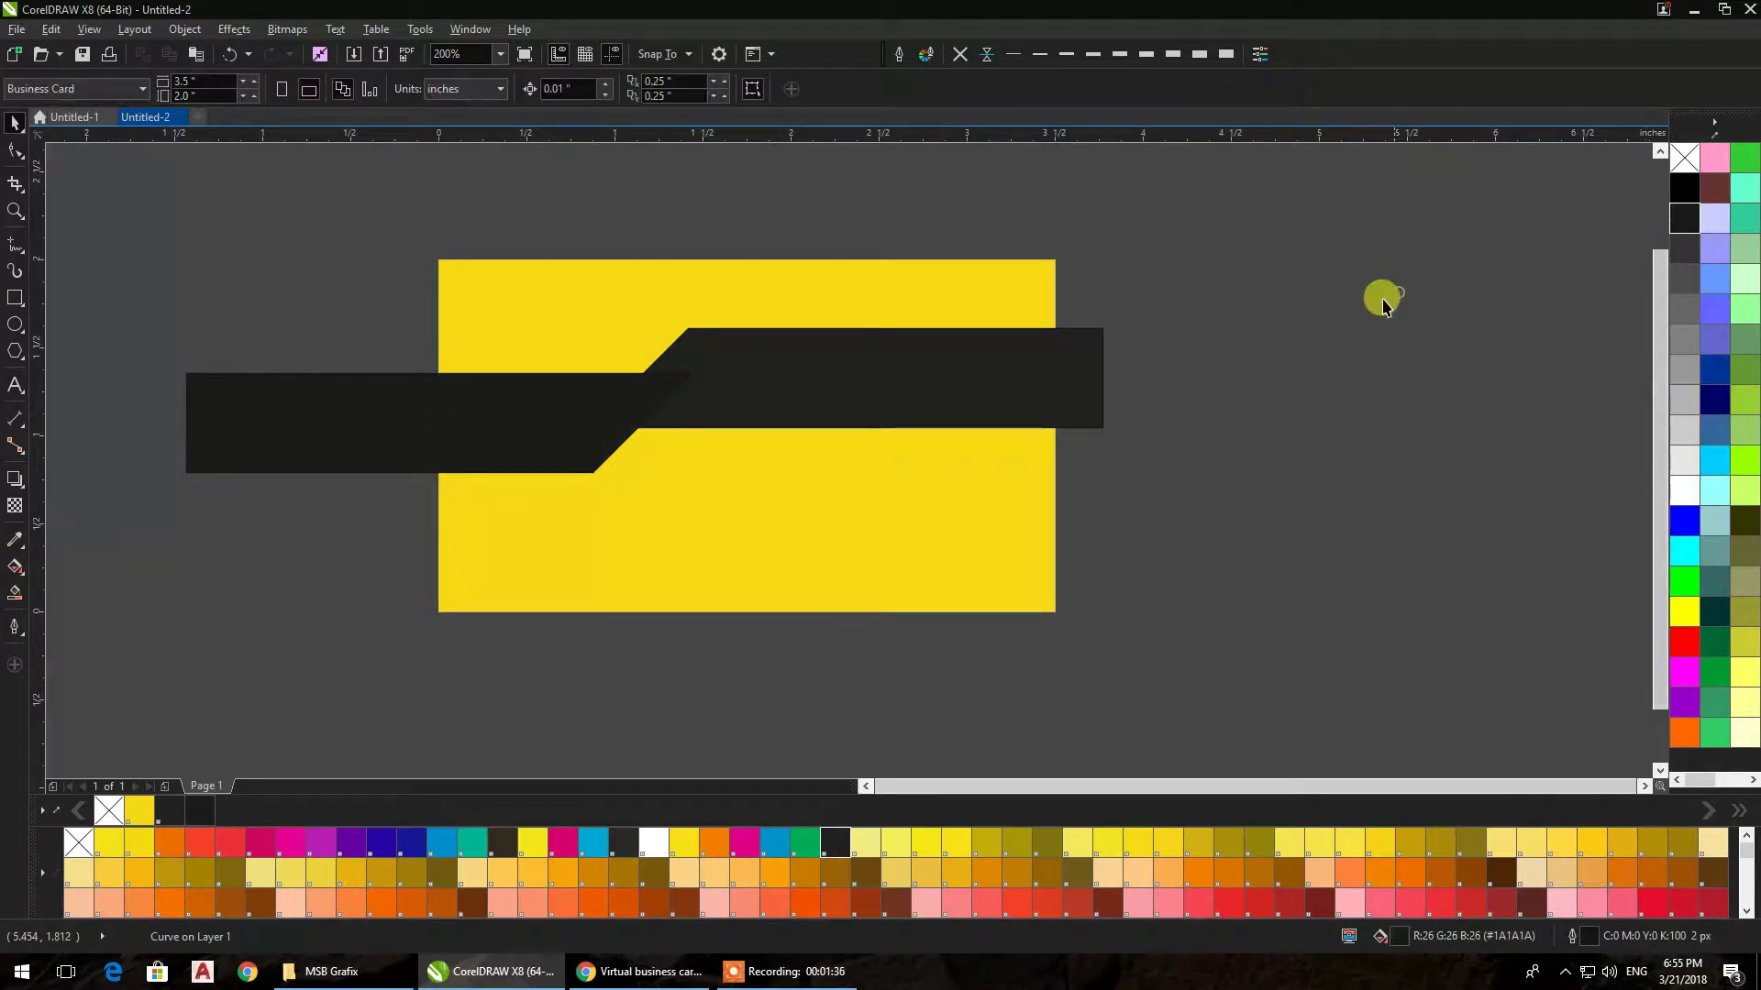
Fill the upper-right bar with pure black and remove the outlines of both bars
scroll(724, 339, up, 1)
click(723, 337)
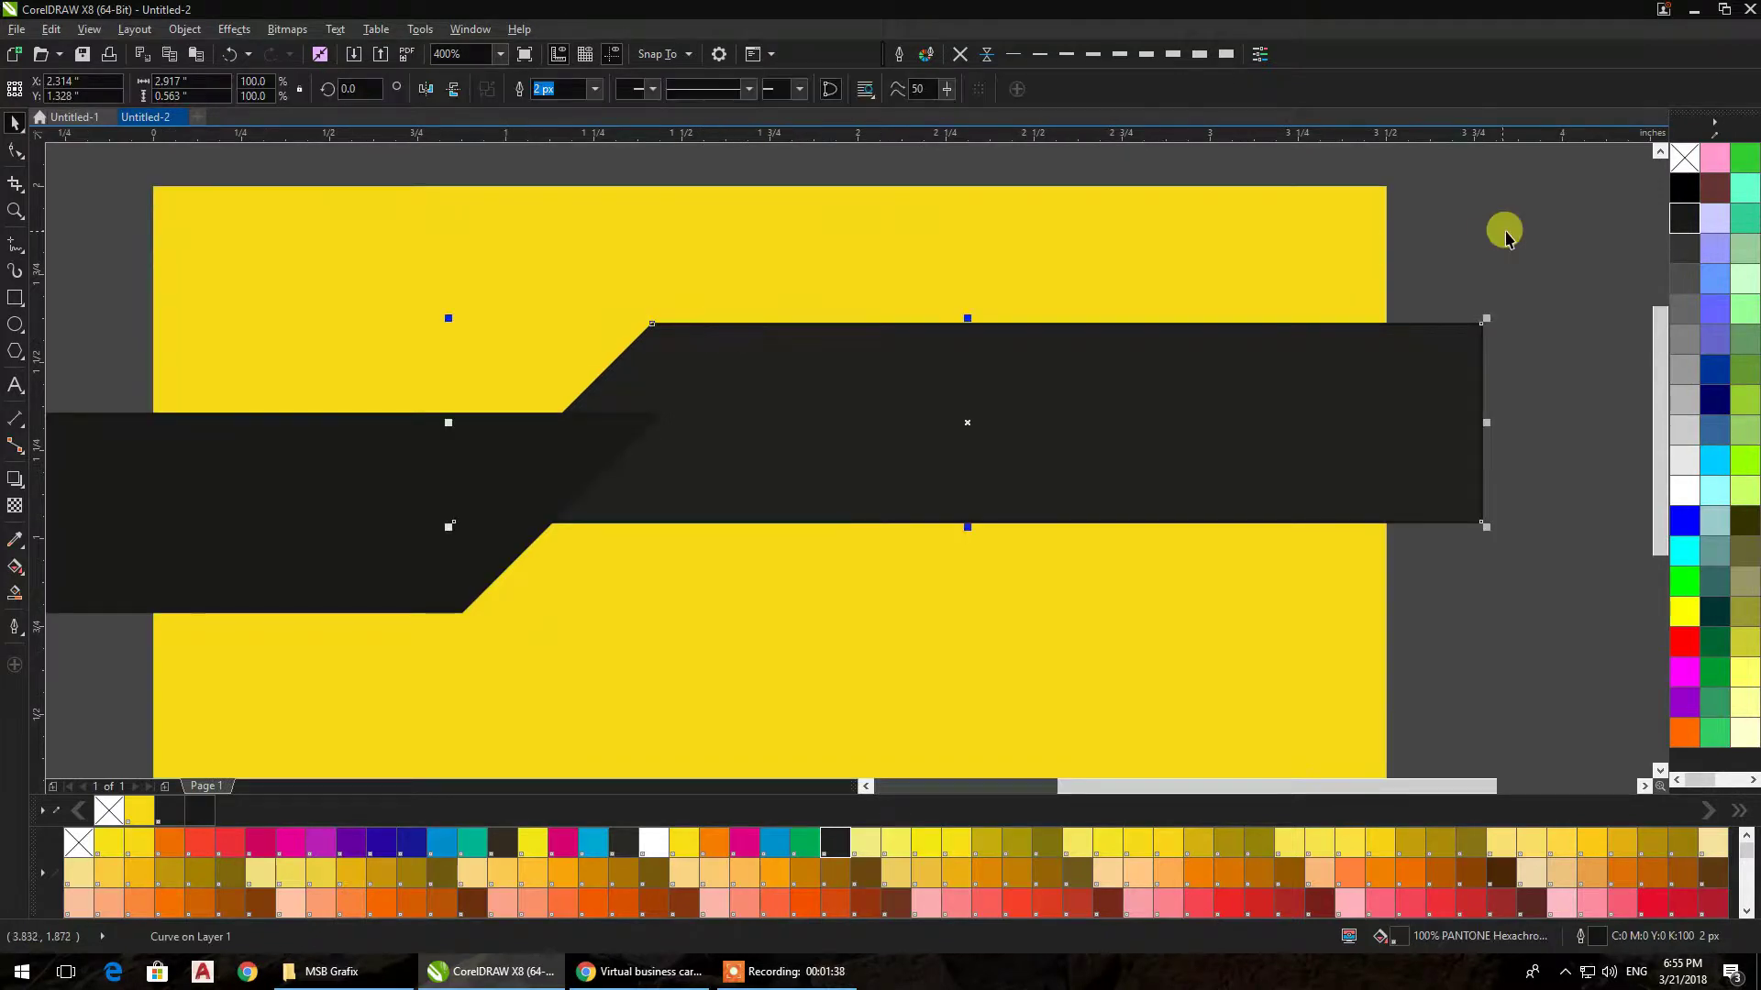
click(1684, 188)
click(960, 53)
click(428, 475)
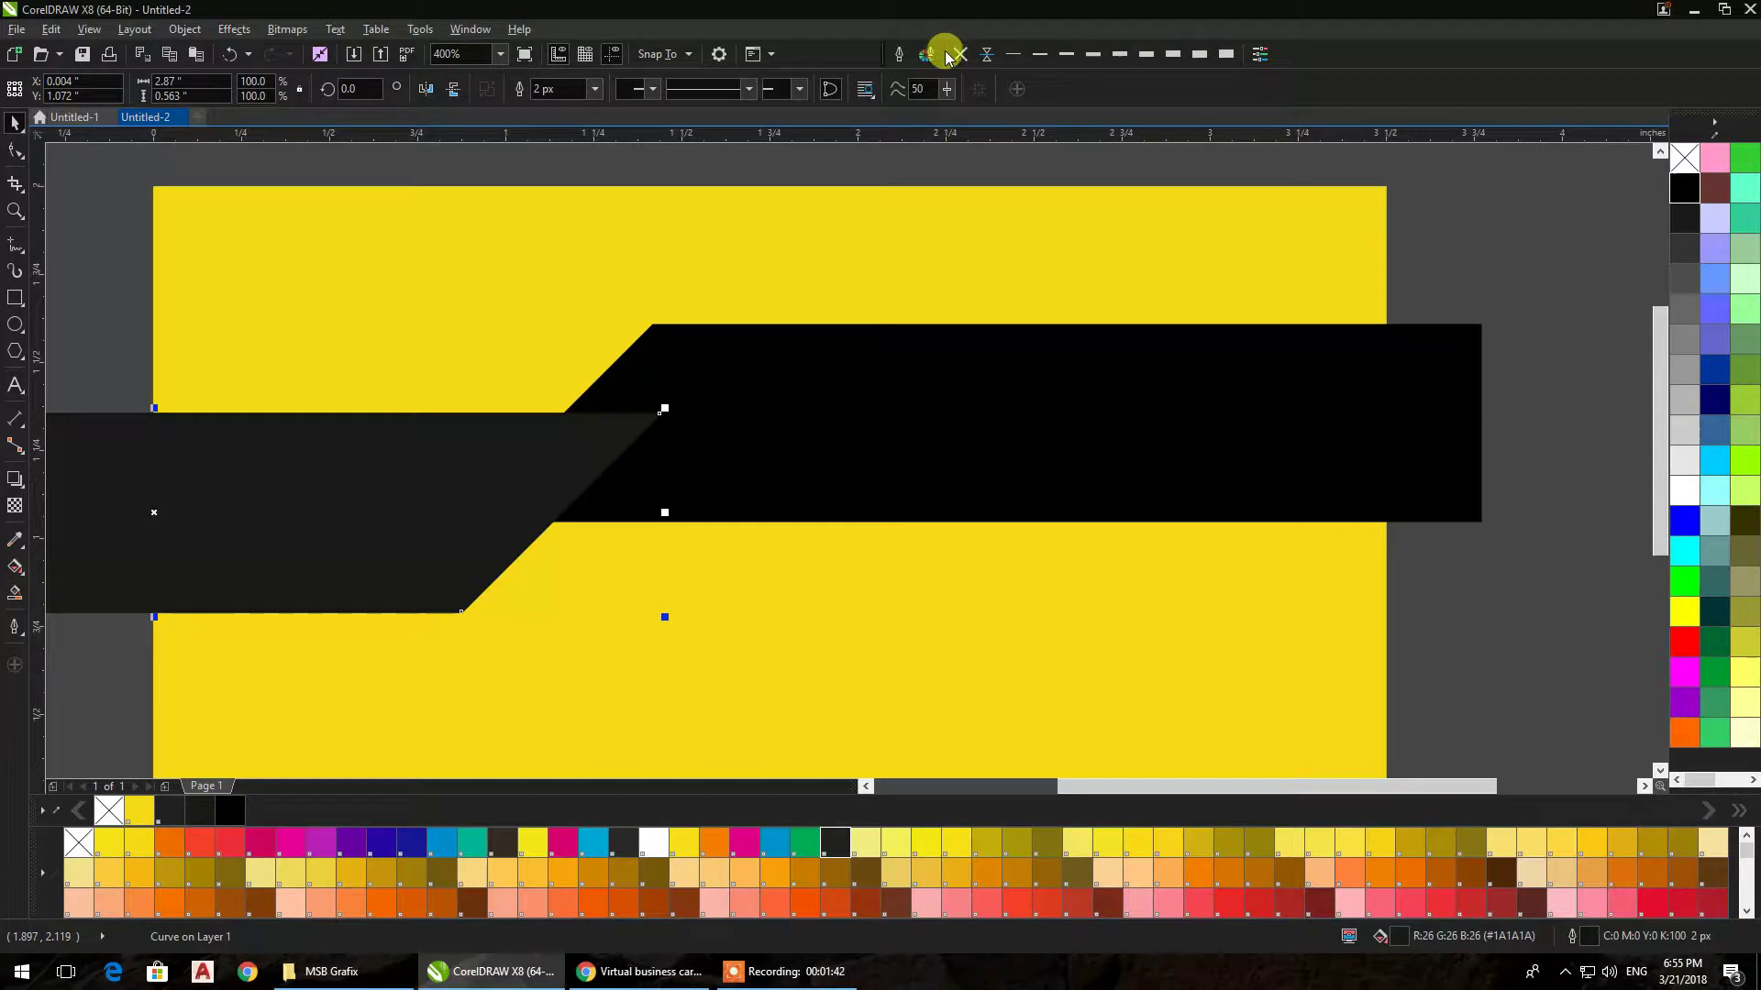
click(1467, 307)
Draw a rectangle about 0.54 by 0.82 in from the upper bar's slanted top corner to the lower bar's bottom corner
scroll(1347, 258, down, 1)
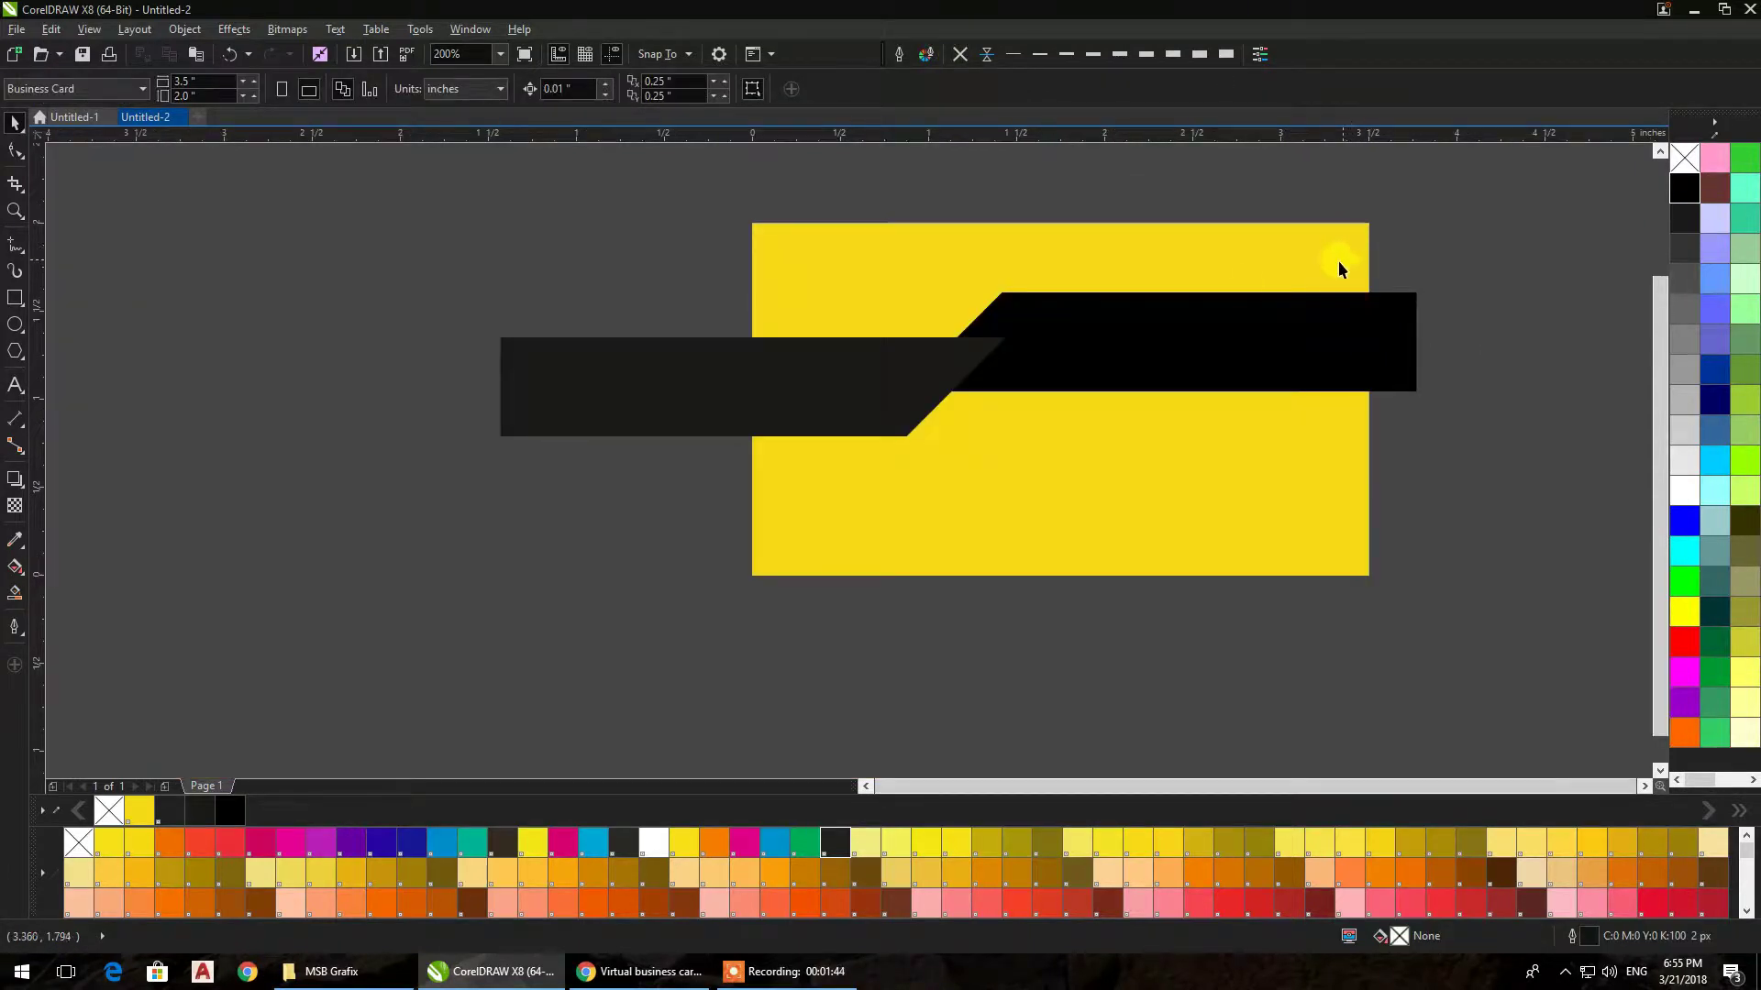
scroll(795, 430, up, 1)
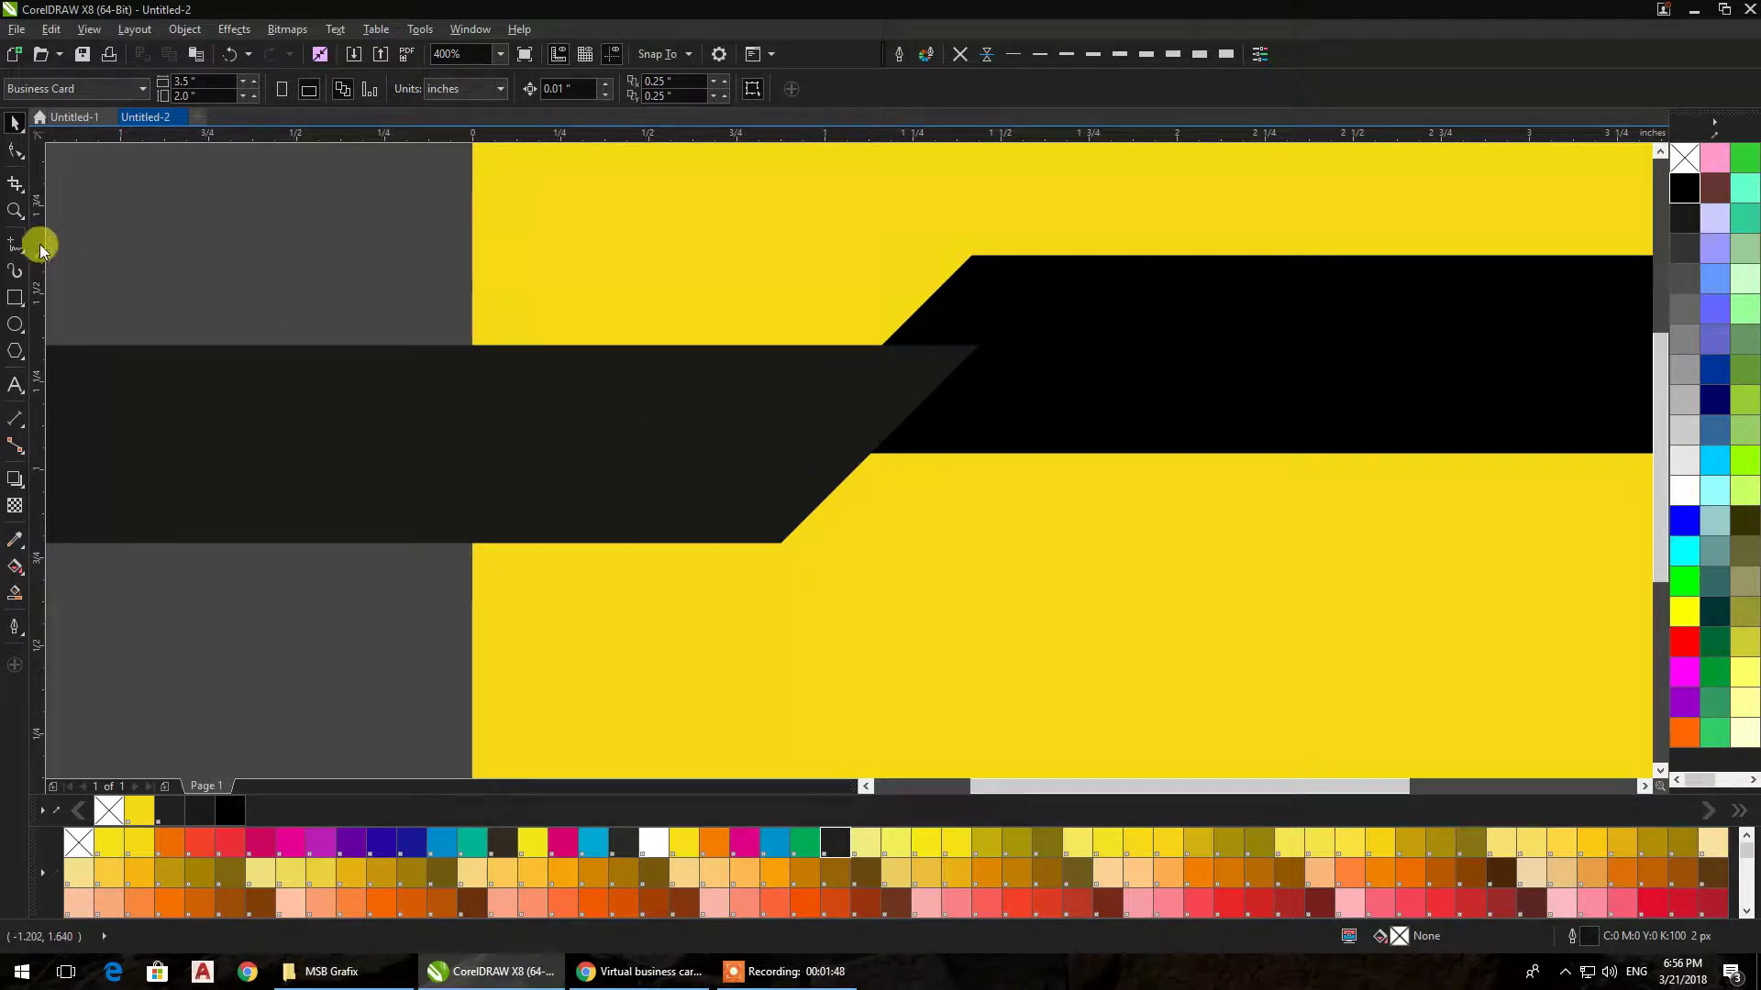
click(14, 299)
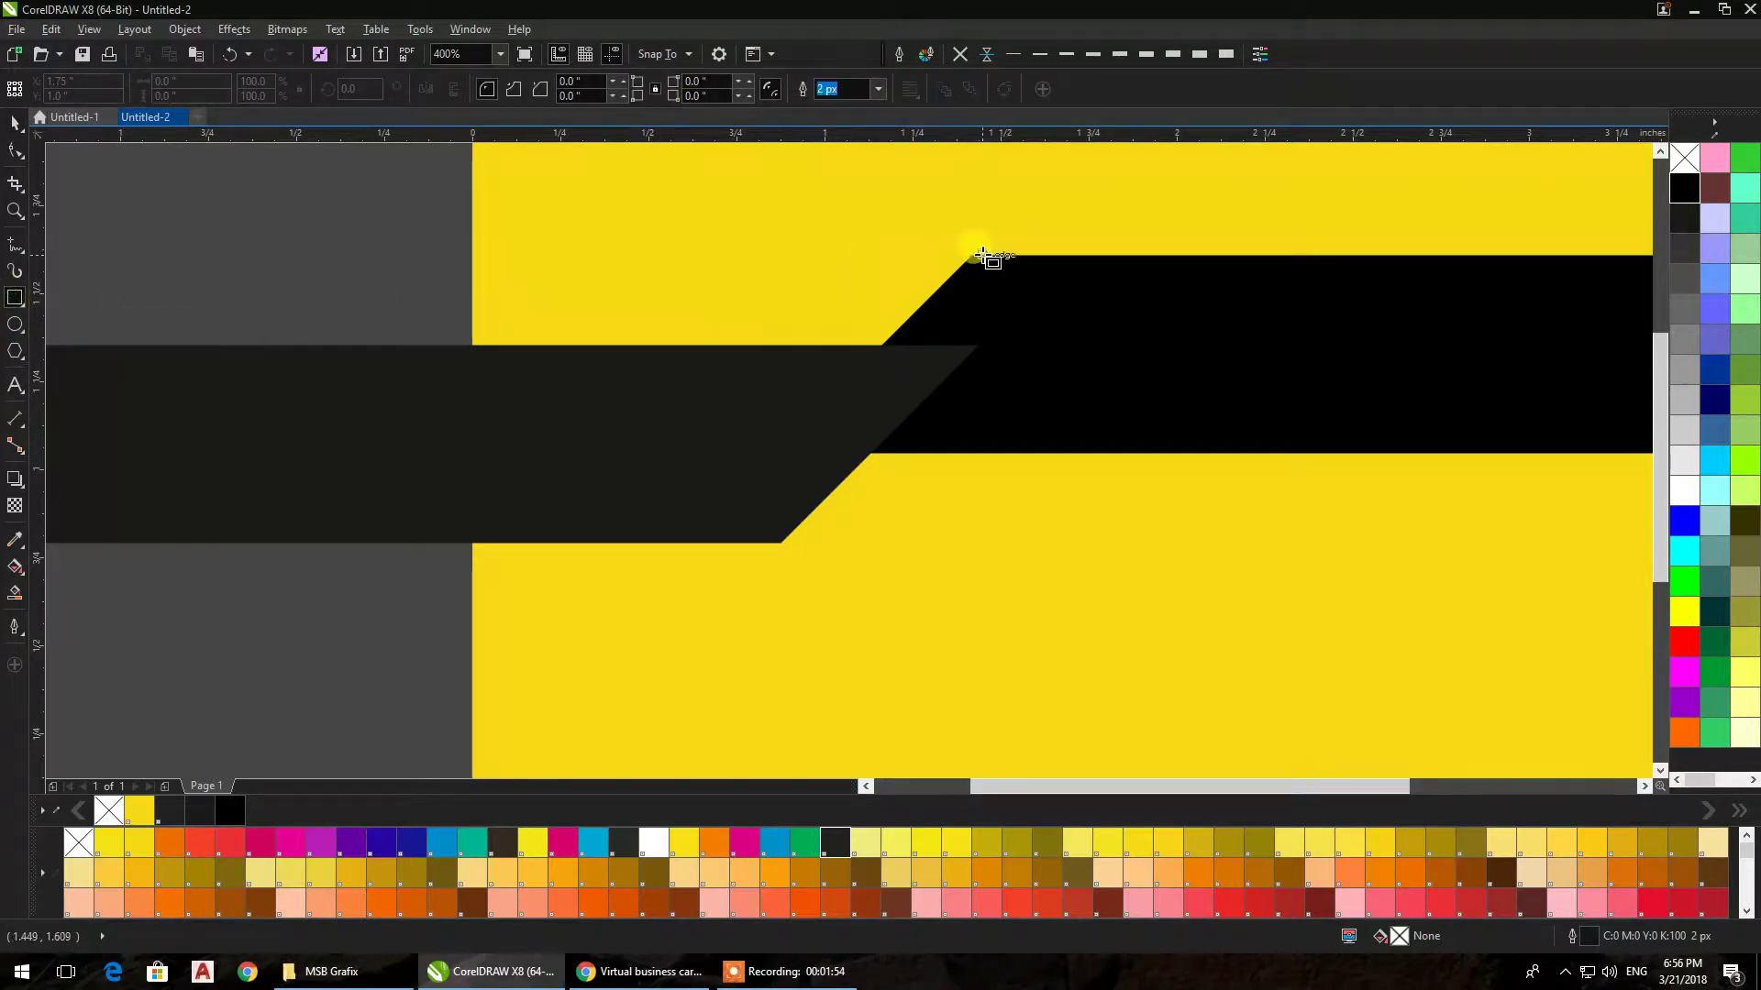
drag(972, 255, 781, 543)
click(14, 150)
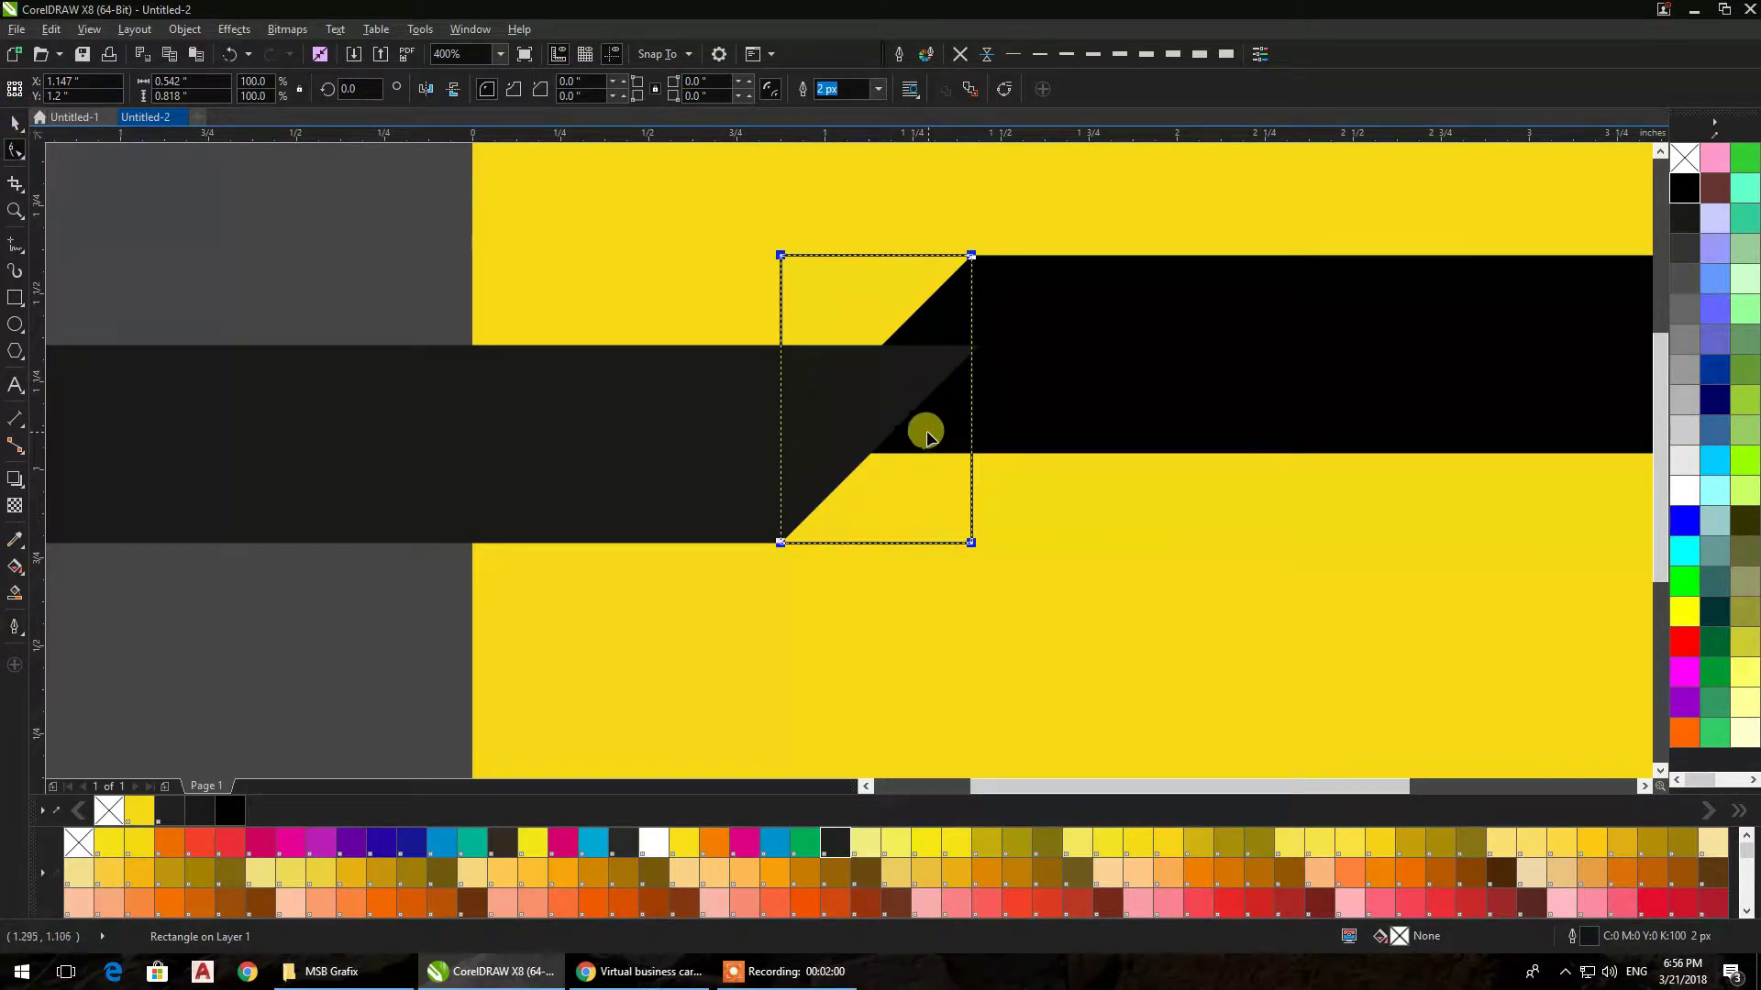
key(ctrl+q)
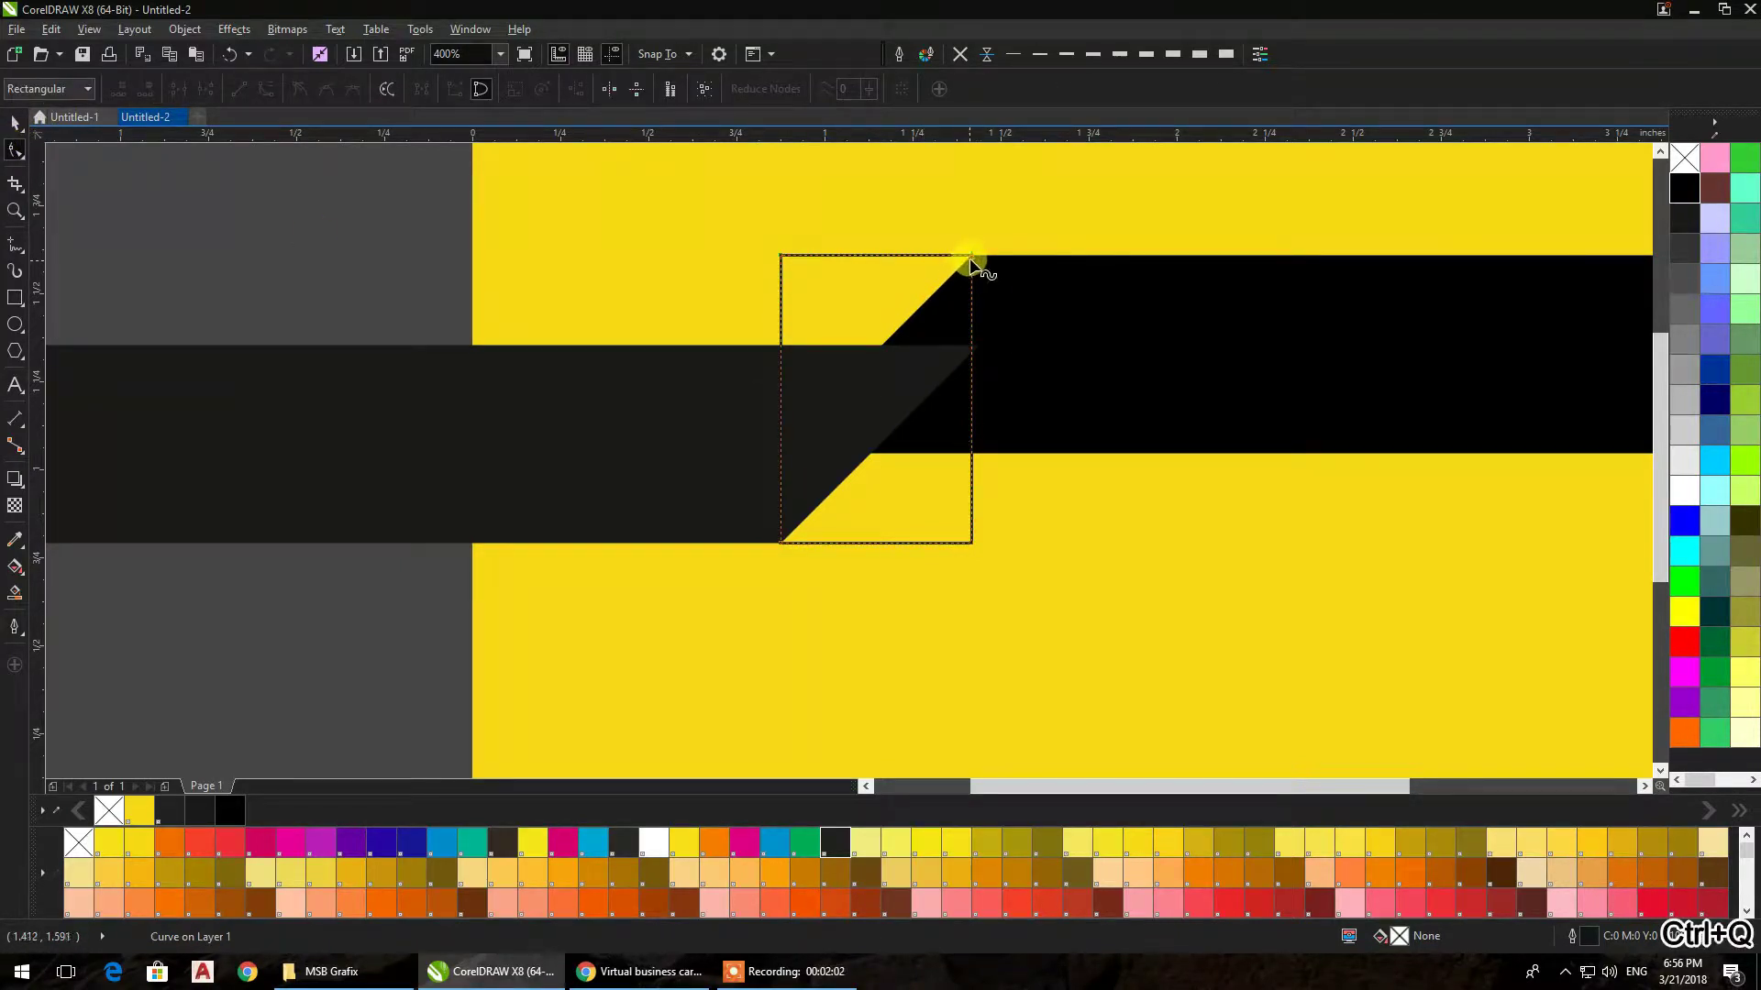
drag(972, 260, 979, 347)
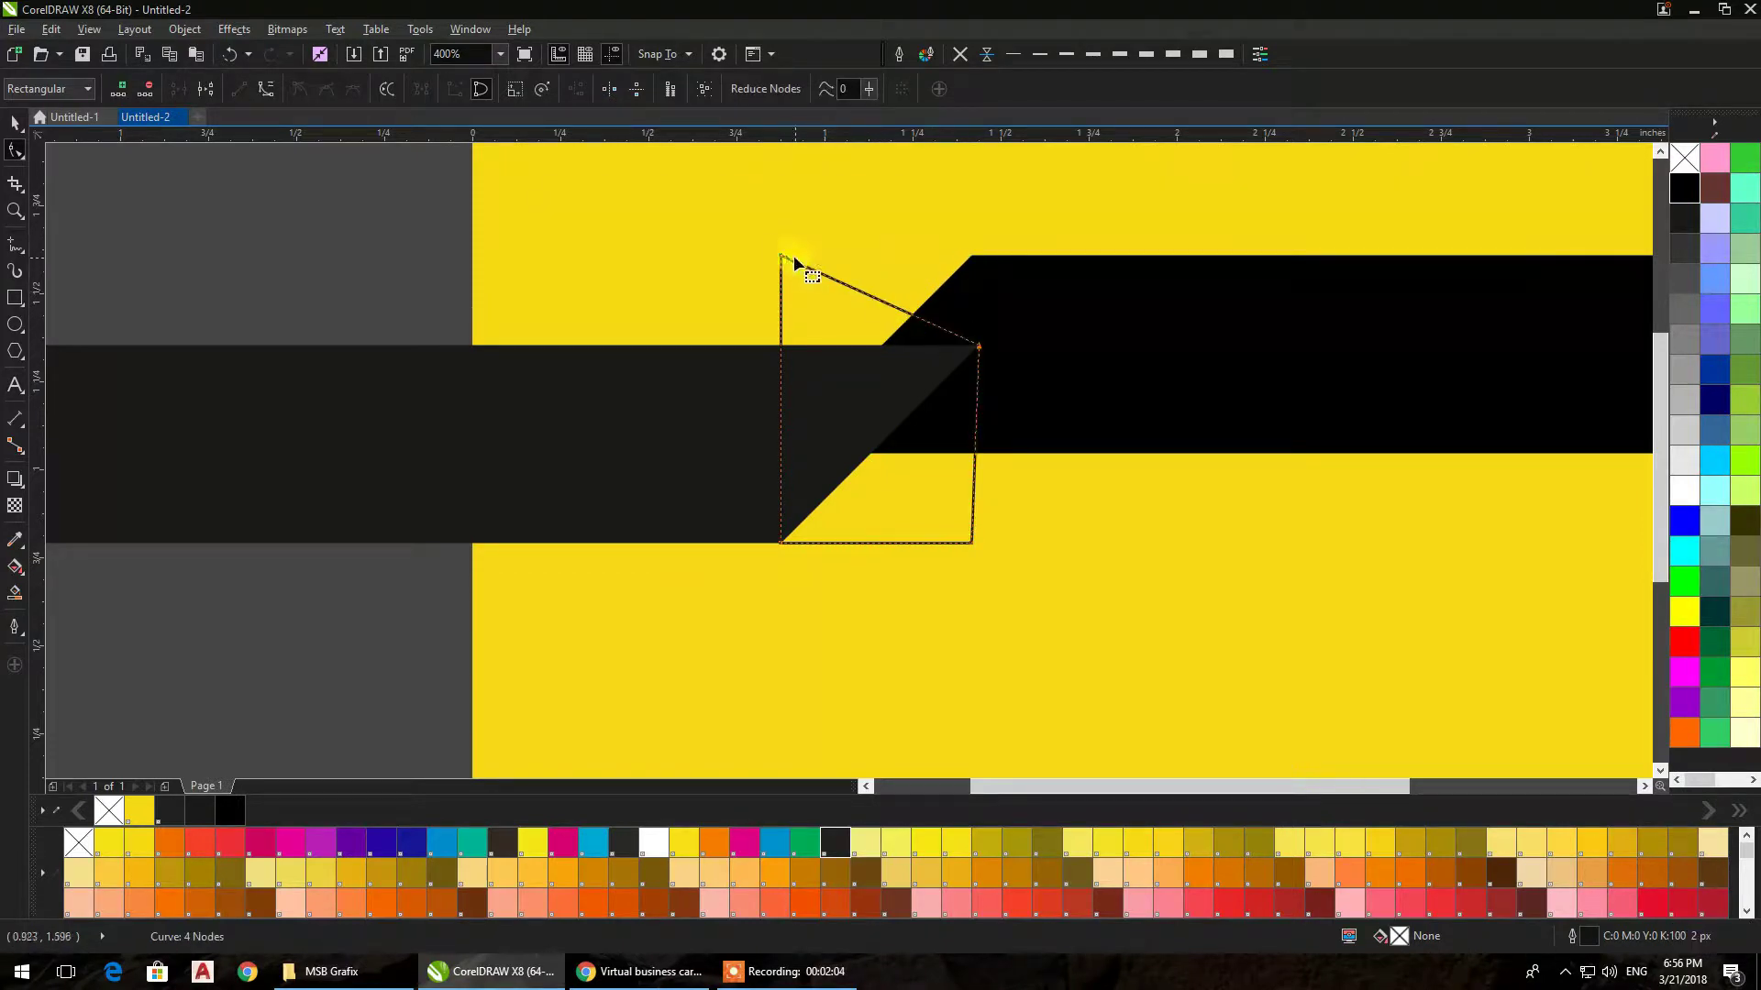
key(ctrl+z)
key(ctrl+z)
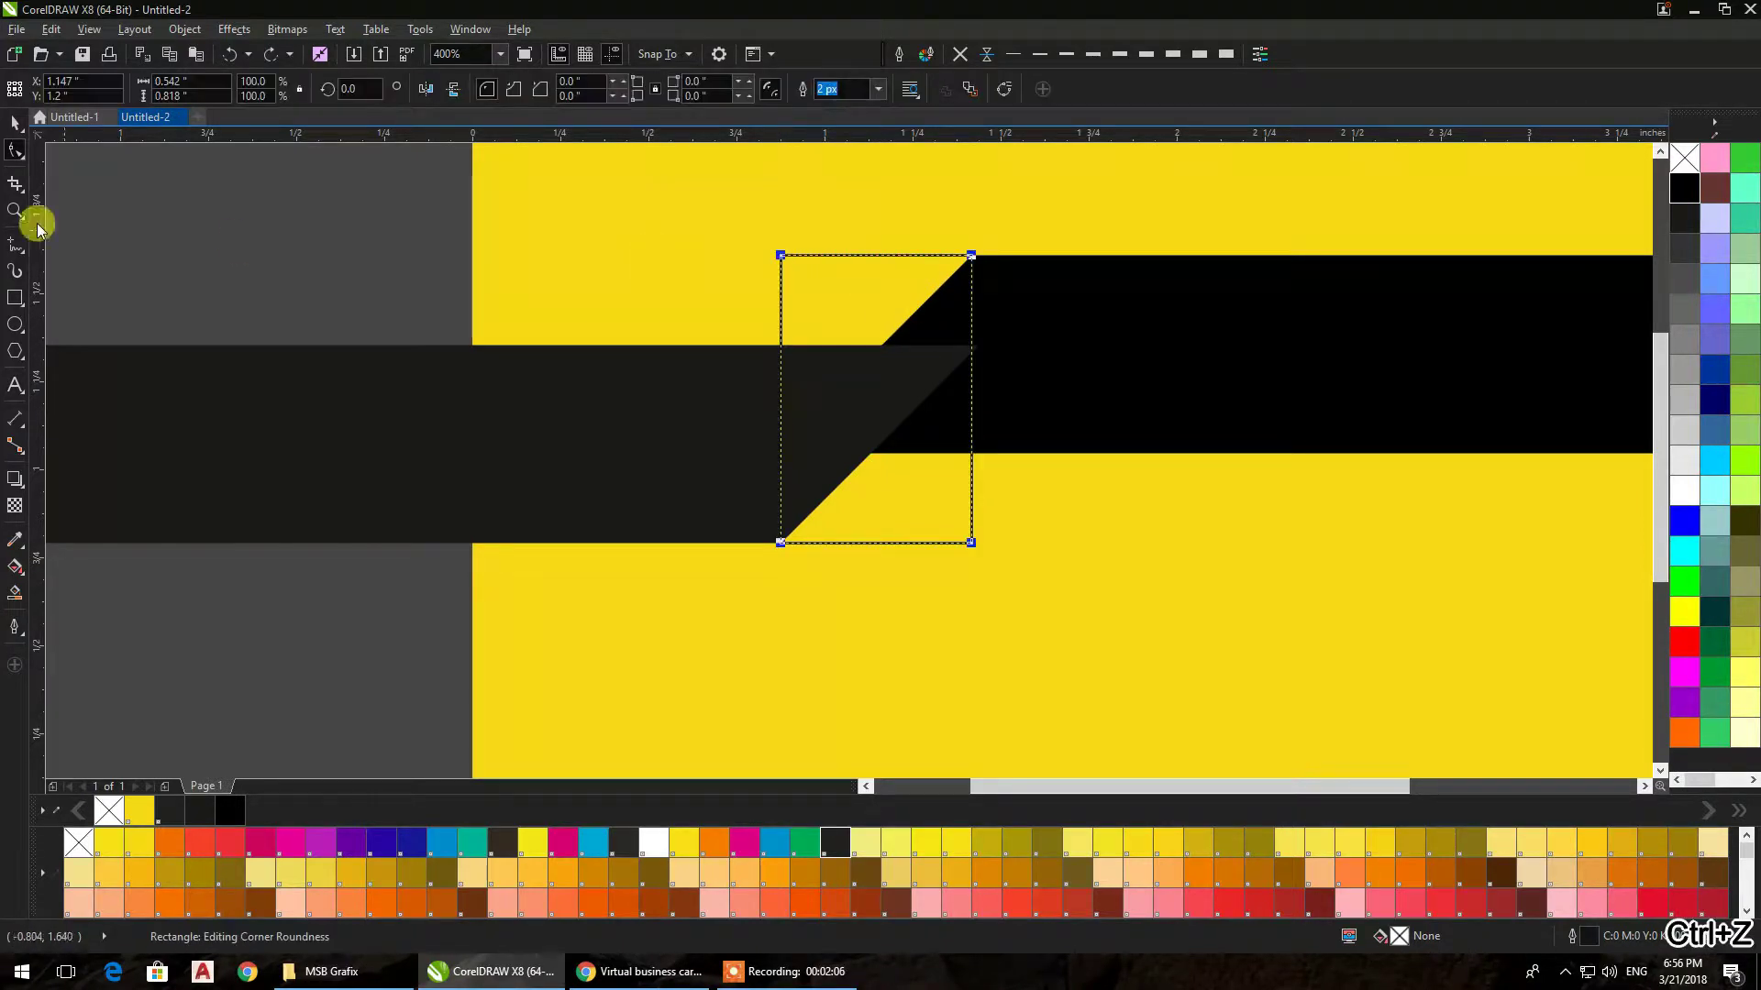
Convert the rectangle to curves and move its four corner nodes to form a slanted strip joining the two bars' angled ends
click(1007, 92)
click(972, 259)
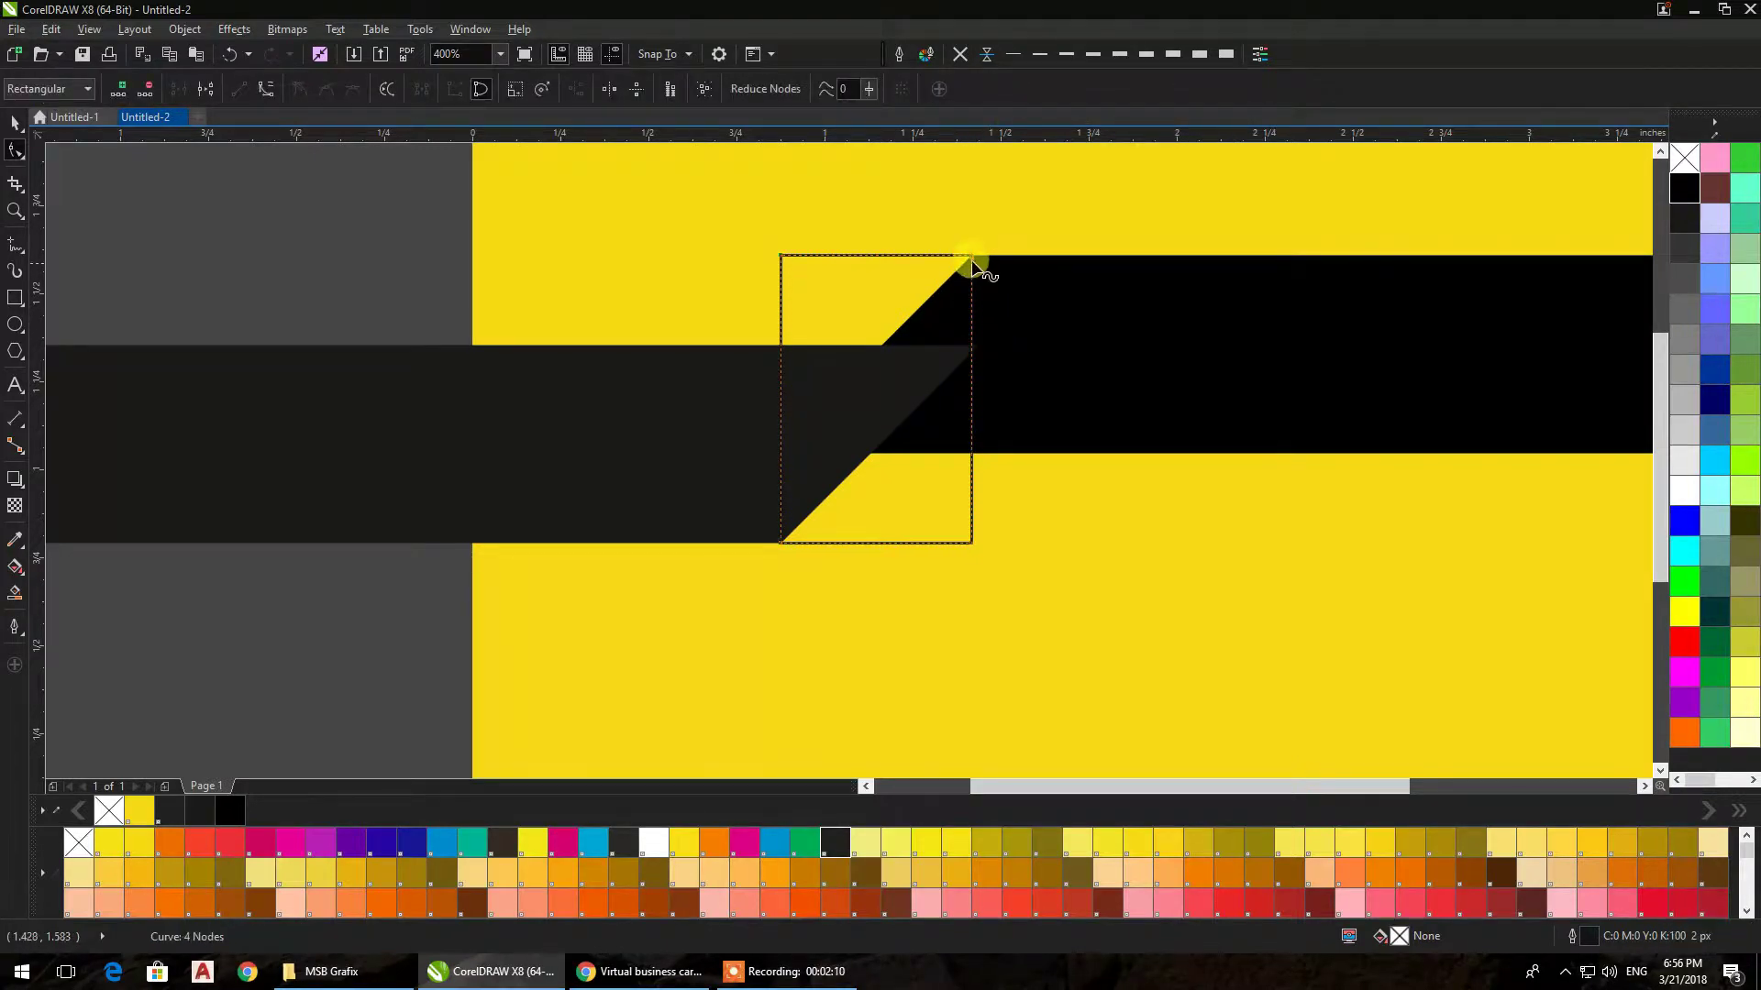
drag(972, 262, 978, 345)
drag(781, 259, 969, 275)
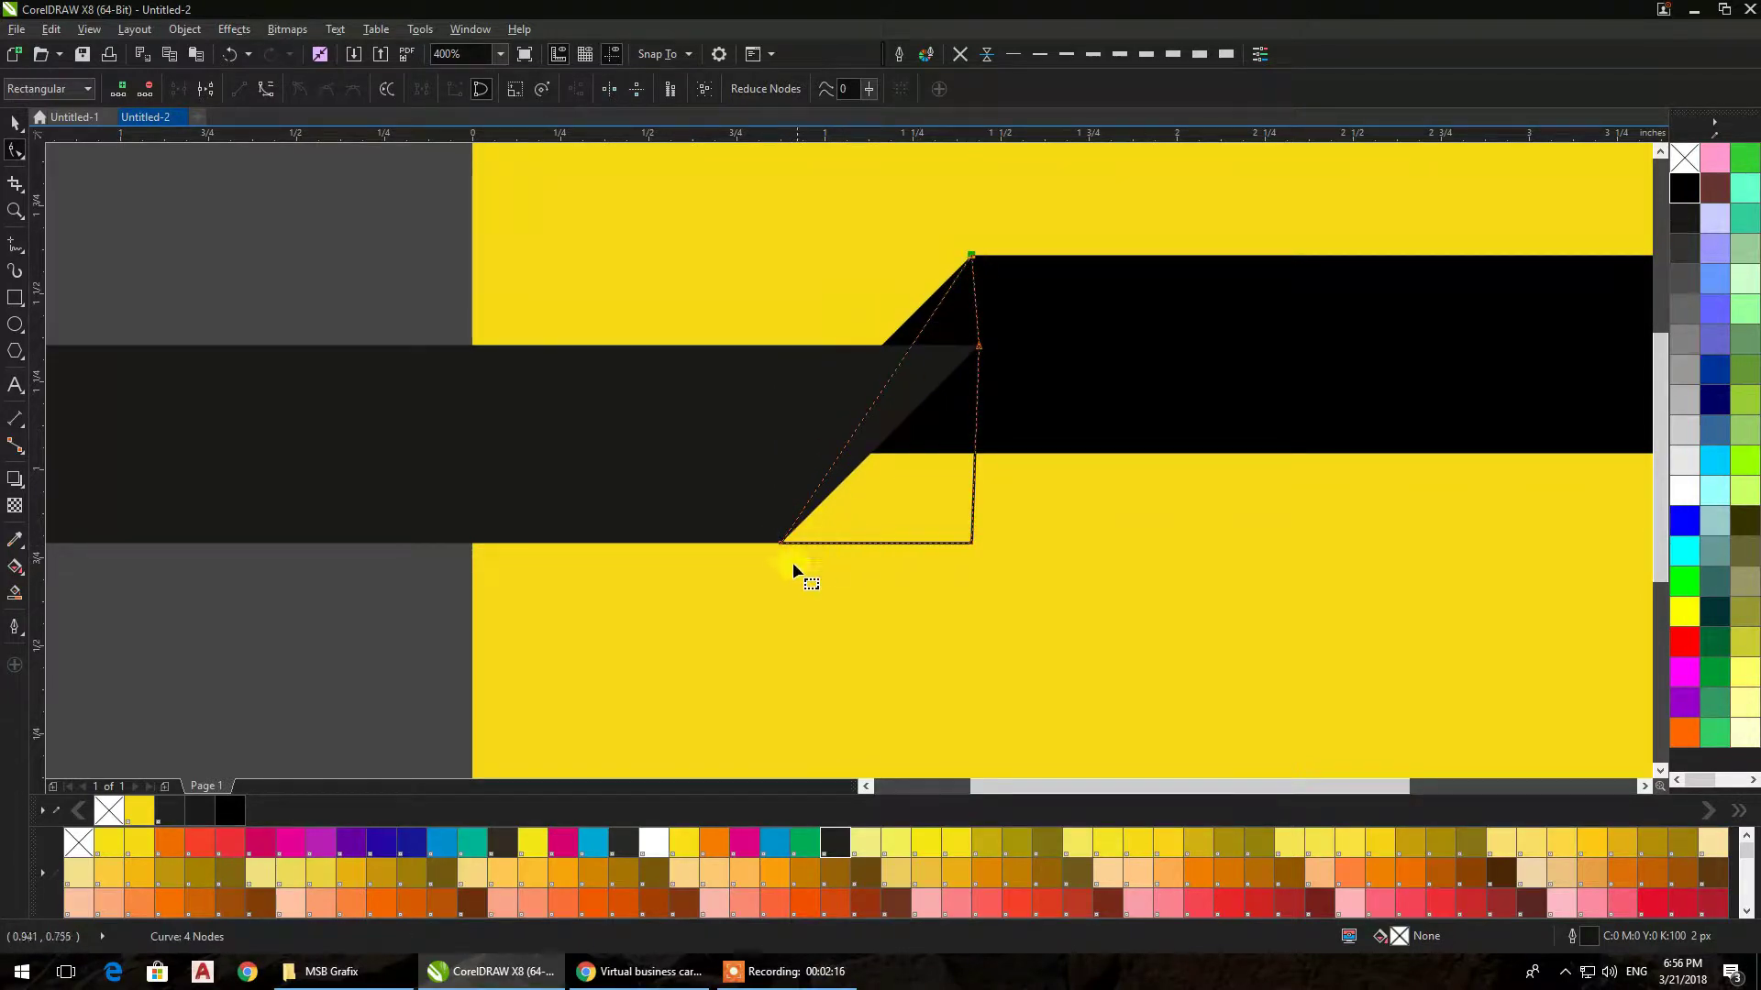
drag(781, 542, 773, 453)
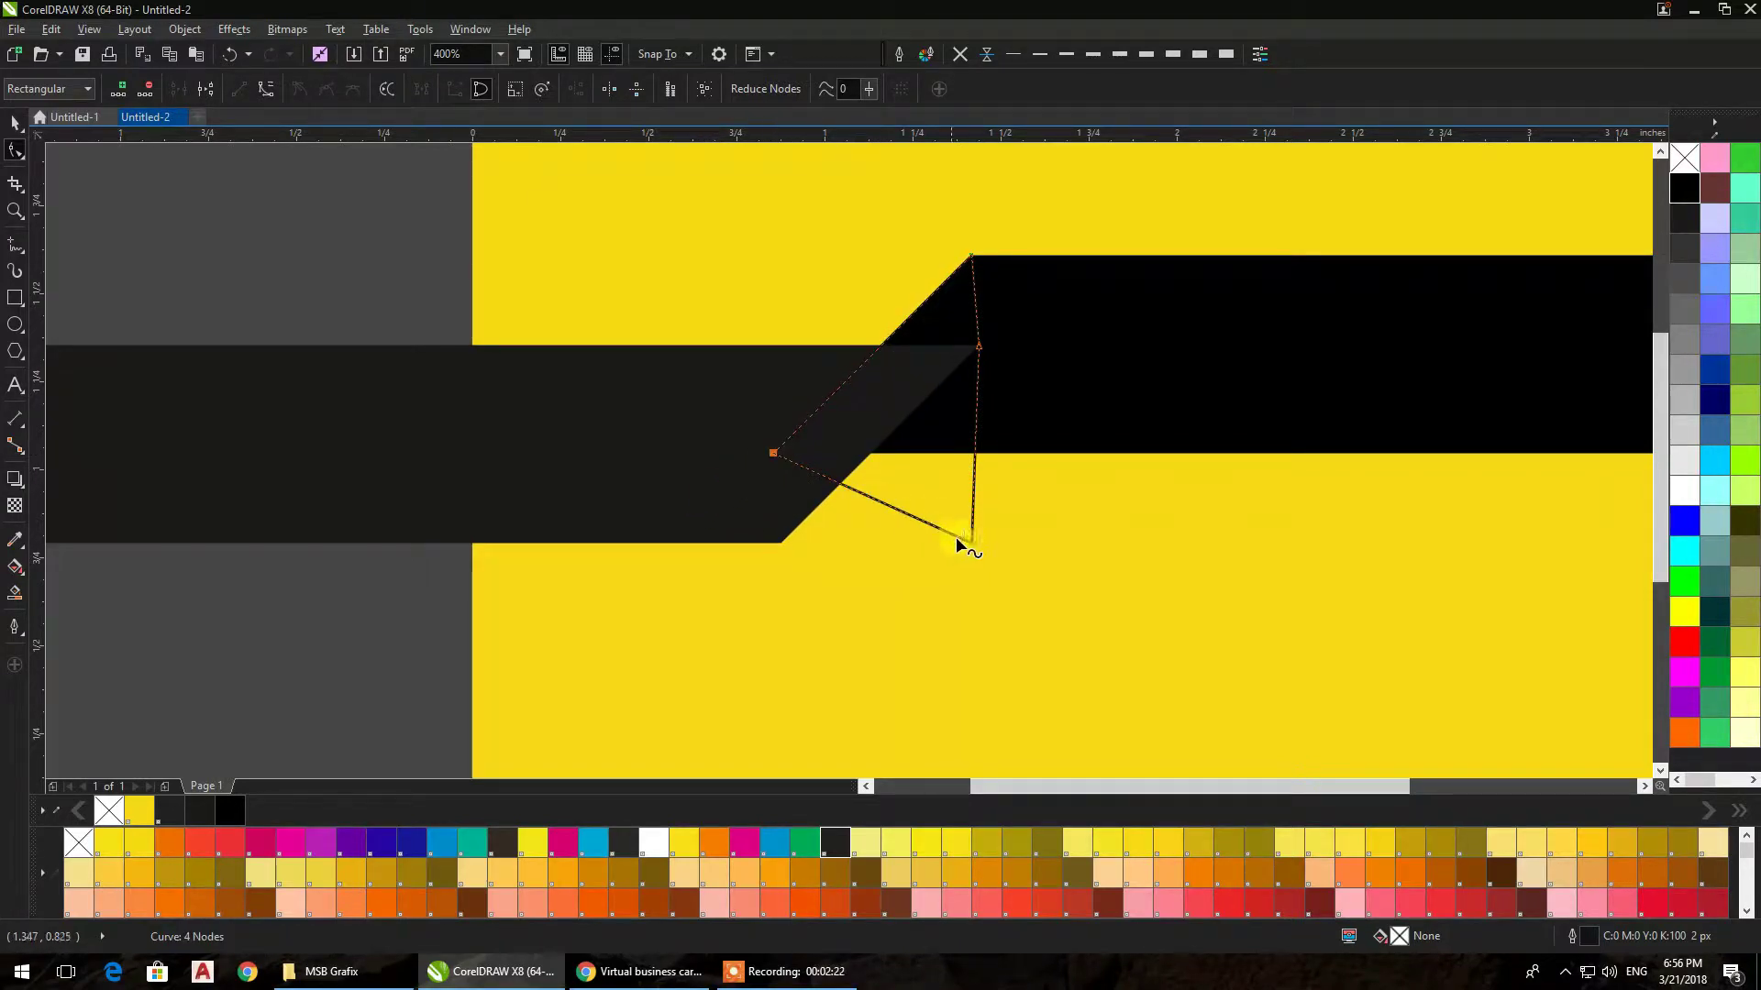
drag(966, 542, 780, 543)
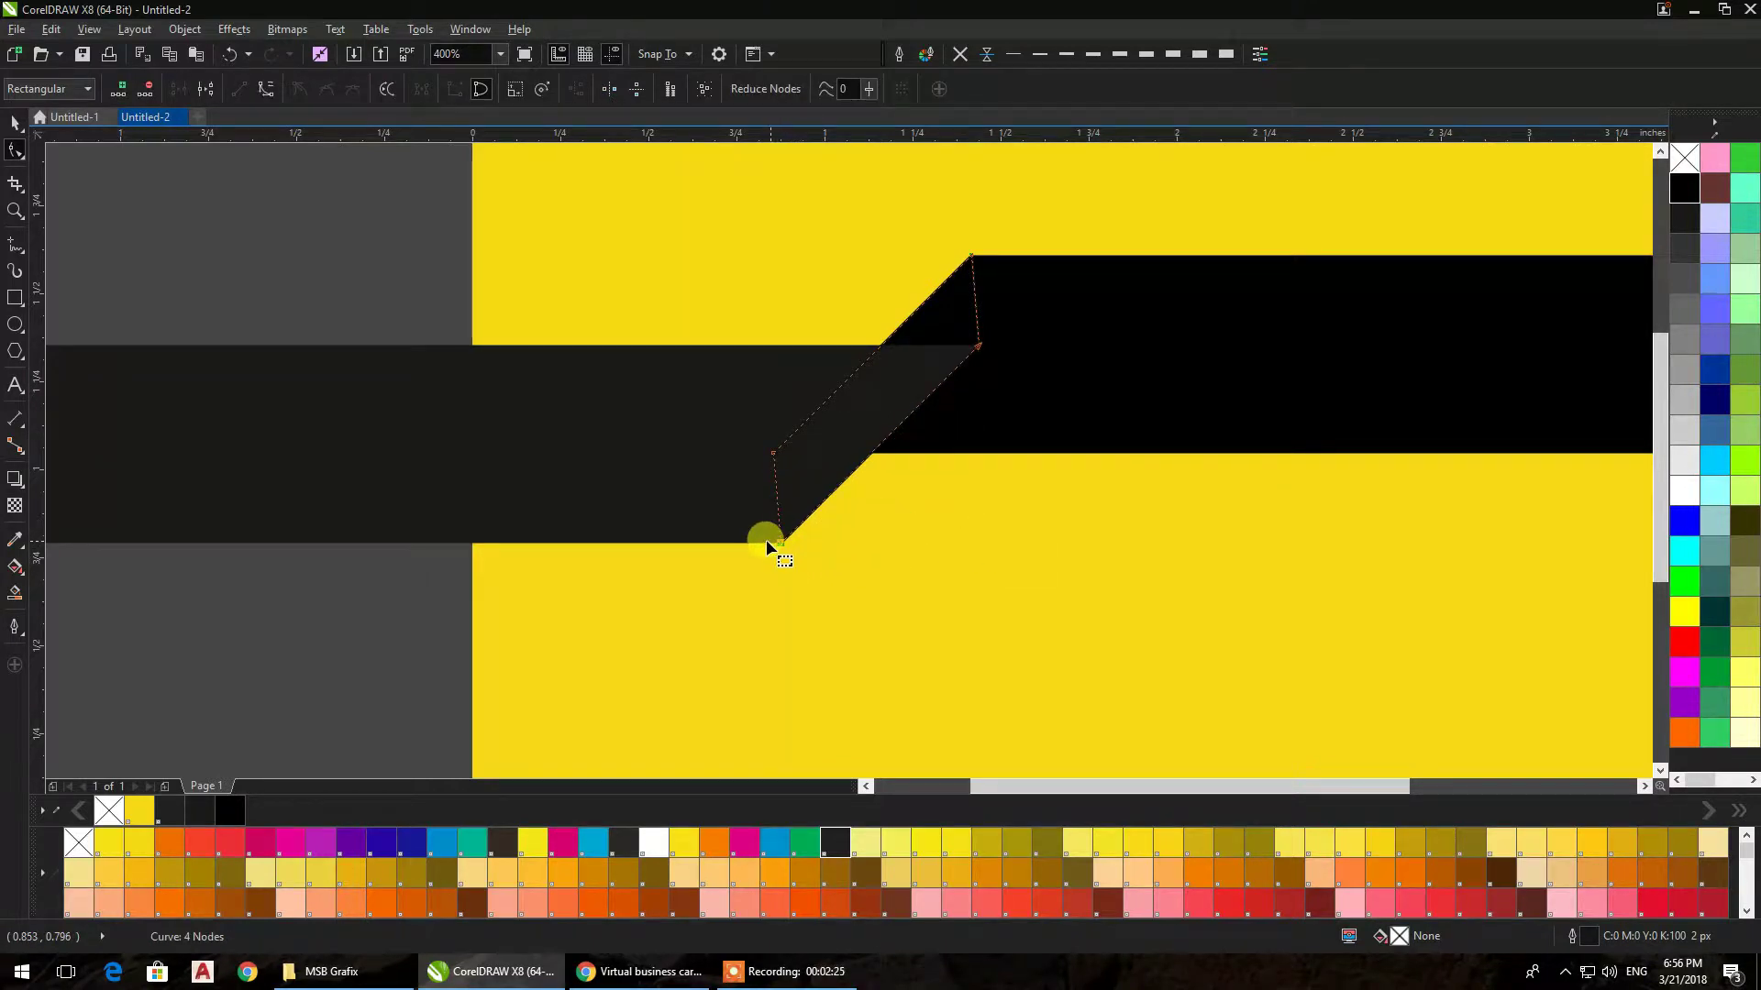
Fill the slanted strip with light grey #E6E6E6 and stack it in front of the black bar but behind the dark grey bar
click(15, 122)
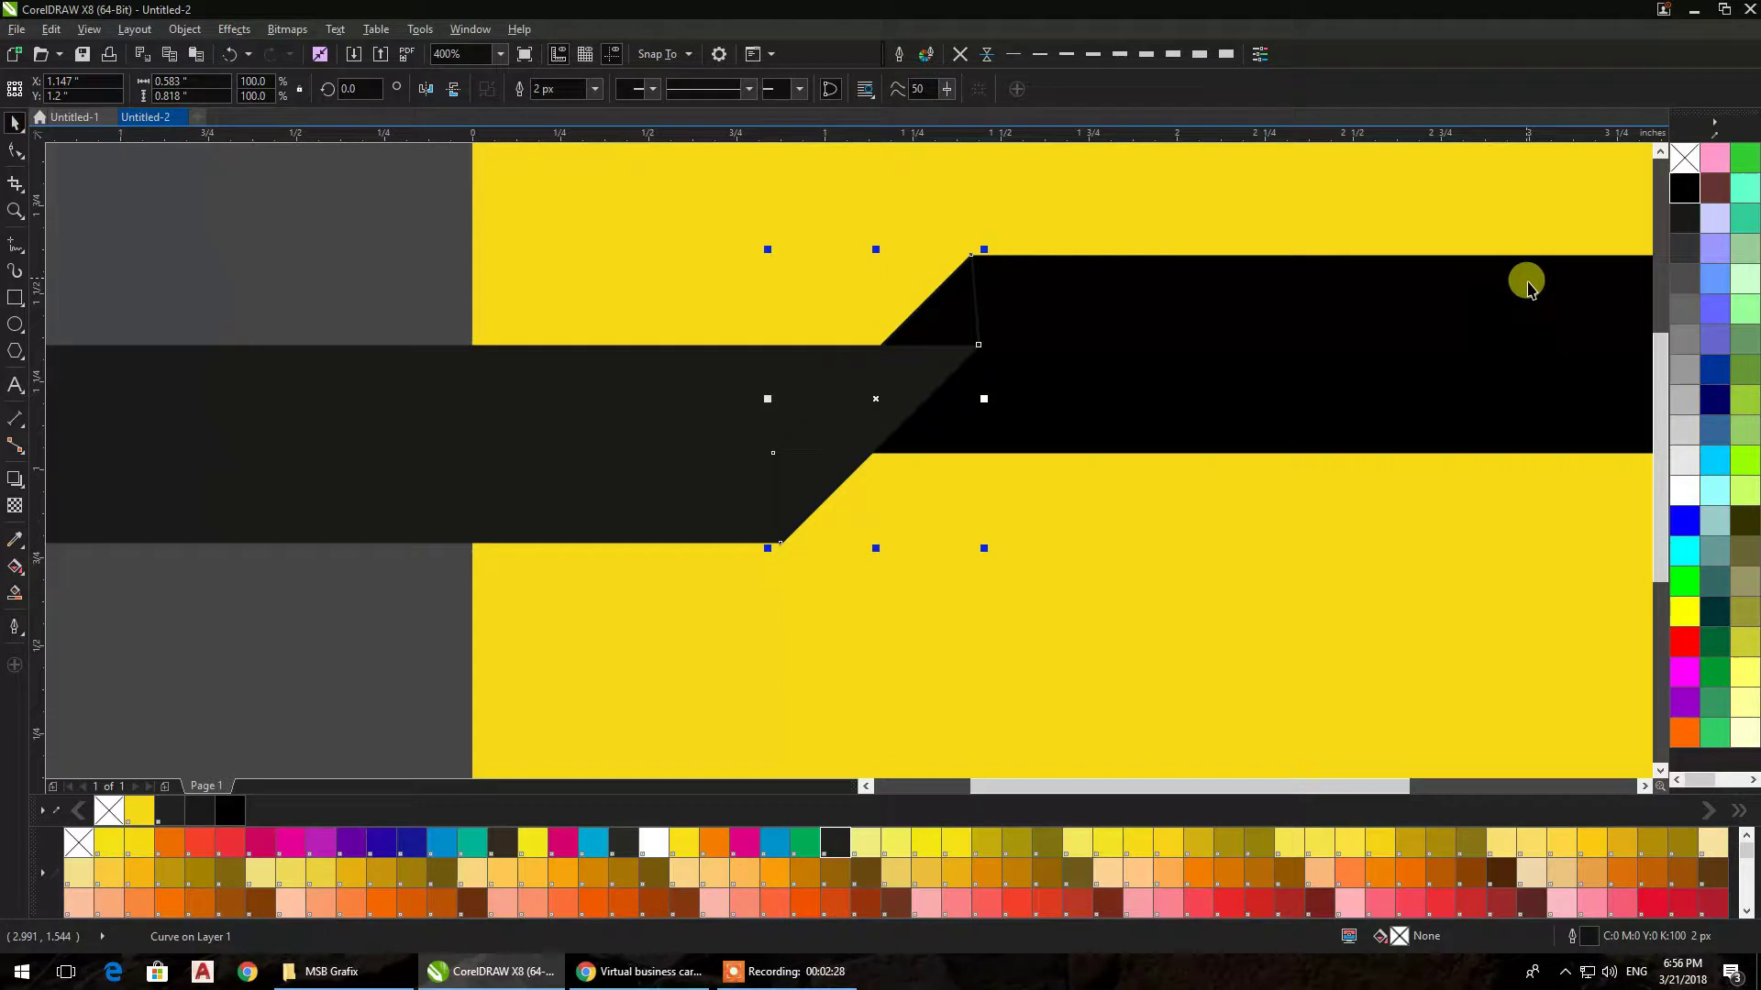
click(1685, 469)
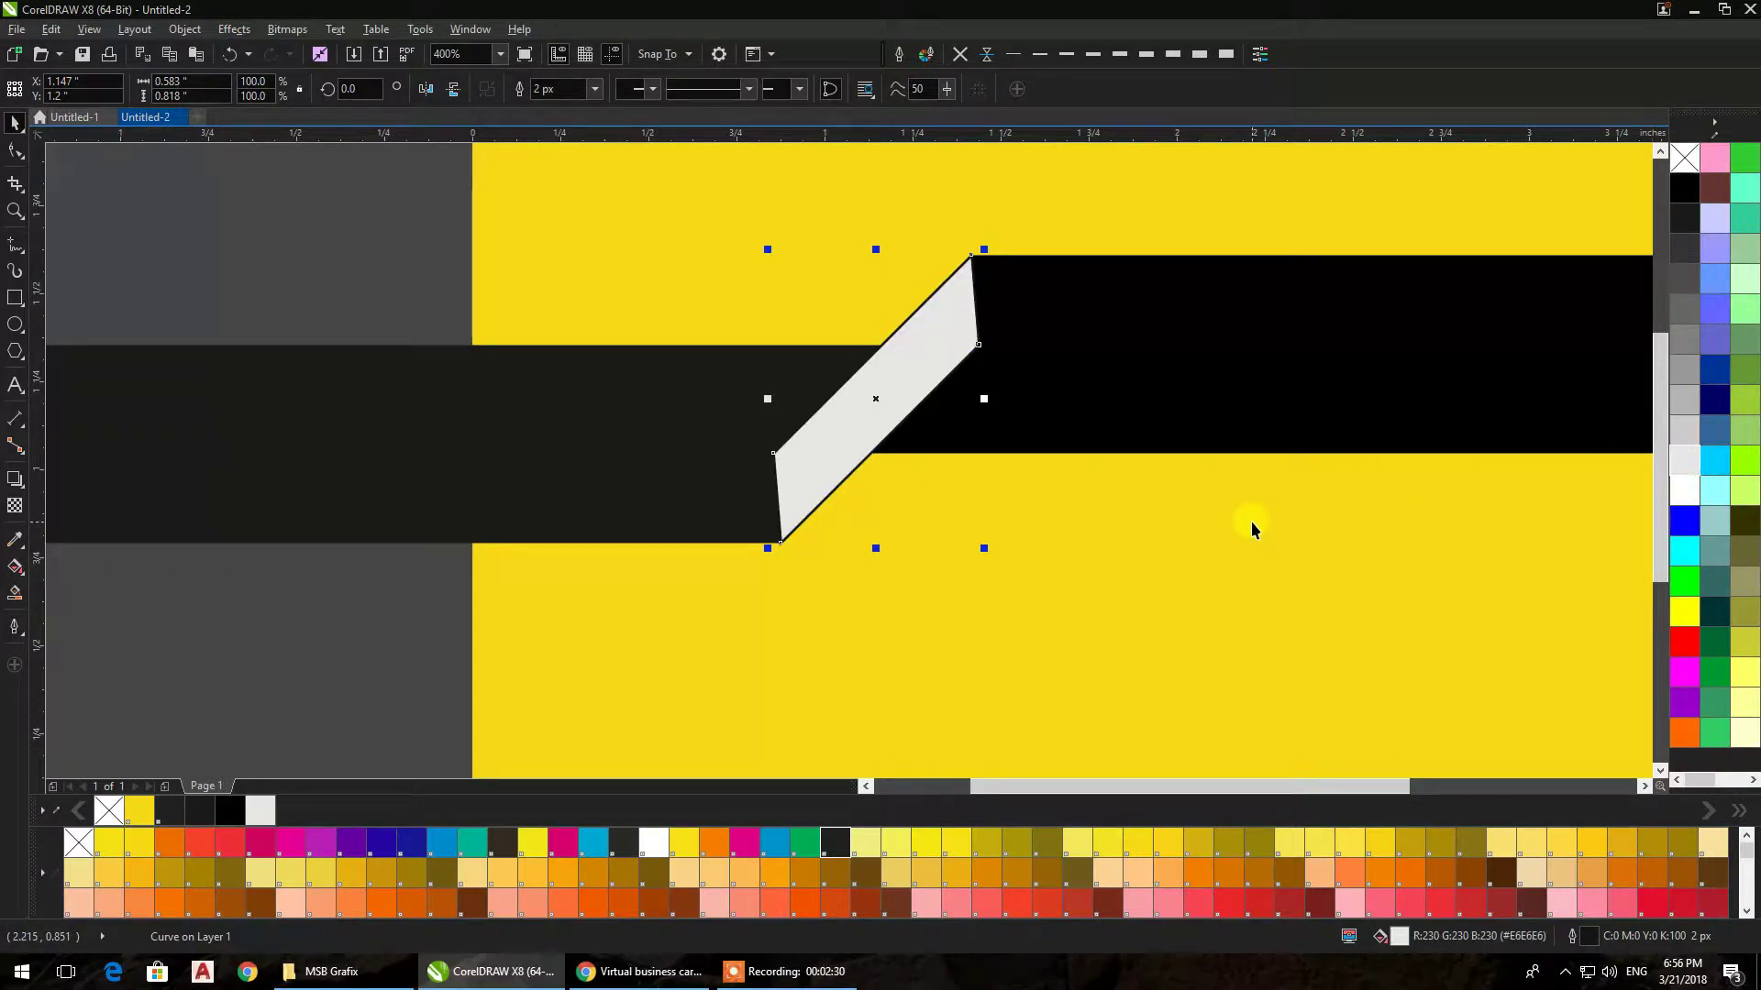
key(ctrl+Page_Down)
key(ctrl+Page_Up)
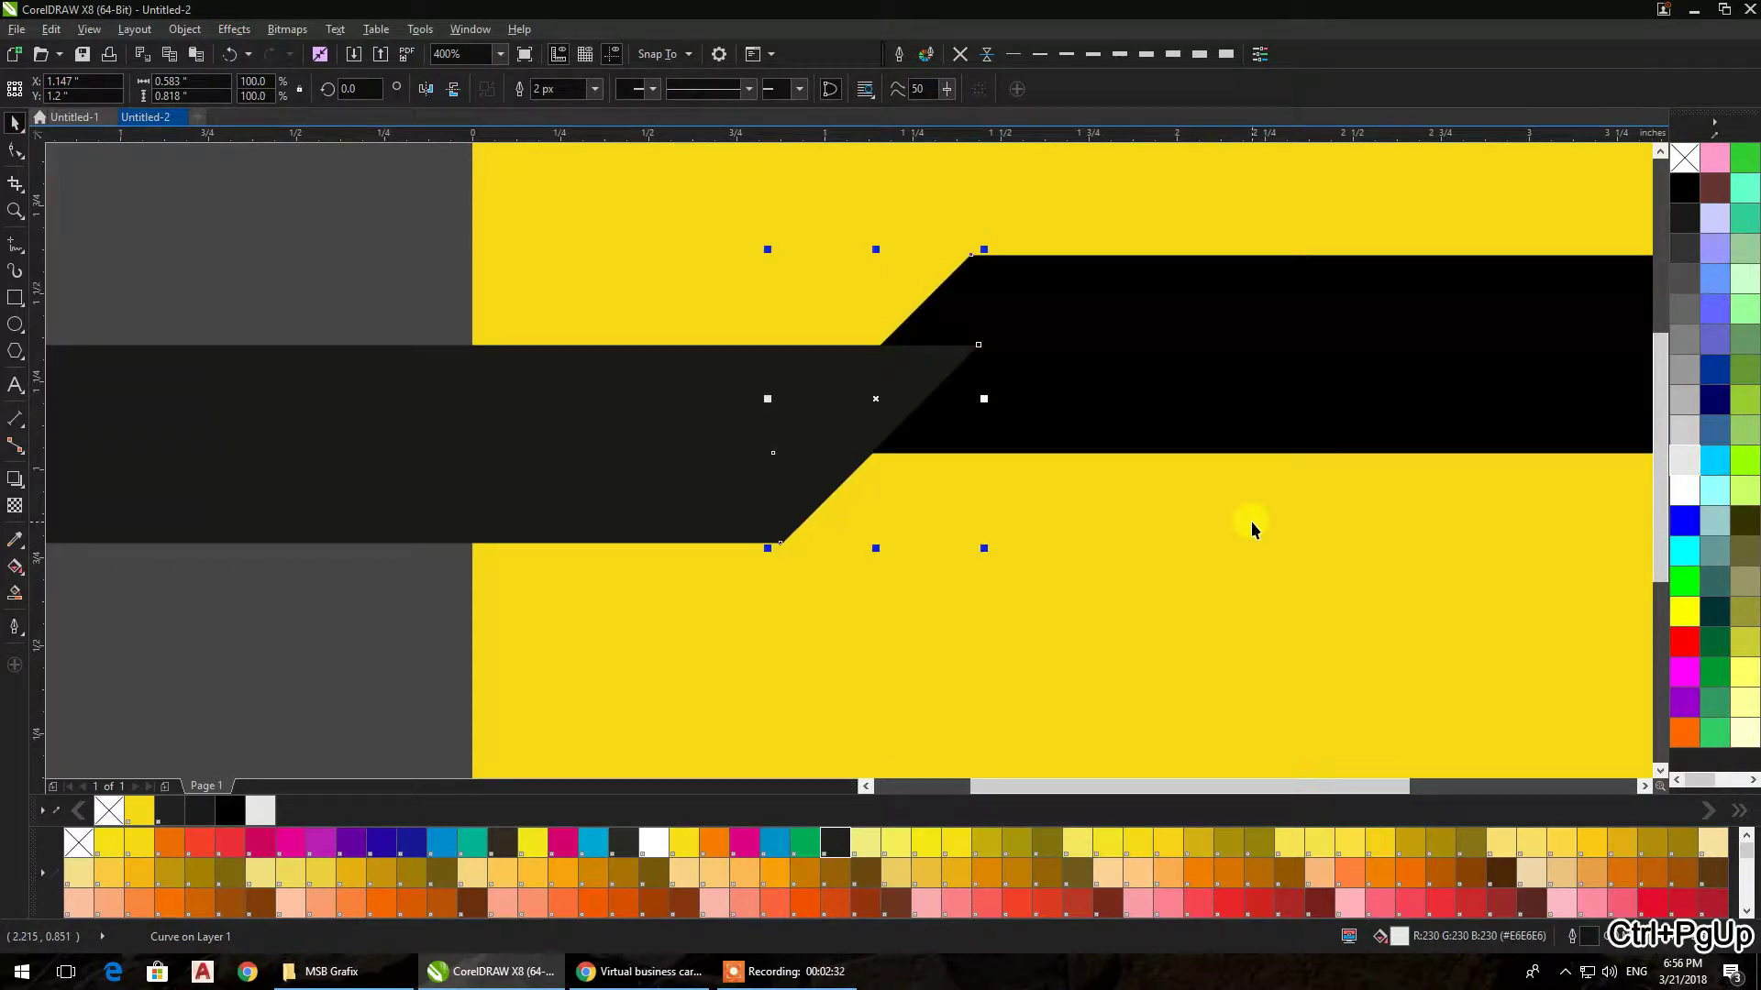
key(ctrl+Page_Up)
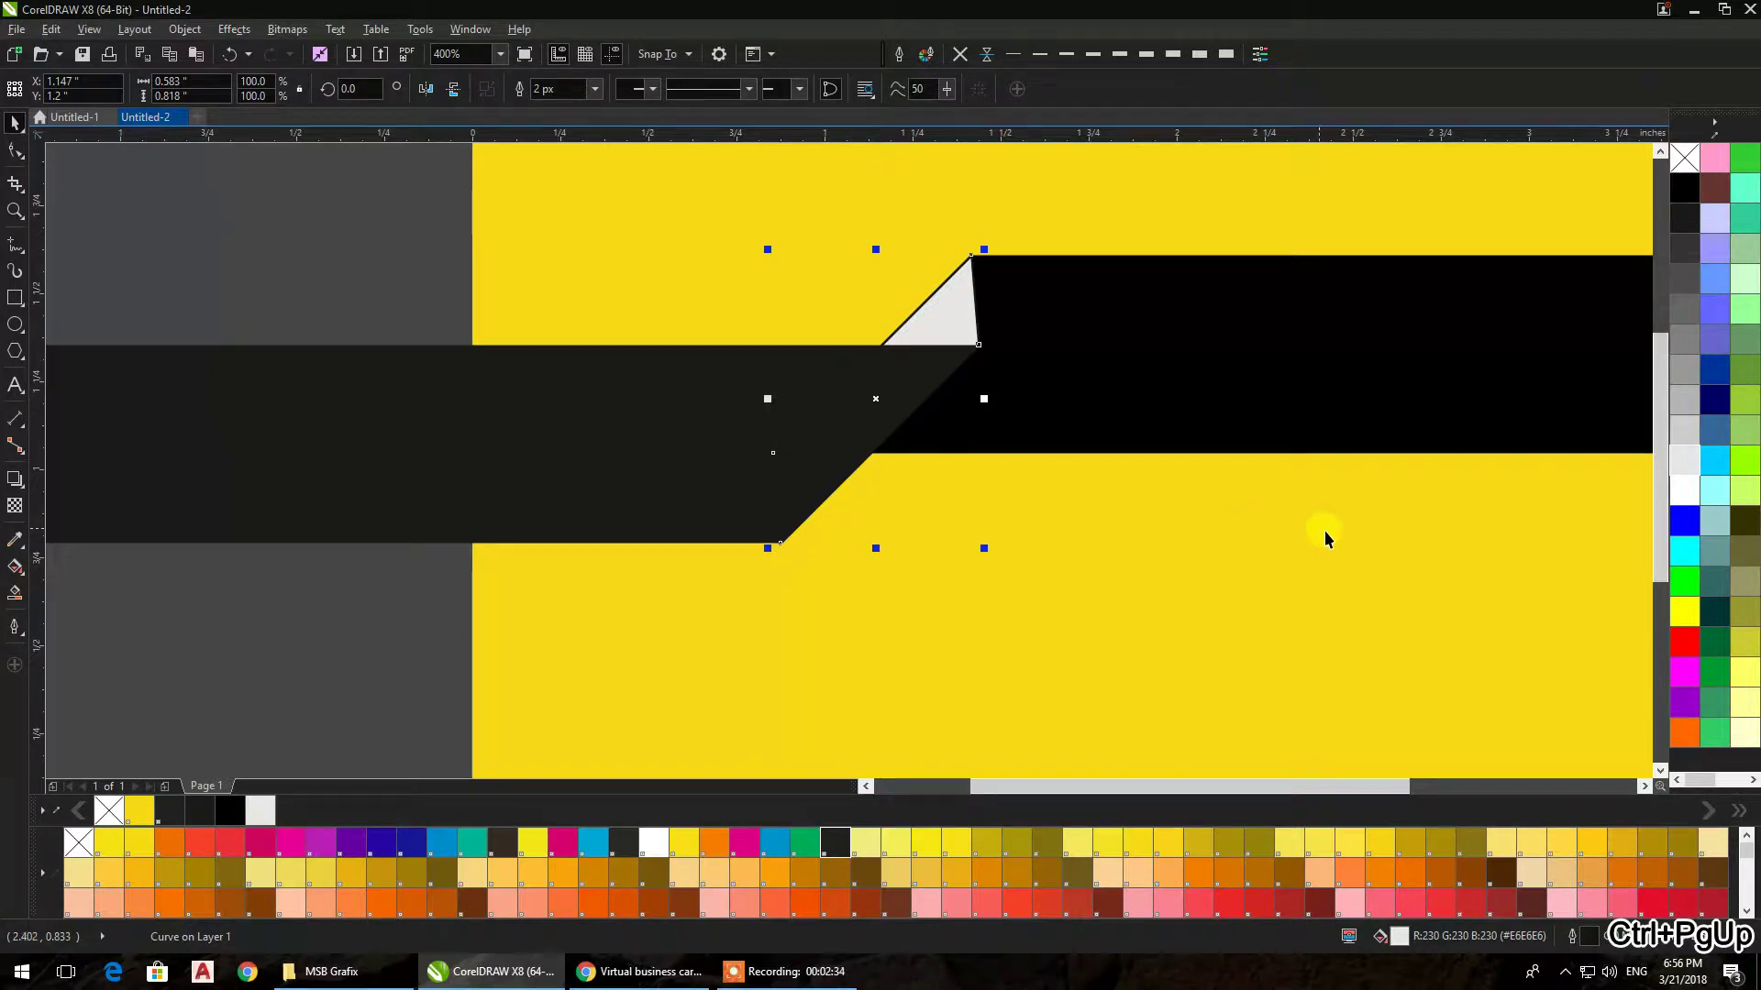
Remove the strip's outline and try fills of #1A1A1A, #333333, PANTONE 124 C, PANTONE 182 C and orange #FF6600 on it
click(960, 54)
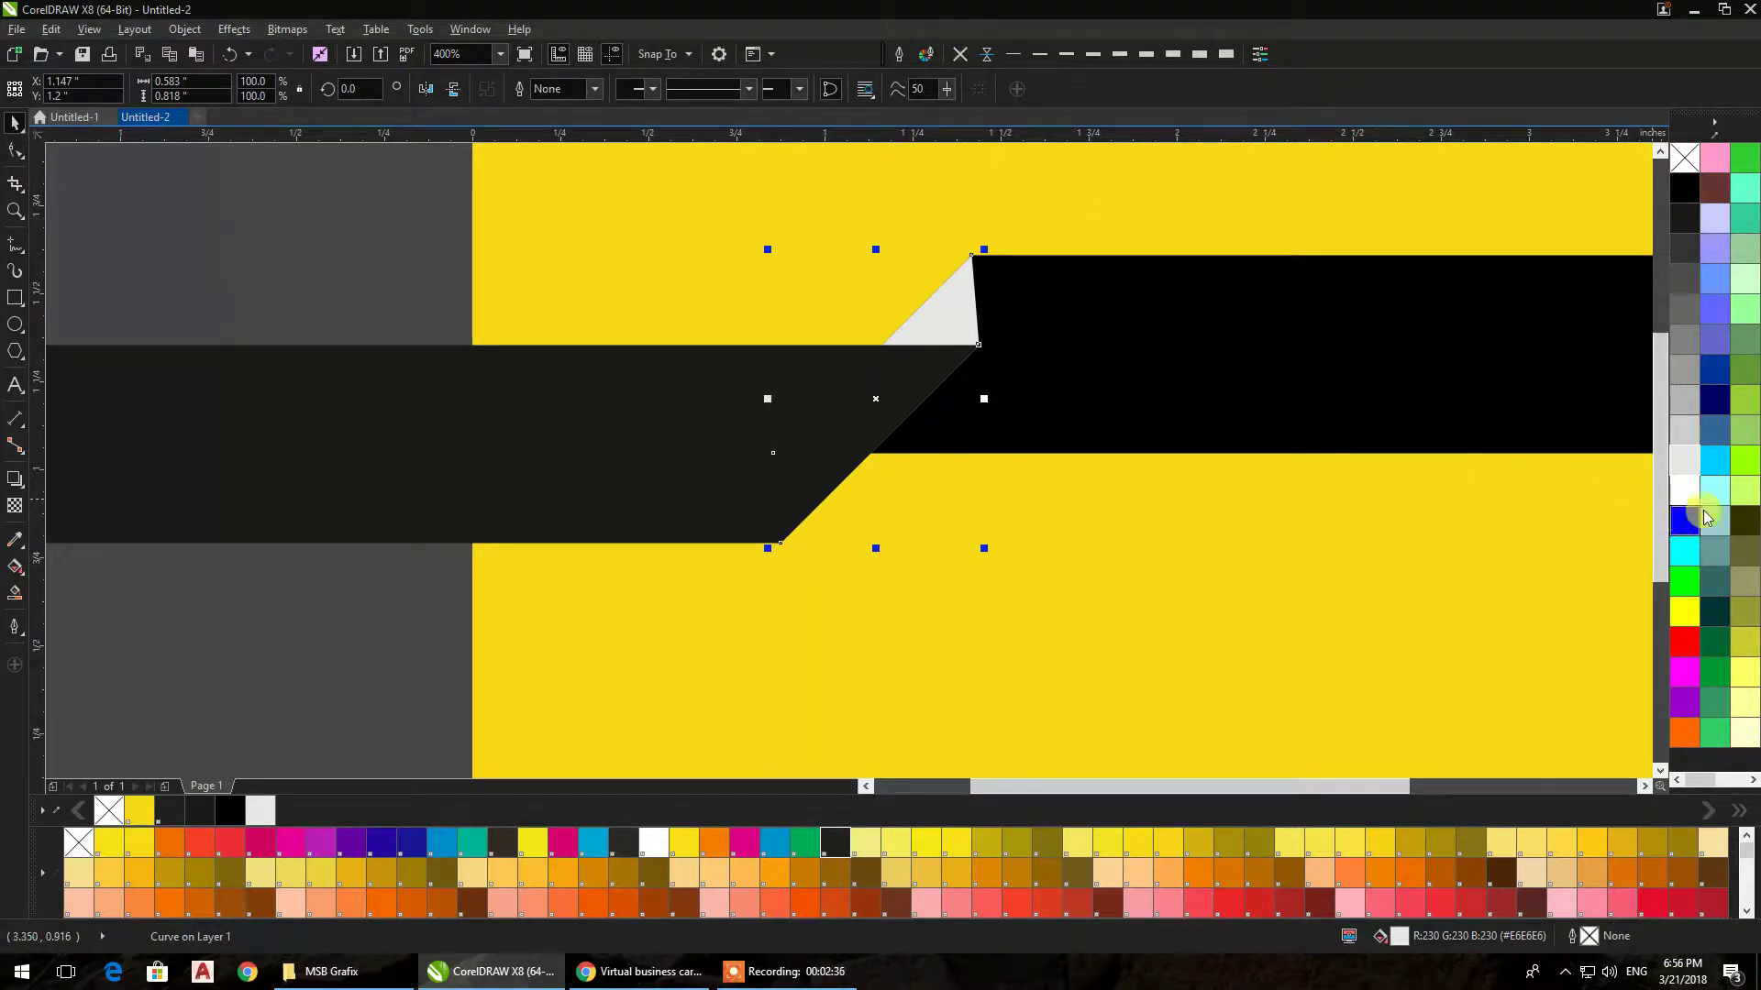
click(1688, 218)
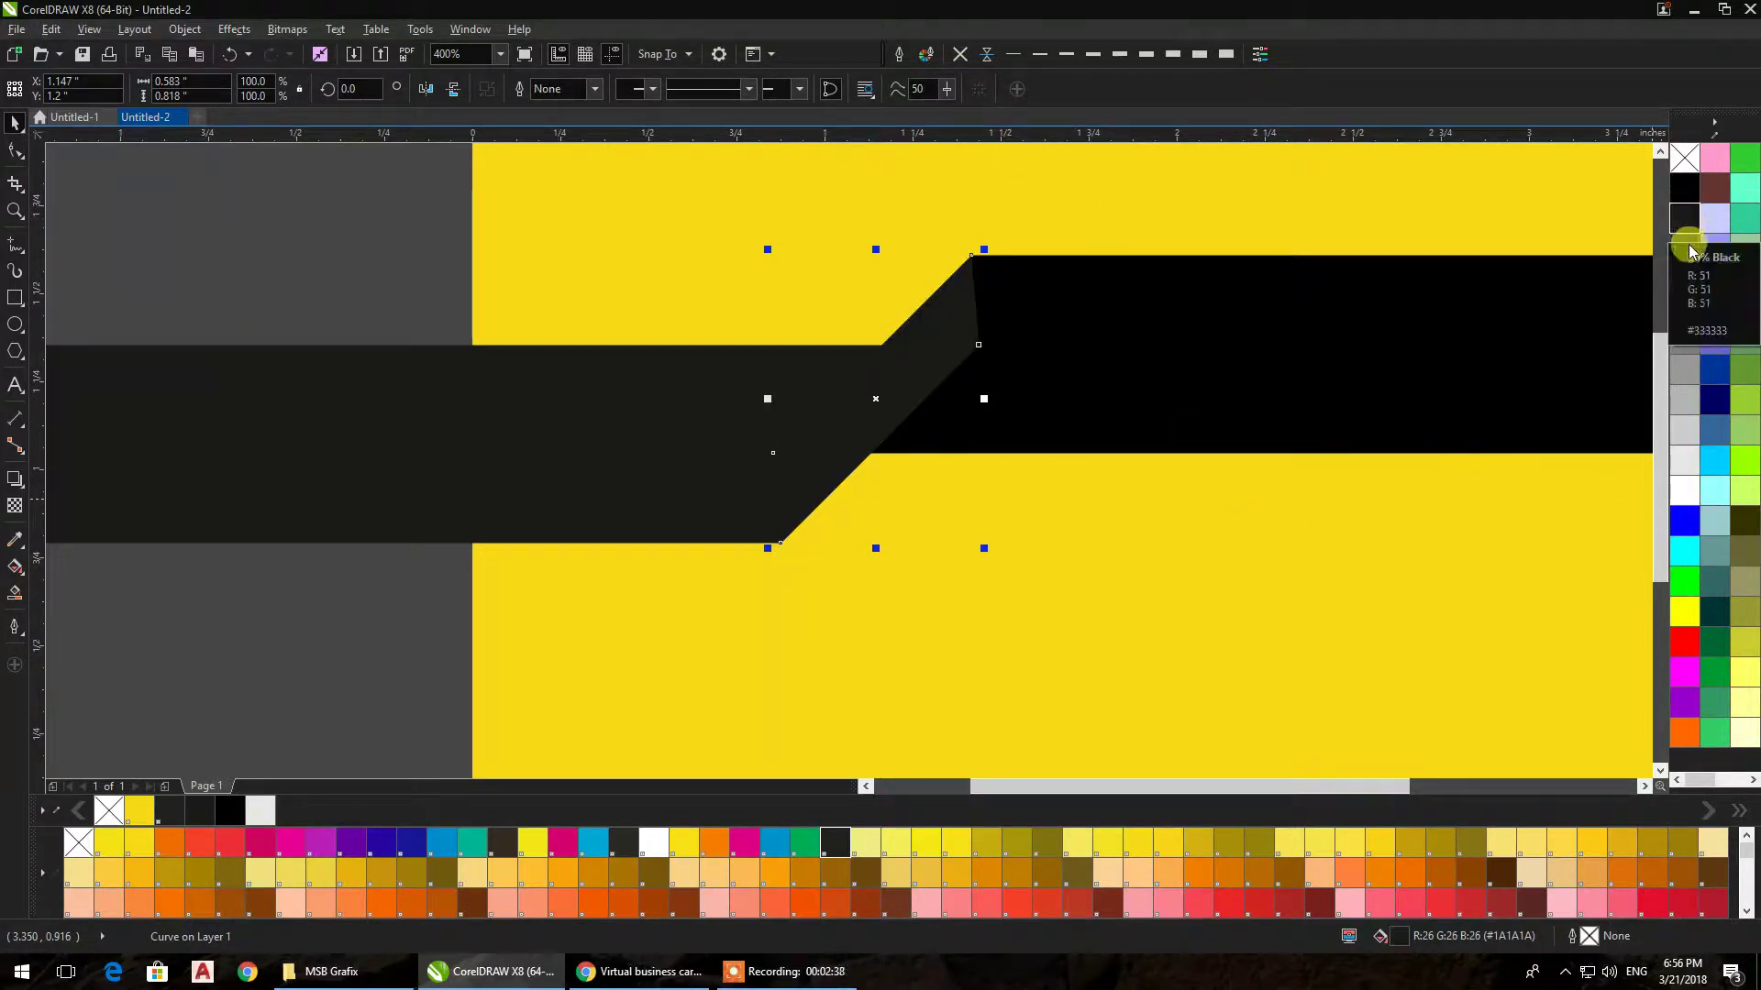
click(1686, 248)
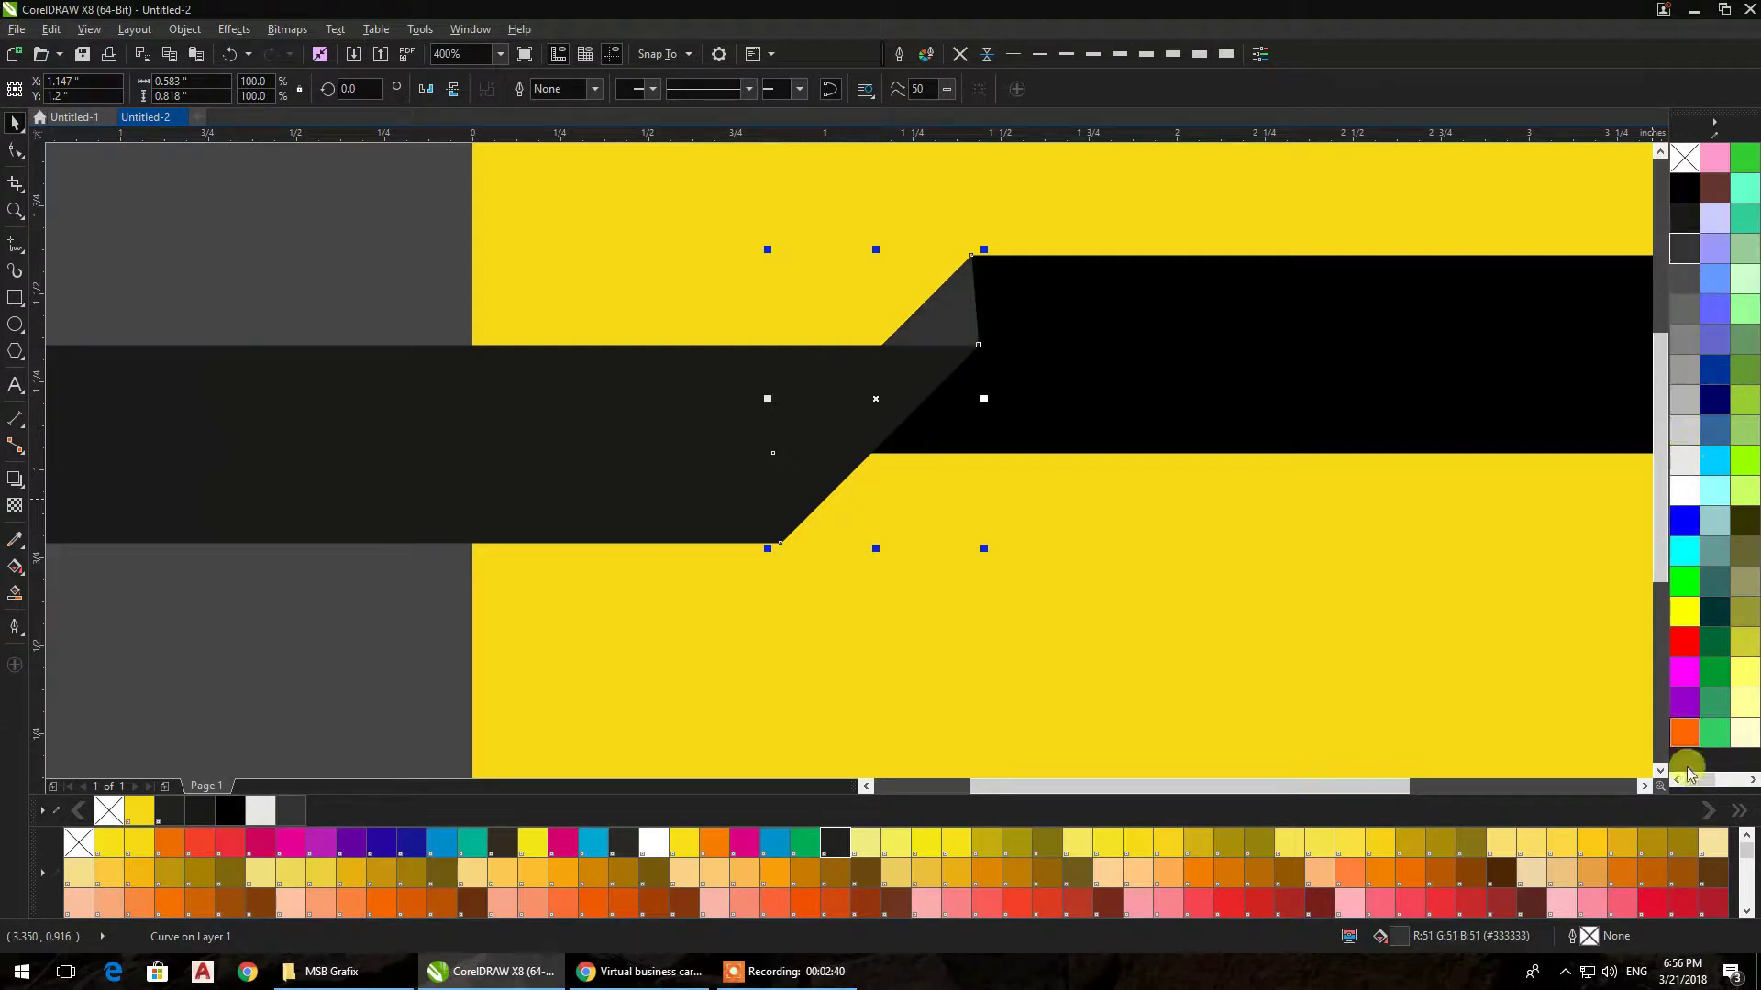
click(1628, 853)
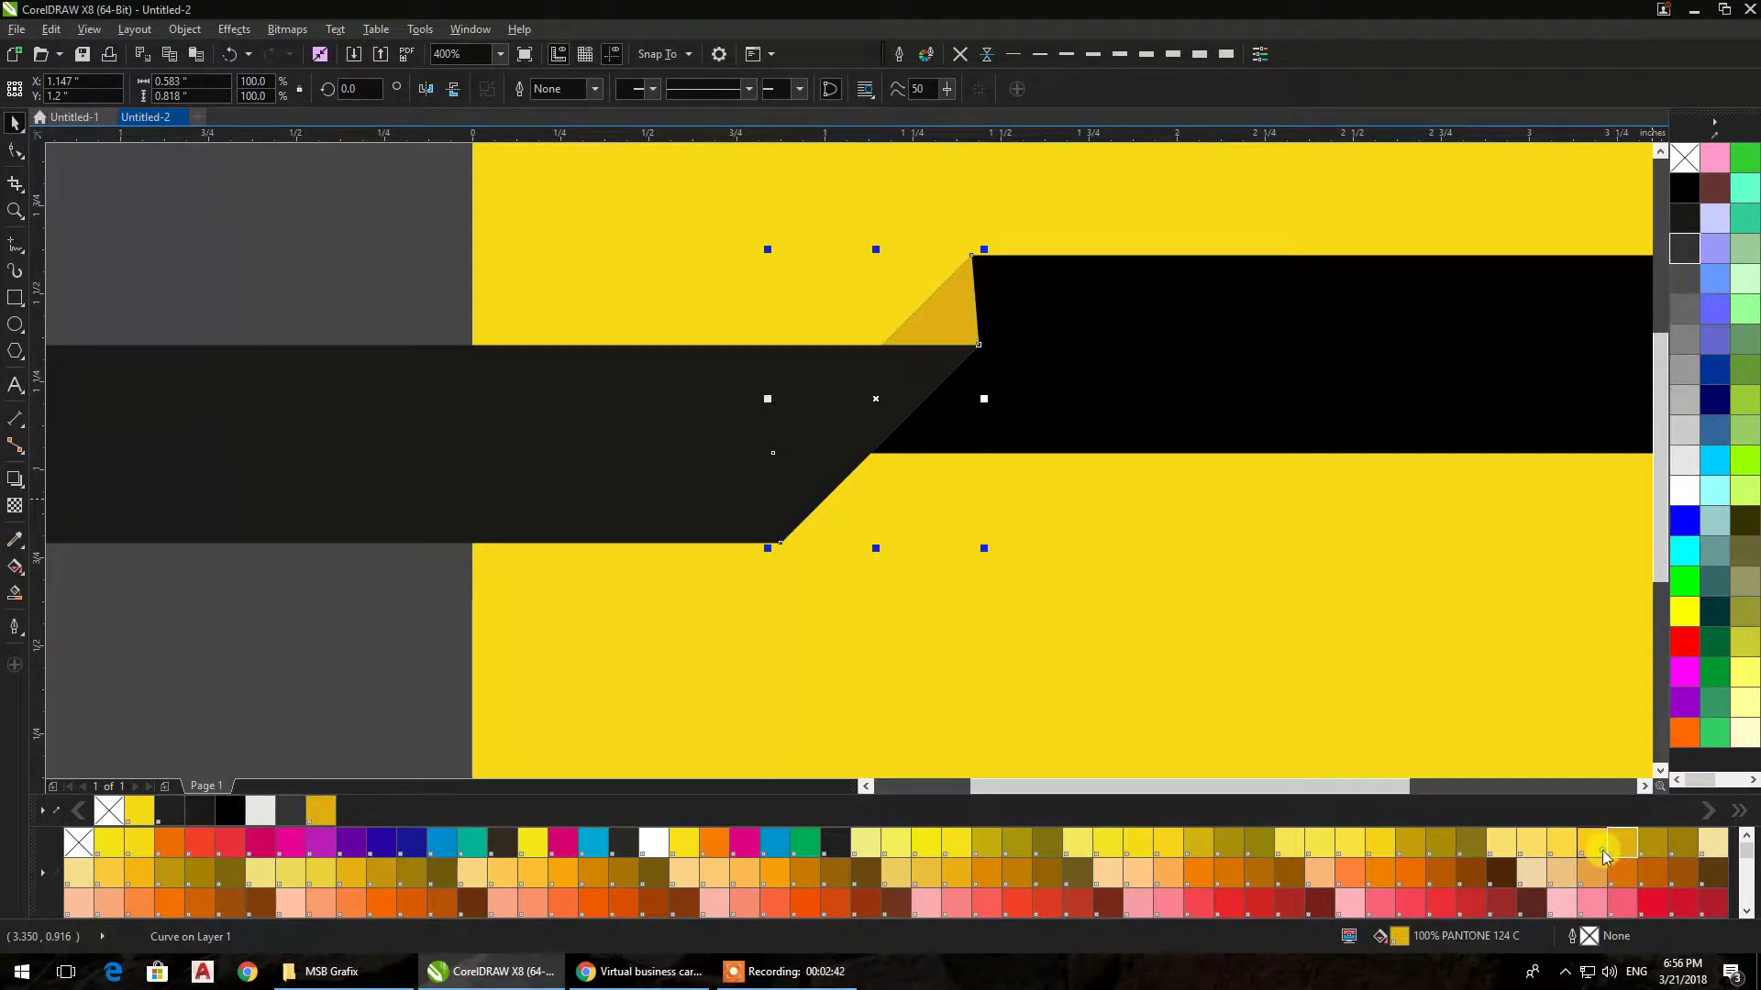
click(1593, 848)
click(1556, 906)
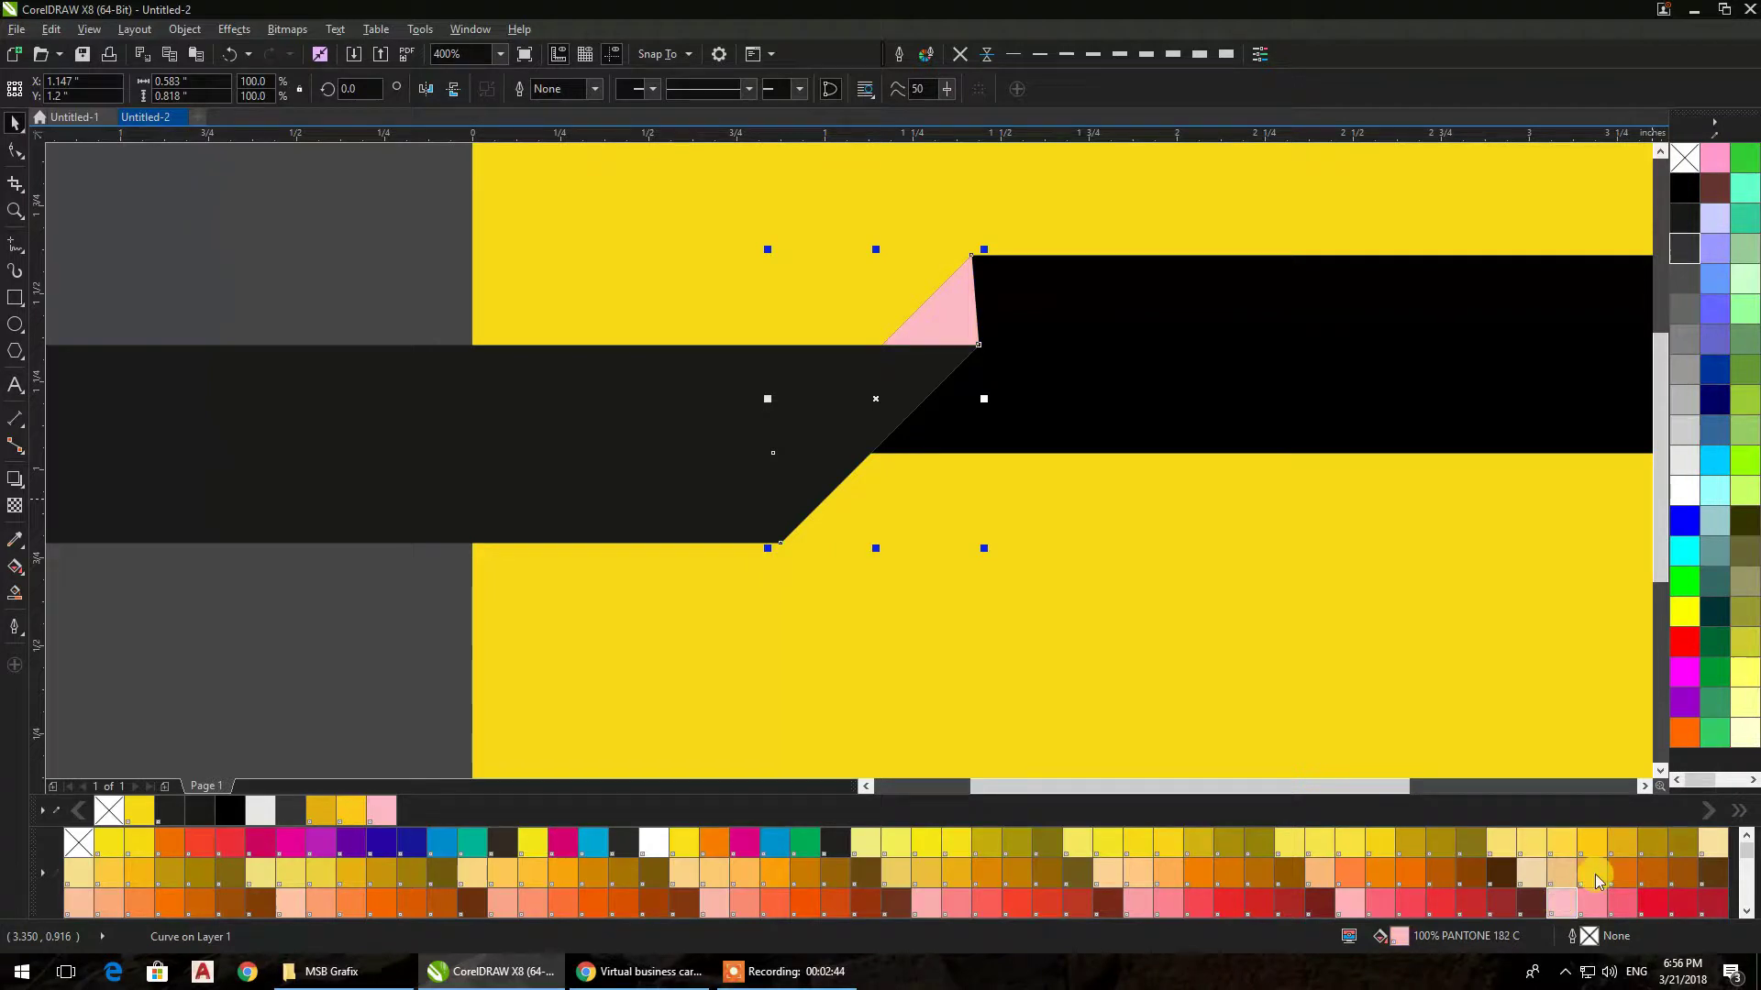
click(1684, 724)
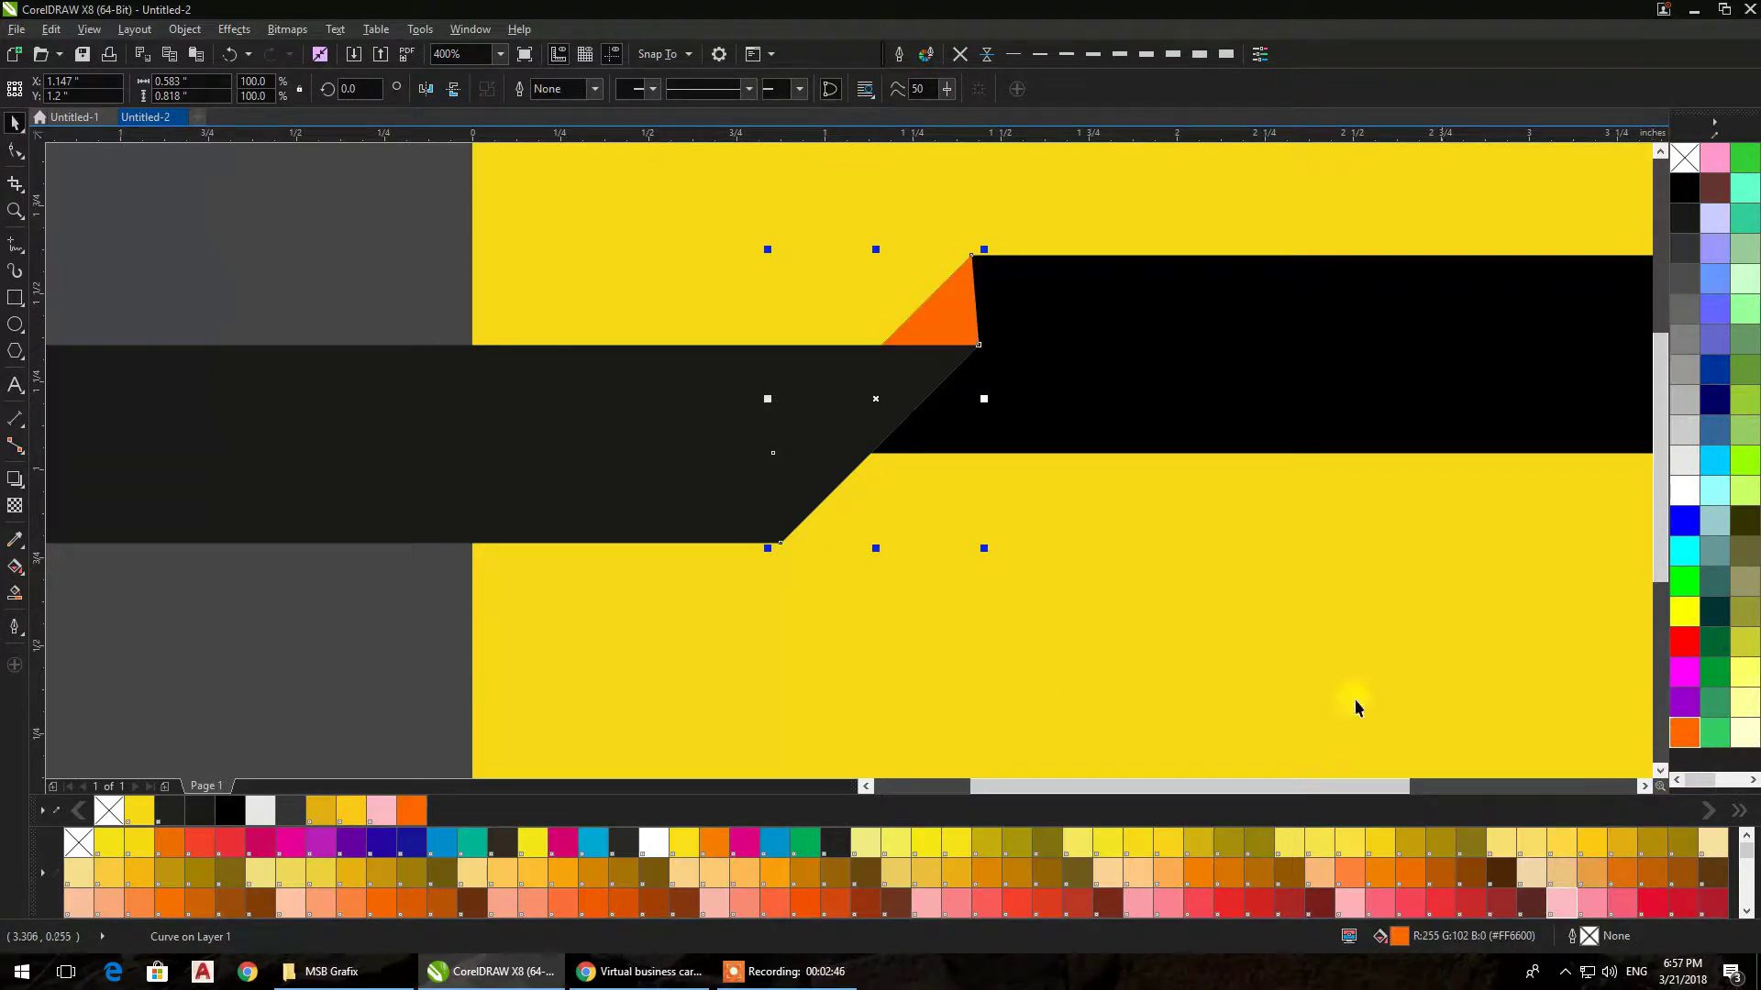
click(376, 670)
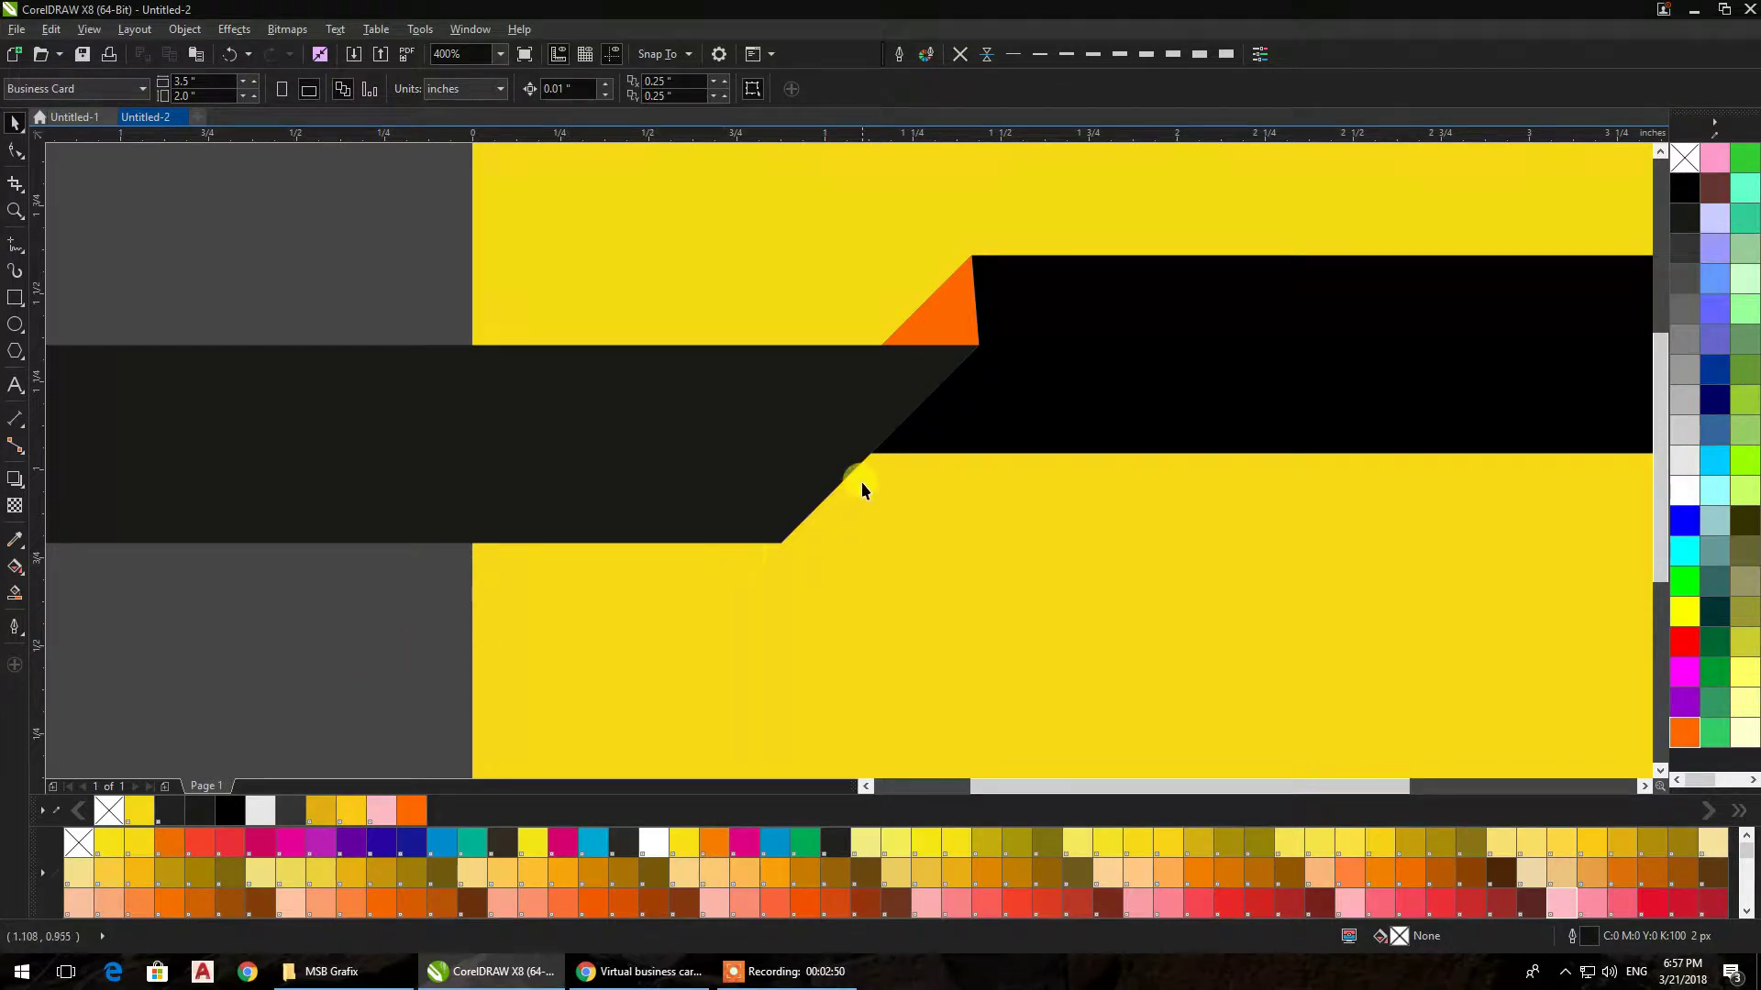
Fill the fold strip with PANTONE 138 C and replace that with the neighbouring darker golden brown
click(945, 327)
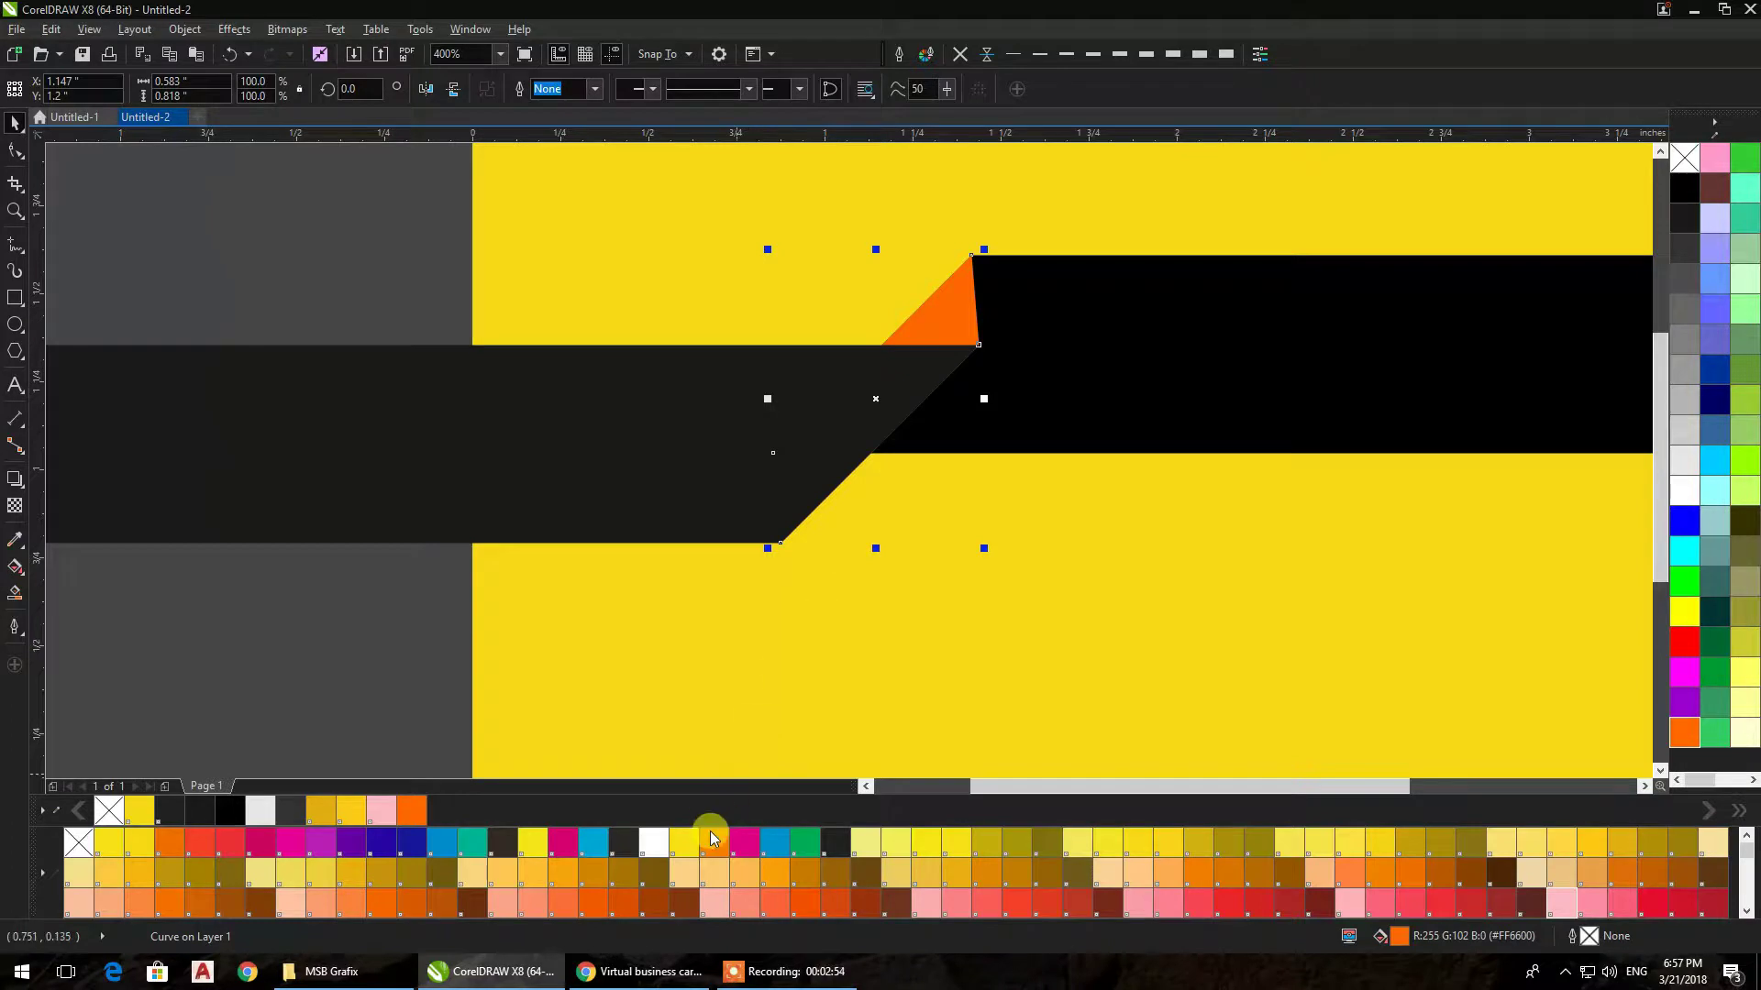
click(591, 876)
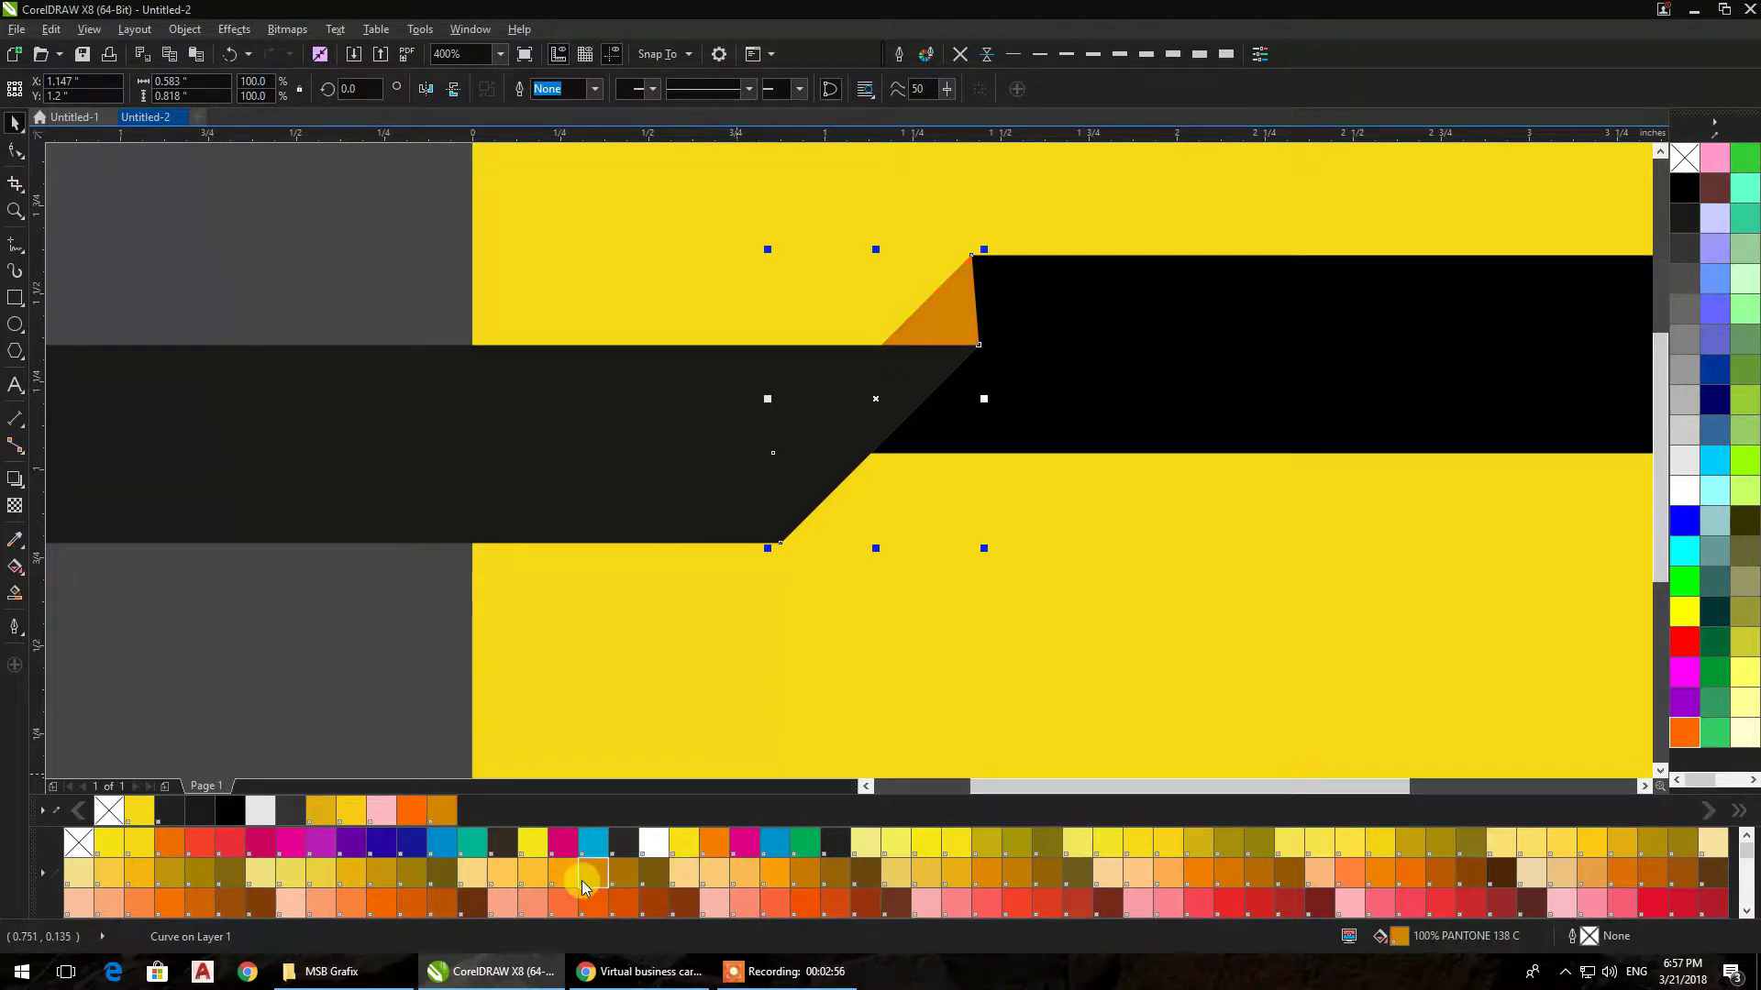
click(622, 883)
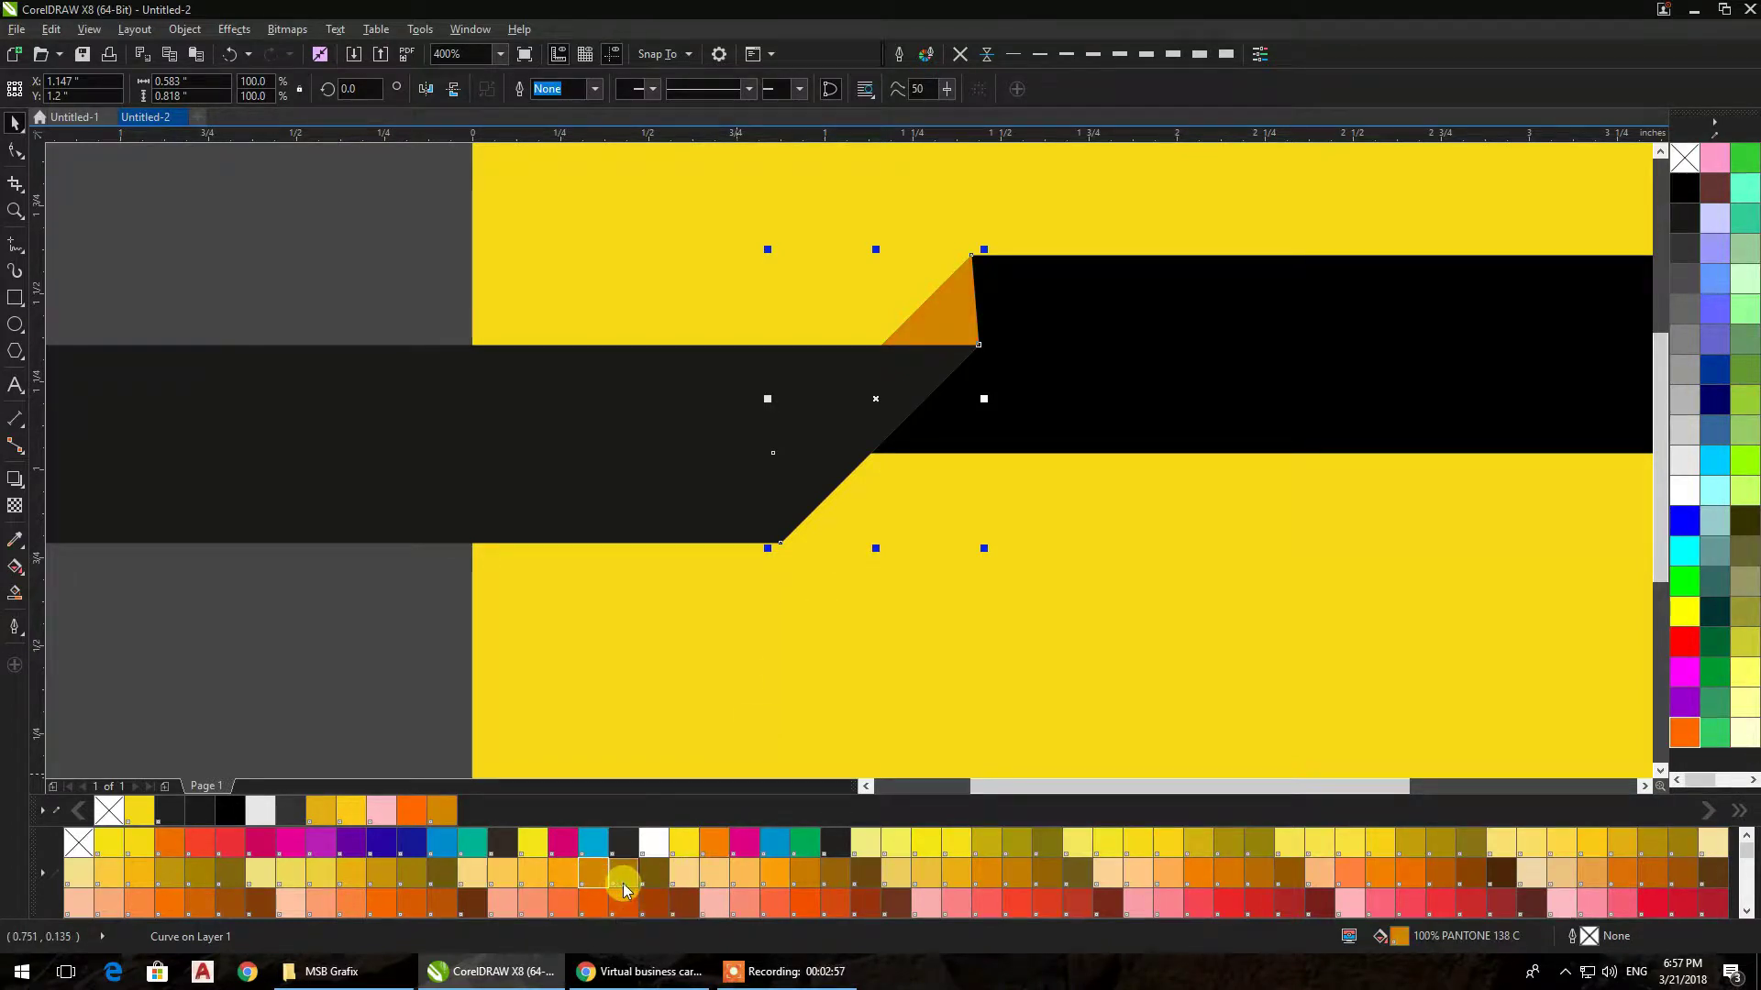
click(382, 301)
Group the two slanted bars and the fold strip together
scroll(384, 305, down, 1)
scroll(373, 342, up, 1)
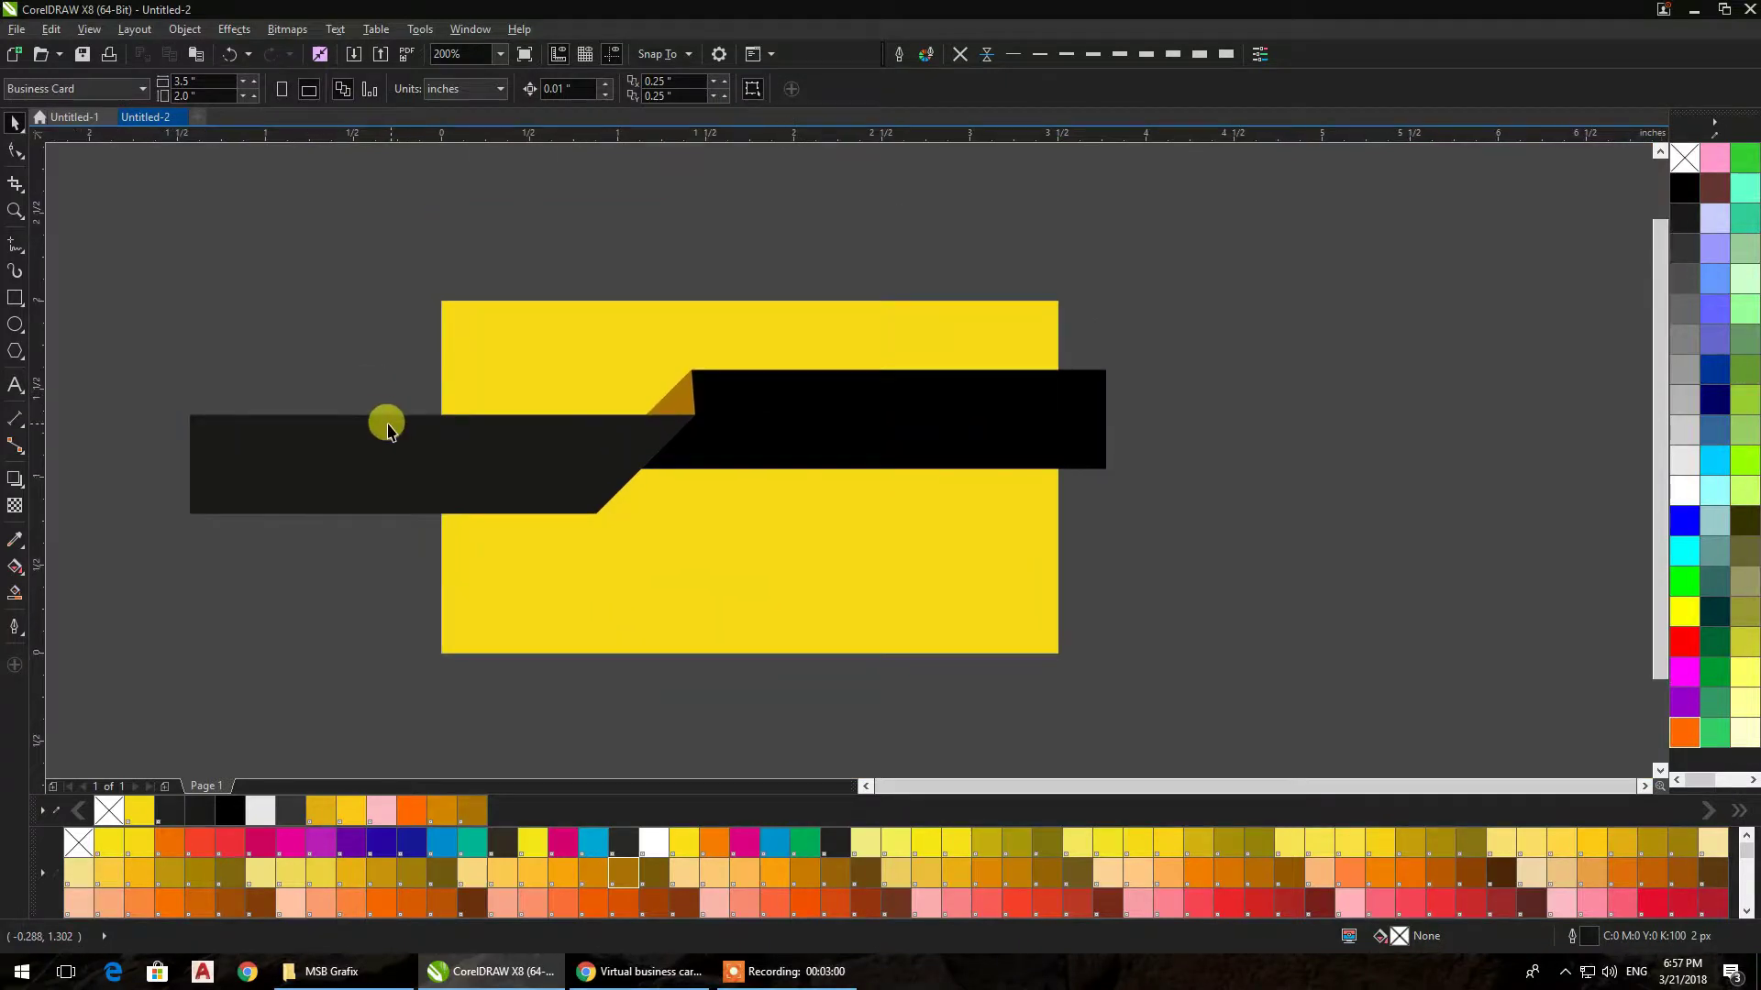
drag(119, 261, 1147, 550)
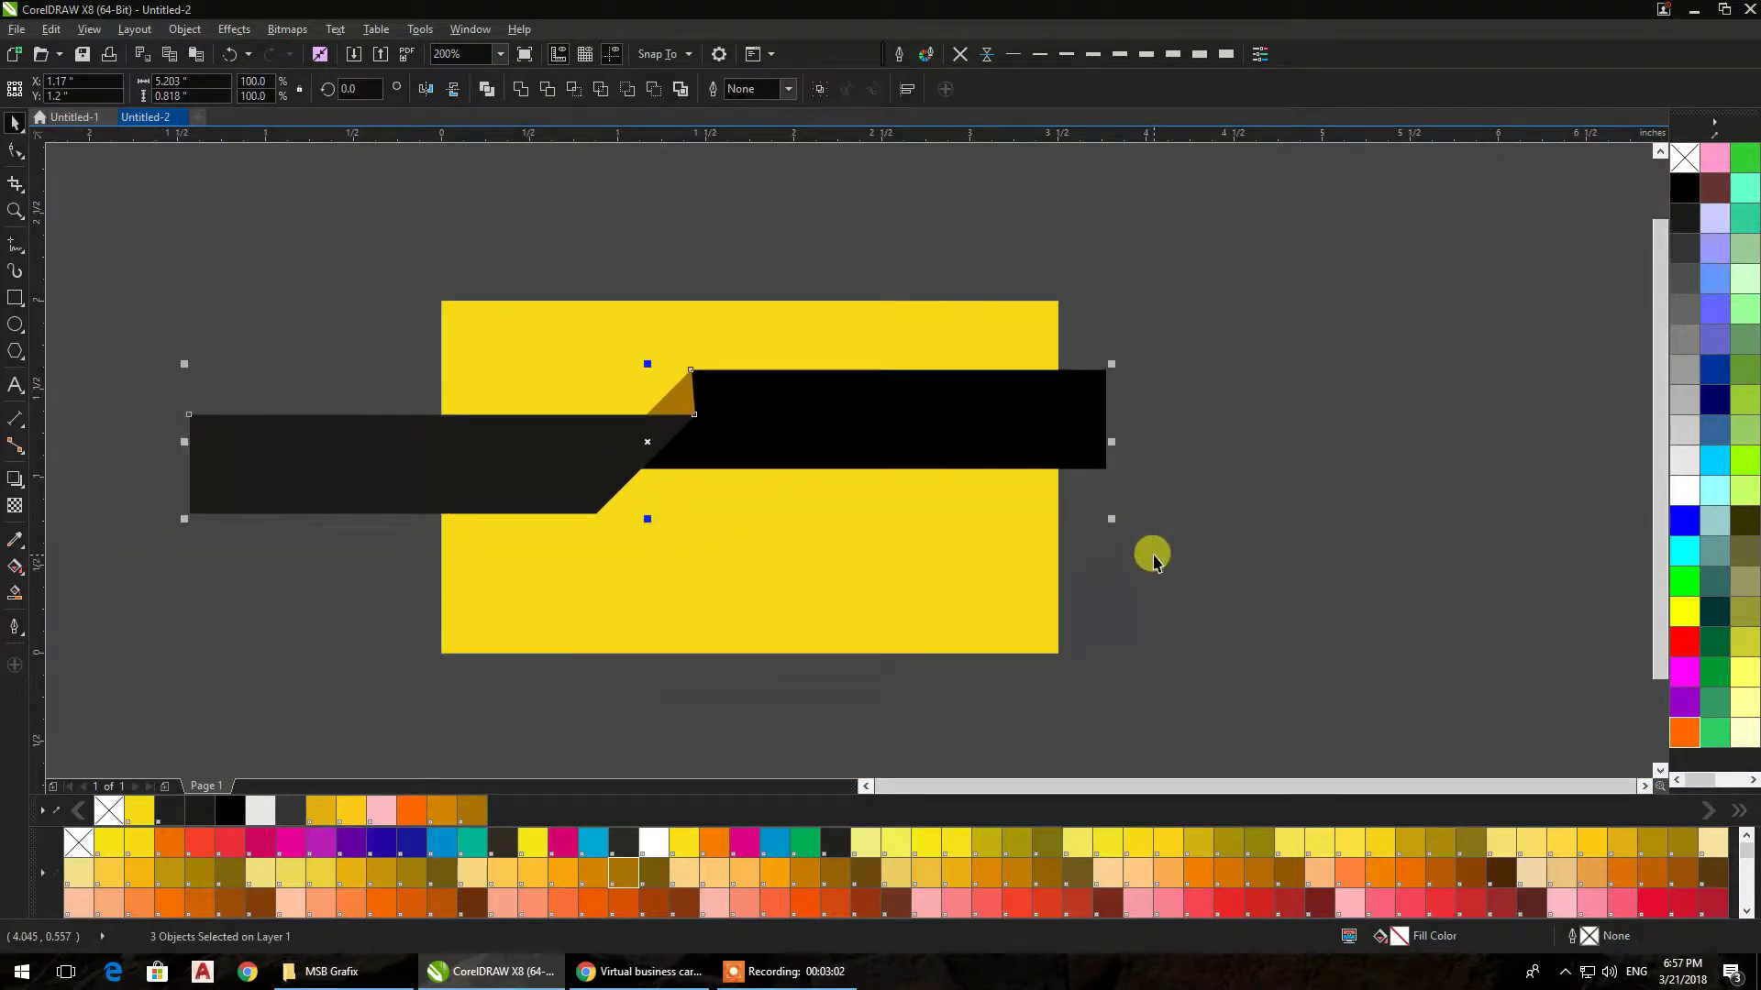
key(ctrl+g)
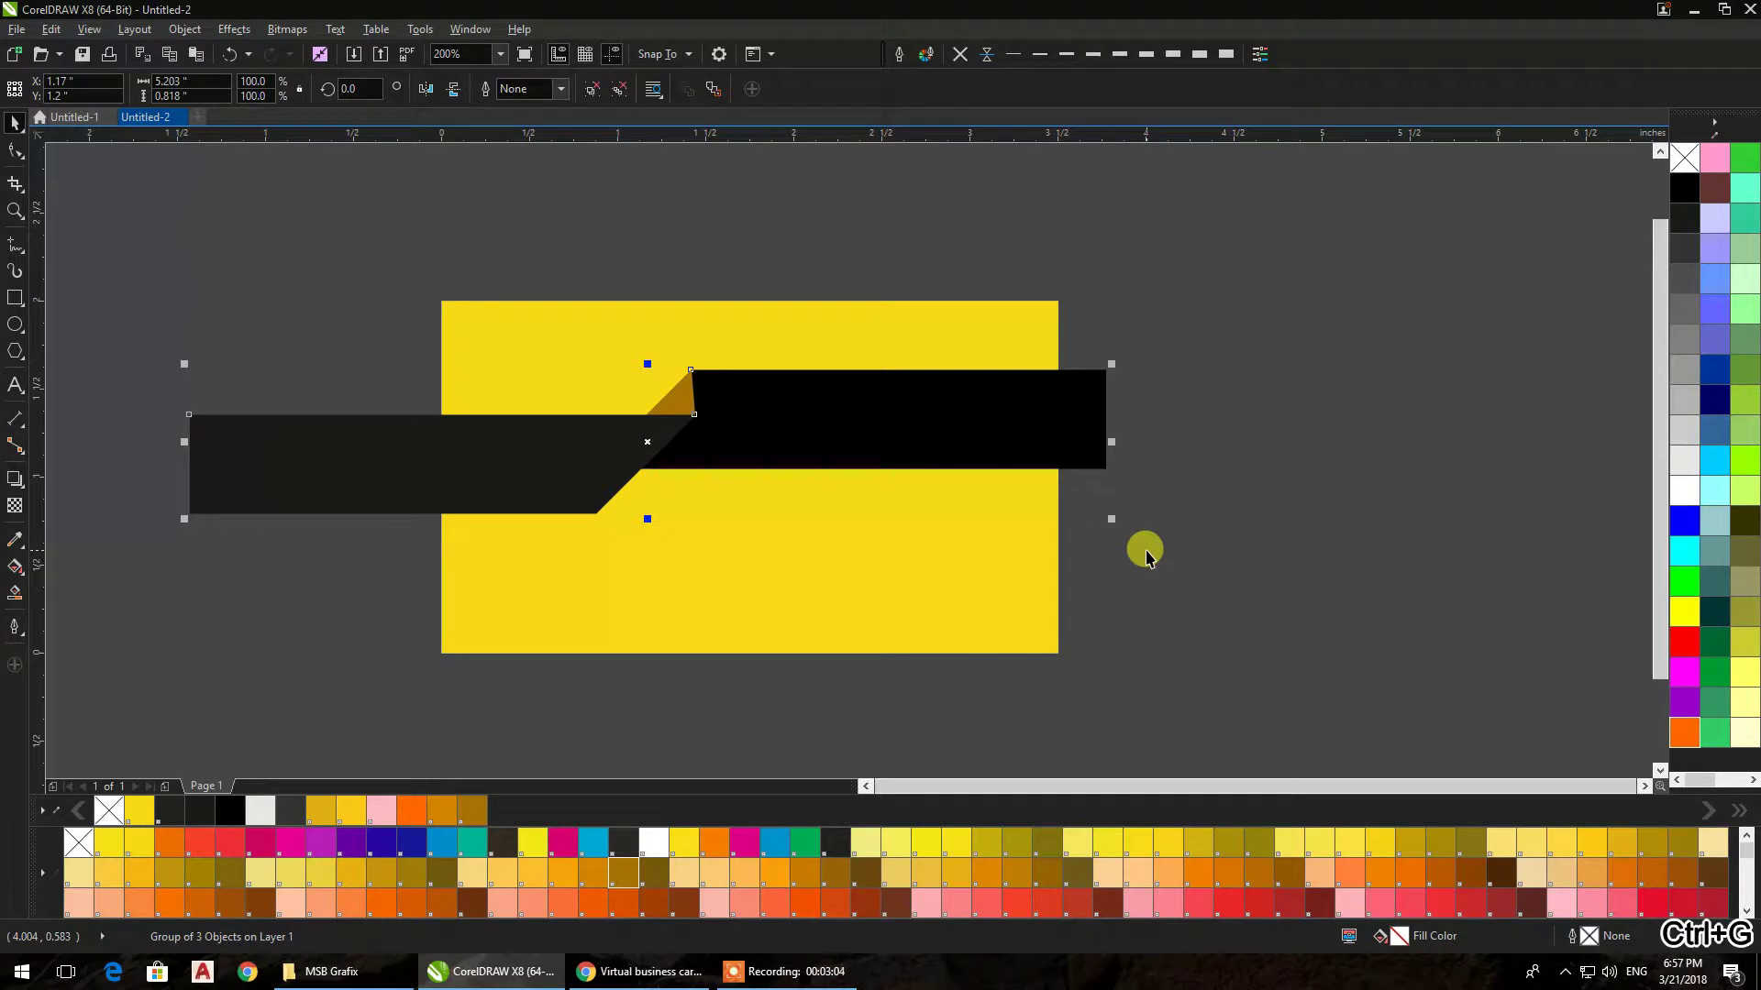
click(1154, 553)
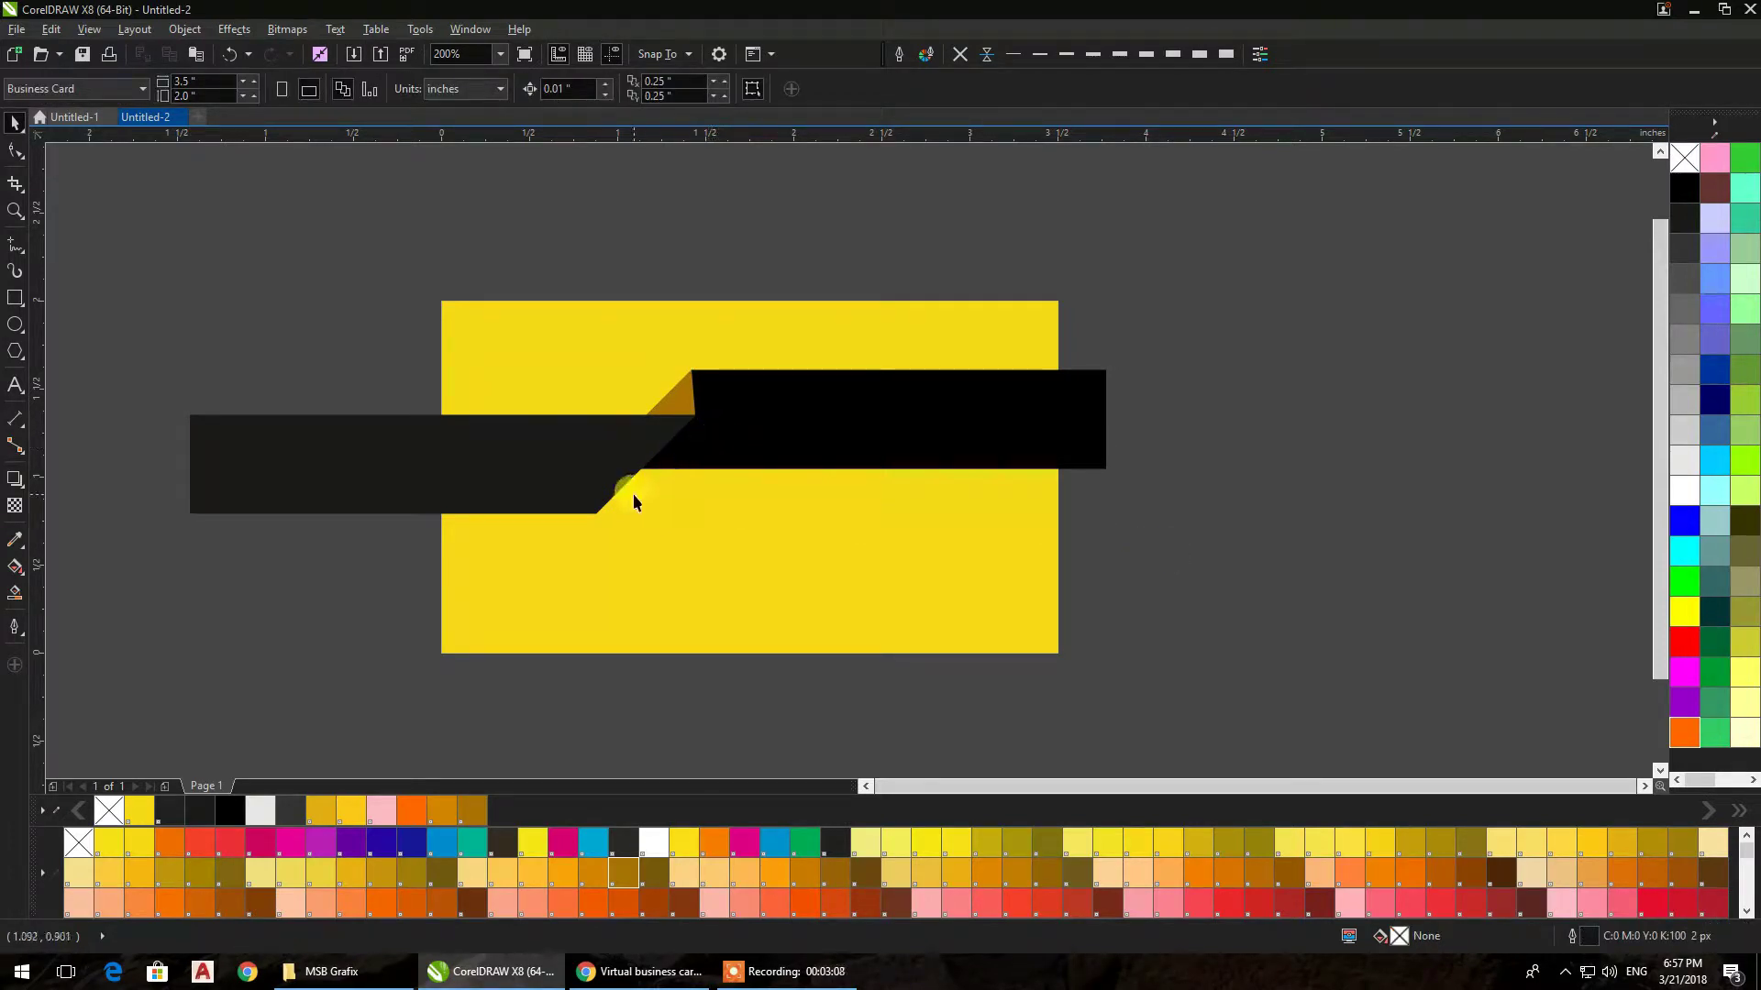
scroll(624, 493, up, 1)
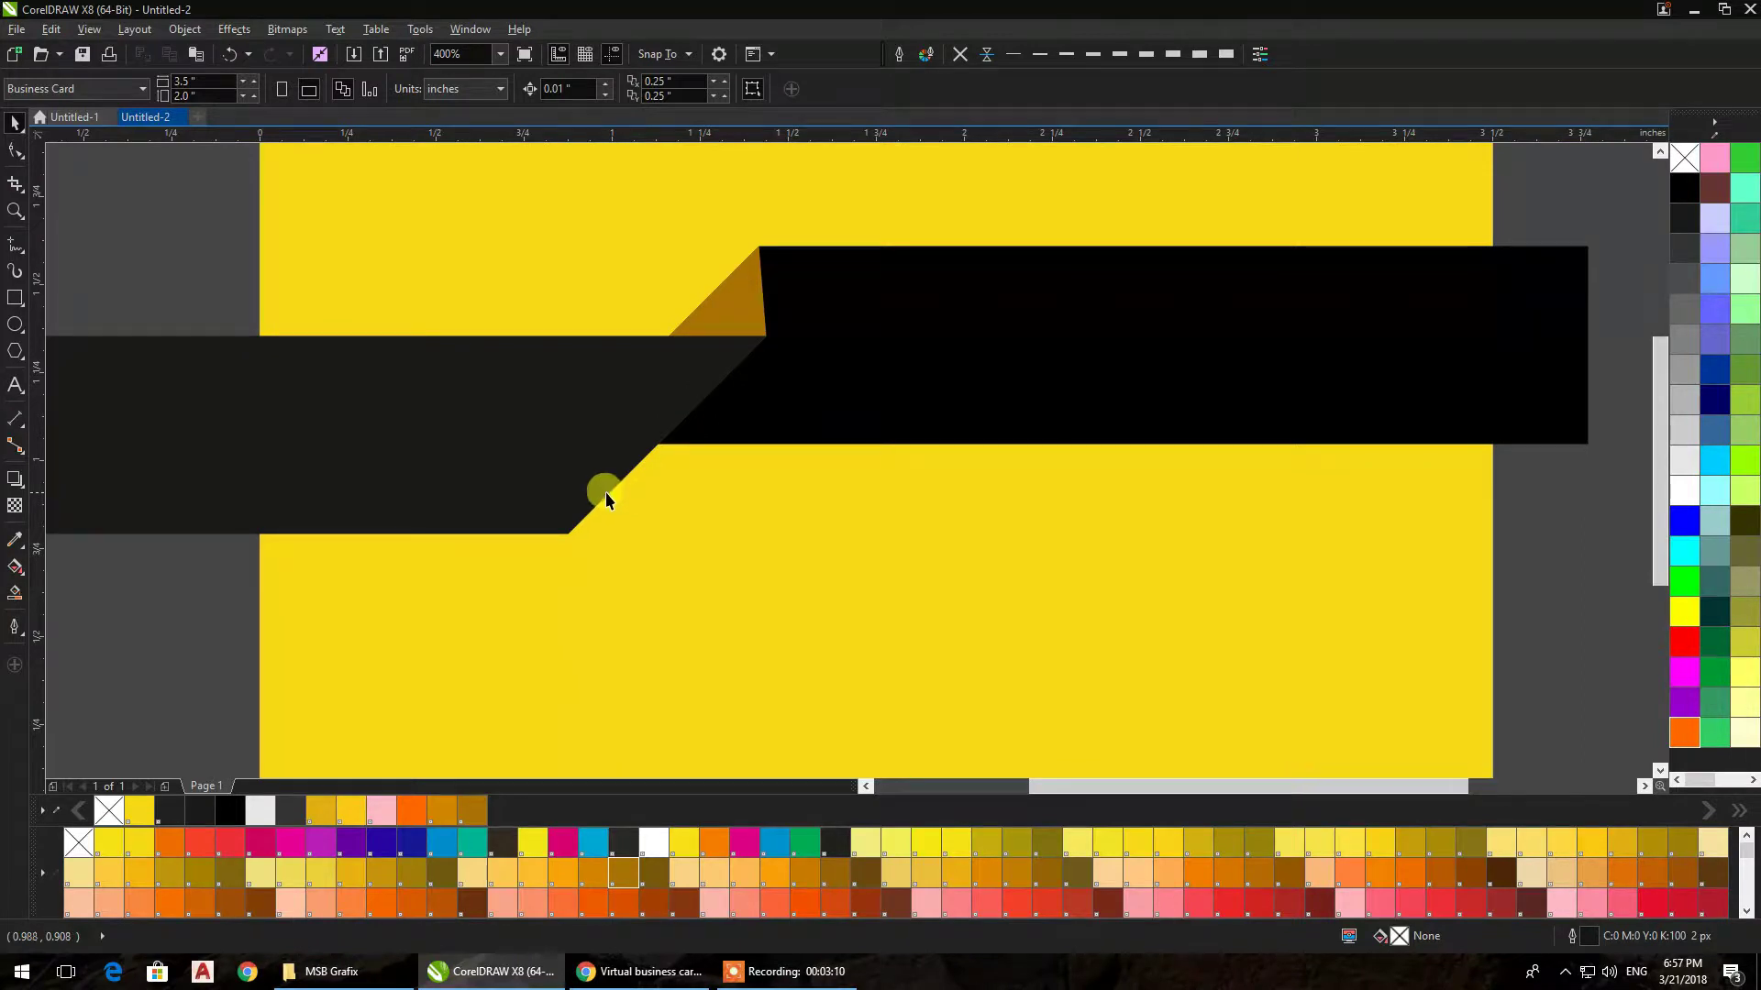
click(605, 493)
ctrl+click(606, 493)
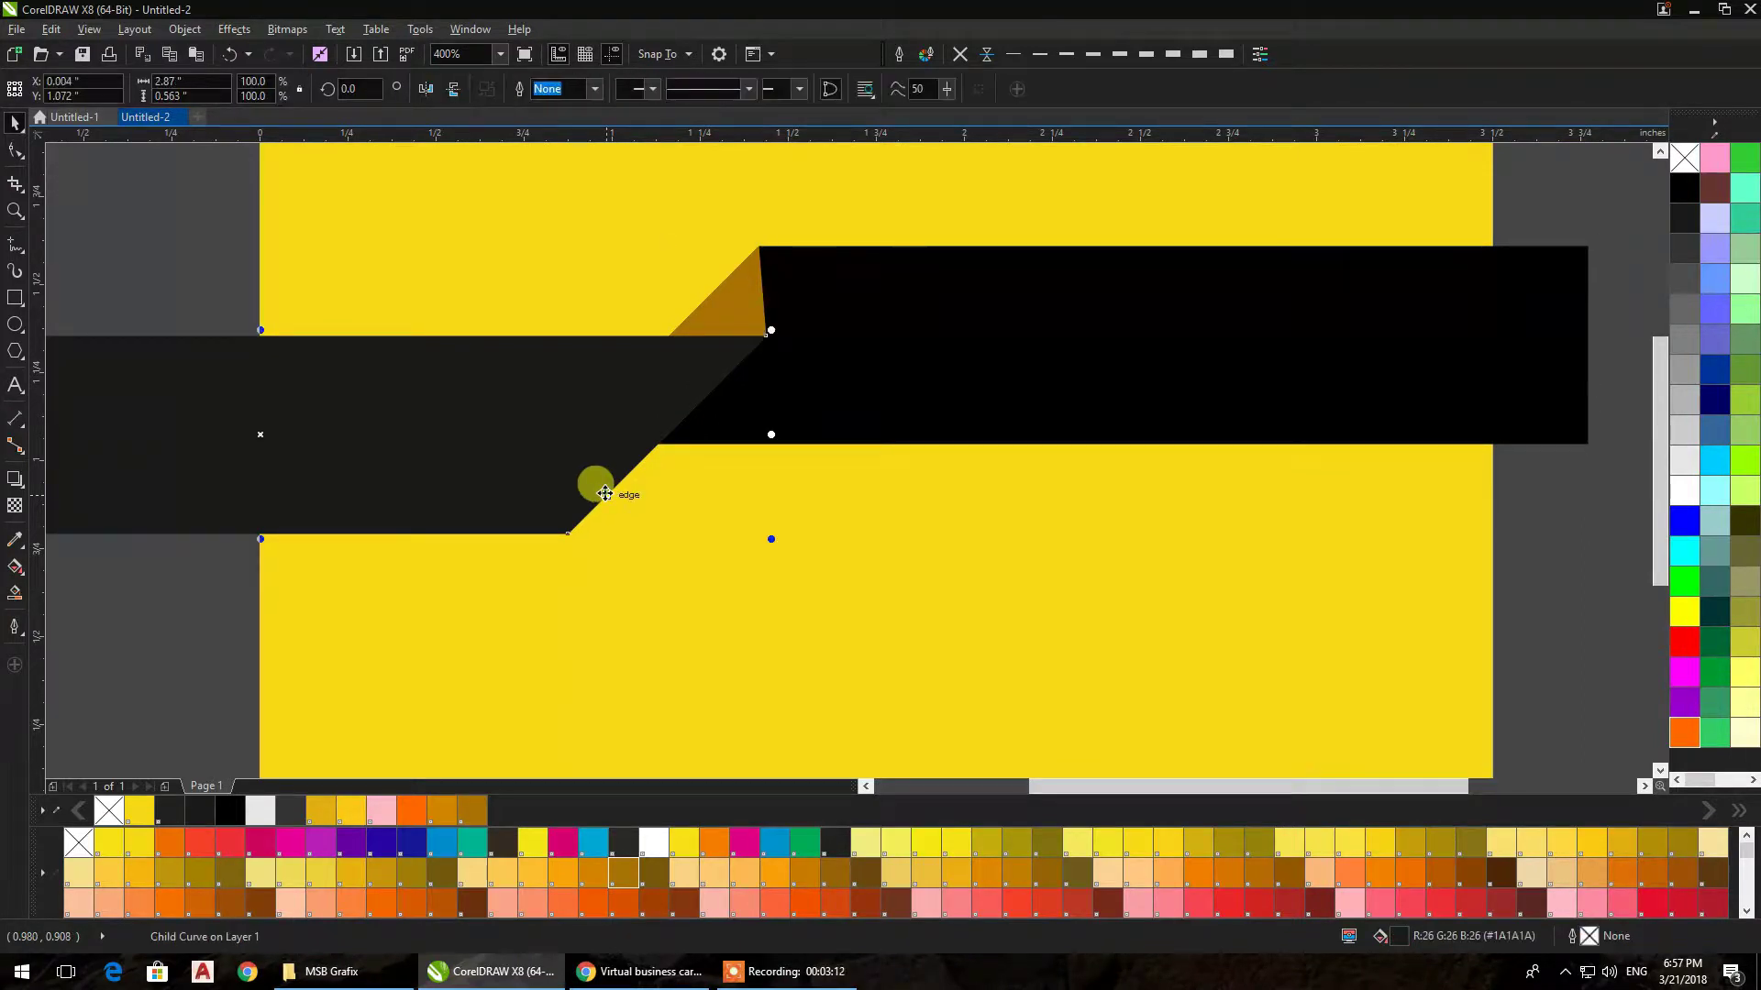
click(75, 213)
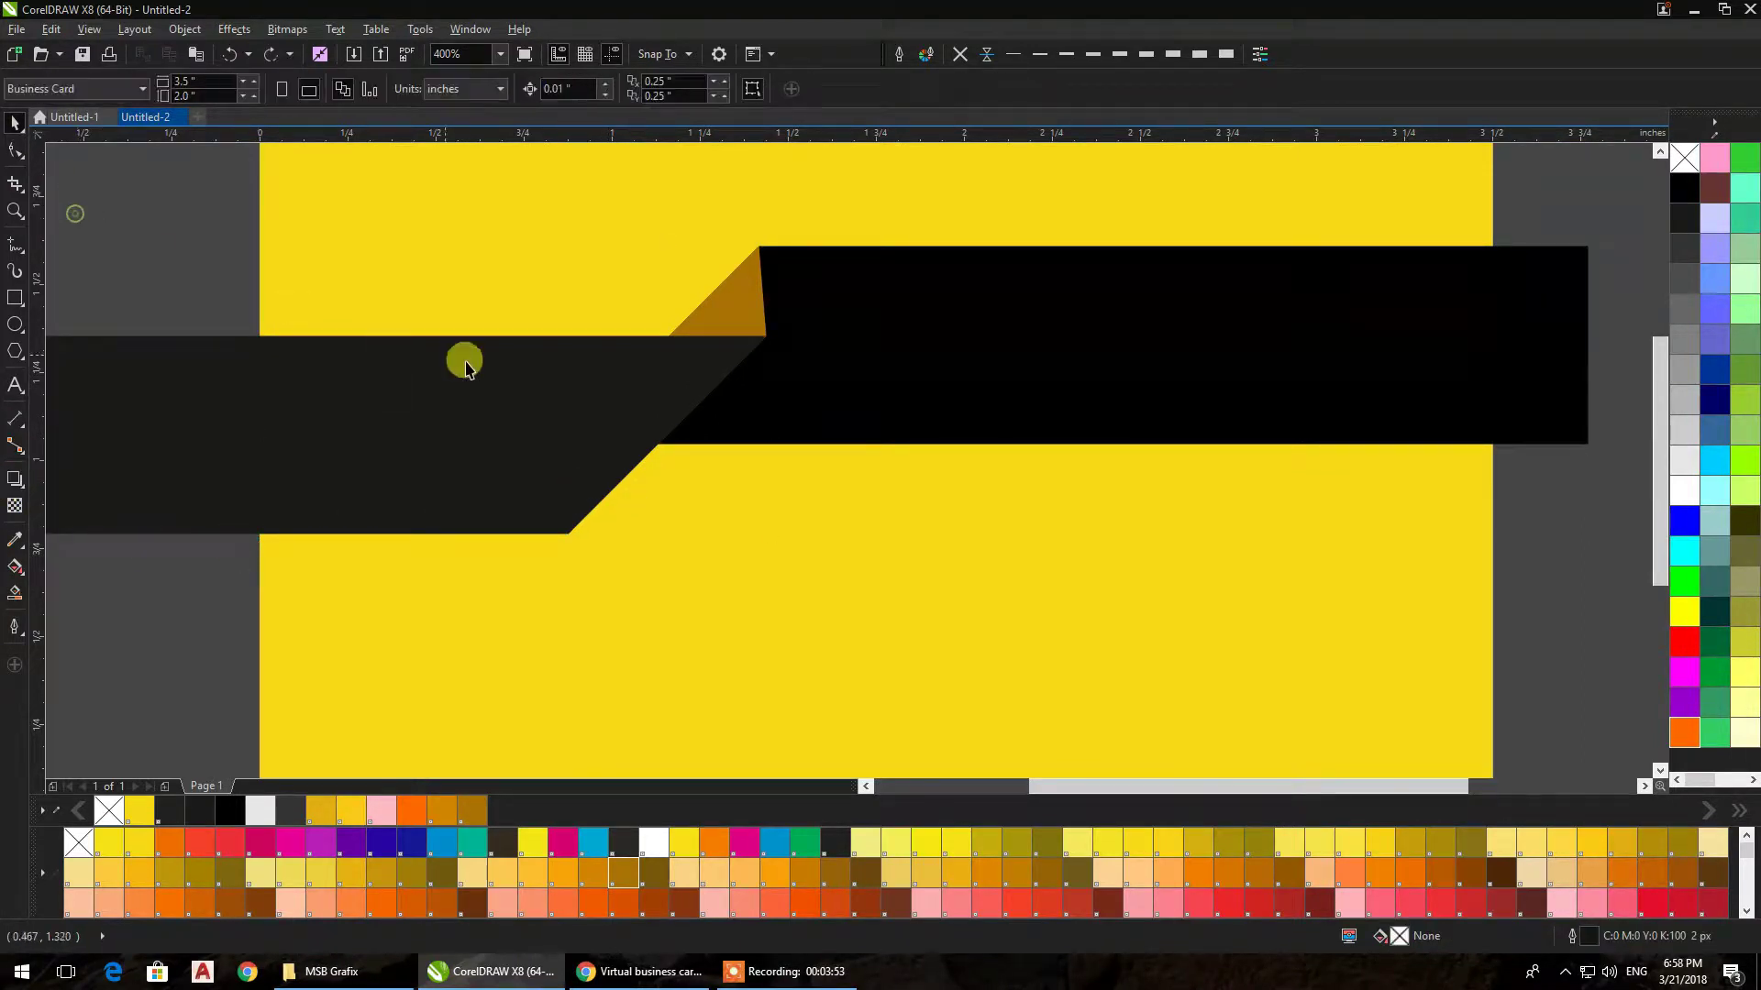
Draw a circle about 1.56 in in diameter and move it over the fold where the two bars meet
scroll(646, 374, down, 1)
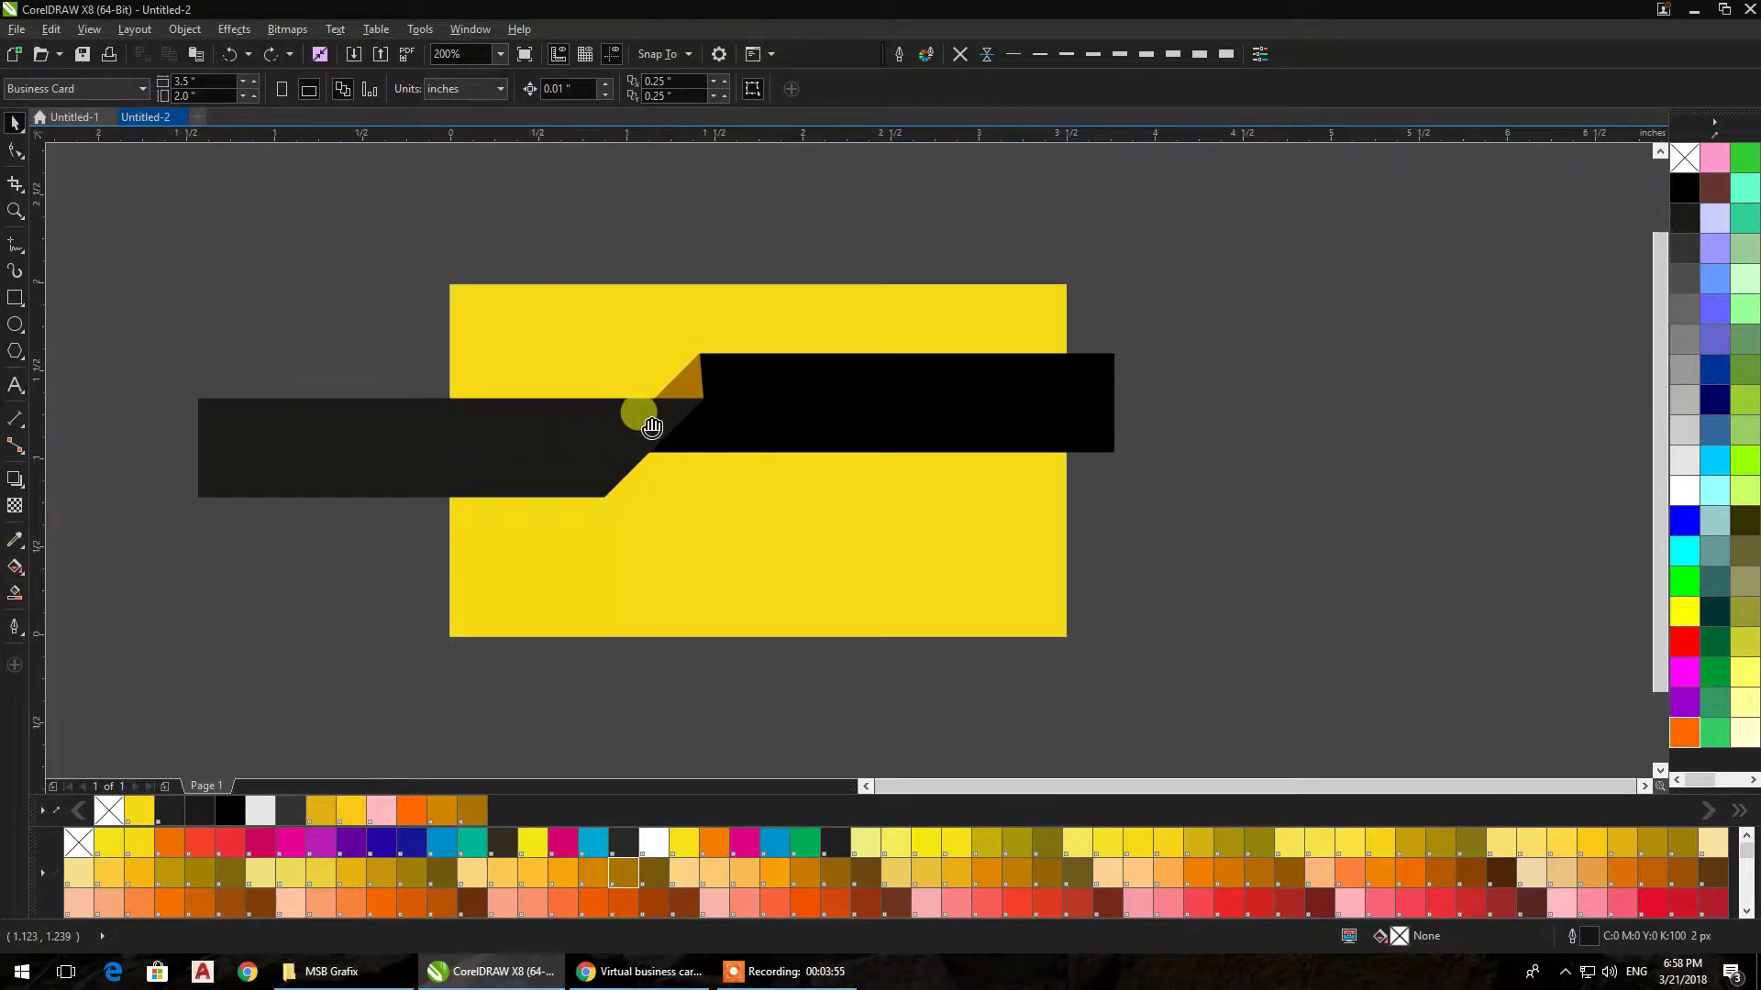
click(683, 388)
click(15, 324)
drag(741, 500, 836, 617)
click(19, 126)
drag(692, 526, 621, 494)
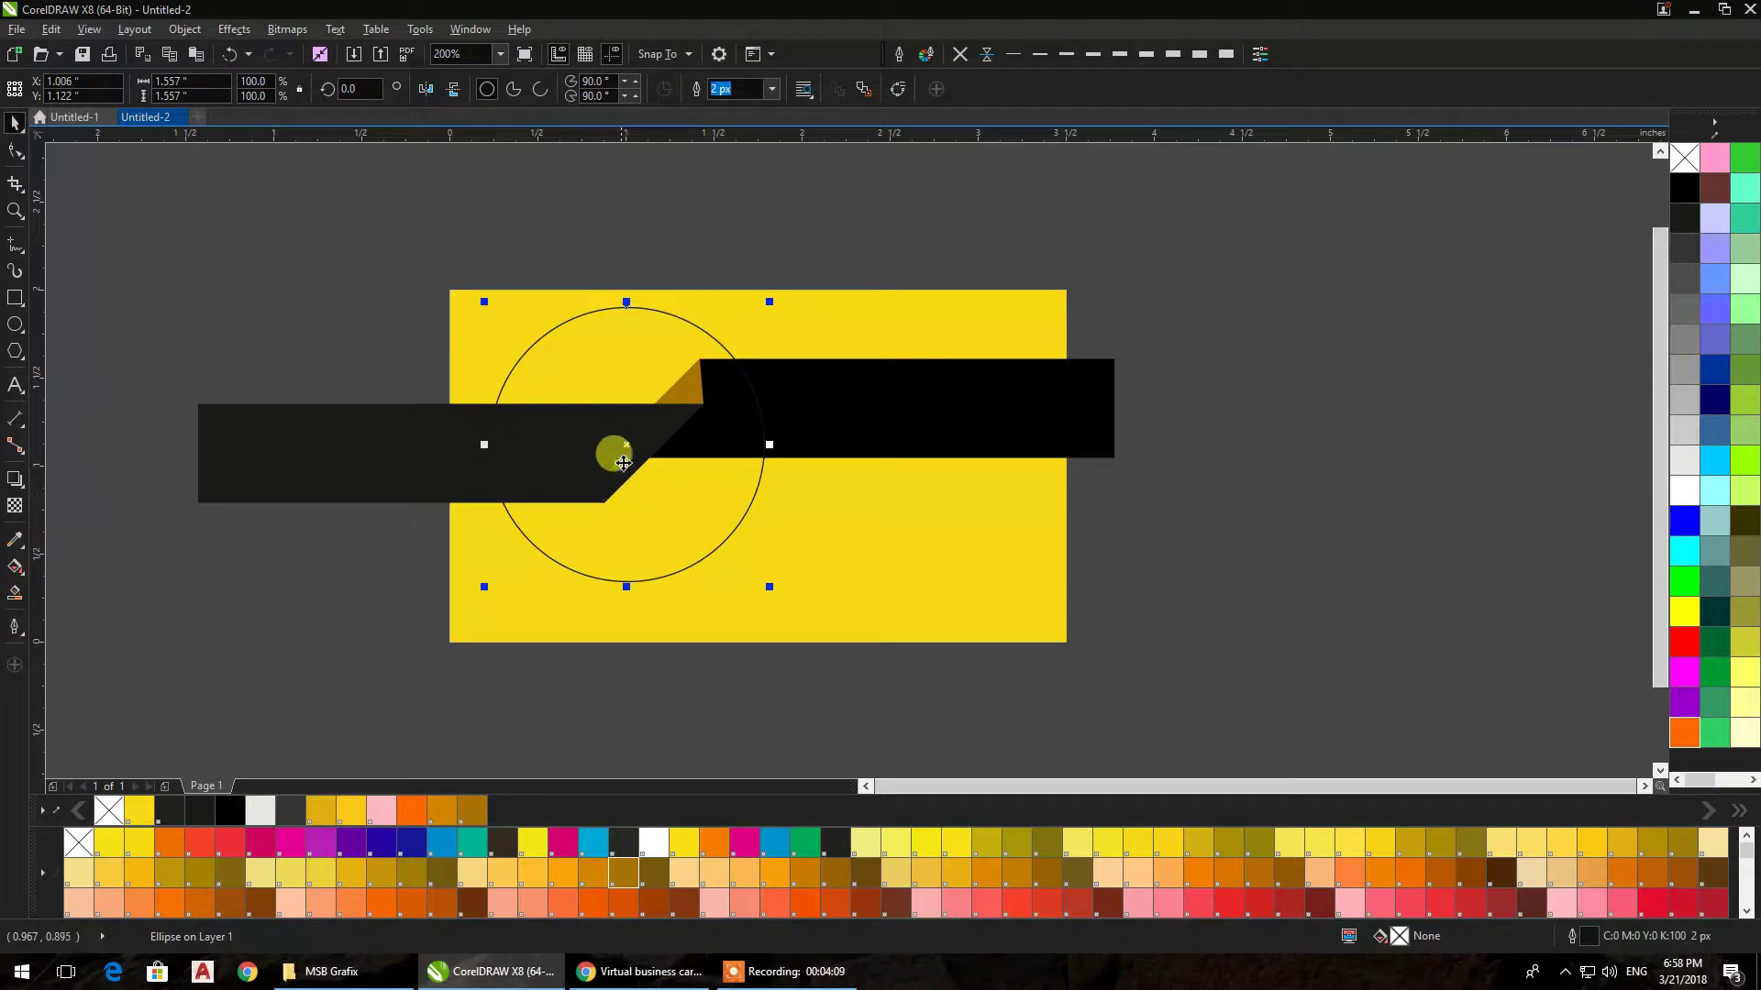
scroll(629, 421, up, 1)
scroll(708, 413, down, 1)
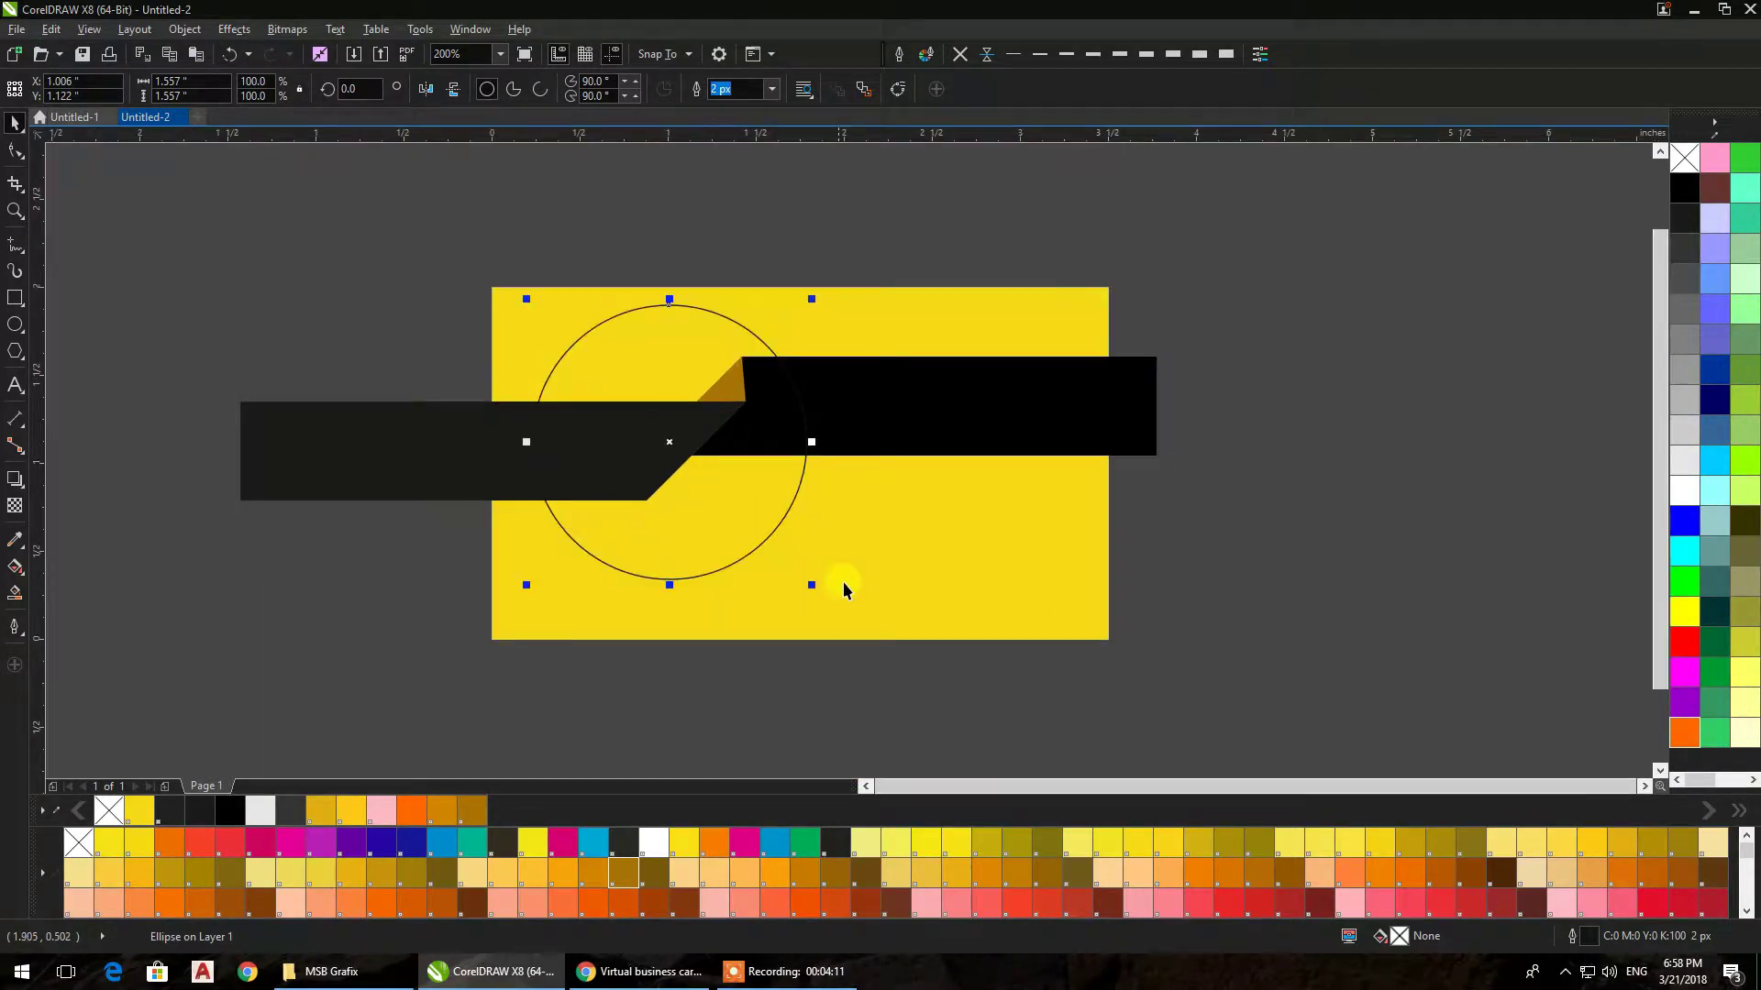
Make a concentric copy of the circle about 1.73 in in diameter and shrink the inner circle to about 1.42 in
drag(816, 589, 829, 601)
click(400, 326)
click(565, 346)
drag(825, 601, 796, 587)
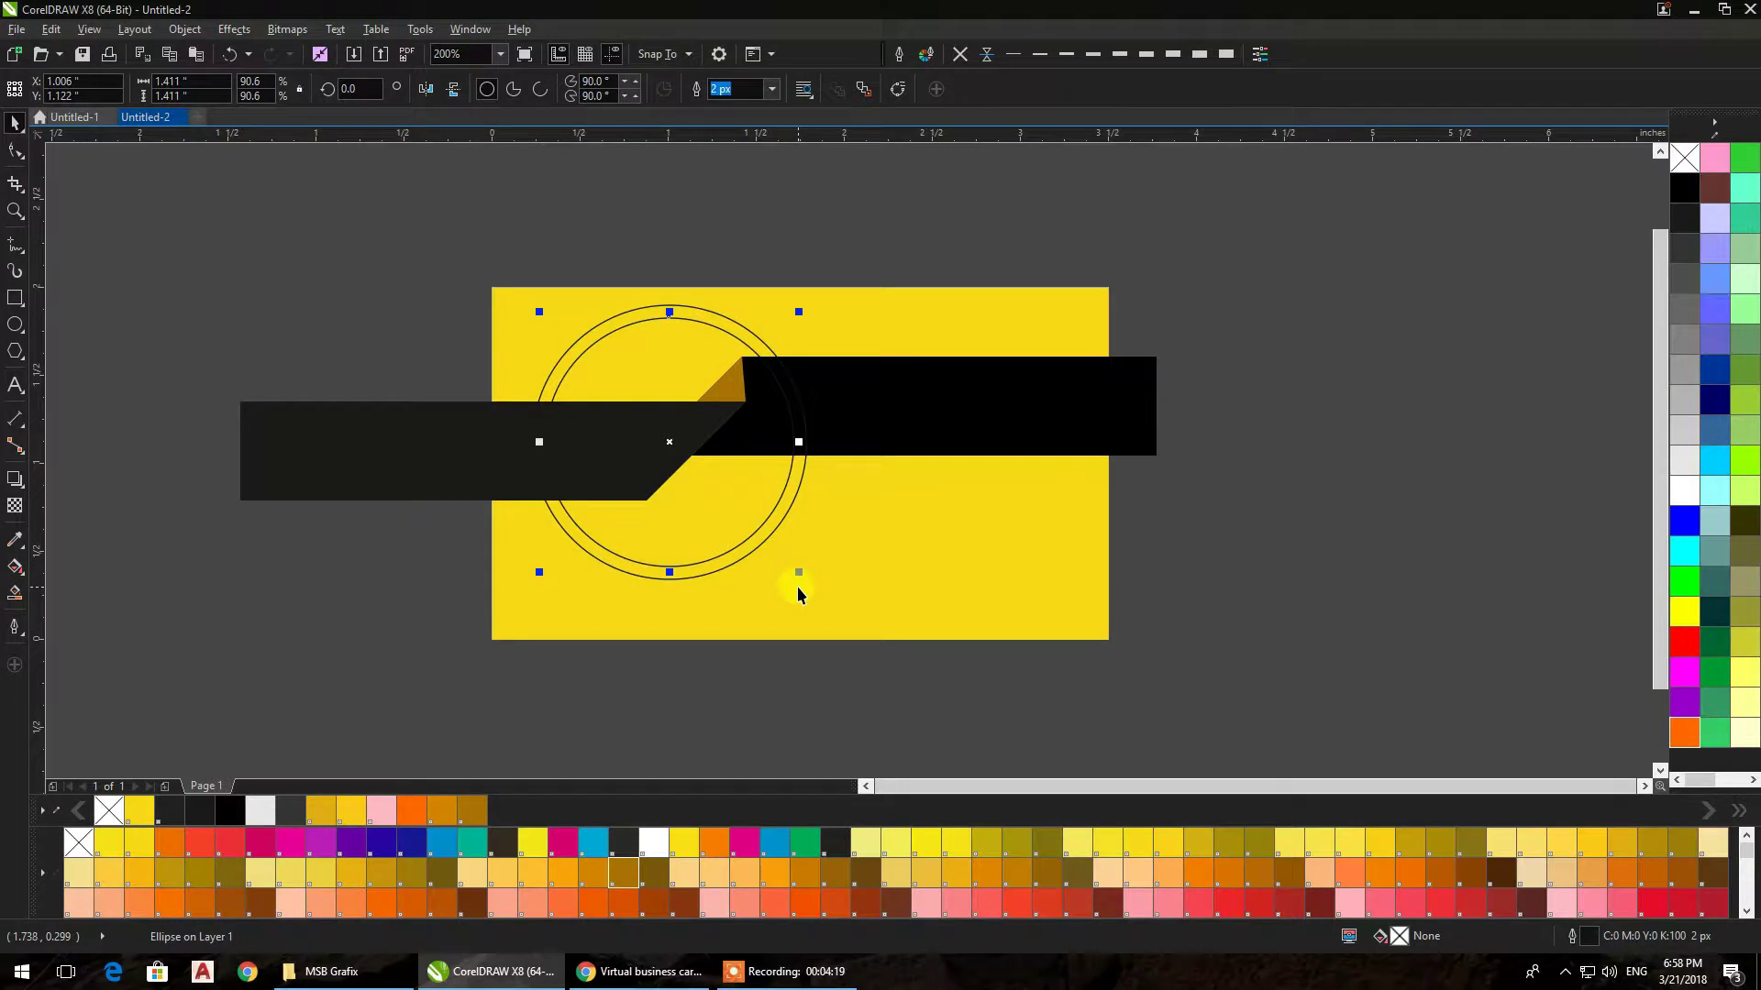
key(ctrl+z)
click(1290, 298)
click(671, 311)
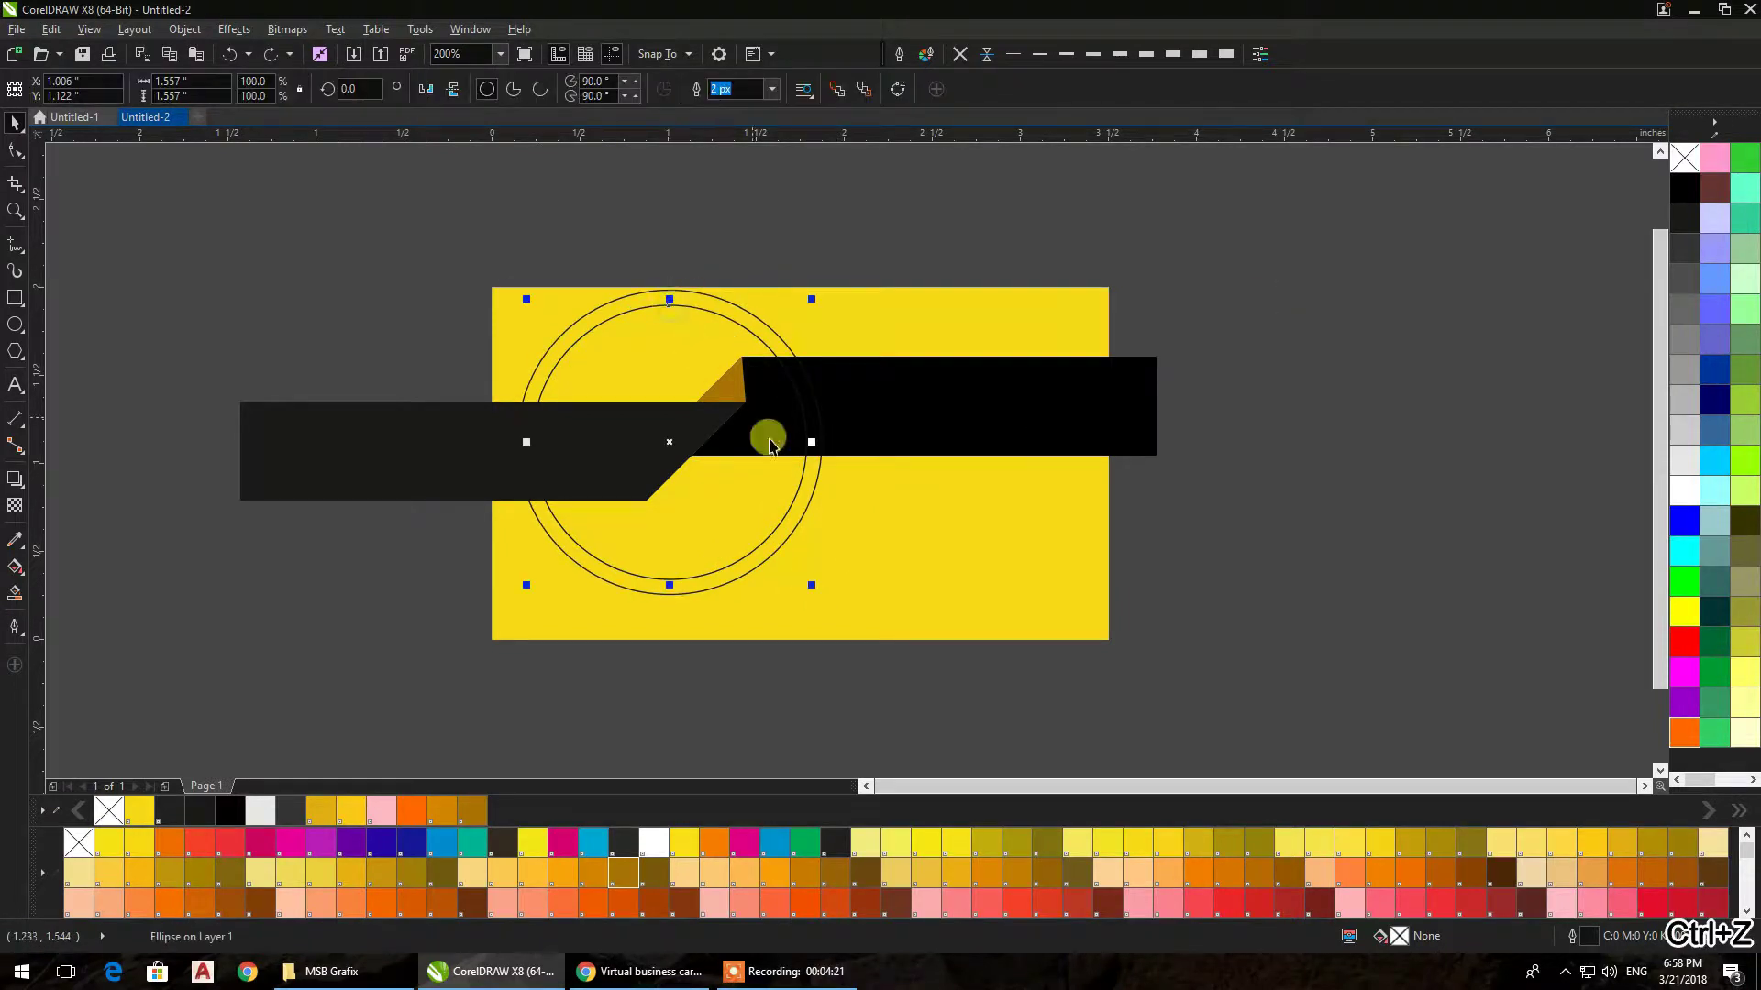
drag(801, 576, 796, 582)
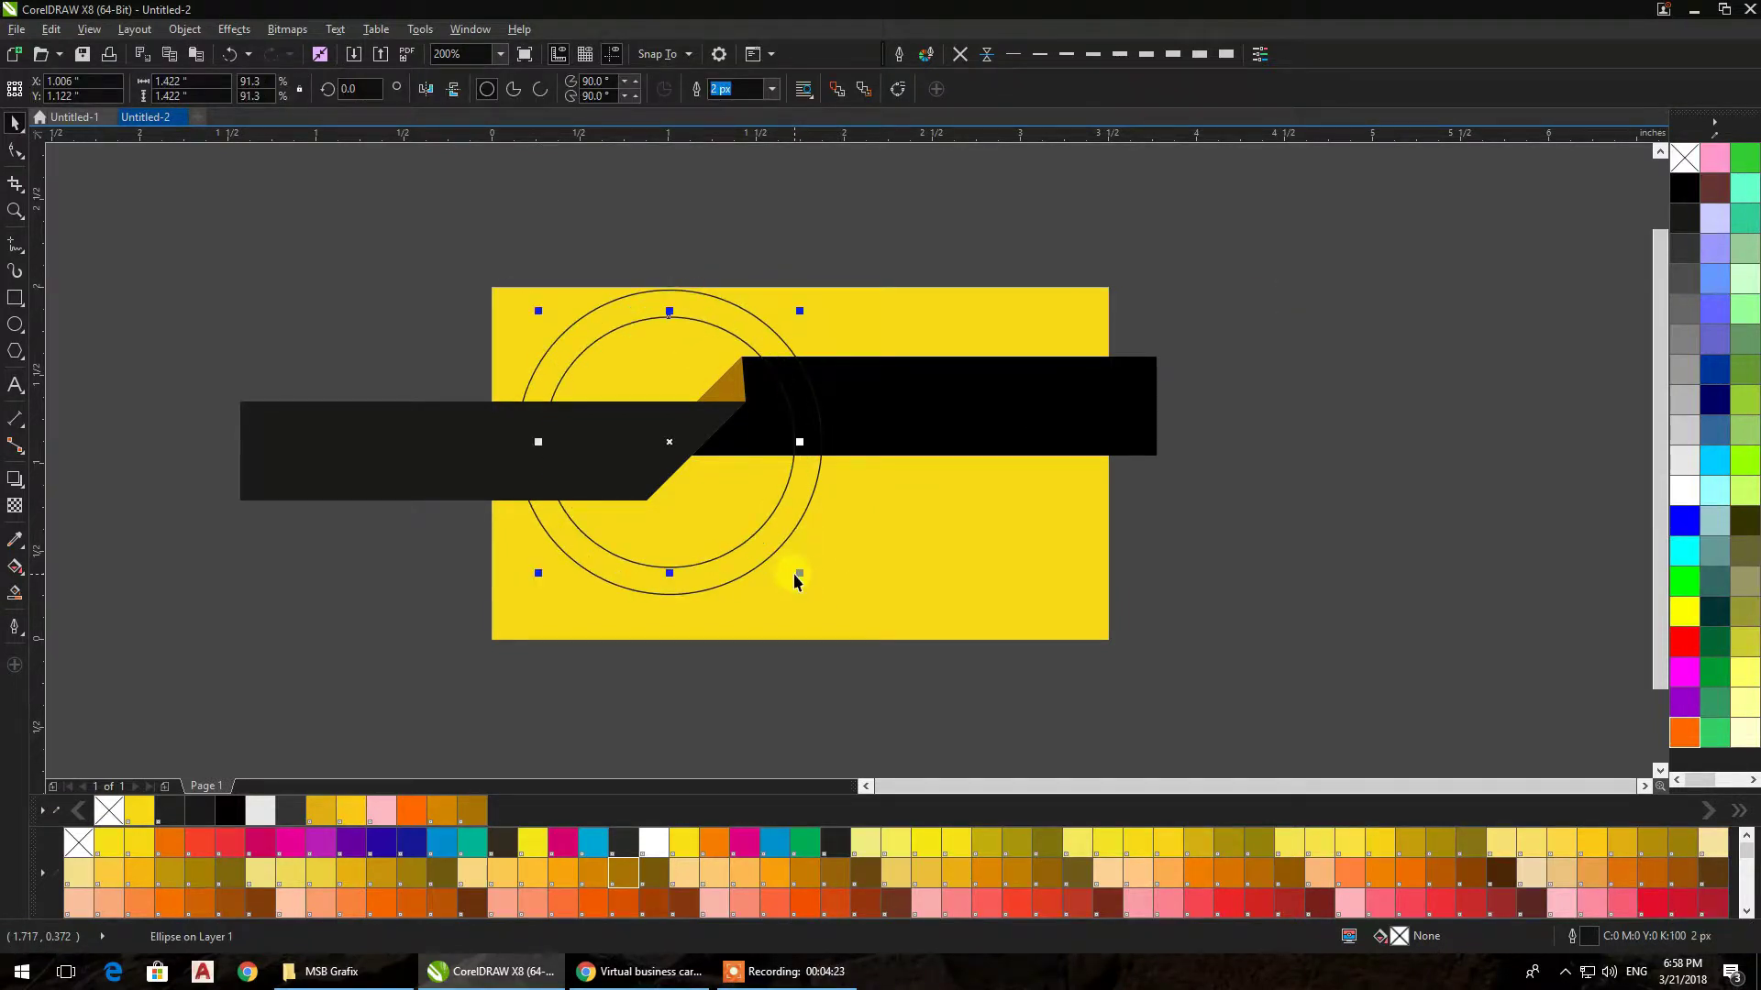
Fill both concentric circles with bright yellow #FFFF00
click(798, 272)
drag(409, 224, 878, 641)
click(1684, 610)
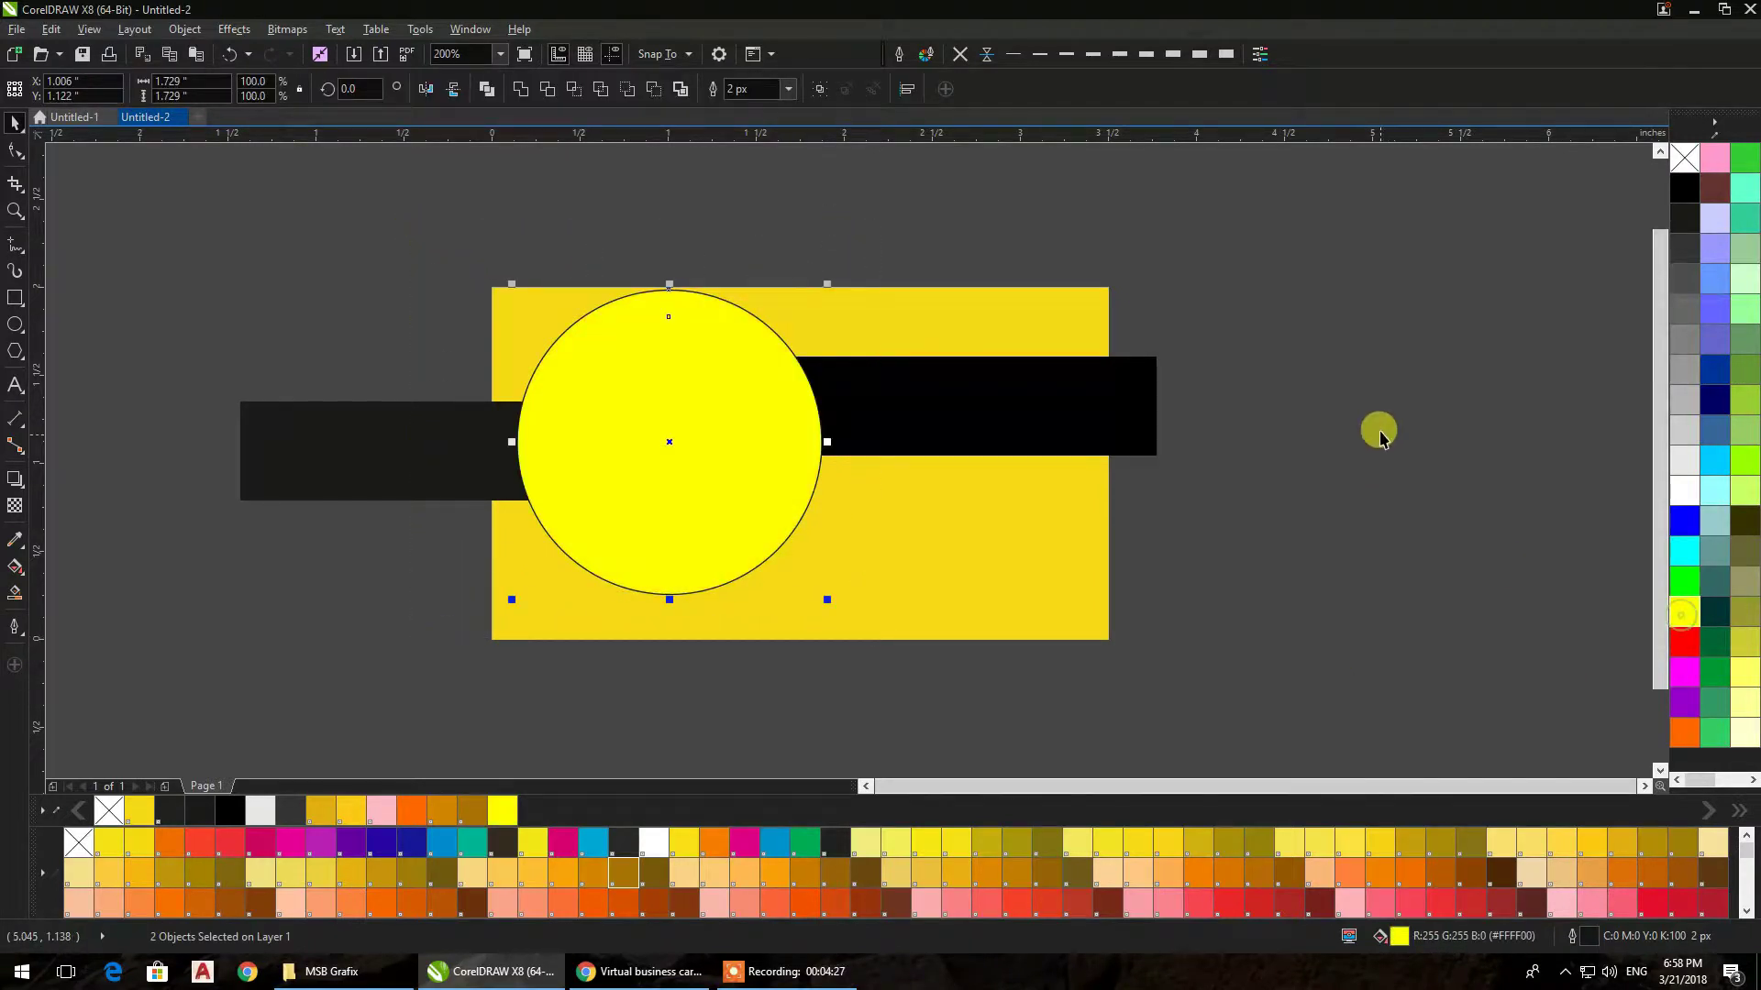
Change the stacking order so the smaller circle lies in front of the larger one
click(1362, 431)
click(701, 286)
drag(853, 290, 527, 660)
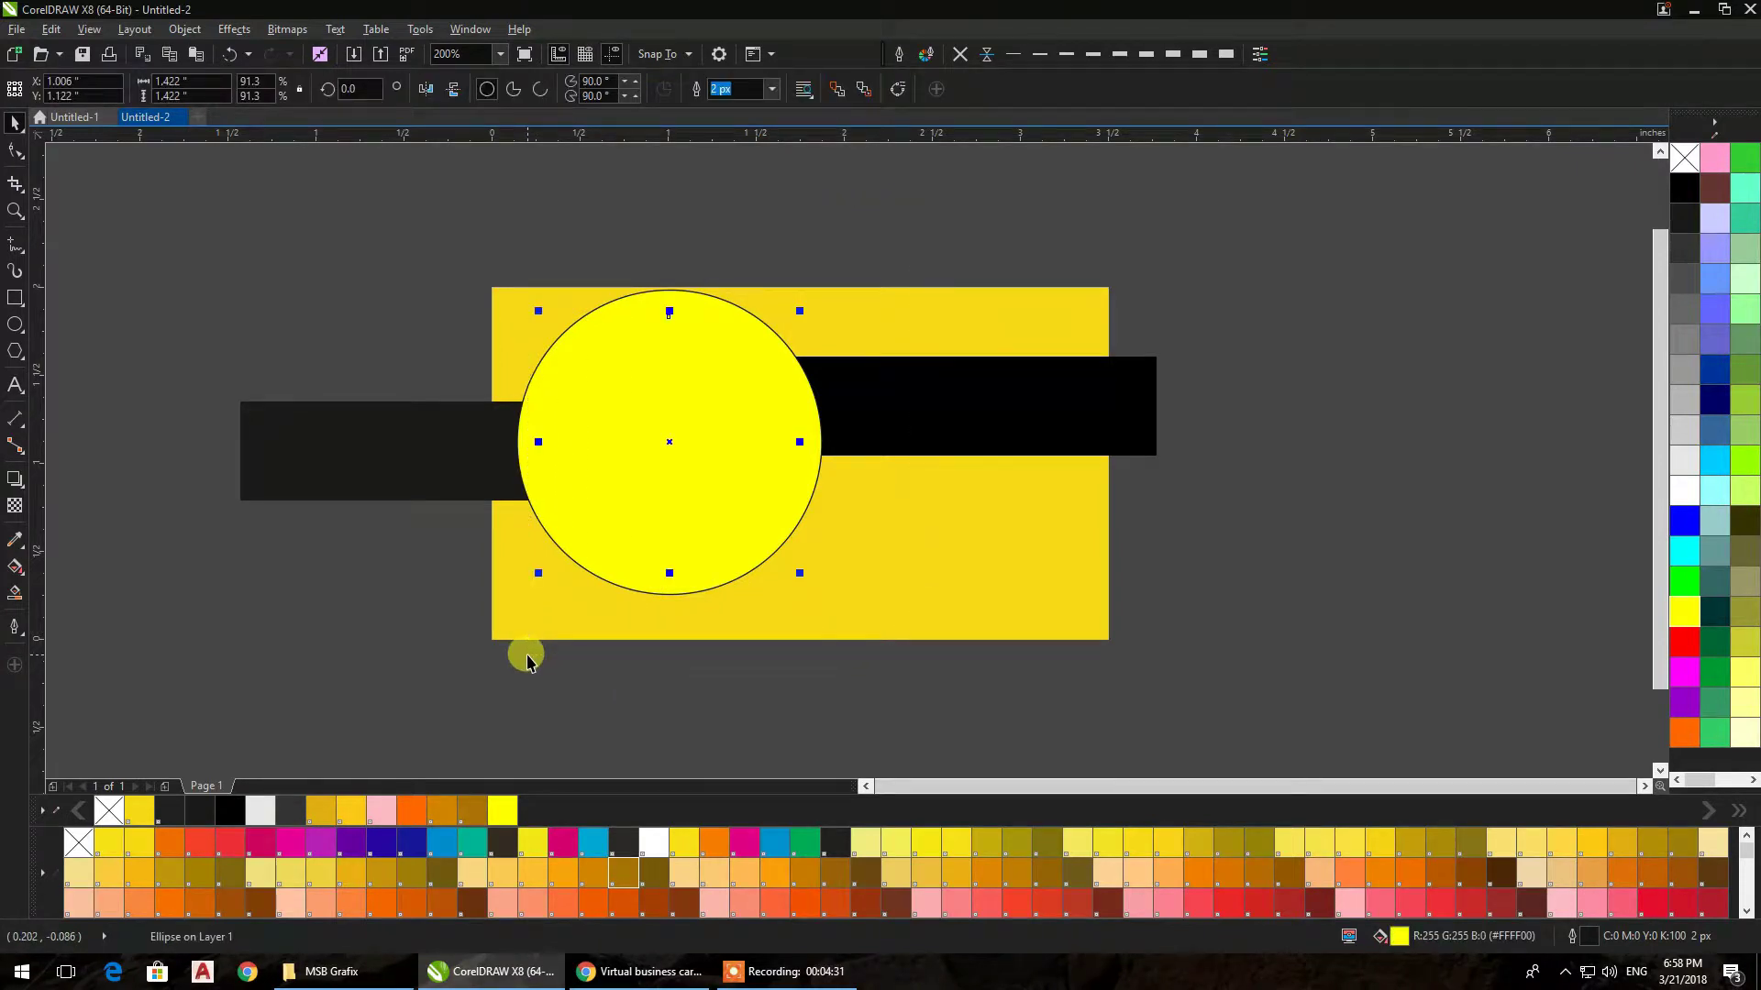
key(shift+Page_Down)
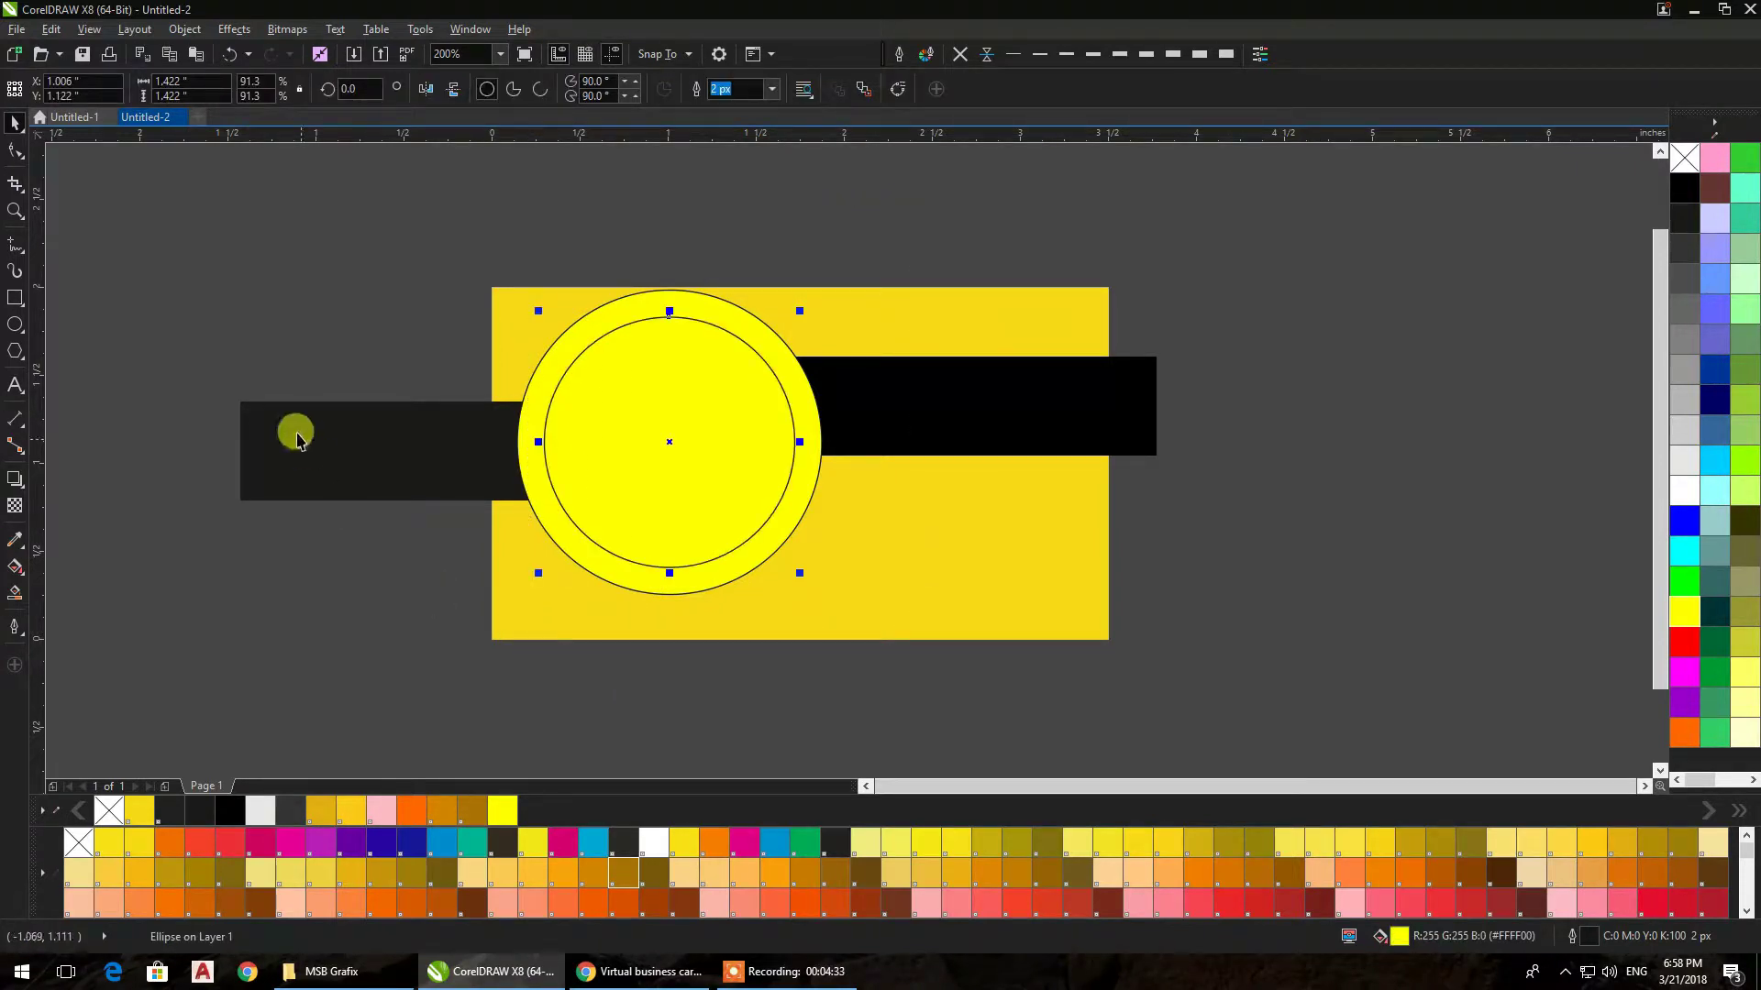
Select both concentric circles and nudge them slightly left and down to about X 0.95 in, Y 1.07 in
click(256, 316)
drag(910, 577, 949, 668)
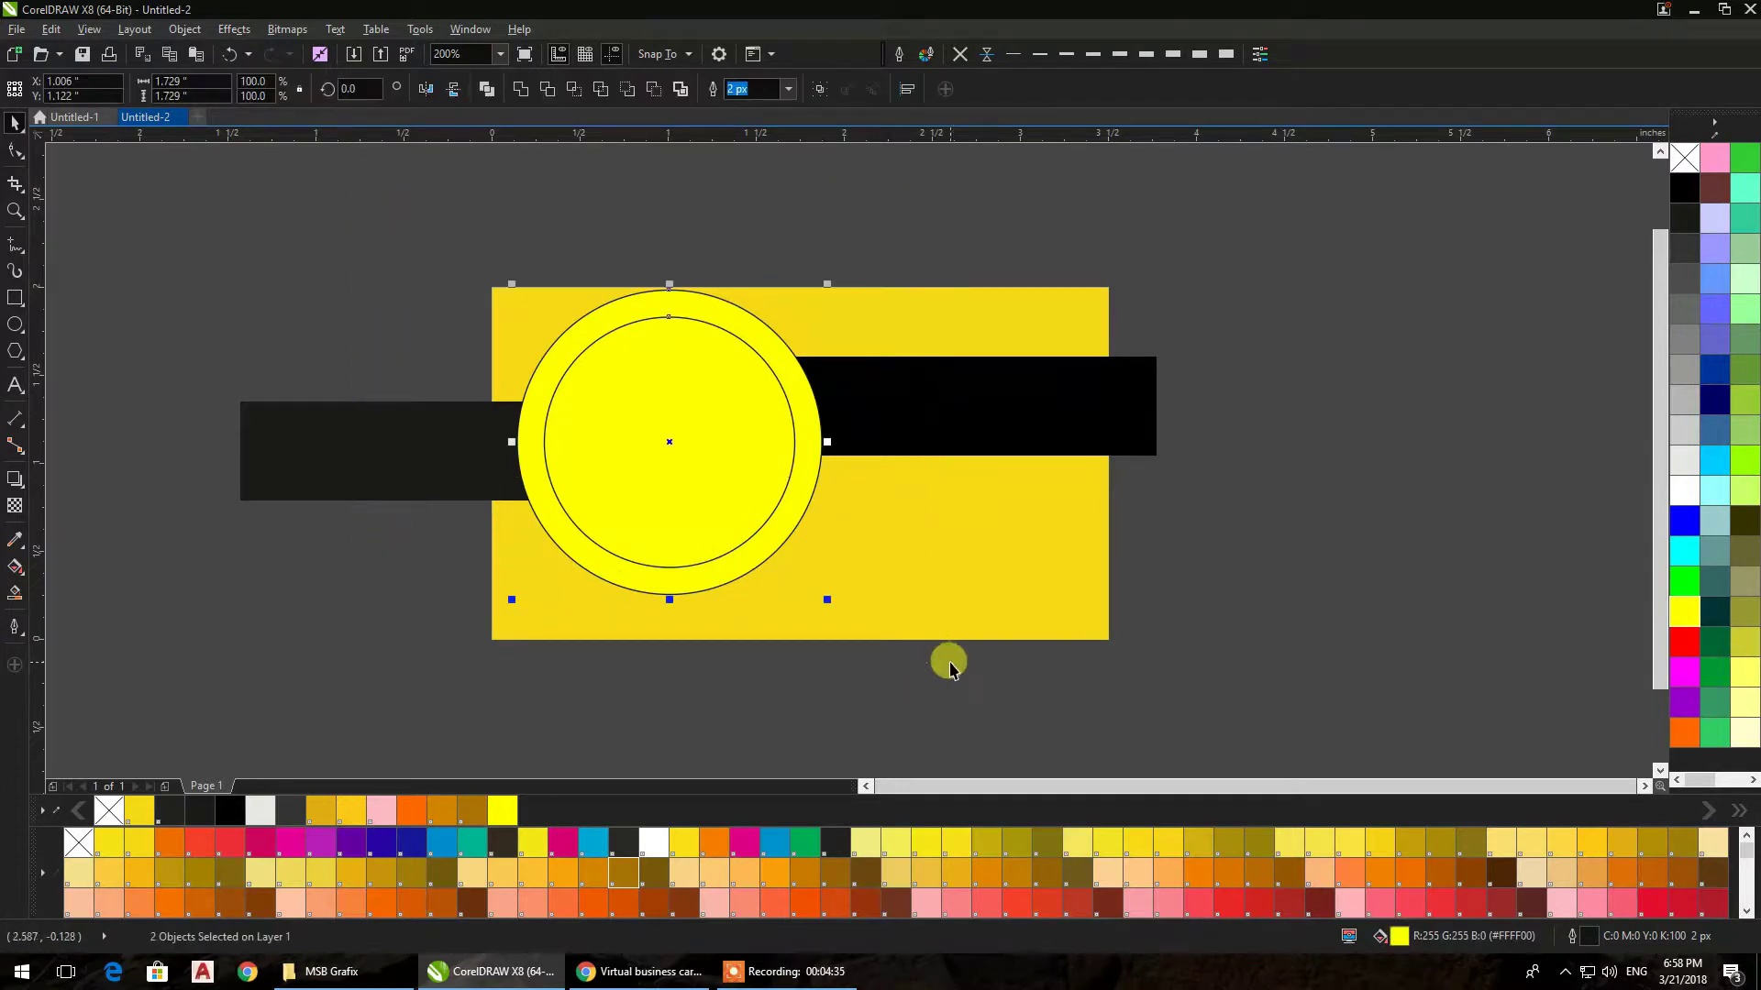
key(Up)
key(Up)
key(Up)
key(Up)
key(Left)
key(Left)
key(Left)
key(Left)
key(Left)
key(Left)
key(Up)
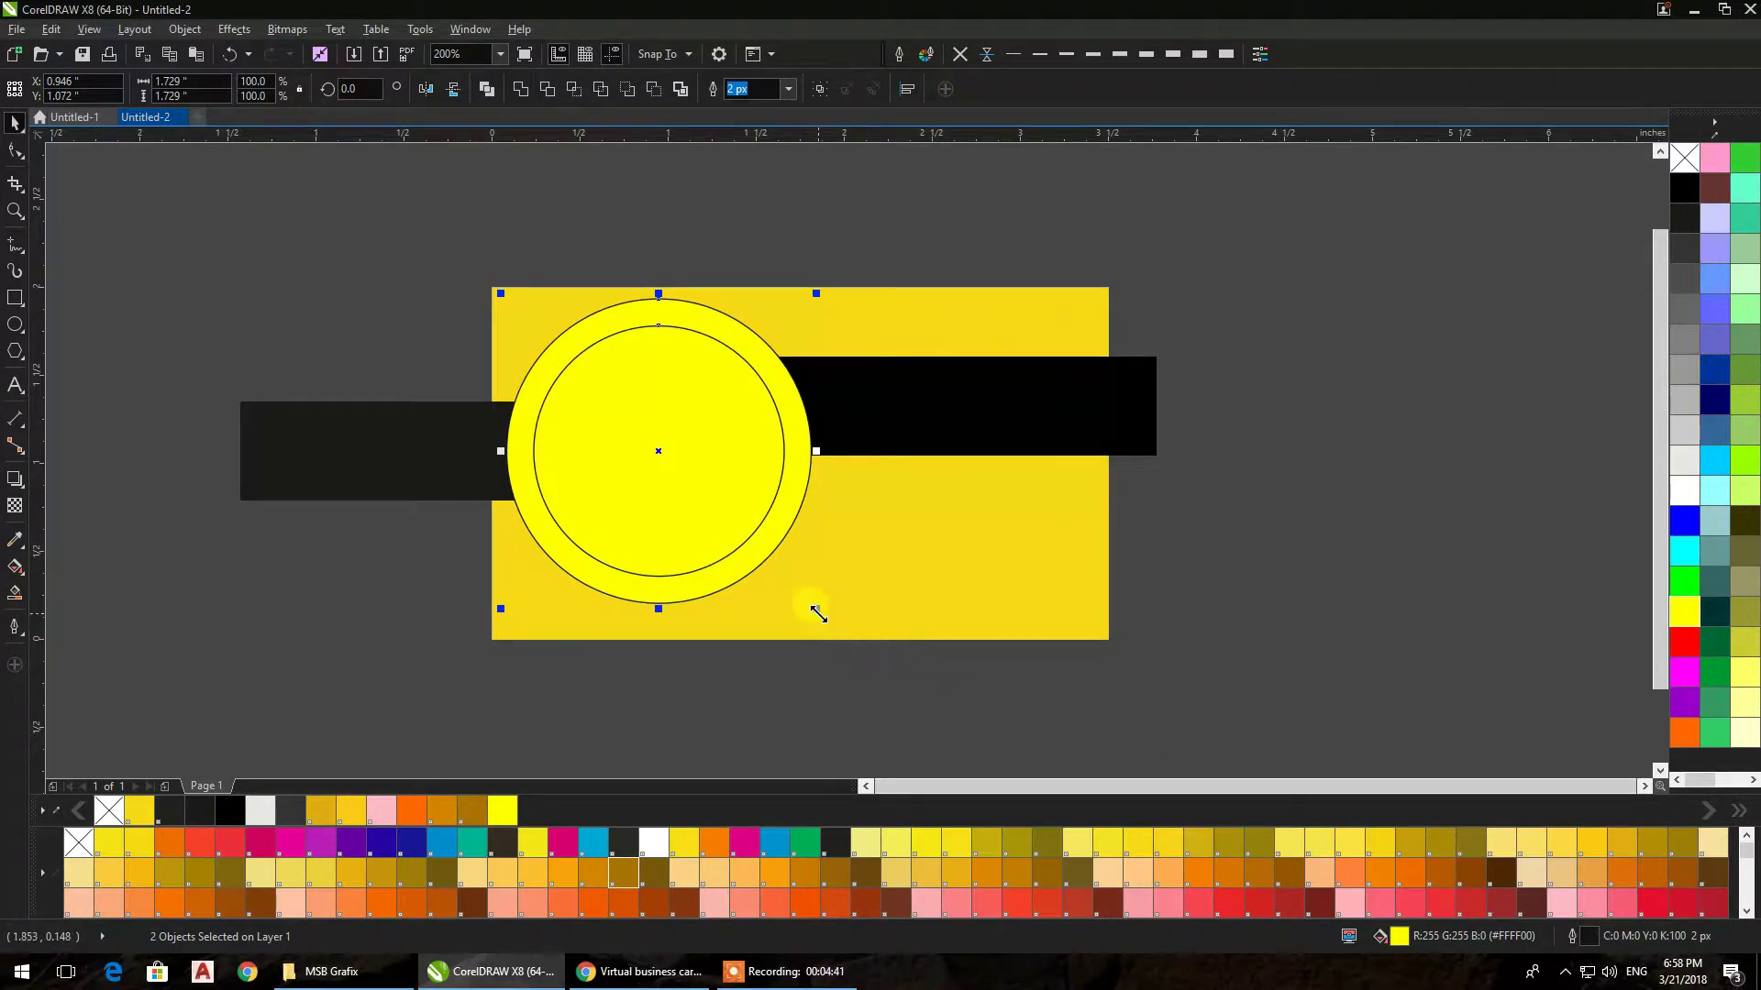
Scale both circles together until the outer one is about 1.18 in across, and move them left to about X 0.66 in
drag(819, 614, 767, 560)
drag(671, 472, 619, 466)
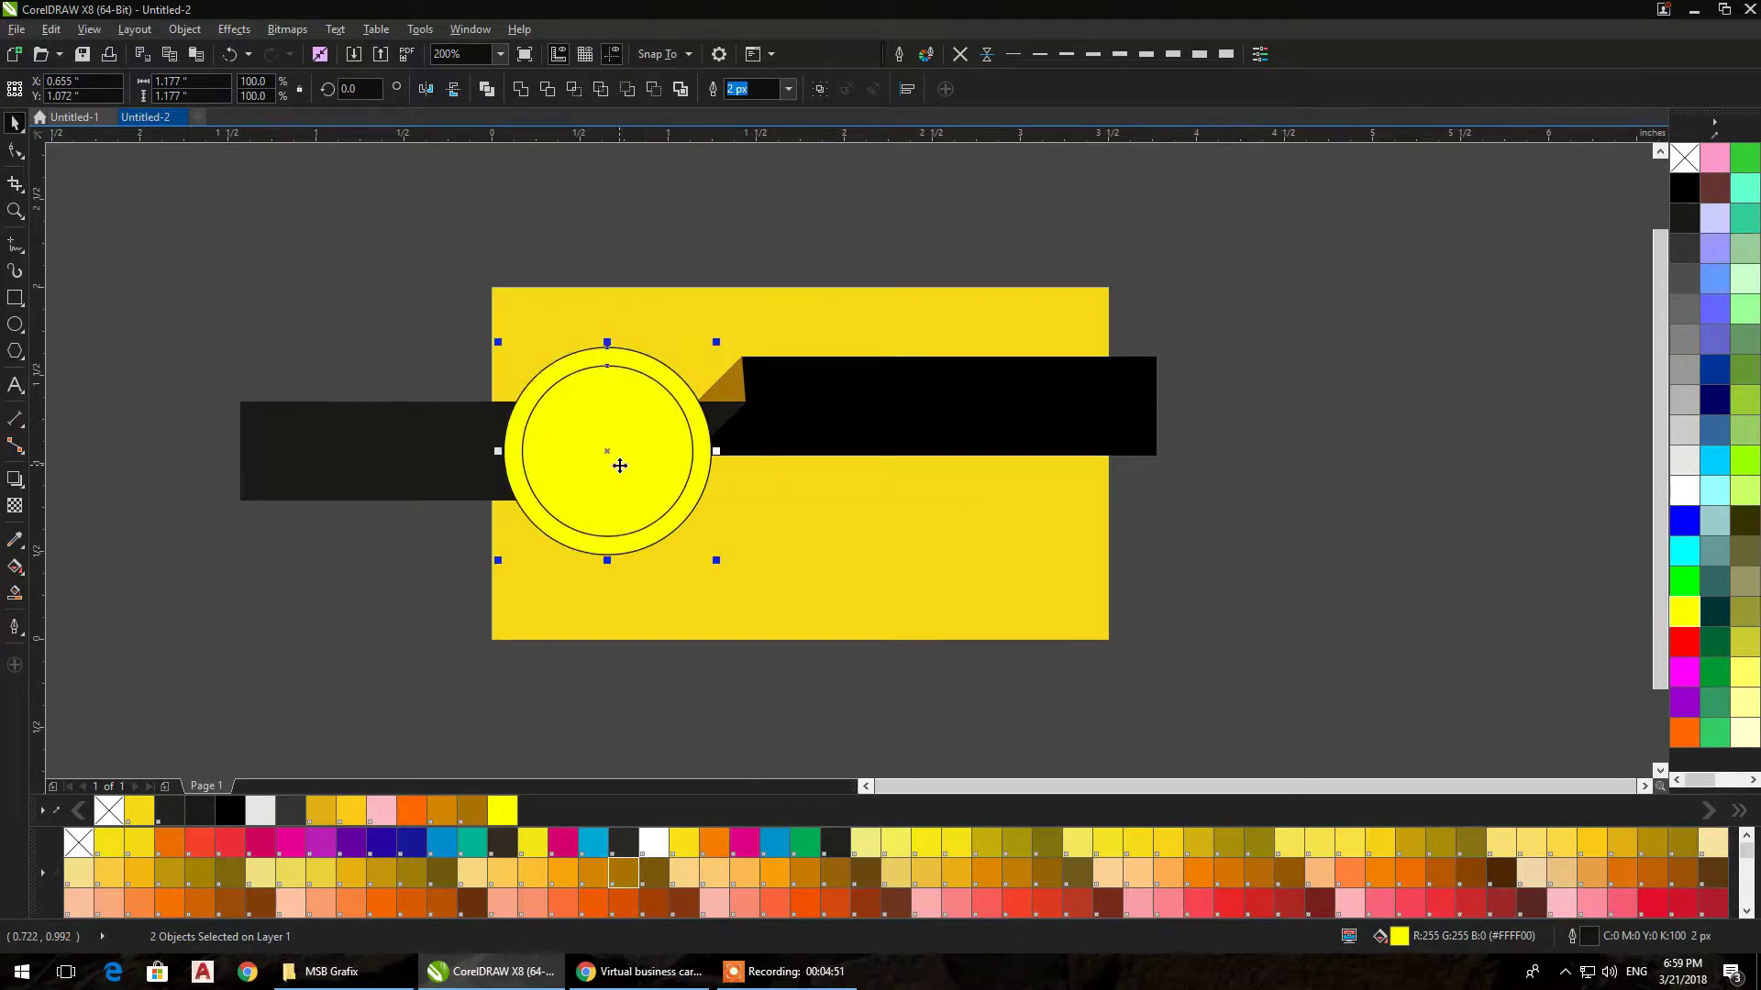
click(751, 655)
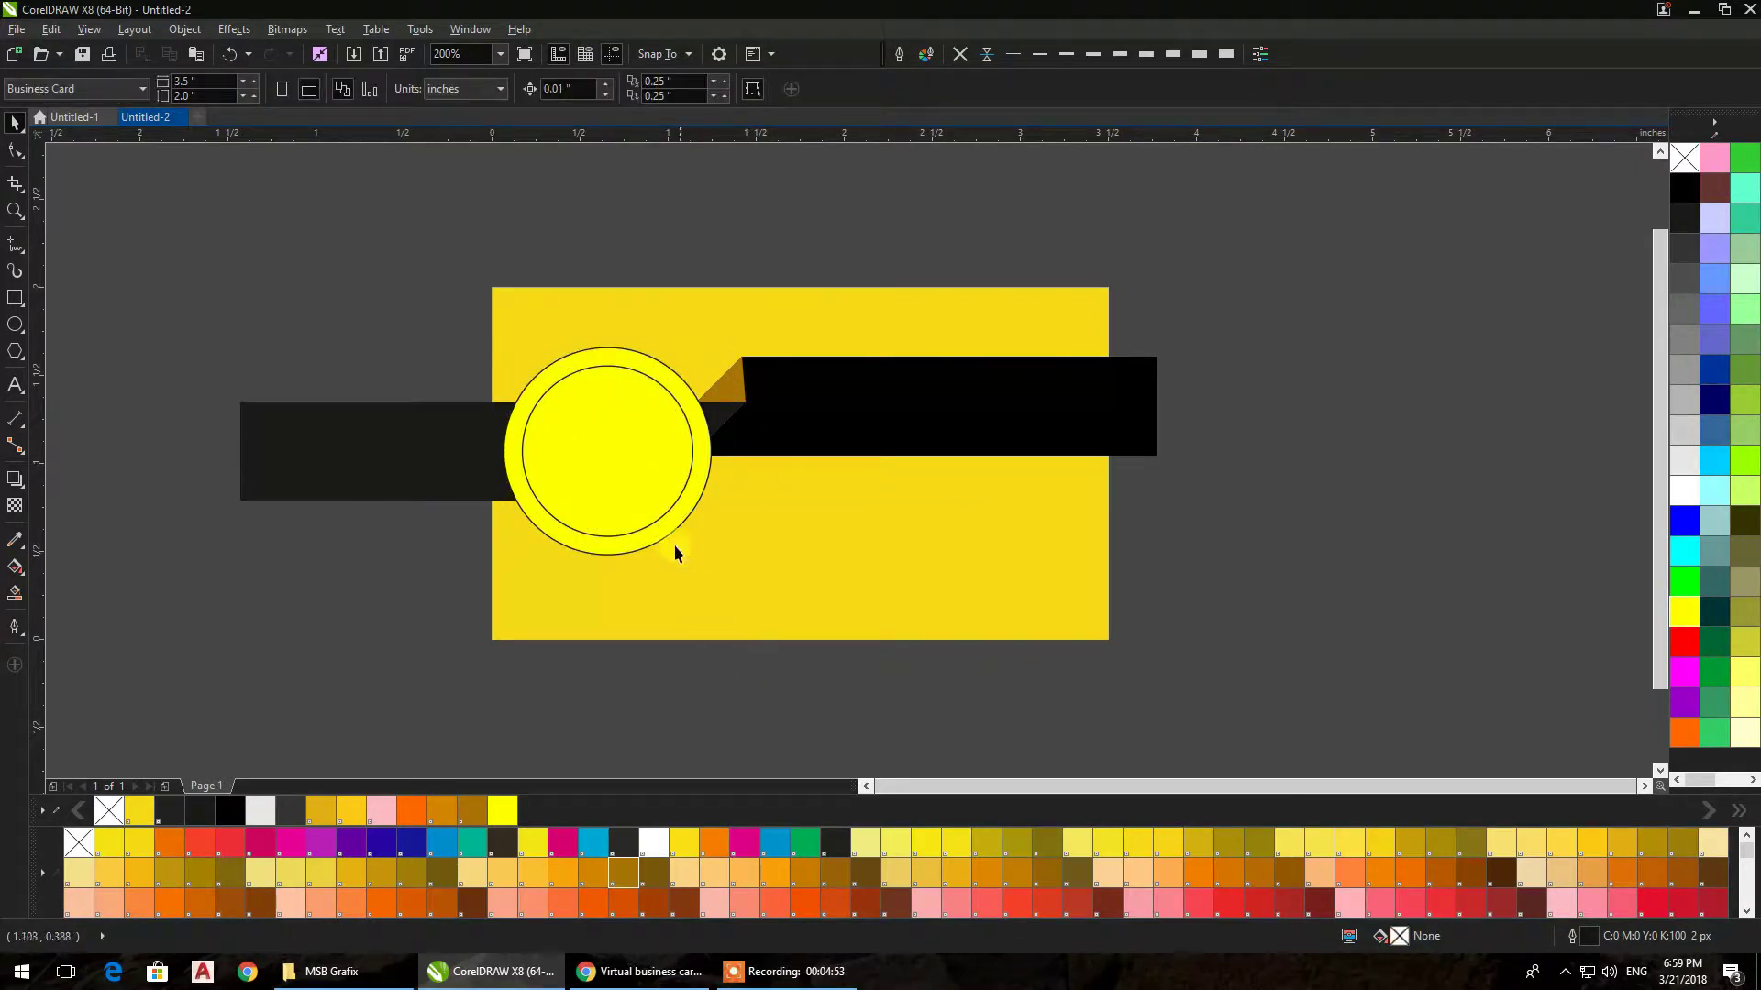
Remove the outer circle's fill and give it a white outline 3 px wide
scroll(613, 401, up, 1)
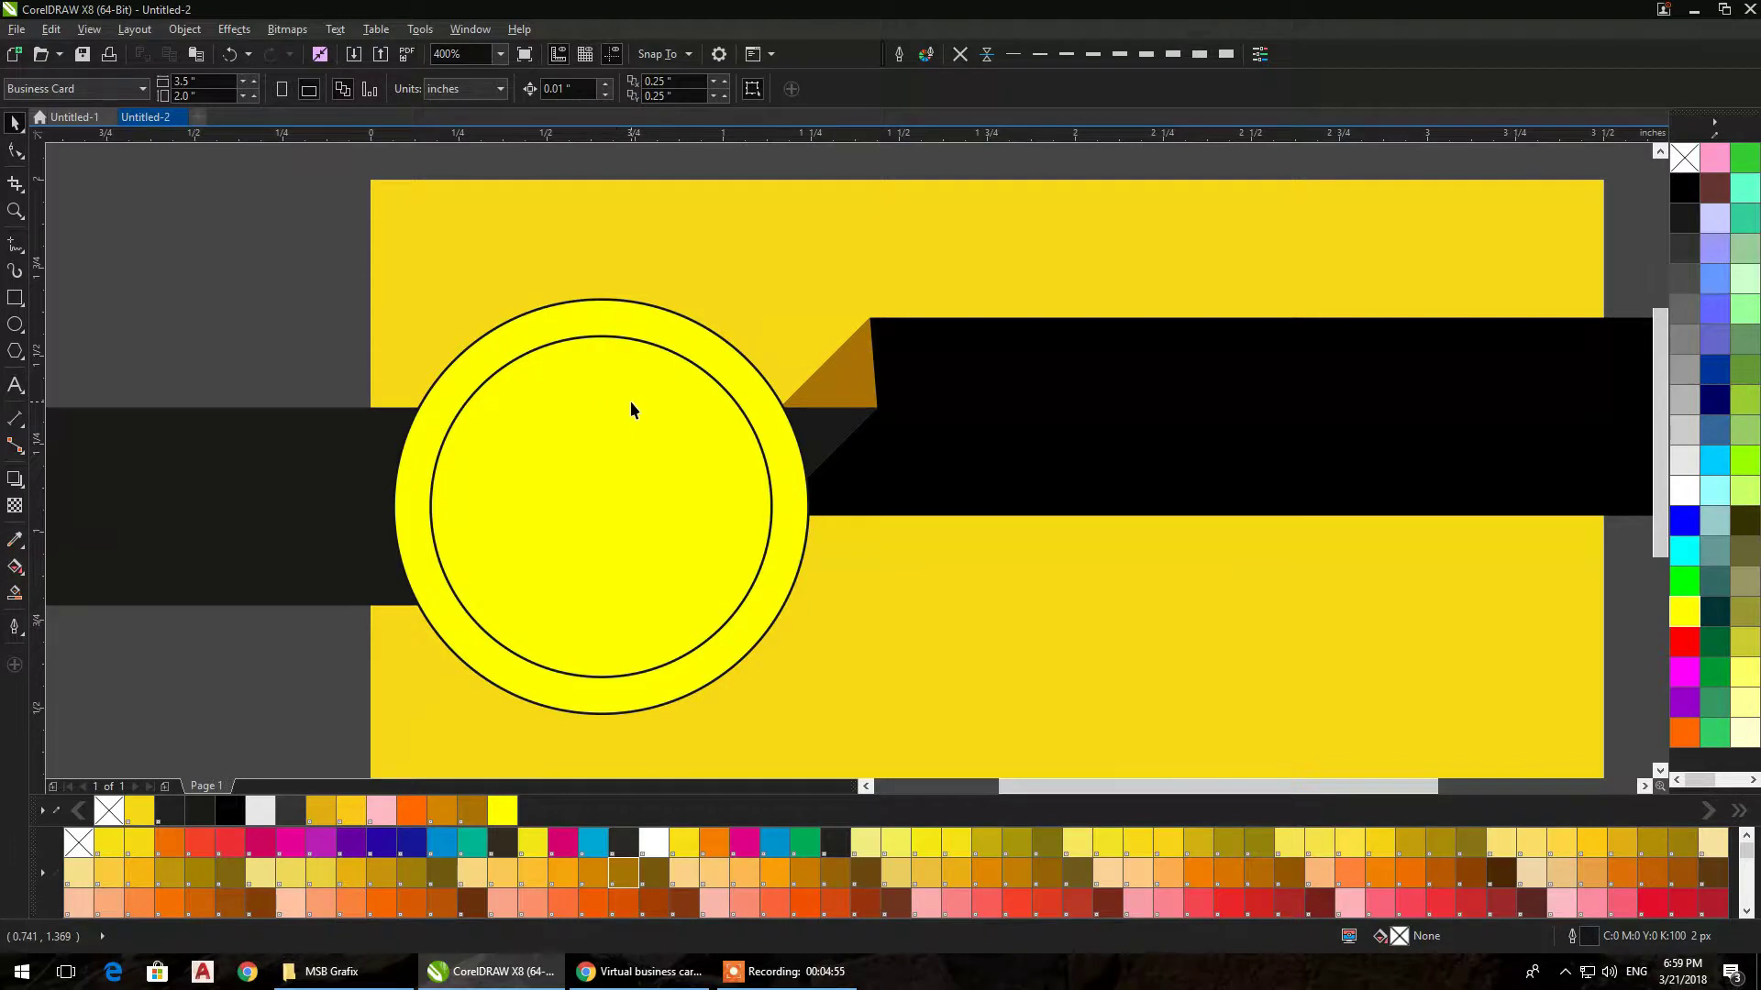
click(613, 304)
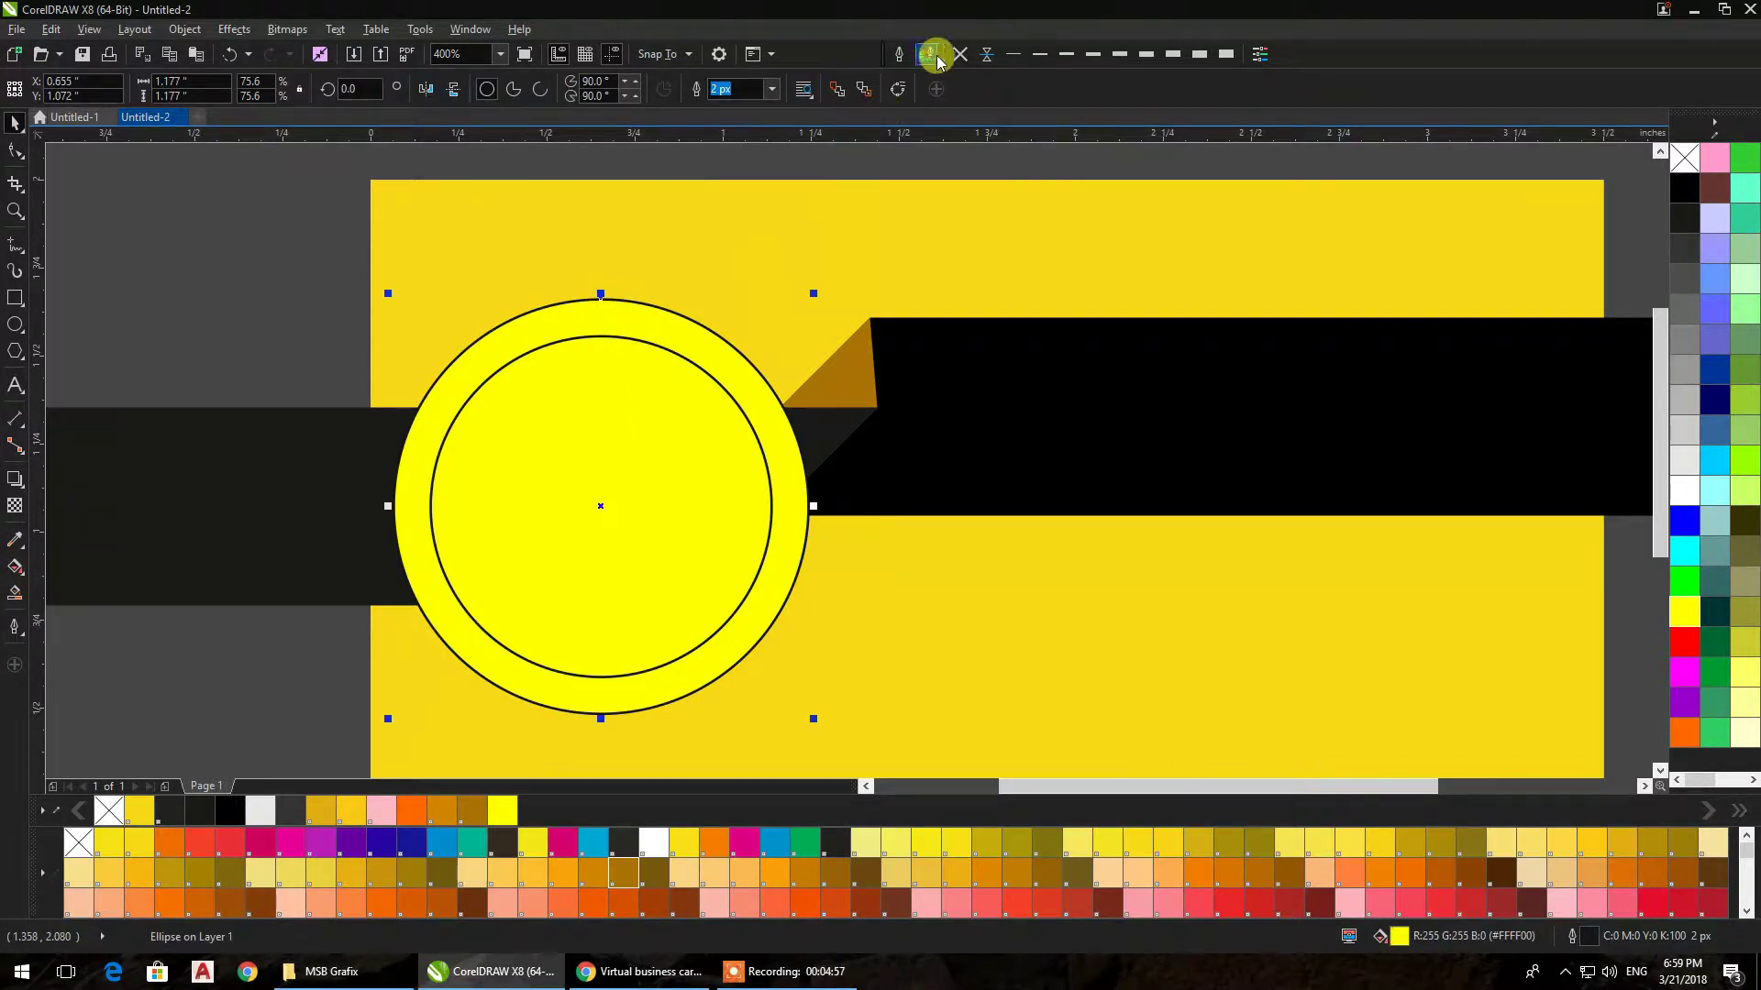
click(1685, 159)
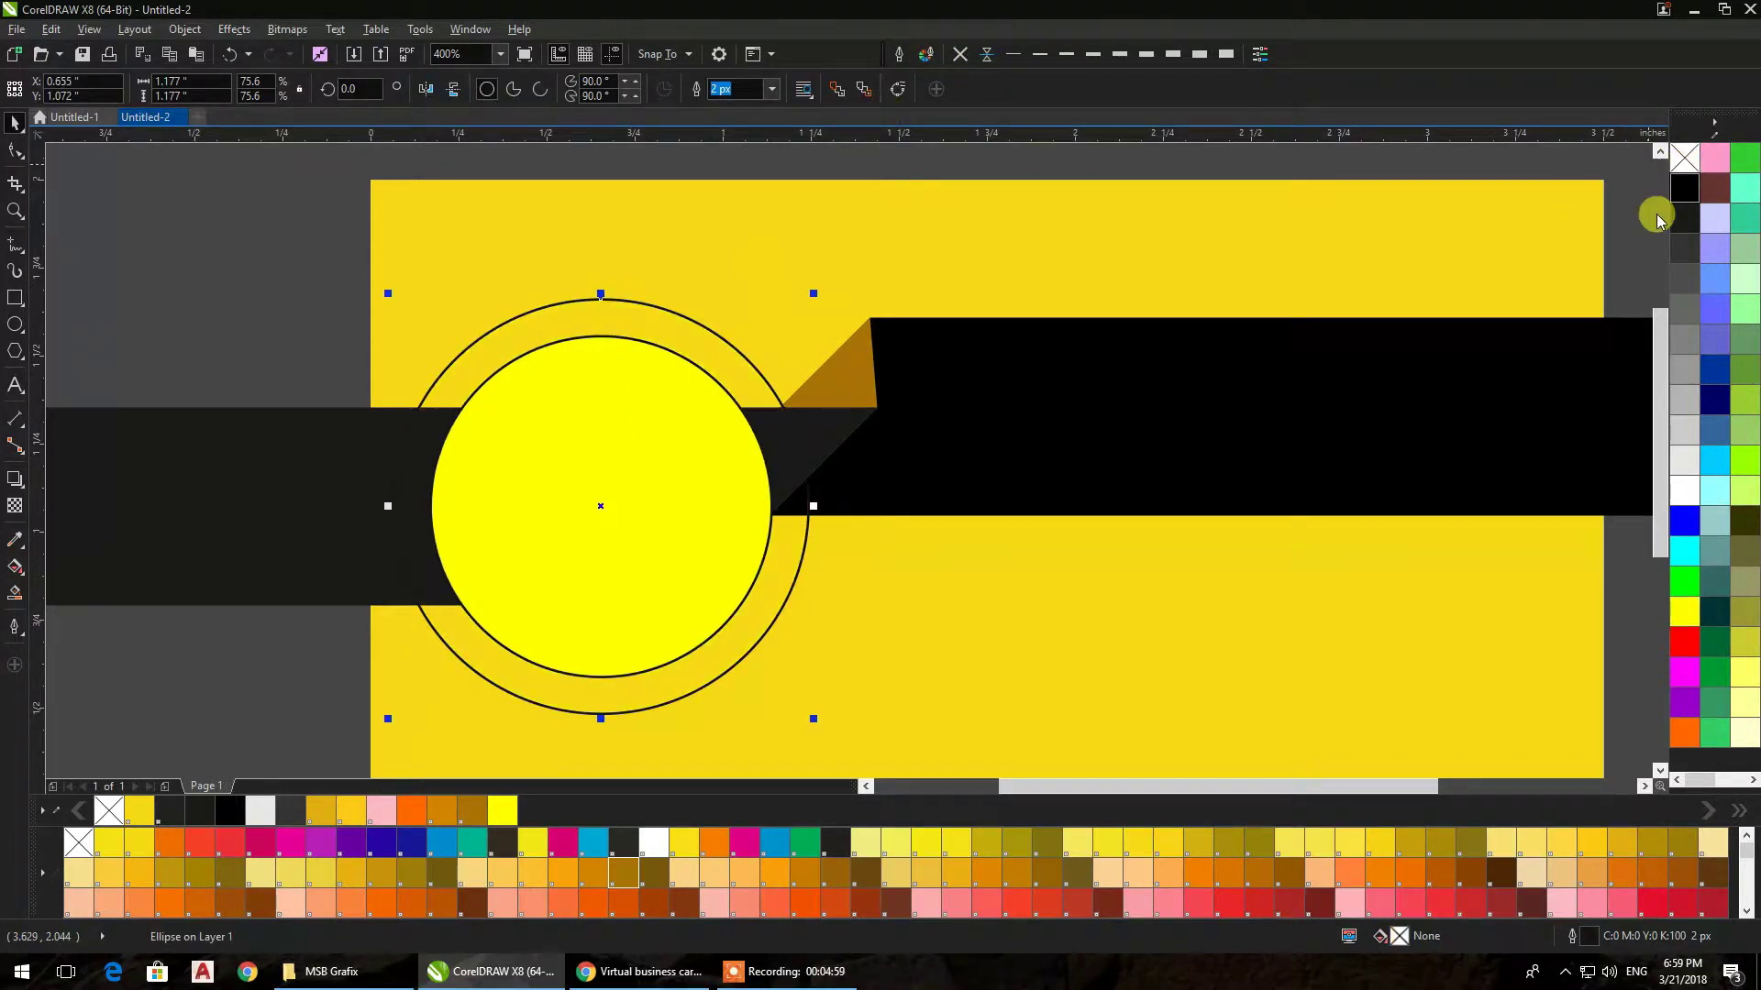
right_click(1694, 490)
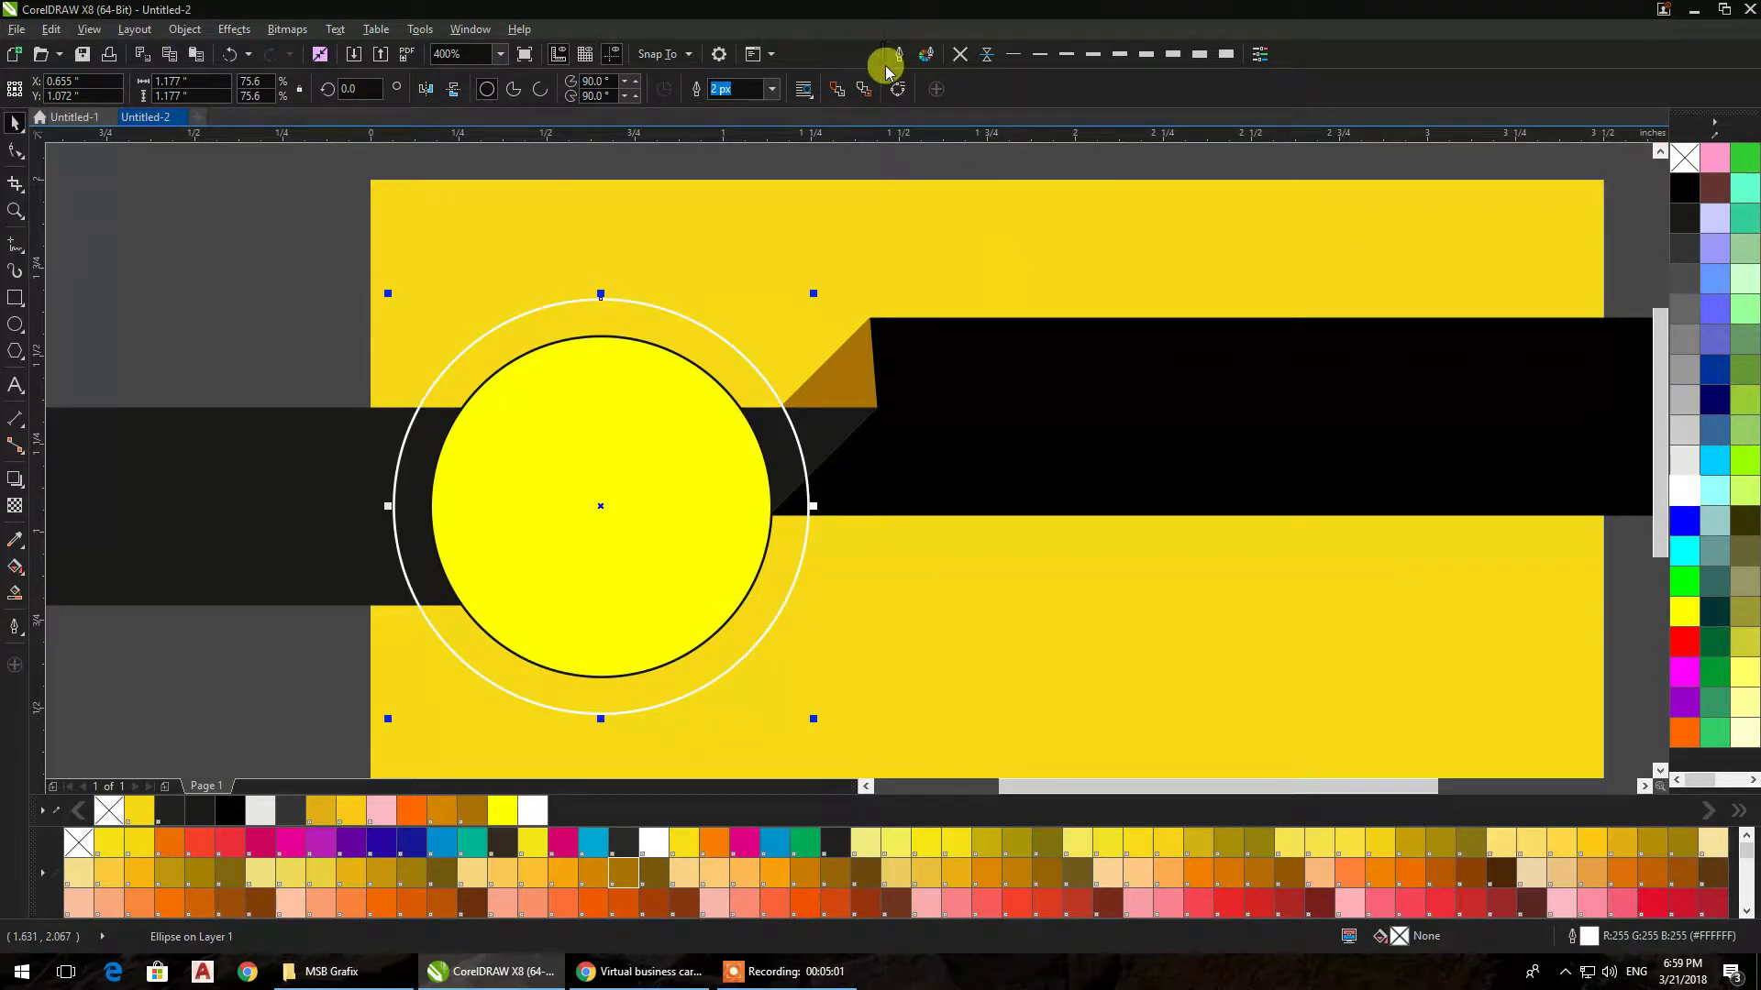
click(1059, 61)
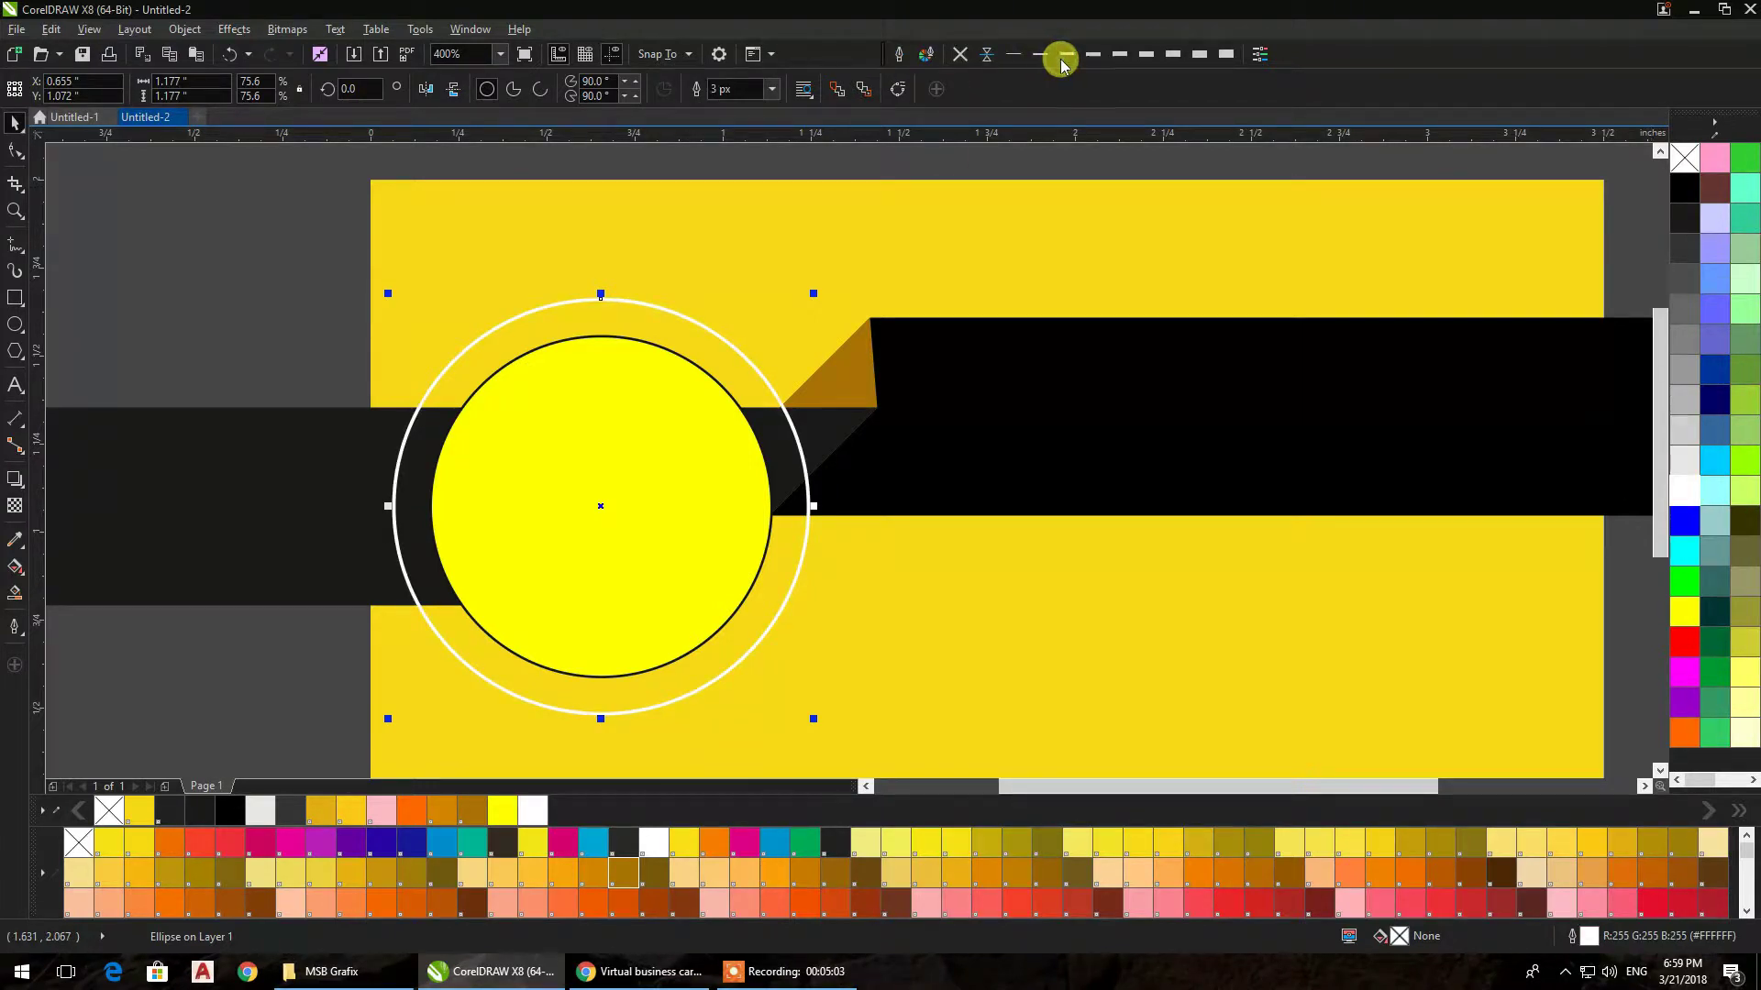
Try a dotted line style with mitered corners on the outer circle's outline
click(897, 59)
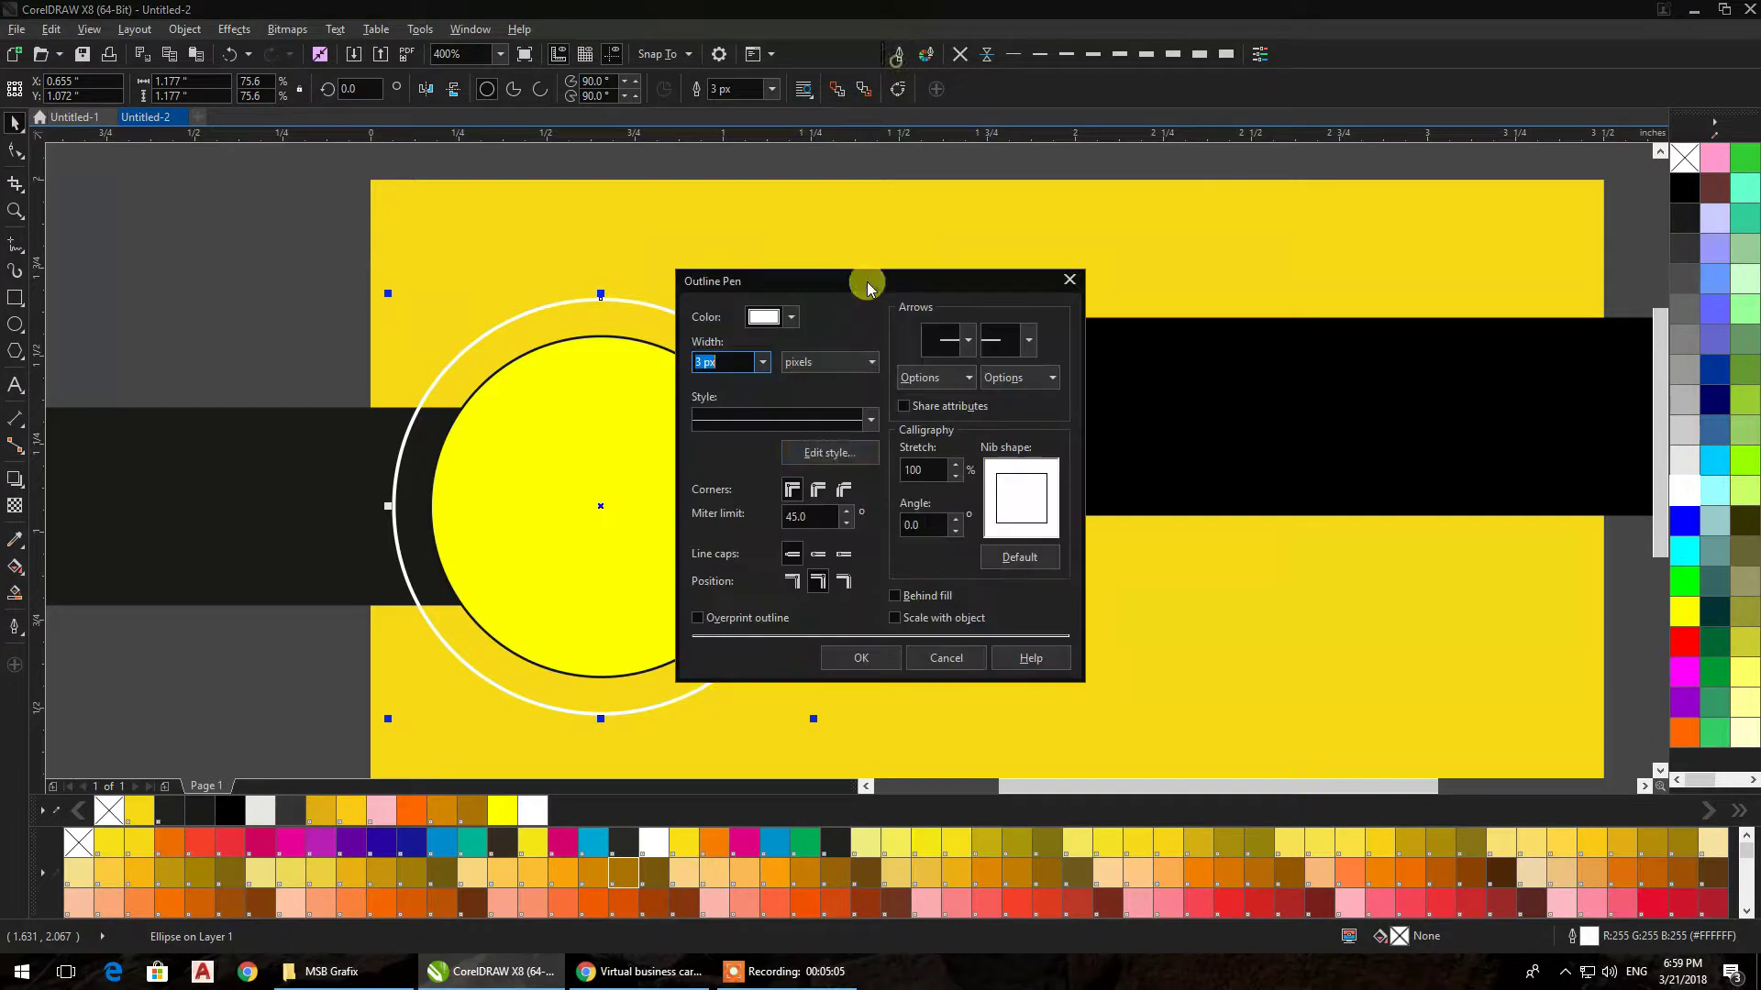
click(817, 493)
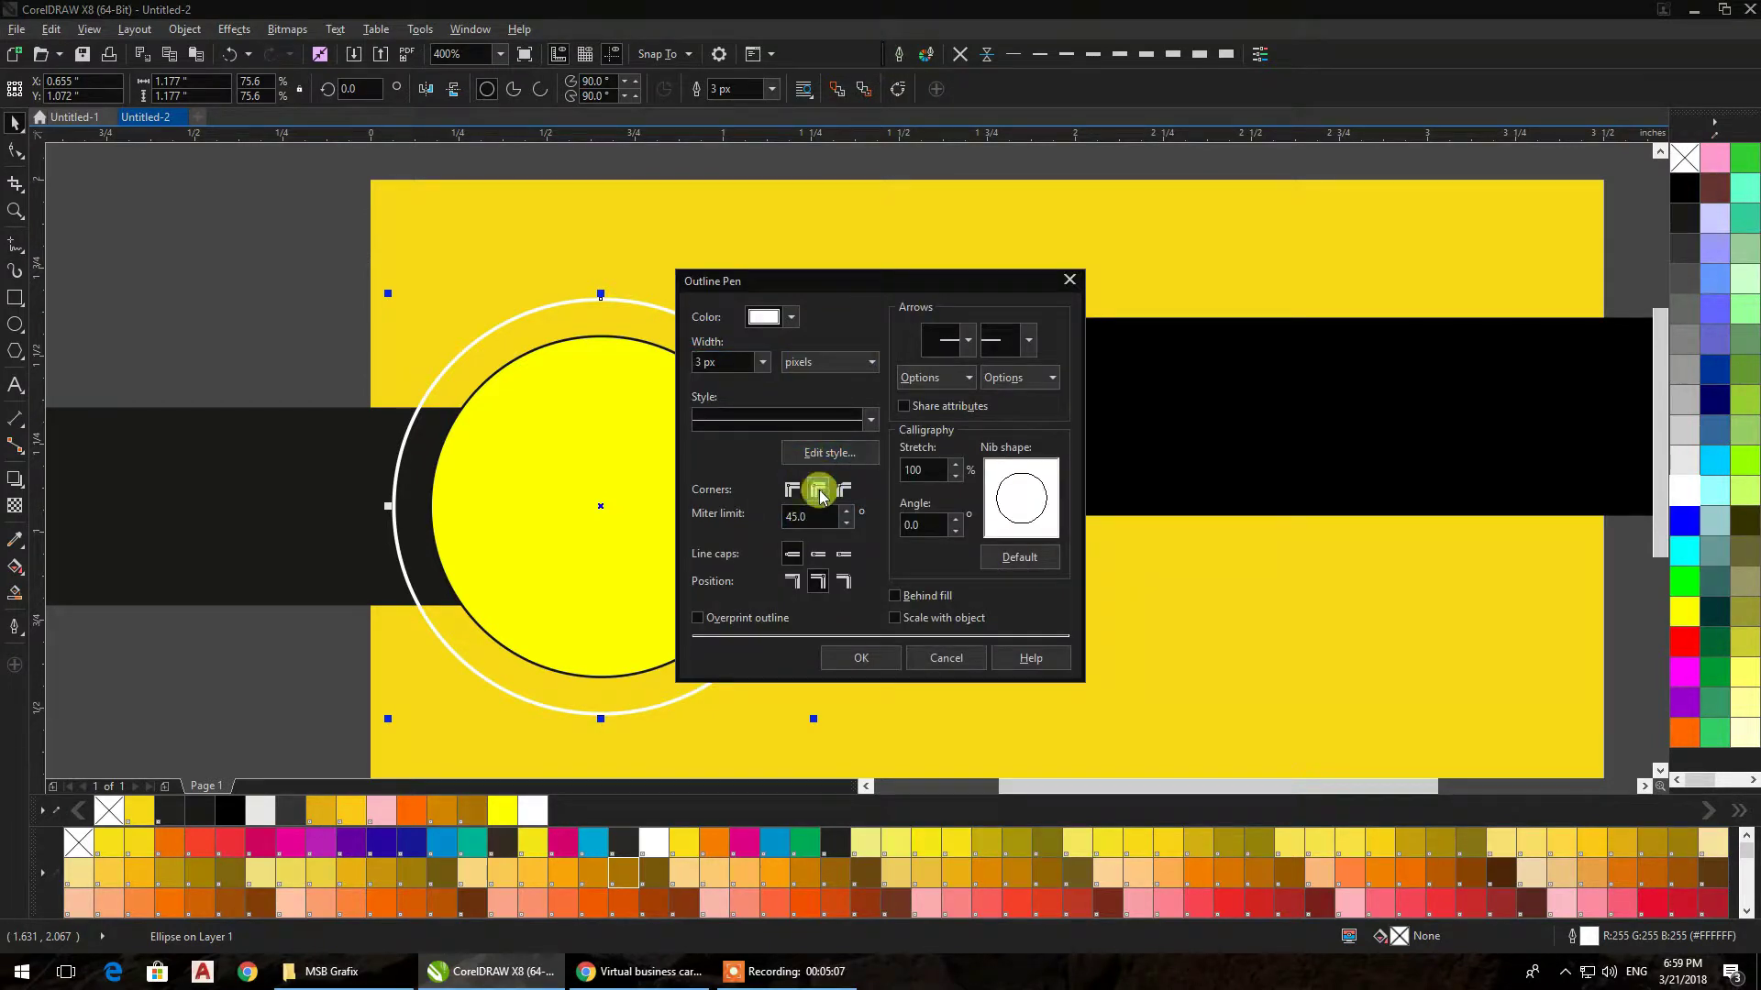
click(793, 488)
click(782, 419)
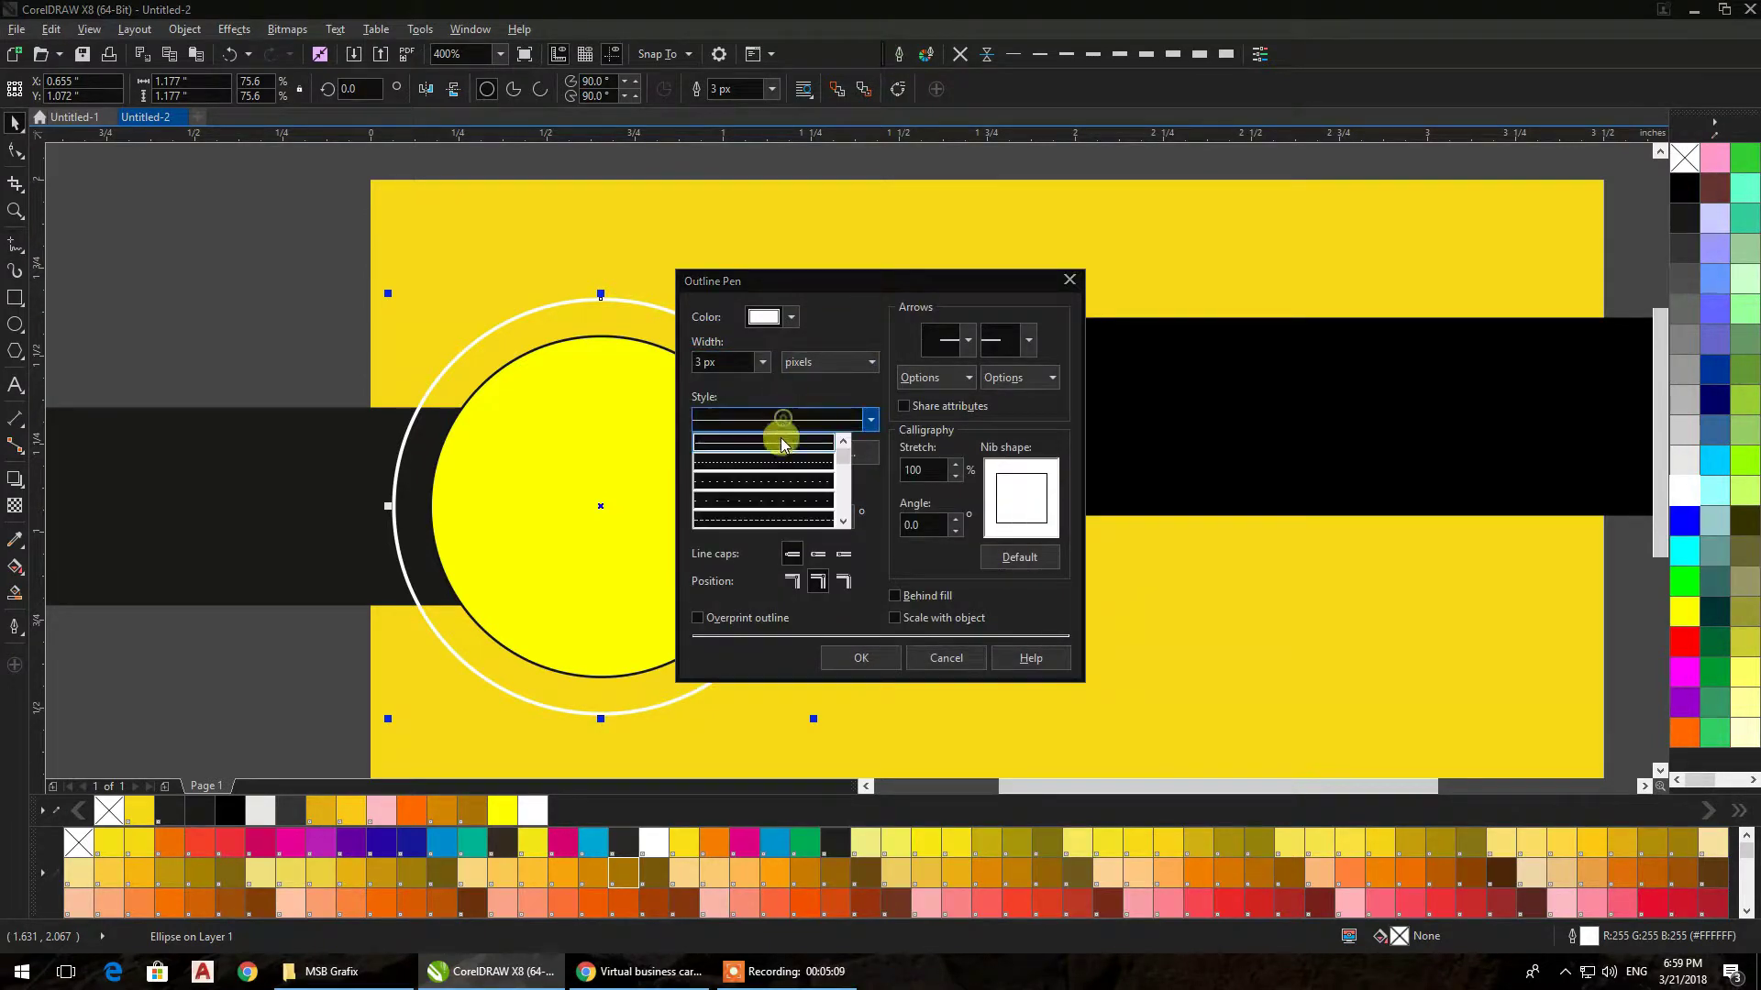
click(749, 502)
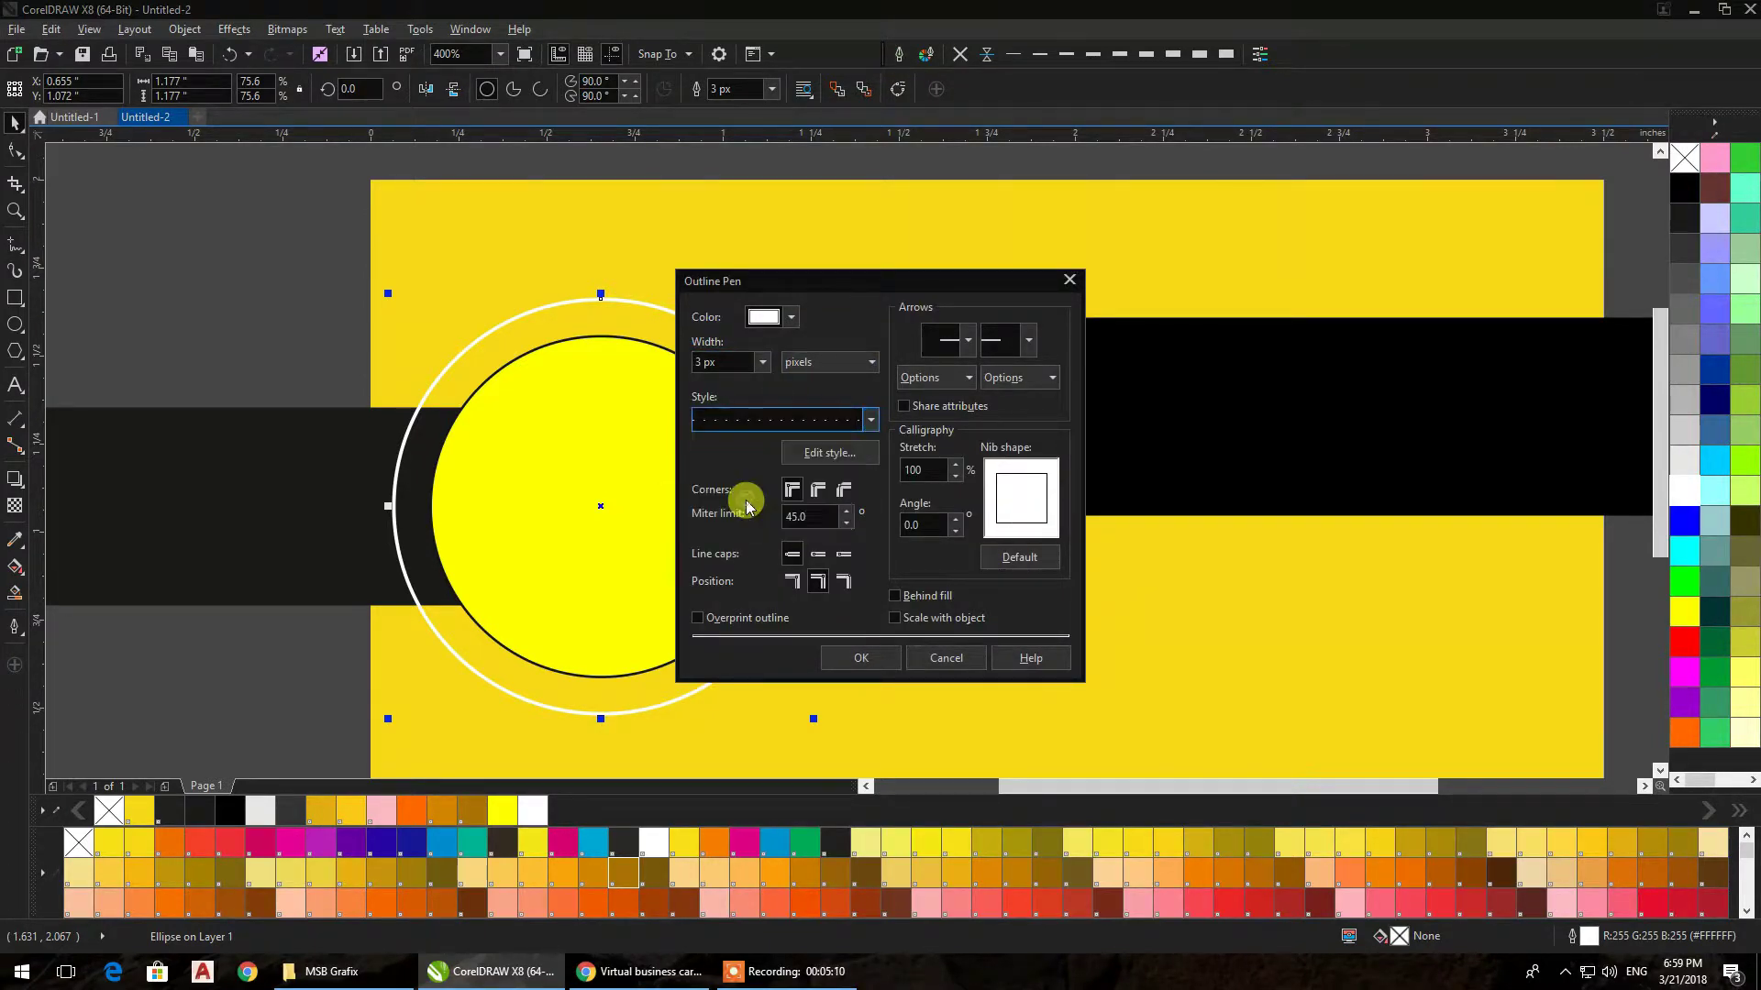
click(856, 660)
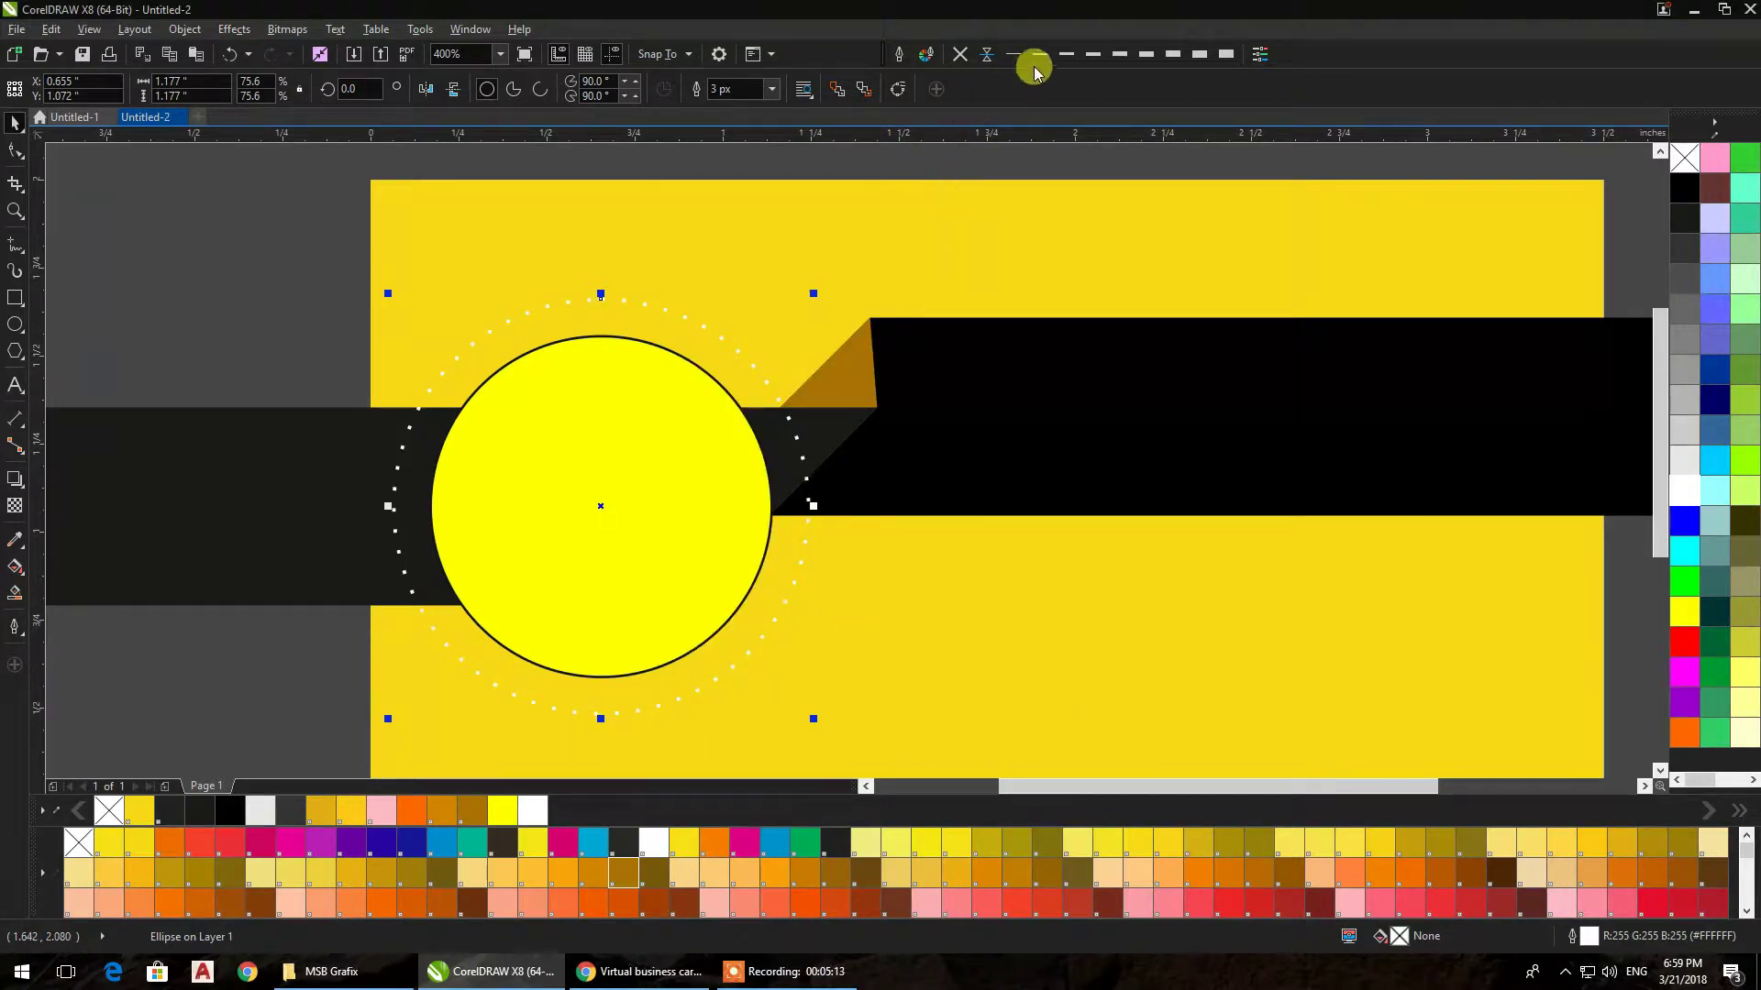
Set the outer circle's outline to 5 px wide with a short-dashed line style
click(1094, 60)
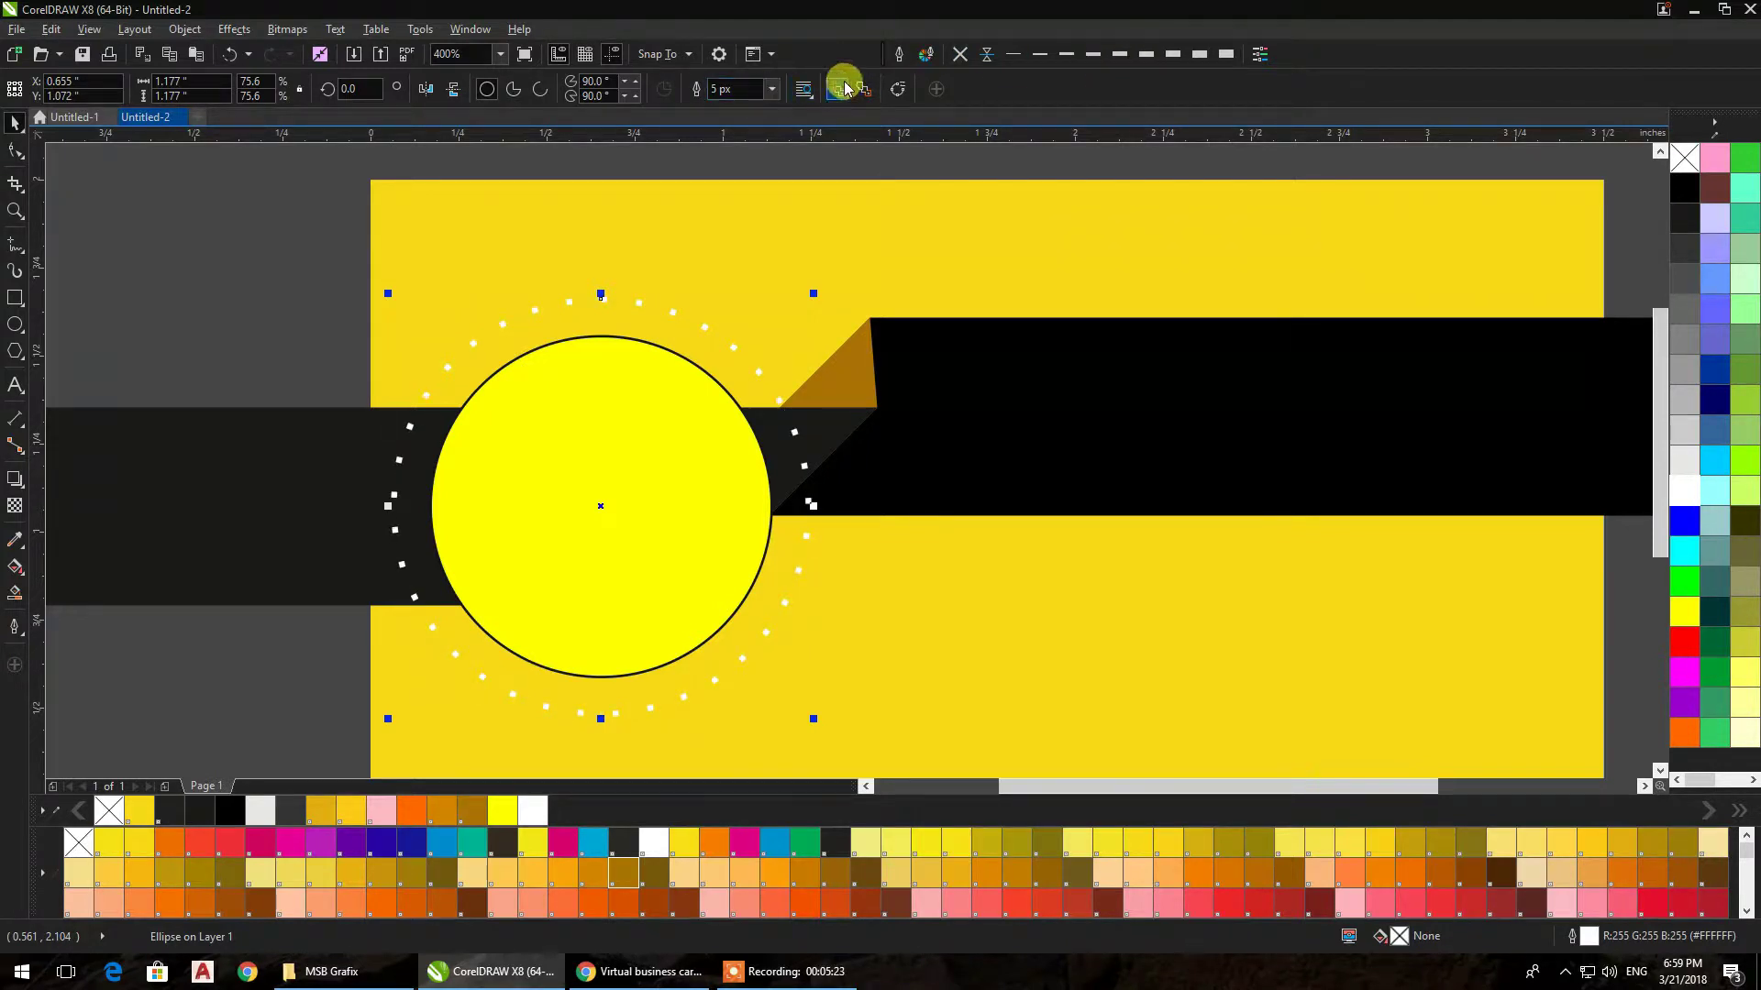
click(898, 53)
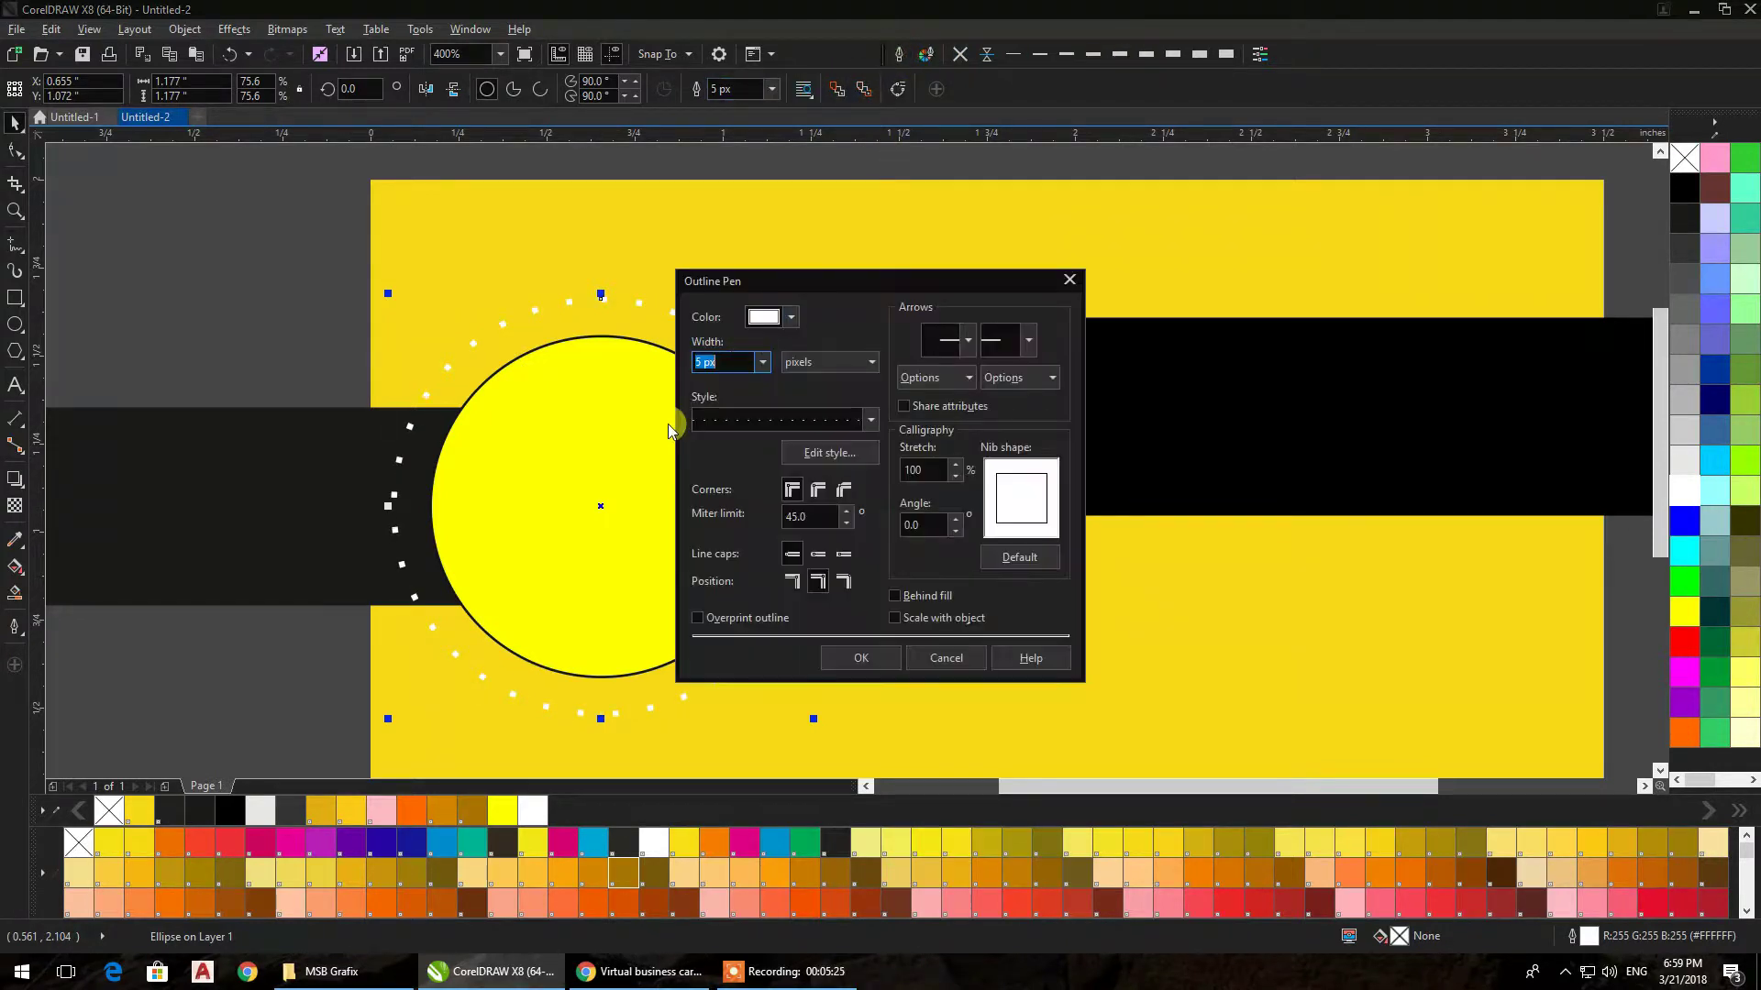
click(750, 422)
click(752, 520)
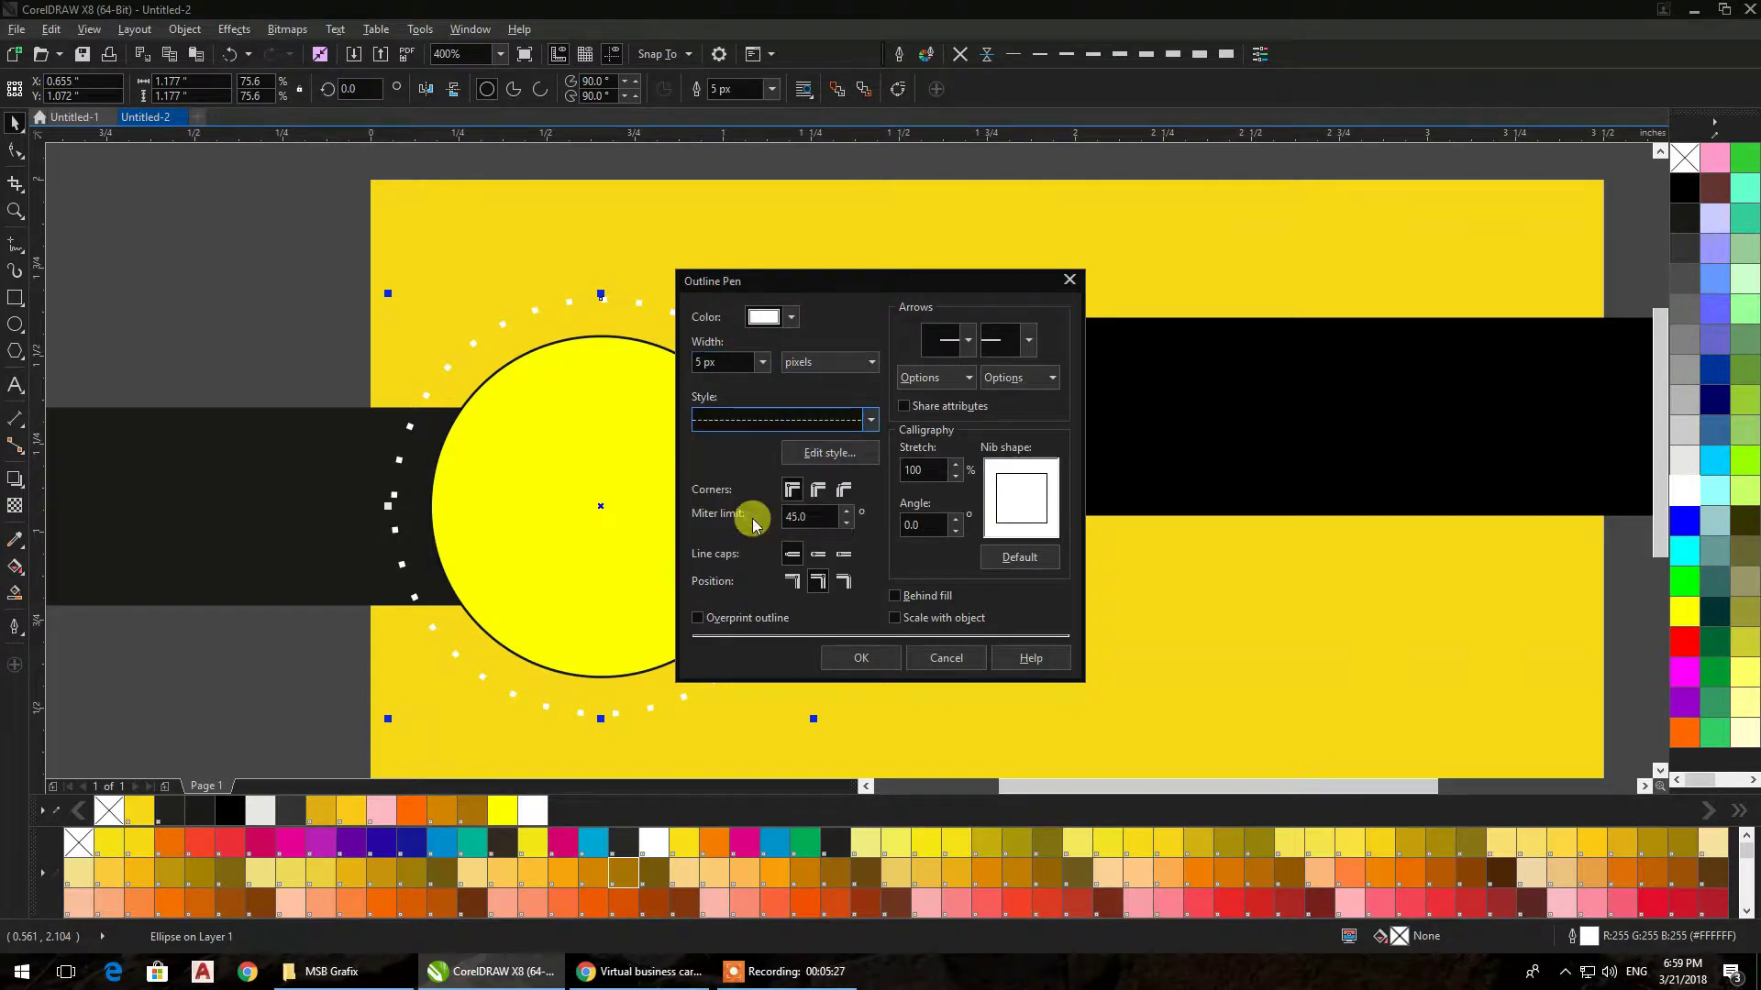
click(844, 658)
click(261, 231)
Change the inner circle's outline color to white
click(495, 376)
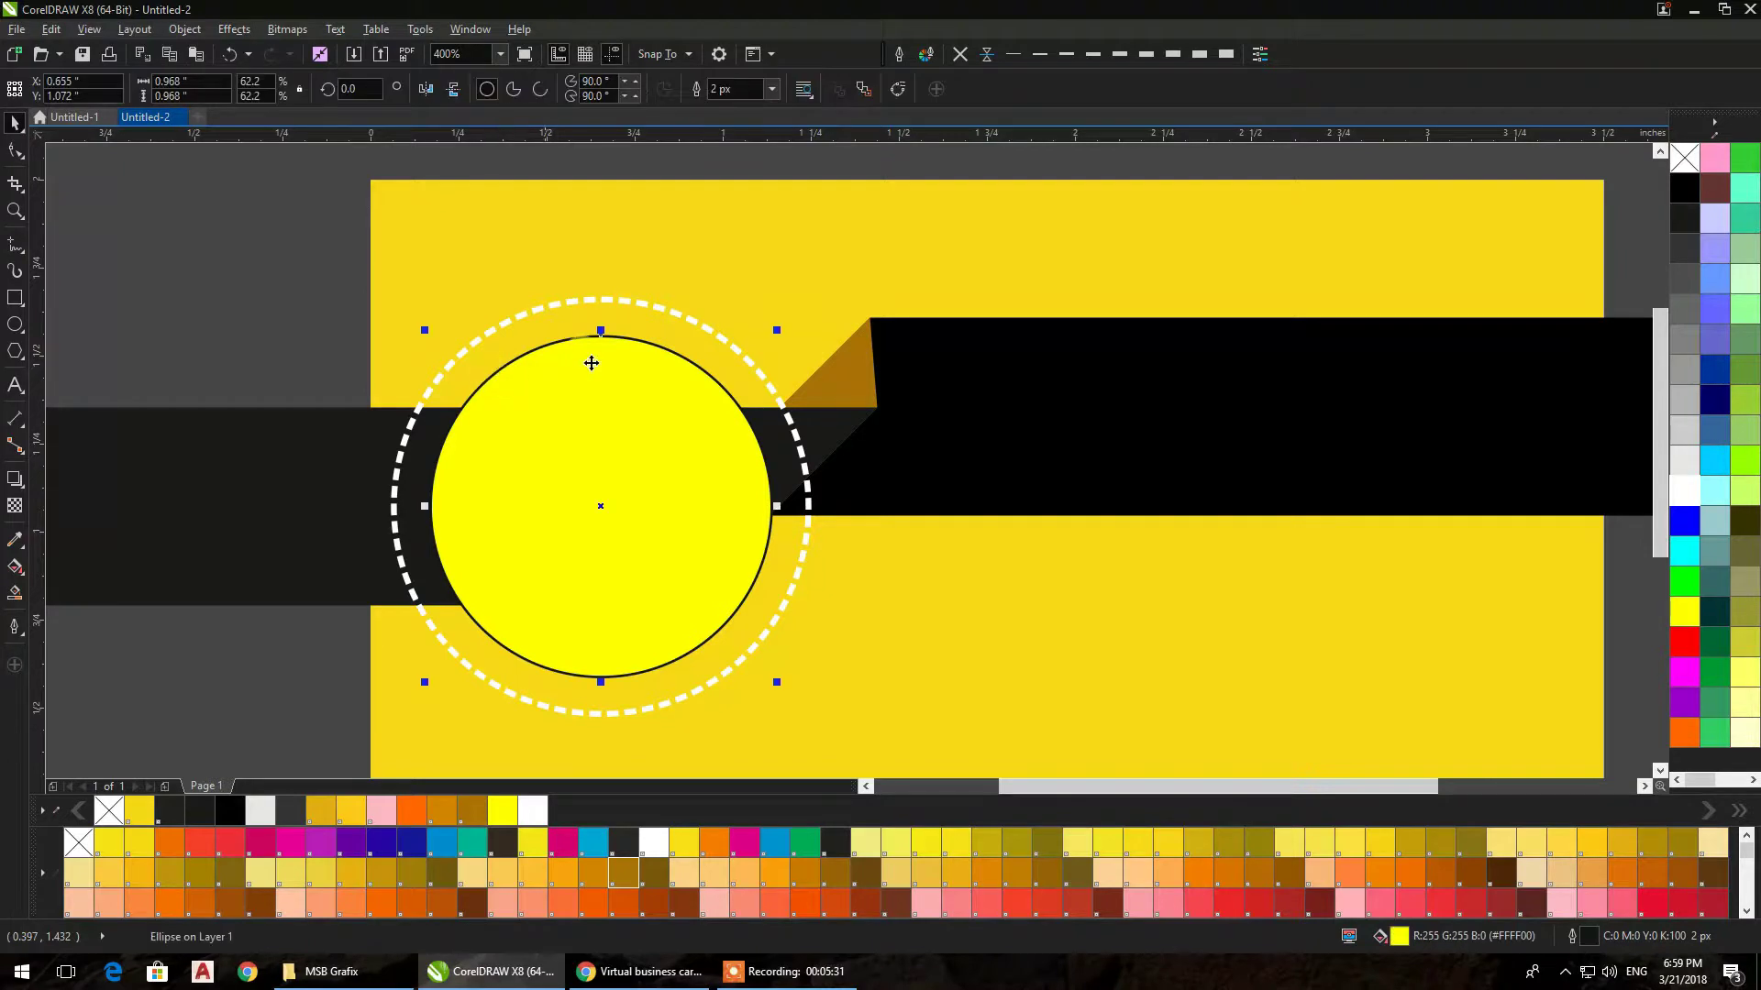
right_click(1685, 491)
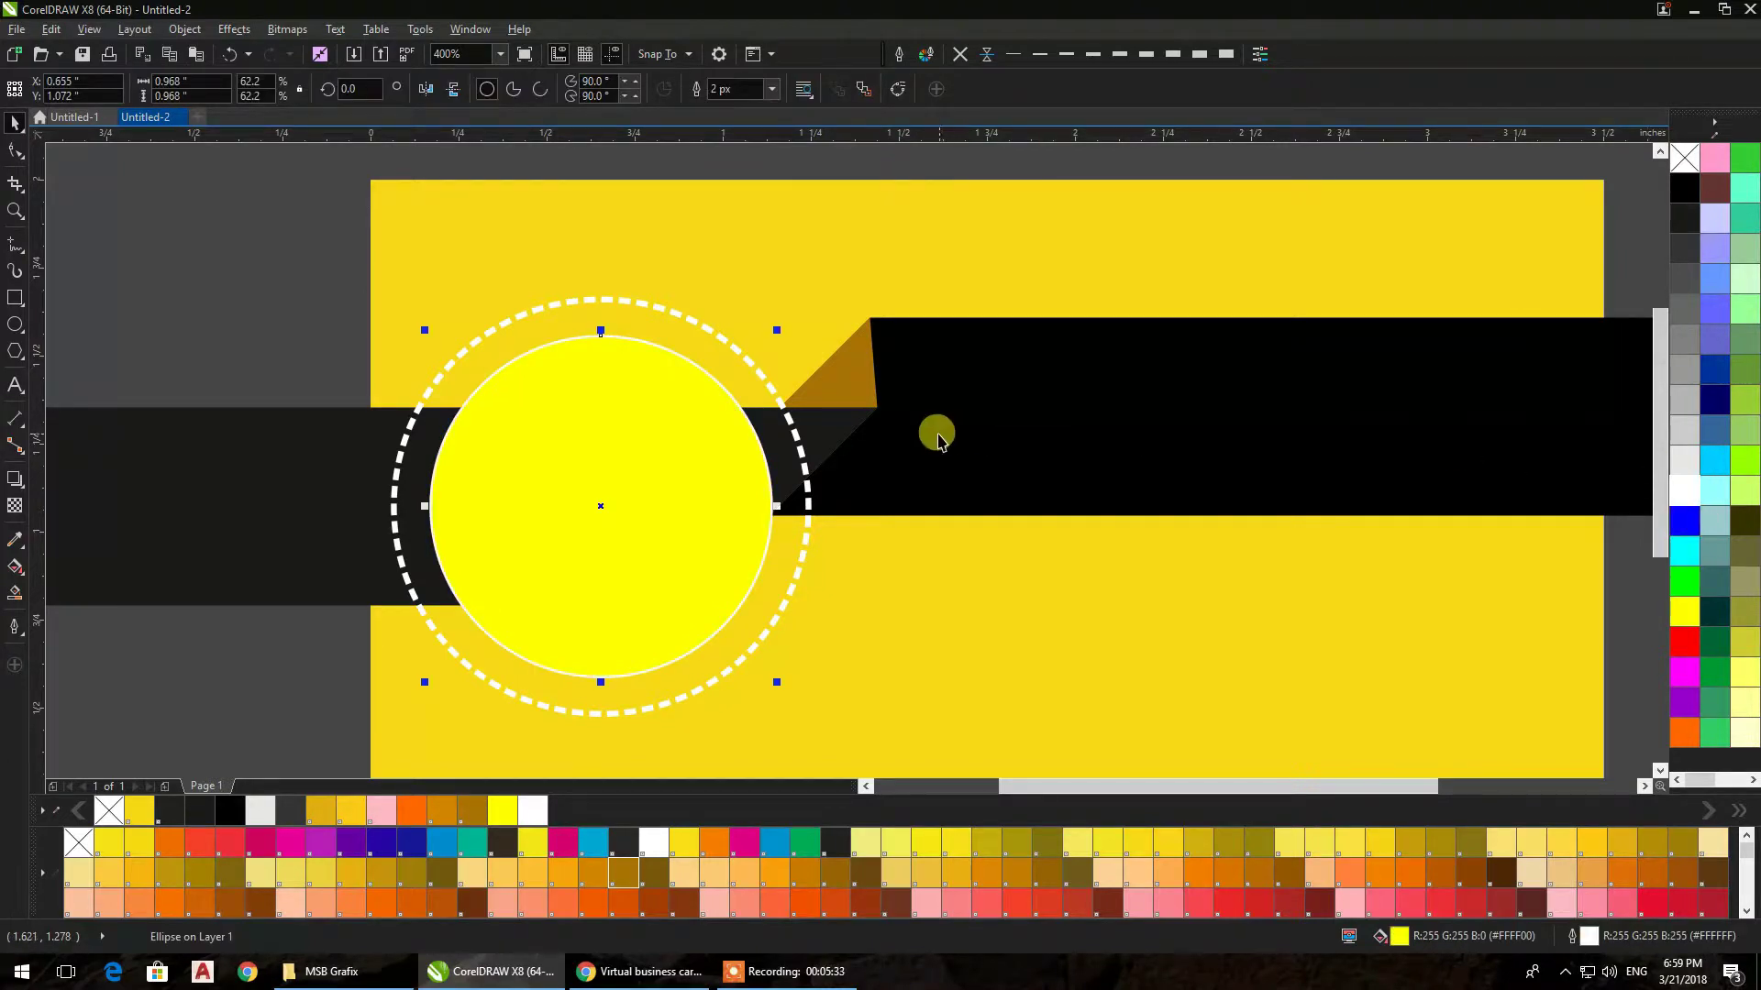
click(117, 296)
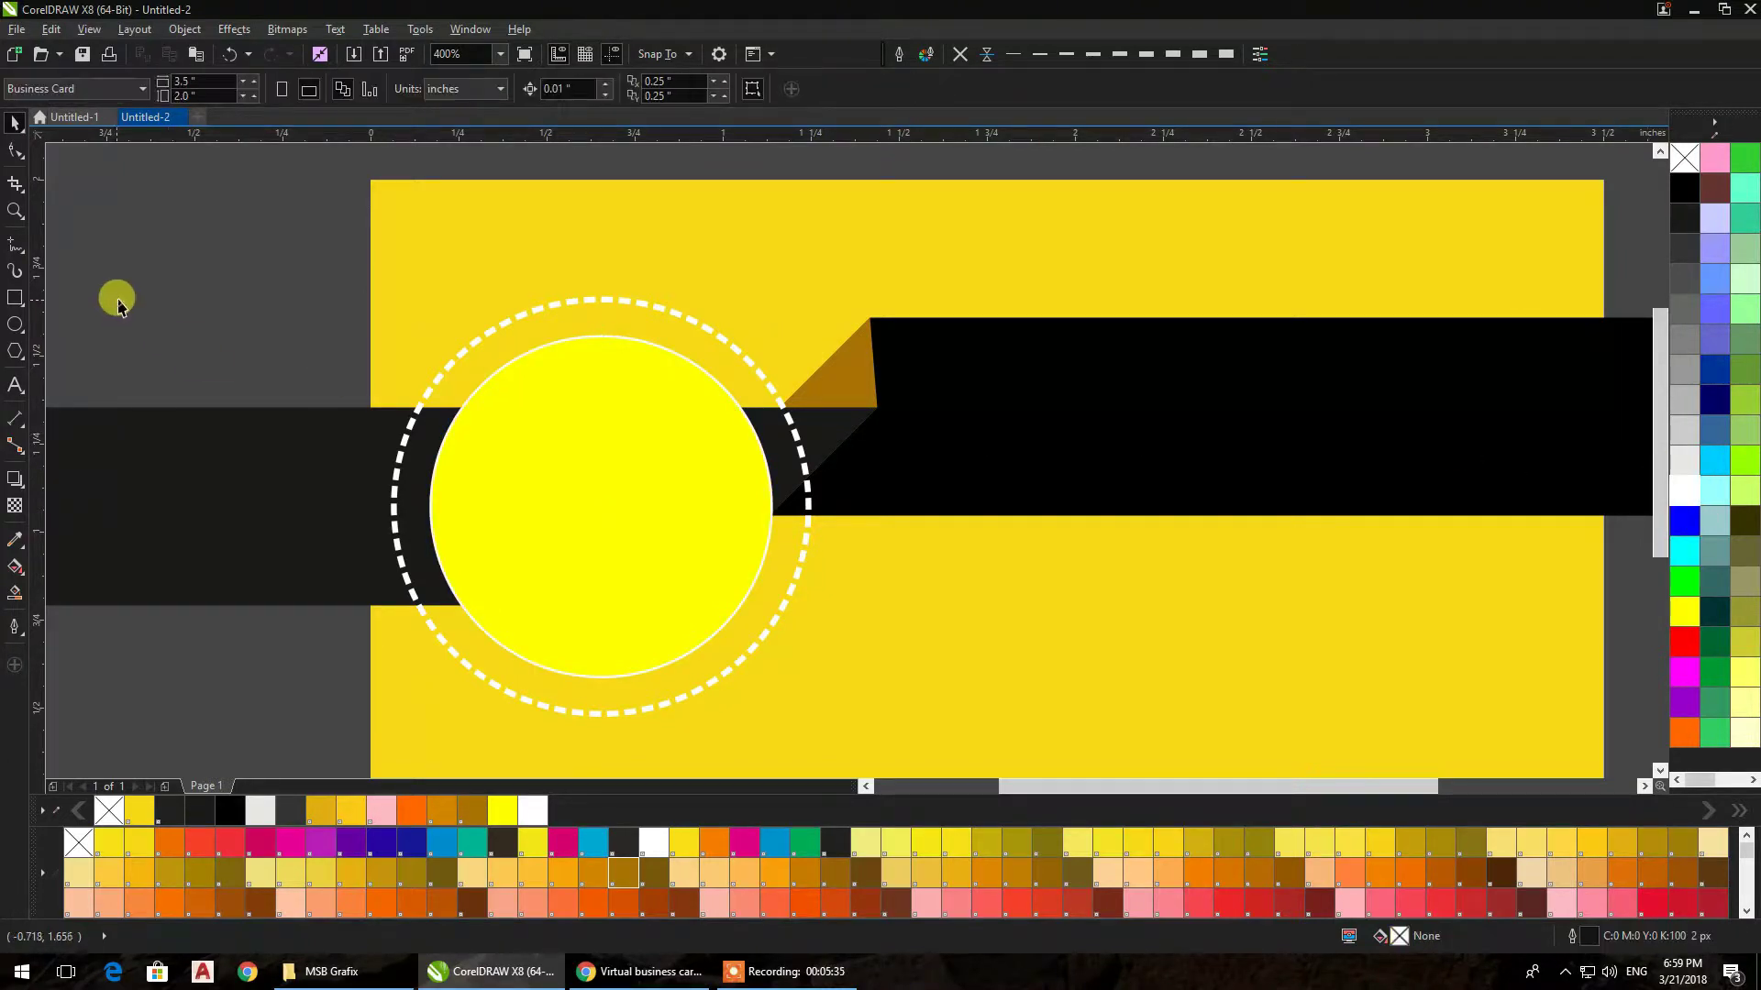
Import the photo 51499bc65226e and move it to the right of the circles
right_click(235, 242)
click(270, 321)
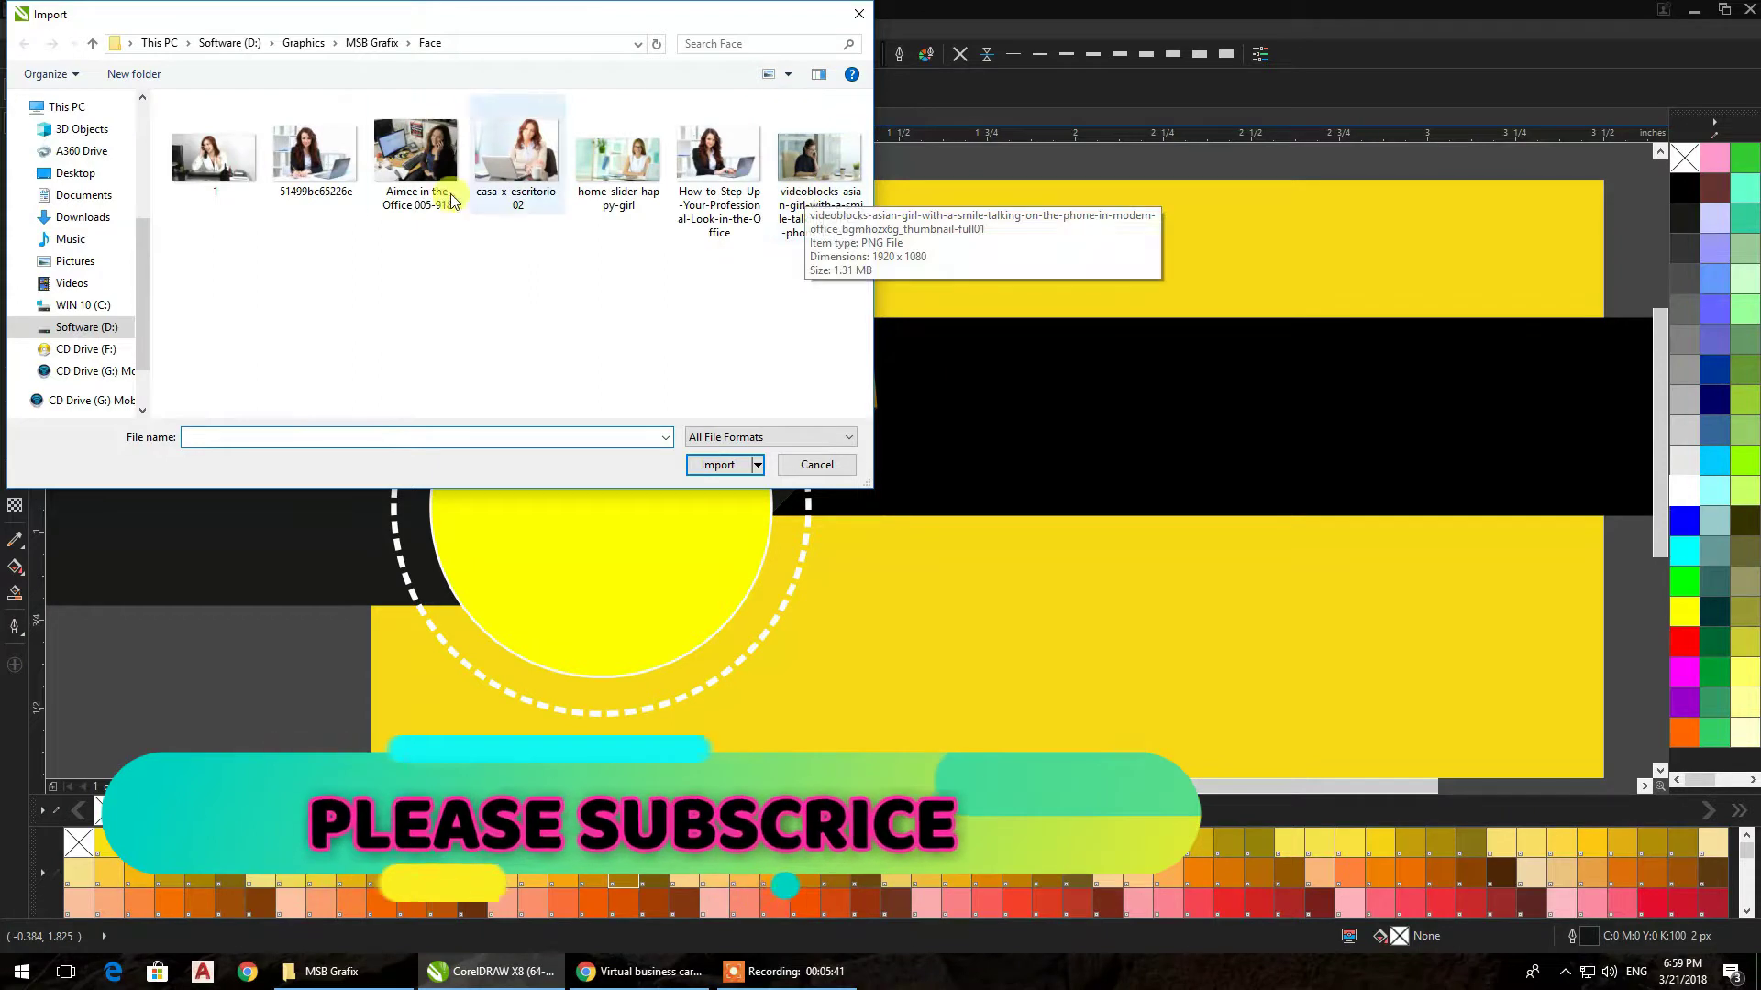
click(315, 154)
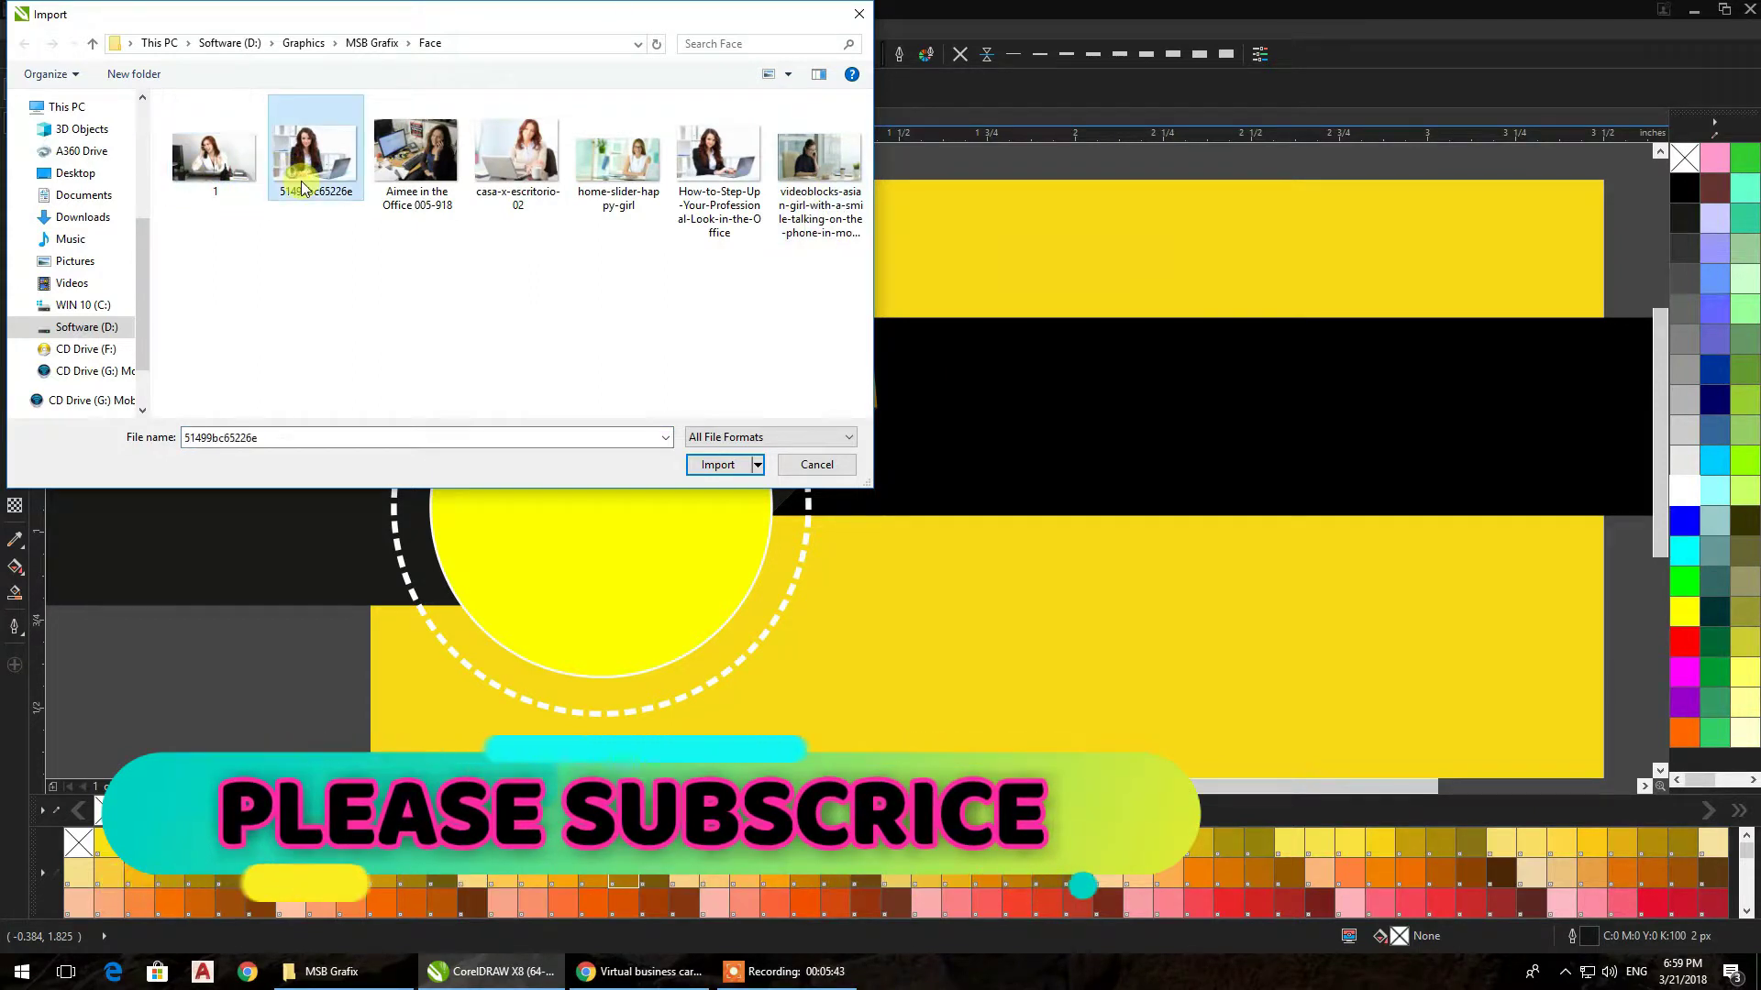
click(701, 466)
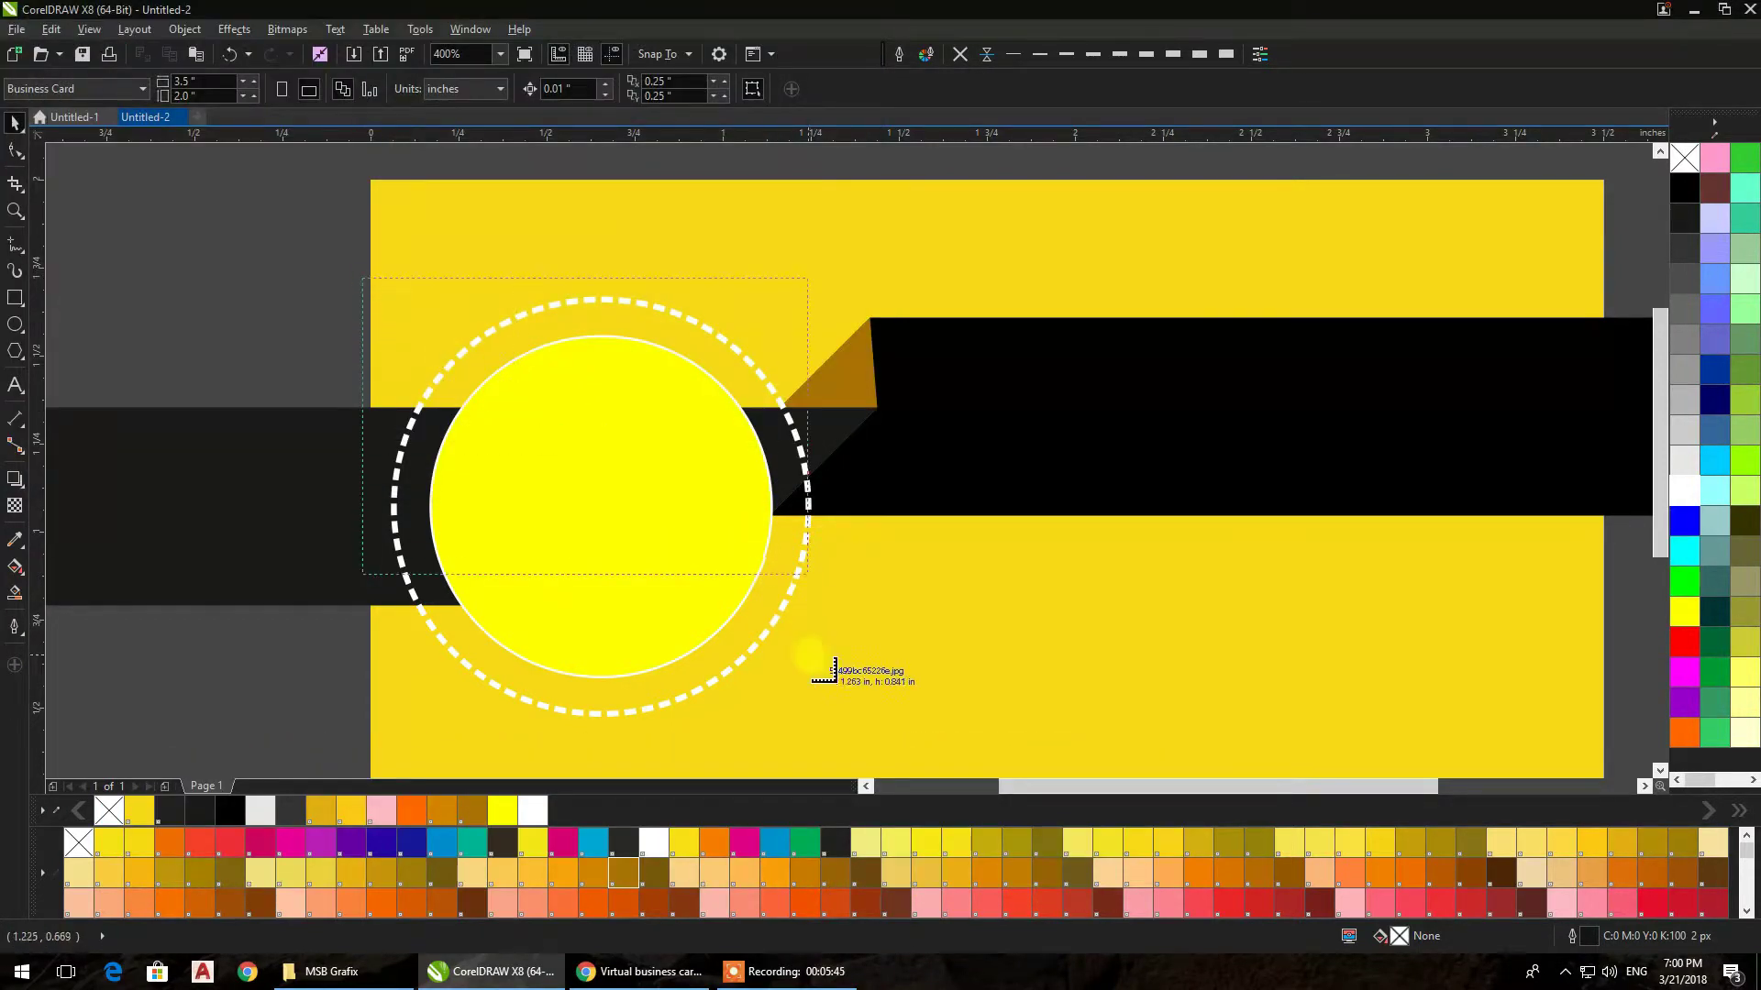
key(Return)
drag(779, 464, 1246, 441)
PowerClip the imported photo inside the inner circle
right_click(1254, 429)
click(1286, 441)
click(649, 460)
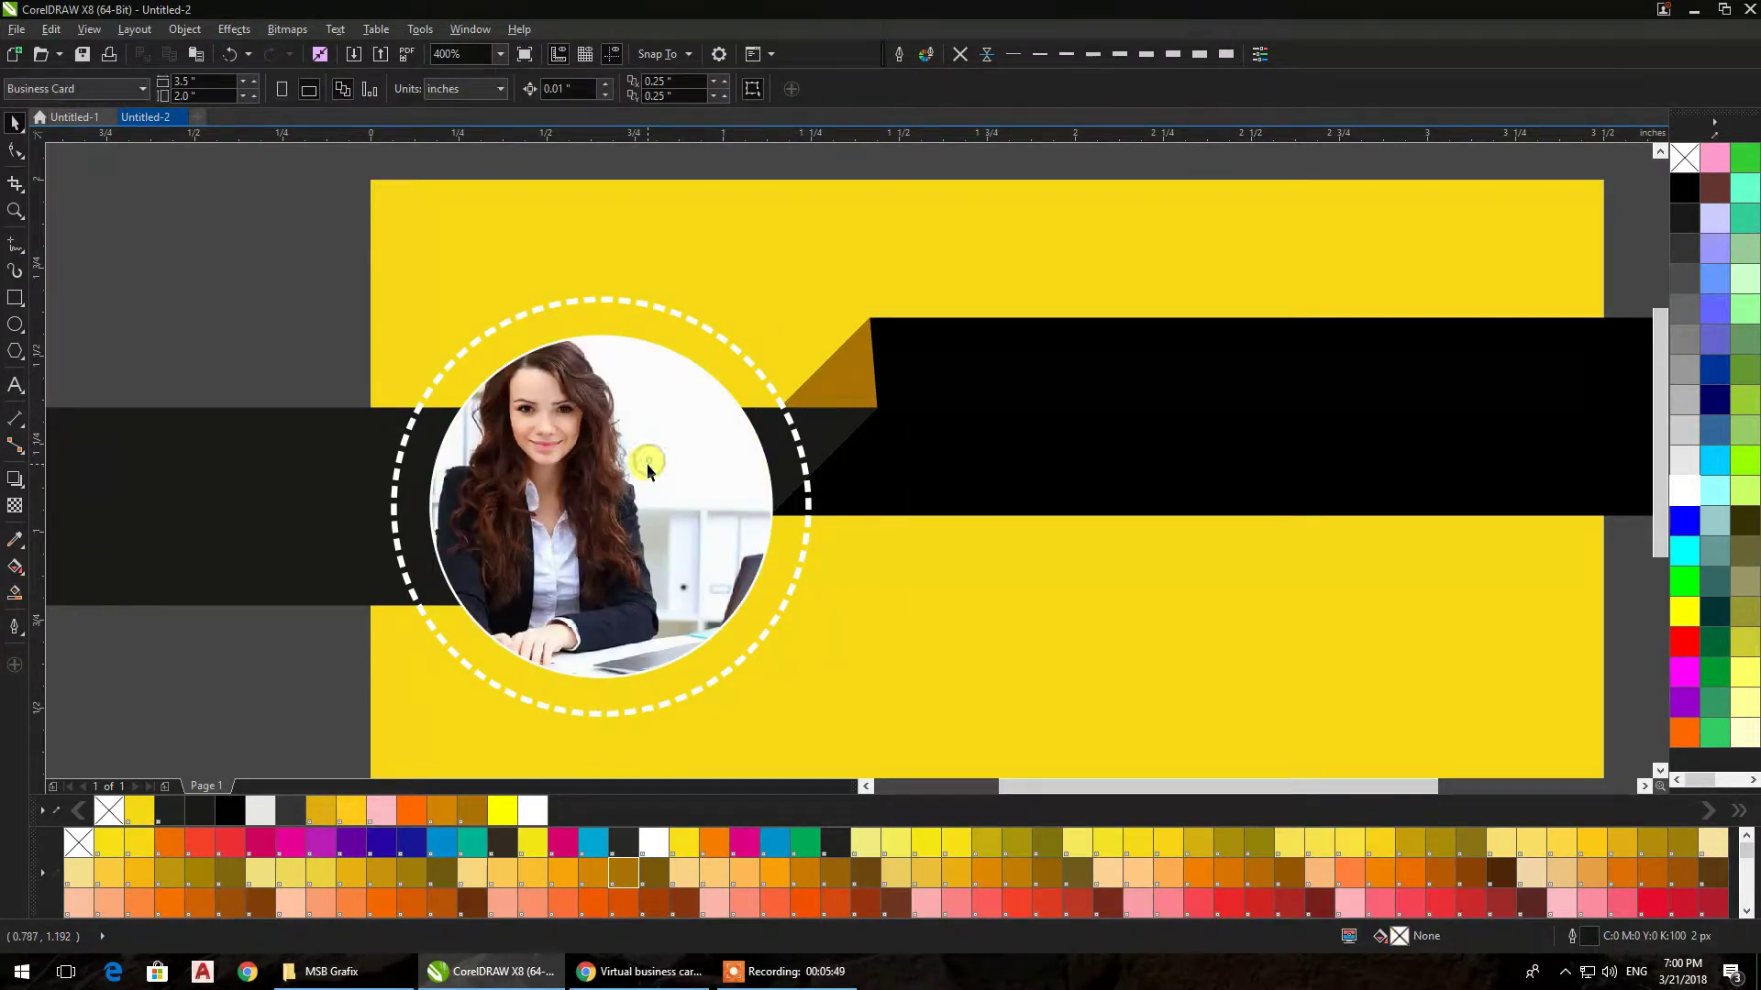
Edit the PowerClip contents, scale the photo down to about 1.47 in wide, and finish editing
double_click(619, 470)
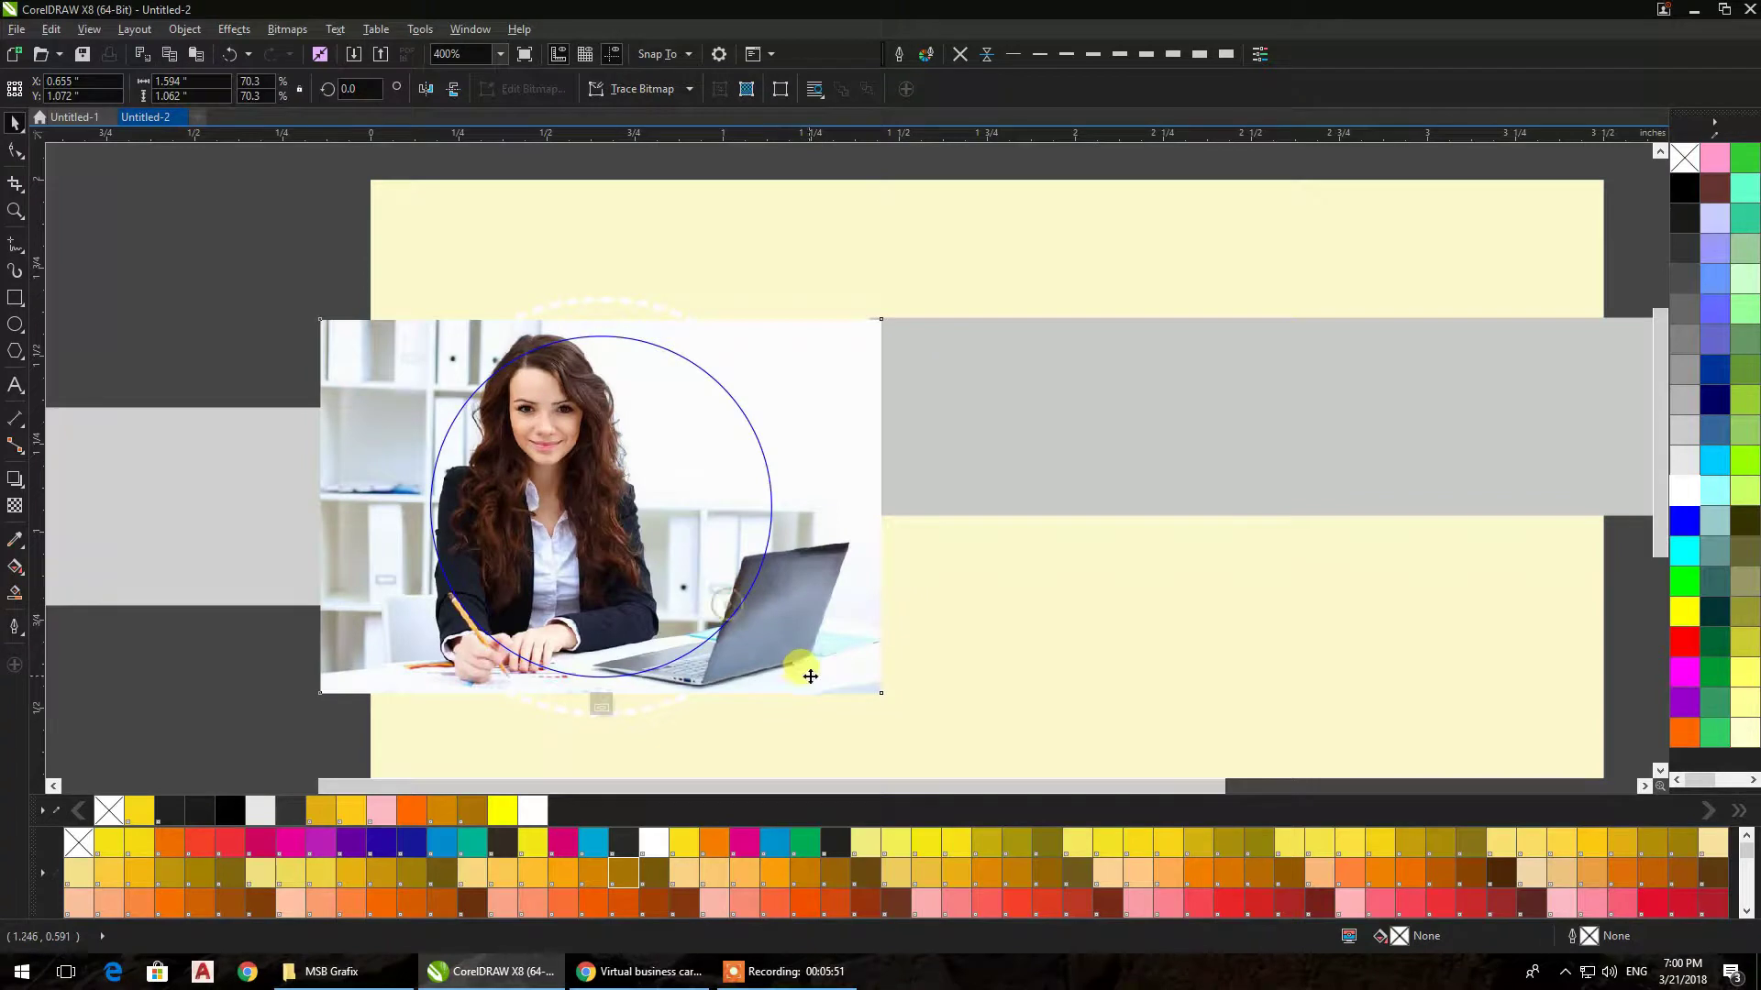
click(239, 294)
click(338, 344)
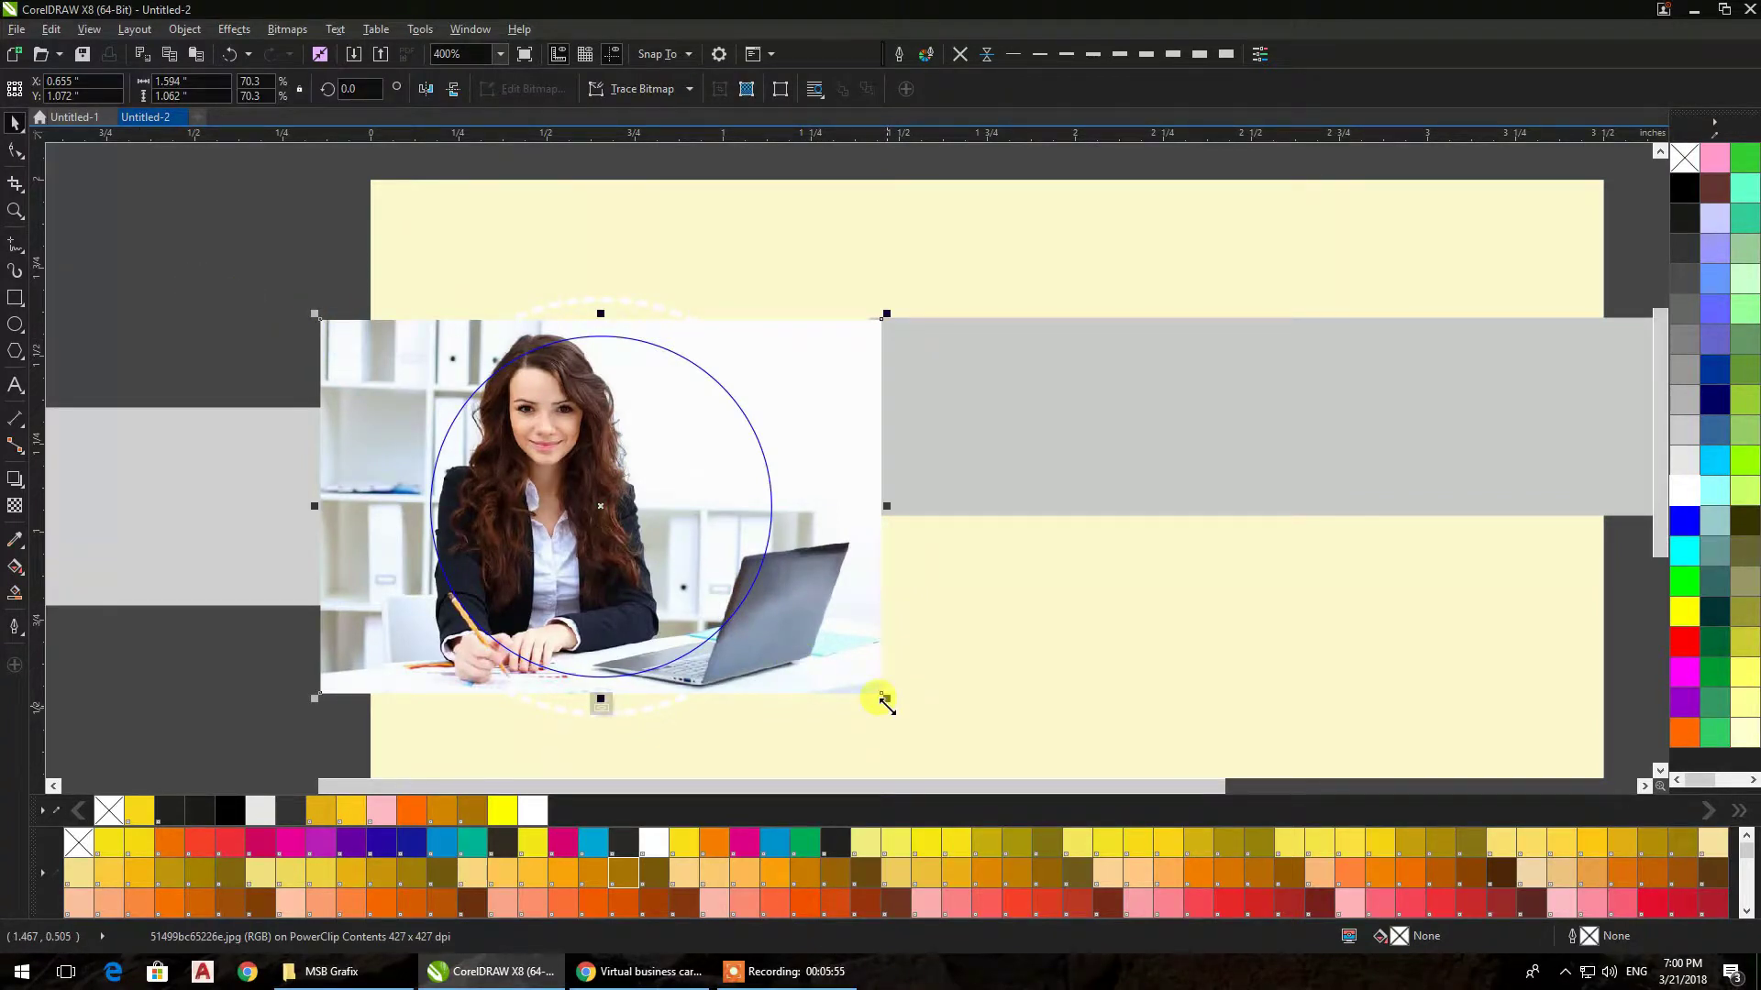
drag(886, 706, 867, 704)
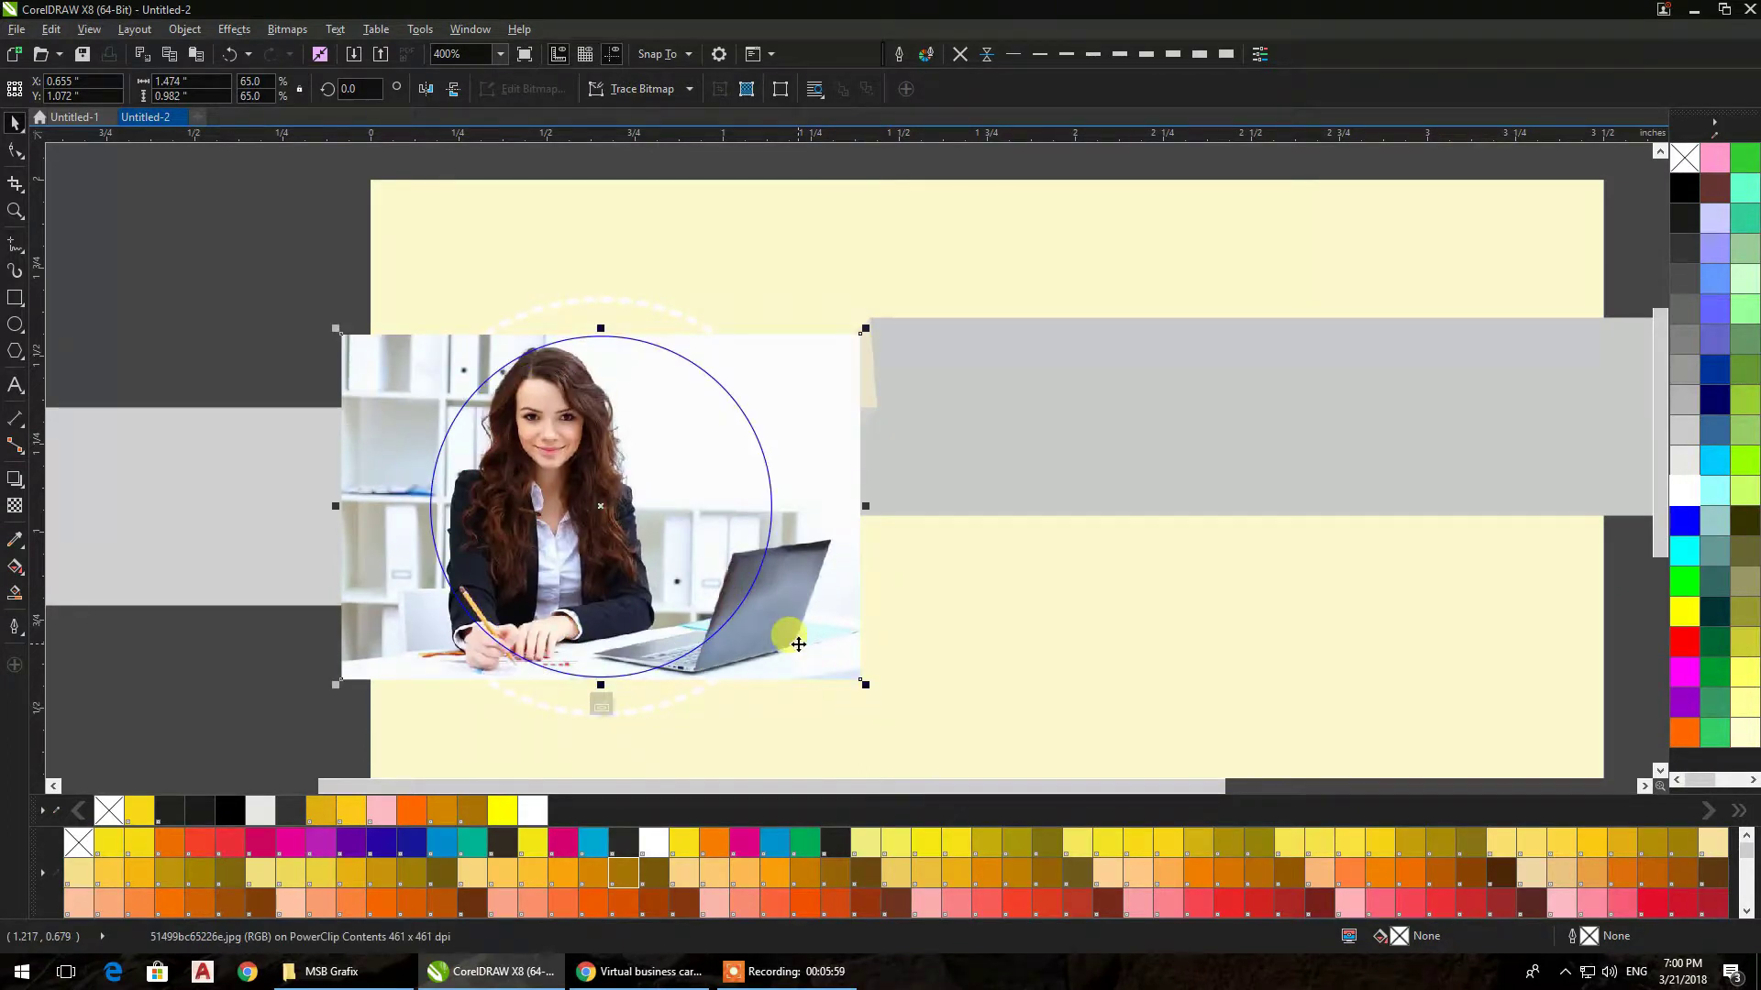
click(206, 265)
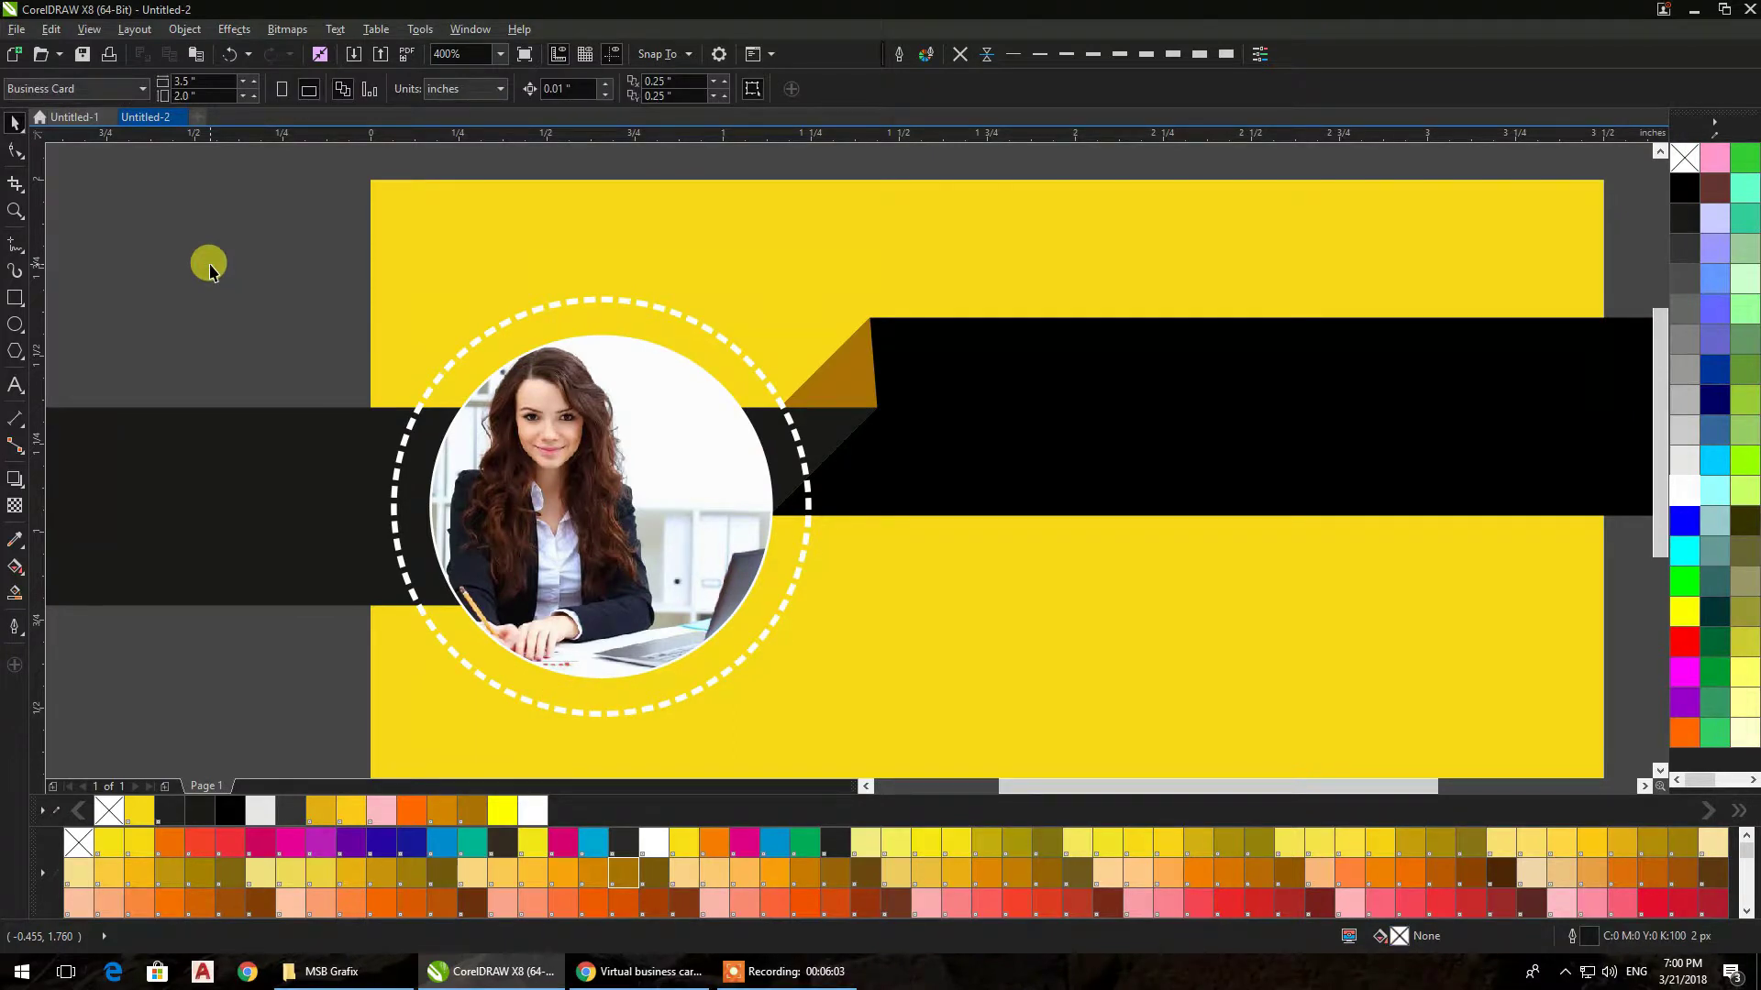
Nudge the grouped folded ribbon right to X 1.72 in so its fold clears the dashed circle
scroll(225, 267, down, 1)
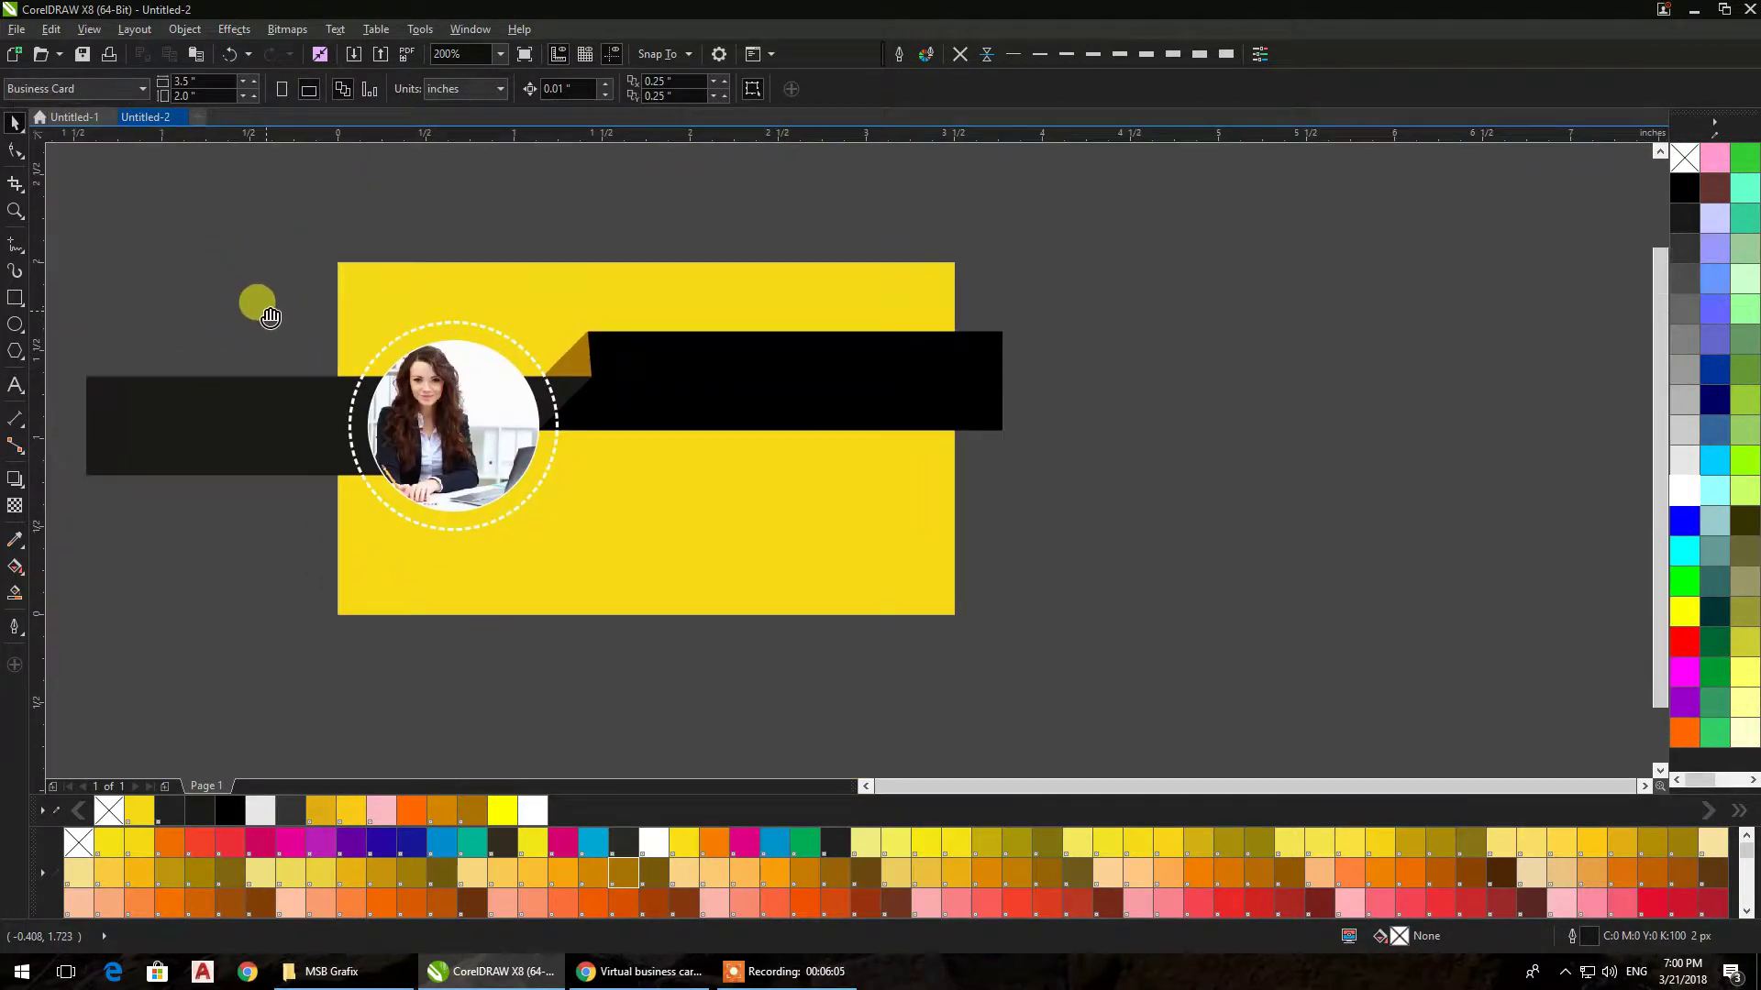
click(264, 385)
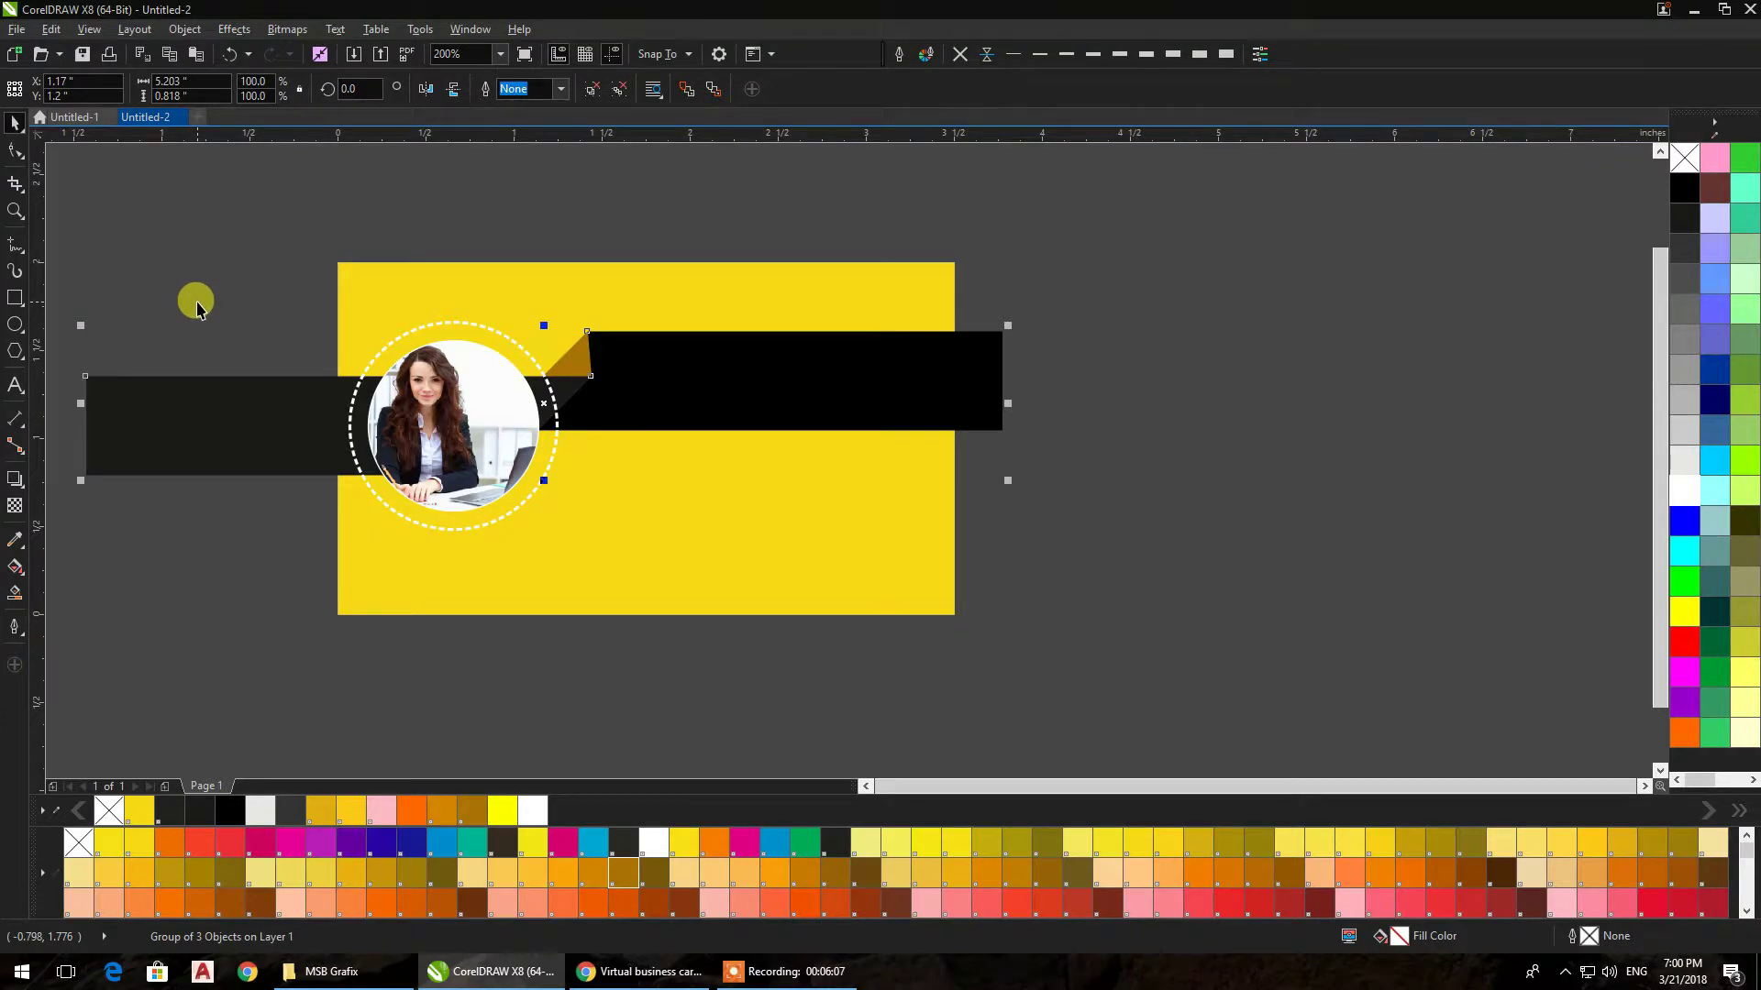
key(Right)
key(Right)
key(Right)
key(Right)
key(Right)
key(Right)
key(Right)
key(Right)
key(Right)
key(Right)
key(Right)
key(Right)
key(Right)
key(Right)
key(Right)
key(Right)
key(Right)
key(Right)
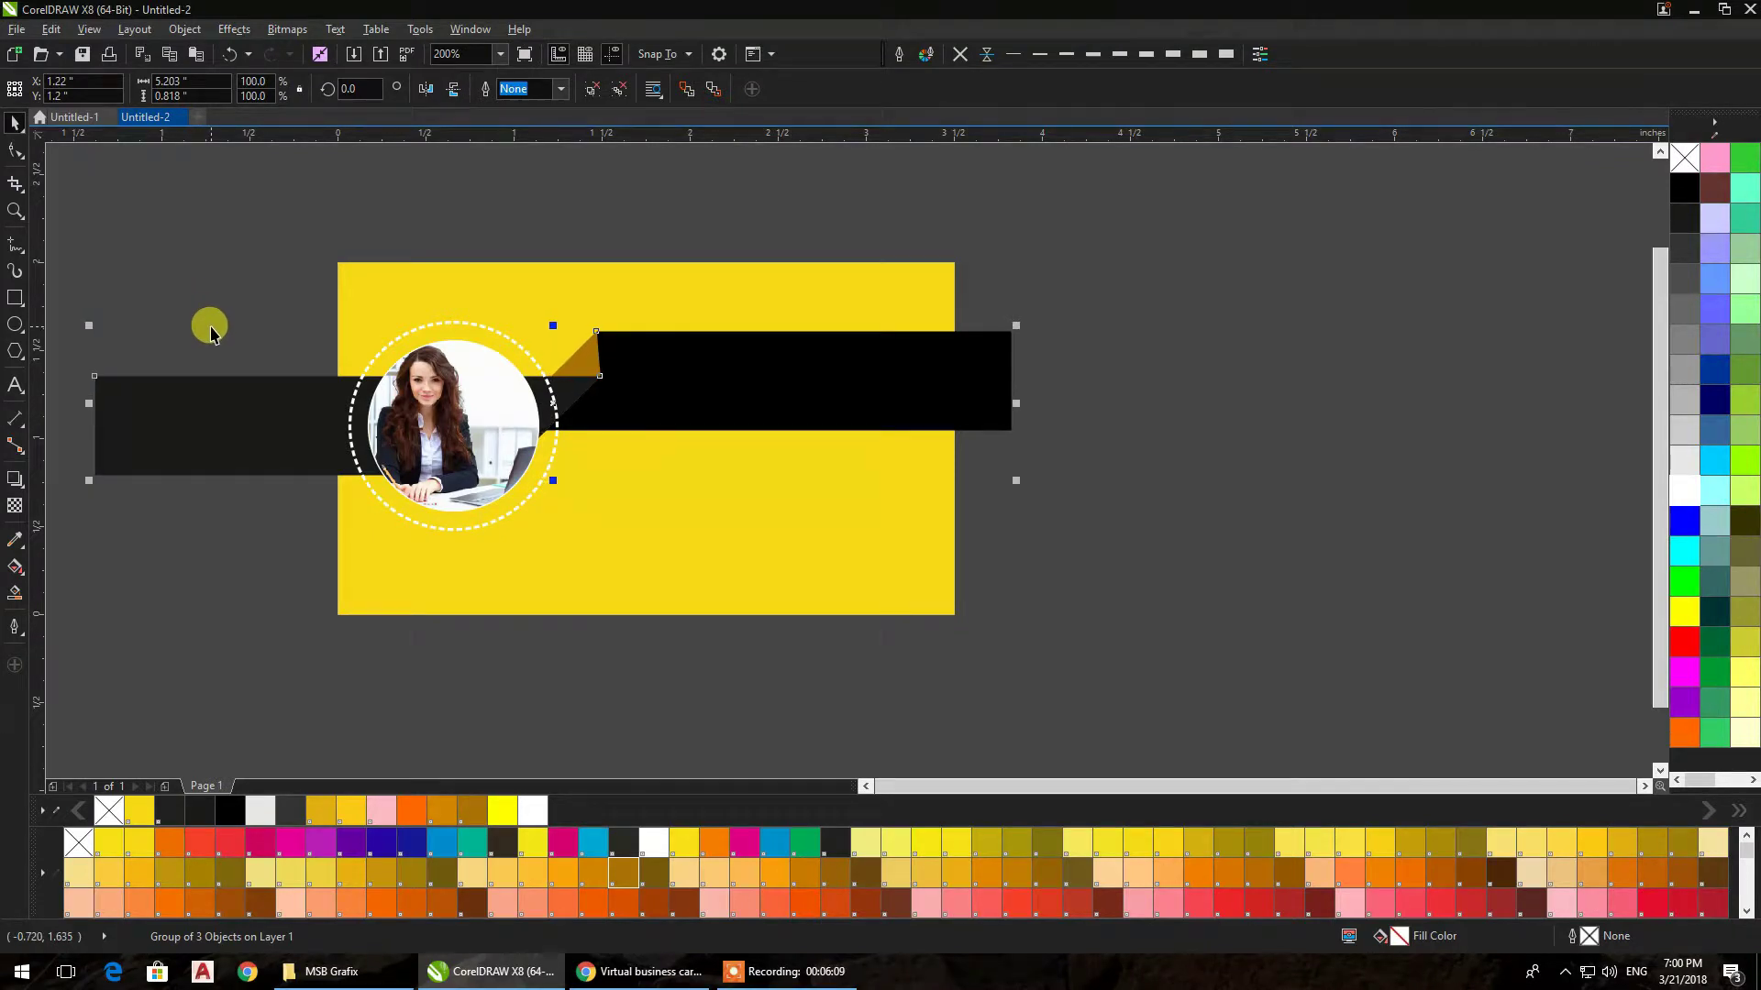
key(Right)
key(Right)
key(Right)
key(Right)
key(Right)
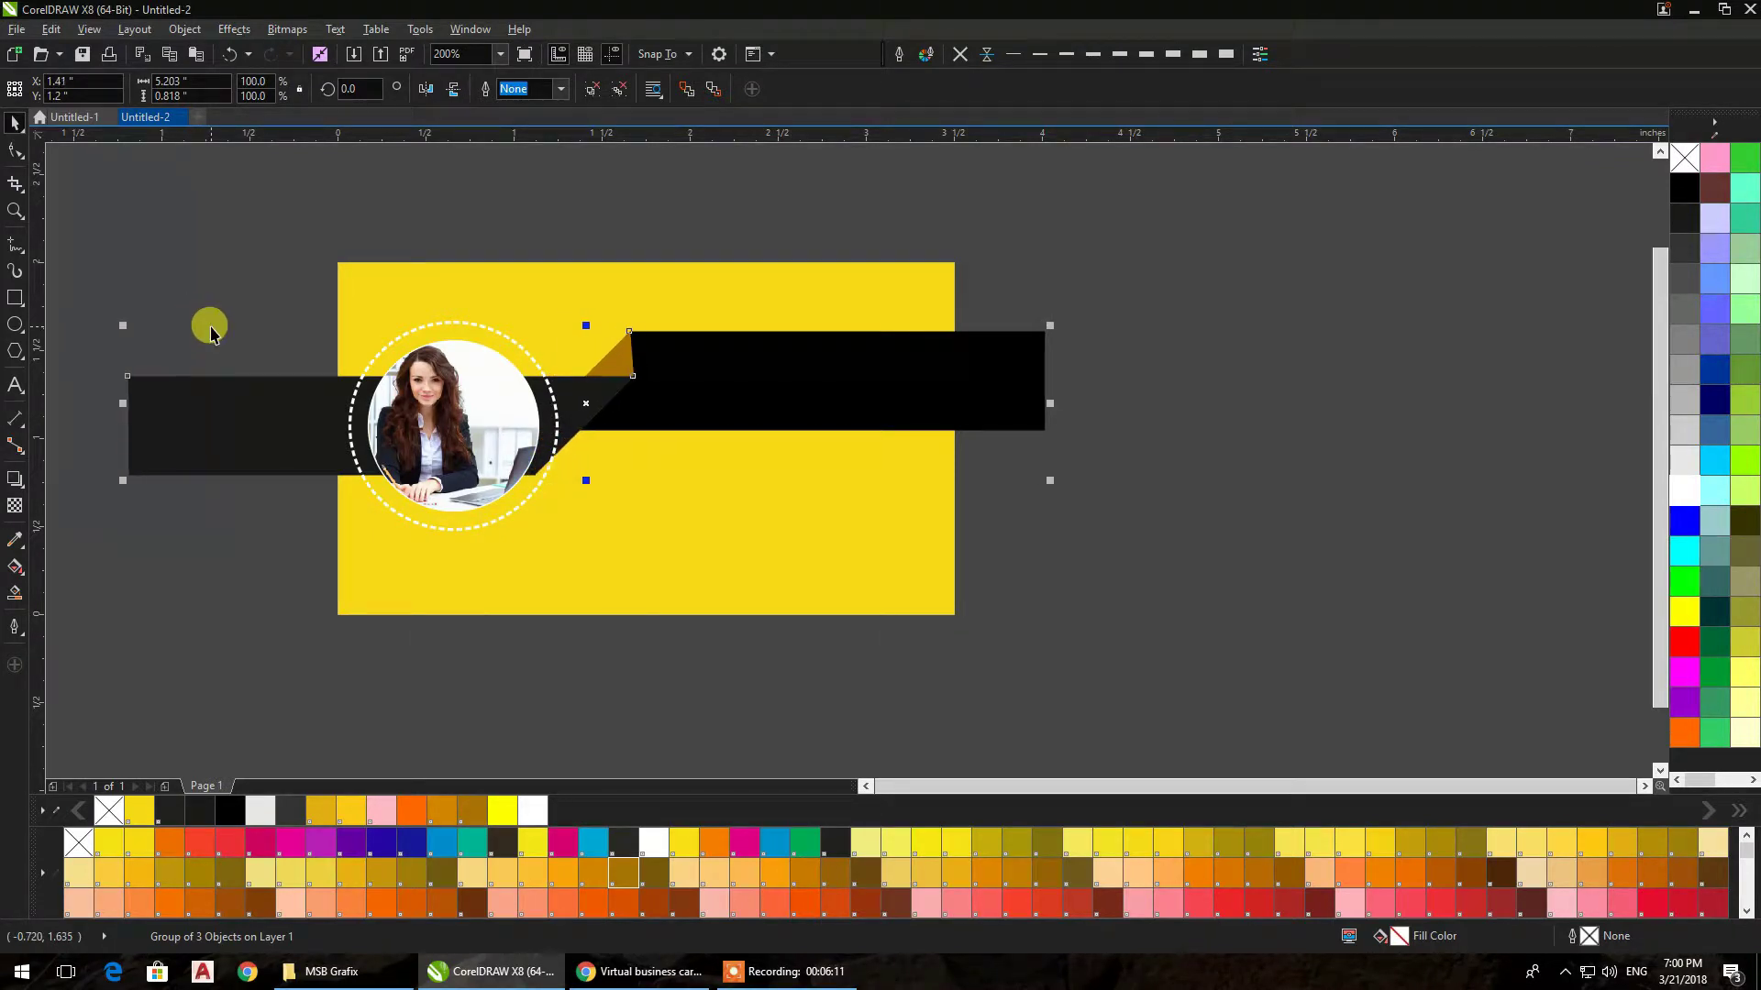
key(Right)
key(Right)
key(Right)
key(Right)
key(Right)
key(Right)
key(Right)
key(Right)
key(Right)
key(Right)
key(Right)
key(Right)
key(Right)
key(Right)
key(Right)
key(Right)
key(Right)
key(Right)
key(Right)
key(Right)
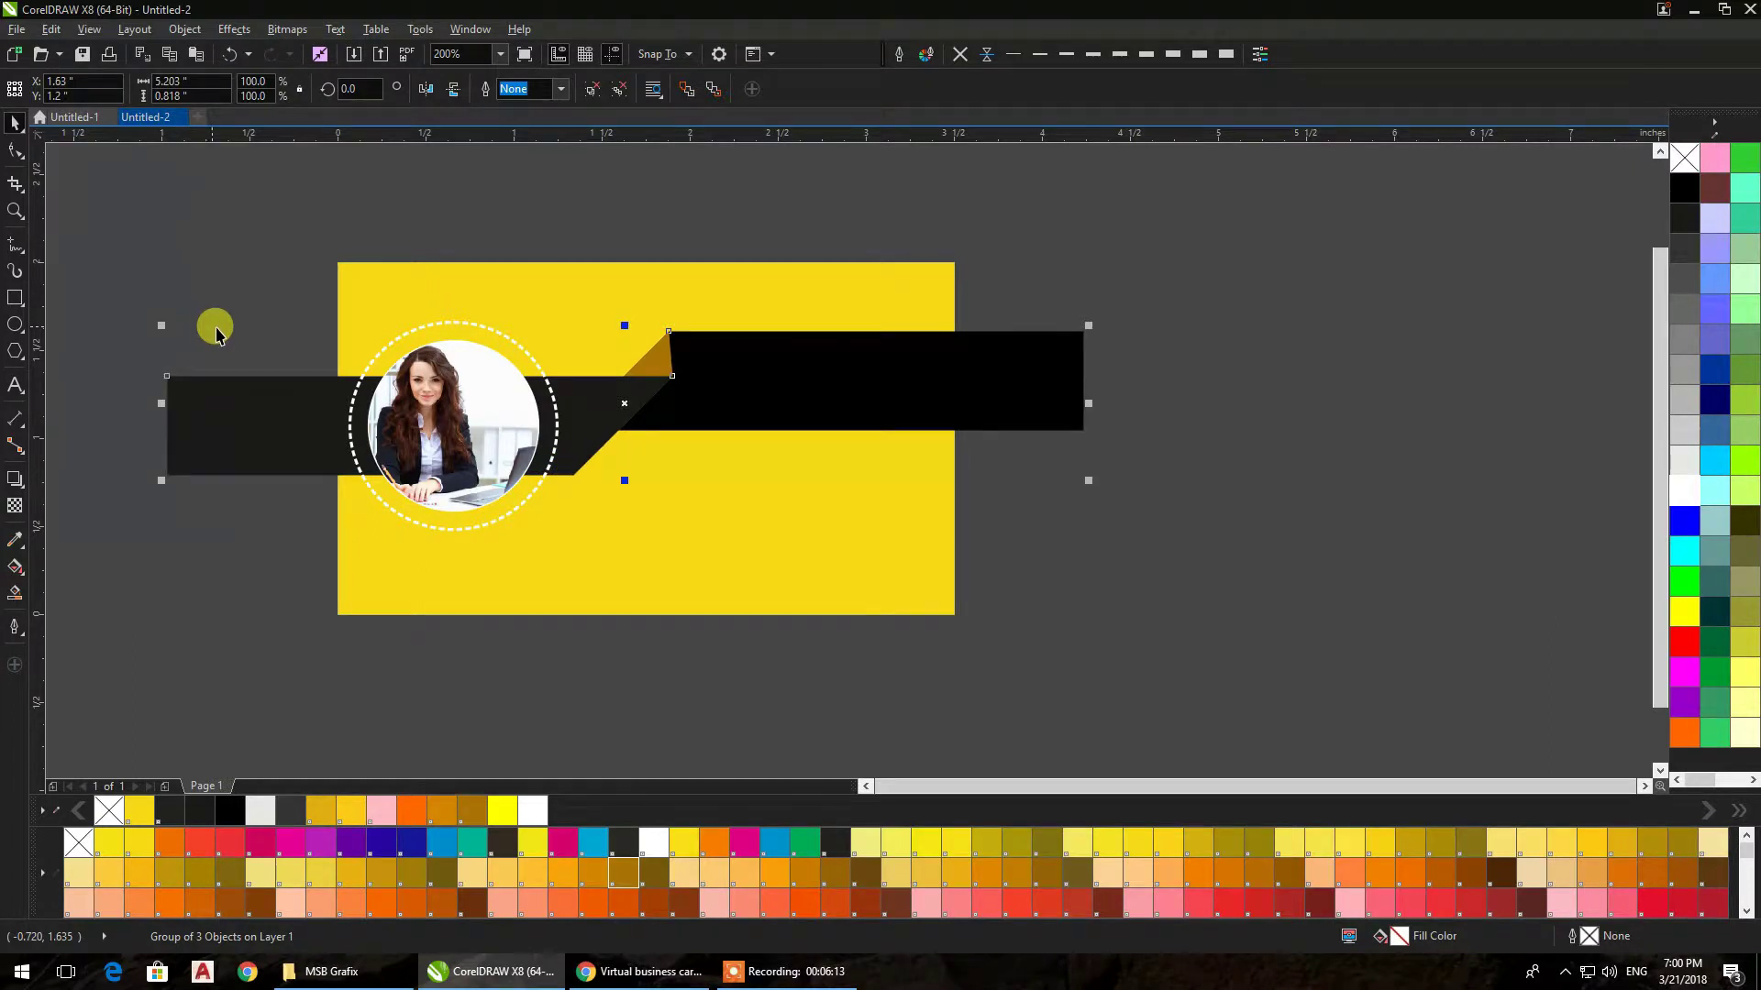
click(252, 304)
click(706, 357)
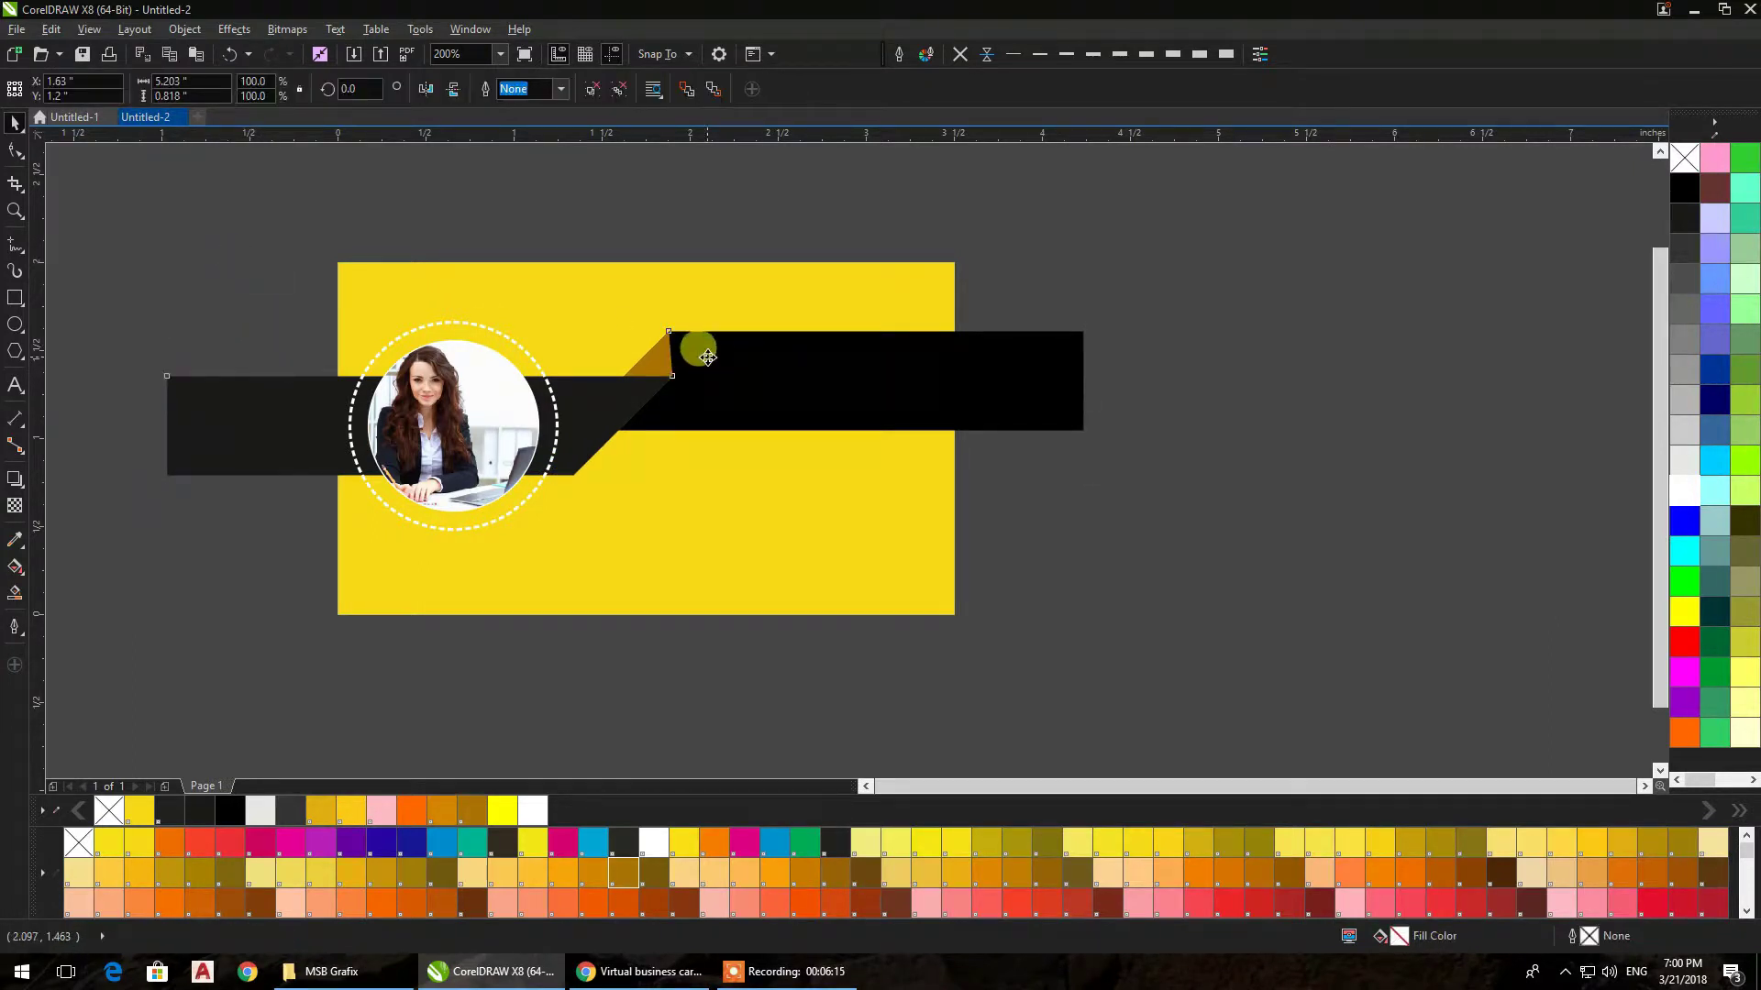
key(Right)
key(Right)
key(Right)
key(Right)
key(Right)
key(Right)
key(Right)
key(Right)
key(Right)
key(Right)
key(Right)
key(Right)
key(Right)
key(Right)
key(Right)
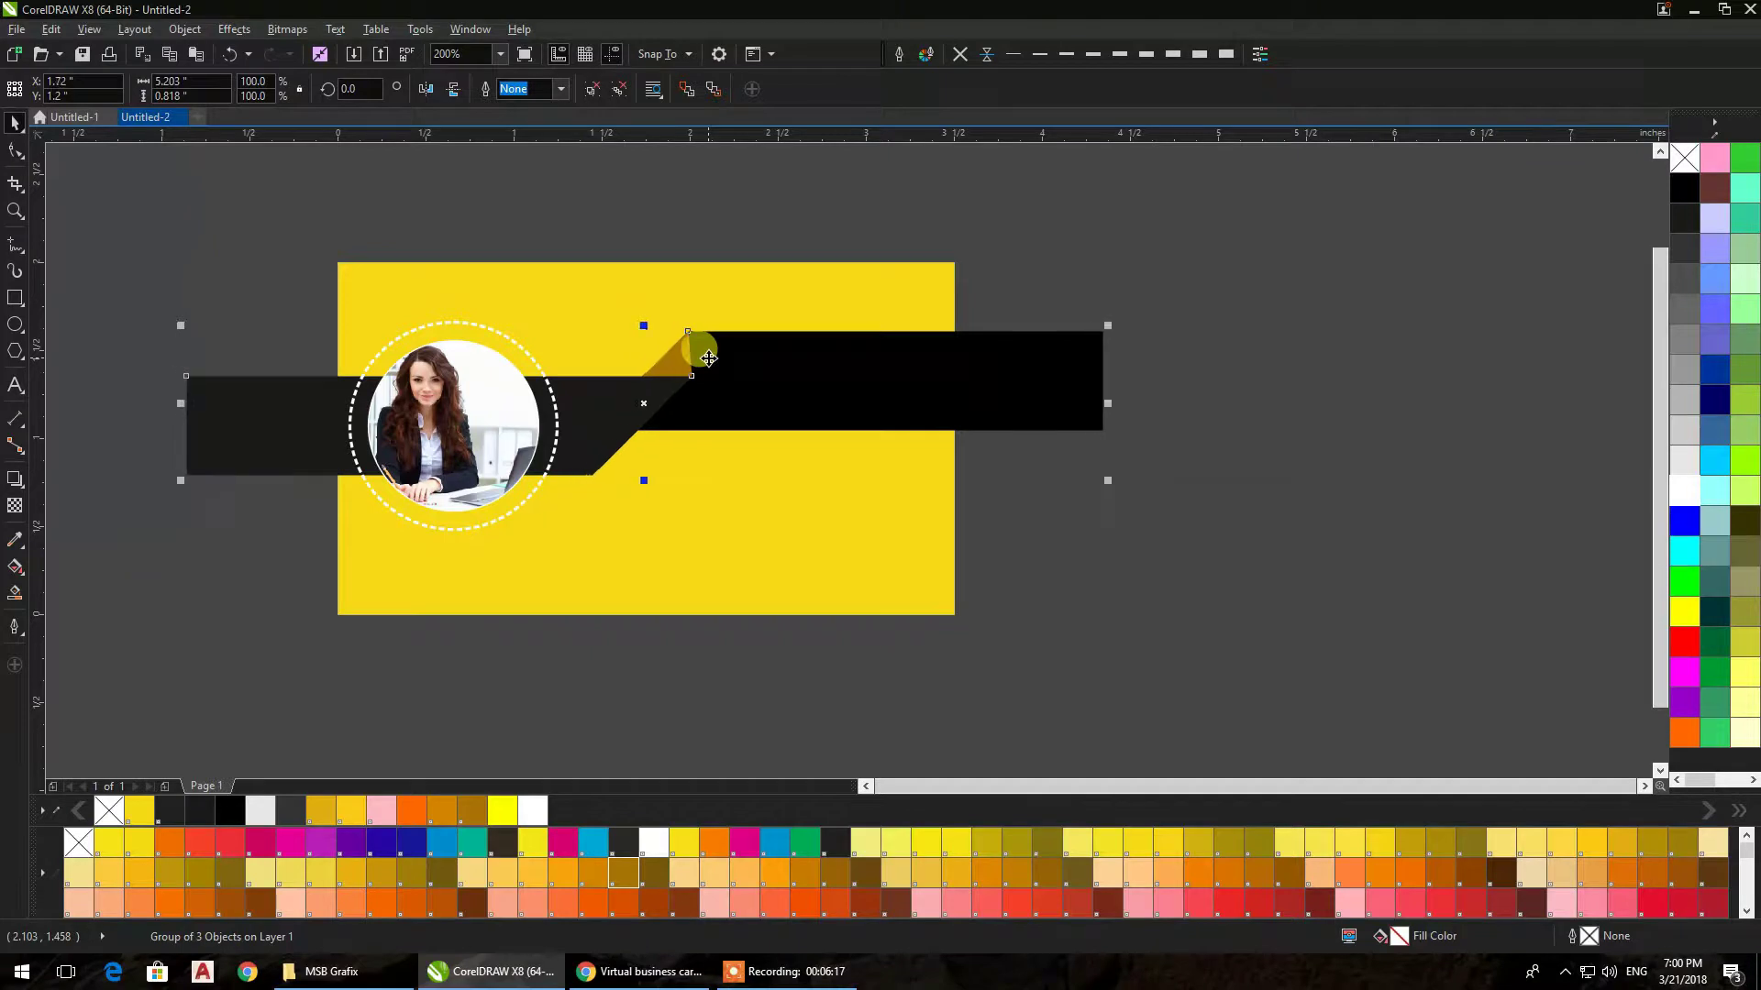
Group the portrait photo circle with its dashed ring
click(244, 280)
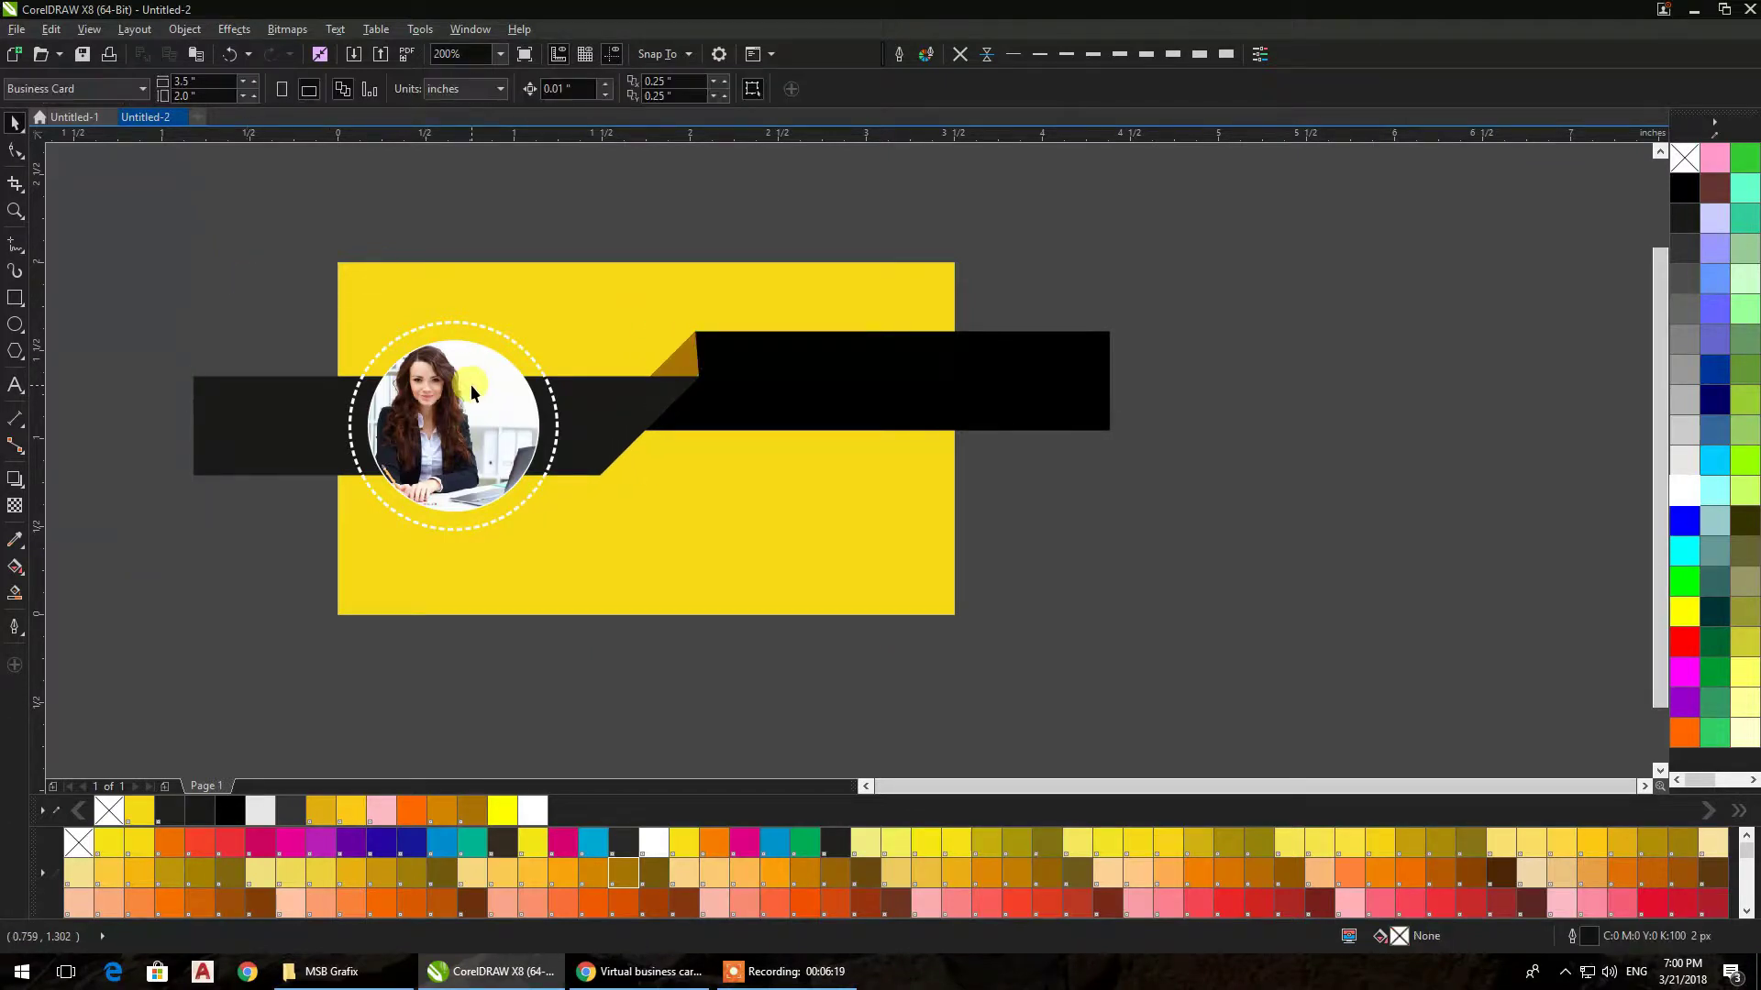
click(470, 383)
click(229, 204)
drag(228, 204, 616, 574)
key(ctrl+g)
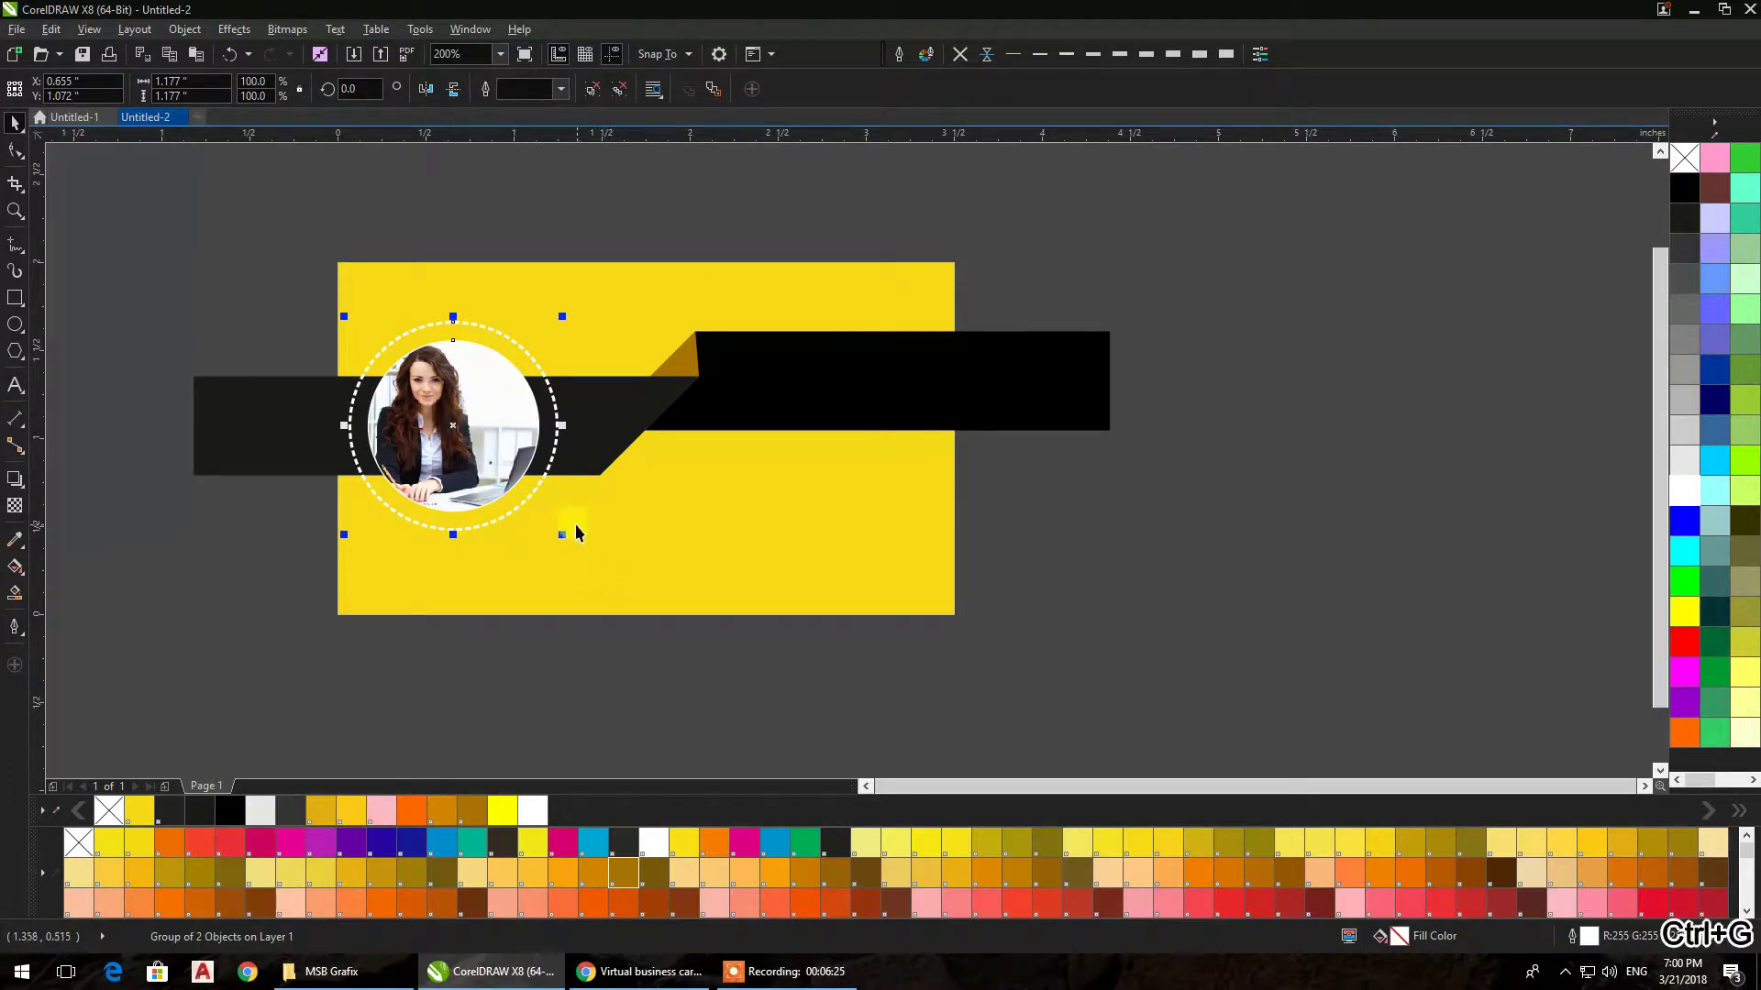
Enlarge the grouped photo and ring to about 1.4 in wide and centre it near X 0.774 in, Y 1.015 in
drag(562, 535, 608, 577)
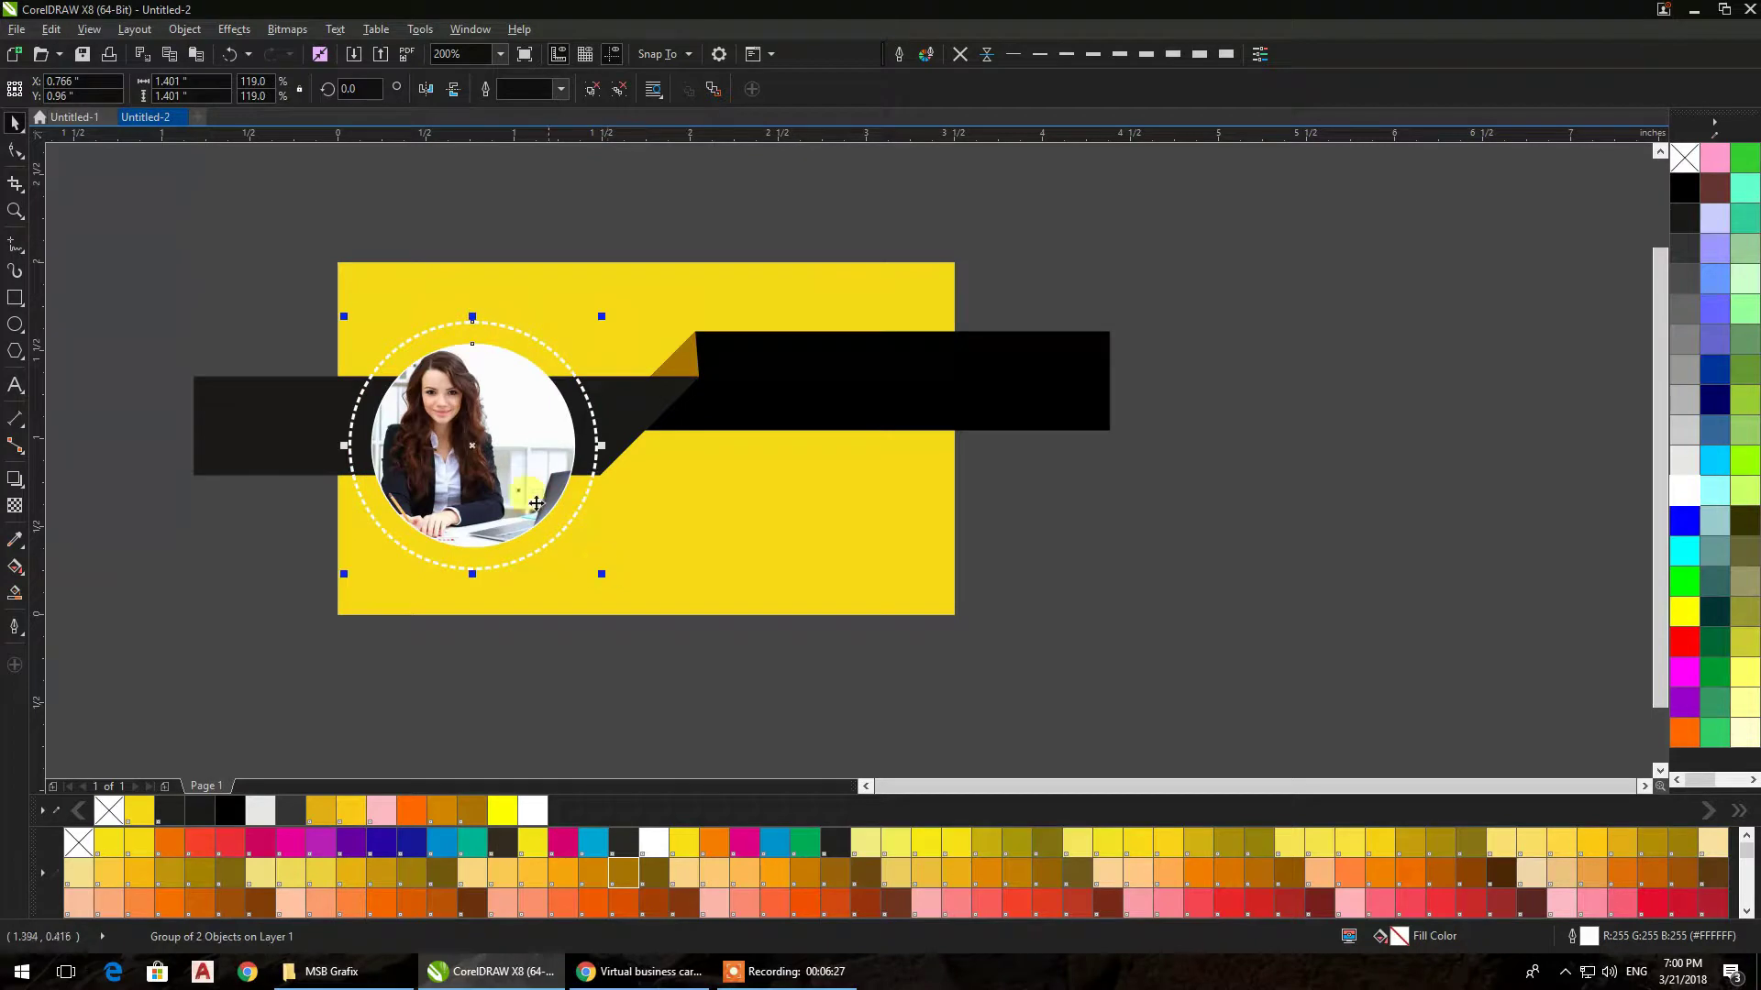
drag(475, 450, 475, 436)
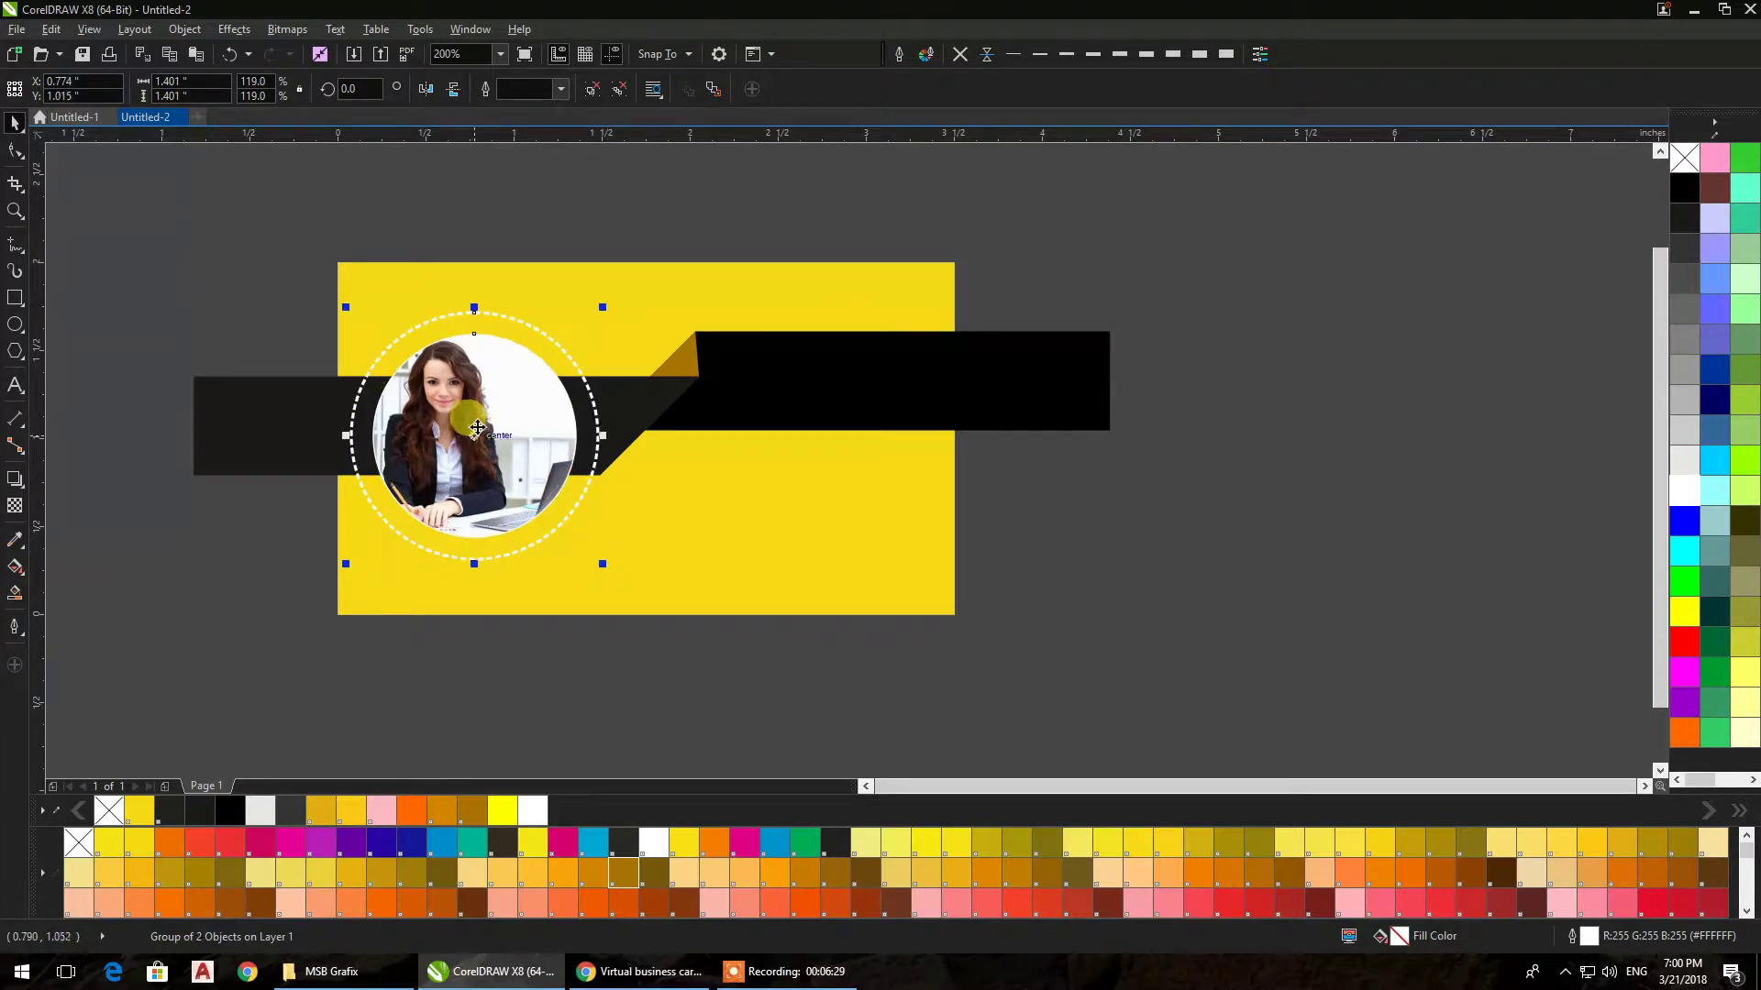
click(248, 312)
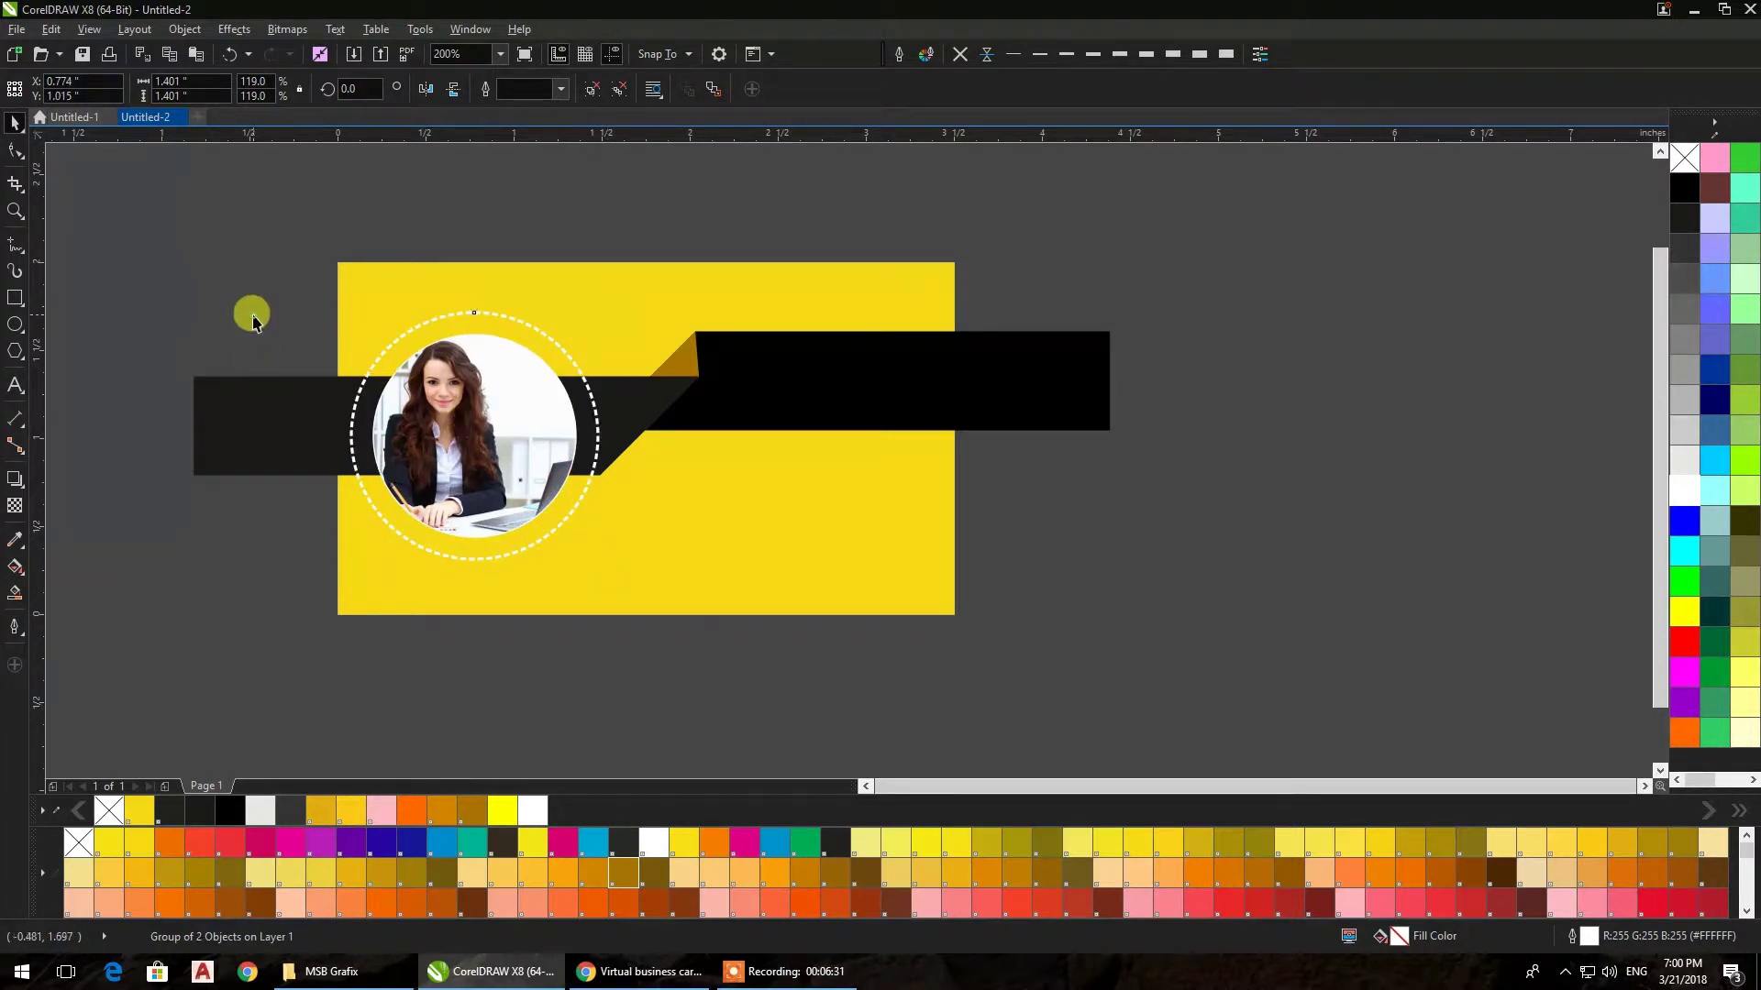
Fill the dashed circle with white and apply a uniform transparency of 50 to it
ctrl+click(410, 332)
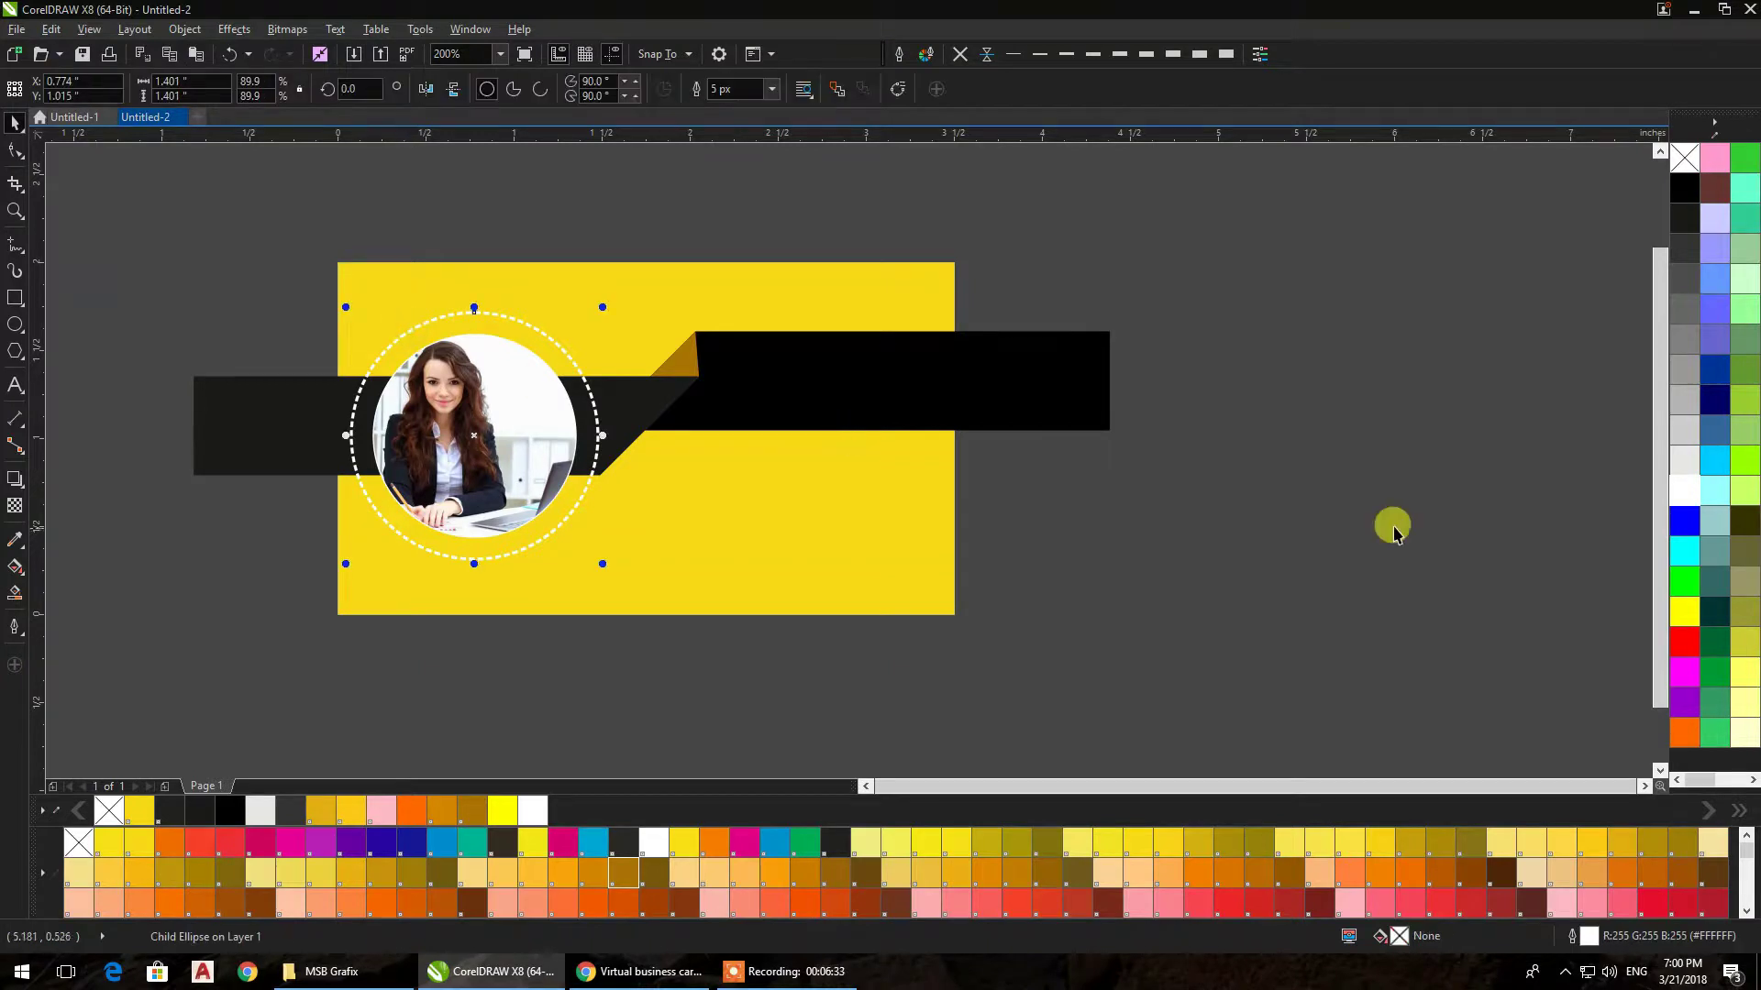
click(1684, 492)
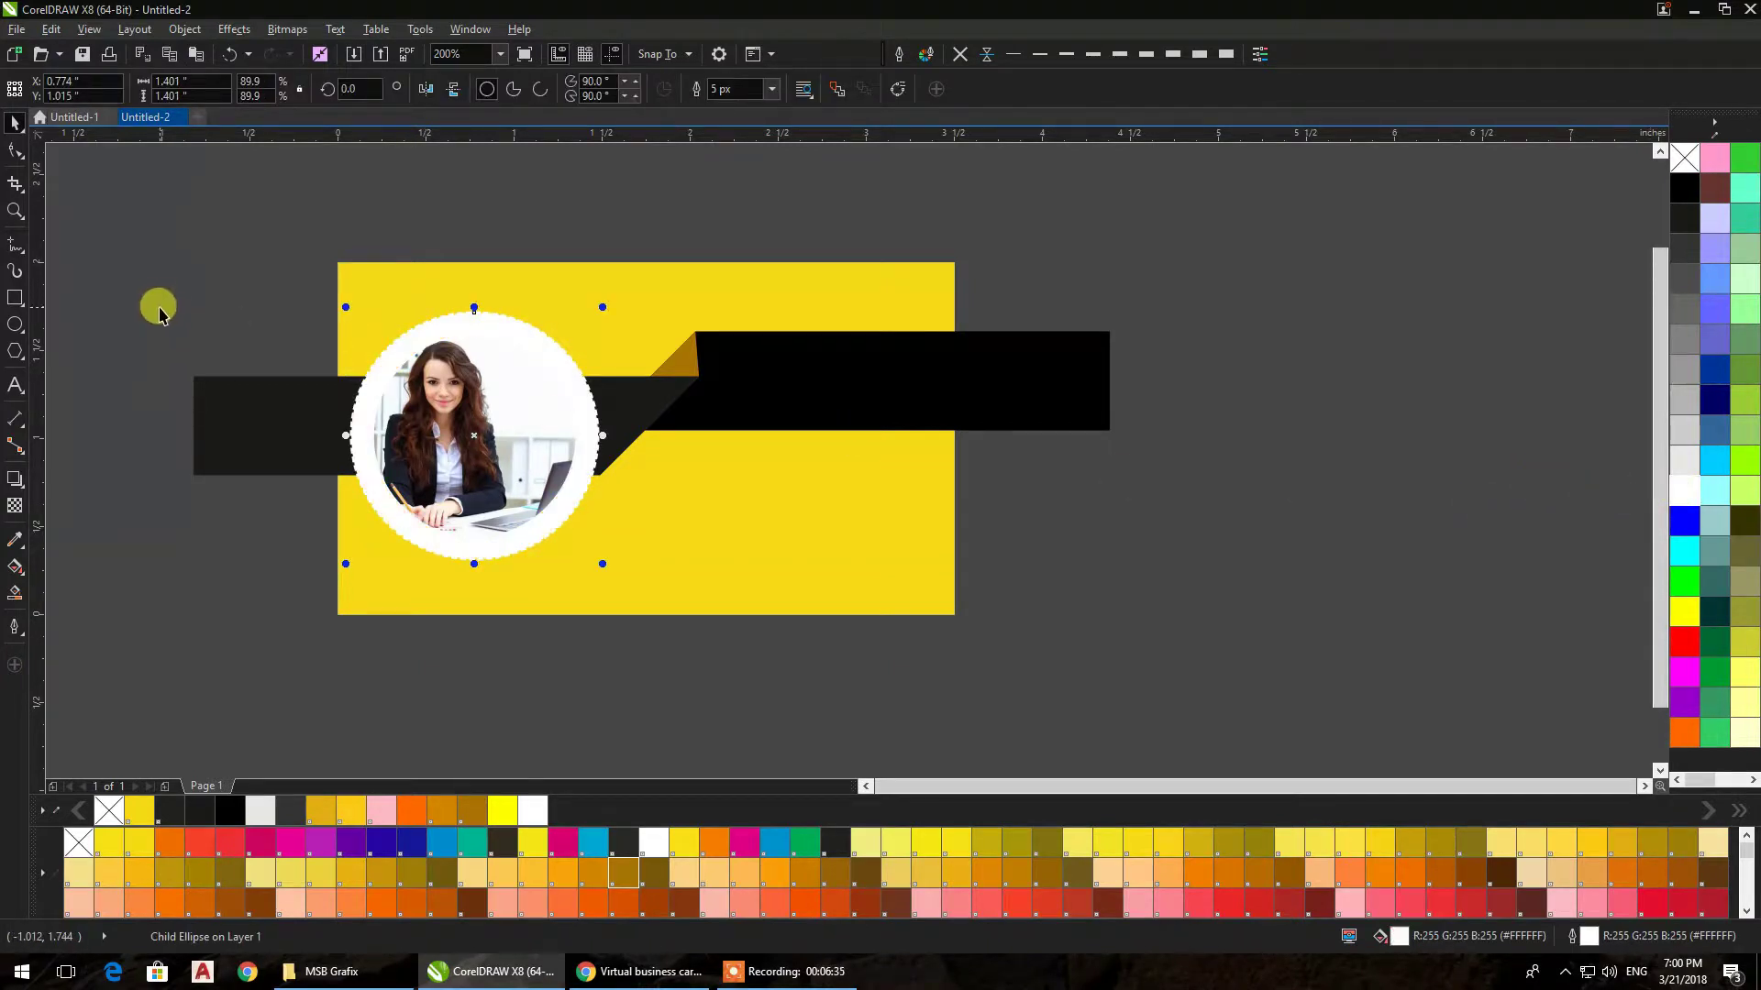
click(14, 506)
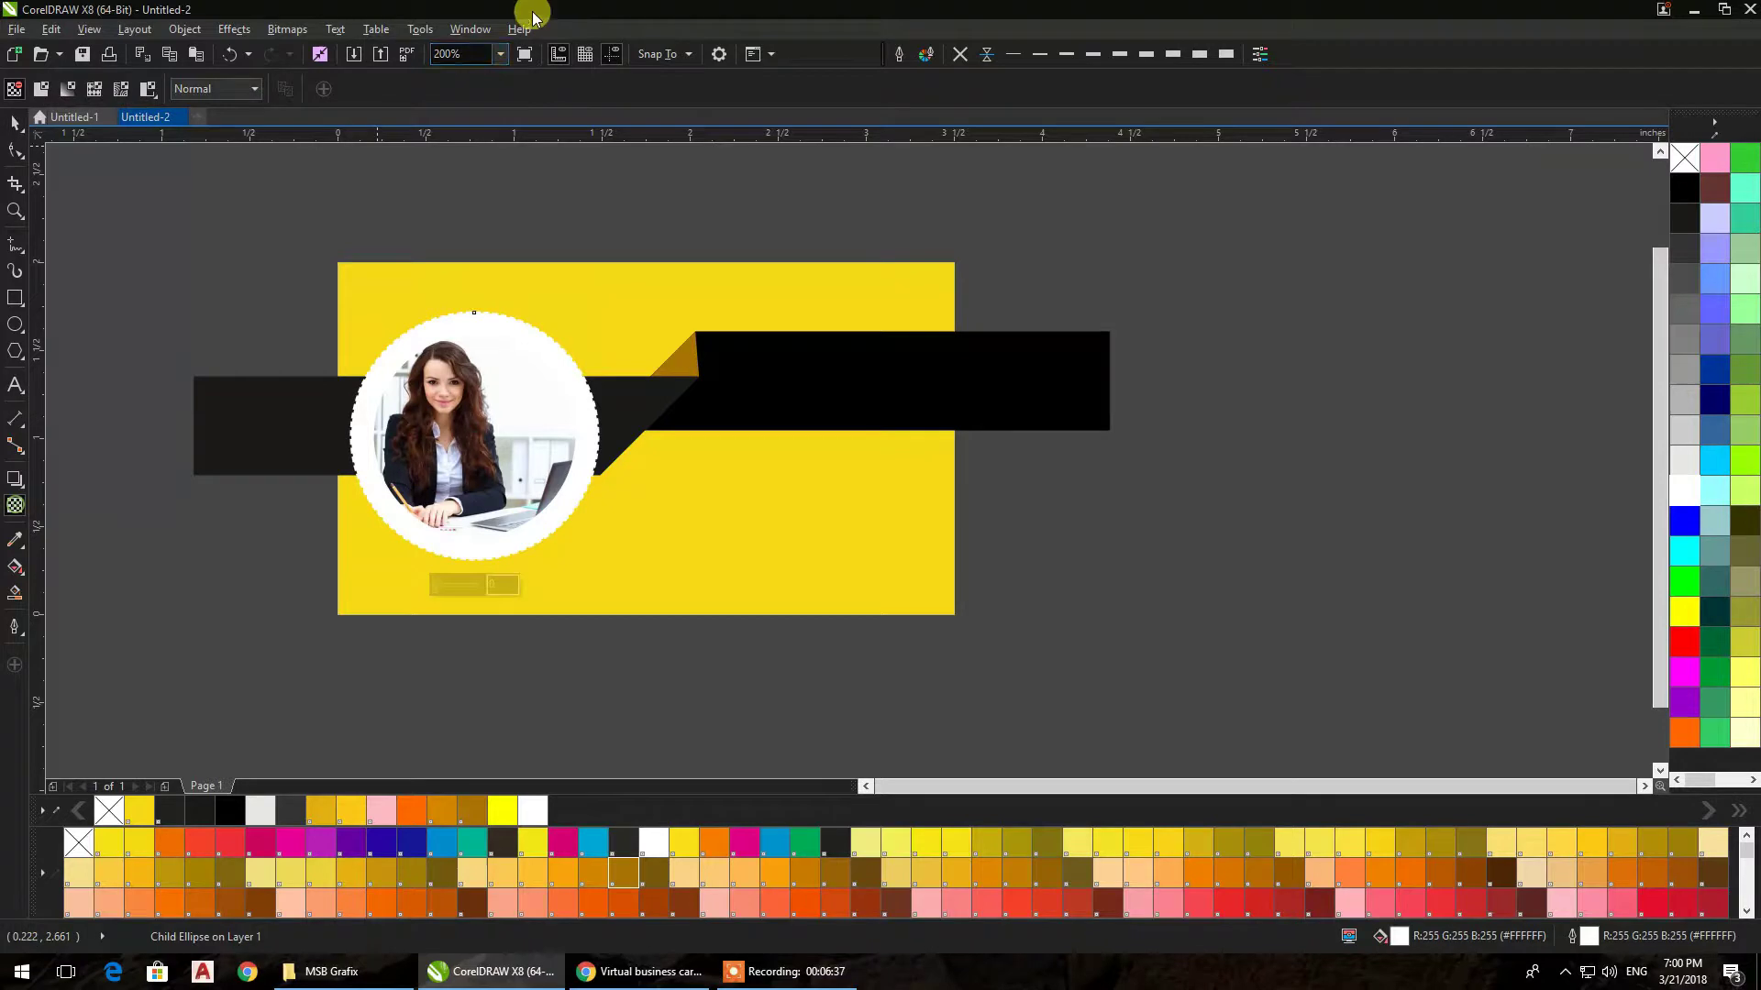
click(40, 88)
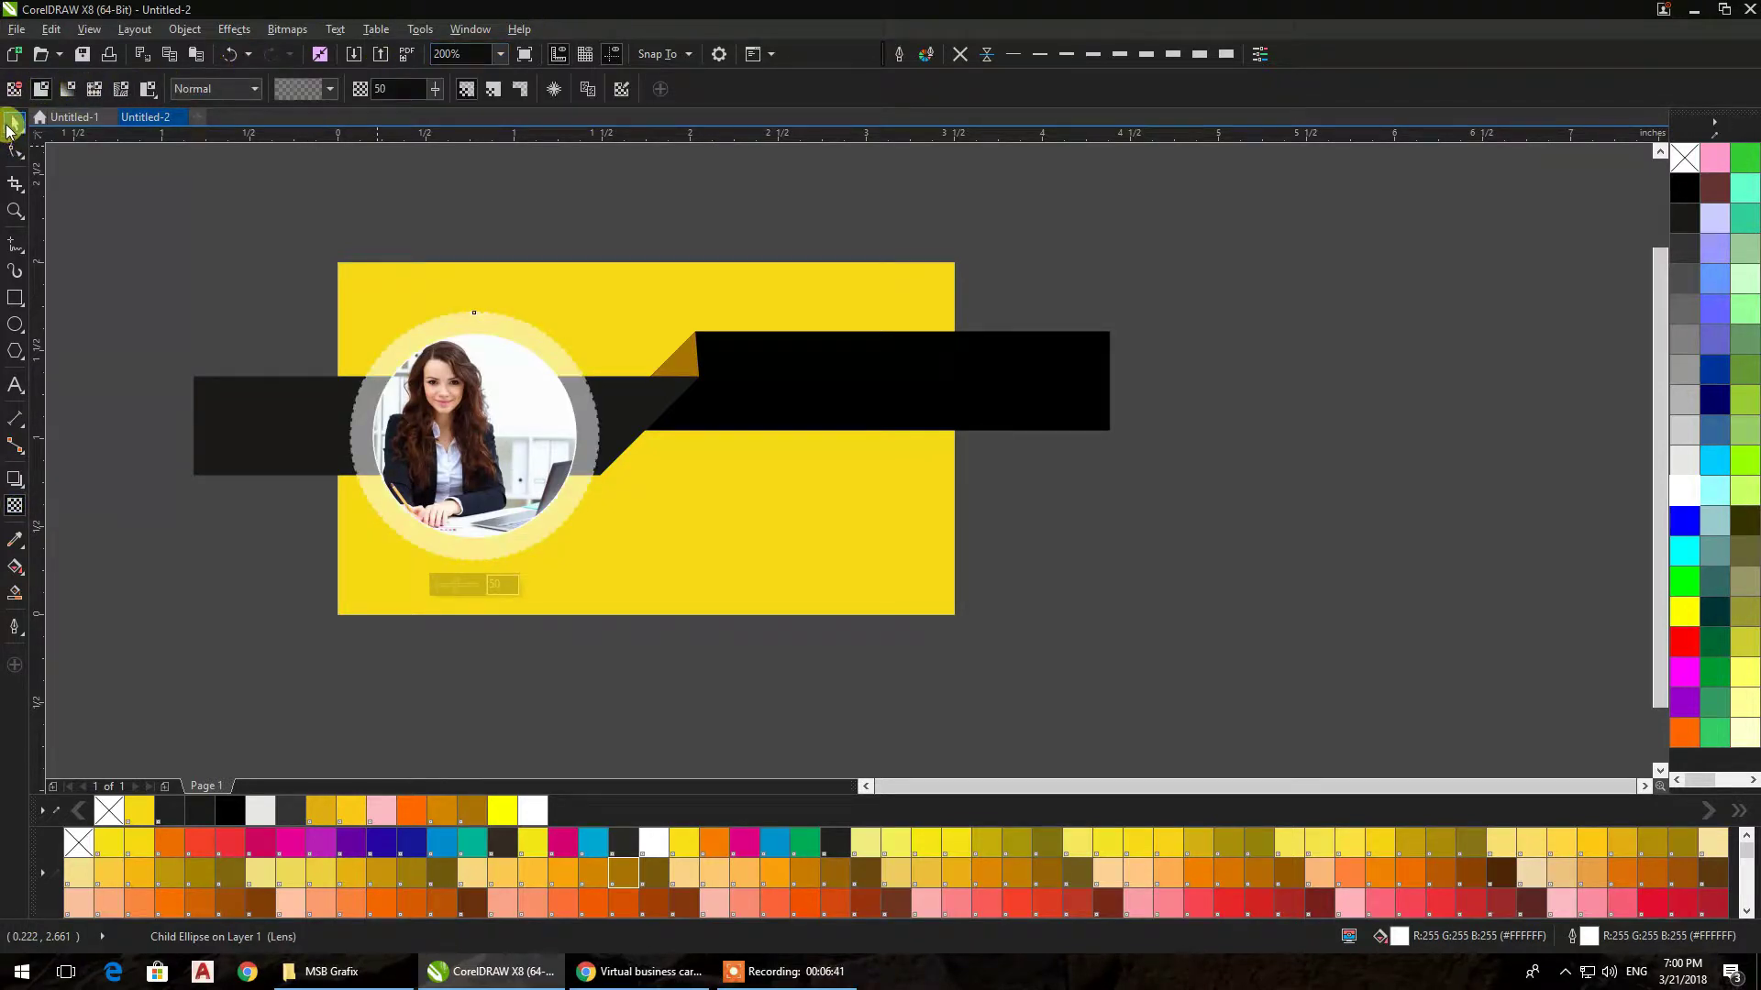
click(11, 124)
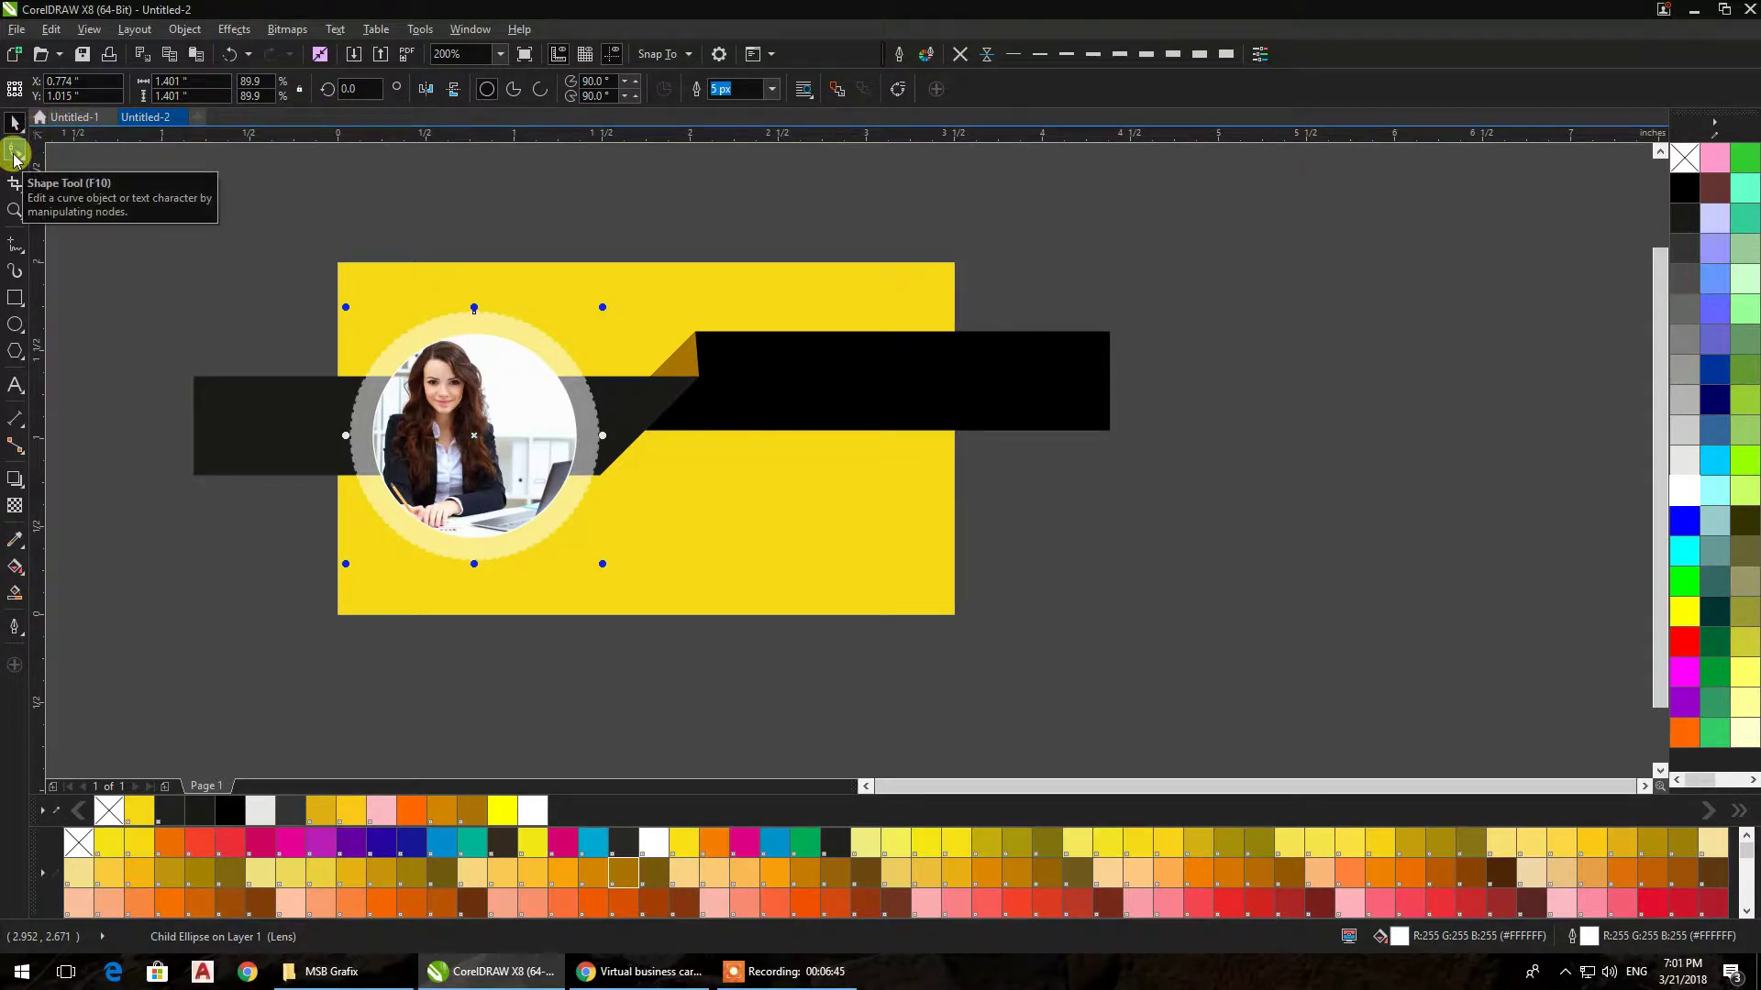
Raise the dashed circle's uniform transparency to 85 and apply it to the fill only, keeping the Normal merge mode
click(15, 505)
click(222, 92)
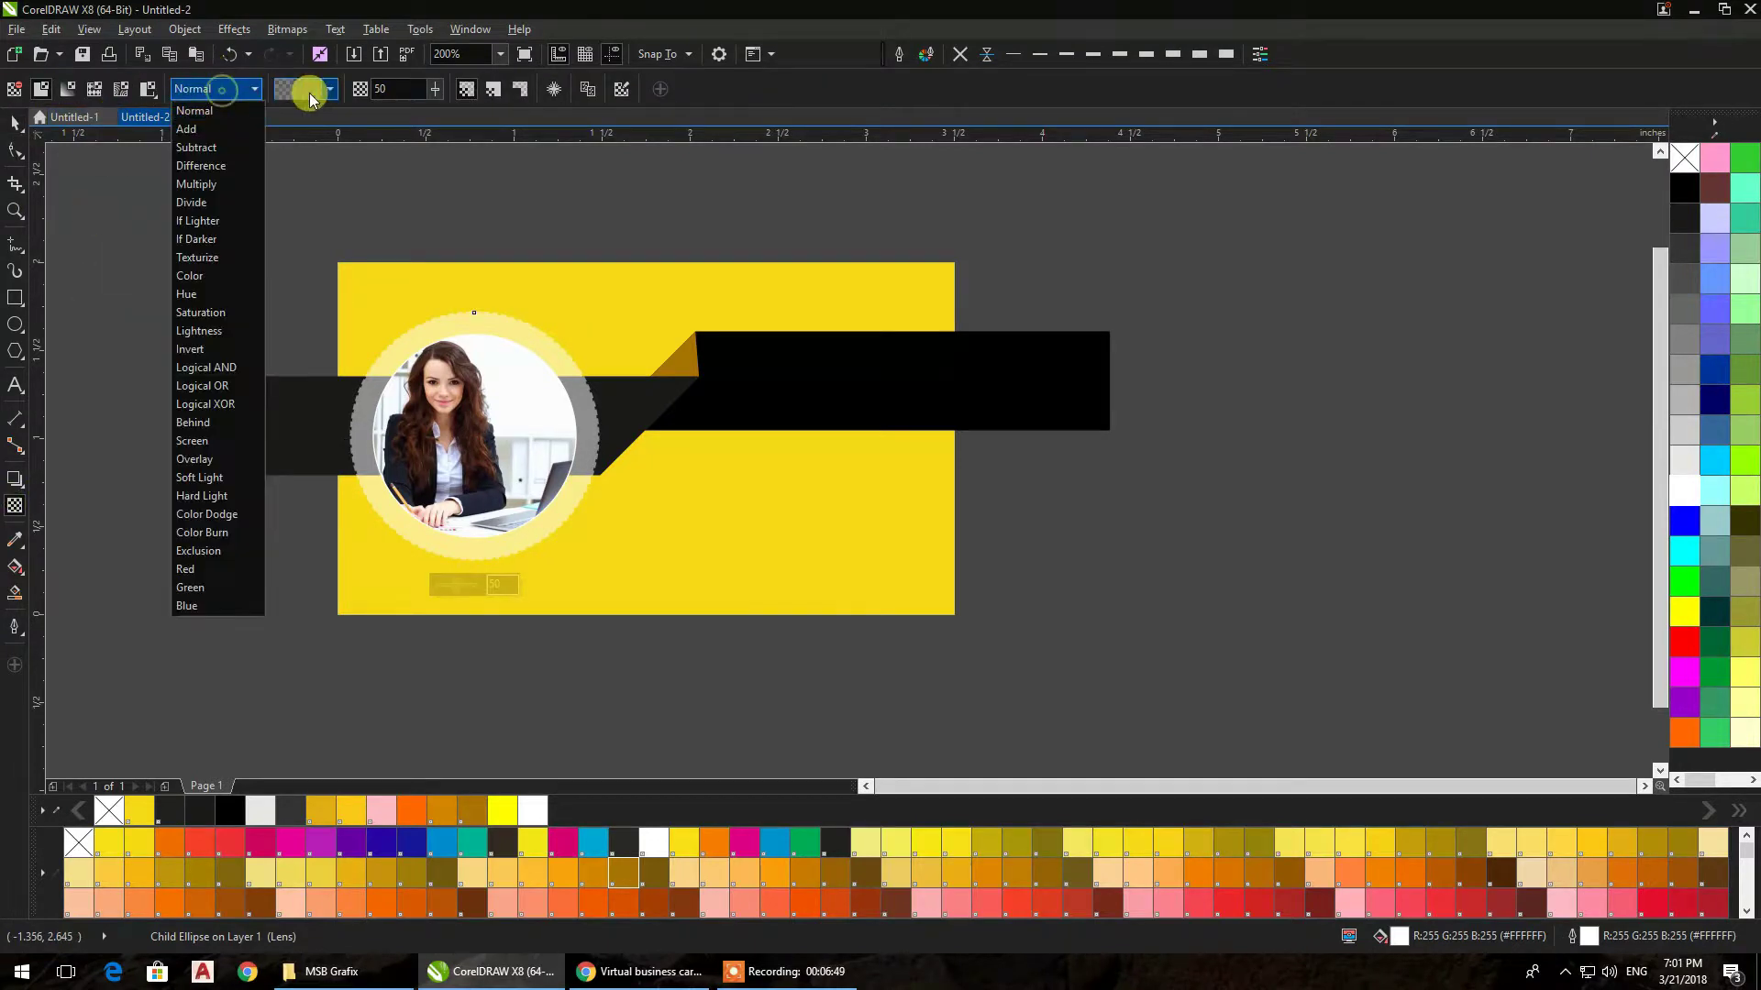
click(311, 92)
click(591, 290)
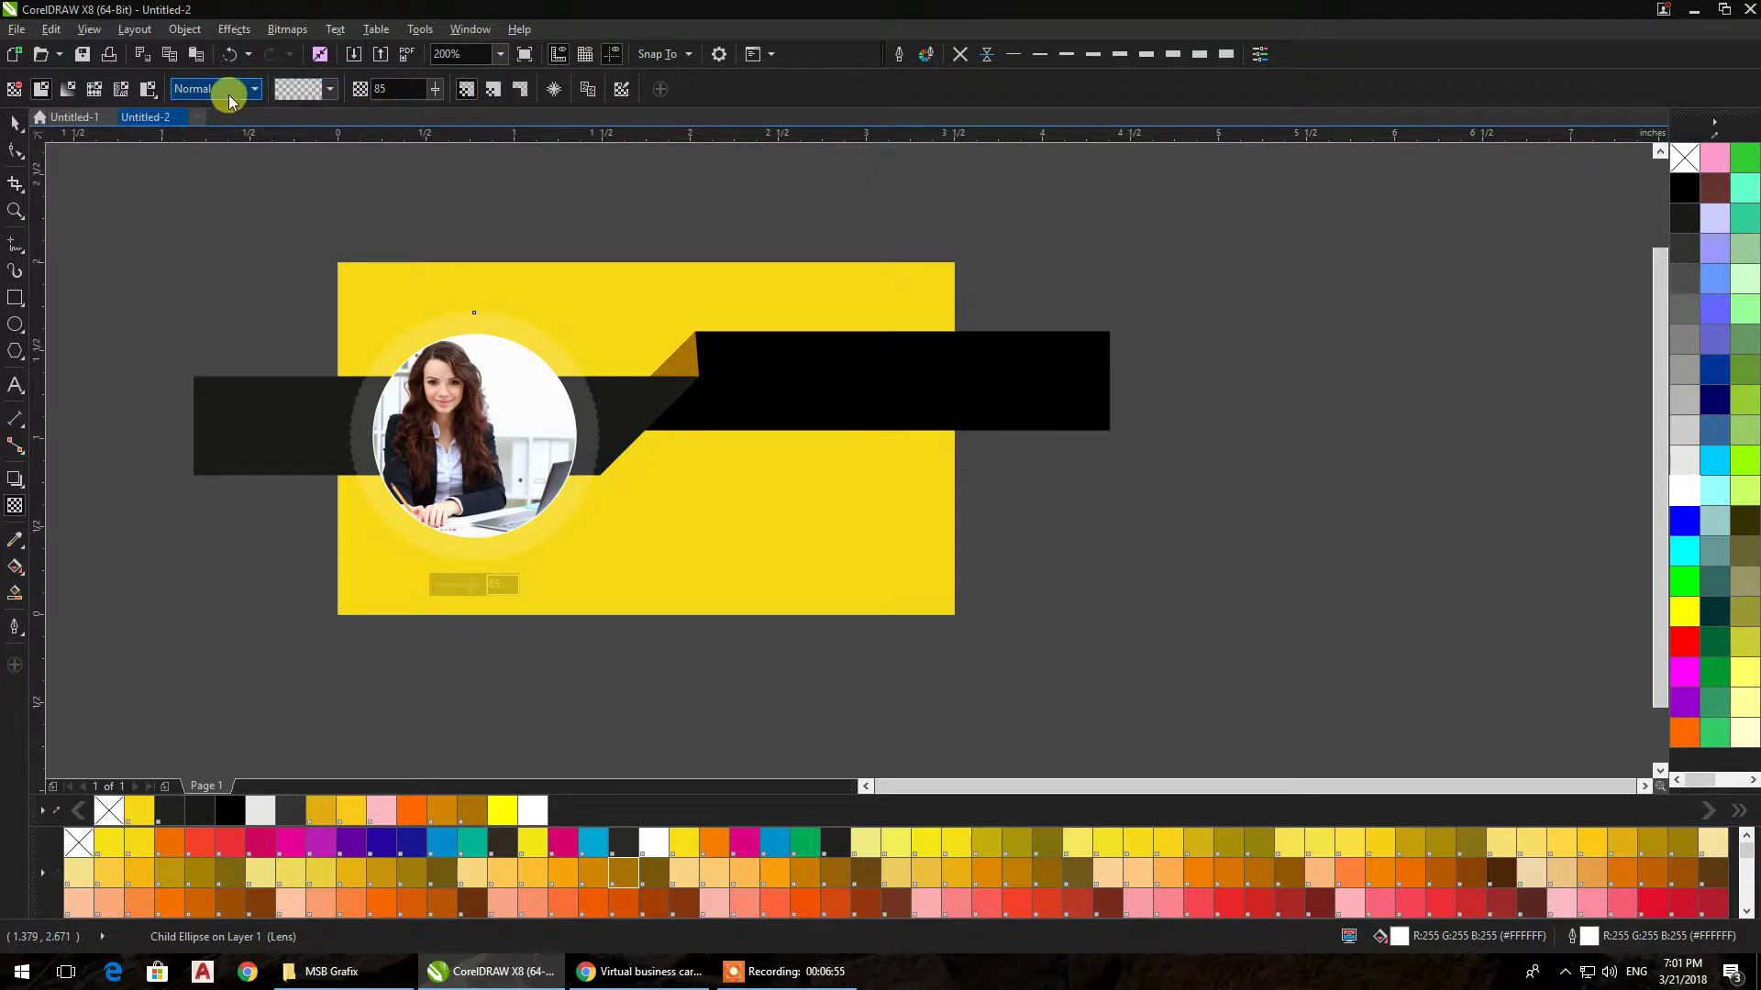
click(491, 91)
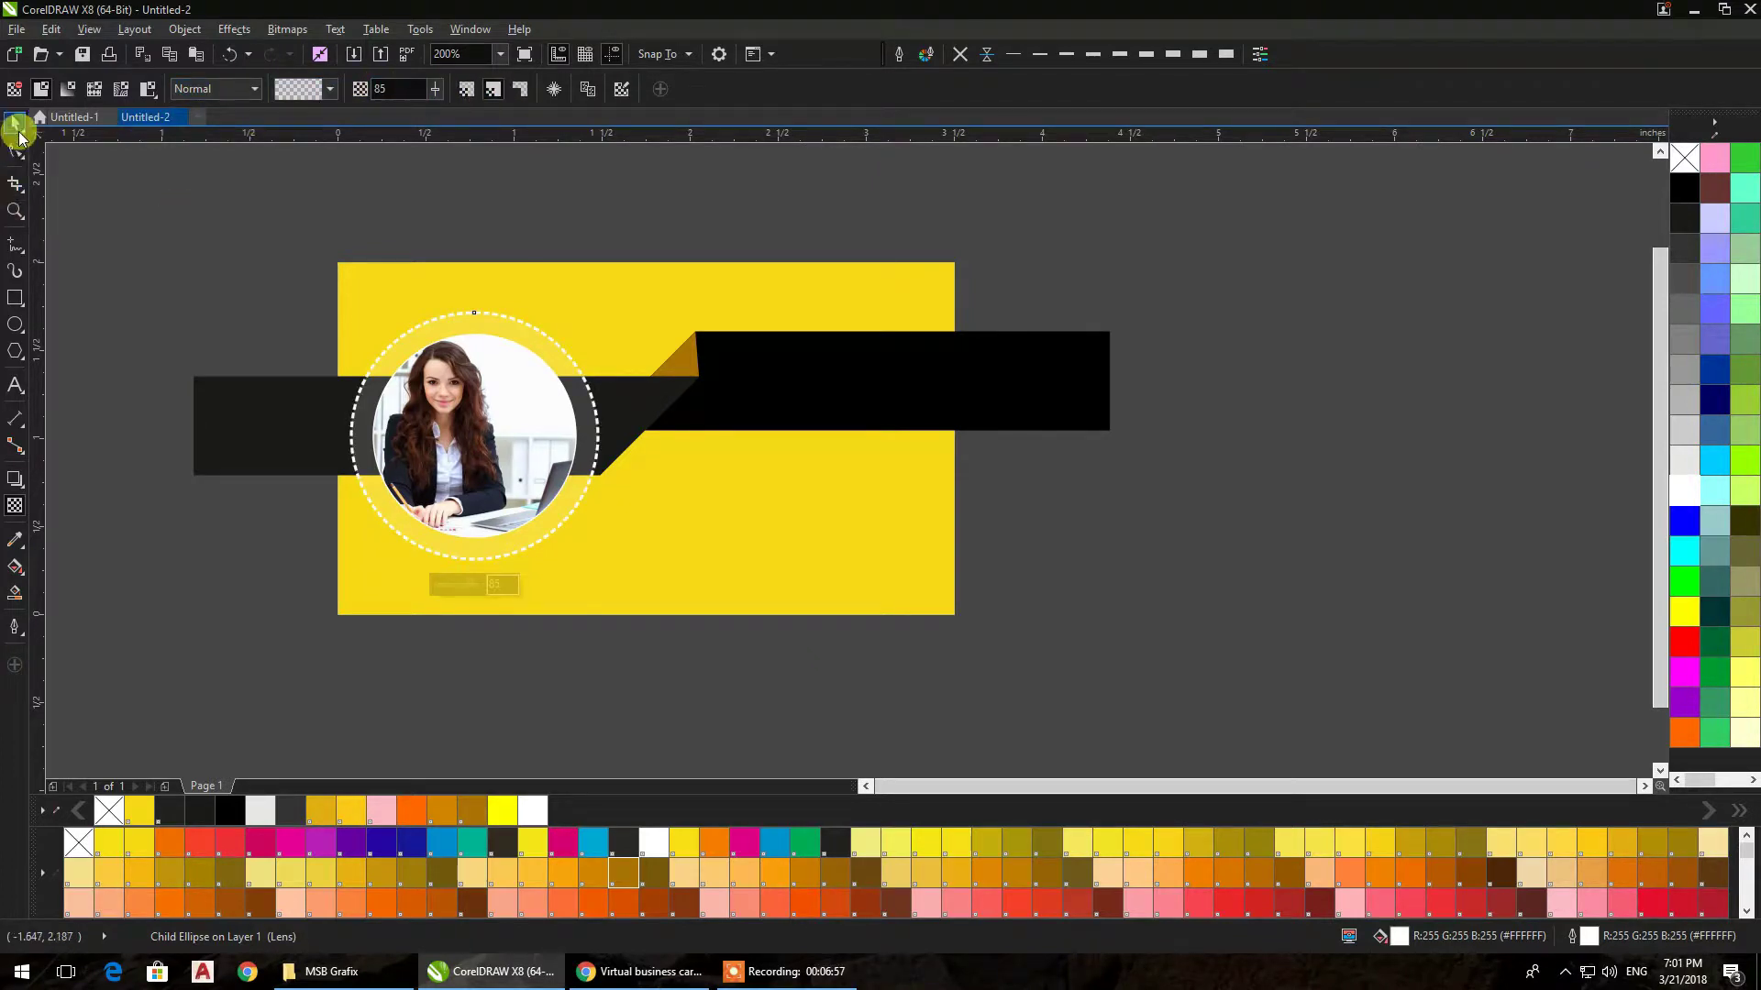
click(15, 122)
click(77, 226)
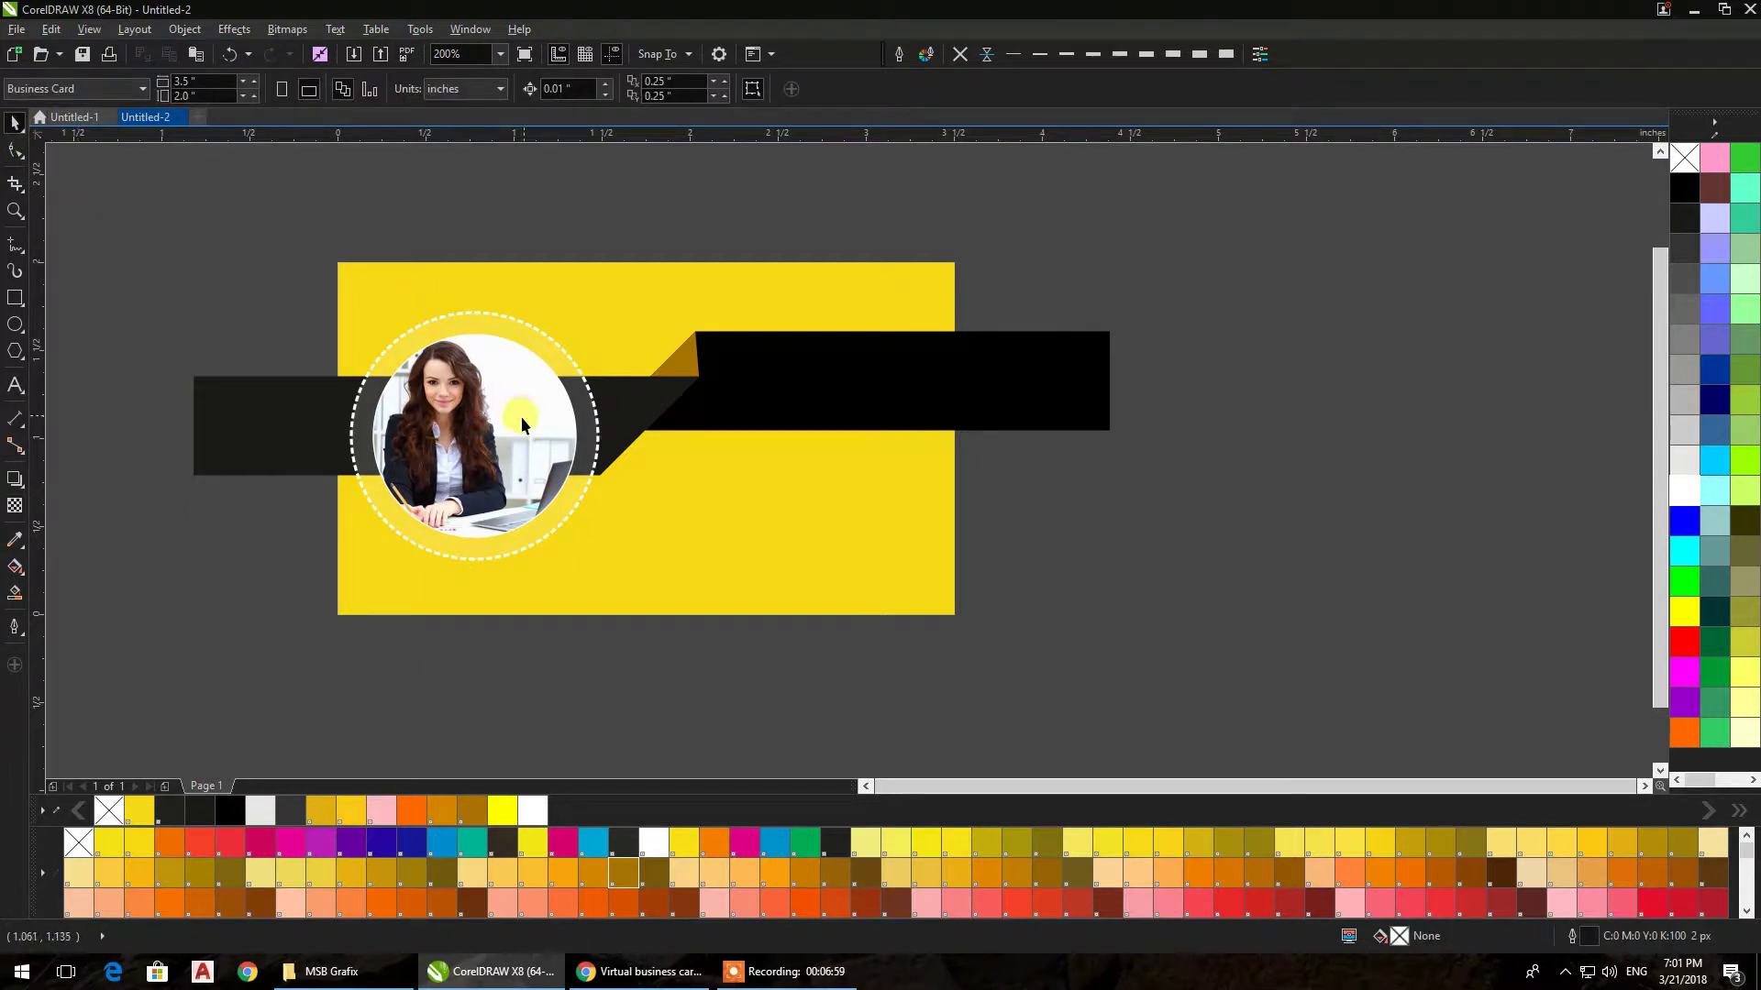
Try yellow and magenta as the dashed circle's transparent fill, and settle on teal green
click(606, 478)
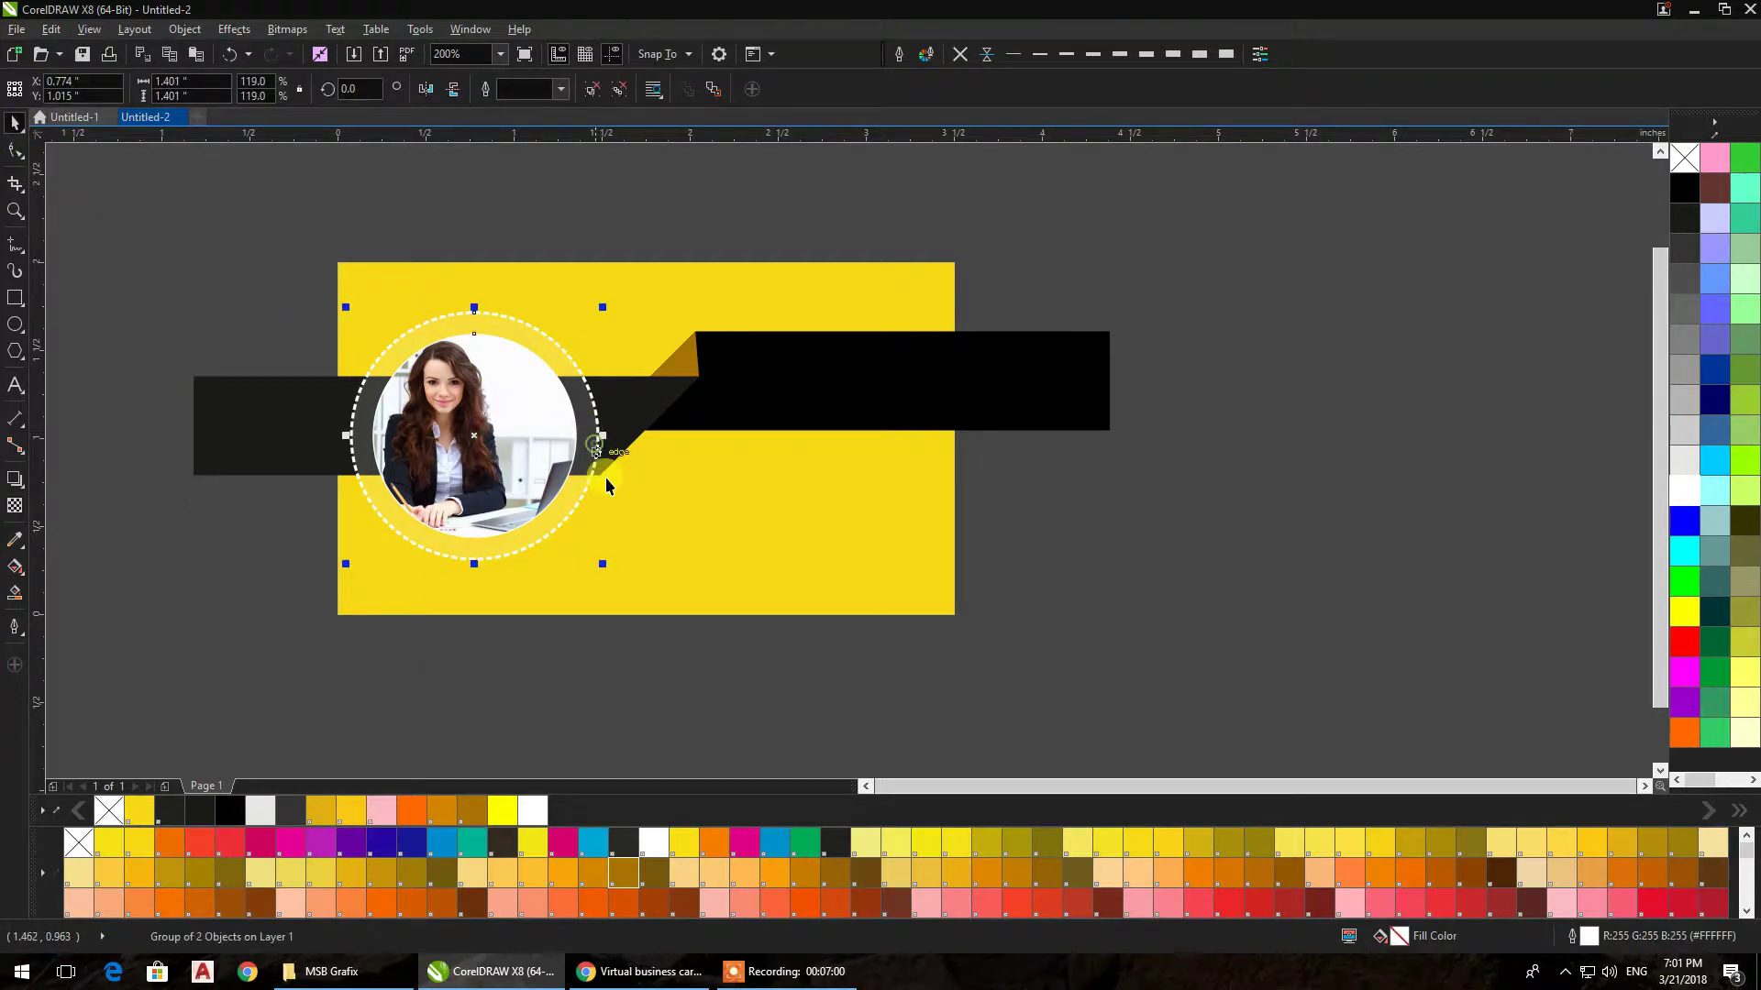
ctrl+click(584, 422)
click(677, 843)
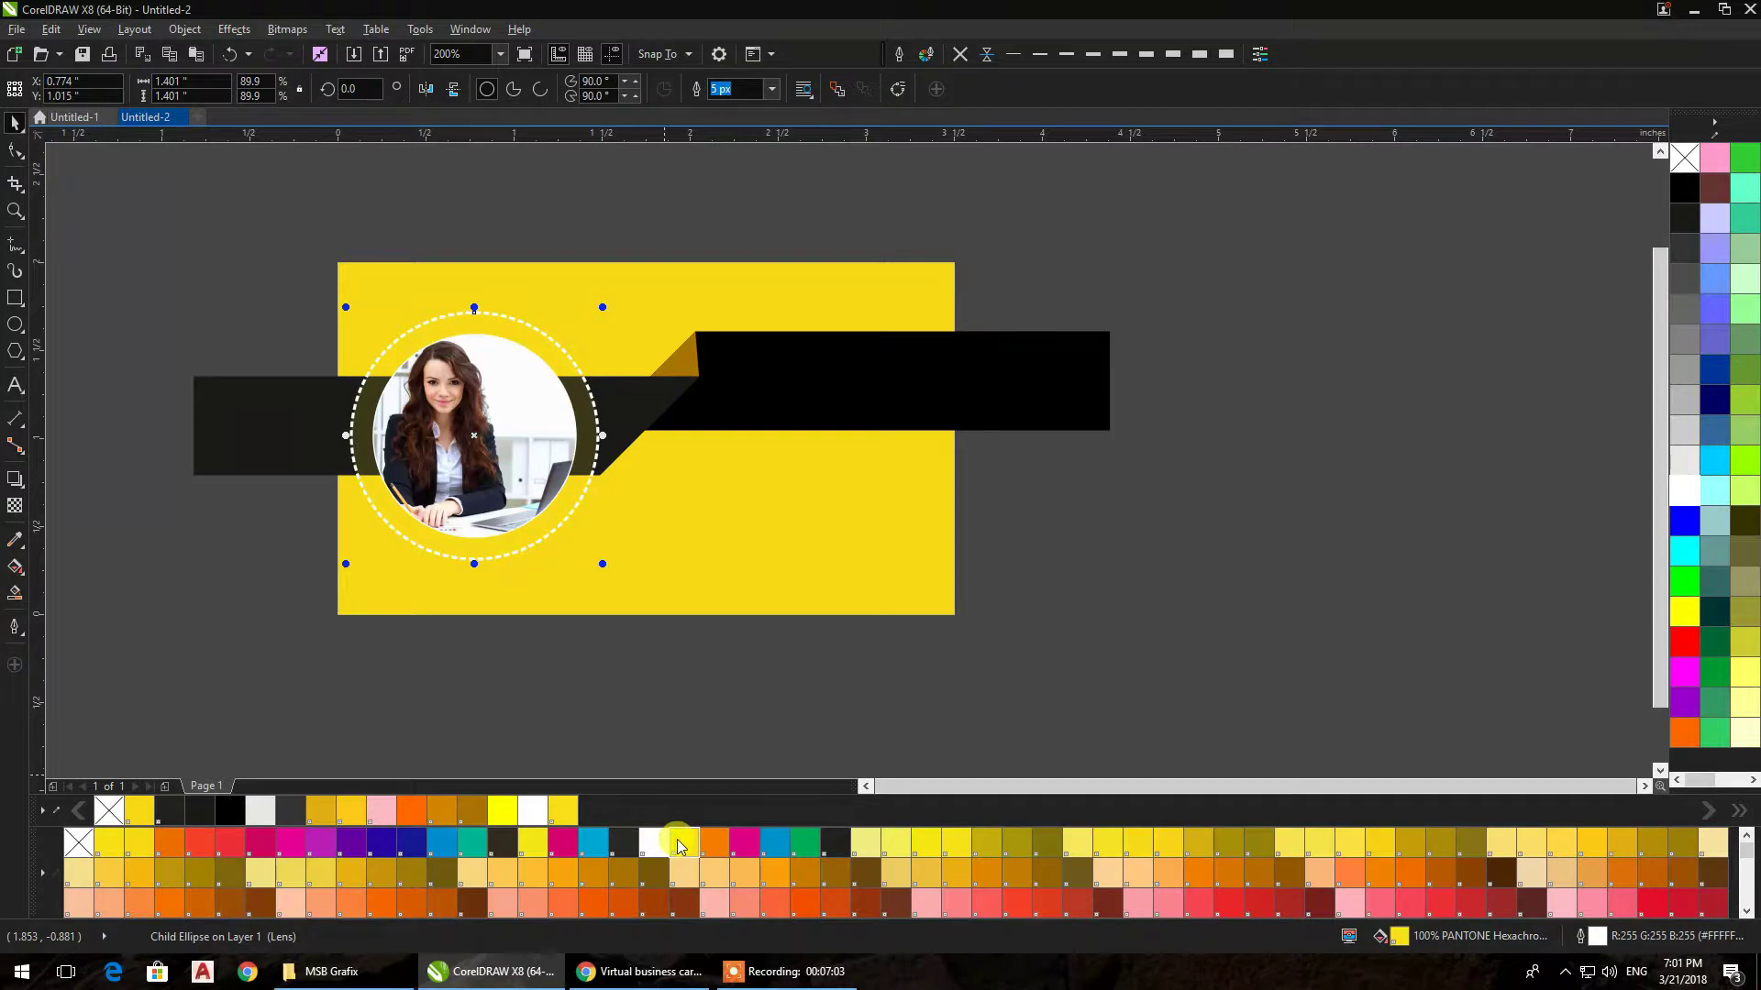
click(733, 842)
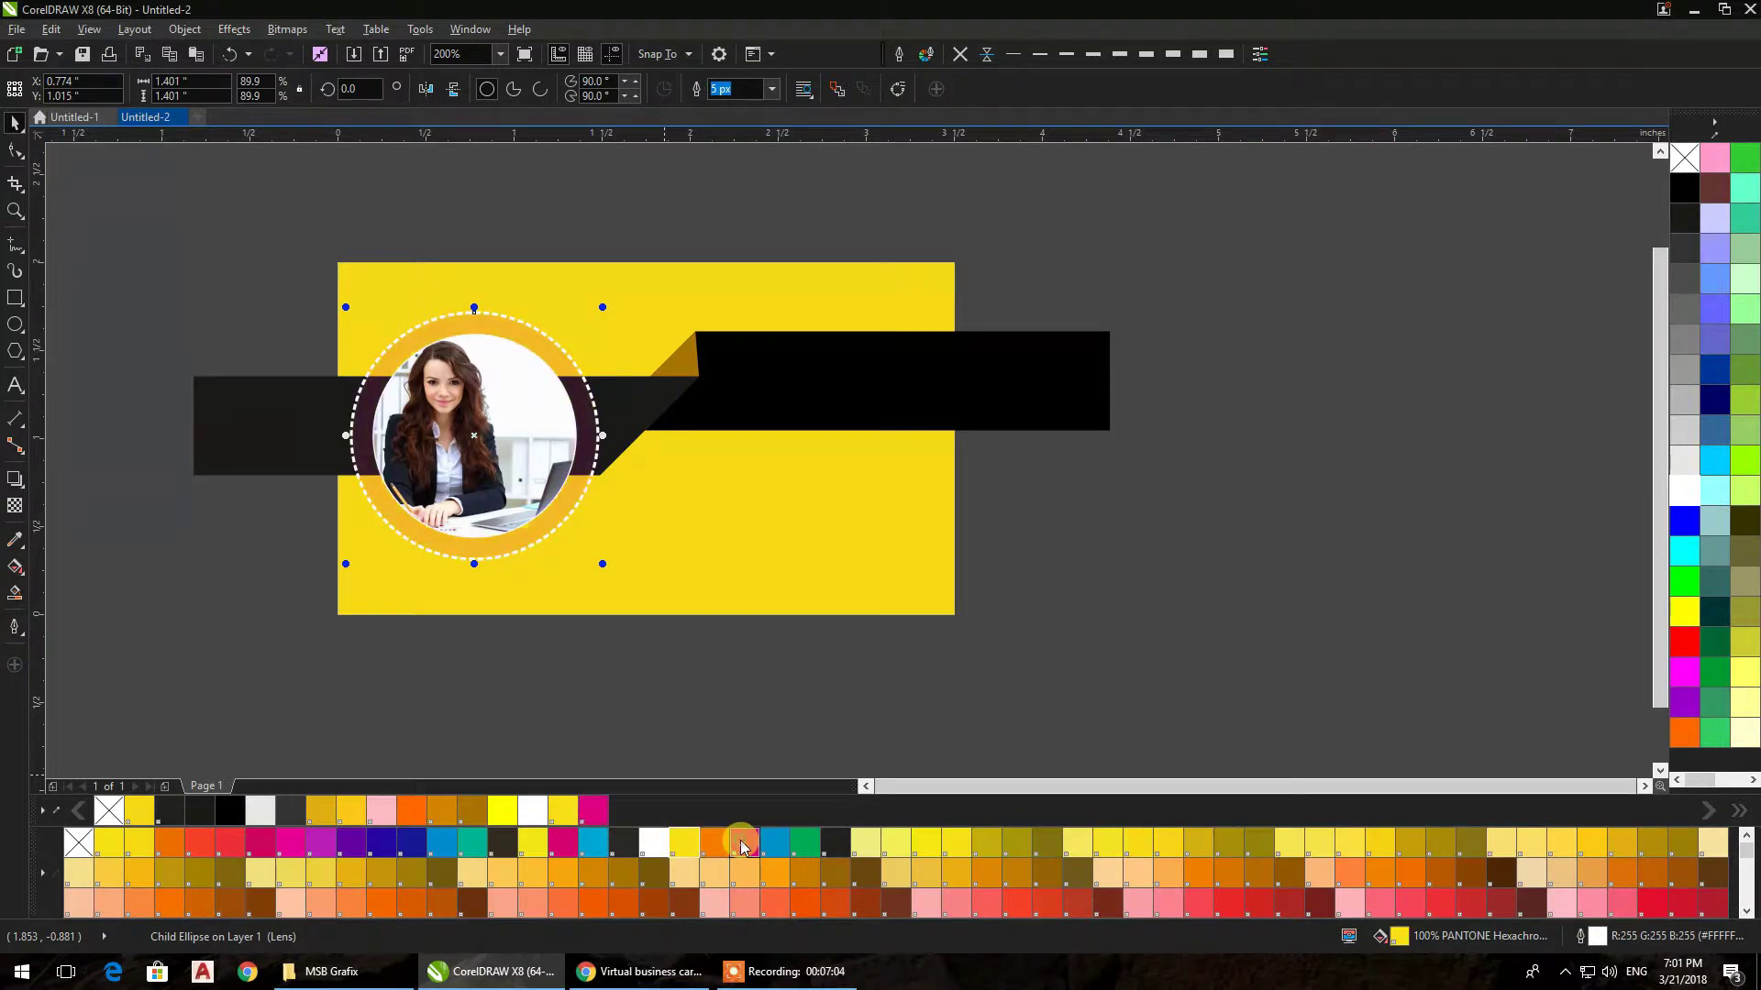
click(477, 851)
click(194, 585)
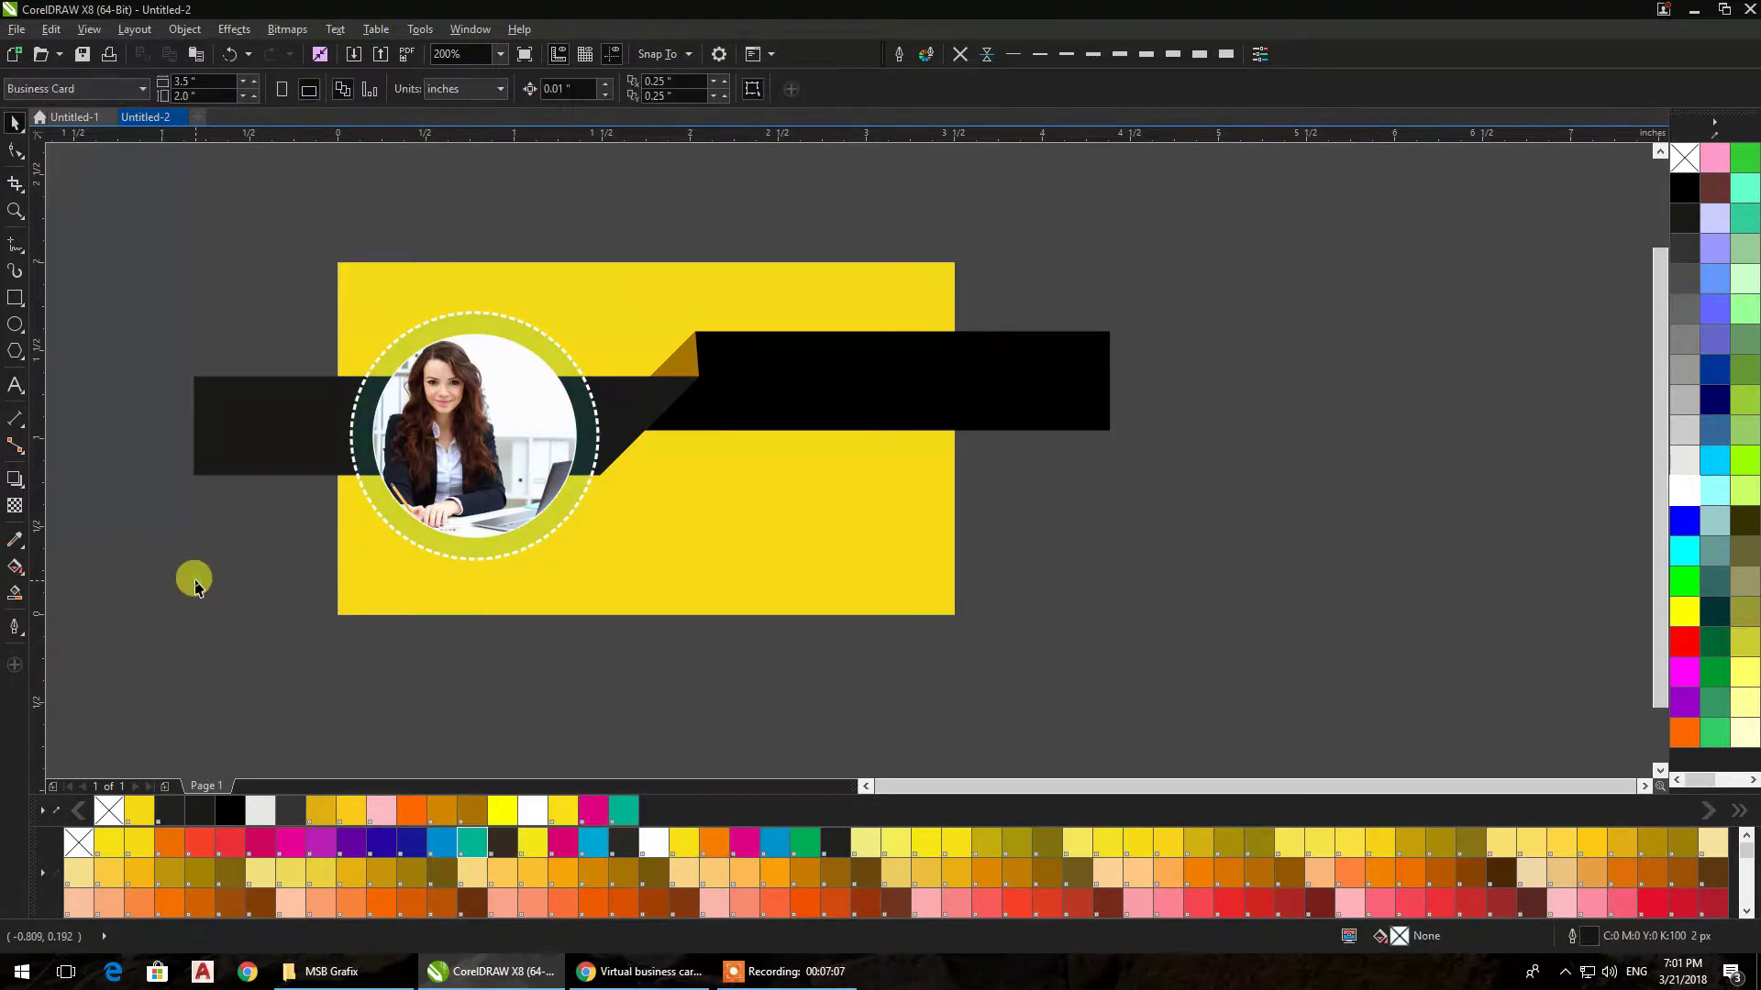
Group the folded ribbon with the photo circles and PowerClip the group inside the yellow card rectangle
drag(1196, 273, 91, 586)
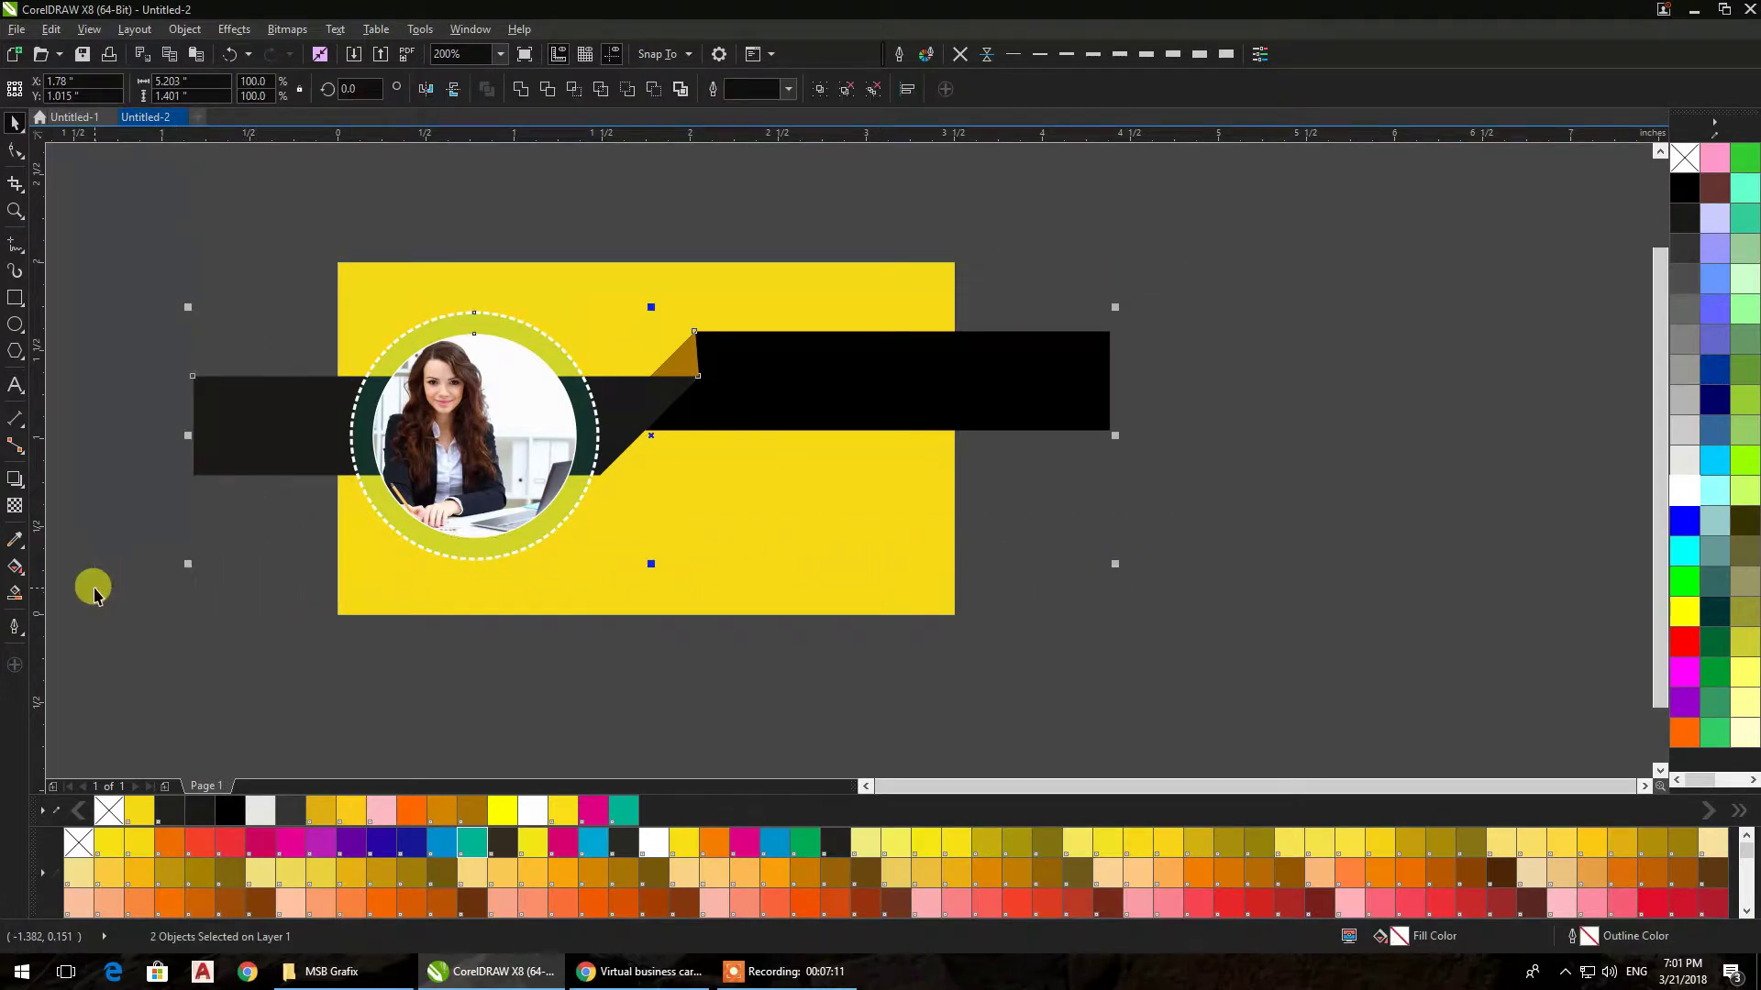
right_click(525, 346)
key(ctrl+g)
click(656, 286)
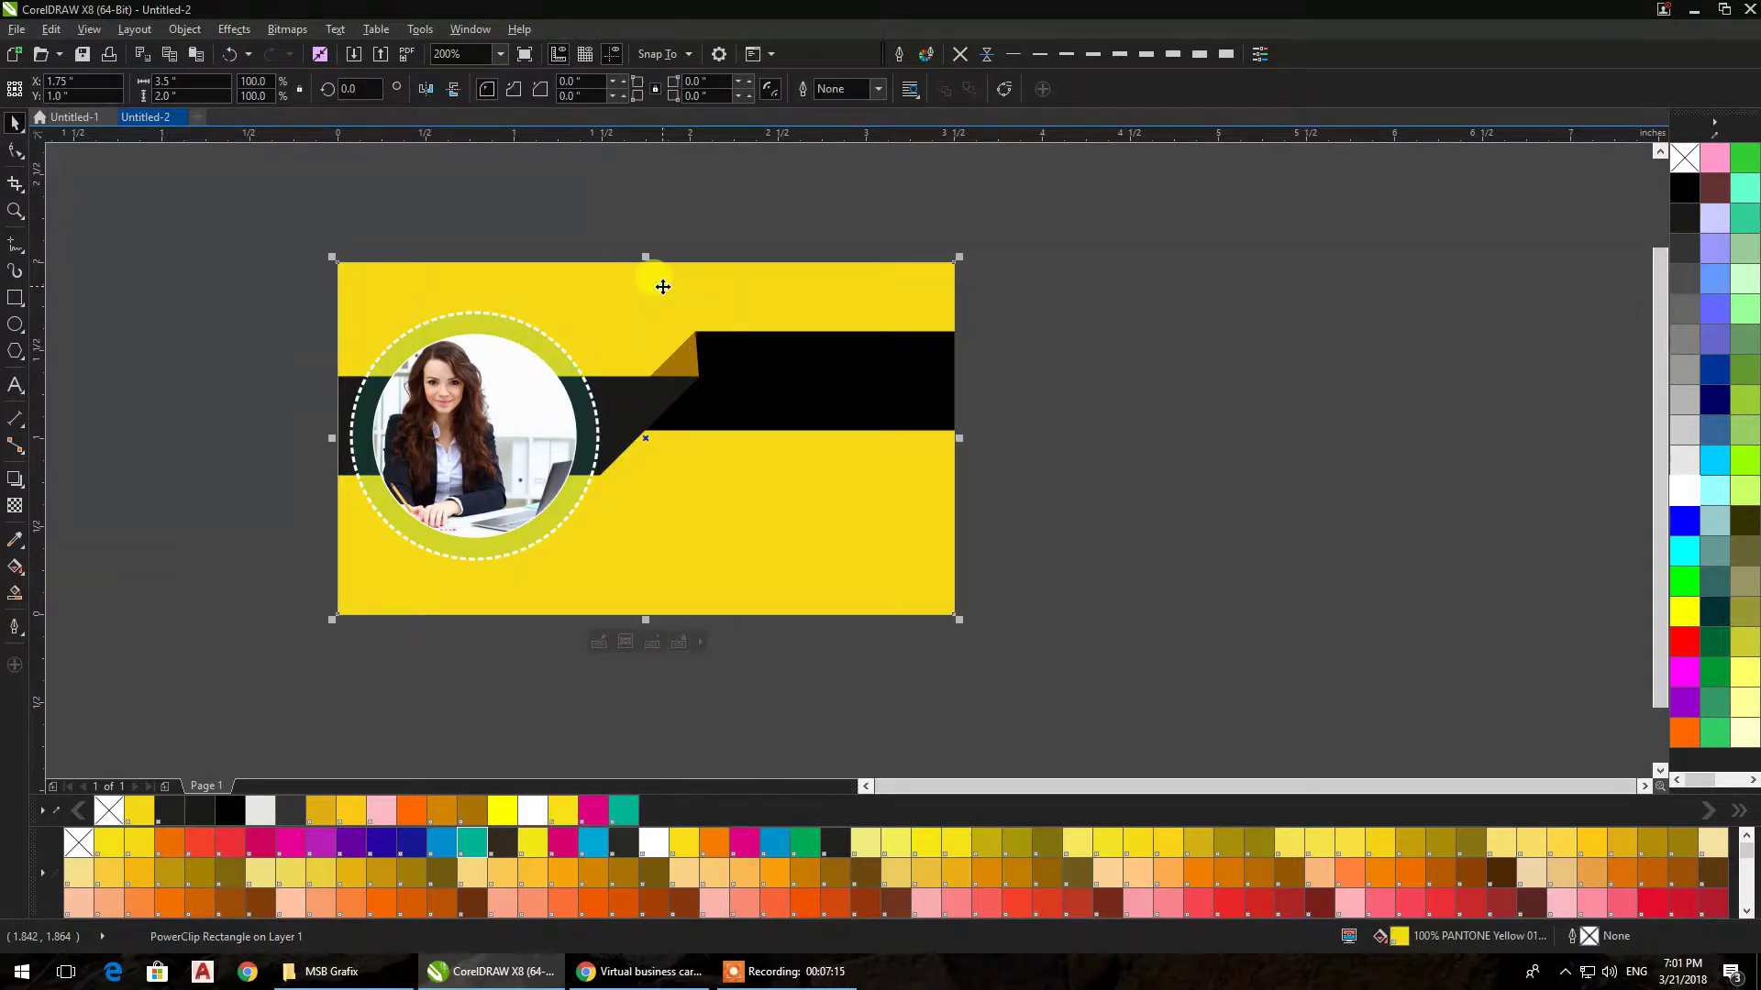
Undo the PowerClip so the ribbon and photo group is released from the card rectangle
key(ctrl+shift+z)
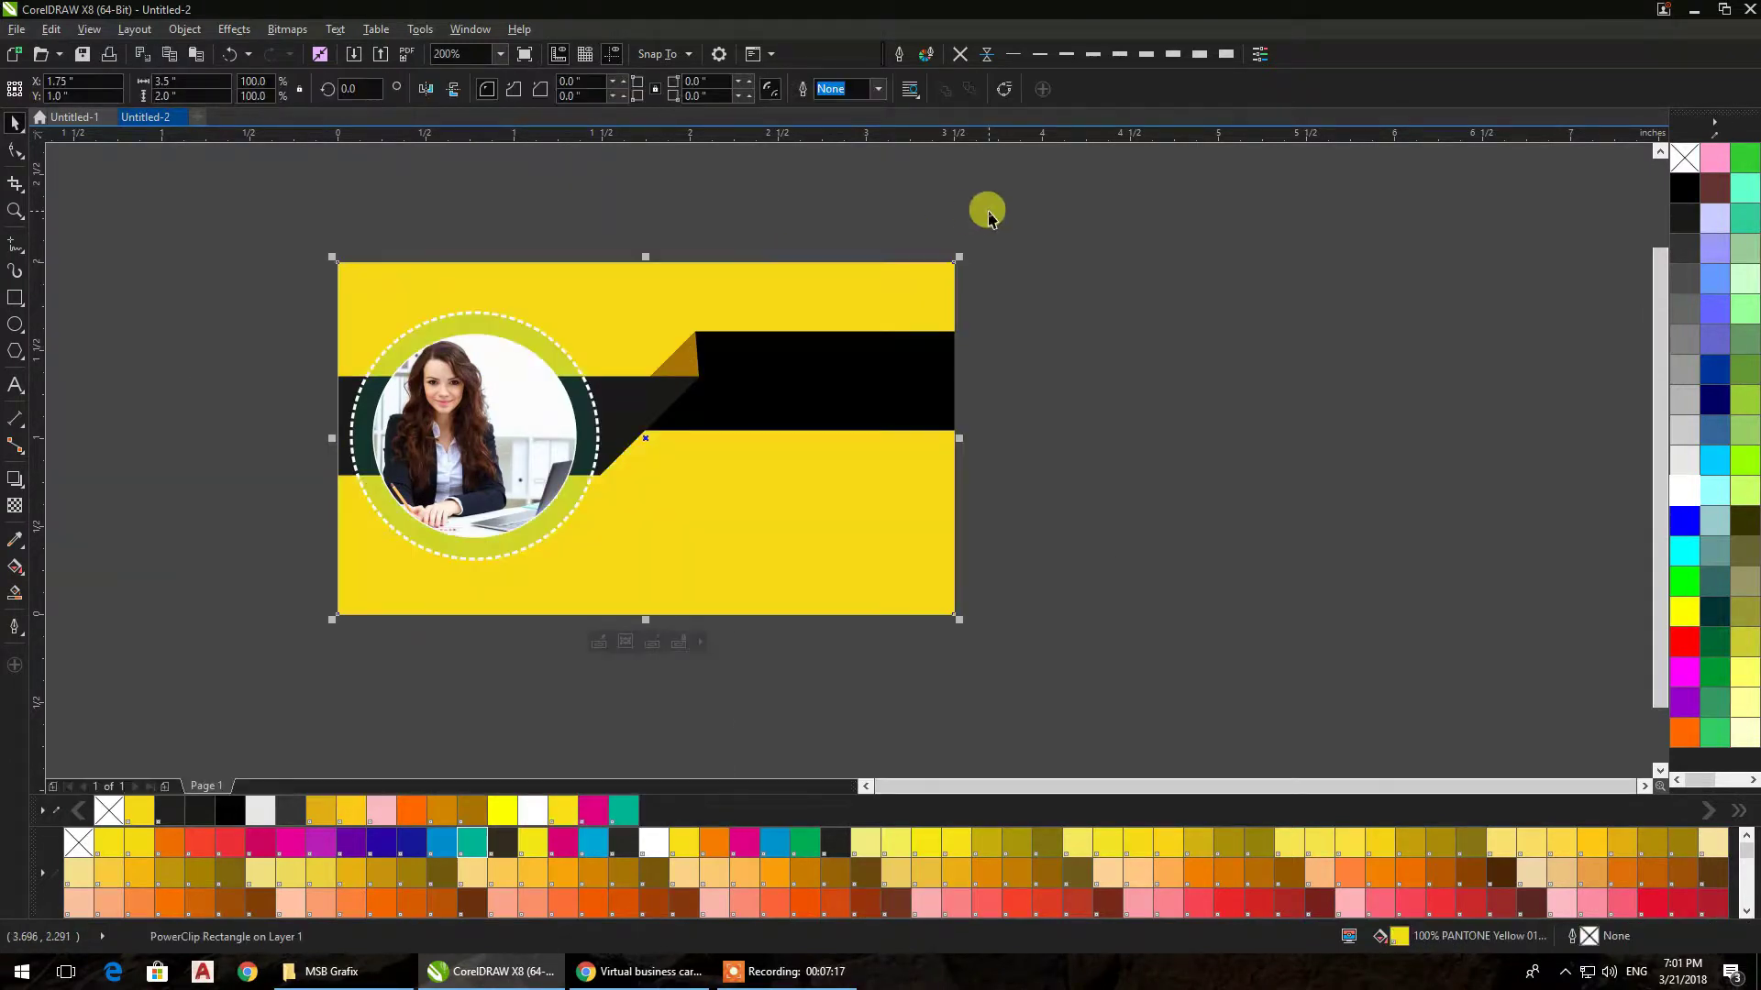
key(Escape)
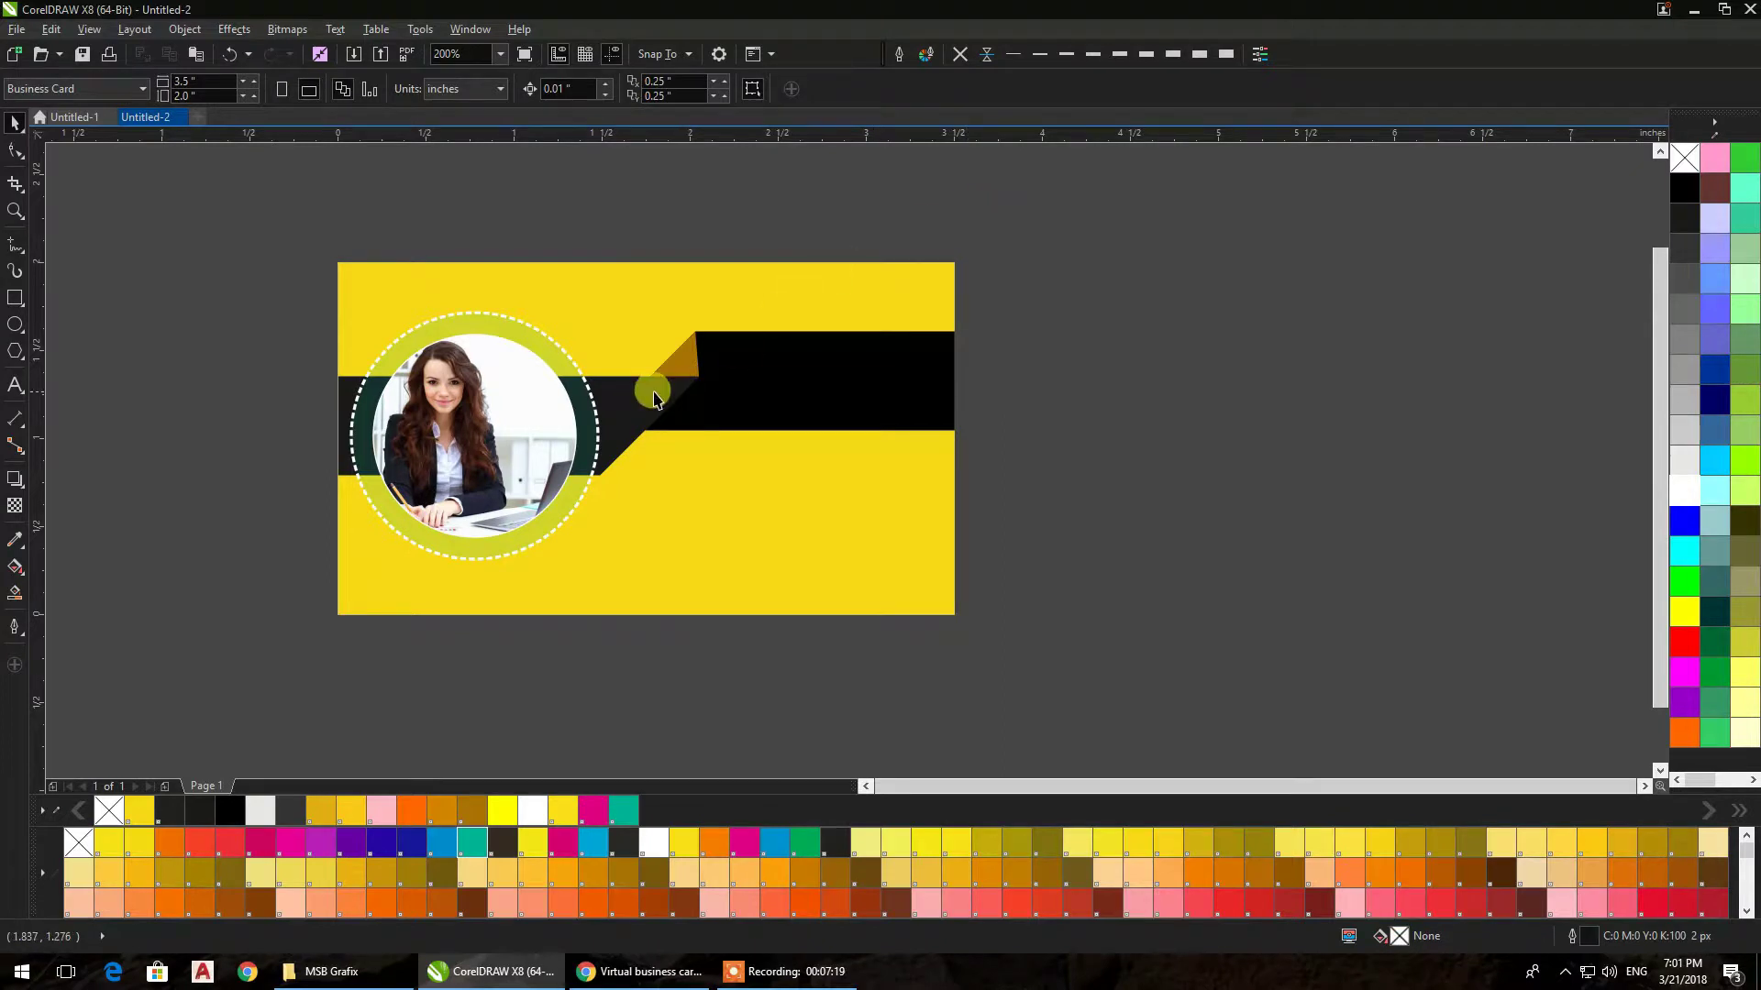
click(654, 391)
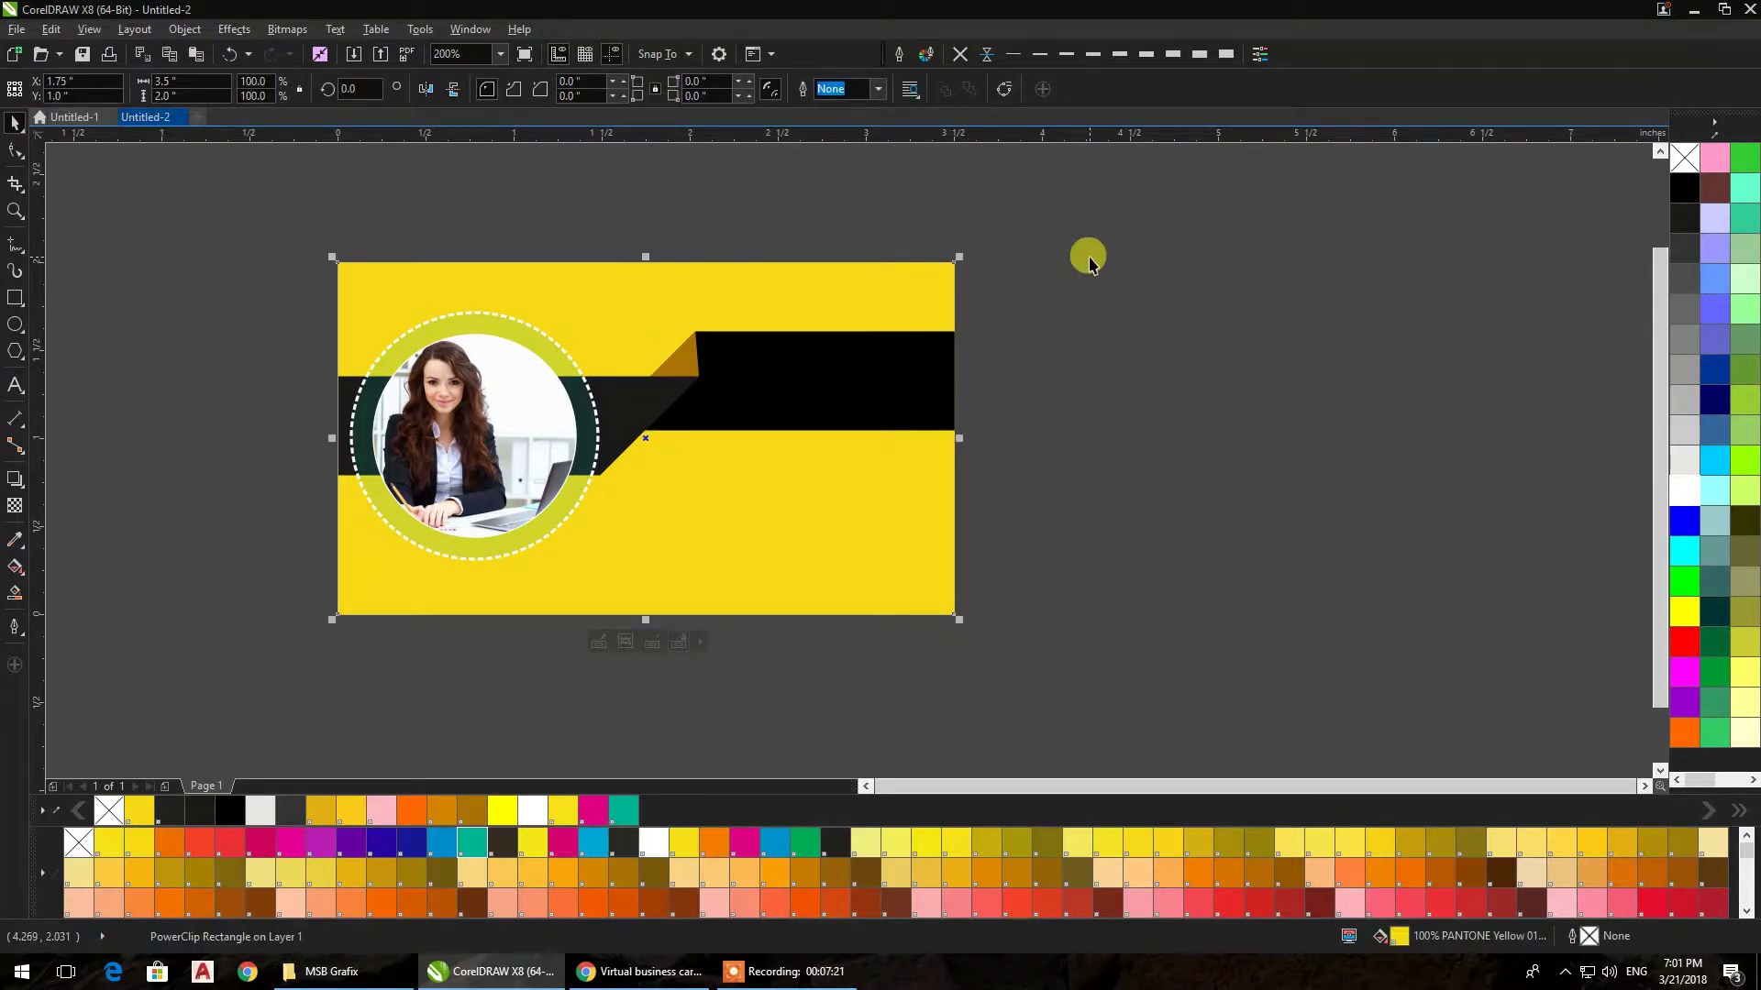
key(ctrl+z)
right_click(1032, 352)
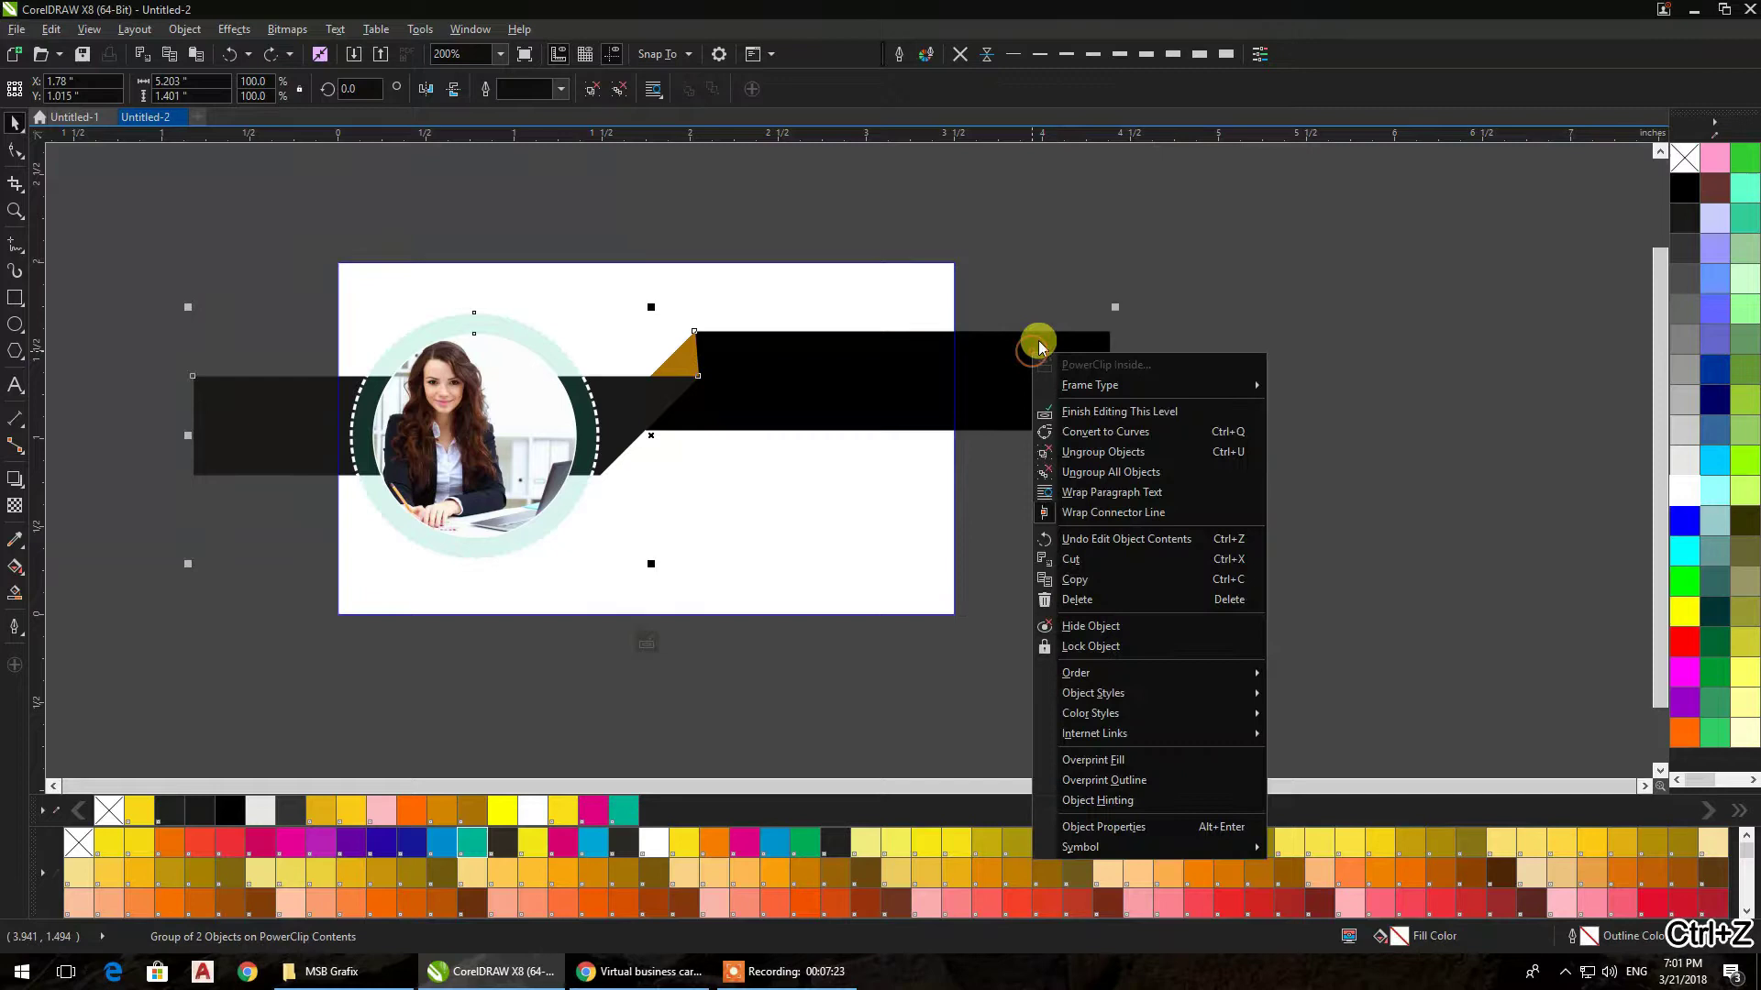
ctrl+click(1082, 281)
key(ctrl+z)
click(1089, 272)
click(1167, 247)
click(1068, 386)
Ungroup the combined ribbon and photo group, and PowerClip both objects inside the yellow card rectangle
drag(1209, 198, 292, 591)
right_click(658, 404)
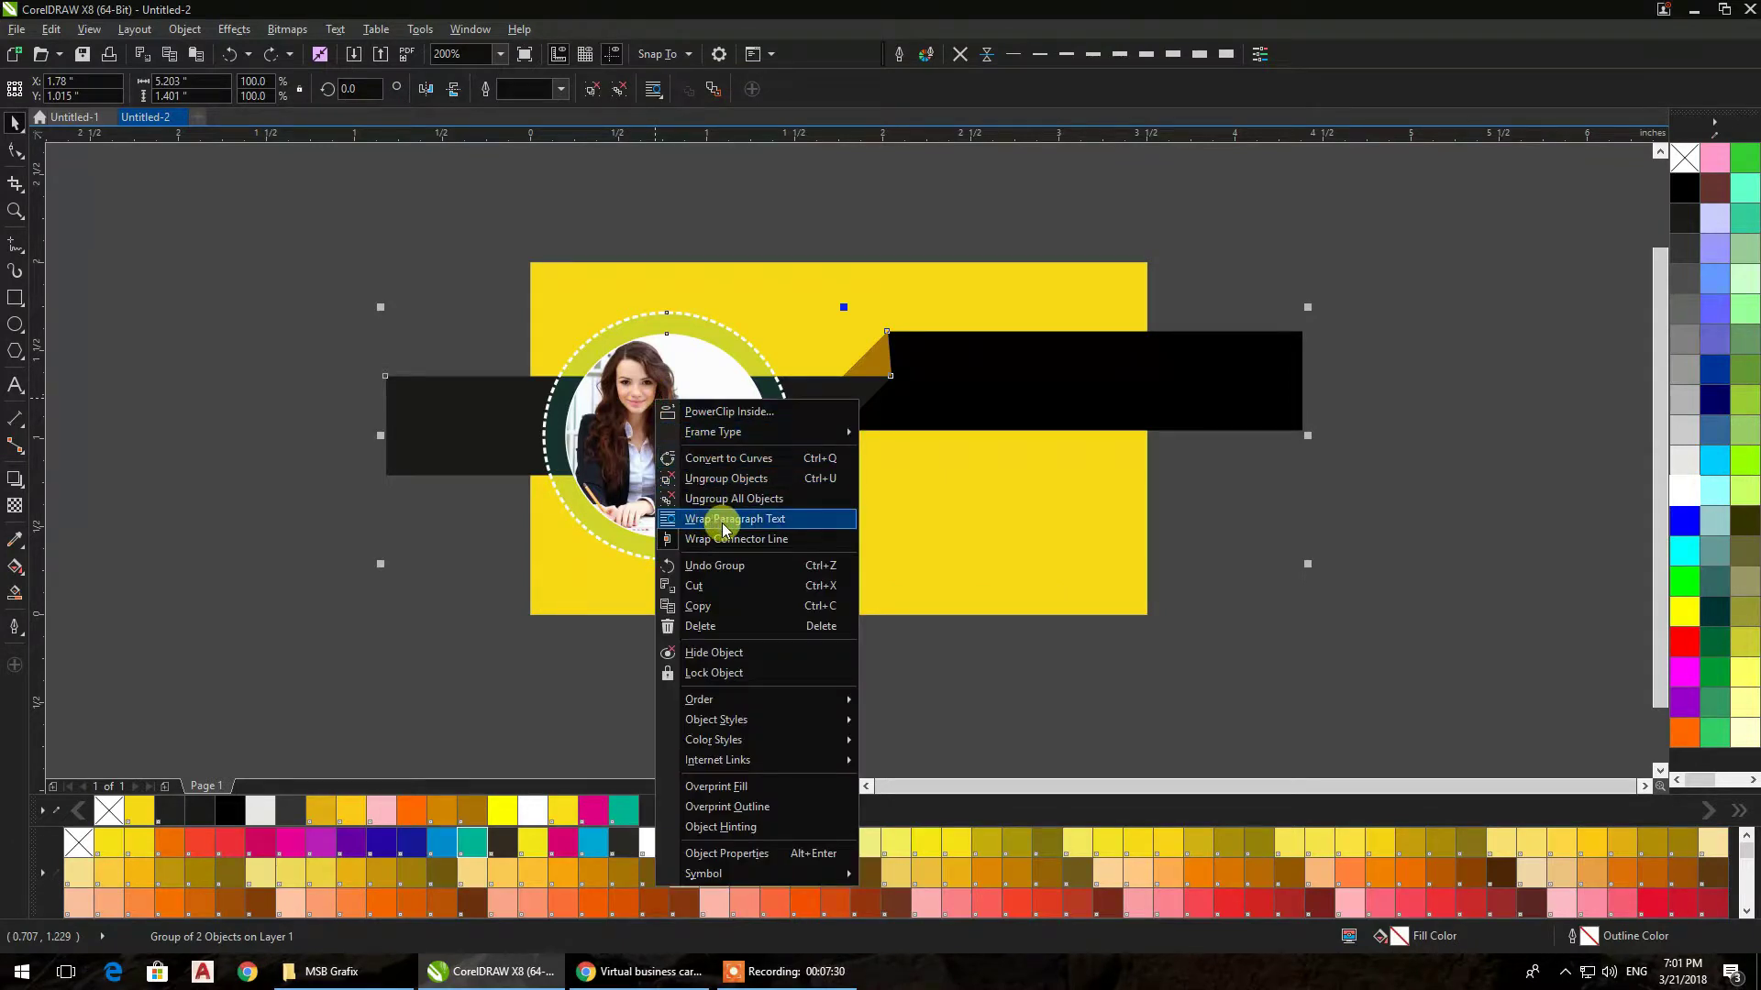
click(726, 478)
right_click(750, 369)
click(807, 381)
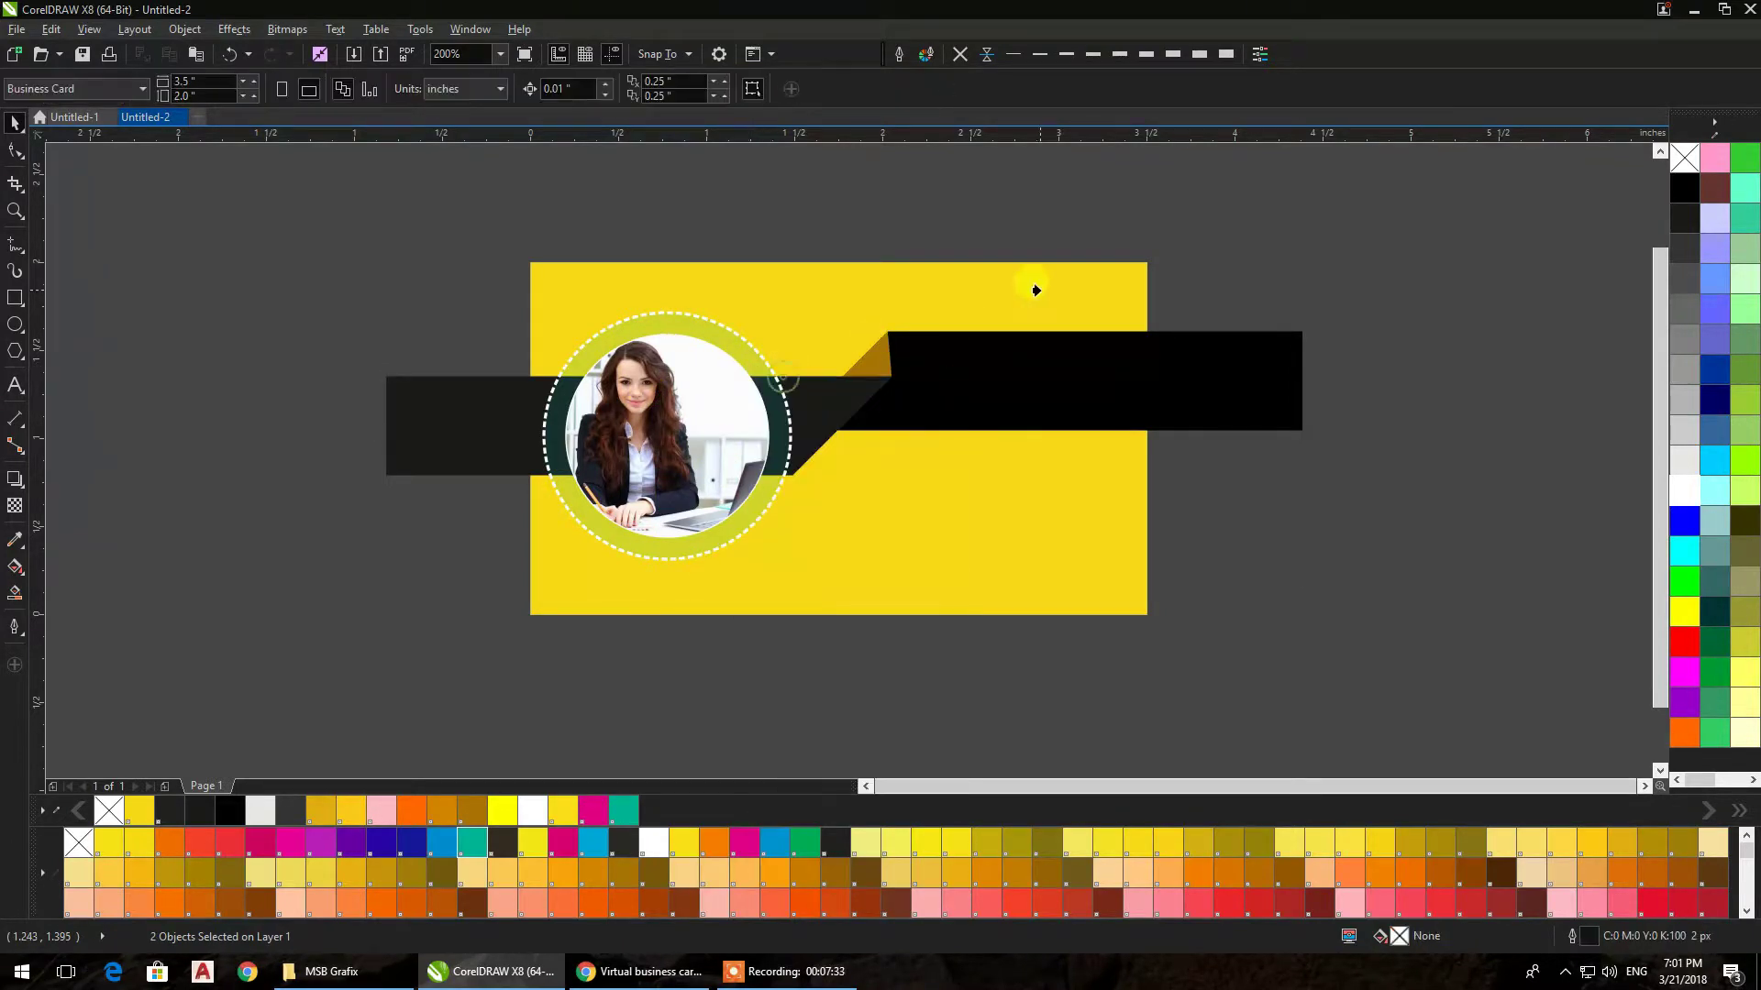
click(1033, 287)
drag(1069, 342, 806, 374)
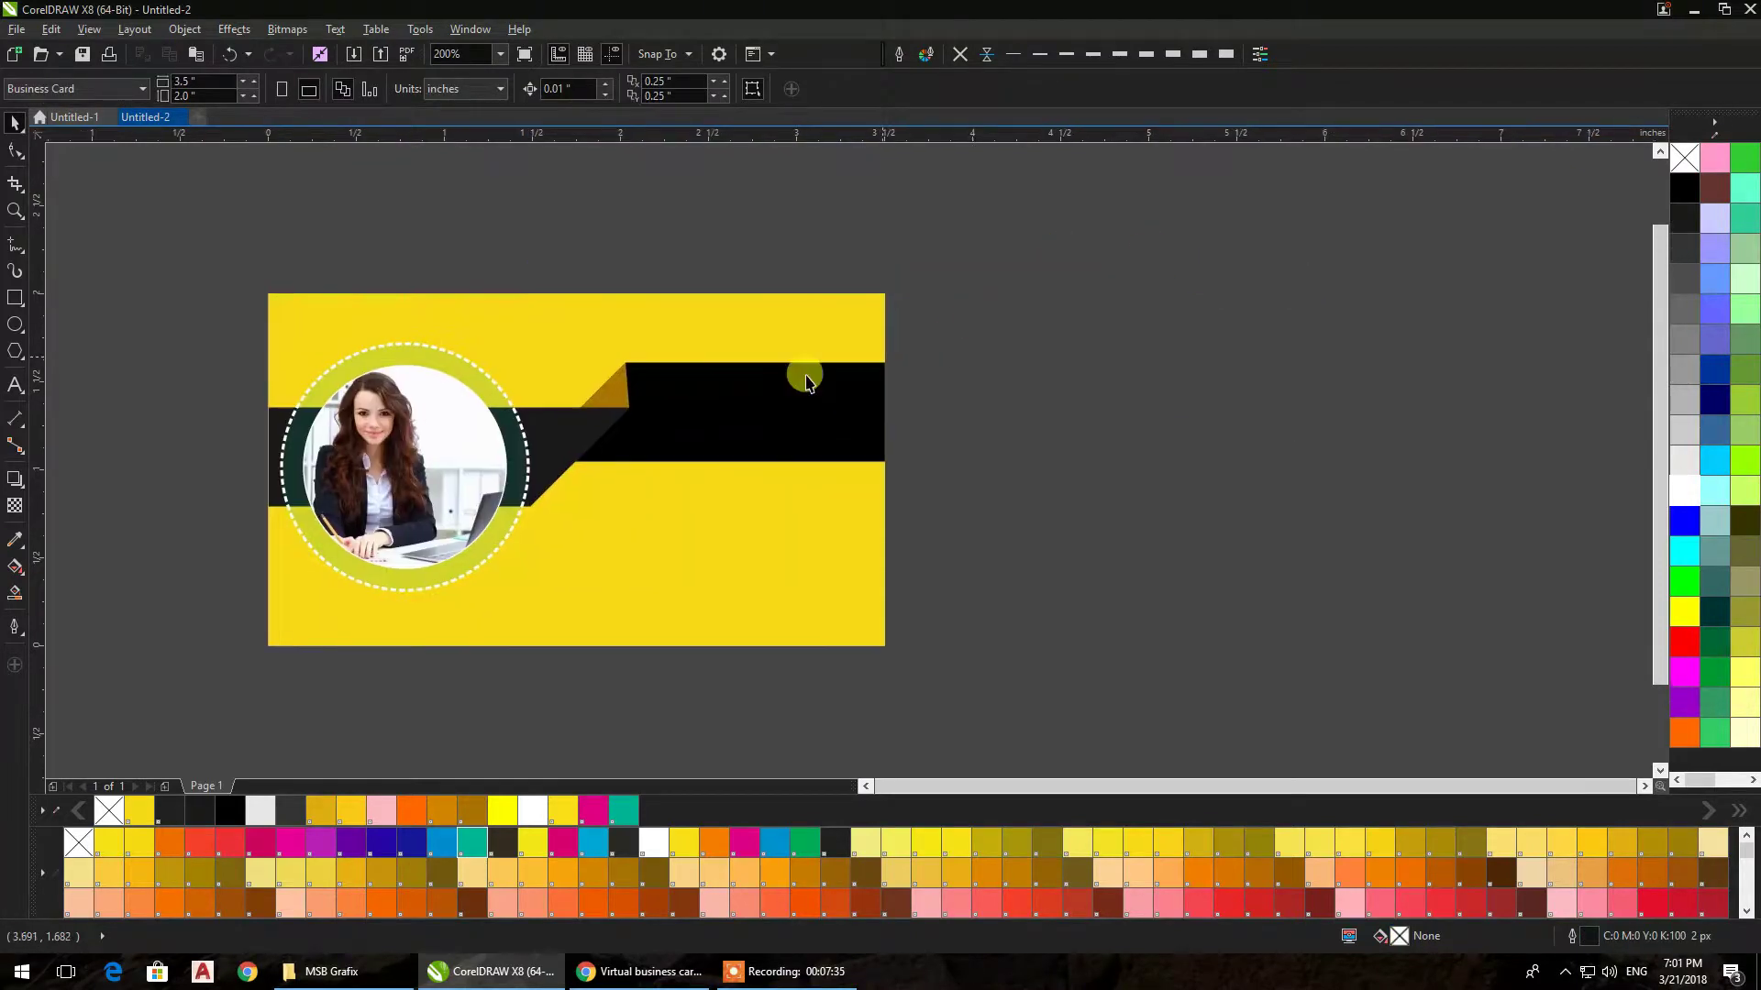
Edit the PowerClip contents to recolour the ribbon: front band orange, rear band darker brown-orange, fold dark brown, and finish editing
double_click(582, 433)
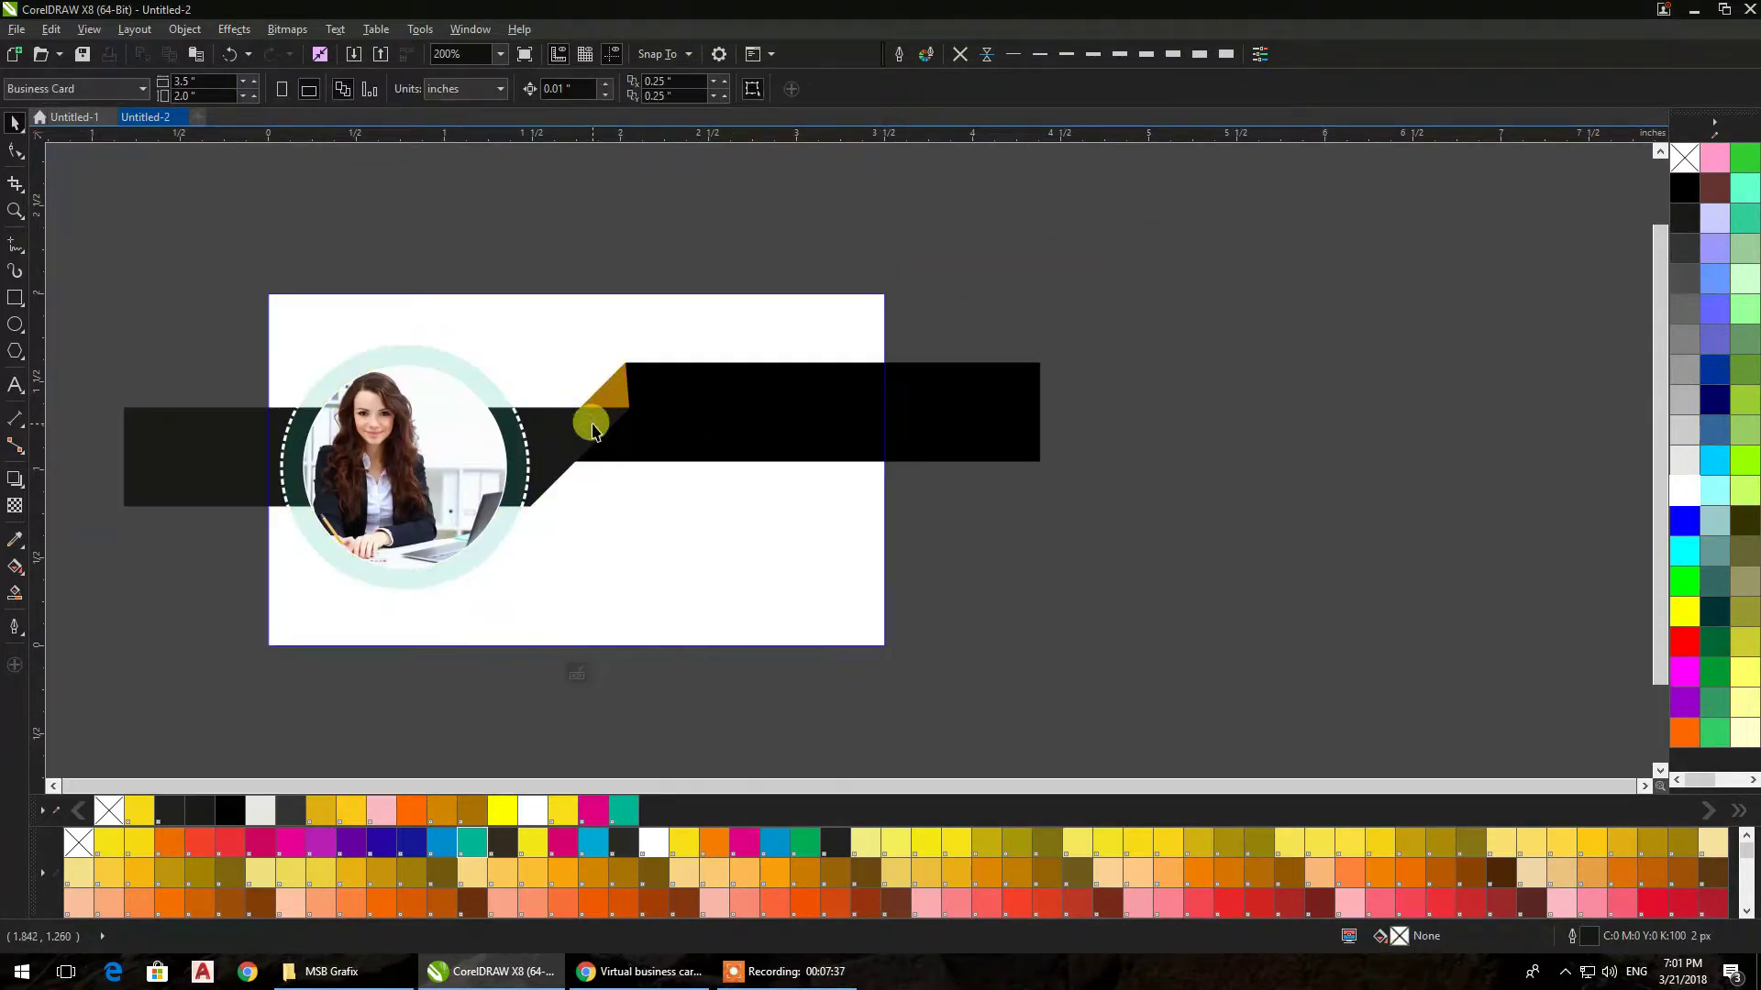
click(1684, 641)
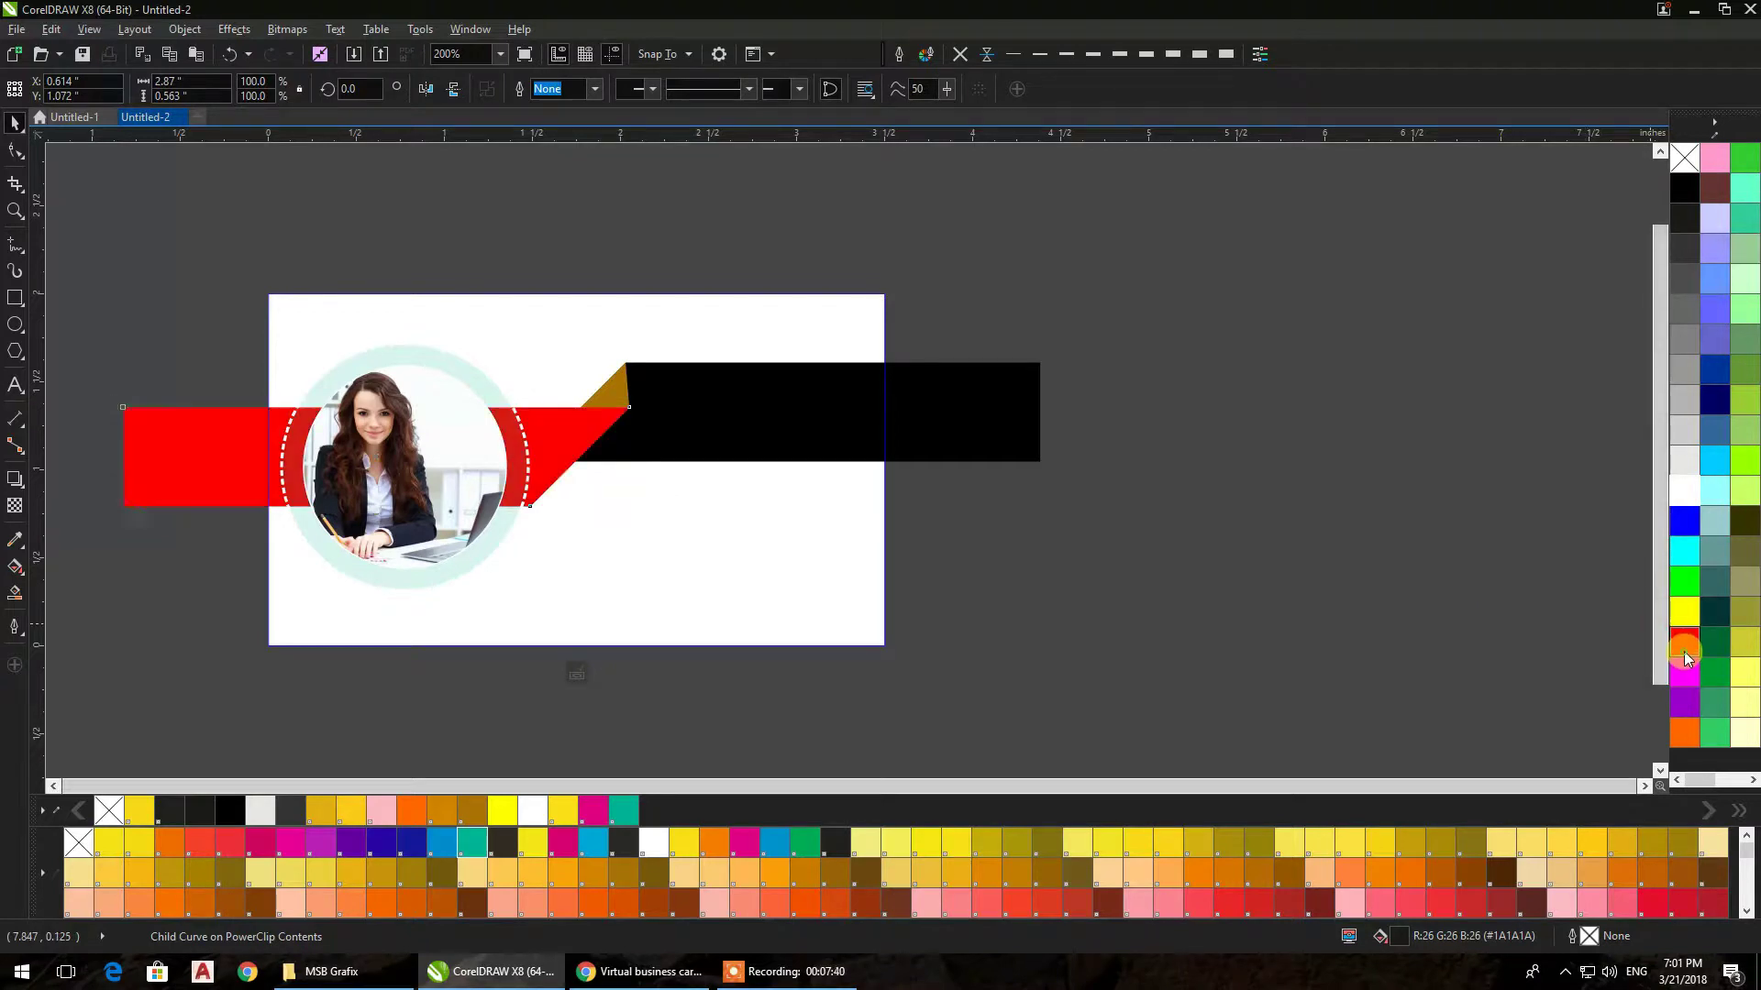
click(1410, 873)
click(1041, 439)
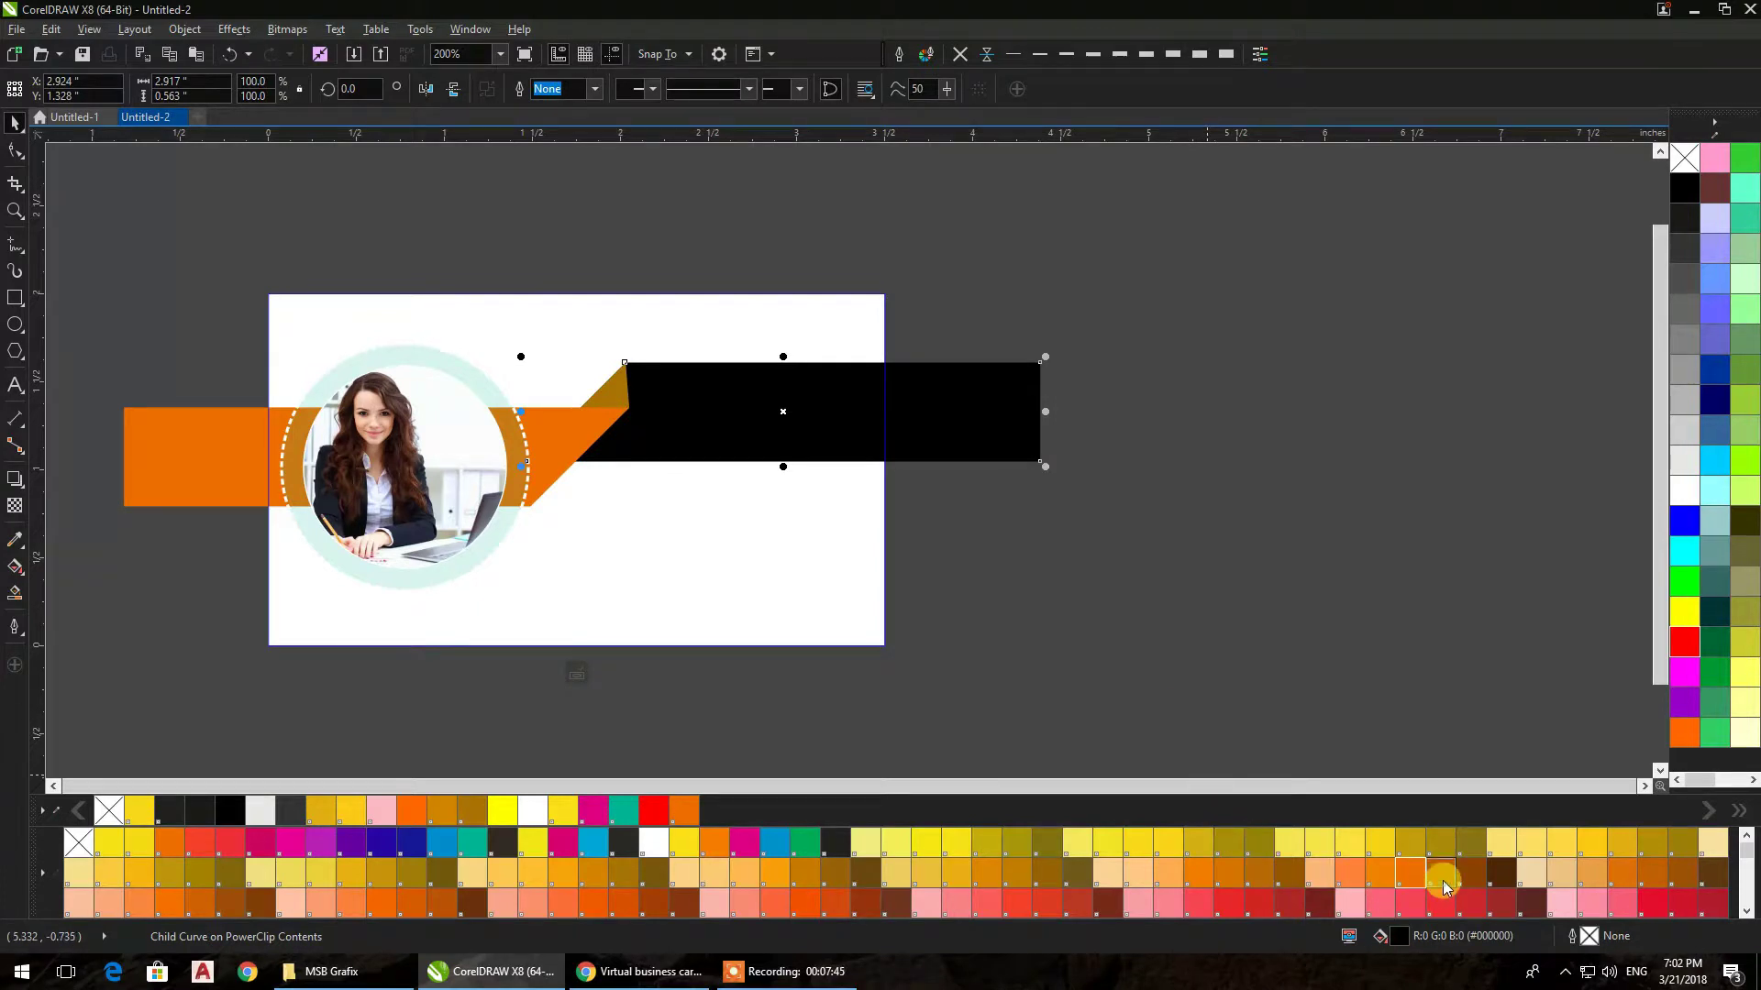
click(1441, 879)
click(591, 411)
click(1495, 876)
click(1289, 594)
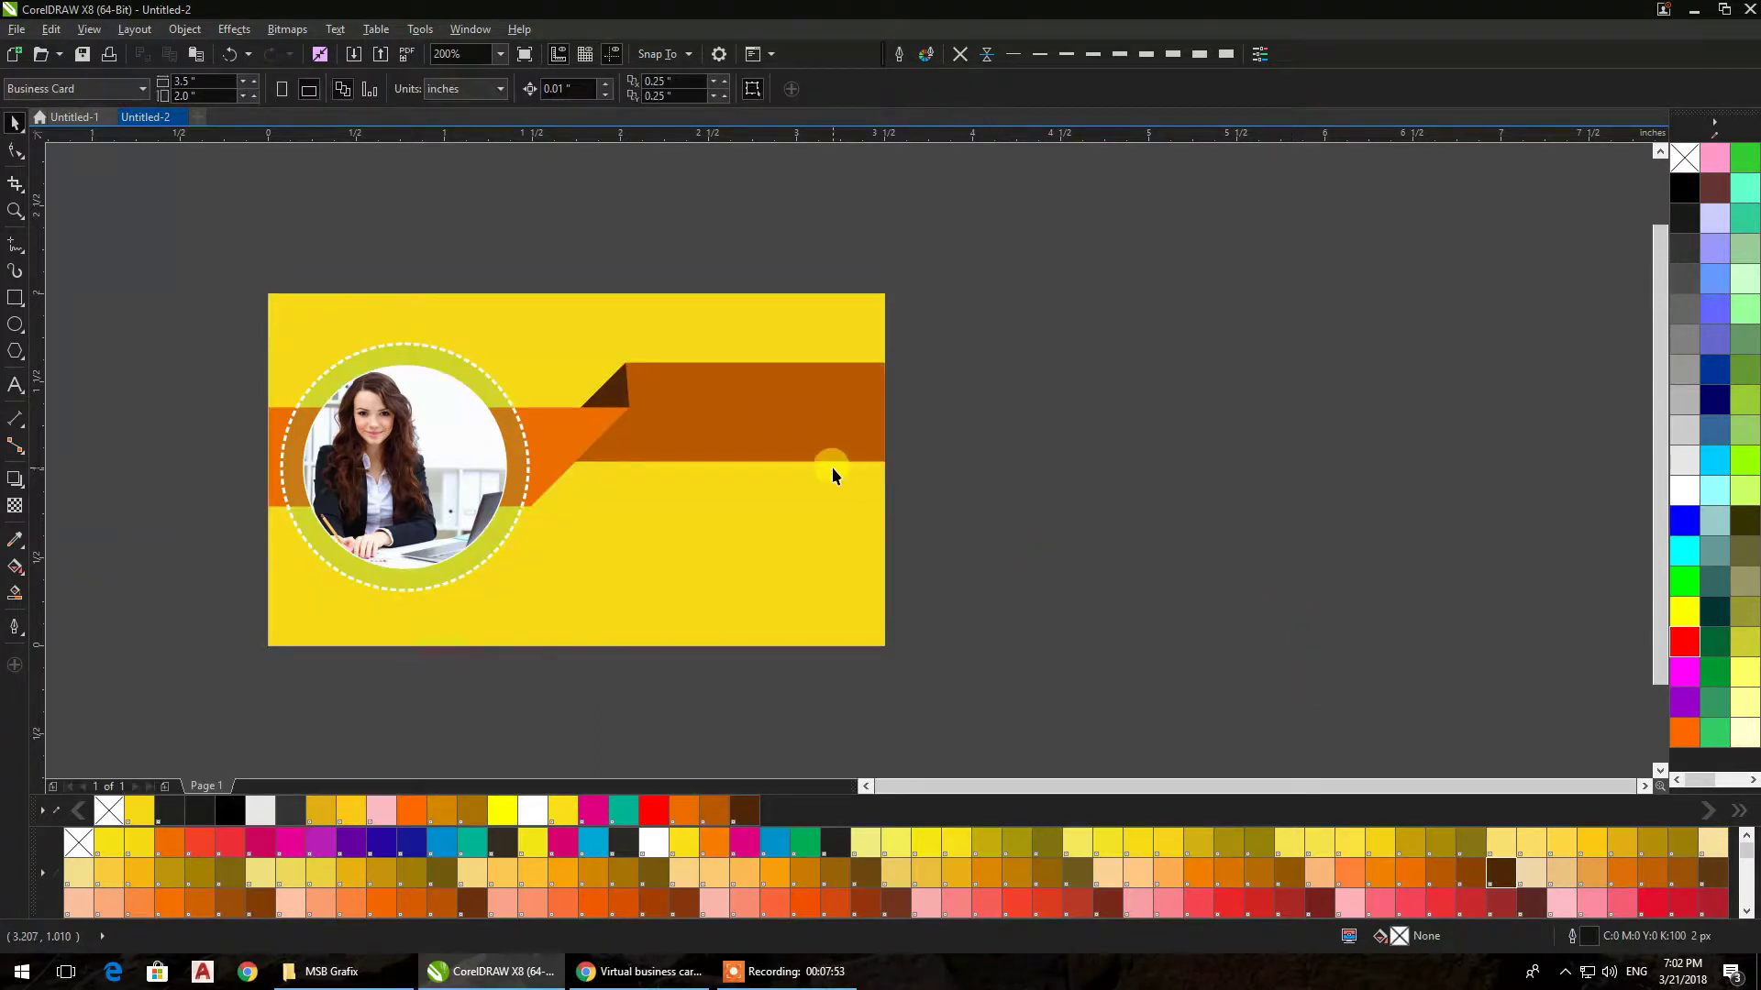
Change the card rectangle's fill from yellow to the near-black Pantone Hexachrome colour
click(824, 495)
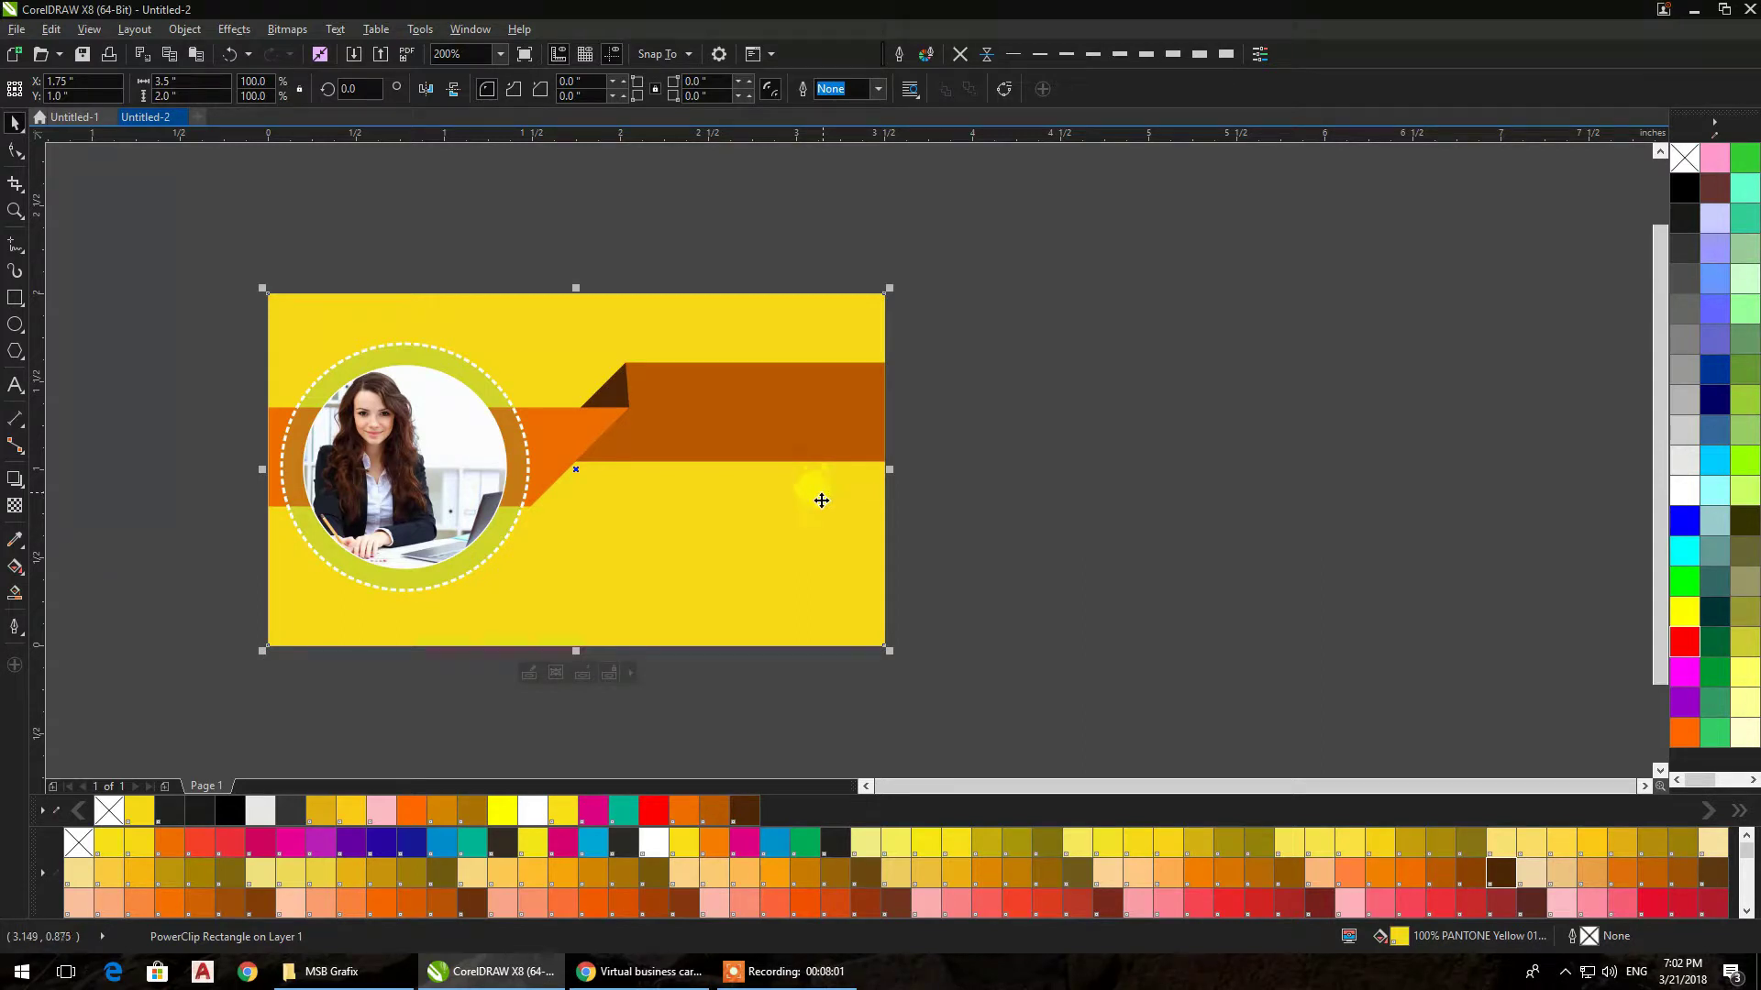
click(835, 841)
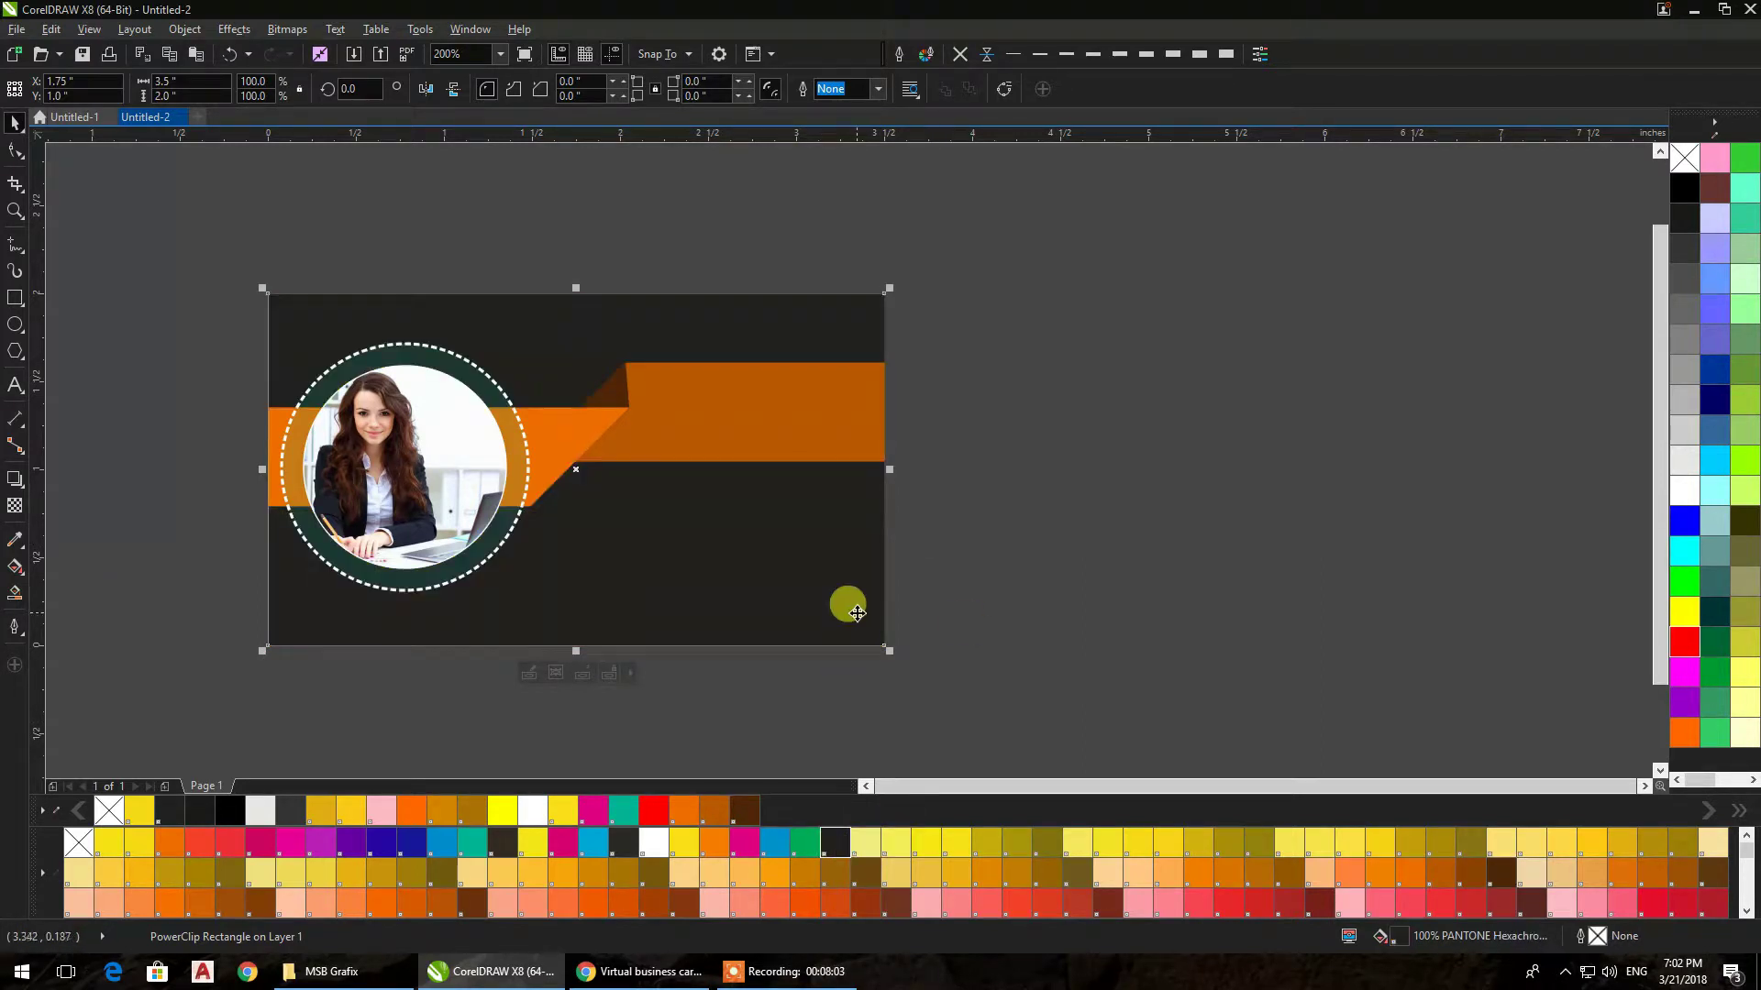
click(373, 676)
click(322, 629)
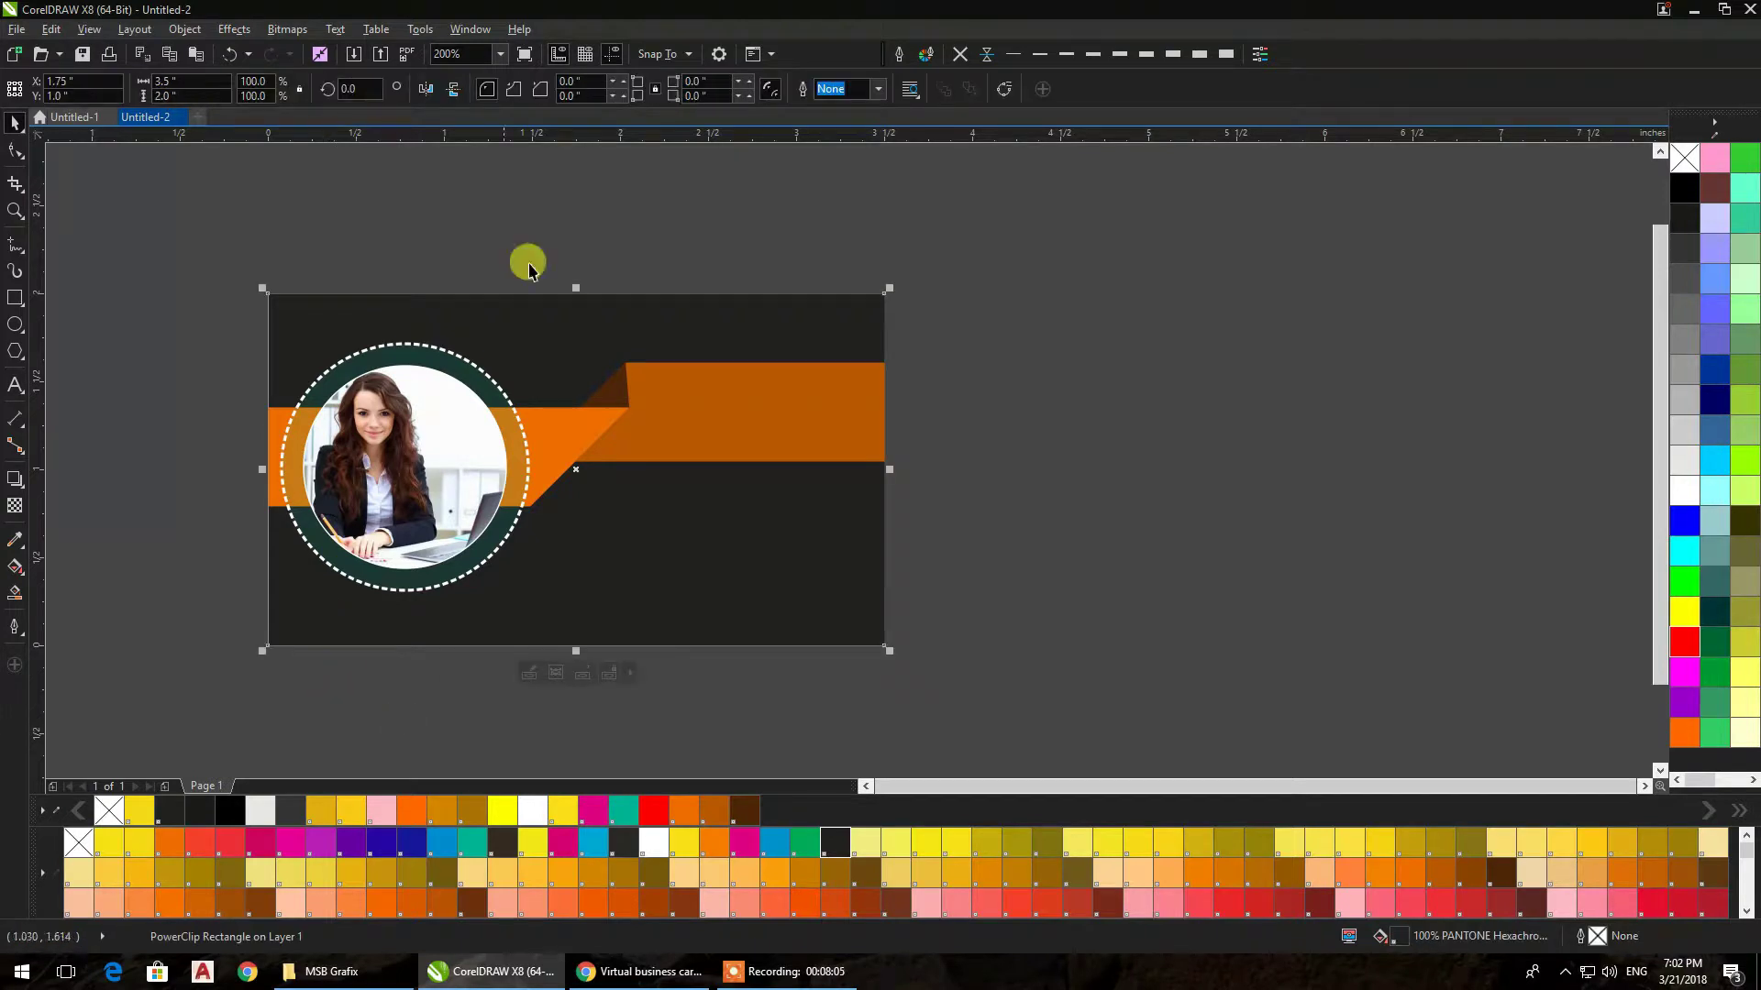
click(1029, 335)
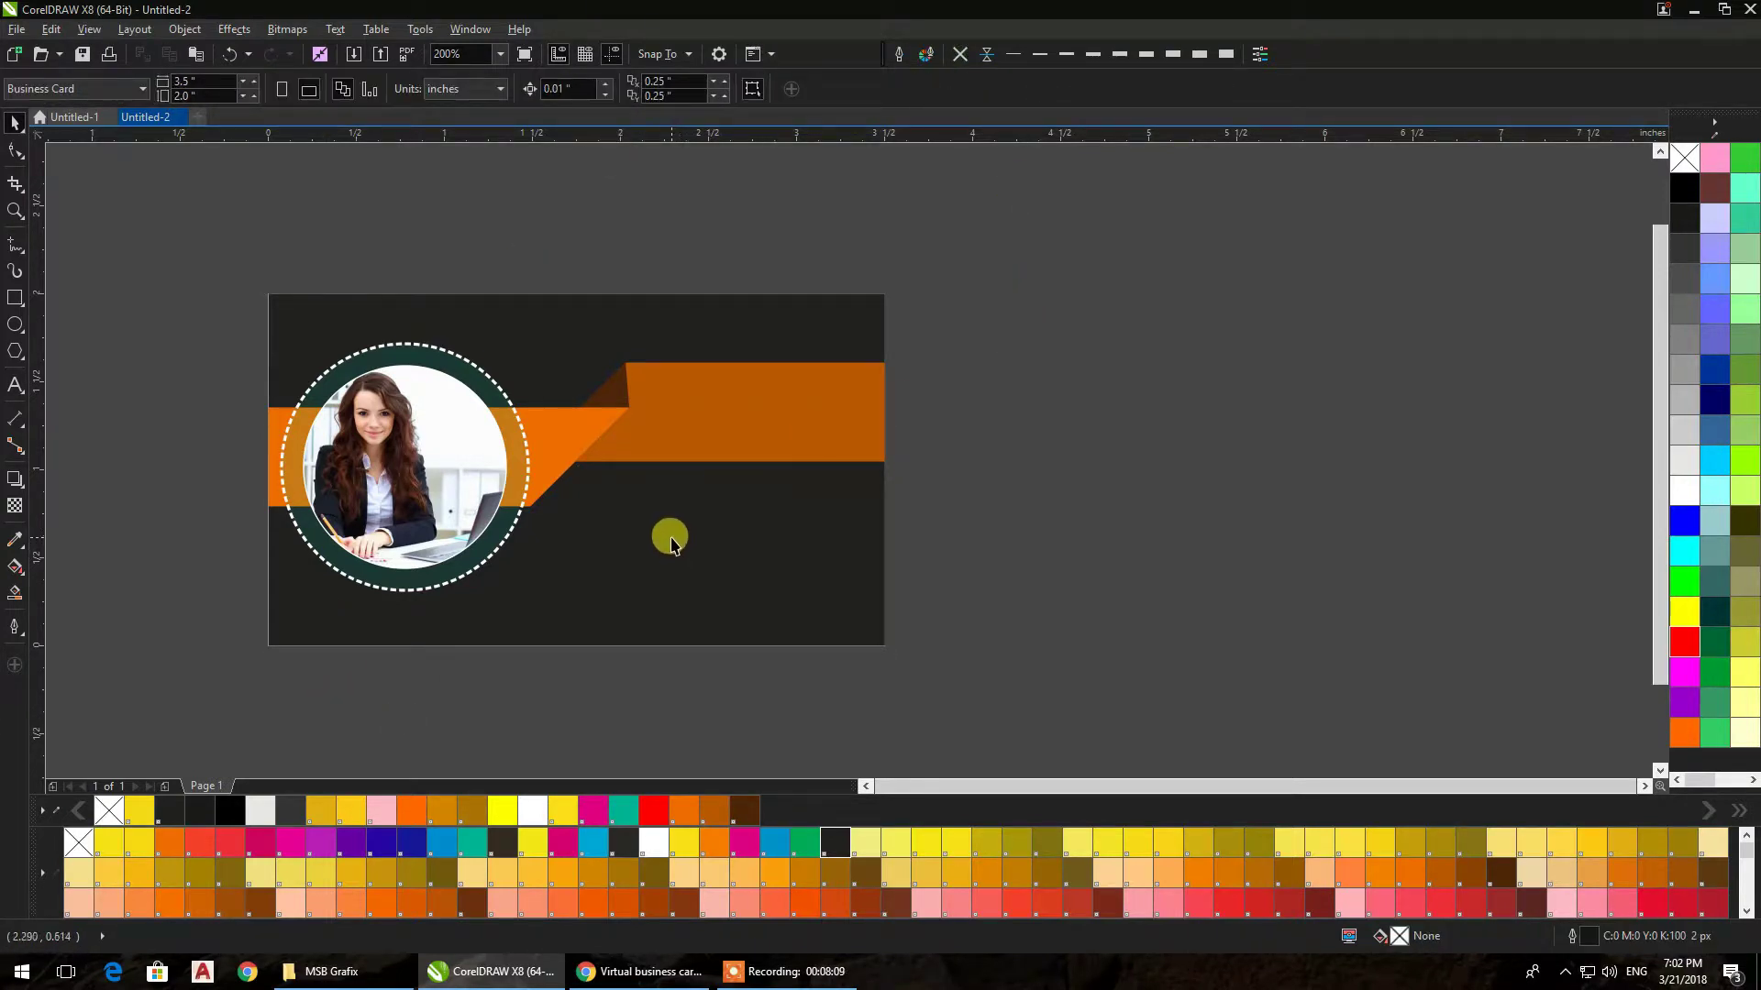
Copy the contact-details text and the white MSB GRAFIX text from the yellow card in Untitled-1
drag(685, 527, 825, 503)
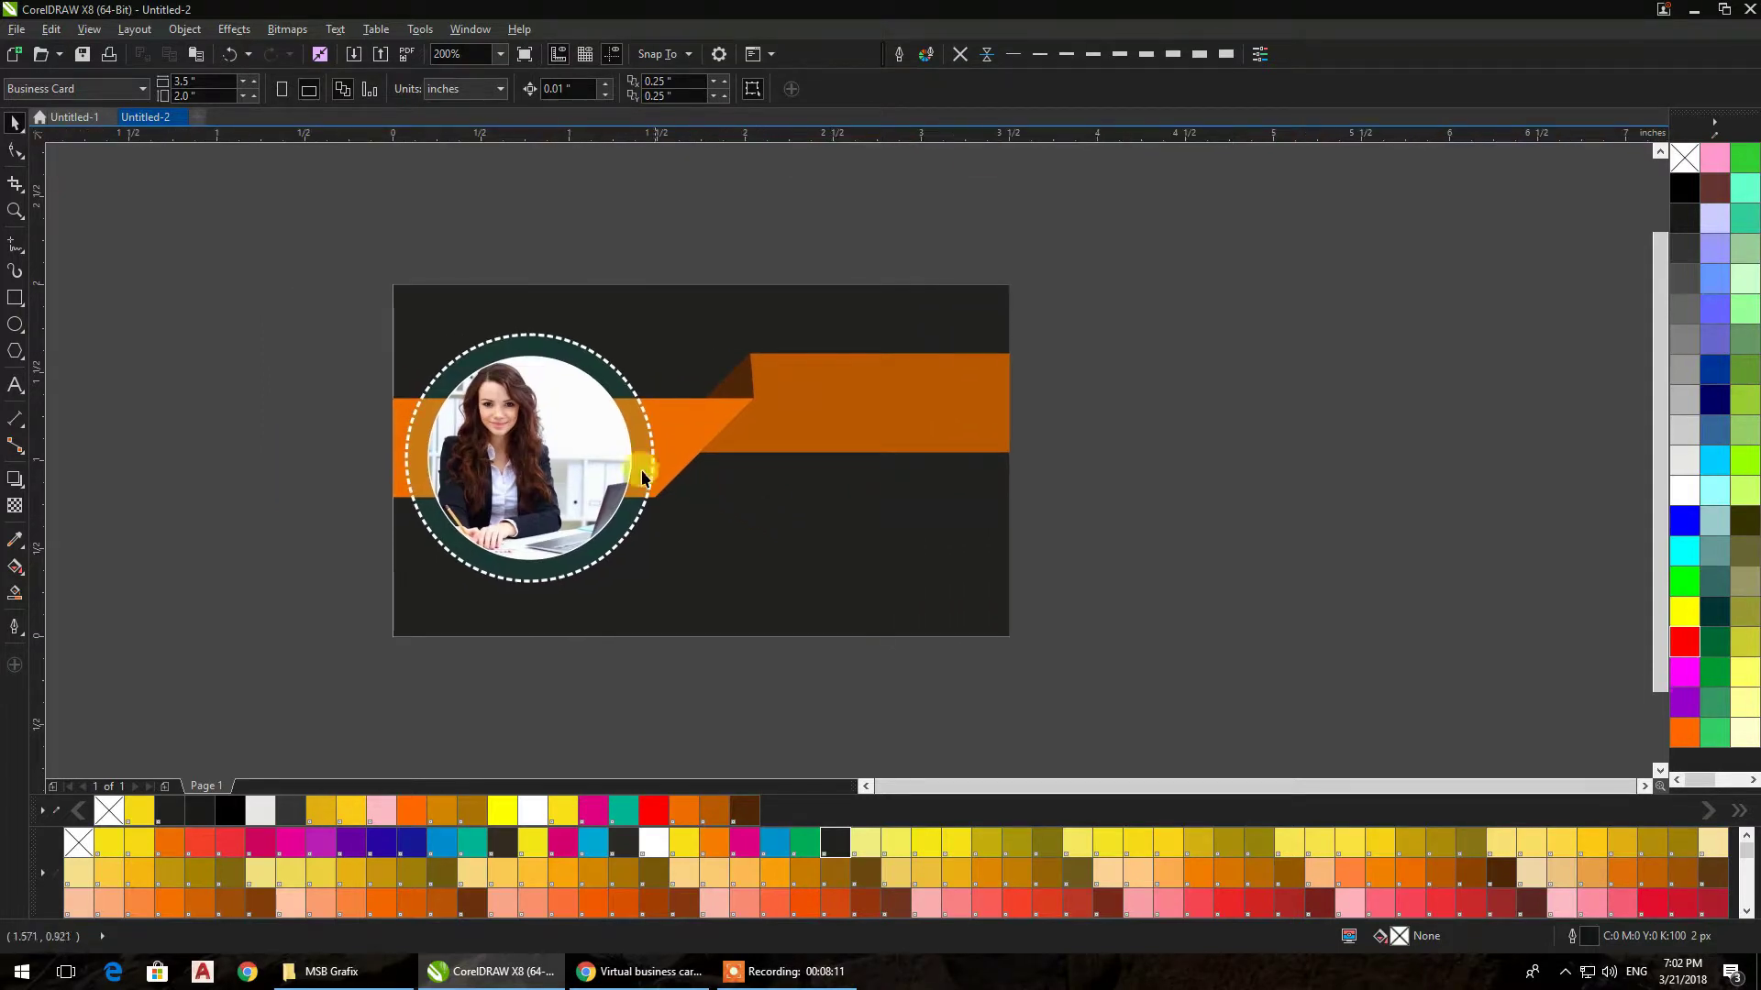
click(75, 120)
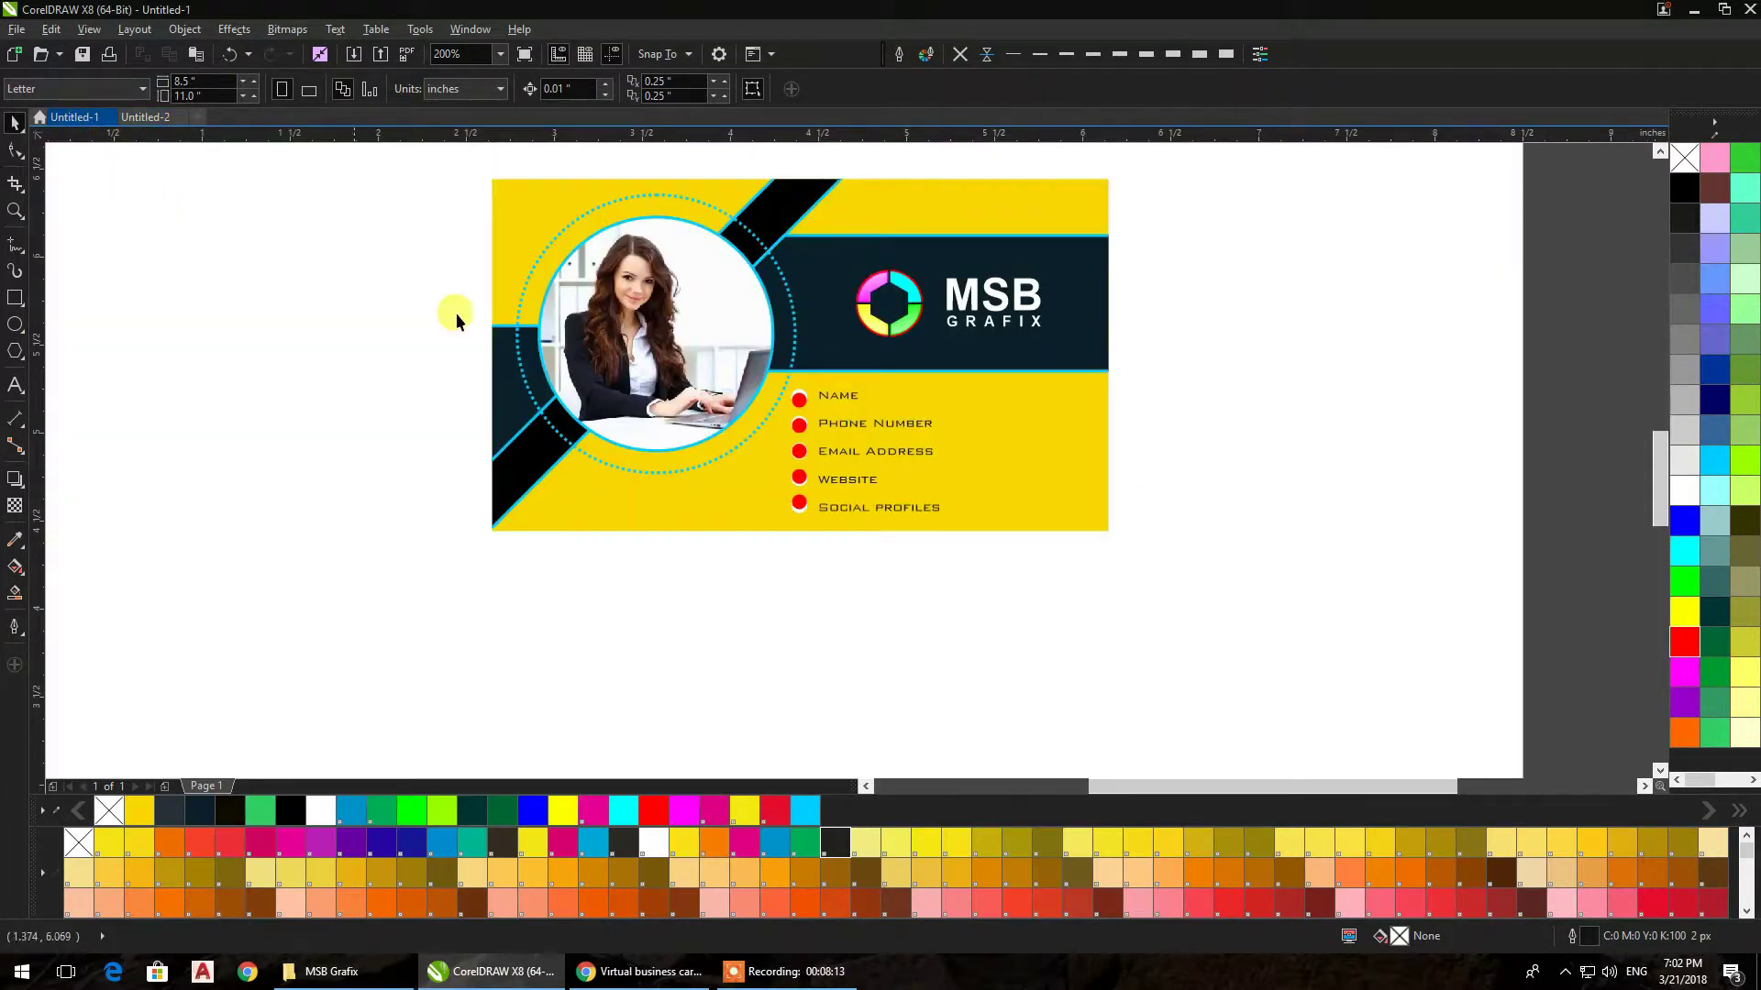
drag(1105, 646, 810, 386)
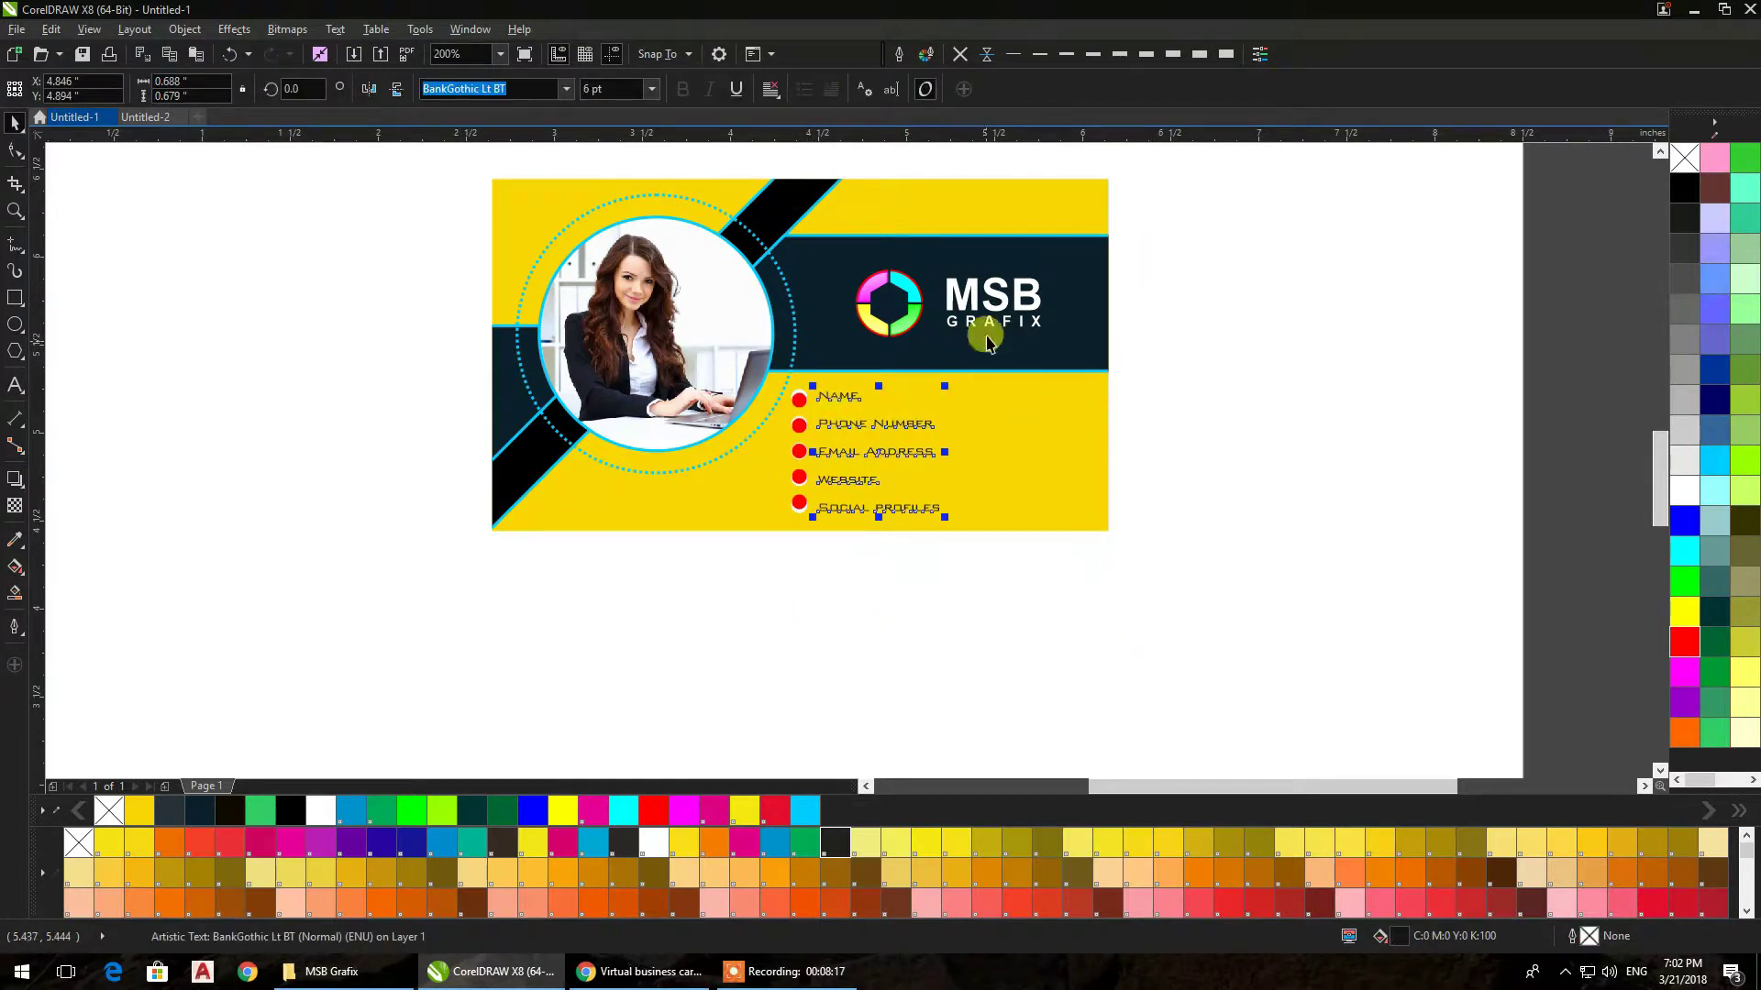
shift+click(1001, 307)
right_click(1002, 307)
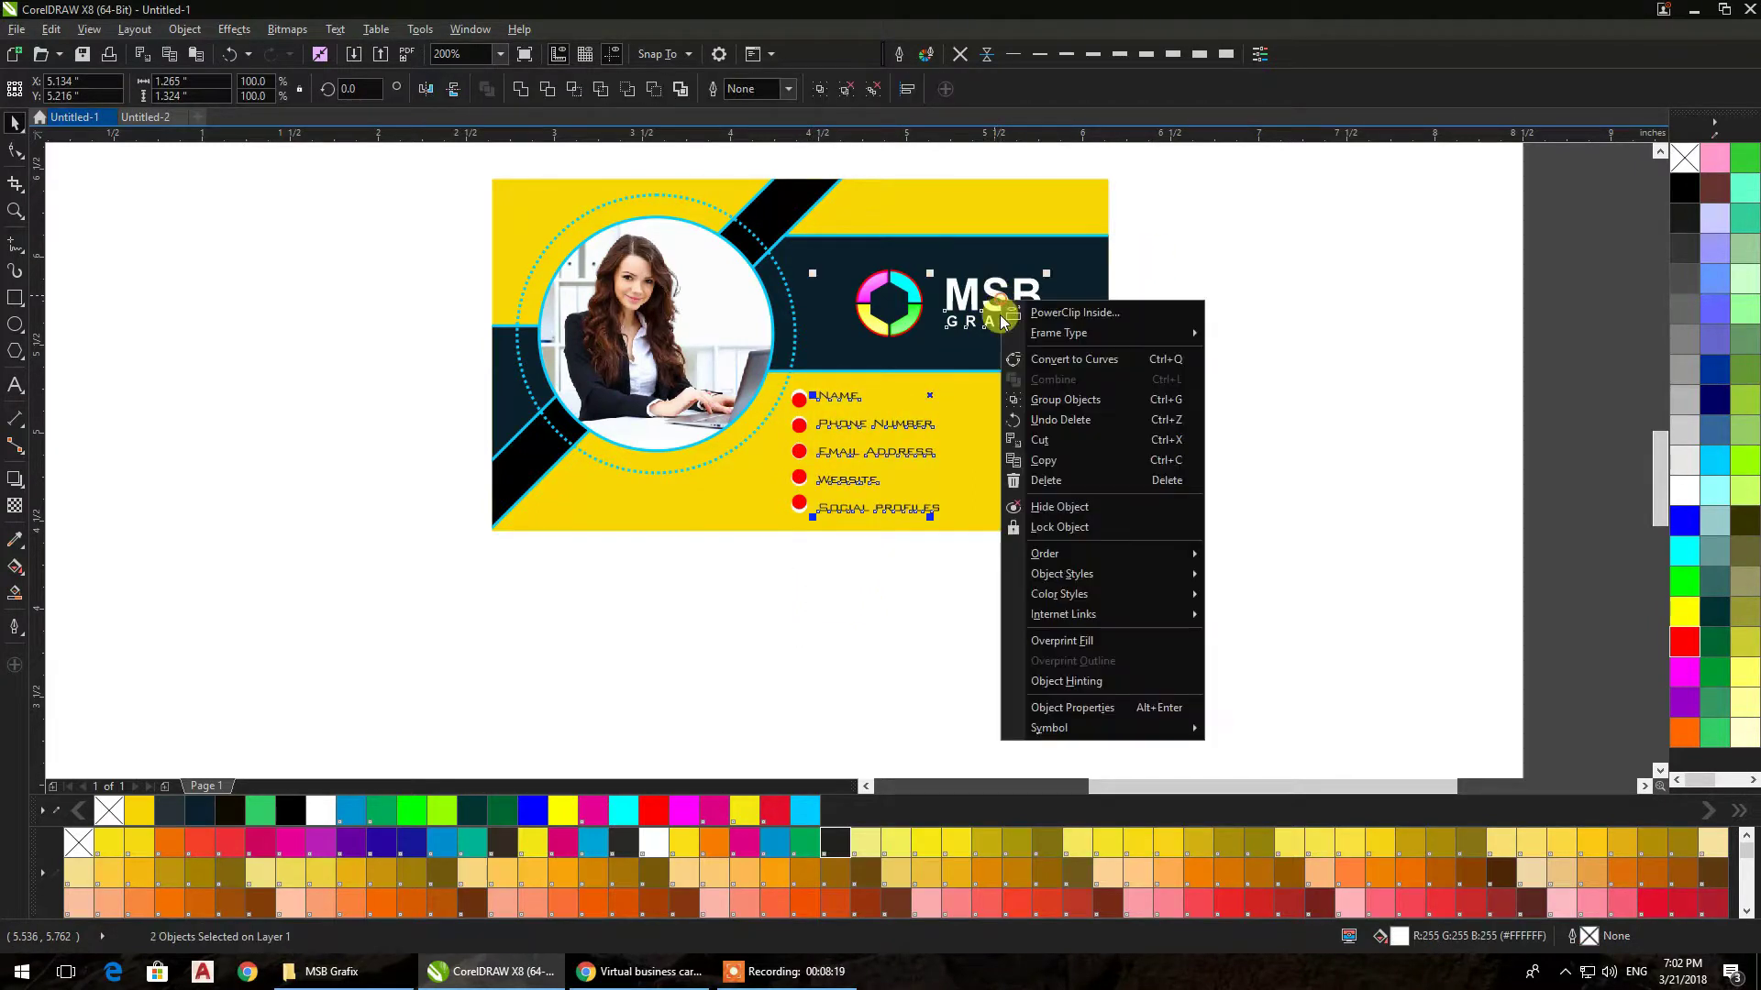
click(1045, 456)
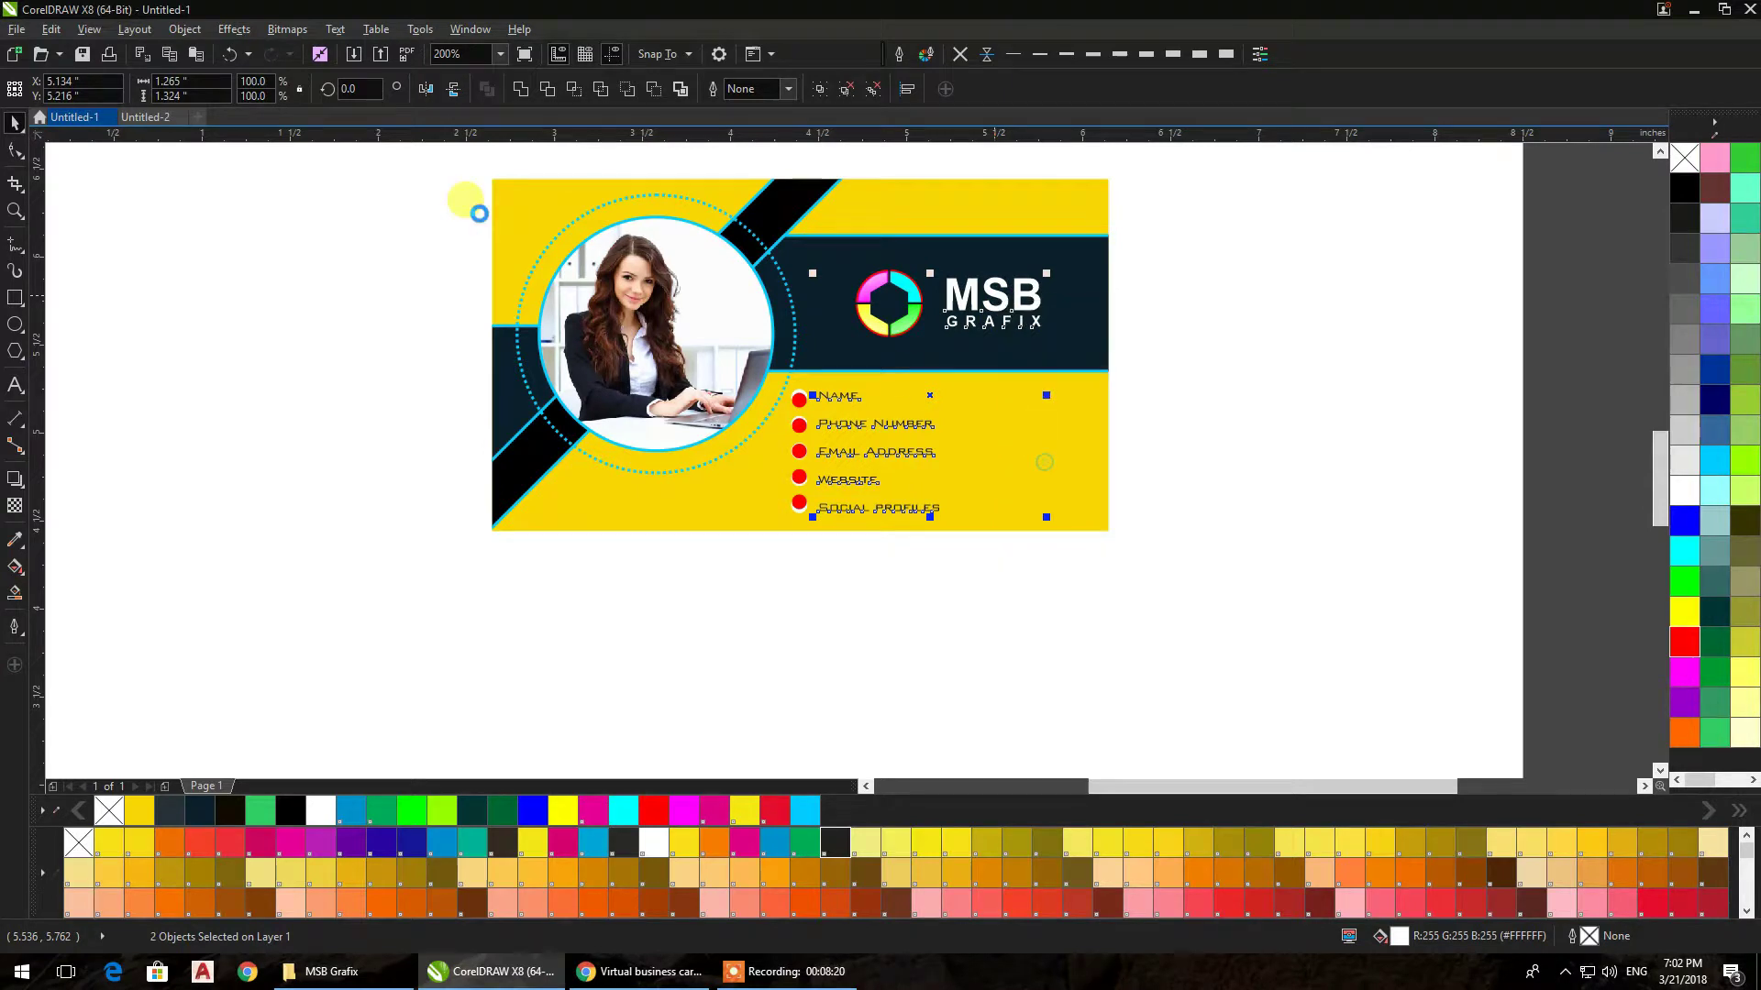
Paste the copied texts into Untitled-2 and move them so MSB GRAFIX sits on the rear ribbon band with the contact details below
click(142, 117)
key(ctrl+v)
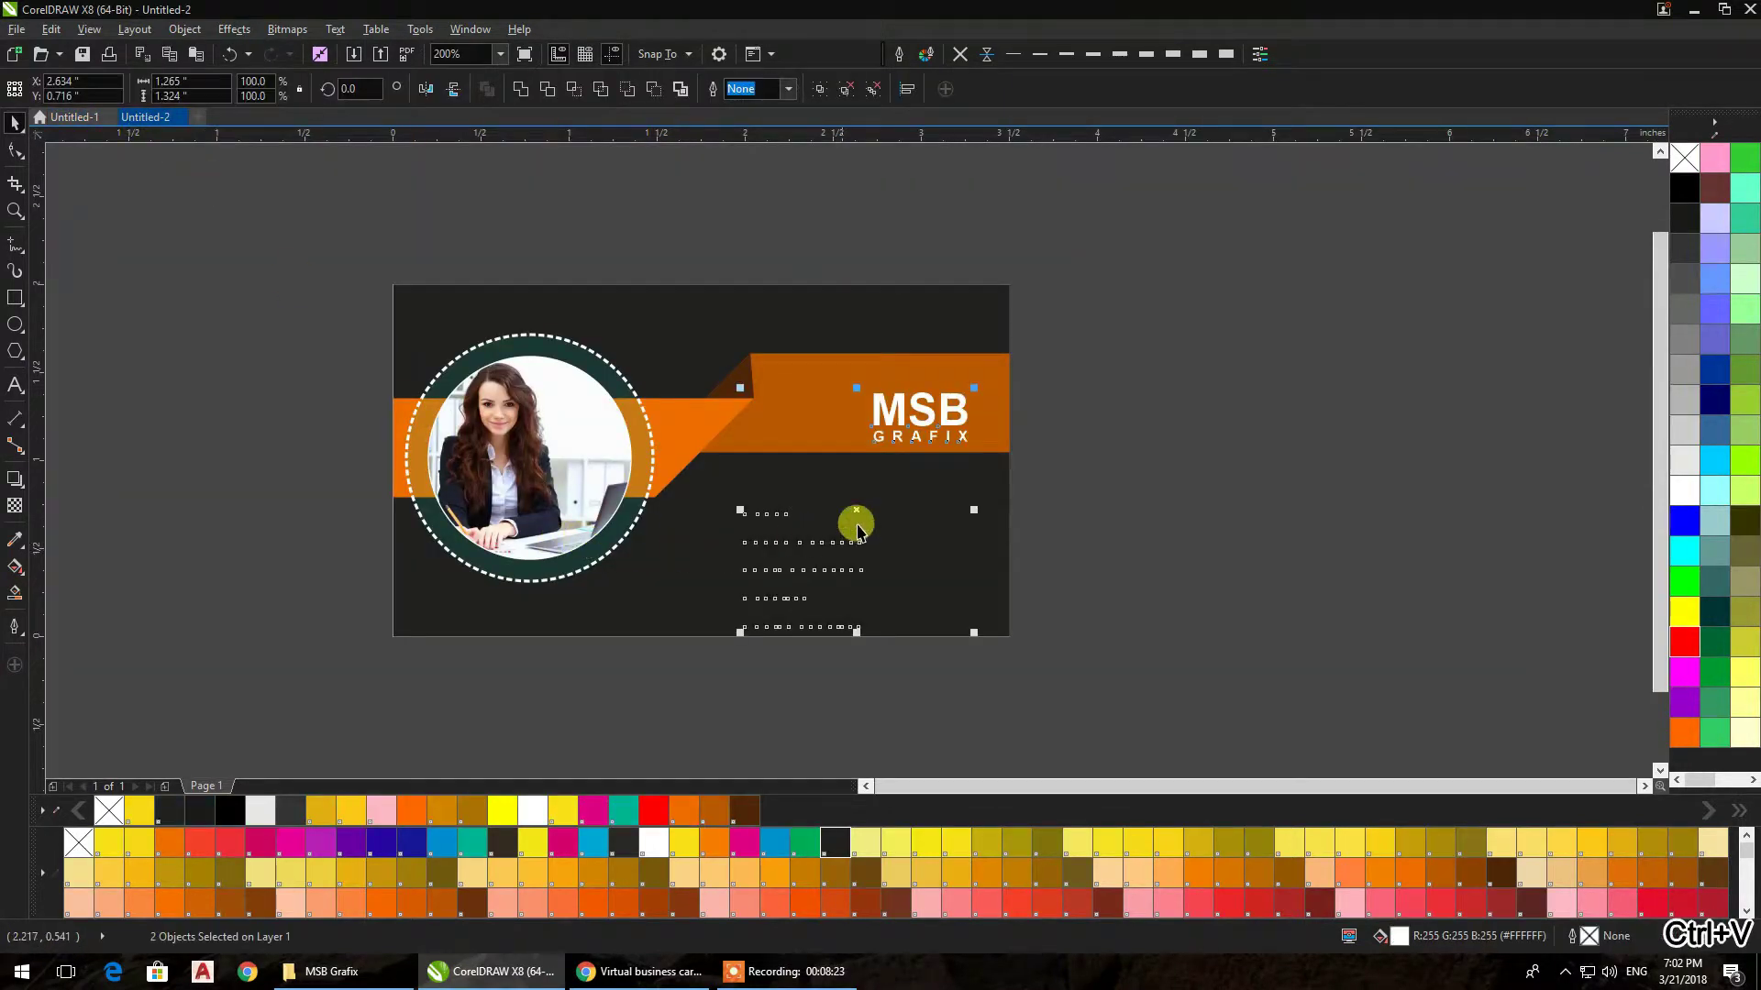
drag(860, 513, 853, 491)
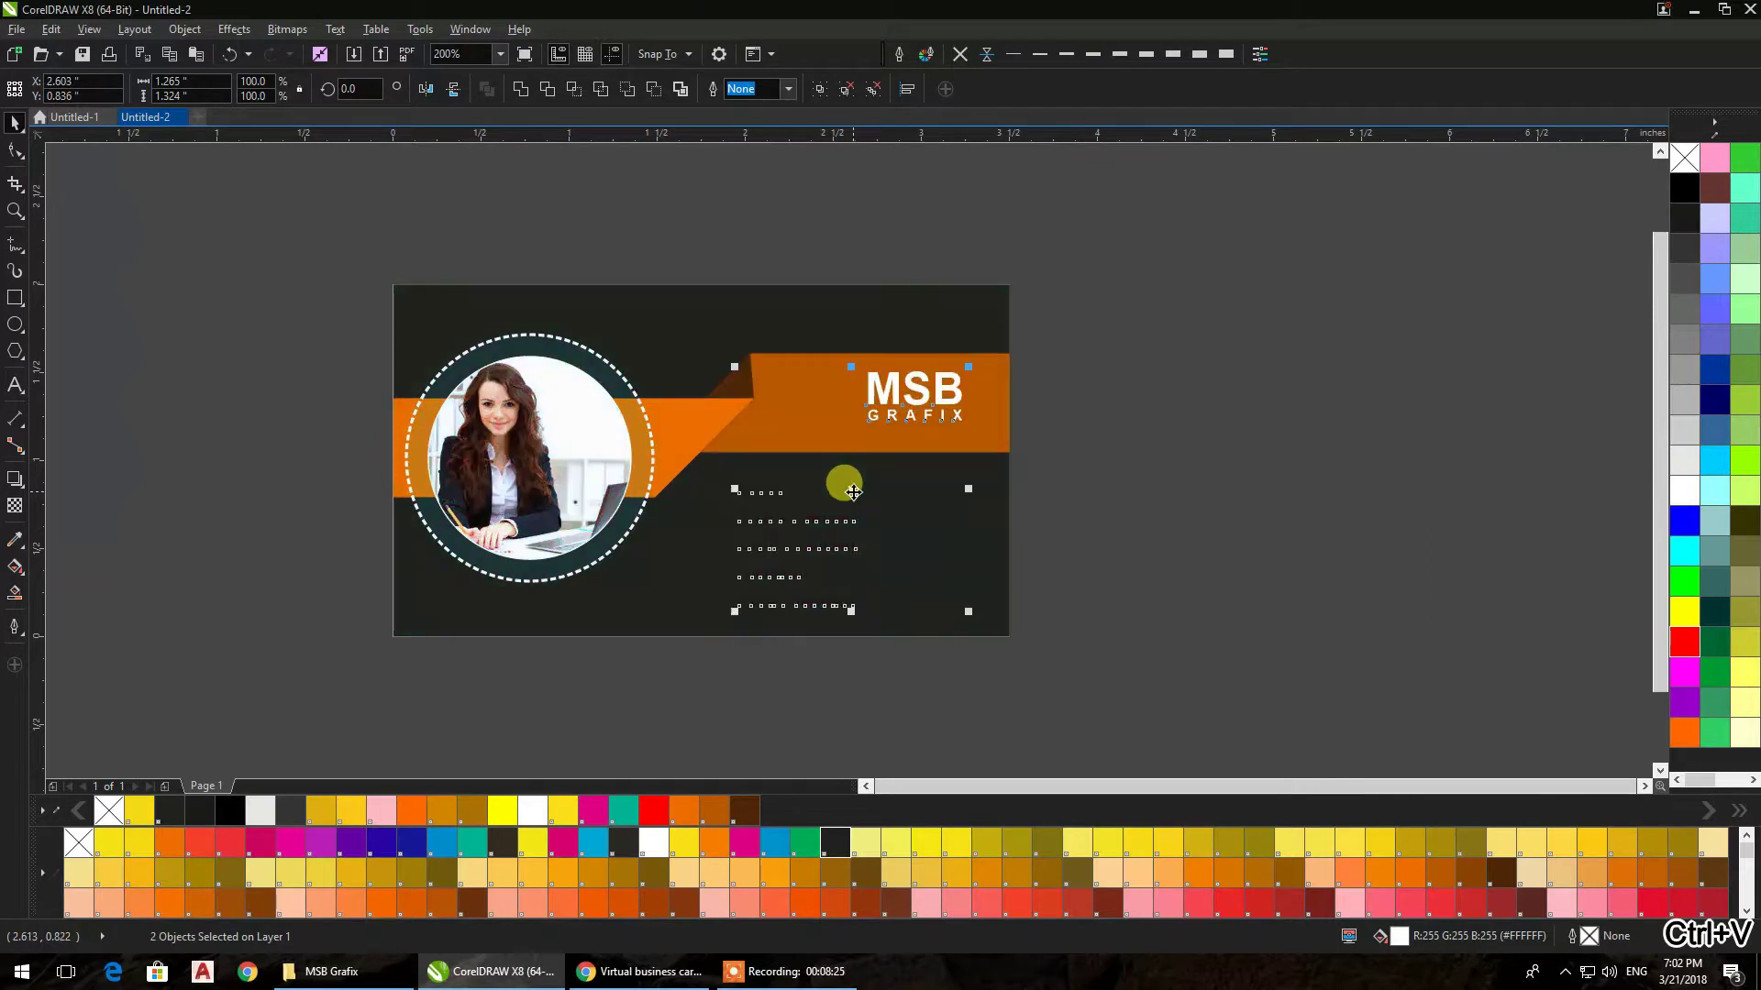
Fill the contact-details text below the ribbon with white
drag(1152, 719, 693, 440)
click(1685, 491)
click(1395, 499)
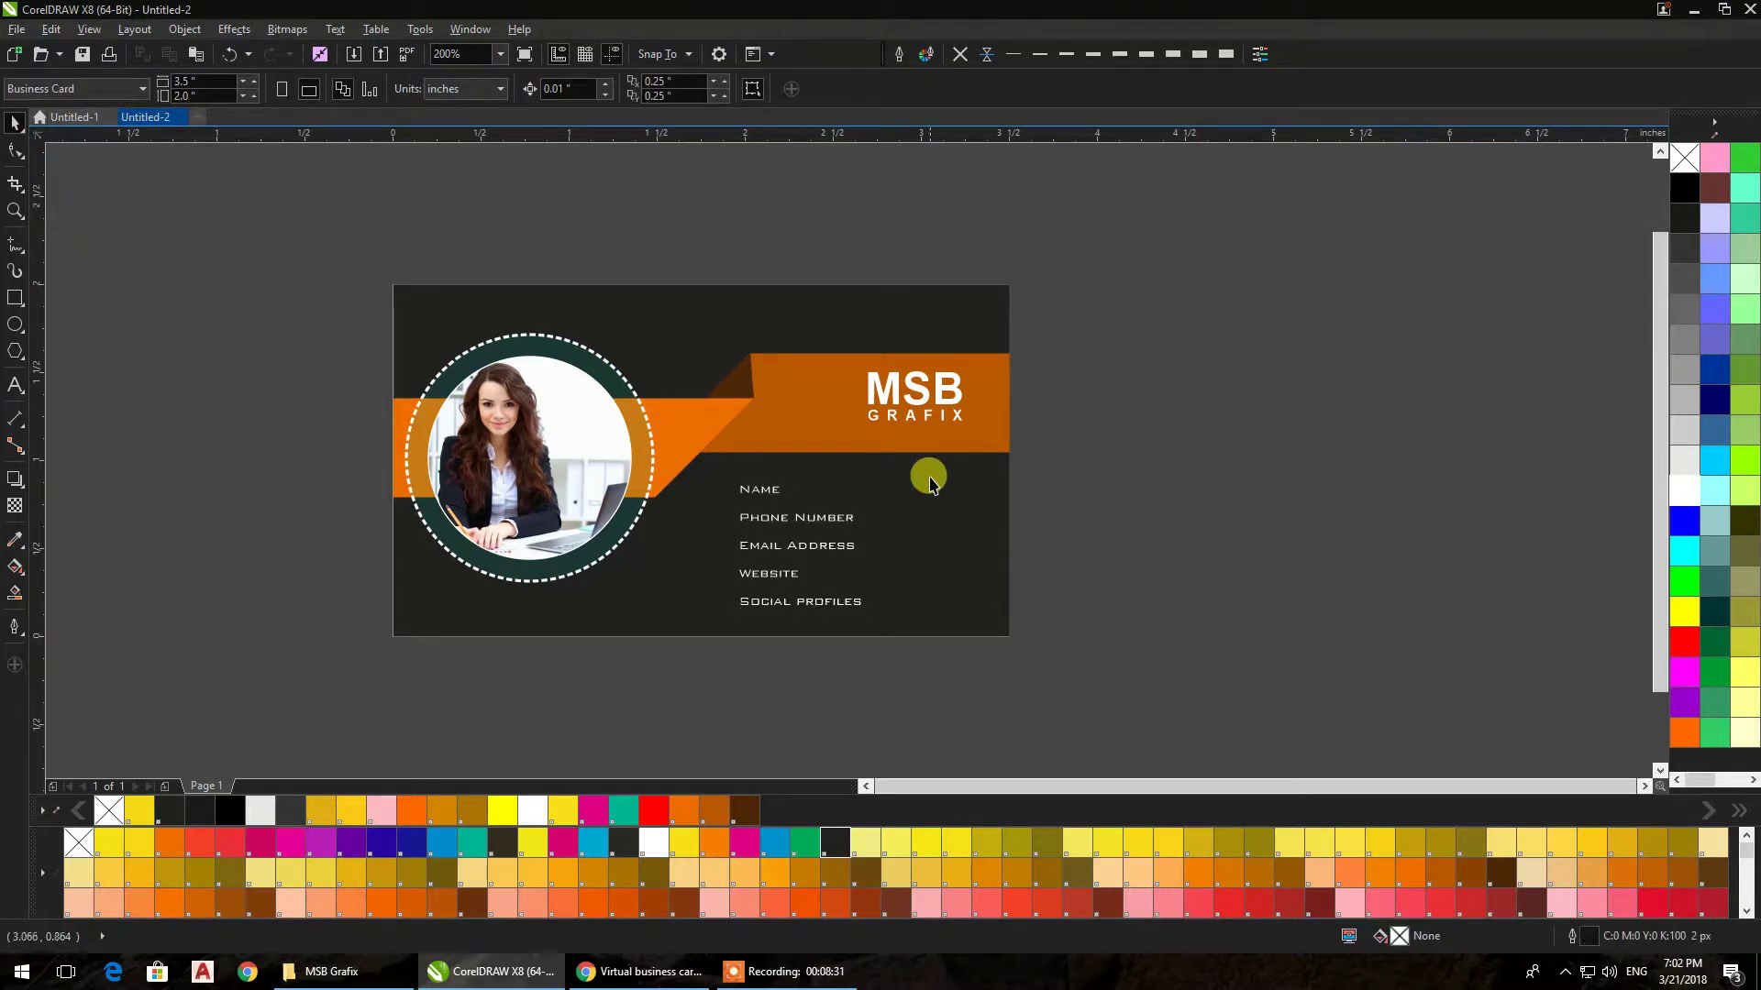
Undo the accidental card move, and nudge the MSB GRAFIX text down 0.05 inch on the rear ribbon band
click(920, 404)
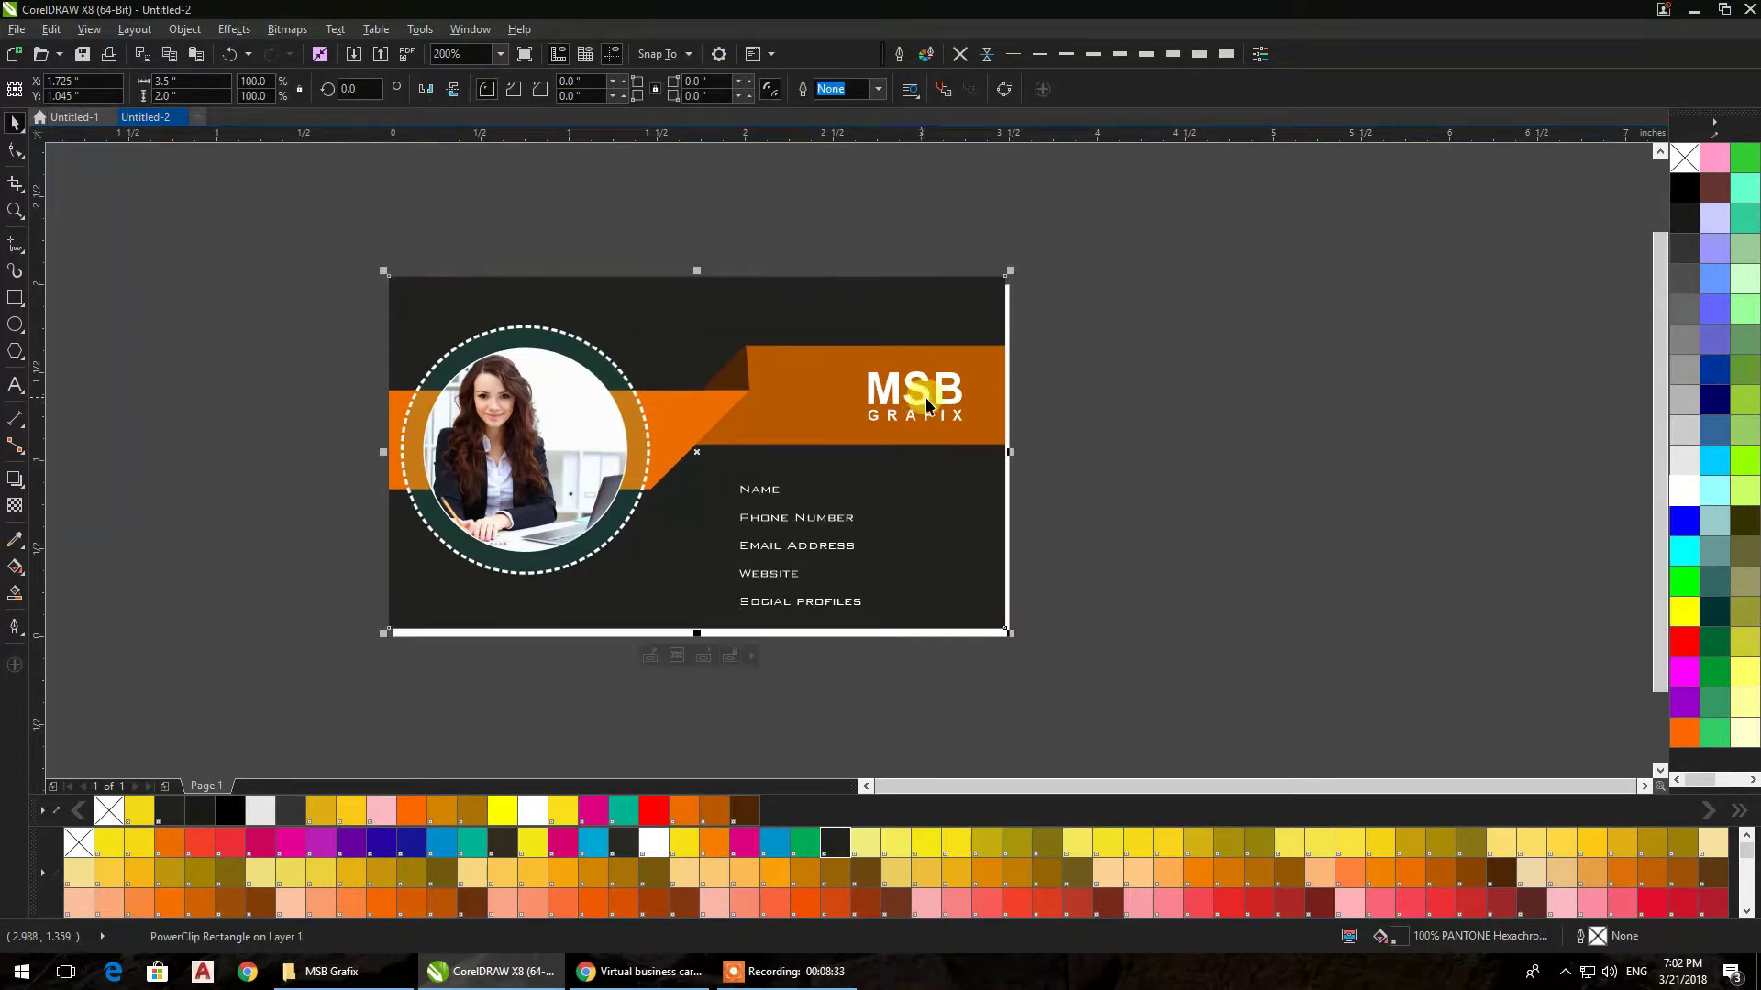
key(ctrl+z)
drag(1016, 365, 816, 472)
key(Down)
key(Down)
key(Down)
key(Down)
key(Down)
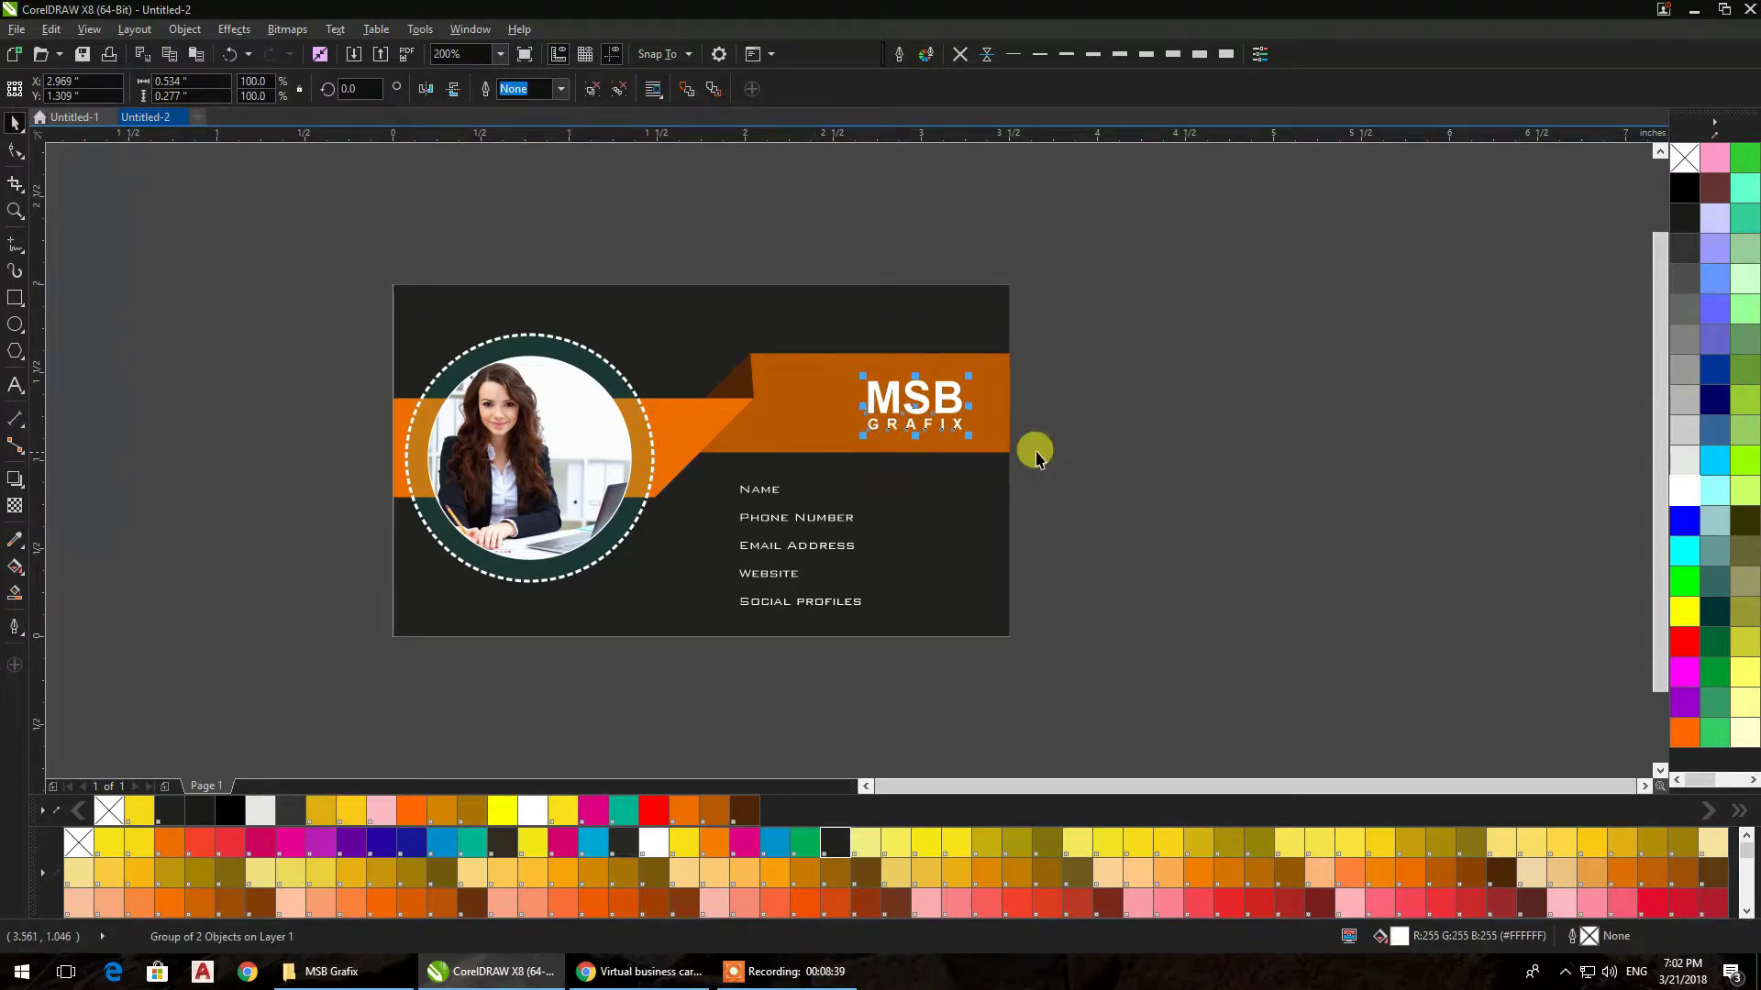
click(1135, 431)
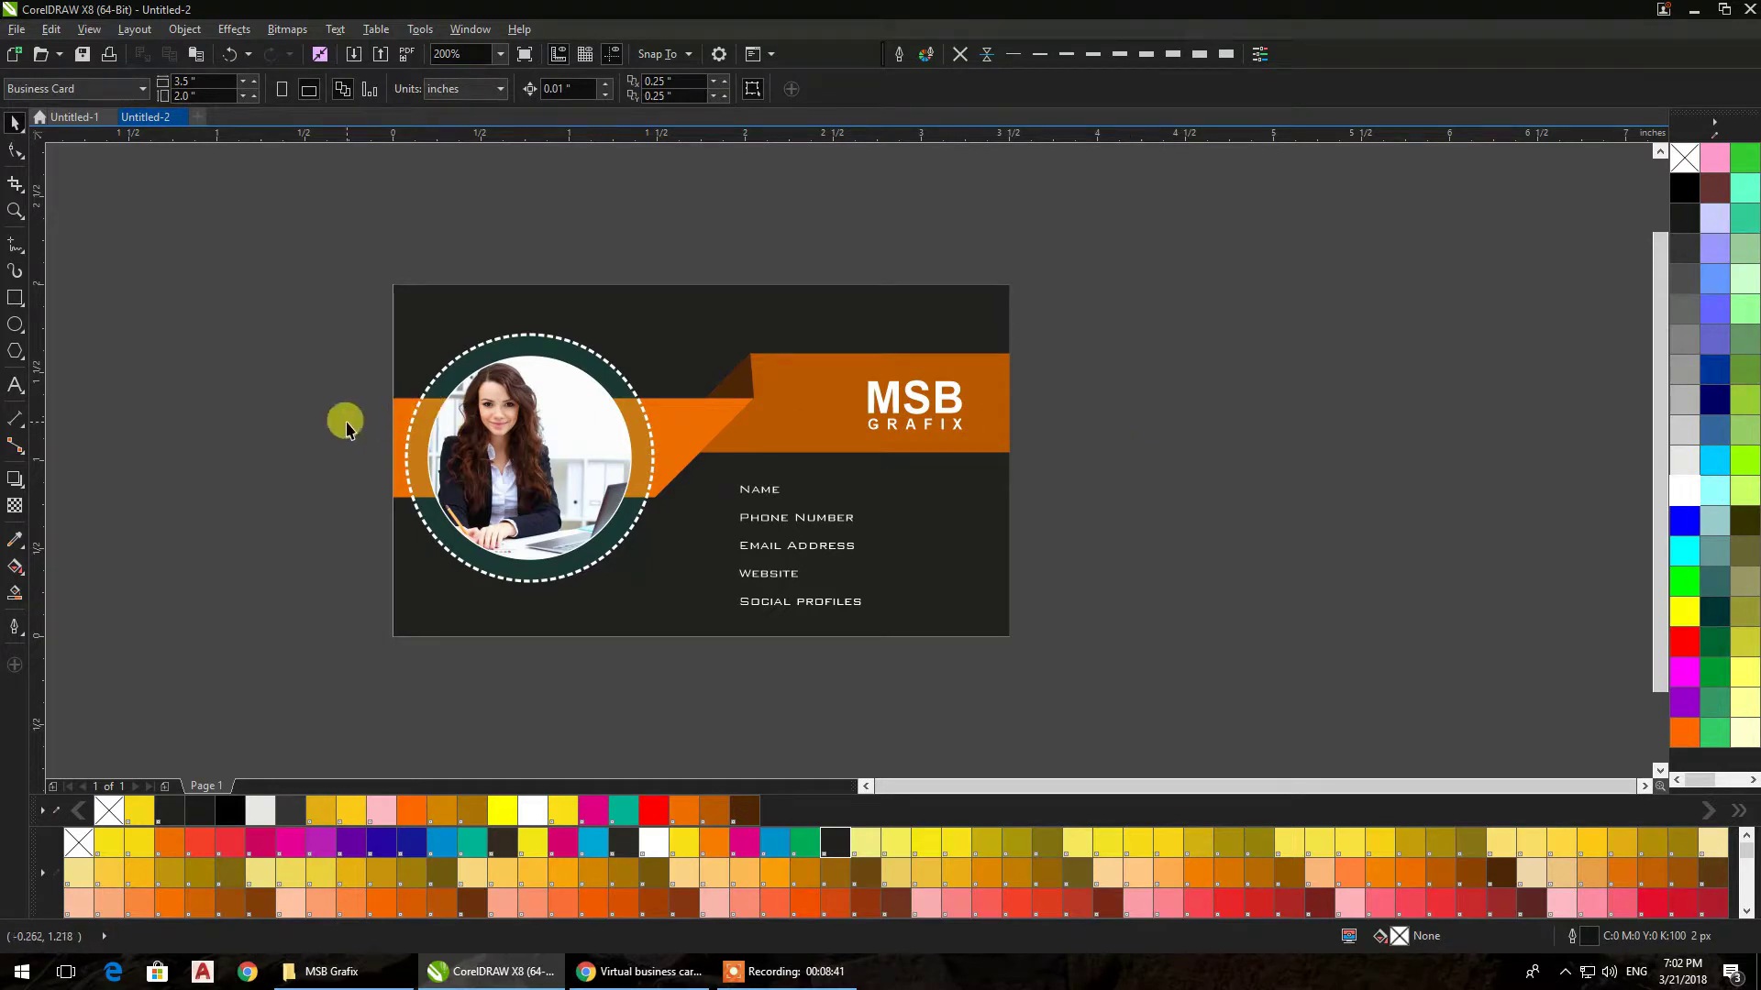
Draw a five-sided polygon about 0.86 by 0.82 inch on the empty area beside the card
click(15, 351)
drag(1069, 291, 1230, 455)
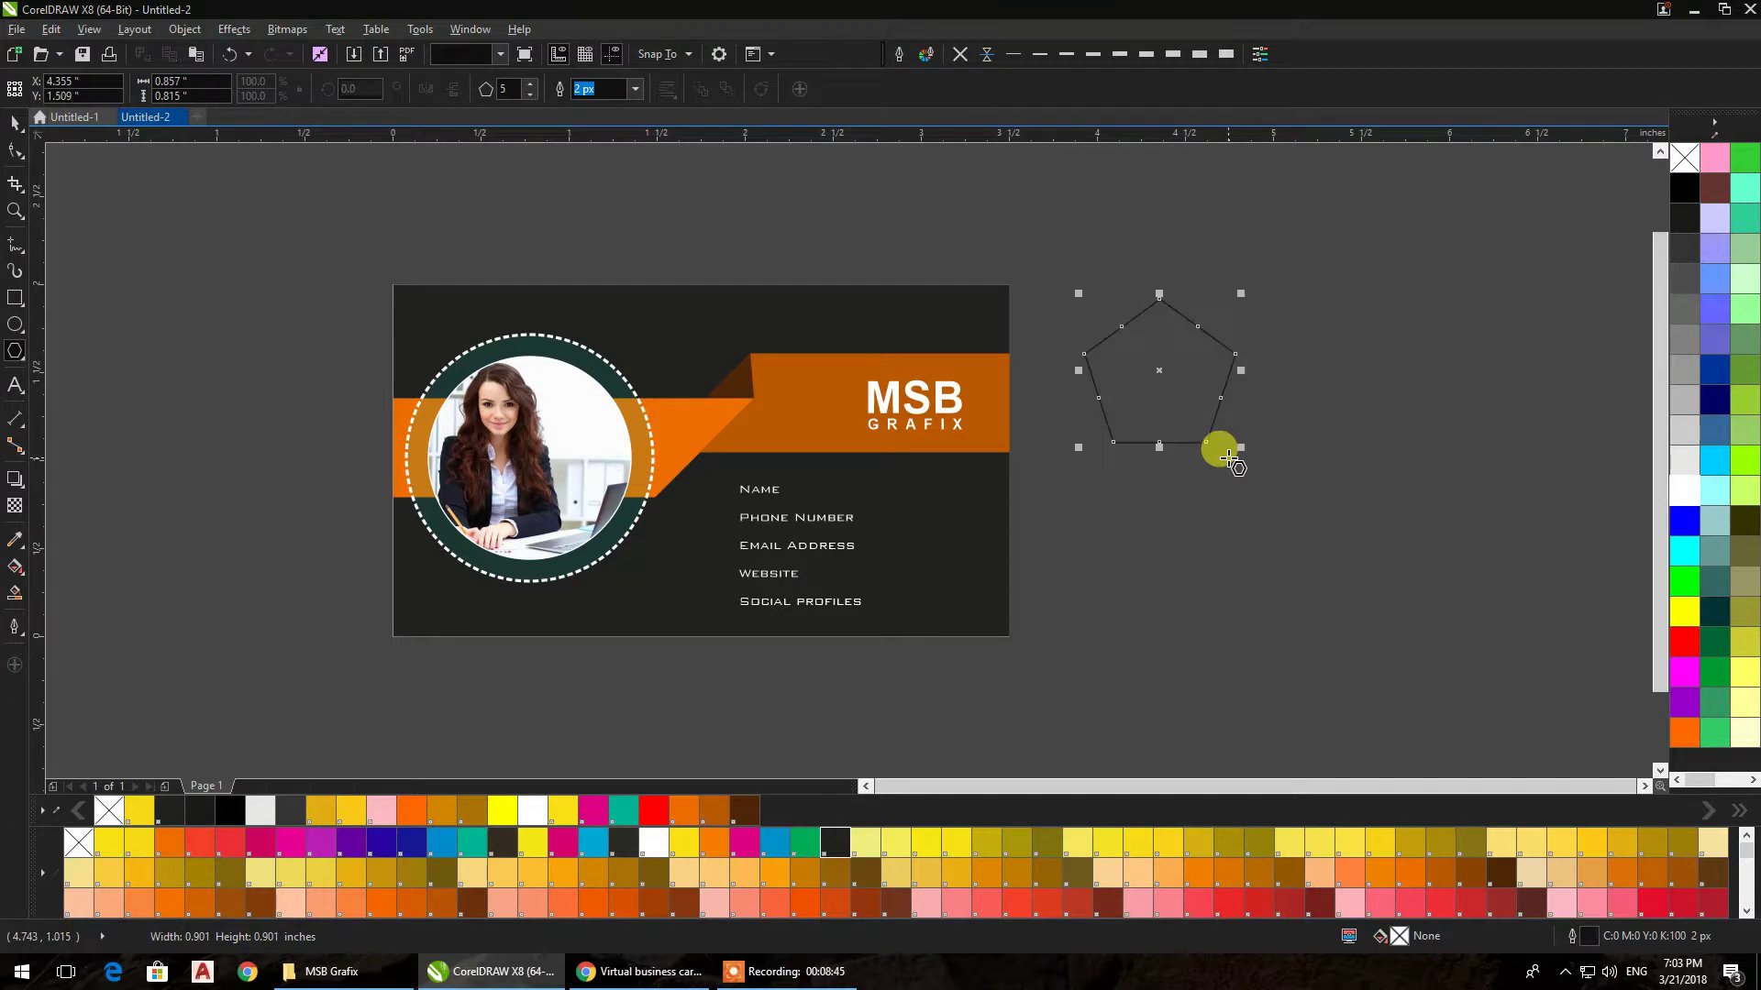
click(15, 127)
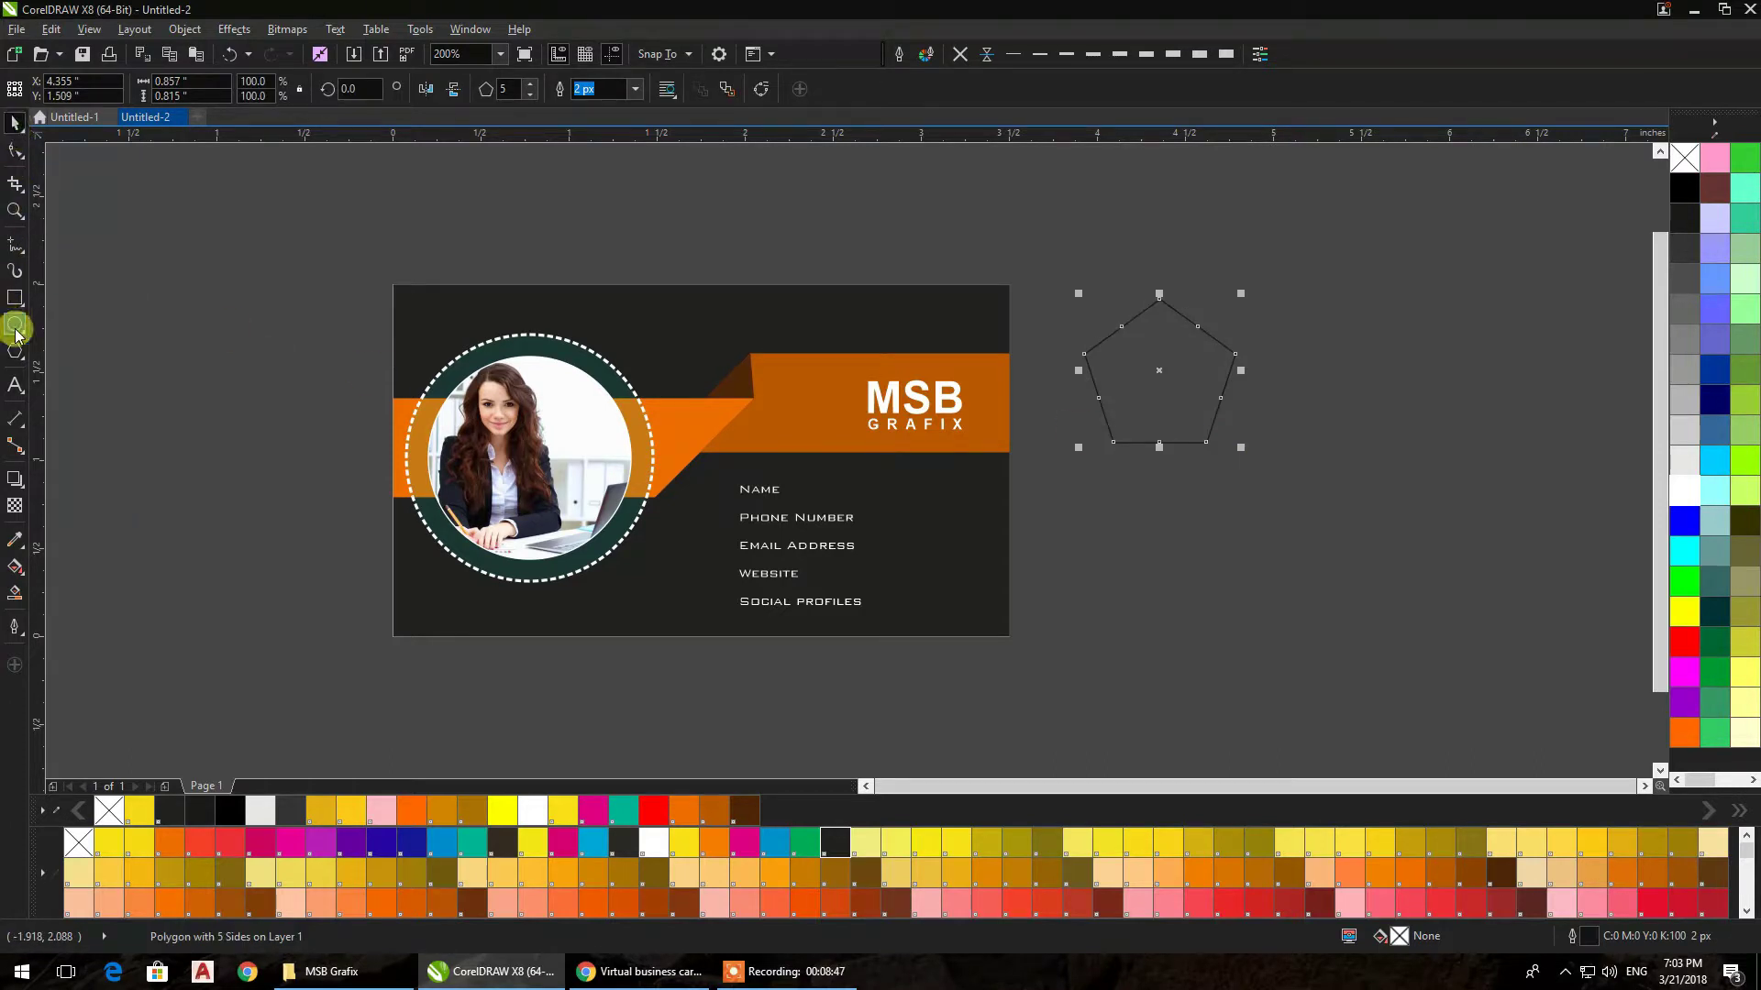
Draw a circle about 0.73 inch wide, centre it on the pentagon, and shrink it to about 0.56 inch
click(15, 325)
drag(1142, 514, 1264, 643)
click(13, 126)
shift+click(1144, 366)
key(c)
key(e)
click(1207, 499)
click(1180, 435)
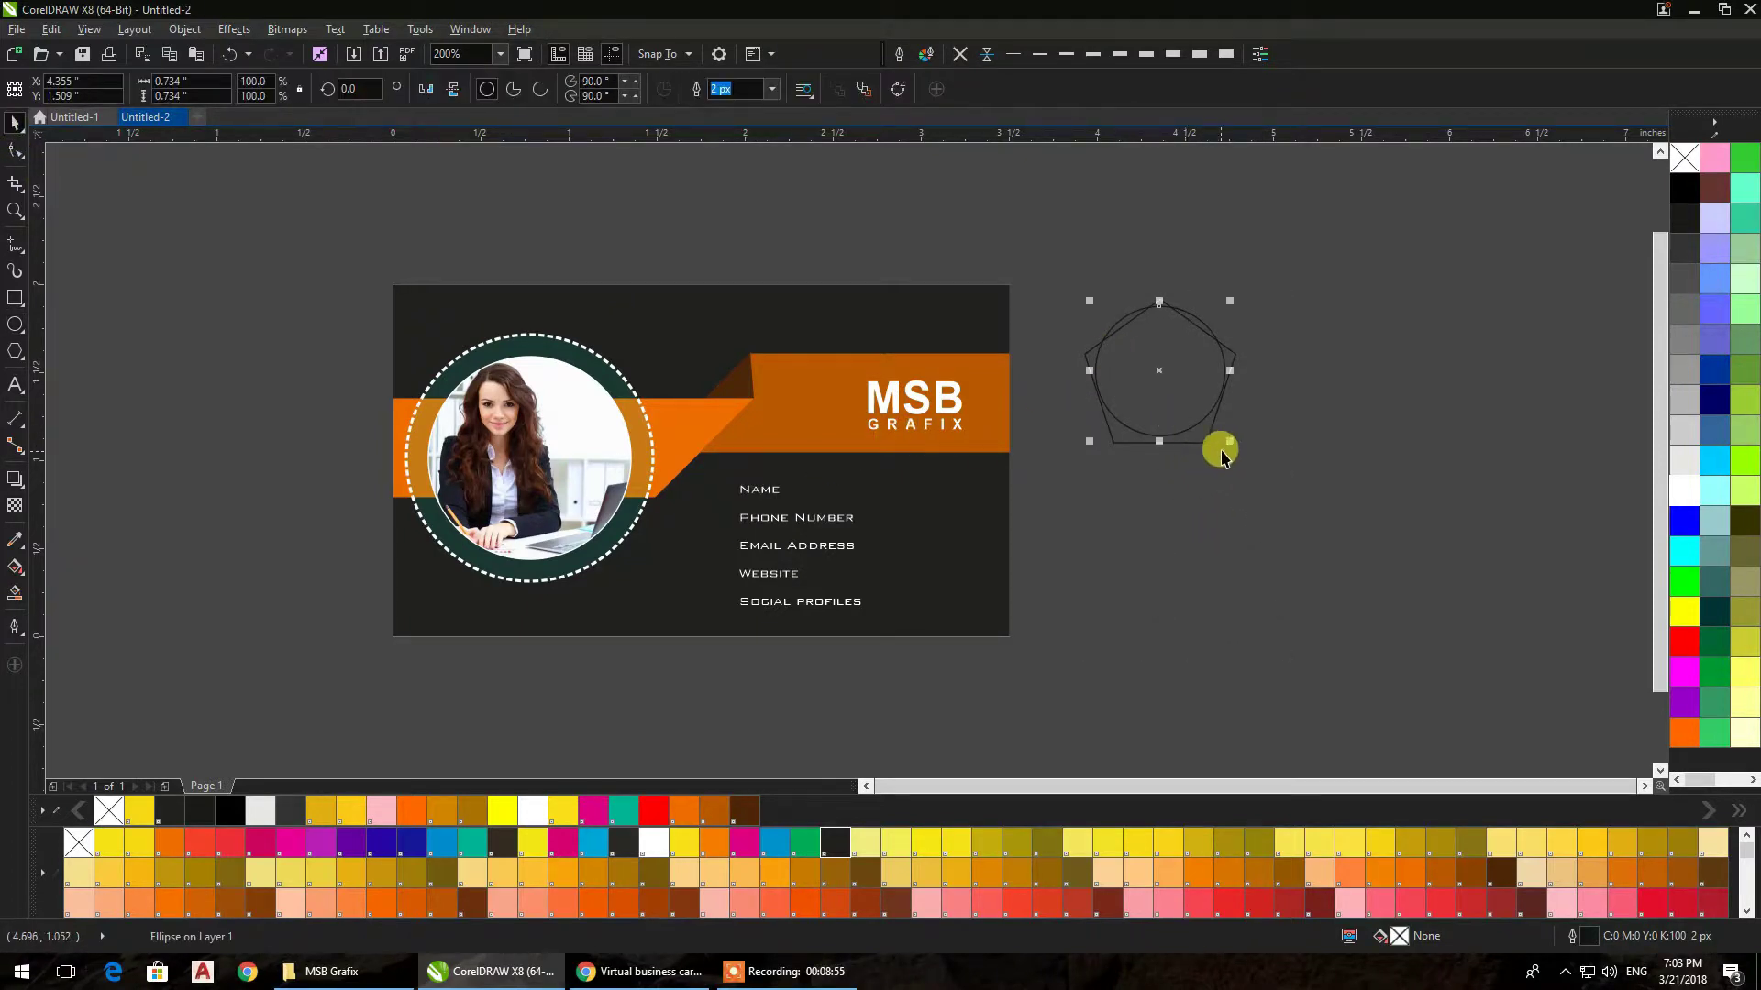
drag(1231, 445, 1215, 433)
click(1245, 488)
Change the polygon to six sides and align its centre with the circle's
click(1196, 444)
click(1098, 424)
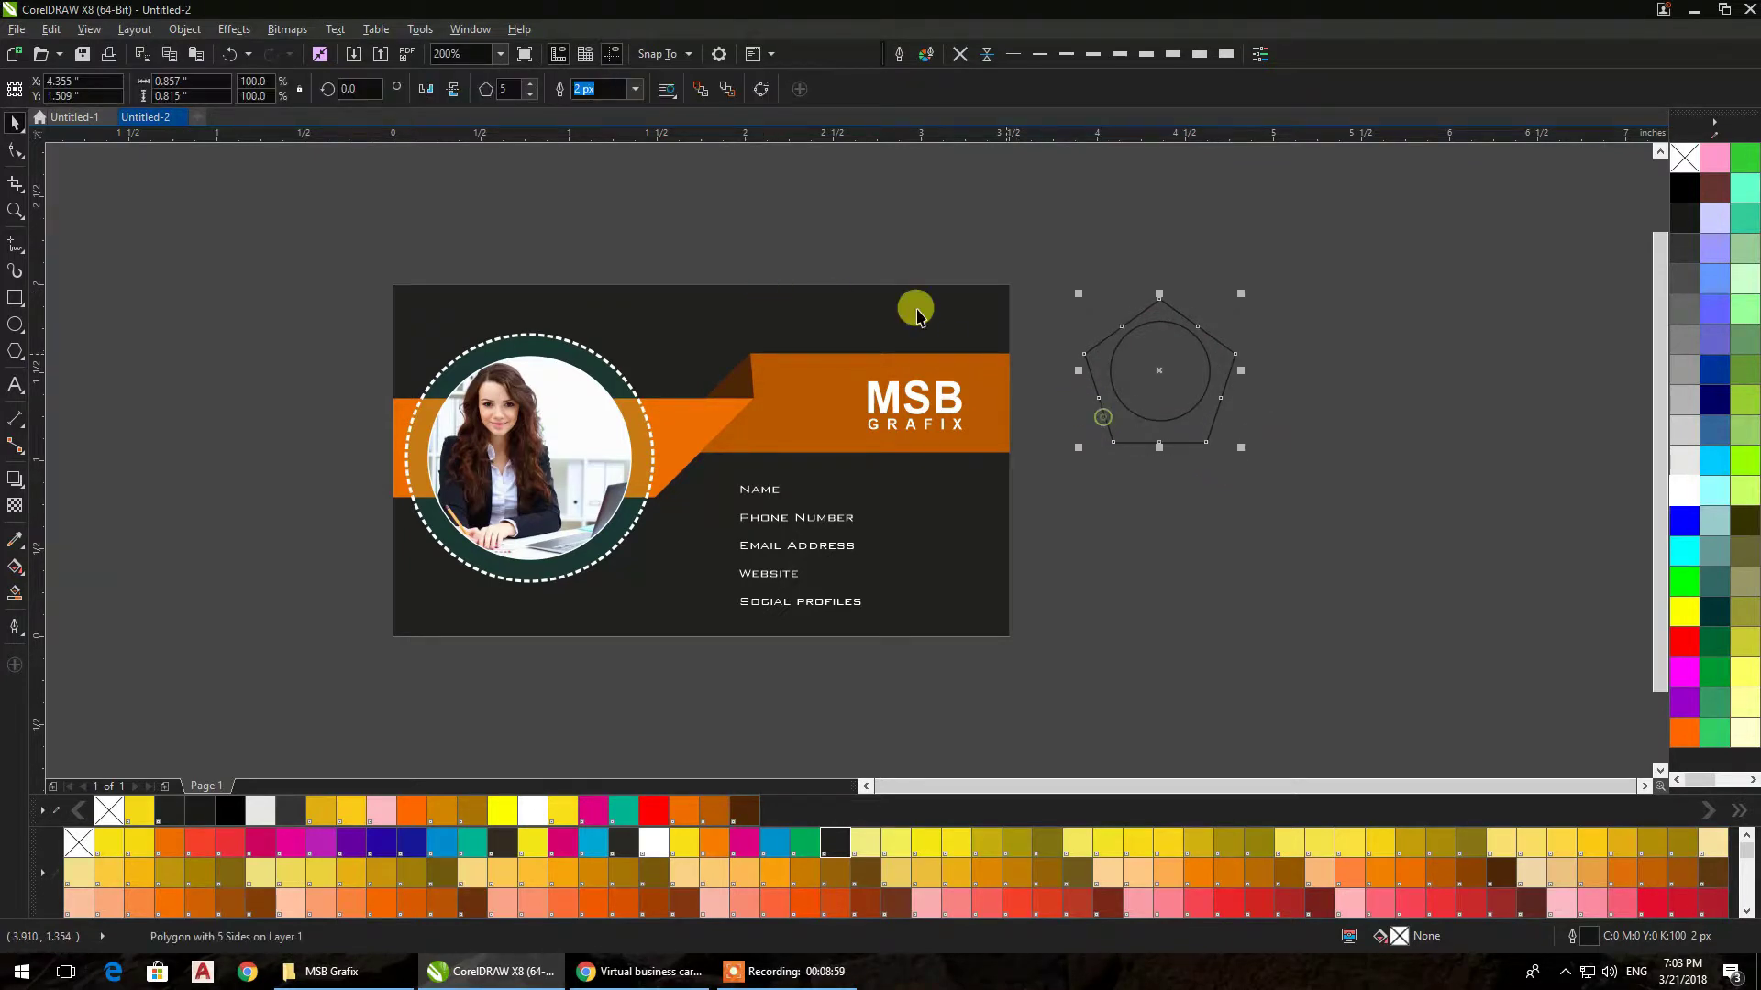
click(529, 89)
drag(1356, 511, 996, 226)
click(1280, 507)
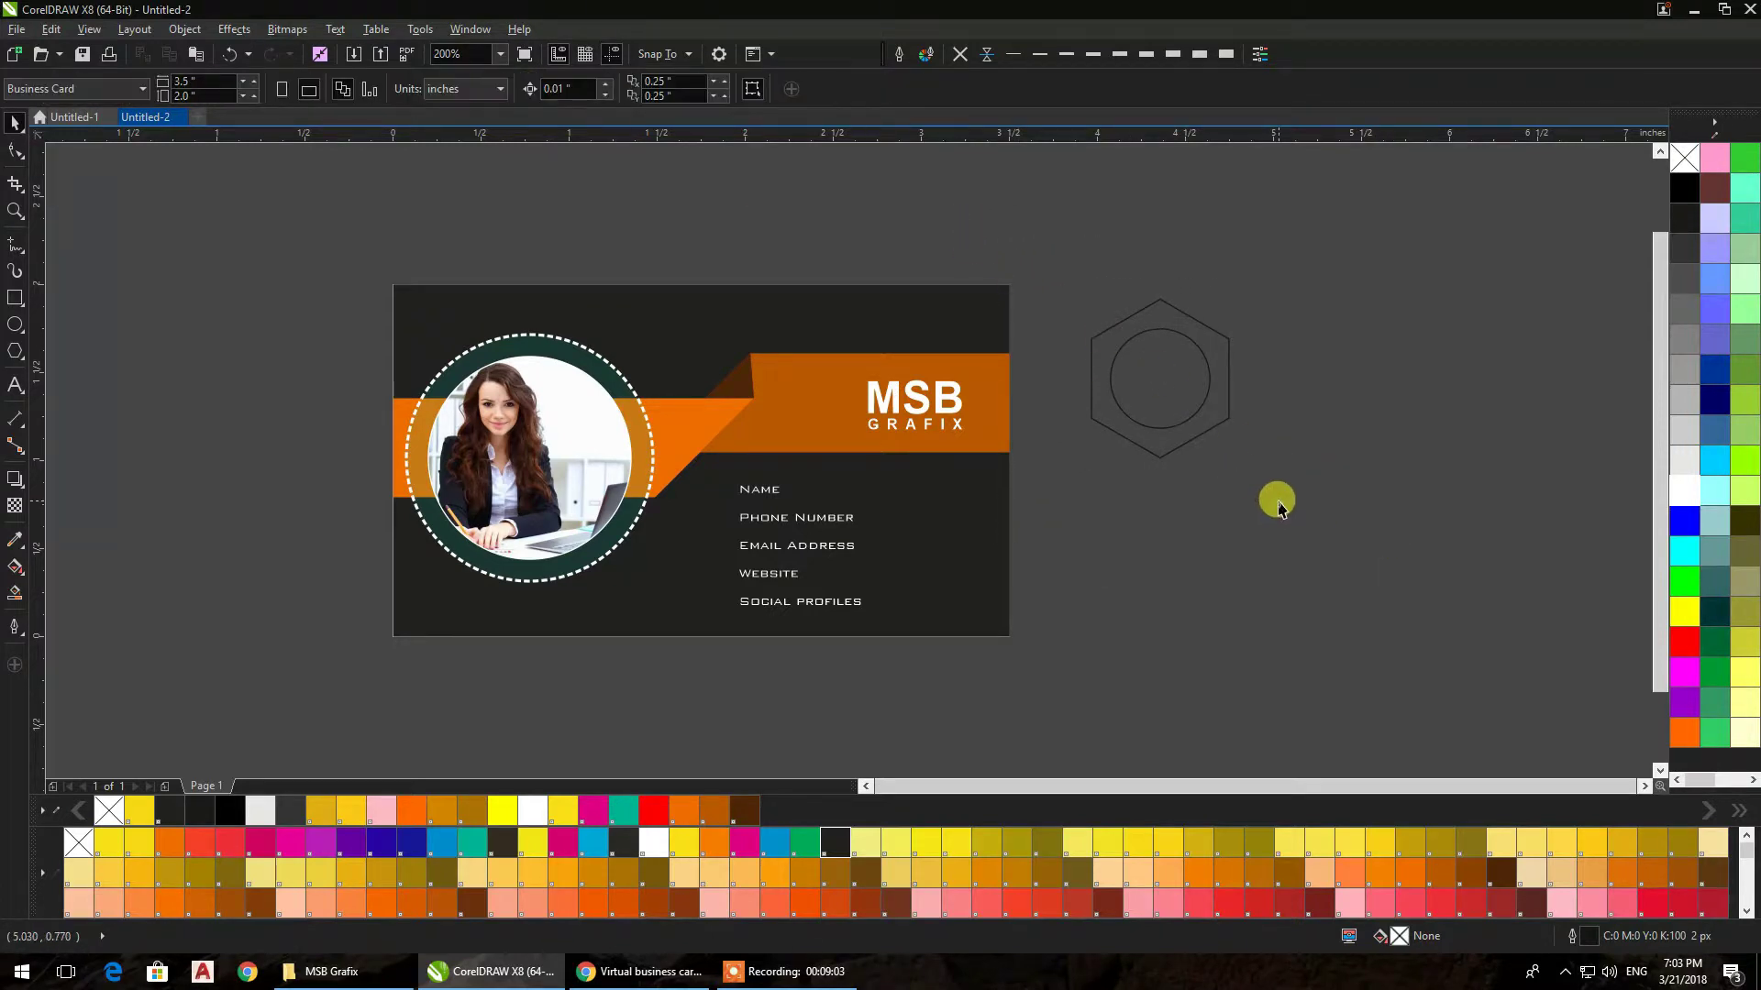
Draw a thin vertical rectangle about 0.026 by 1.305 inches beside the hexagon
drag(1263, 512, 1006, 562)
scroll(1006, 563, up, 1)
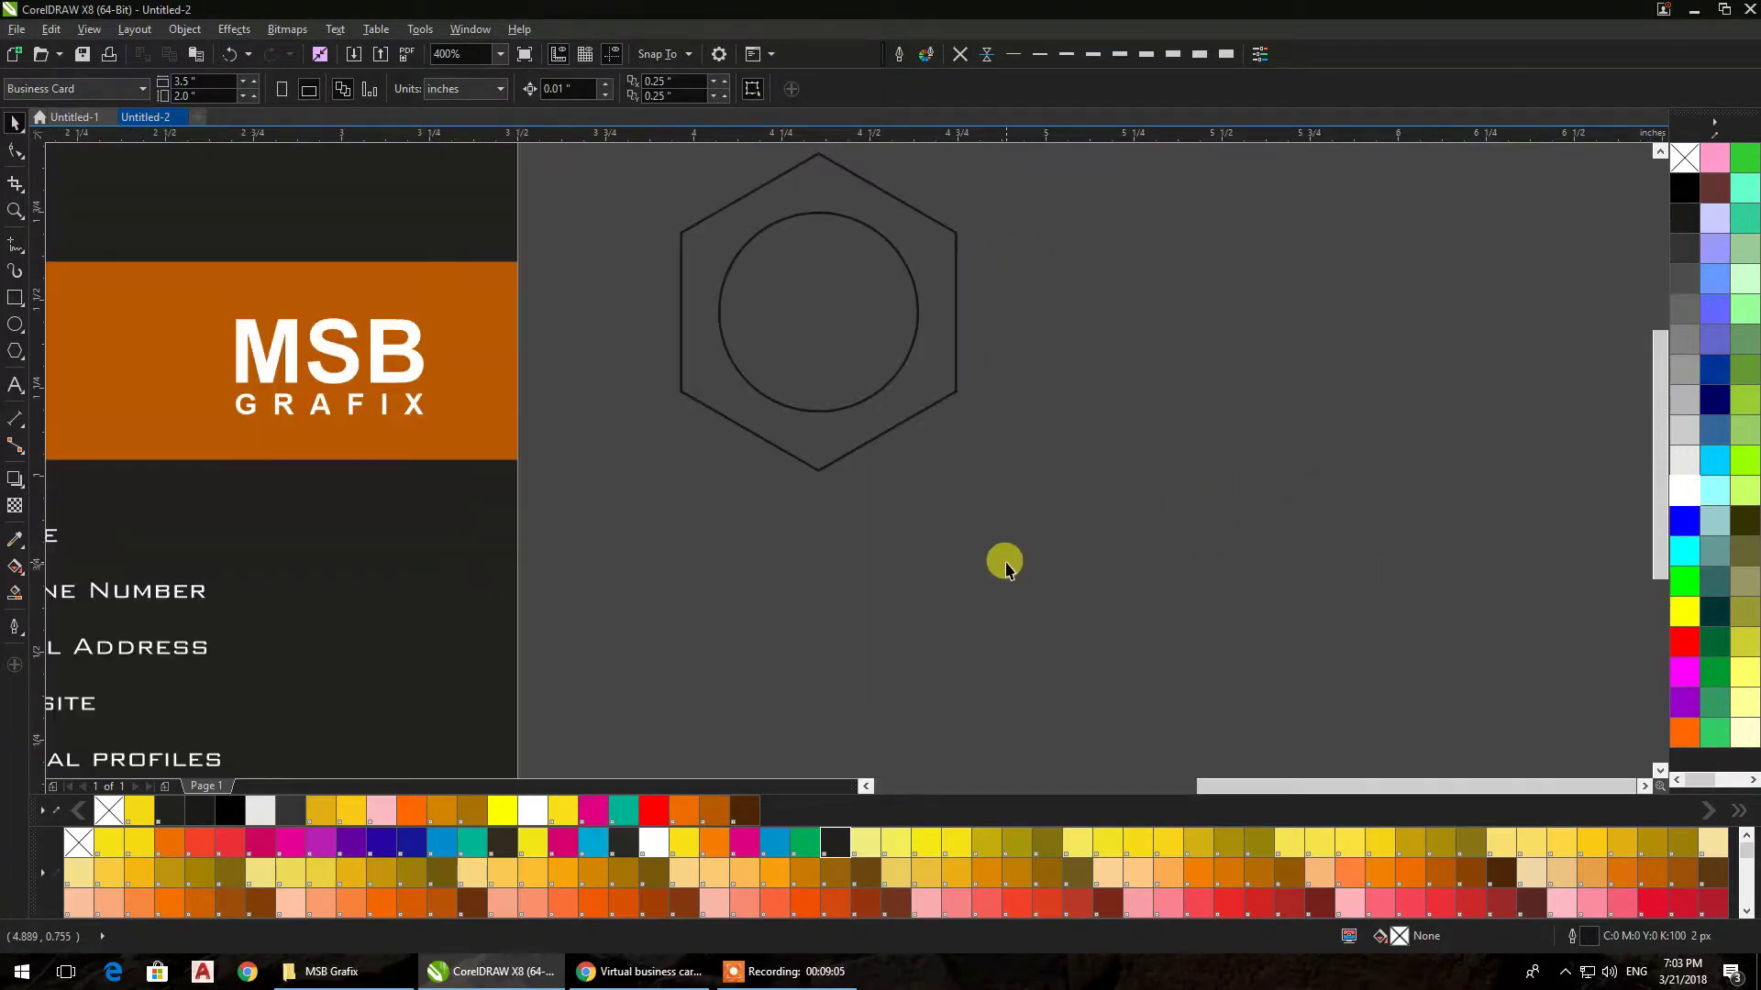
drag(923, 511, 930, 569)
click(15, 297)
drag(1156, 212, 1166, 676)
click(16, 120)
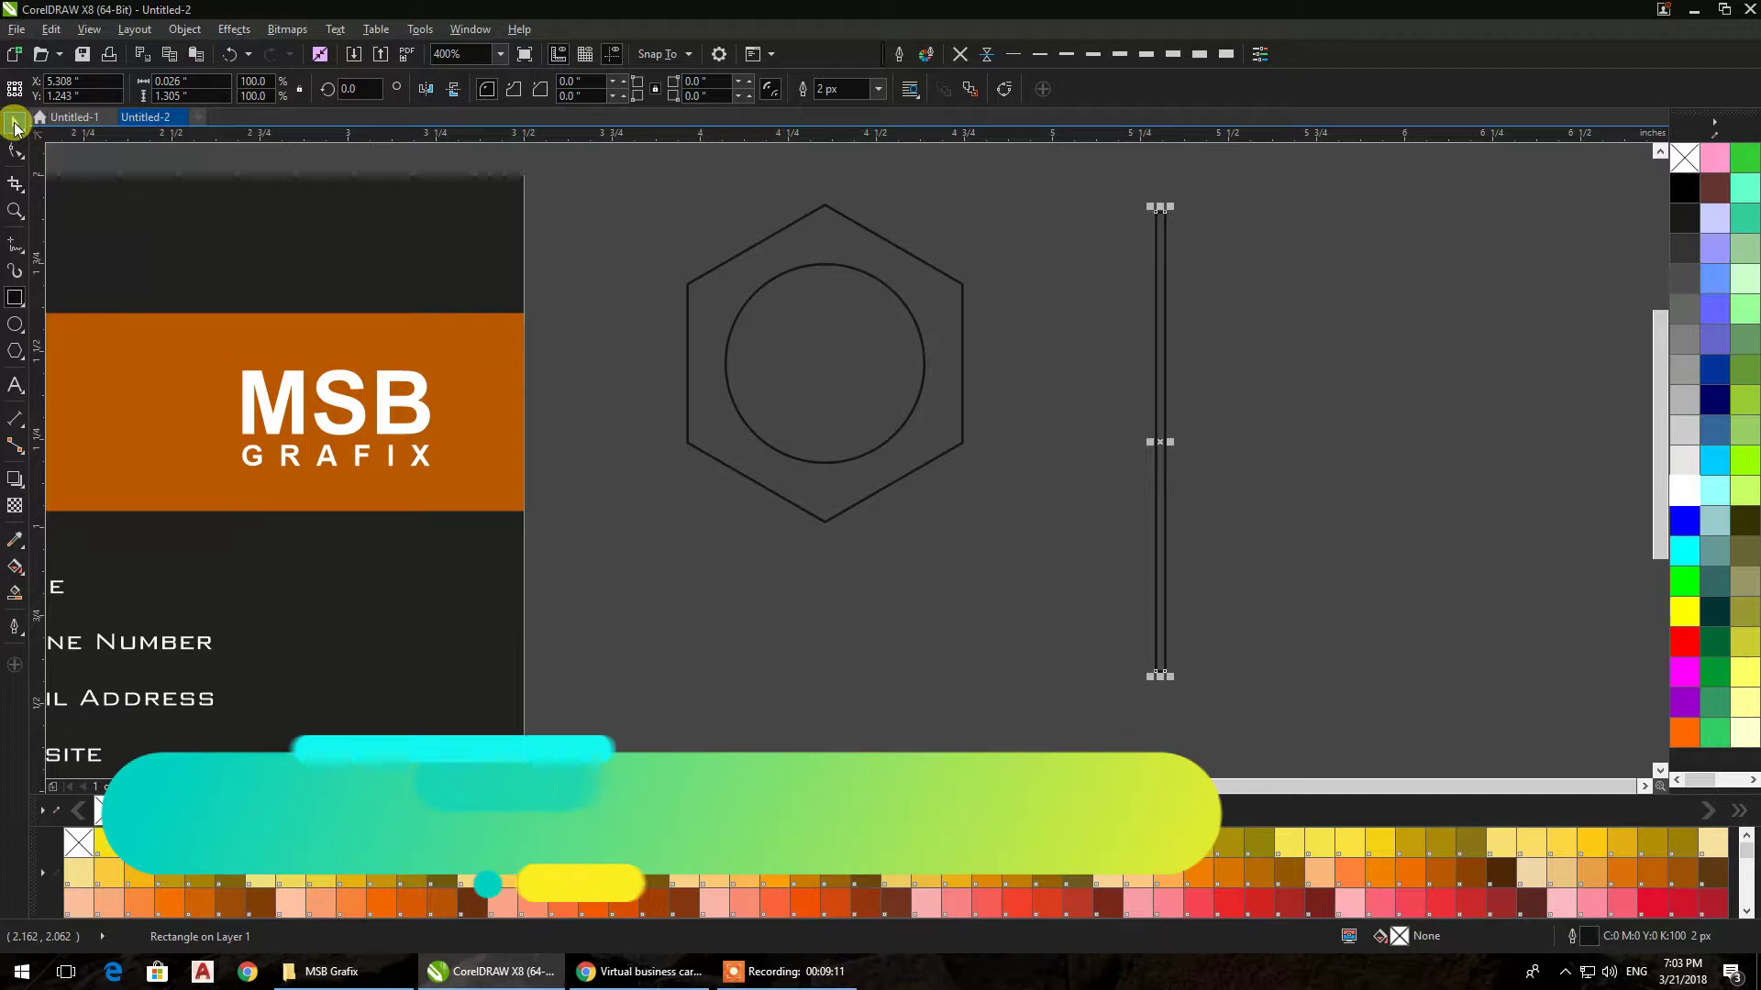
Make a copy of the thin rectangle rotated to 270 degrees and weld both bars into a cross
click(1157, 437)
drag(1163, 198, 1316, 454)
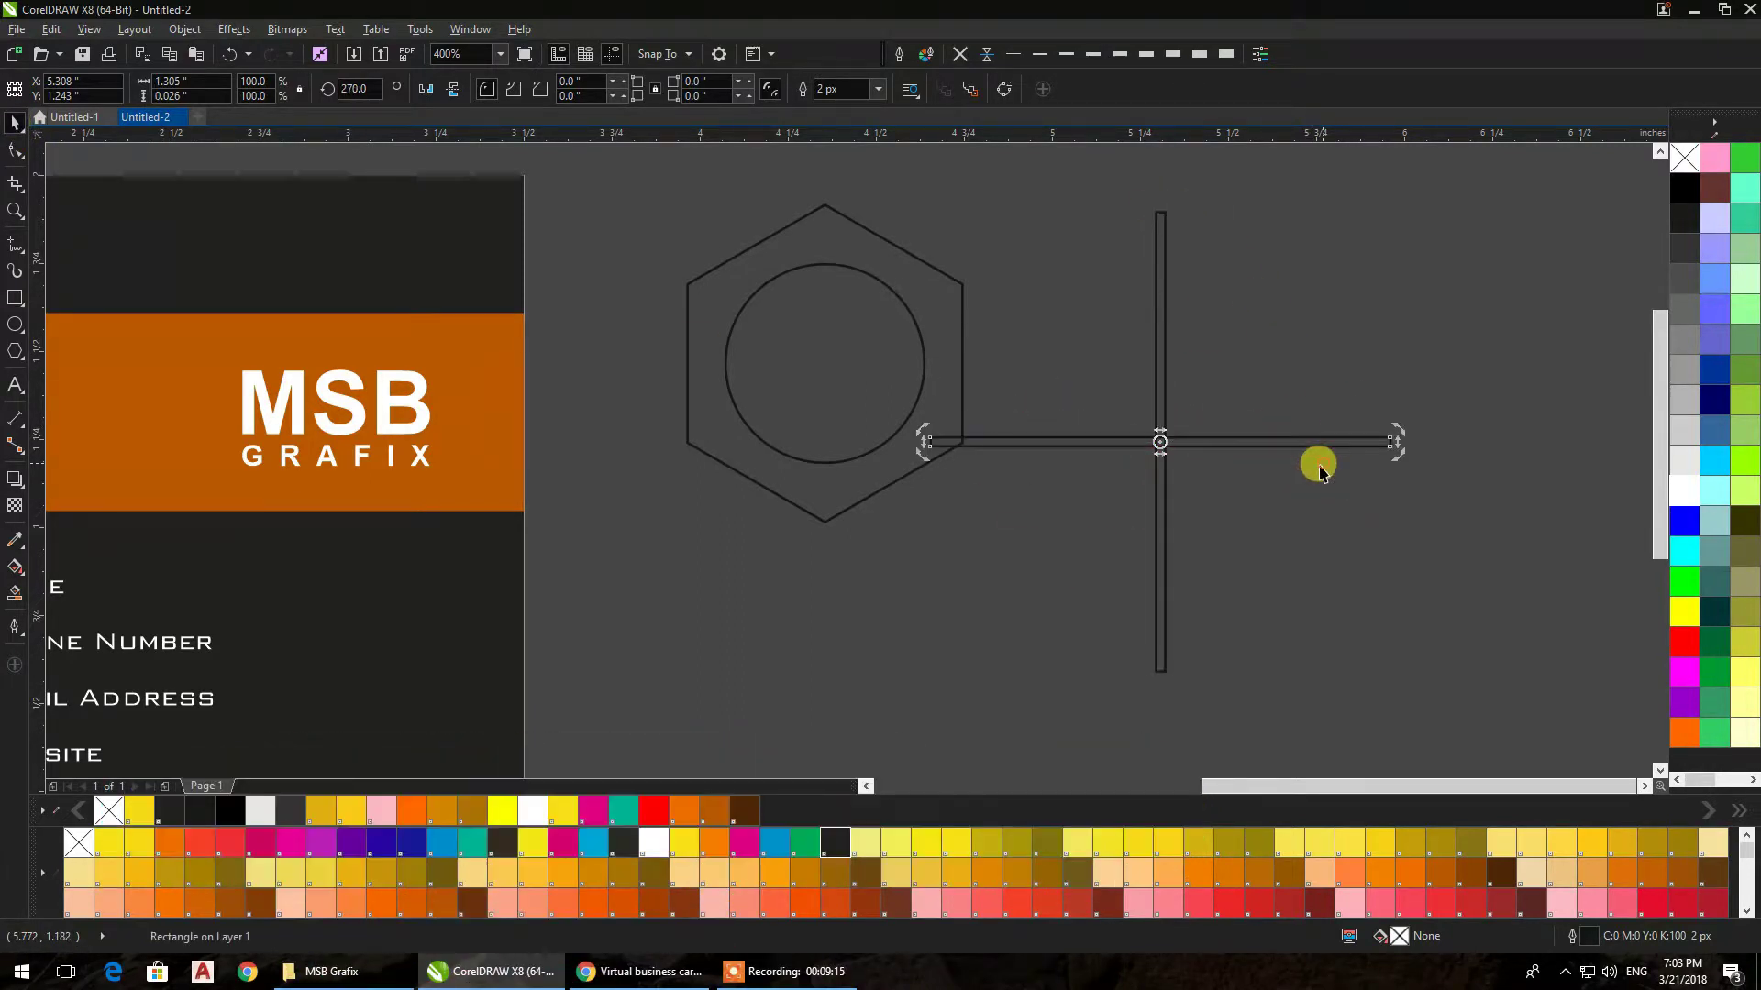
shift+click(1159, 491)
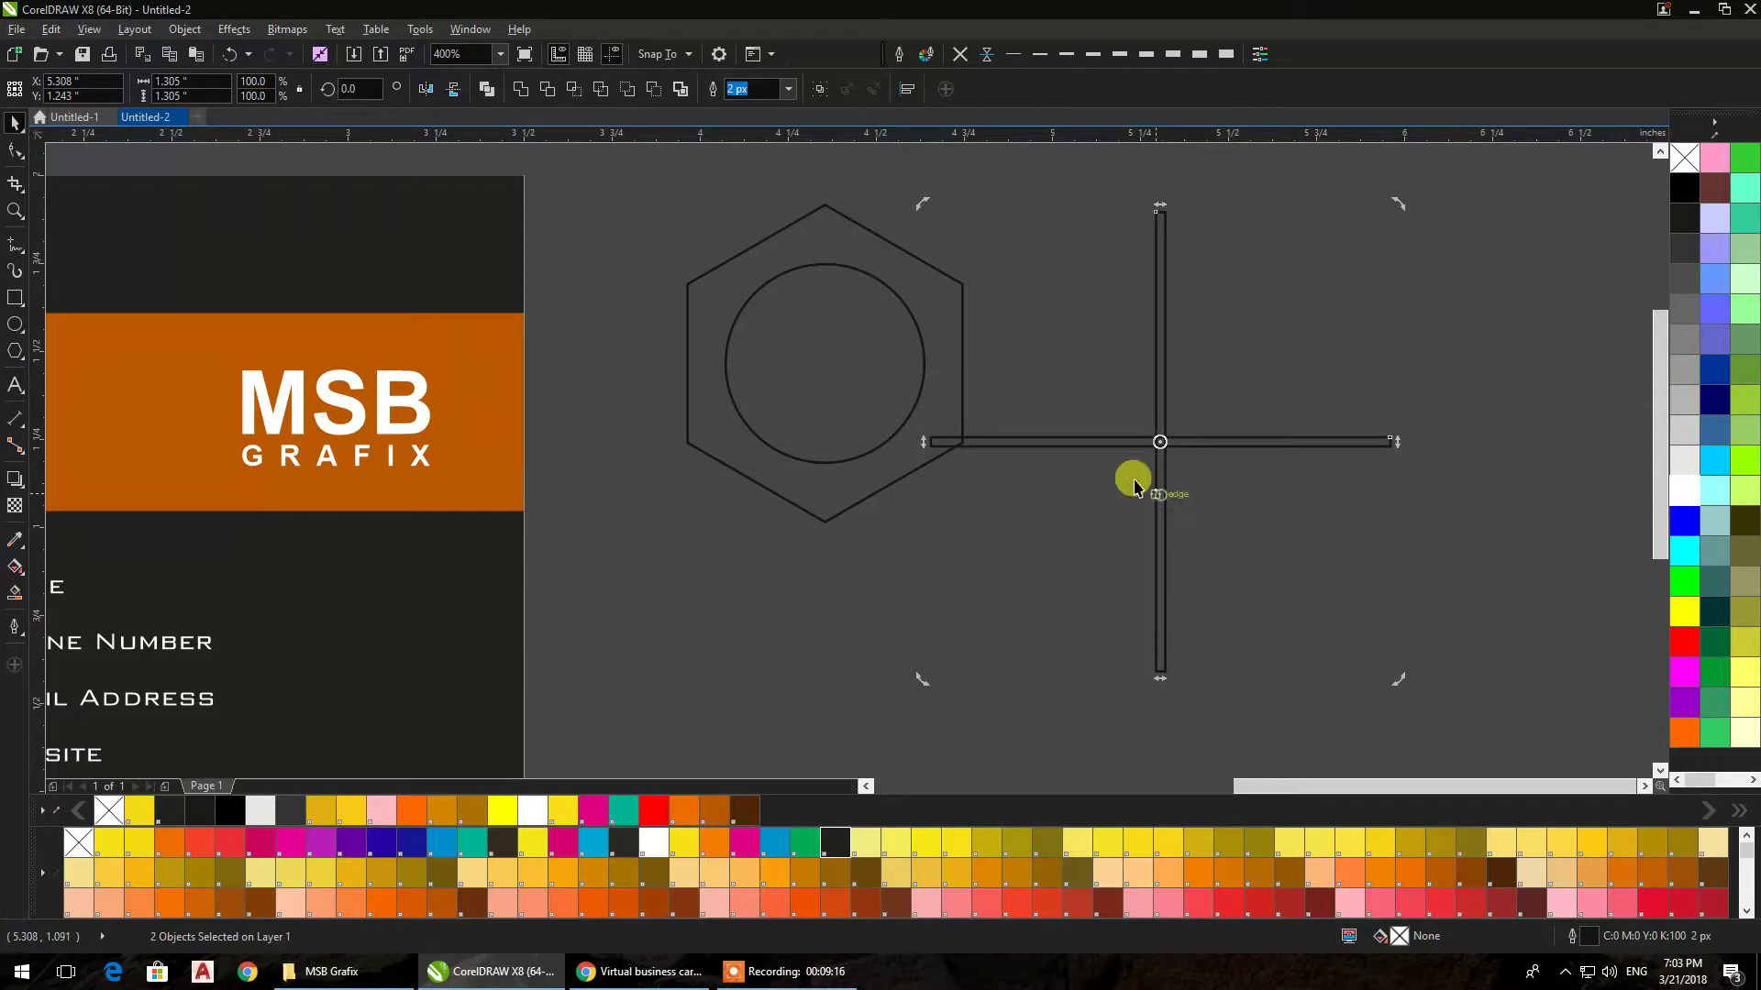
click(503, 97)
Centre the cross horizontally and vertically on the hexagon
shift+click(864, 303)
key(e)
key(c)
click(1077, 268)
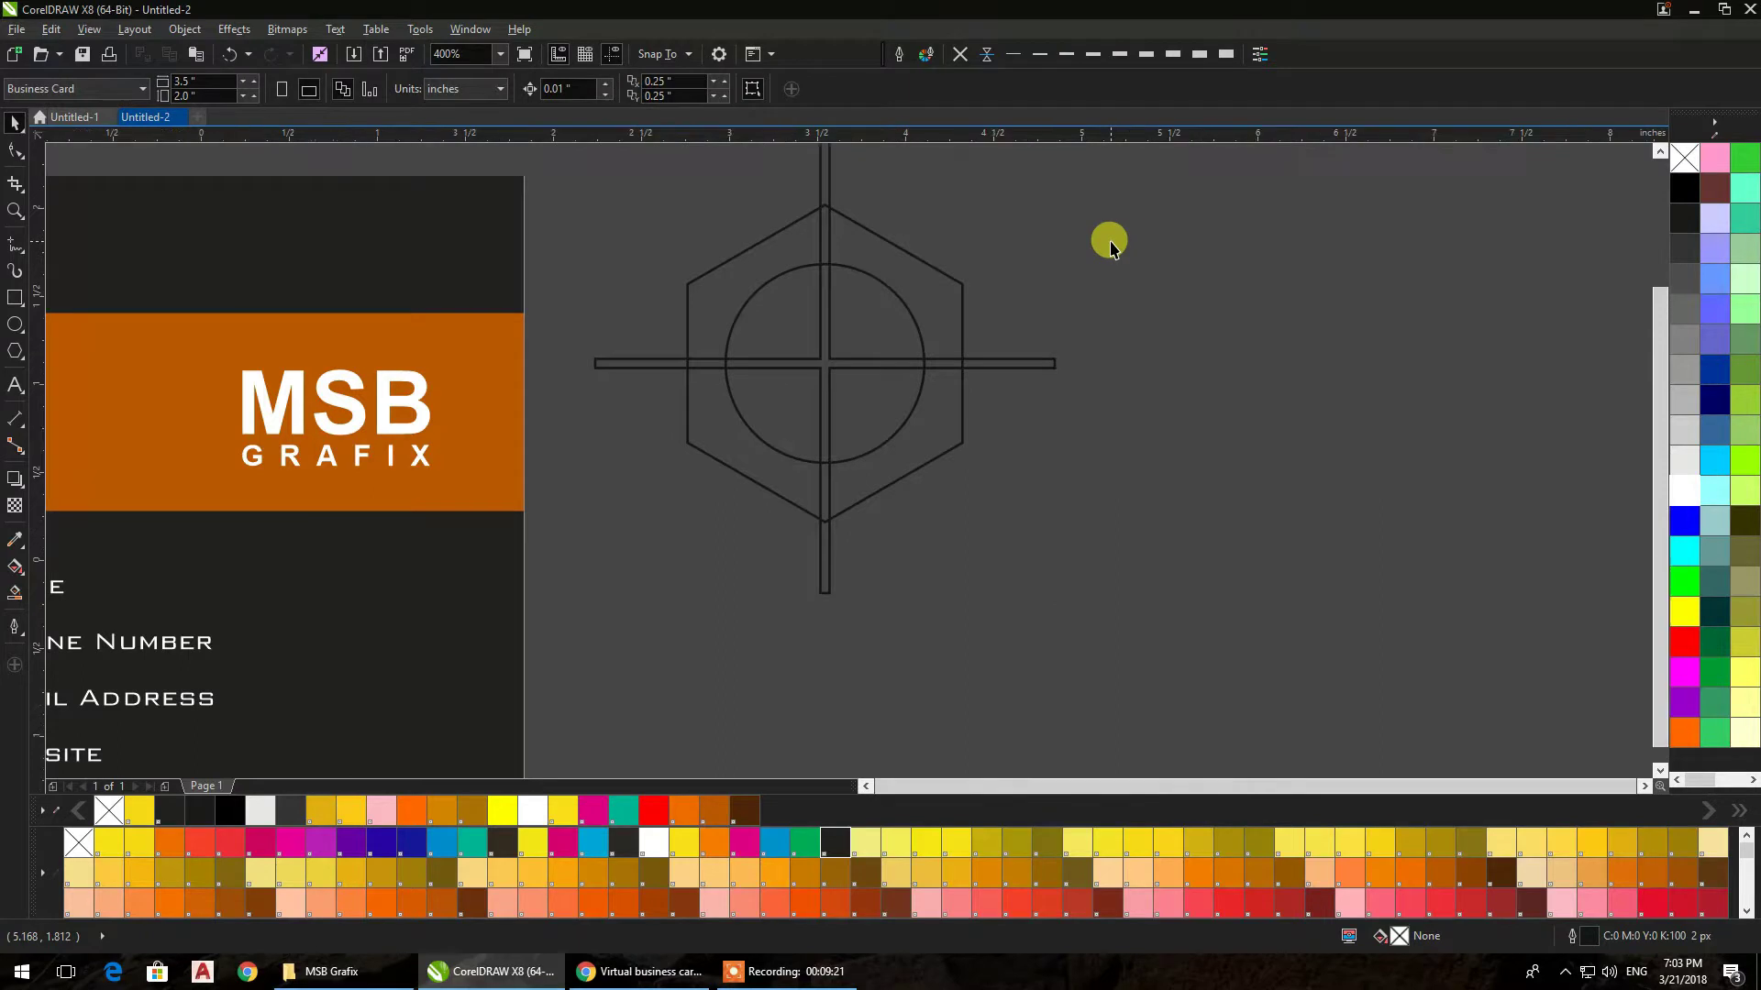
Trim the hexagon with the cross and the circle, and delete both cutting shapes
scroll(1073, 294, down, 1)
drag(1105, 209, 772, 549)
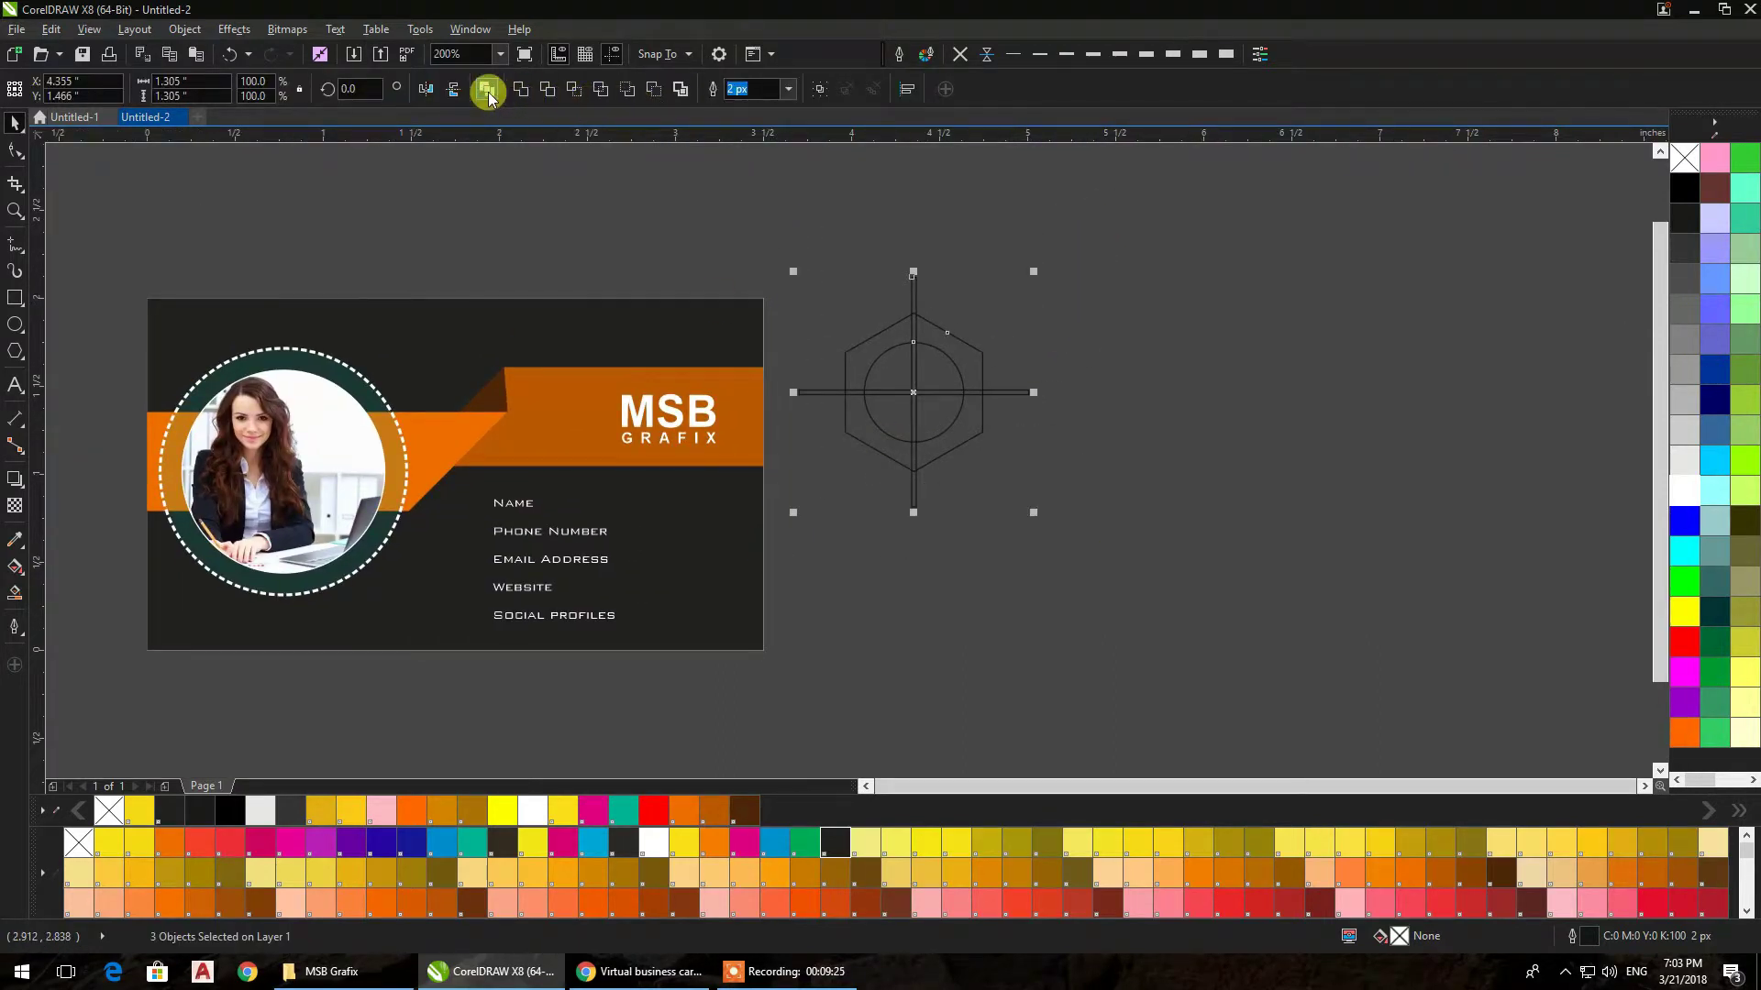
click(547, 89)
click(1010, 244)
click(911, 275)
key(Delete)
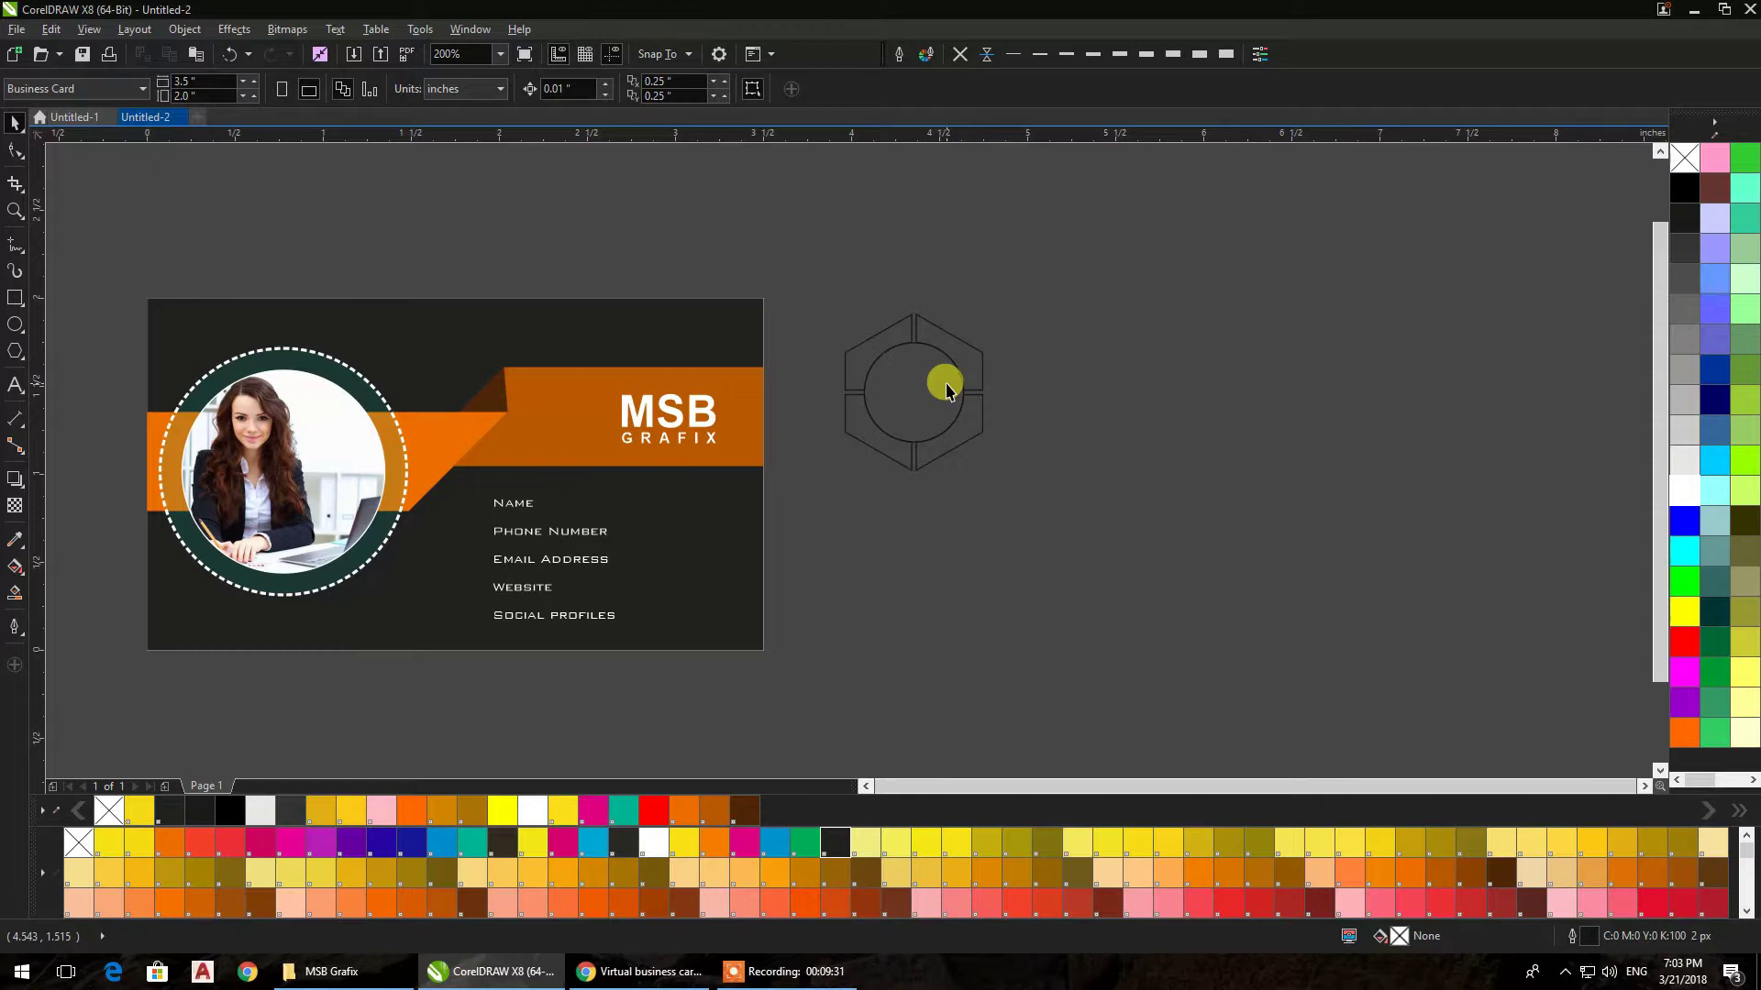
click(938, 369)
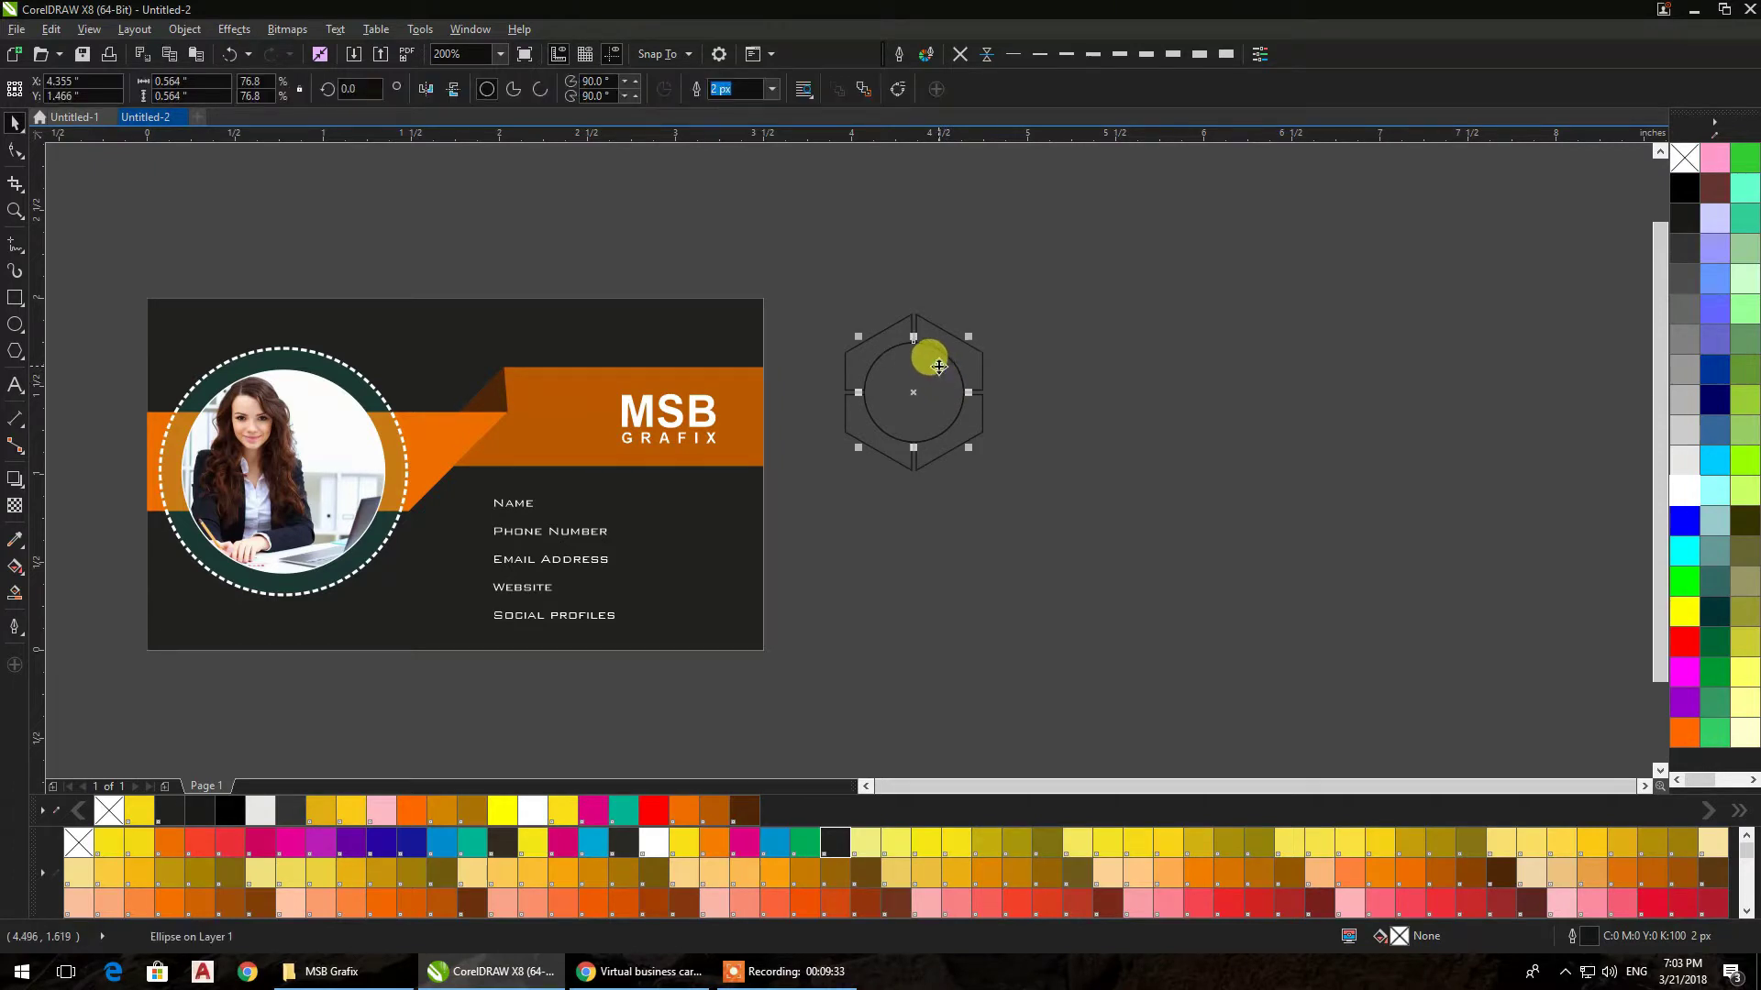
click(938, 369)
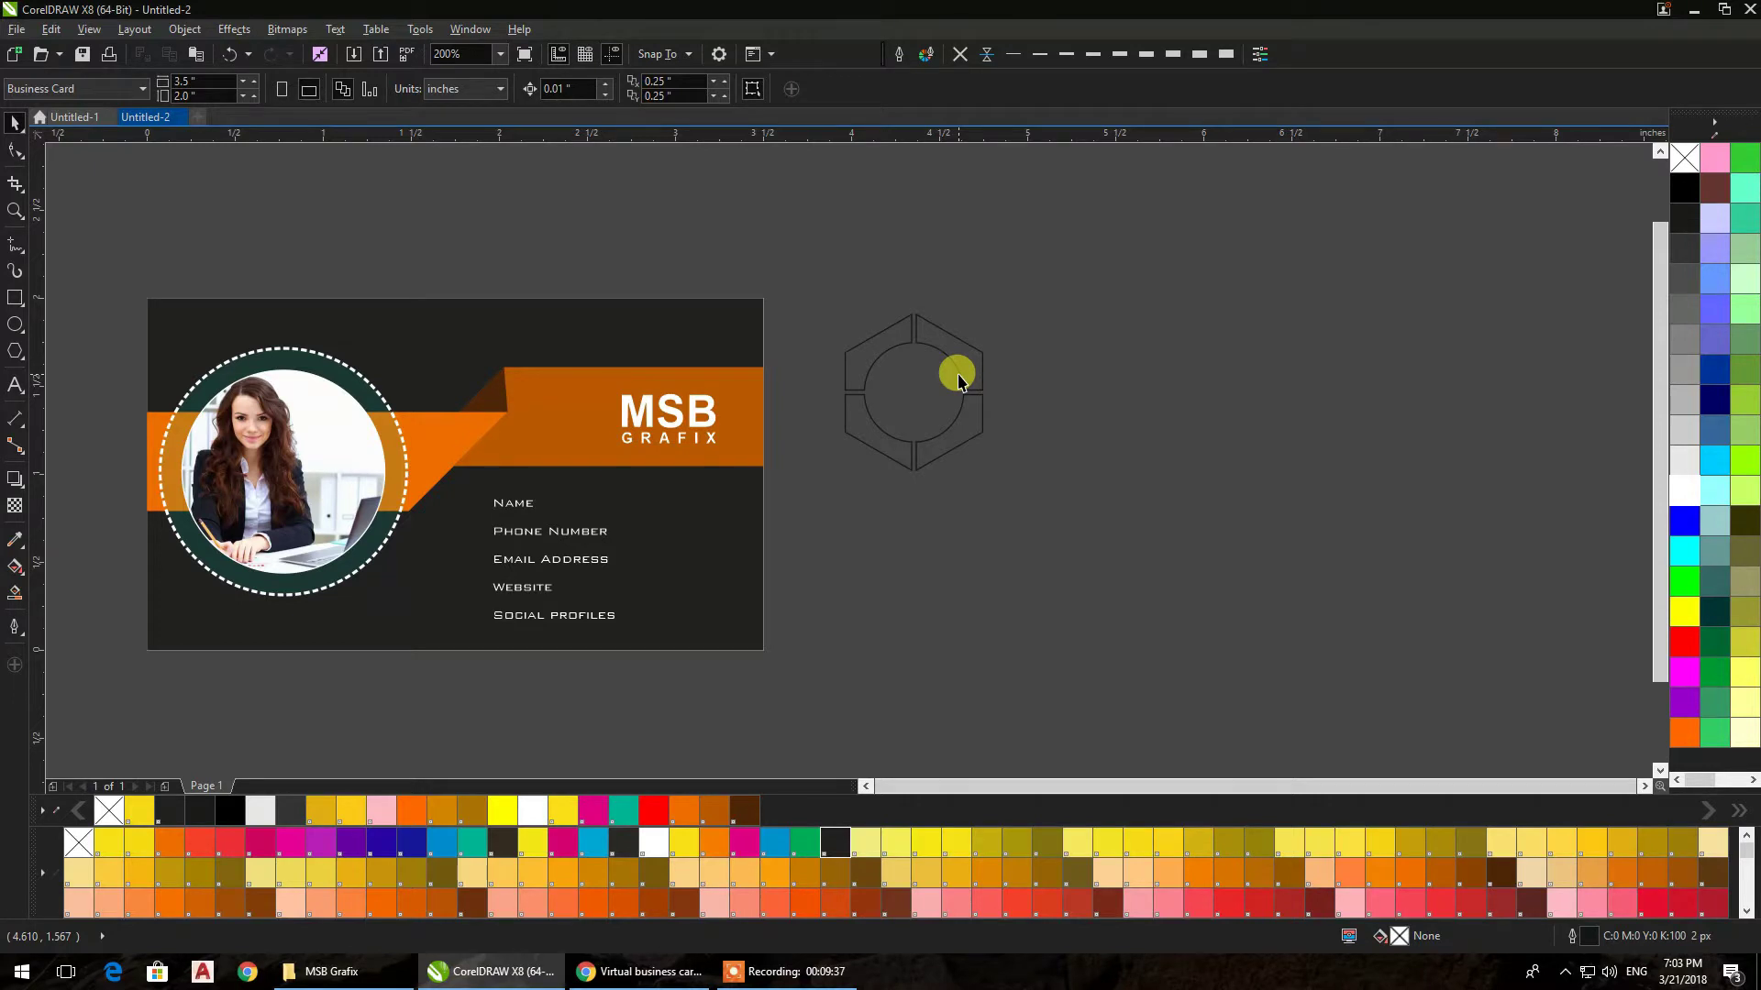
Fill the four-part hexagon ring with PANTONE 145 C and remove its outline
scroll(899, 395, up, 2)
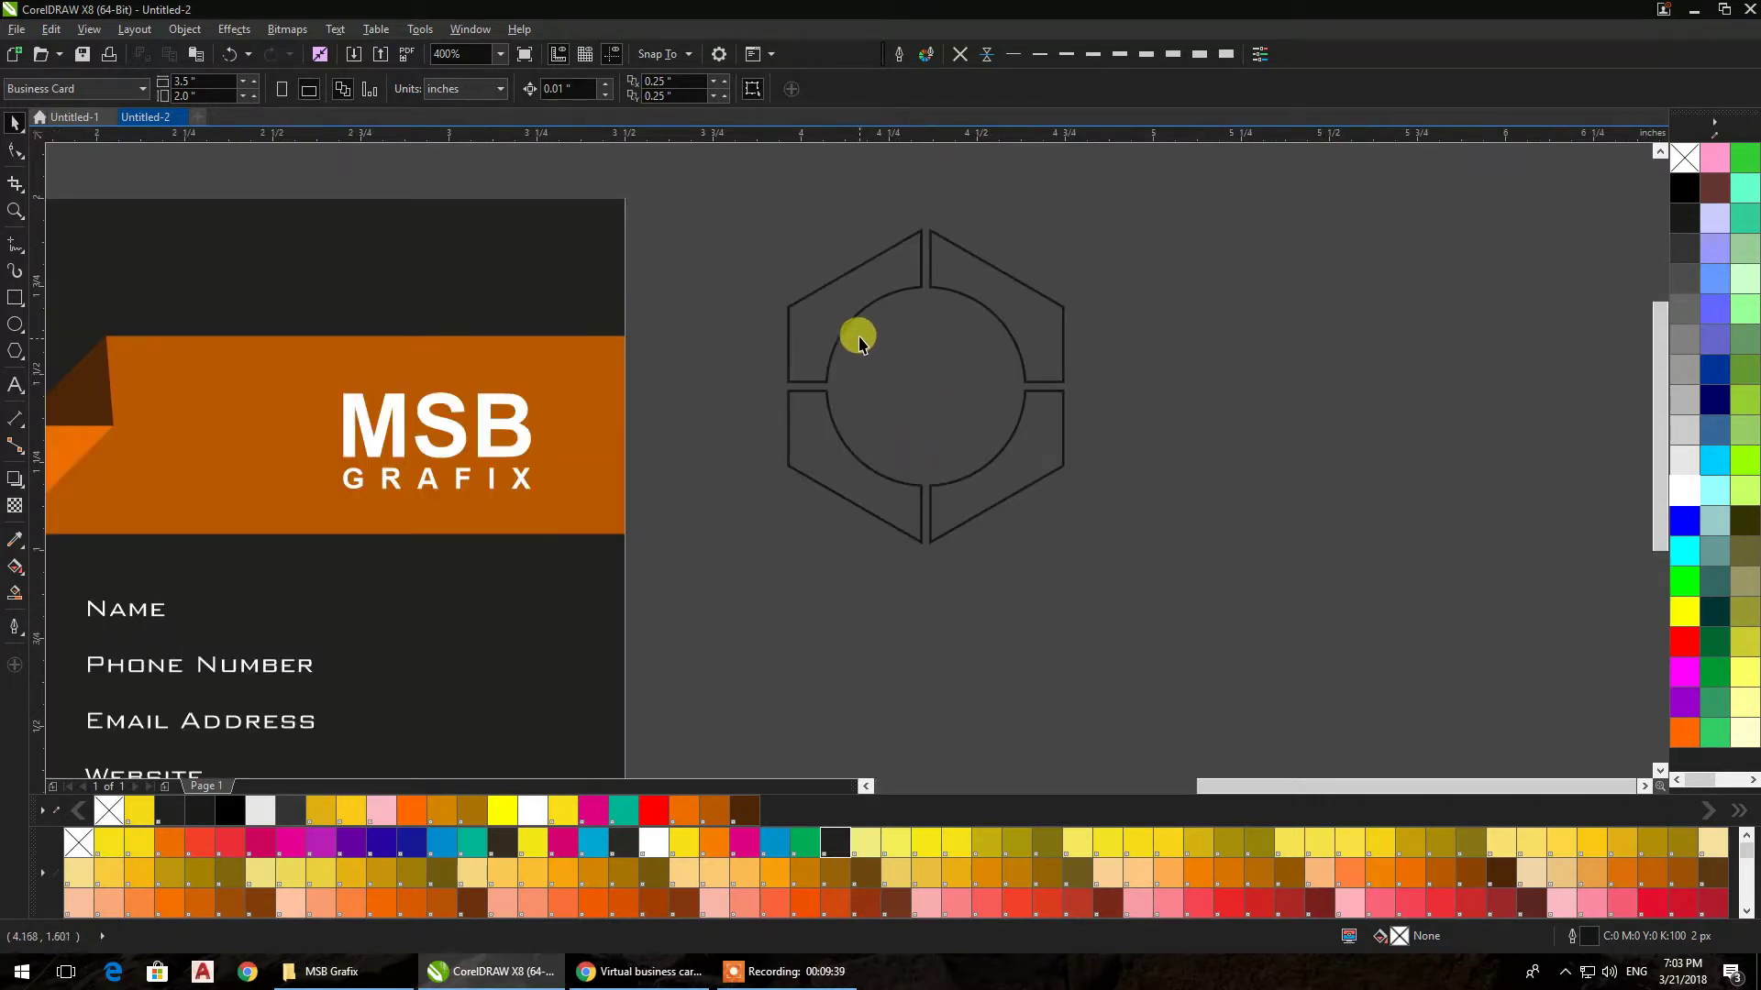
click(834, 311)
click(1017, 871)
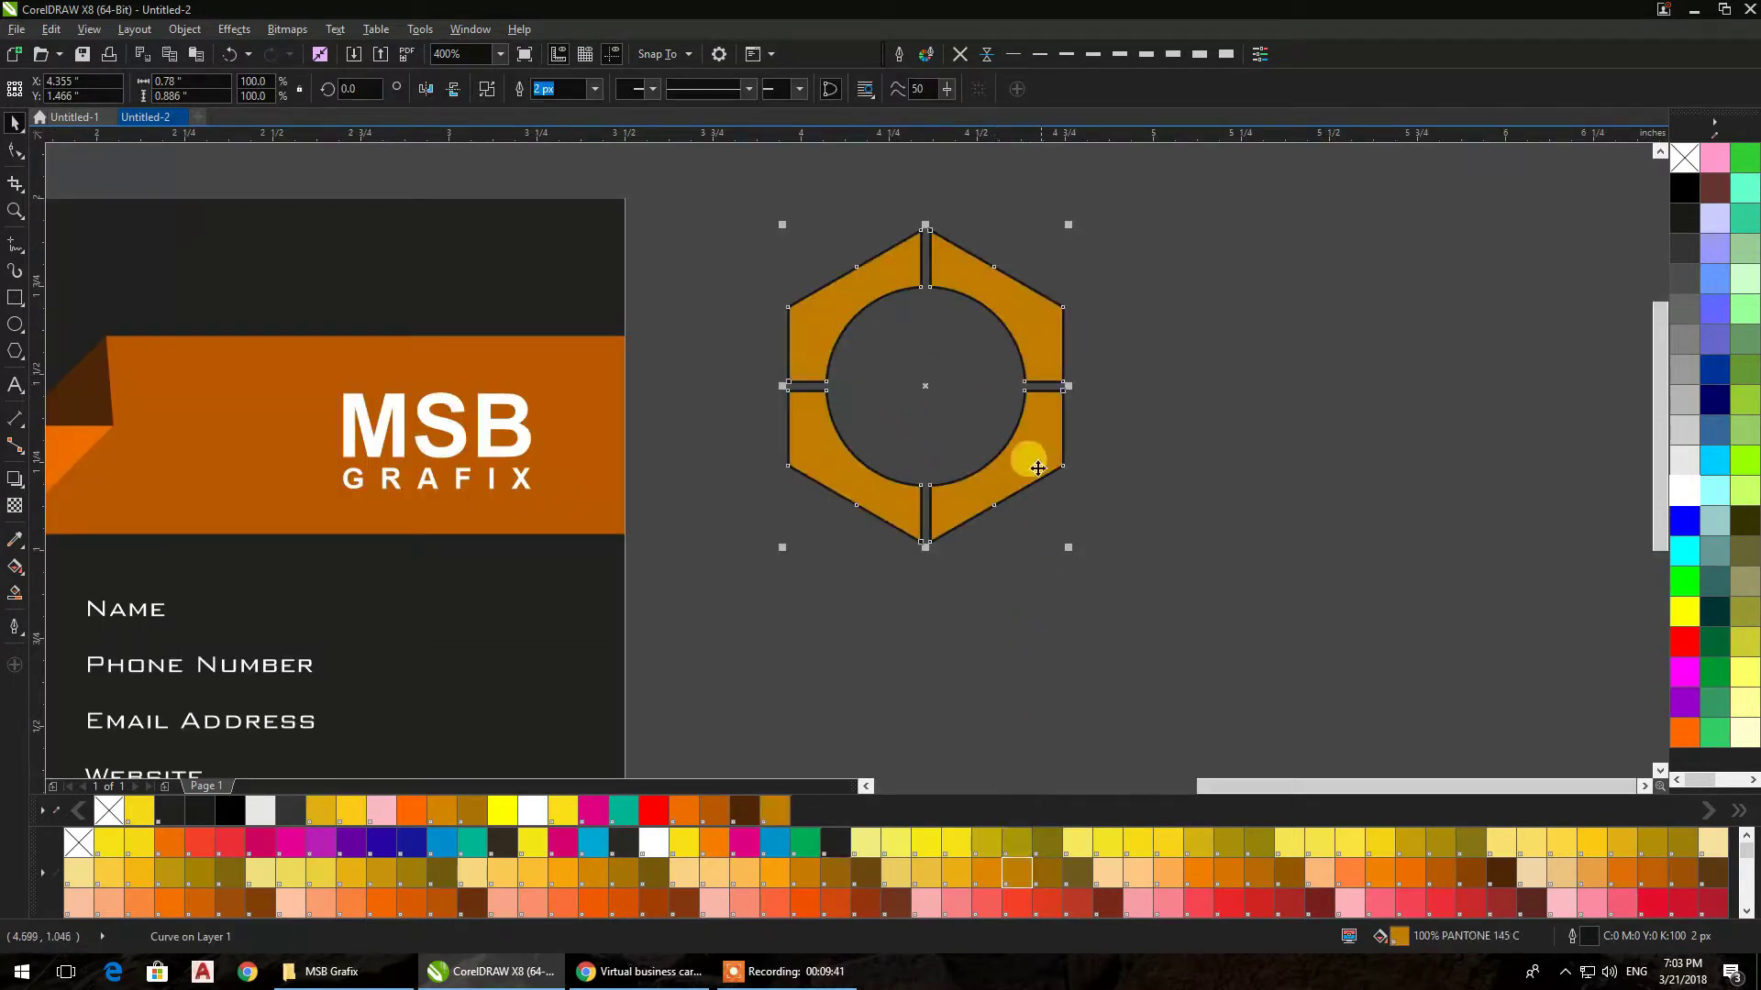
click(960, 54)
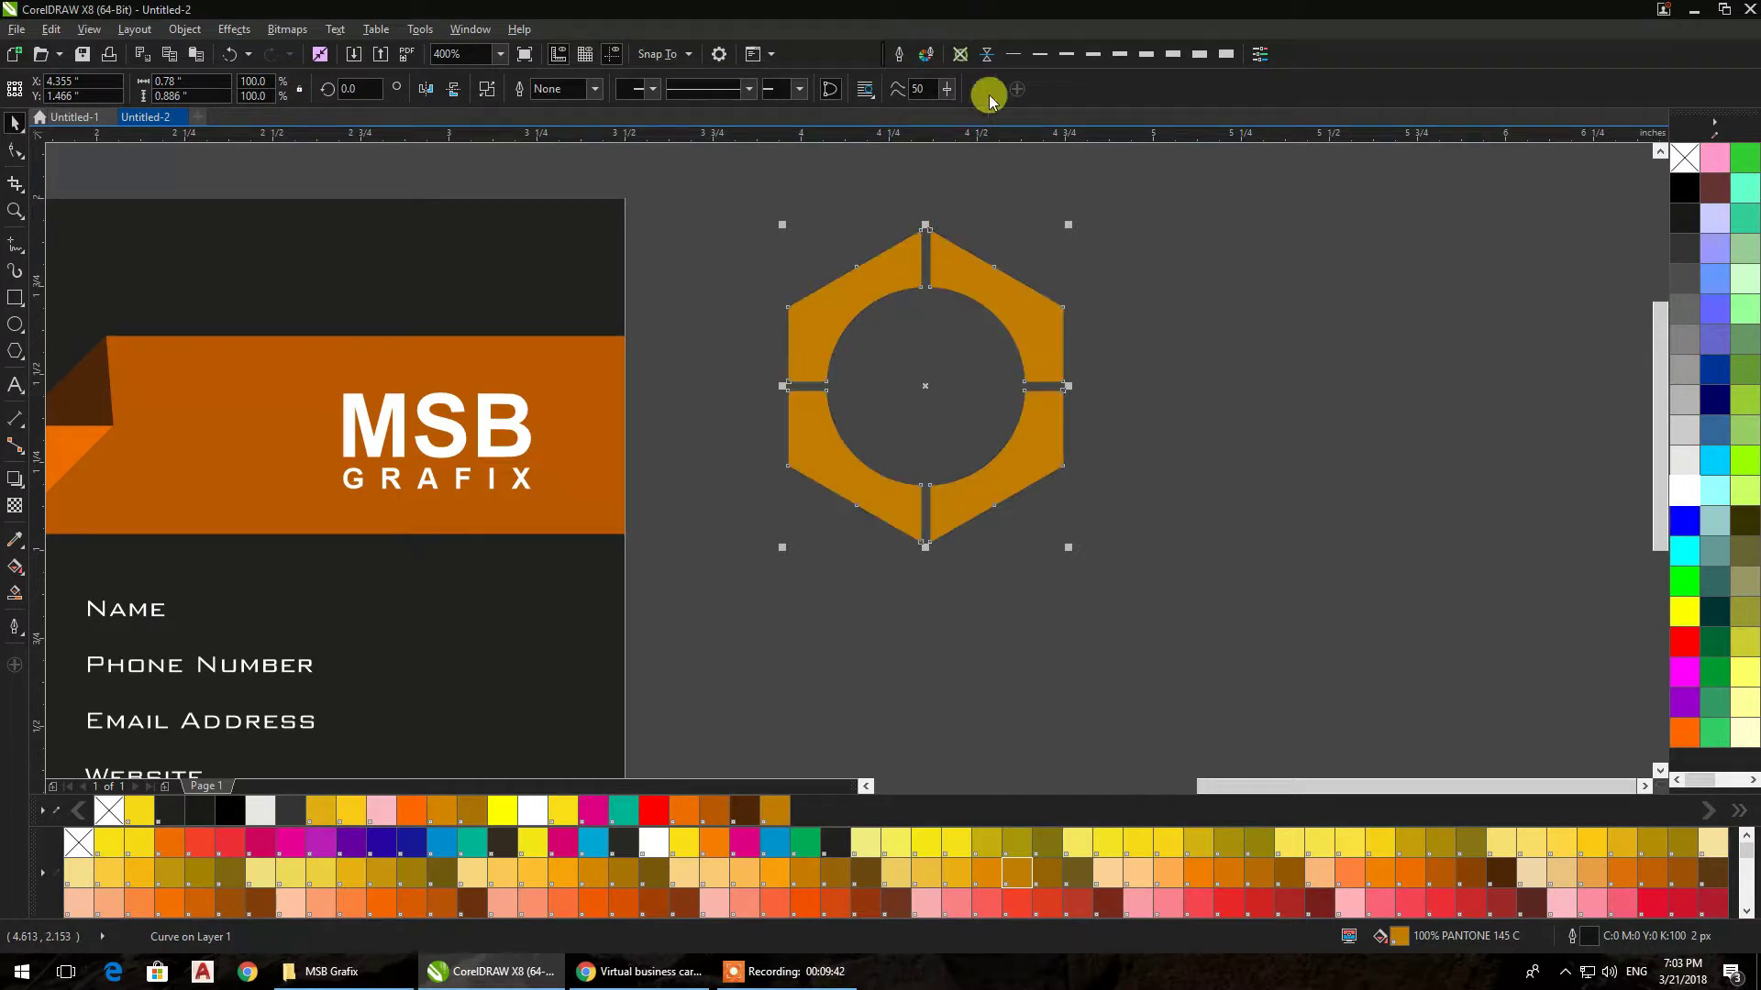
click(1163, 313)
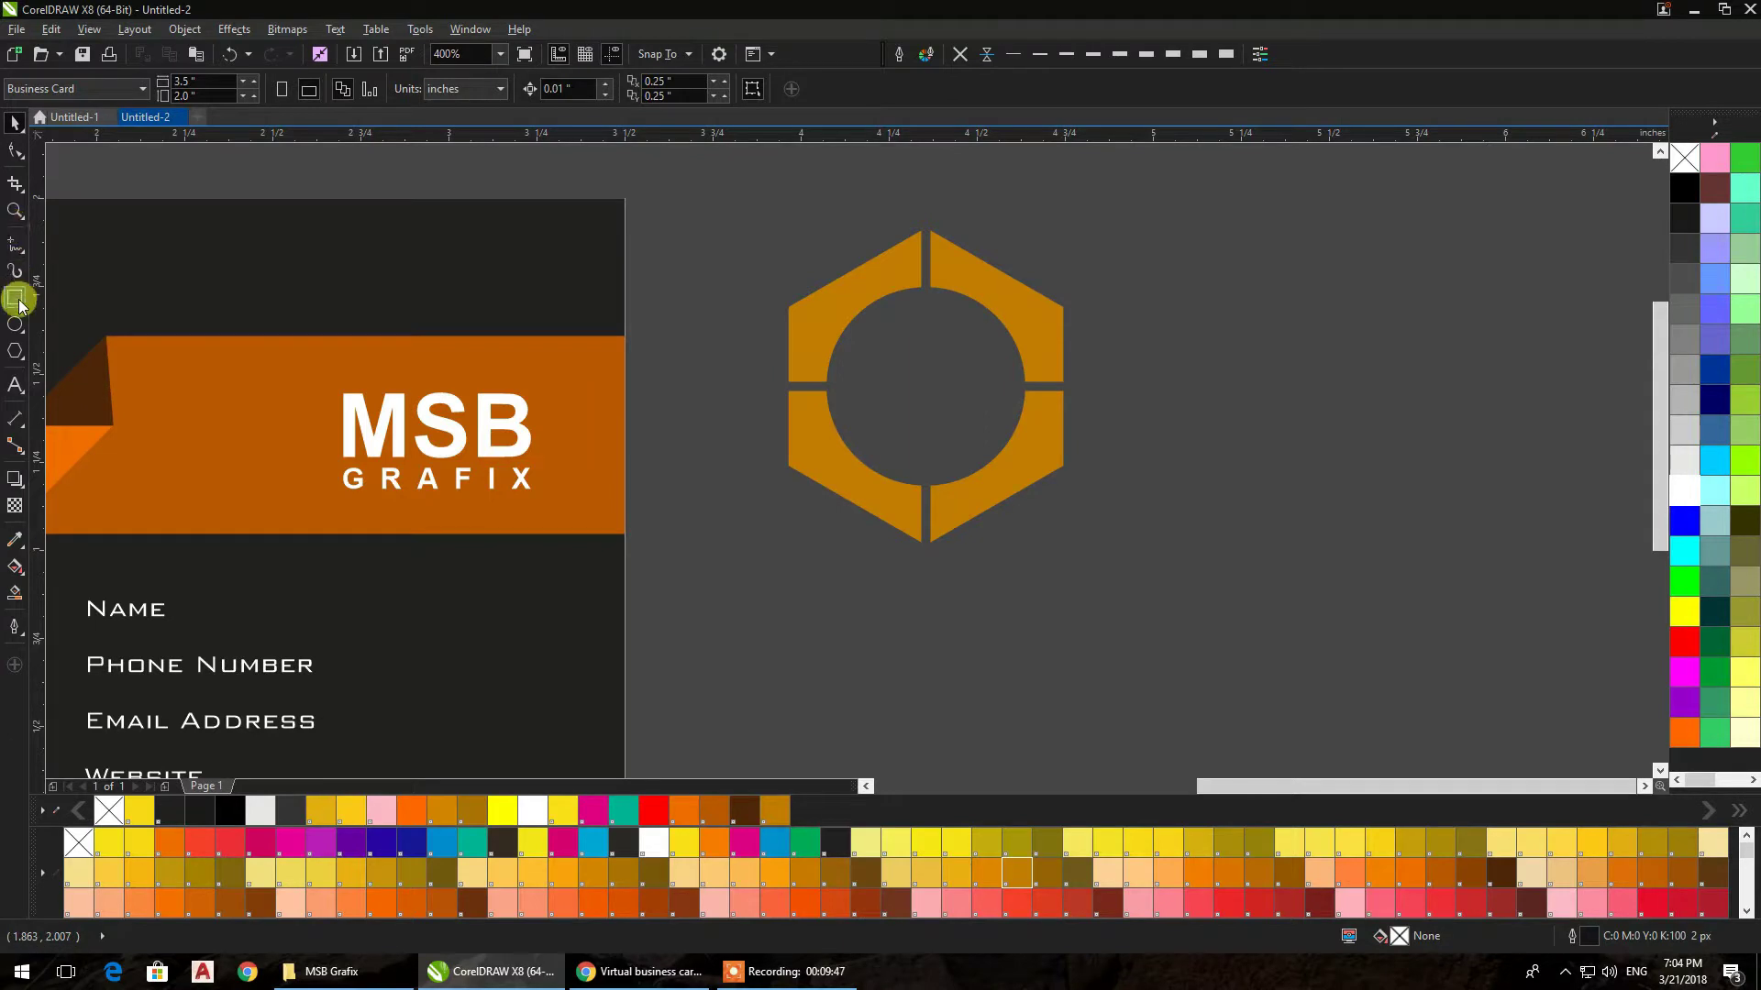
Draw a small circle, set its width to 0.07 inch, and move it to the inner end of the hexagon ring's upper gap
click(16, 332)
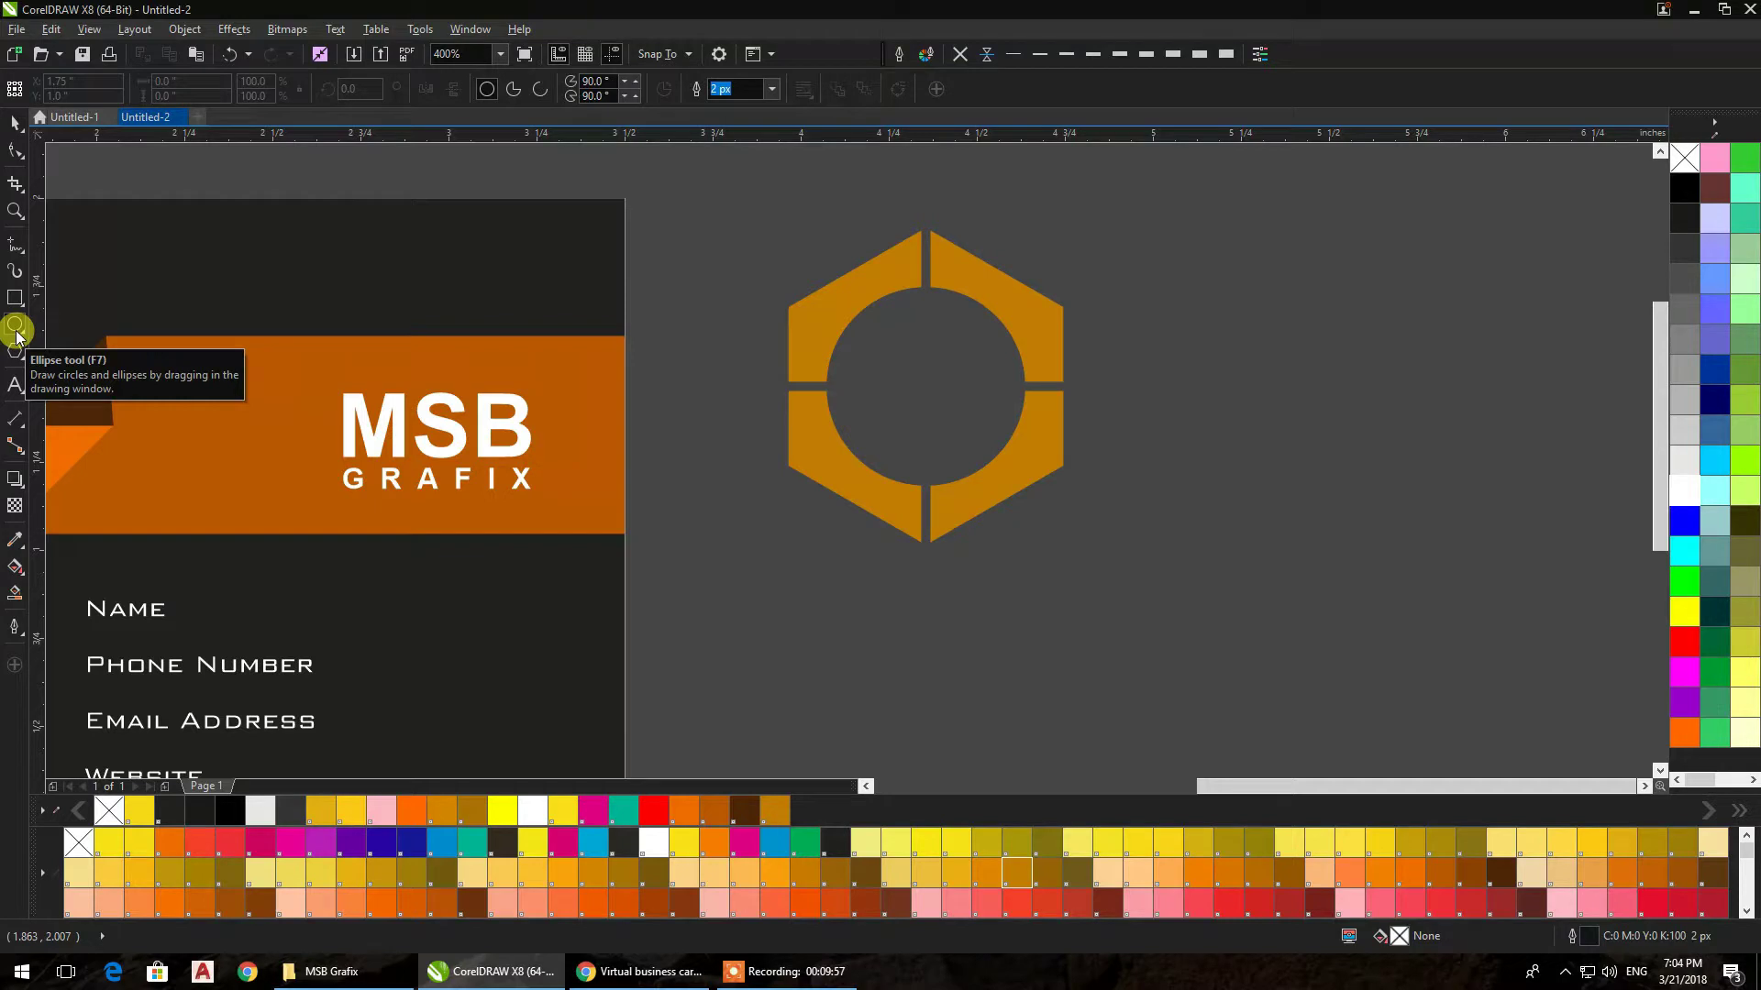
drag(1247, 344, 1248, 346)
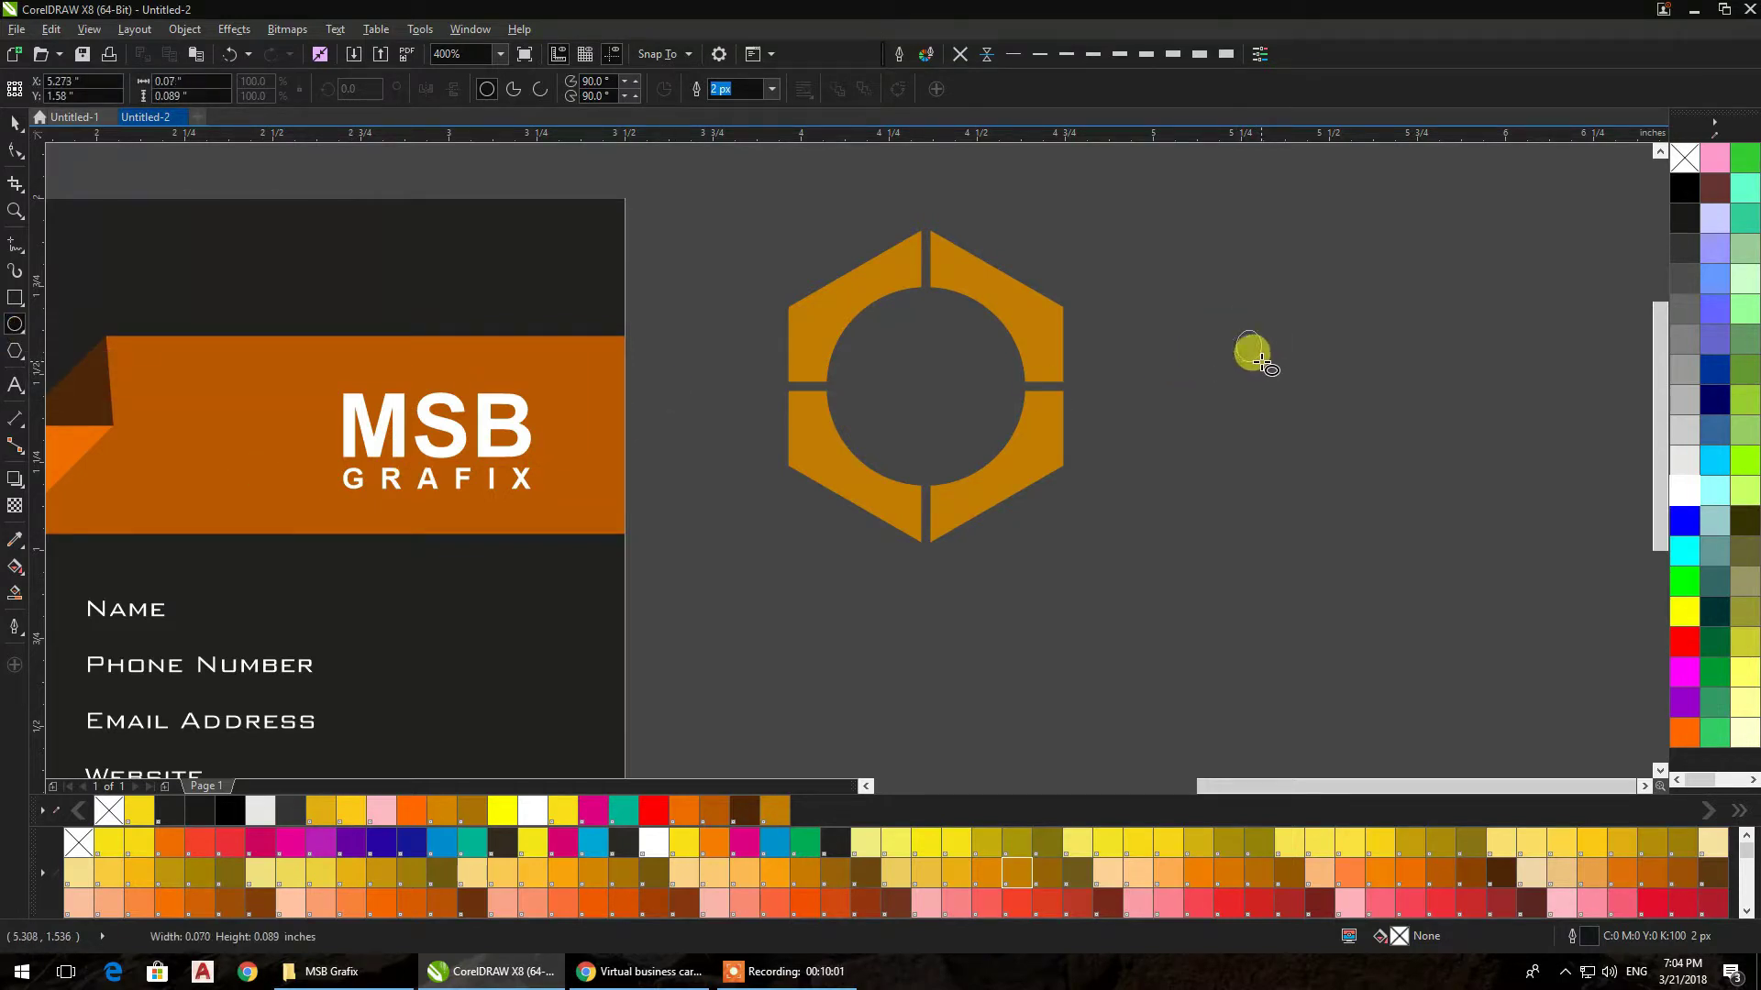
drag(1262, 357, 1262, 358)
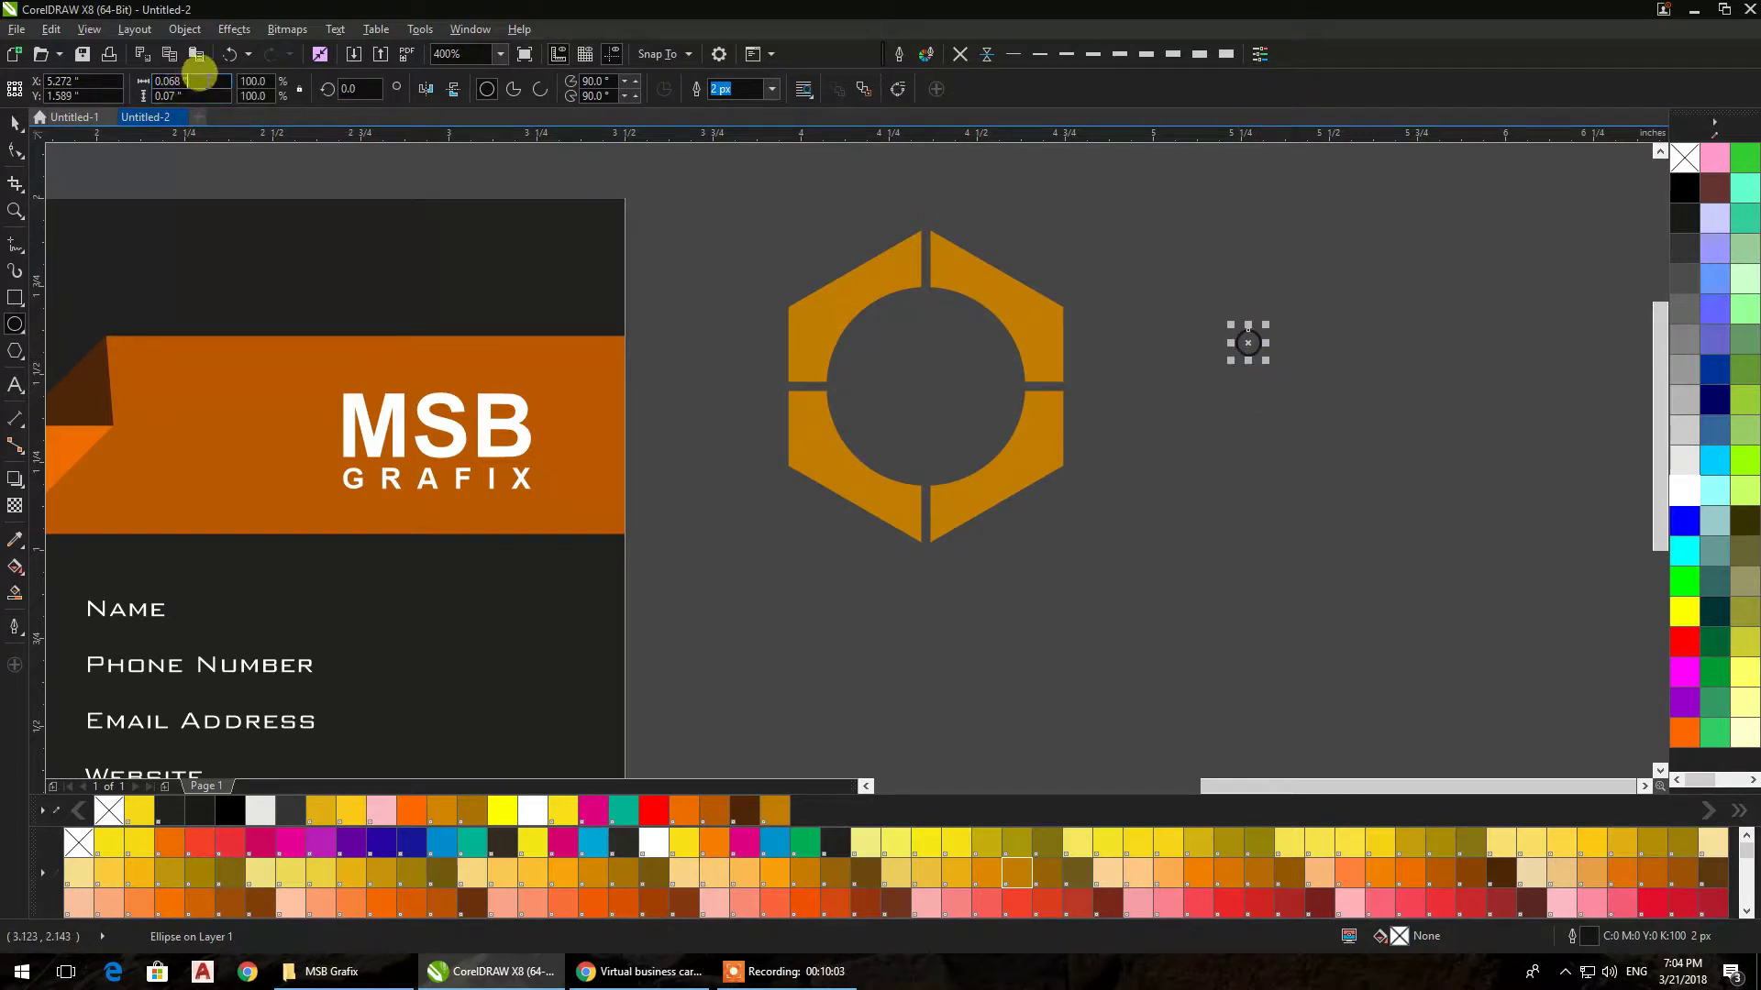
key(BackSpace)
key(BackSpace)
key(BackSpace)
key(BackSpace)
key(BackSpace)
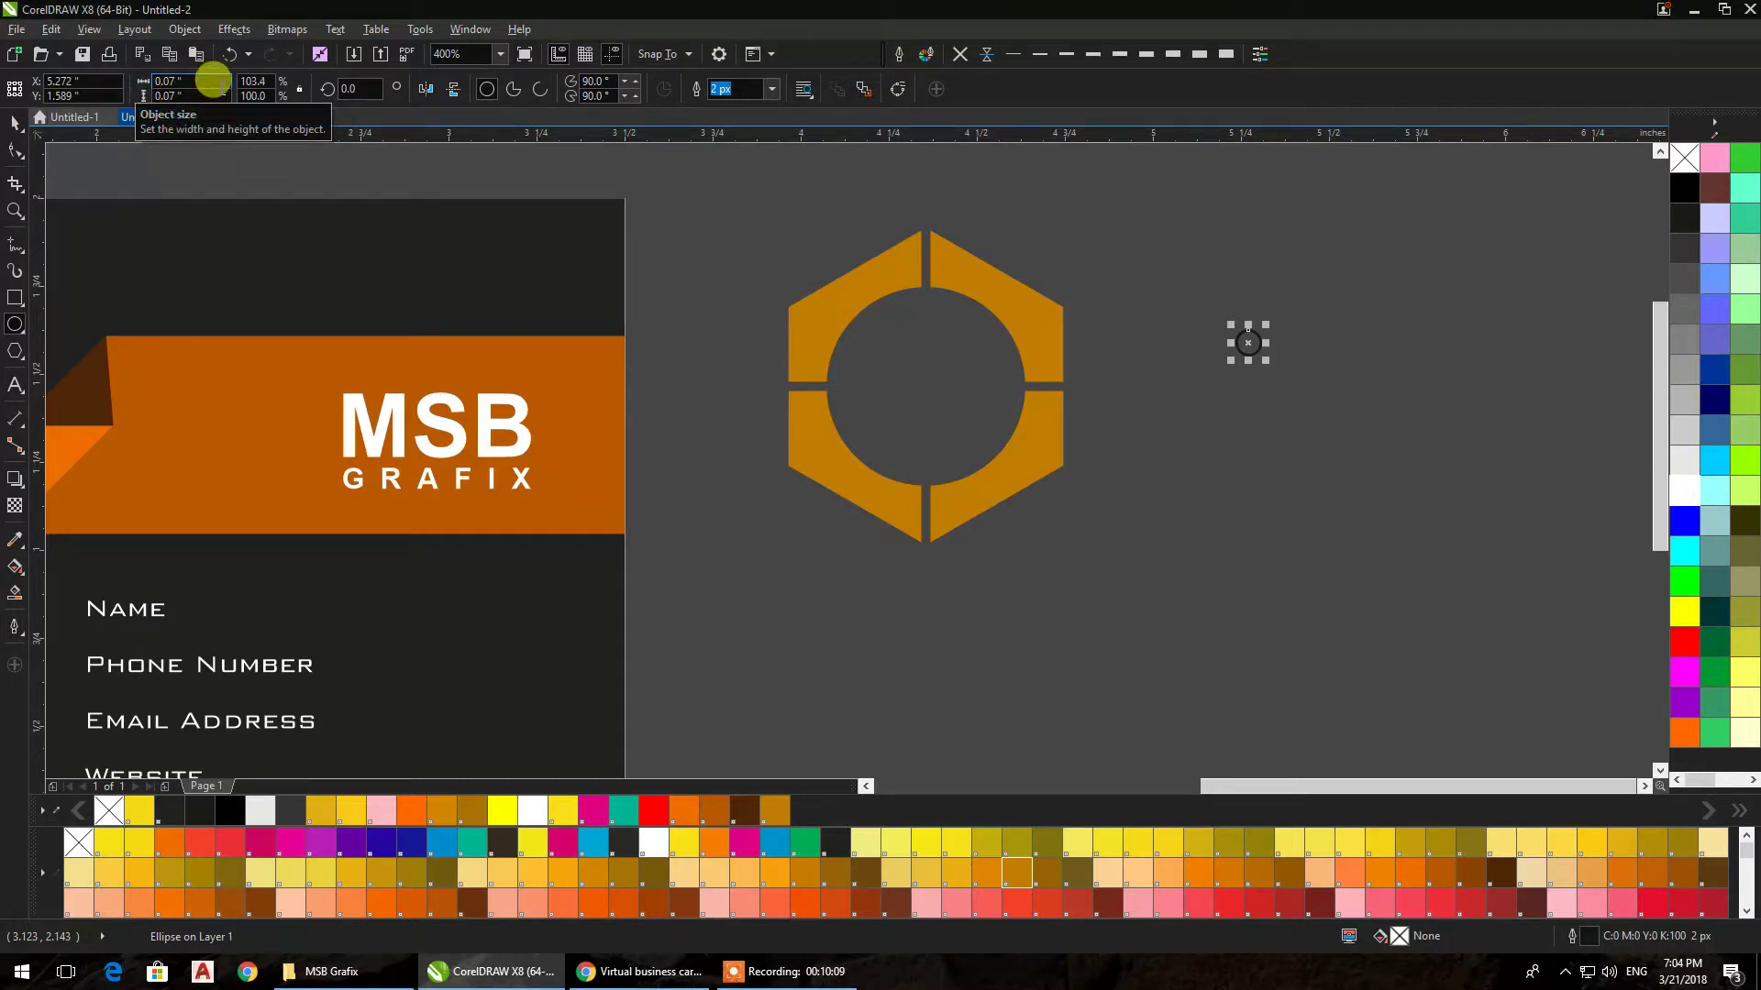
click(16, 122)
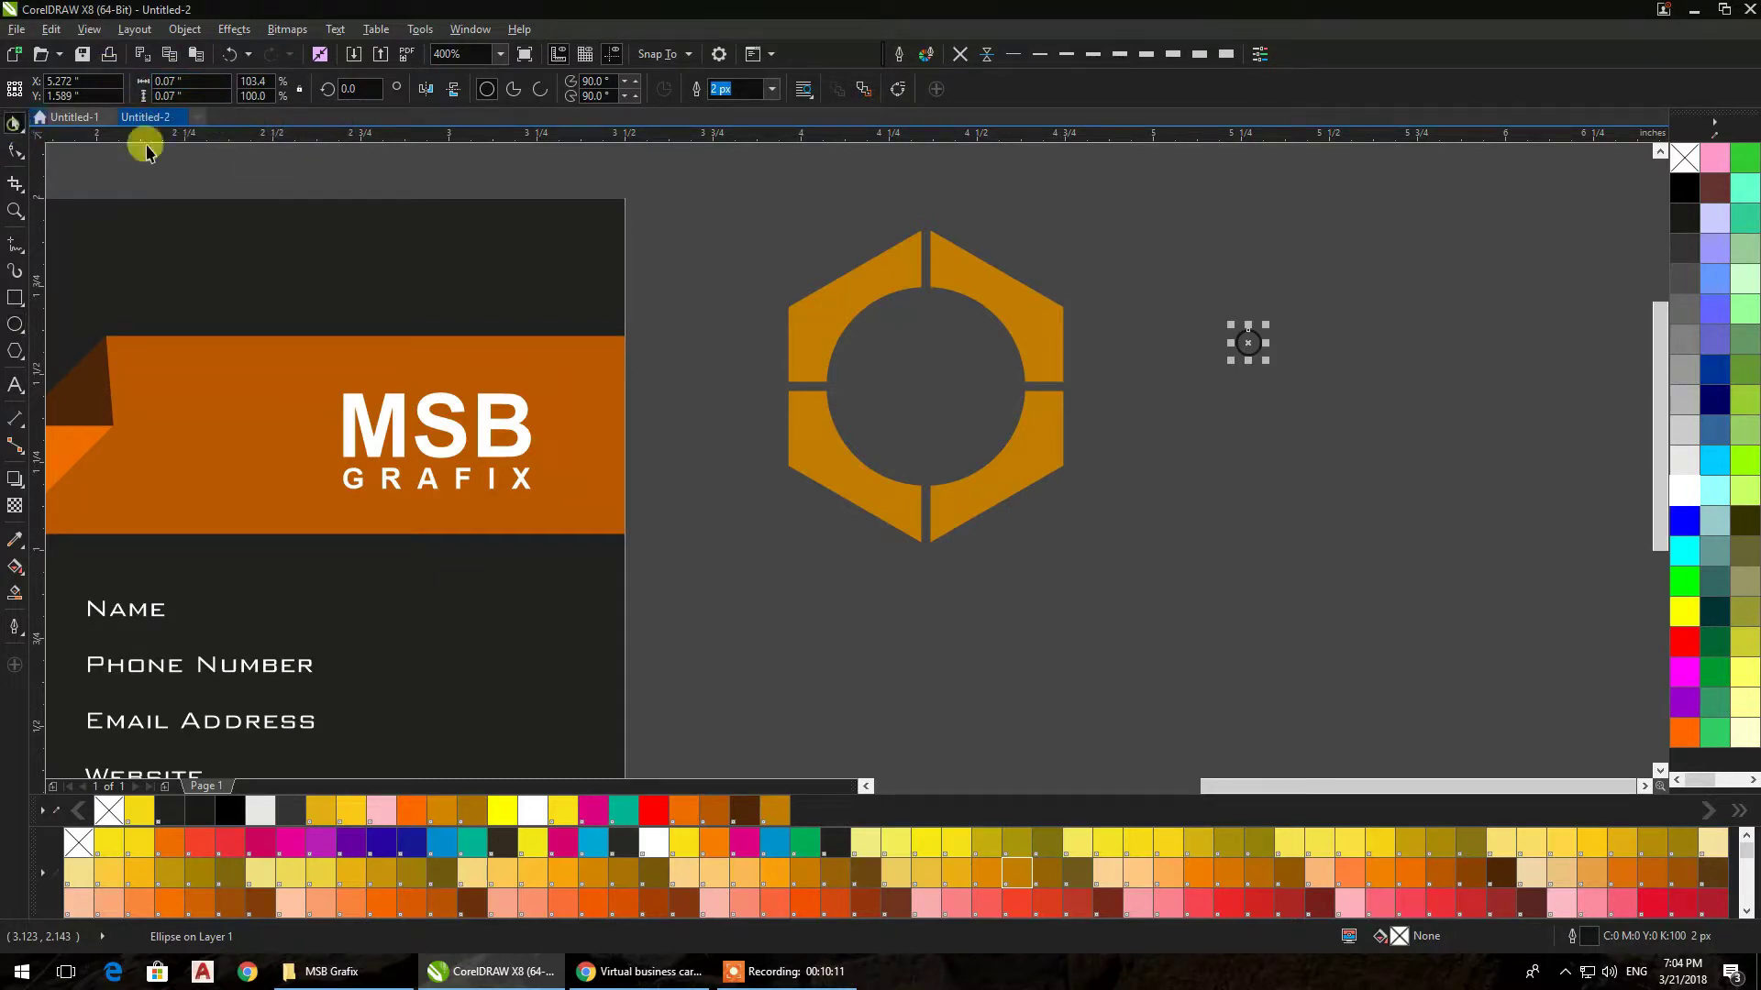
drag(1244, 339, 922, 290)
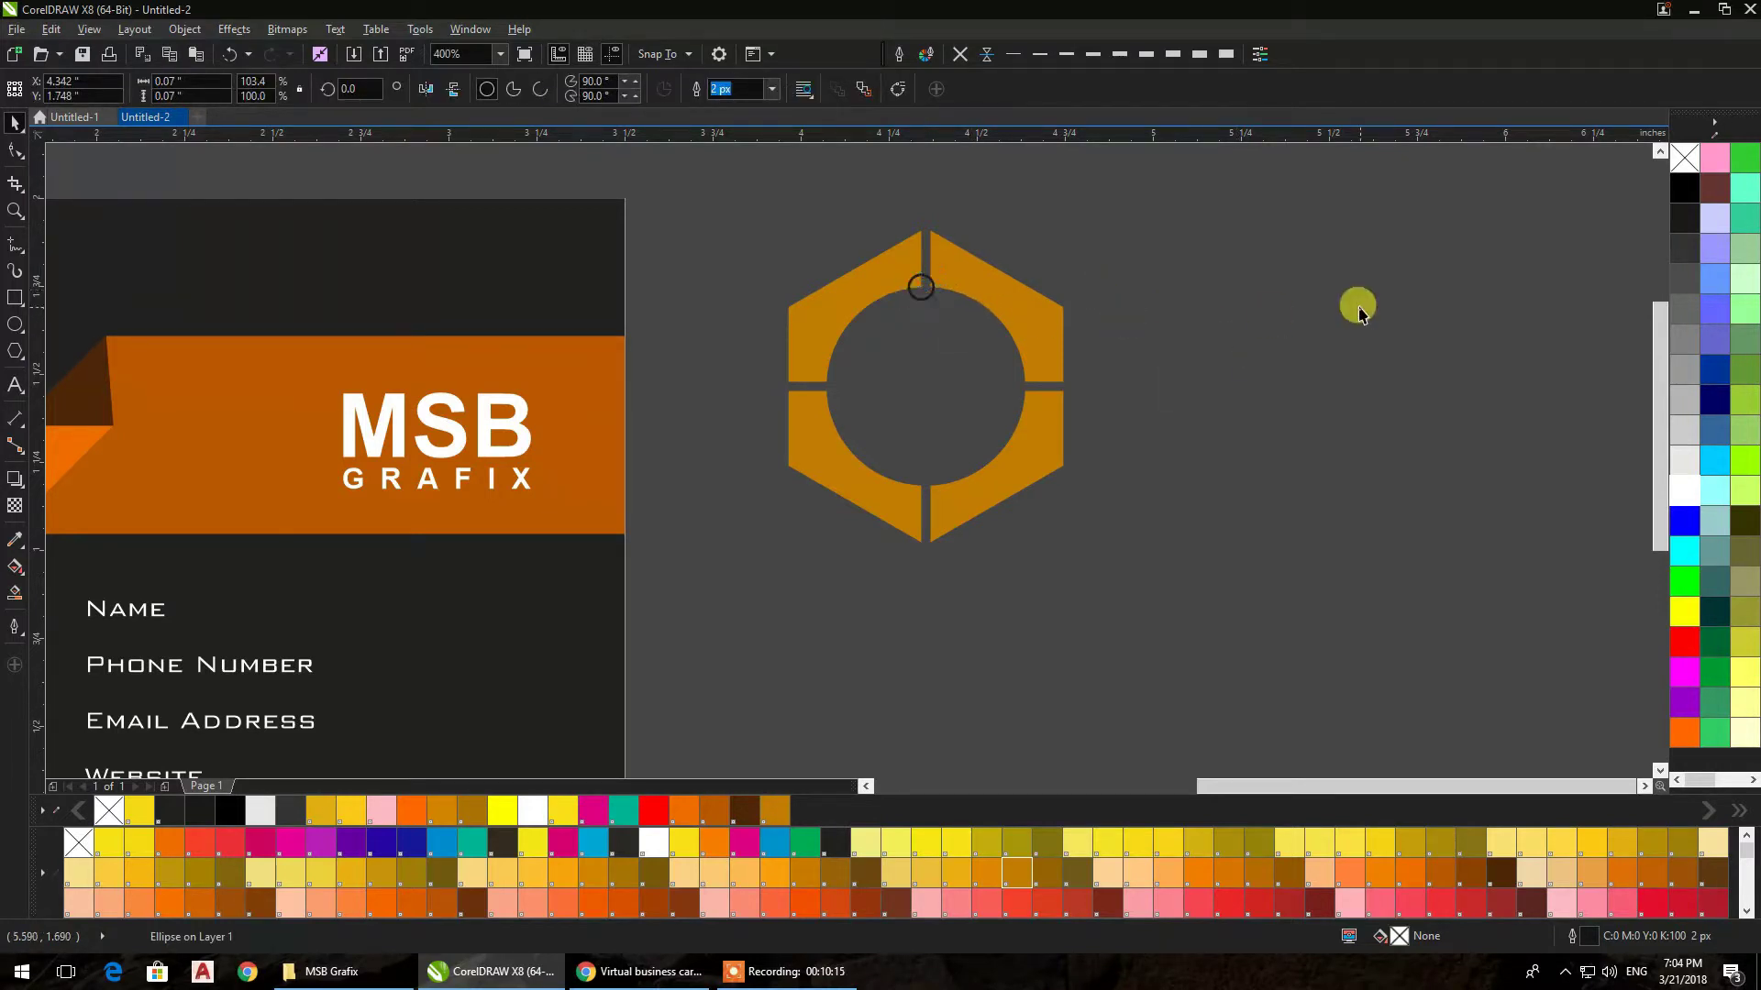
Move the small circle from the hexagon ring's upper gap to the inner end of the lower gap
click(1331, 301)
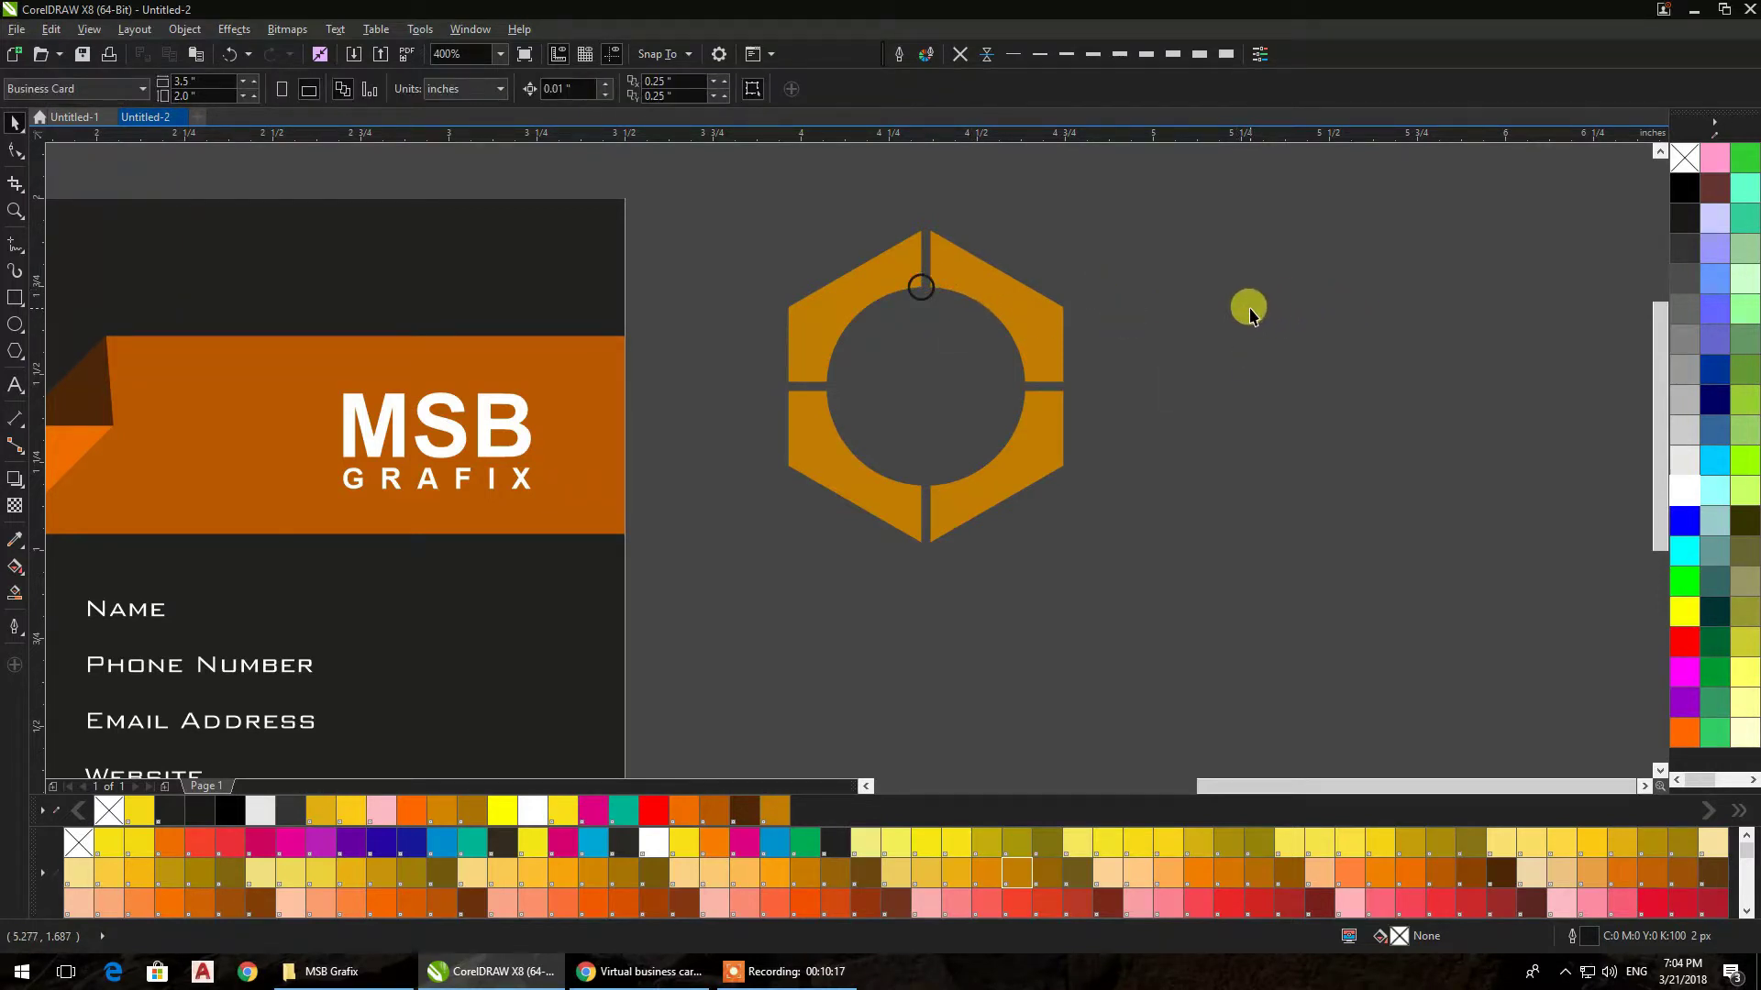
scroll(917, 290, up, 3)
click(1064, 313)
drag(1064, 313, 1058, 273)
scroll(1059, 271, down, 2)
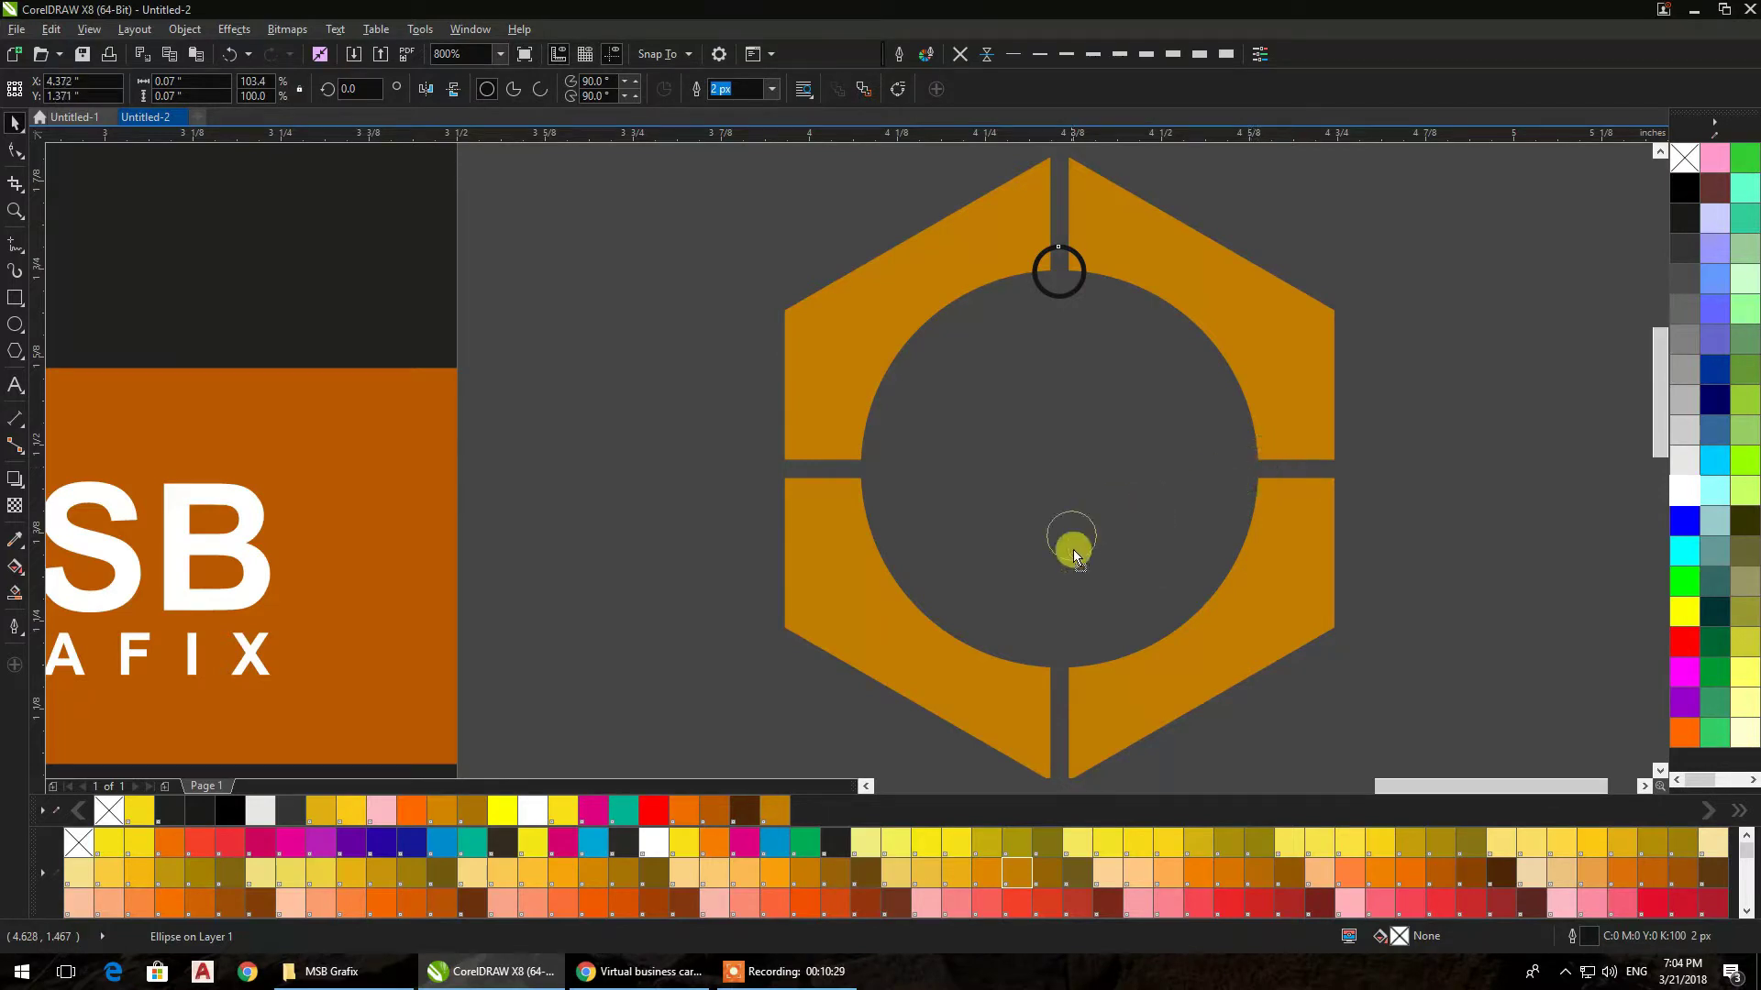
drag(1056, 668, 1059, 667)
Draw a small guide rectangle across the lower gap's inner end and centre the small circle on it
scroll(1058, 668, up, 4)
click(213, 234)
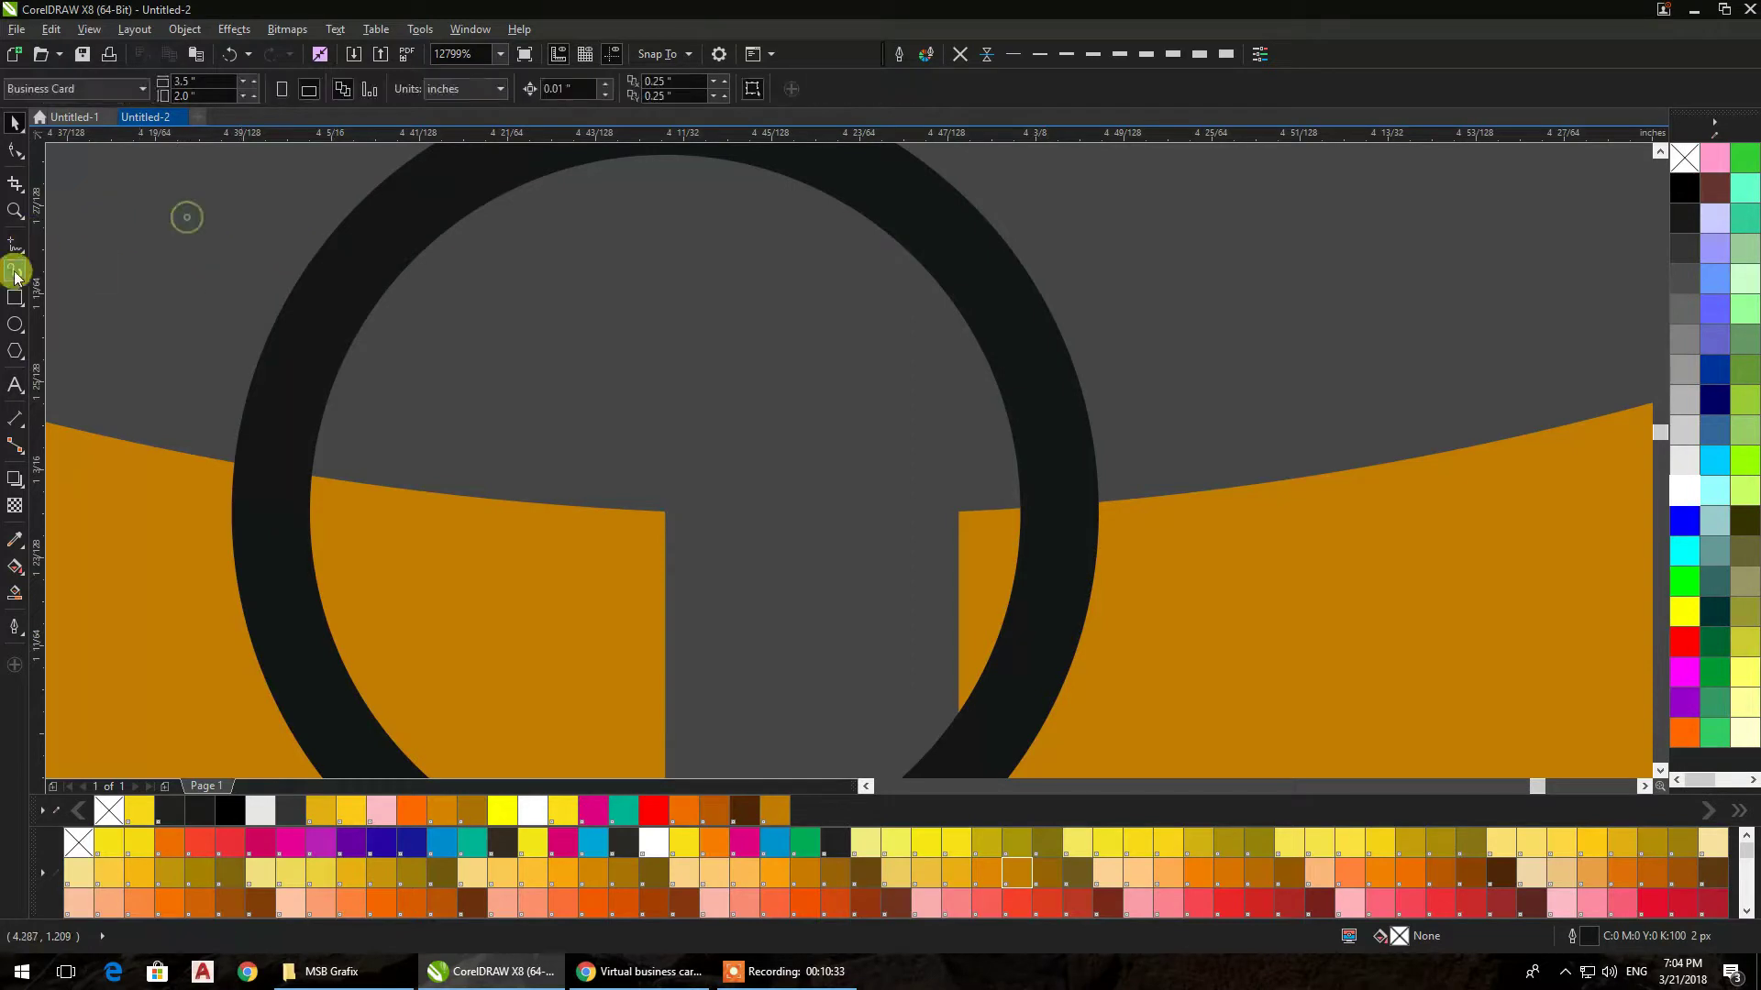
click(14, 298)
drag(665, 511, 961, 505)
click(662, 322)
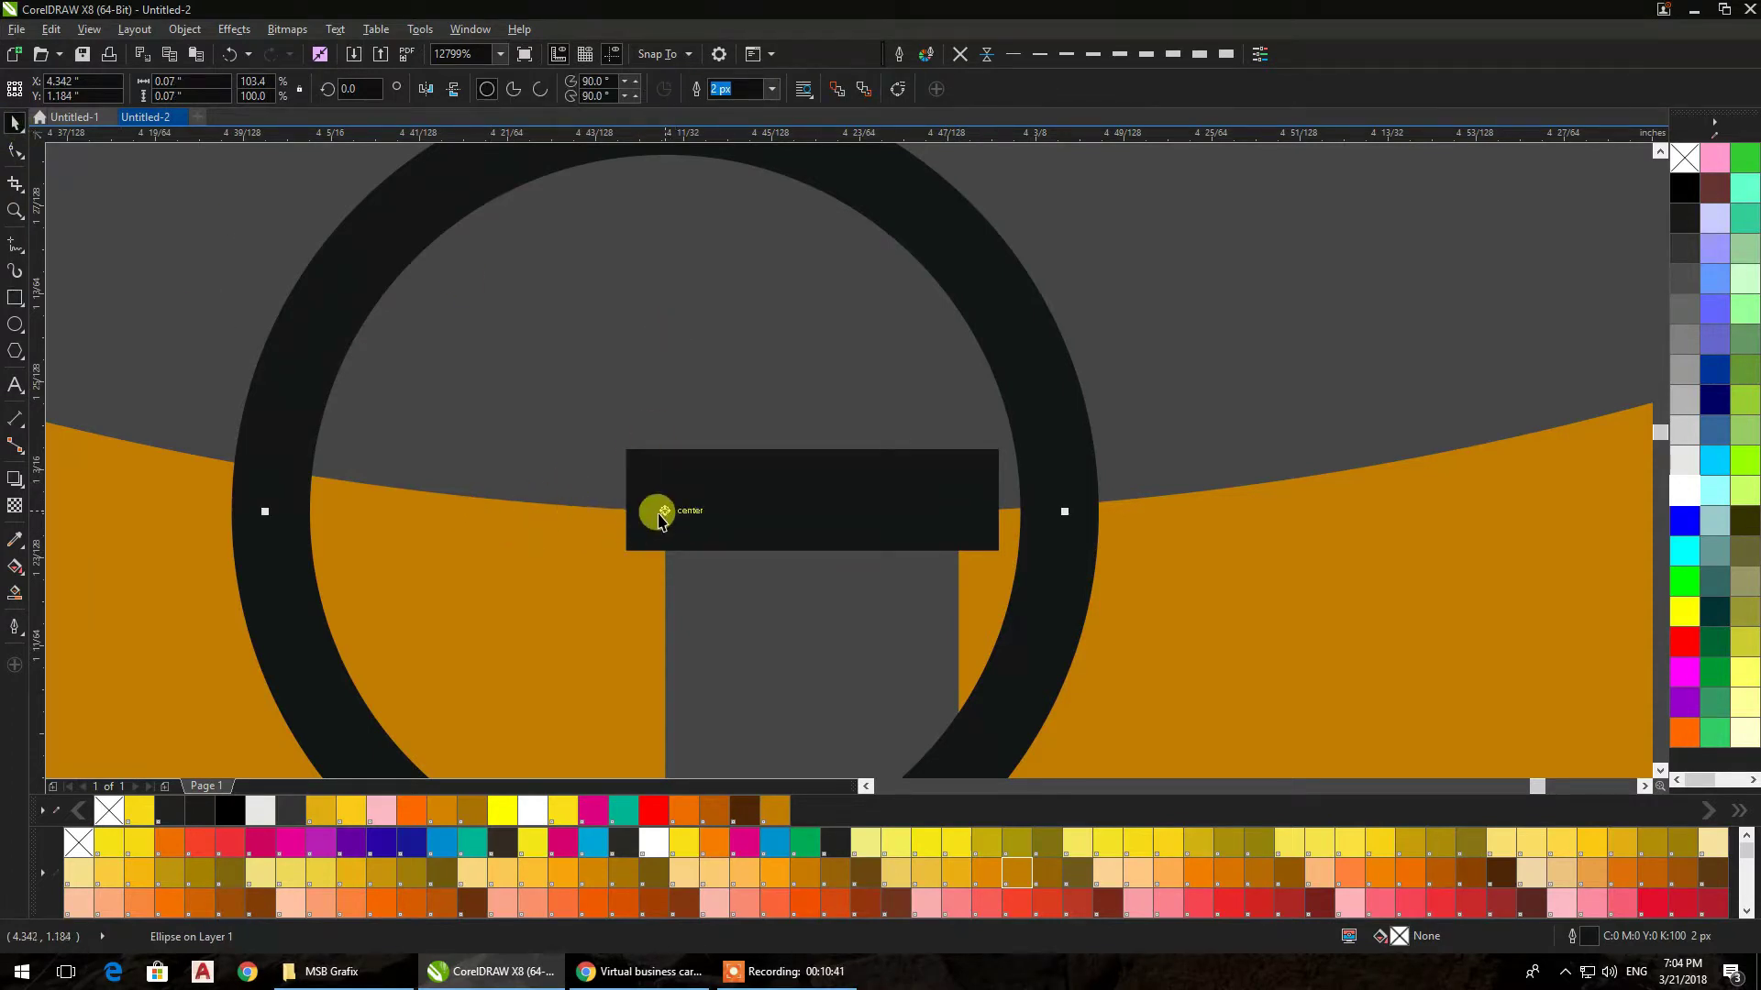
drag(663, 513, 811, 499)
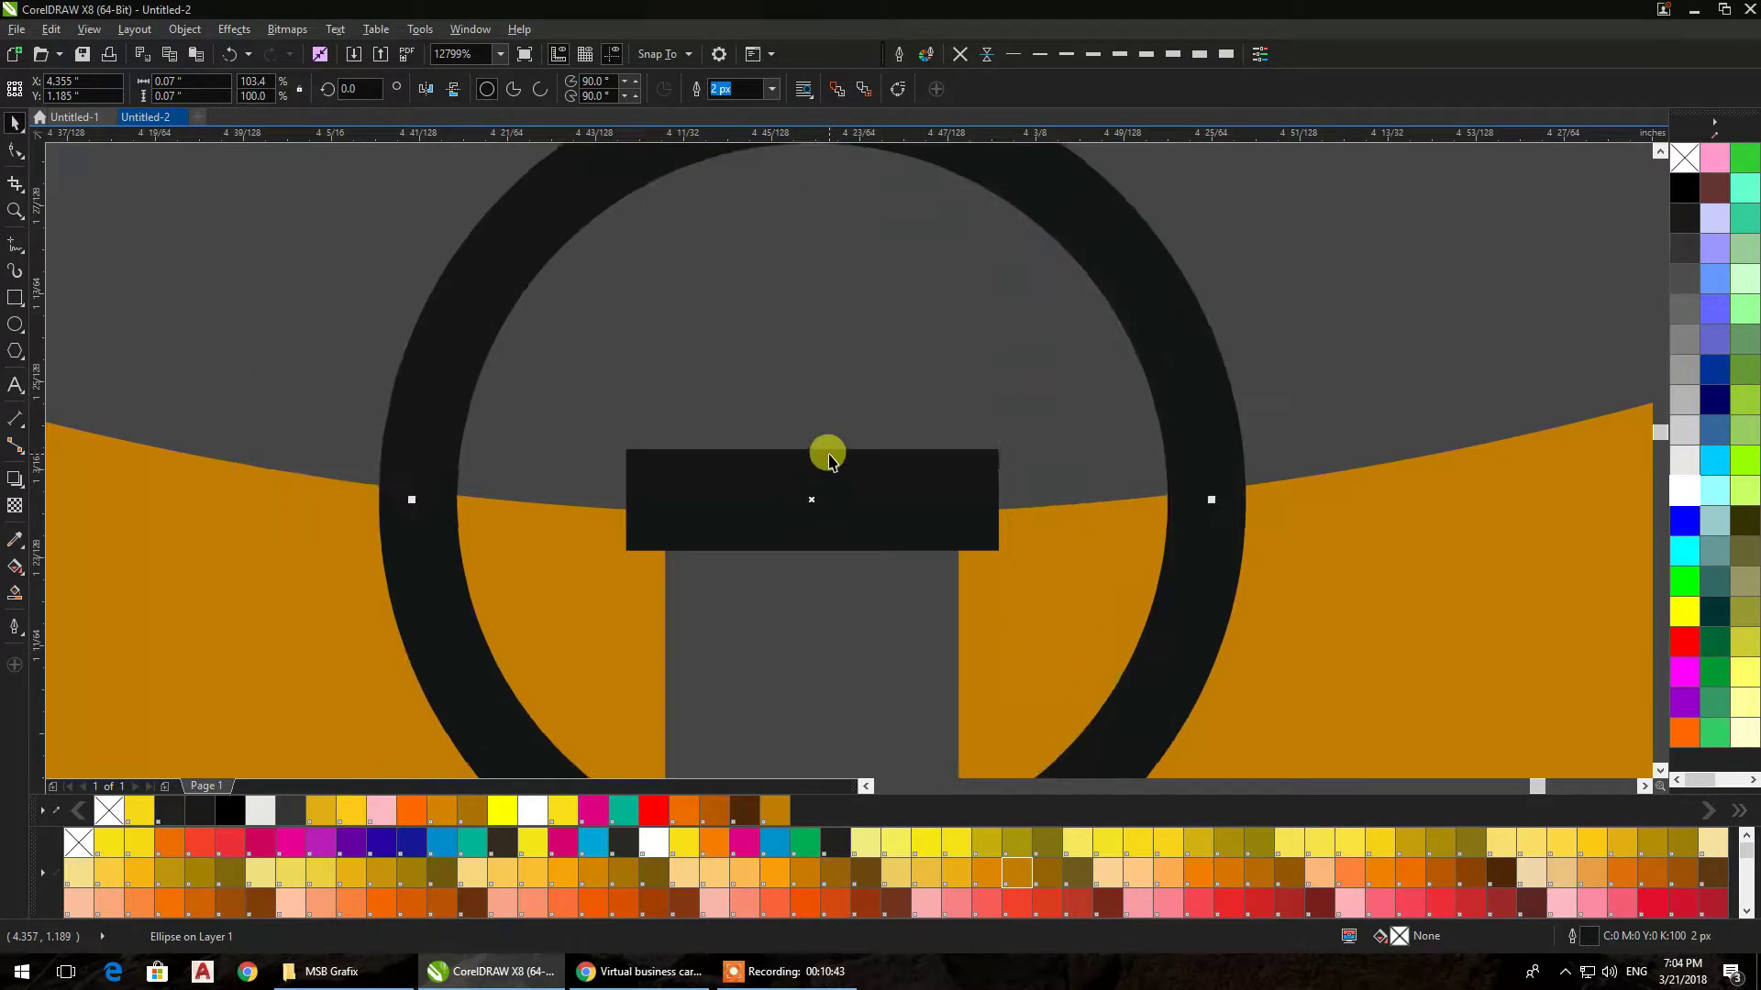
Delete the guide rectangle inside the small circle at the lower gap
scroll(826, 452, down, 5)
scroll(994, 592, up, 1)
click(1011, 598)
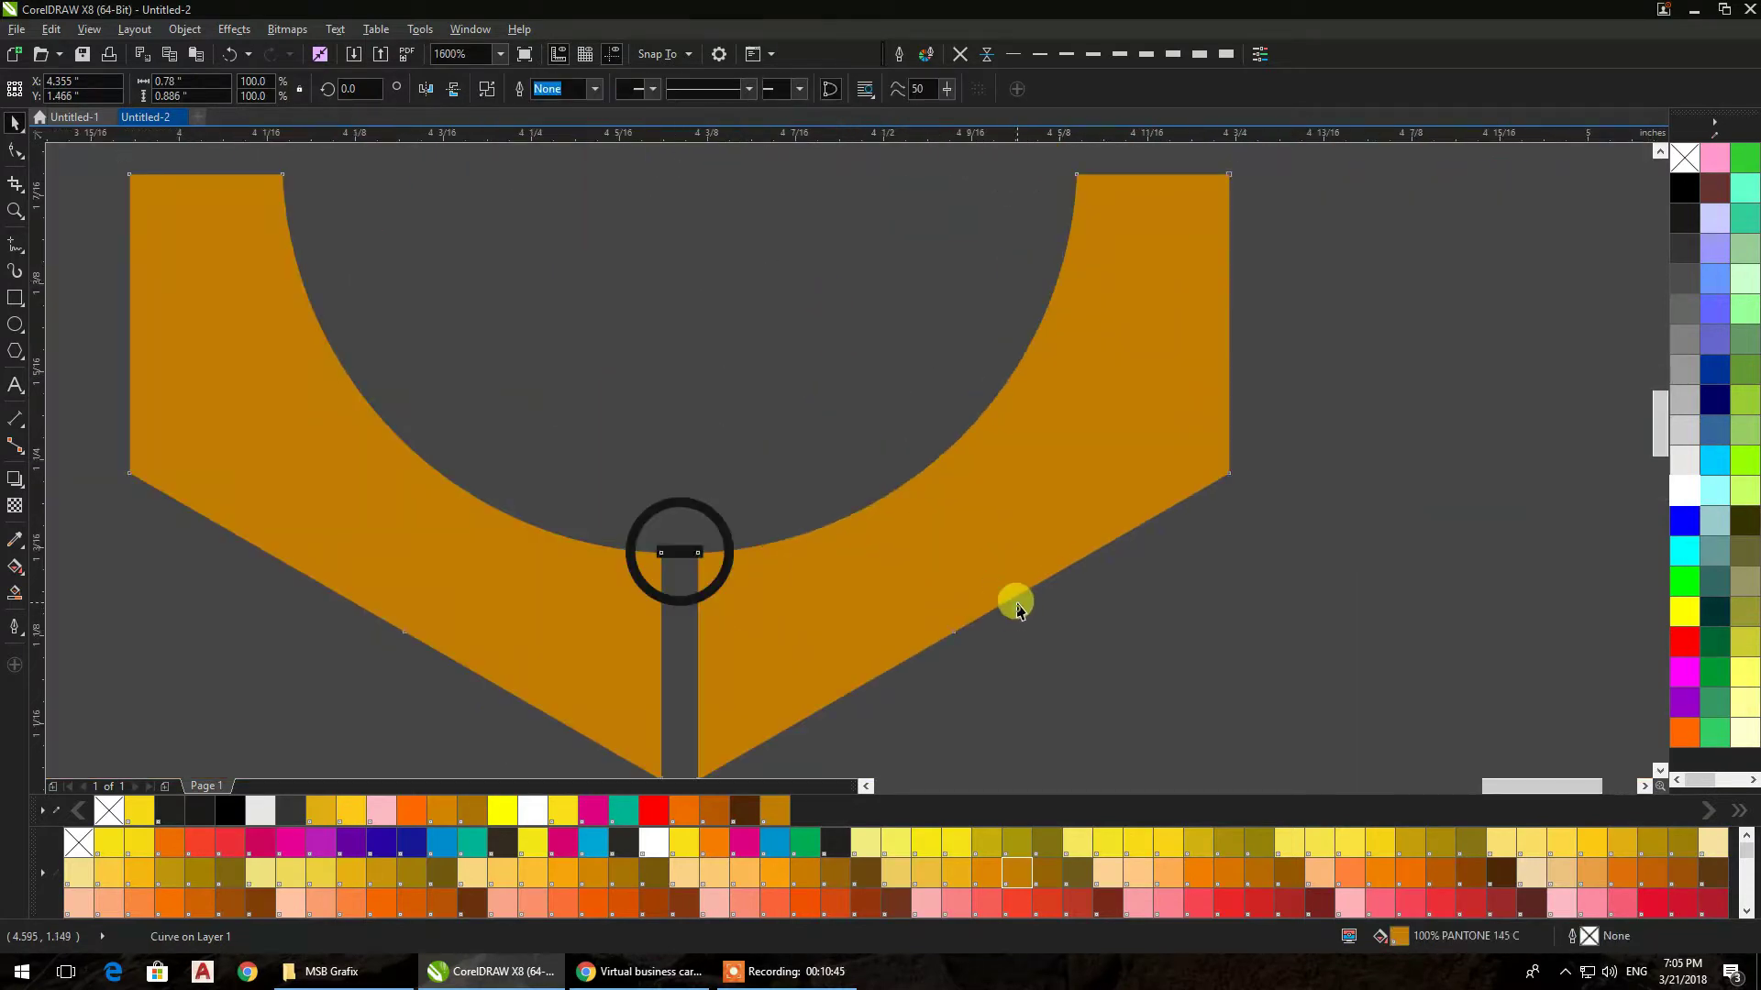
click(1020, 624)
drag(1022, 711, 642, 401)
key(Delete)
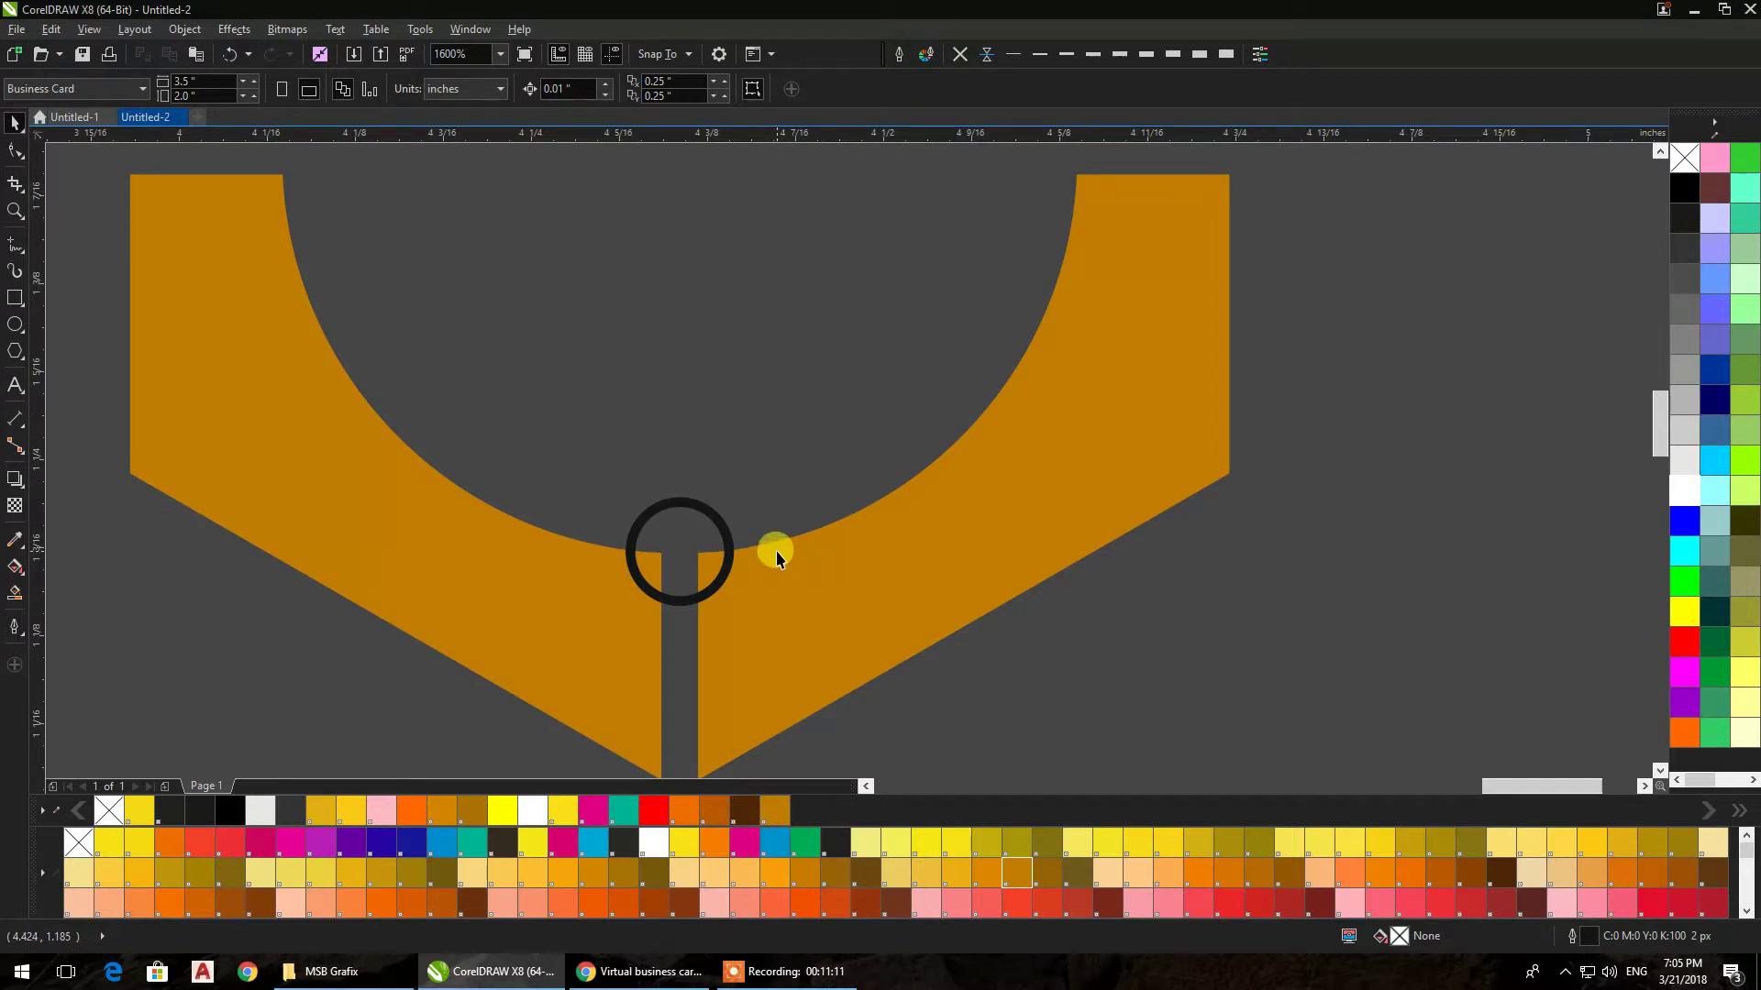
Copy the small circle straight up to the upper gap's inner end and group the two circles
scroll(702, 523, down, 1)
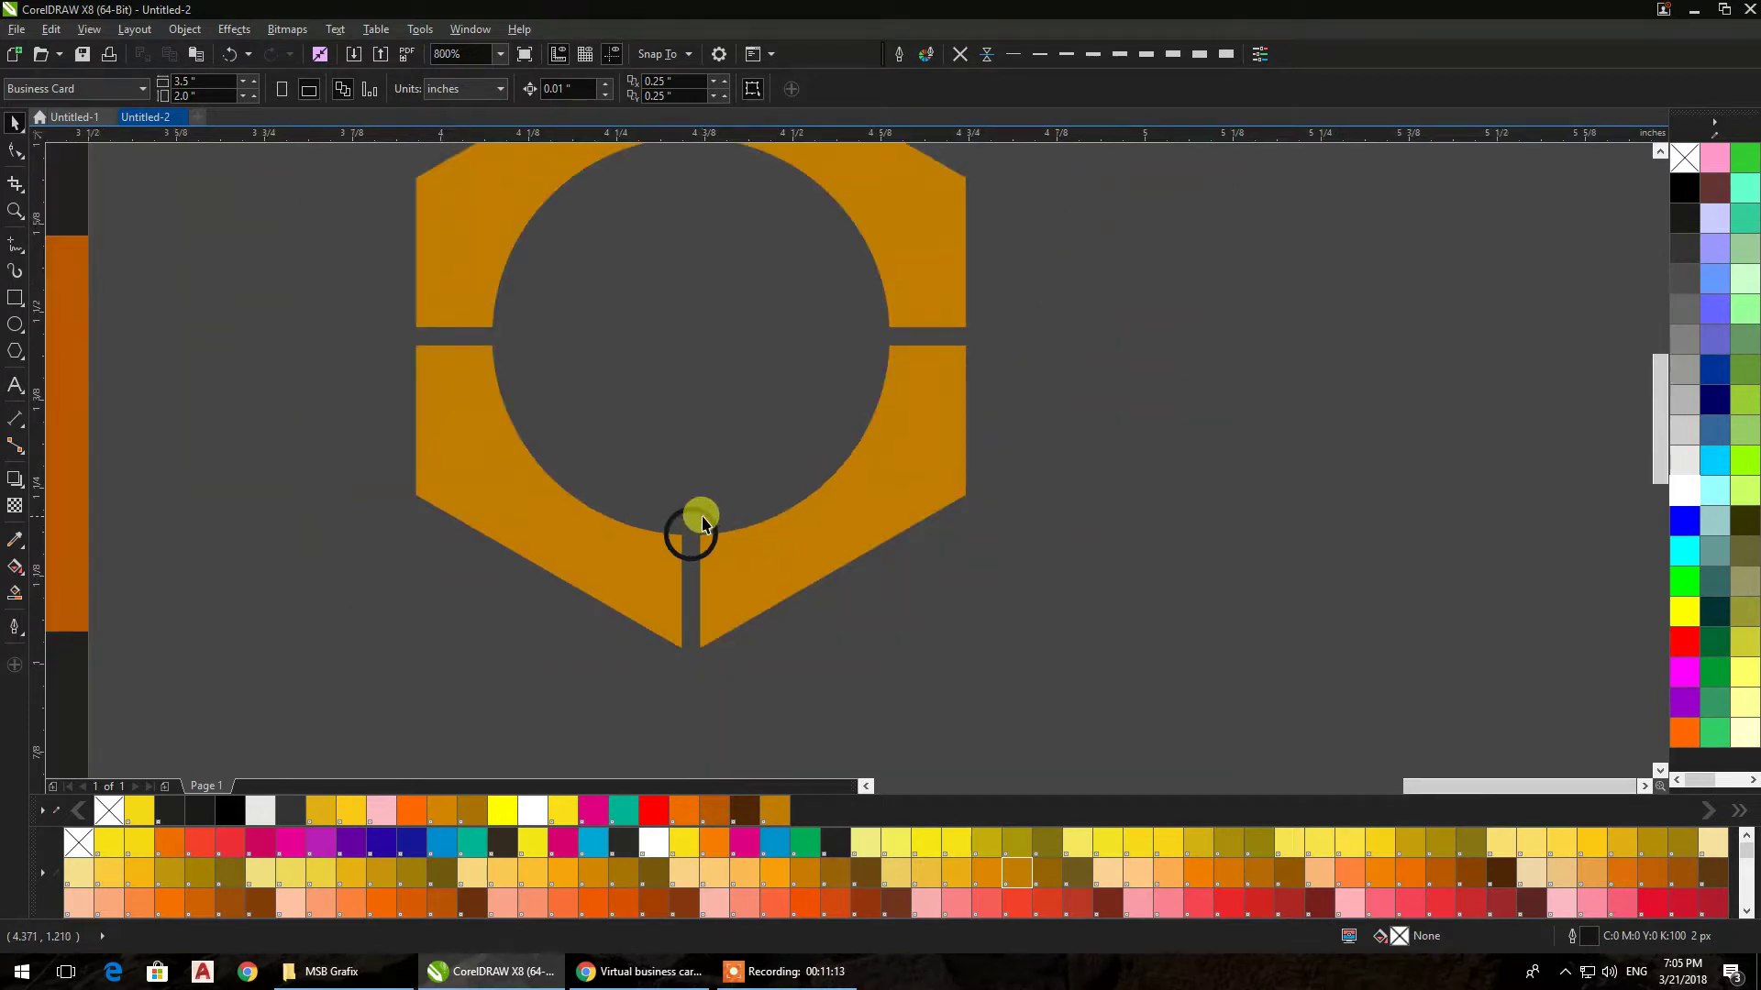
scroll(701, 523, down, 1)
click(696, 585)
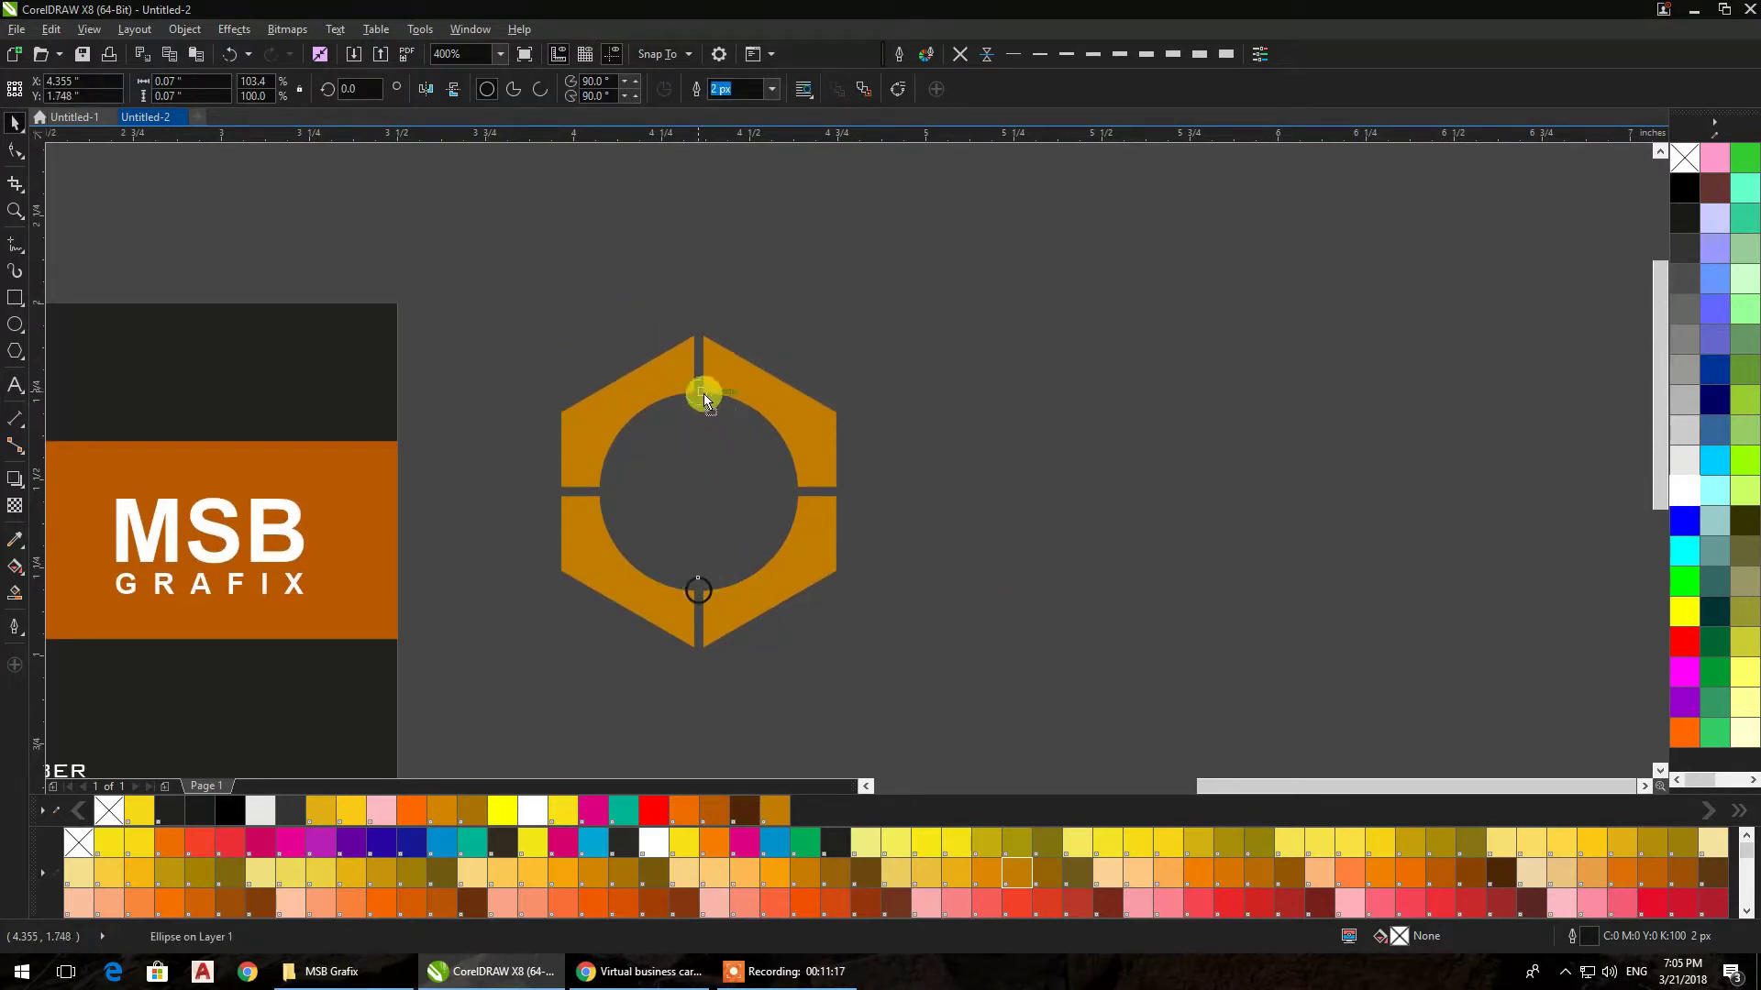
drag(702, 393, 702, 392)
click(820, 699)
drag(769, 672, 623, 353)
key(ctrl+g)
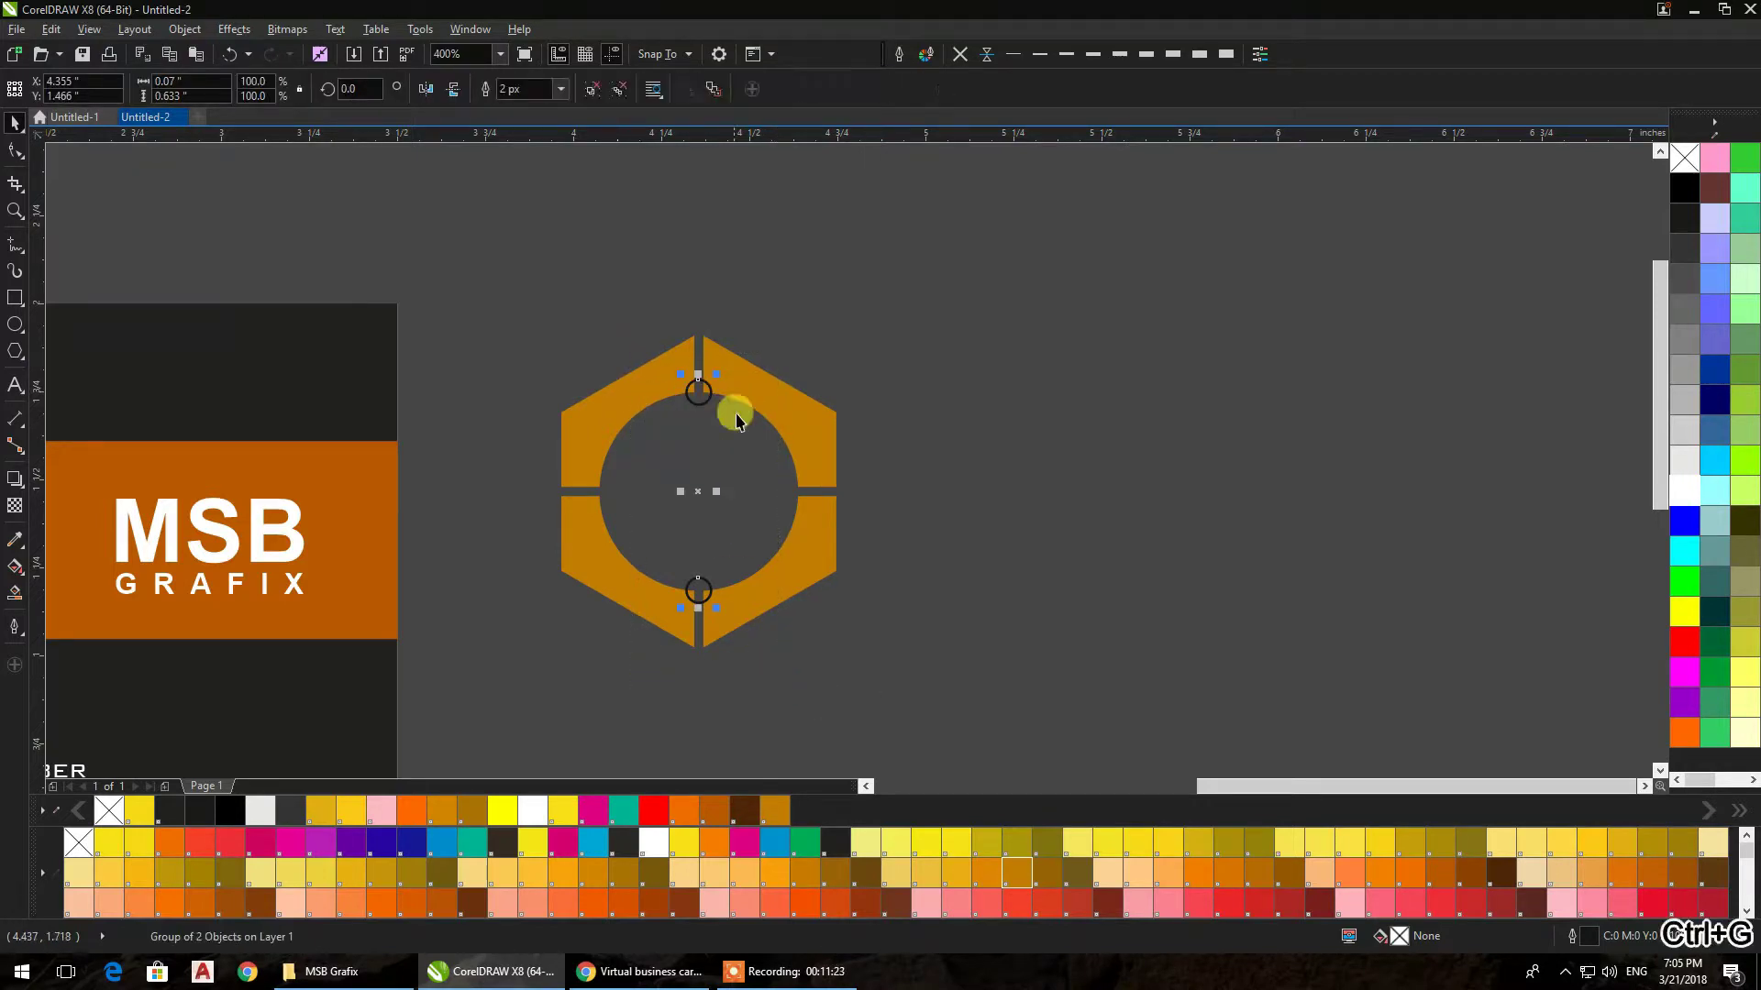
Add a copy of the circle pair rotated 90 degrees onto the side gaps and weld both pairs into one curve
click(696, 492)
drag(720, 368, 790, 509)
click(931, 688)
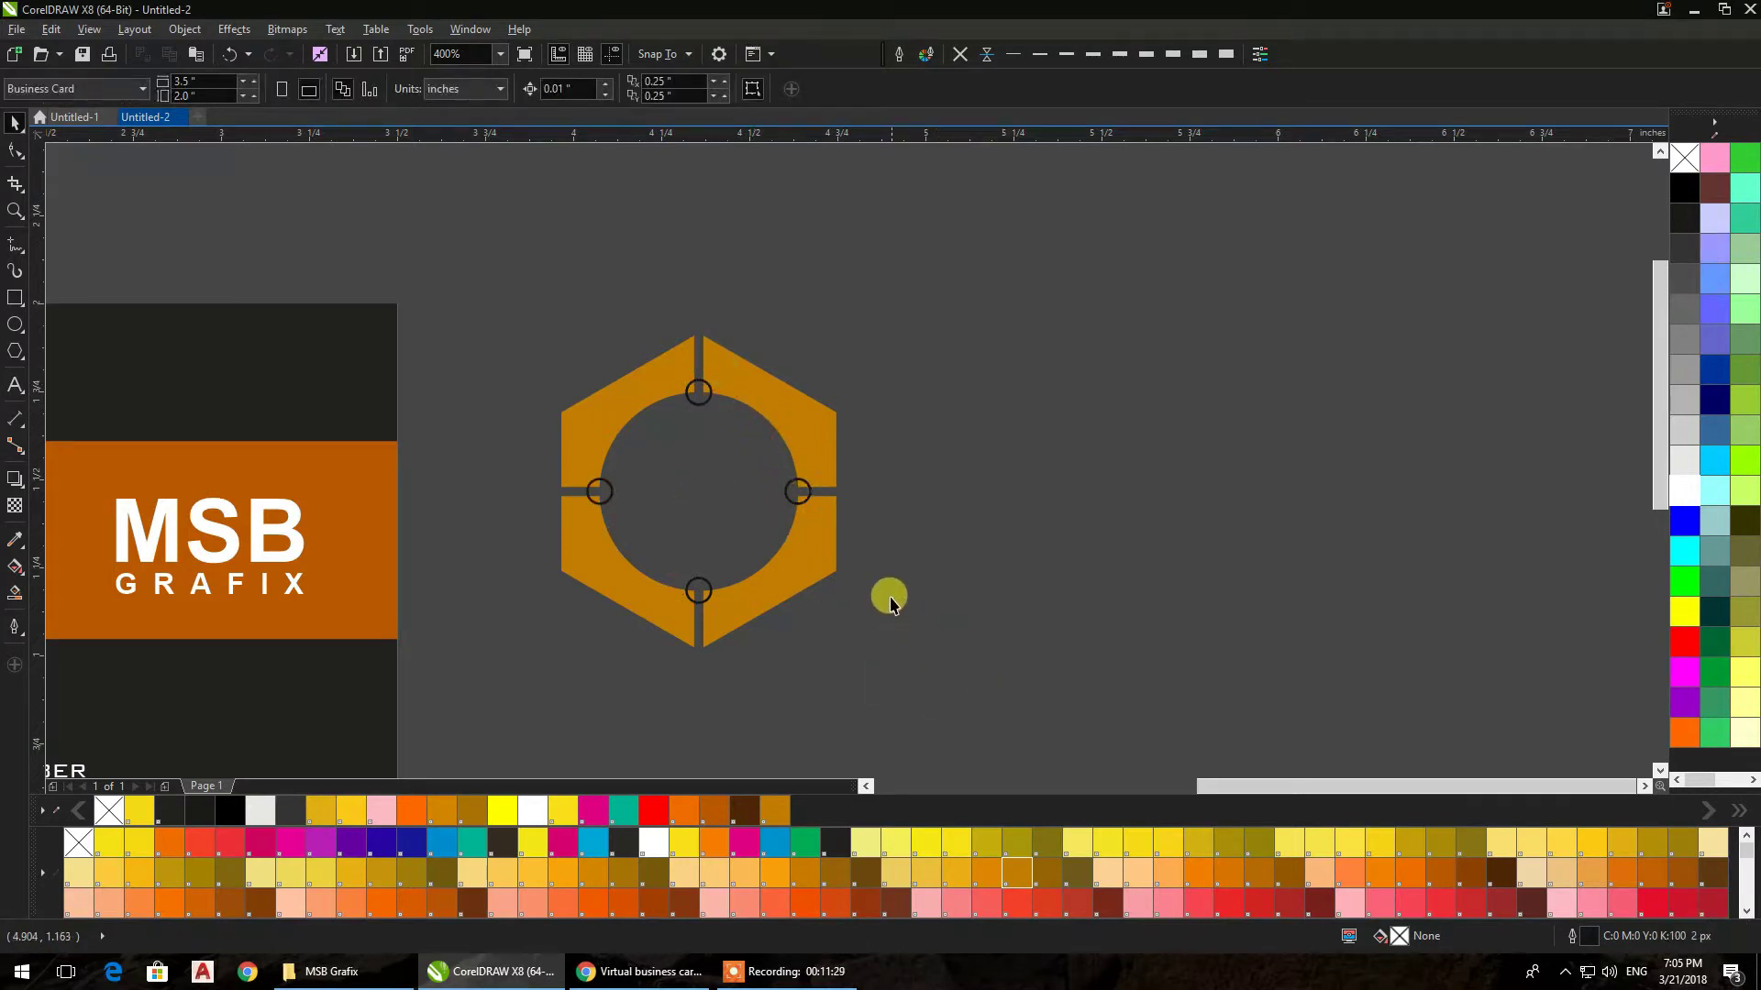
click(792, 484)
shift+click(697, 391)
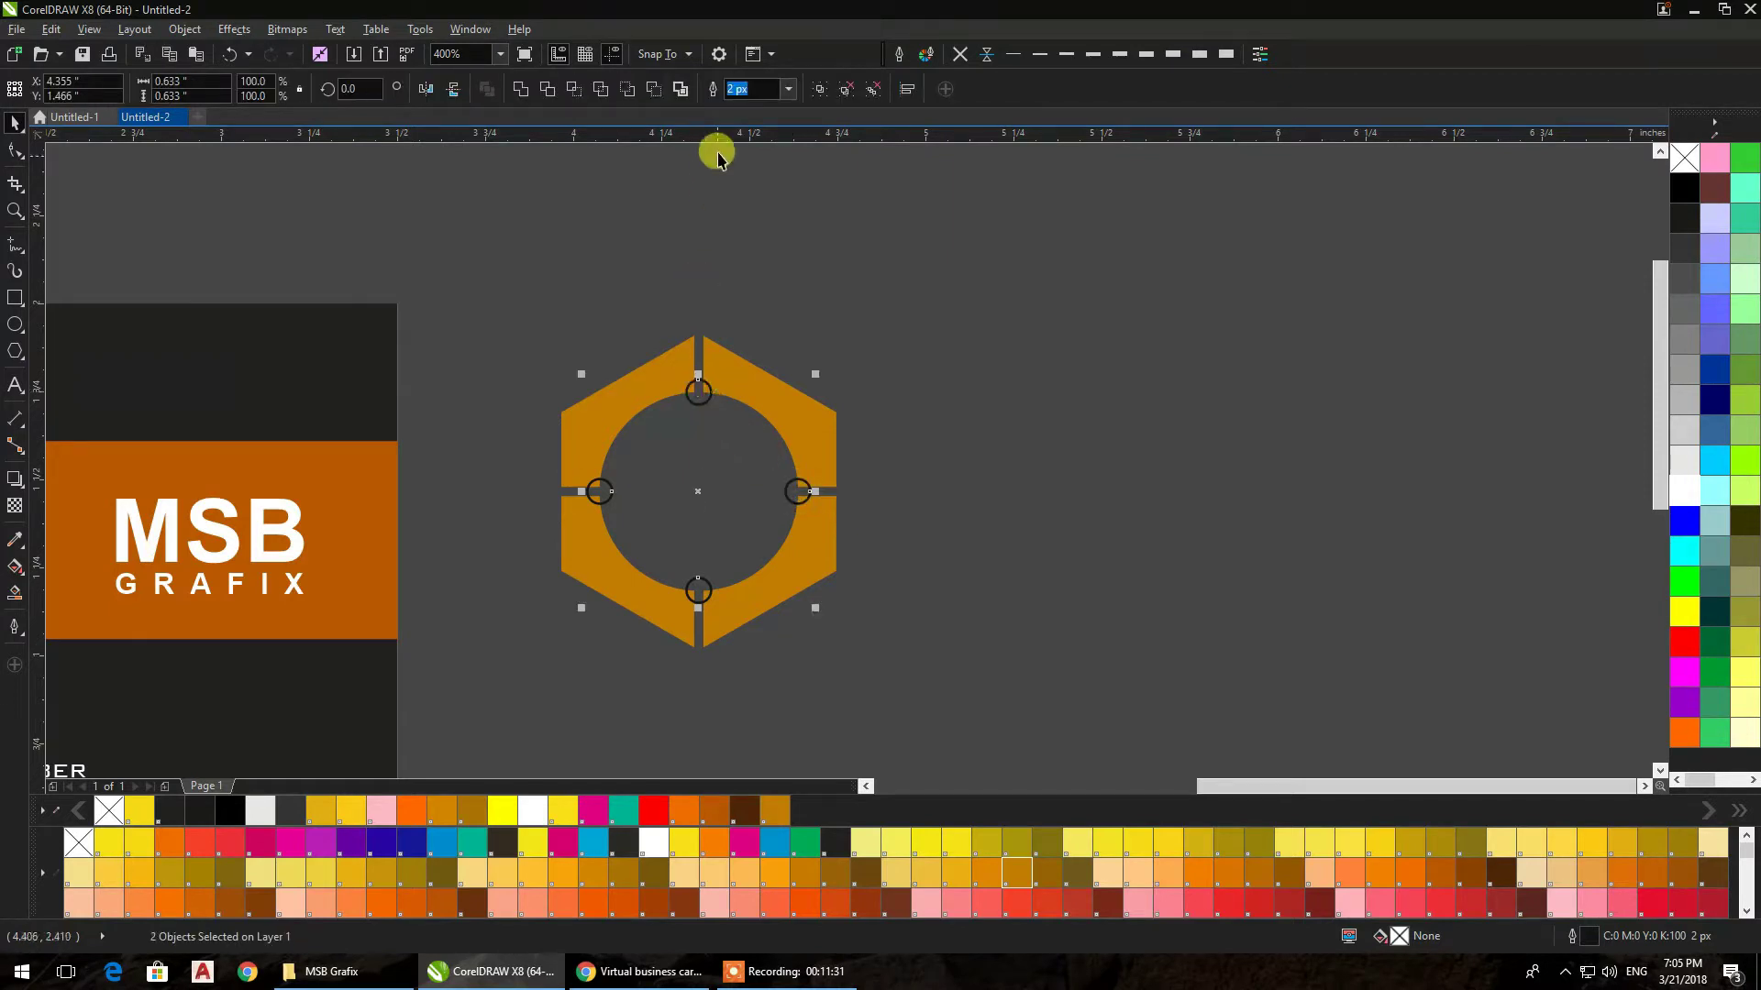
click(520, 88)
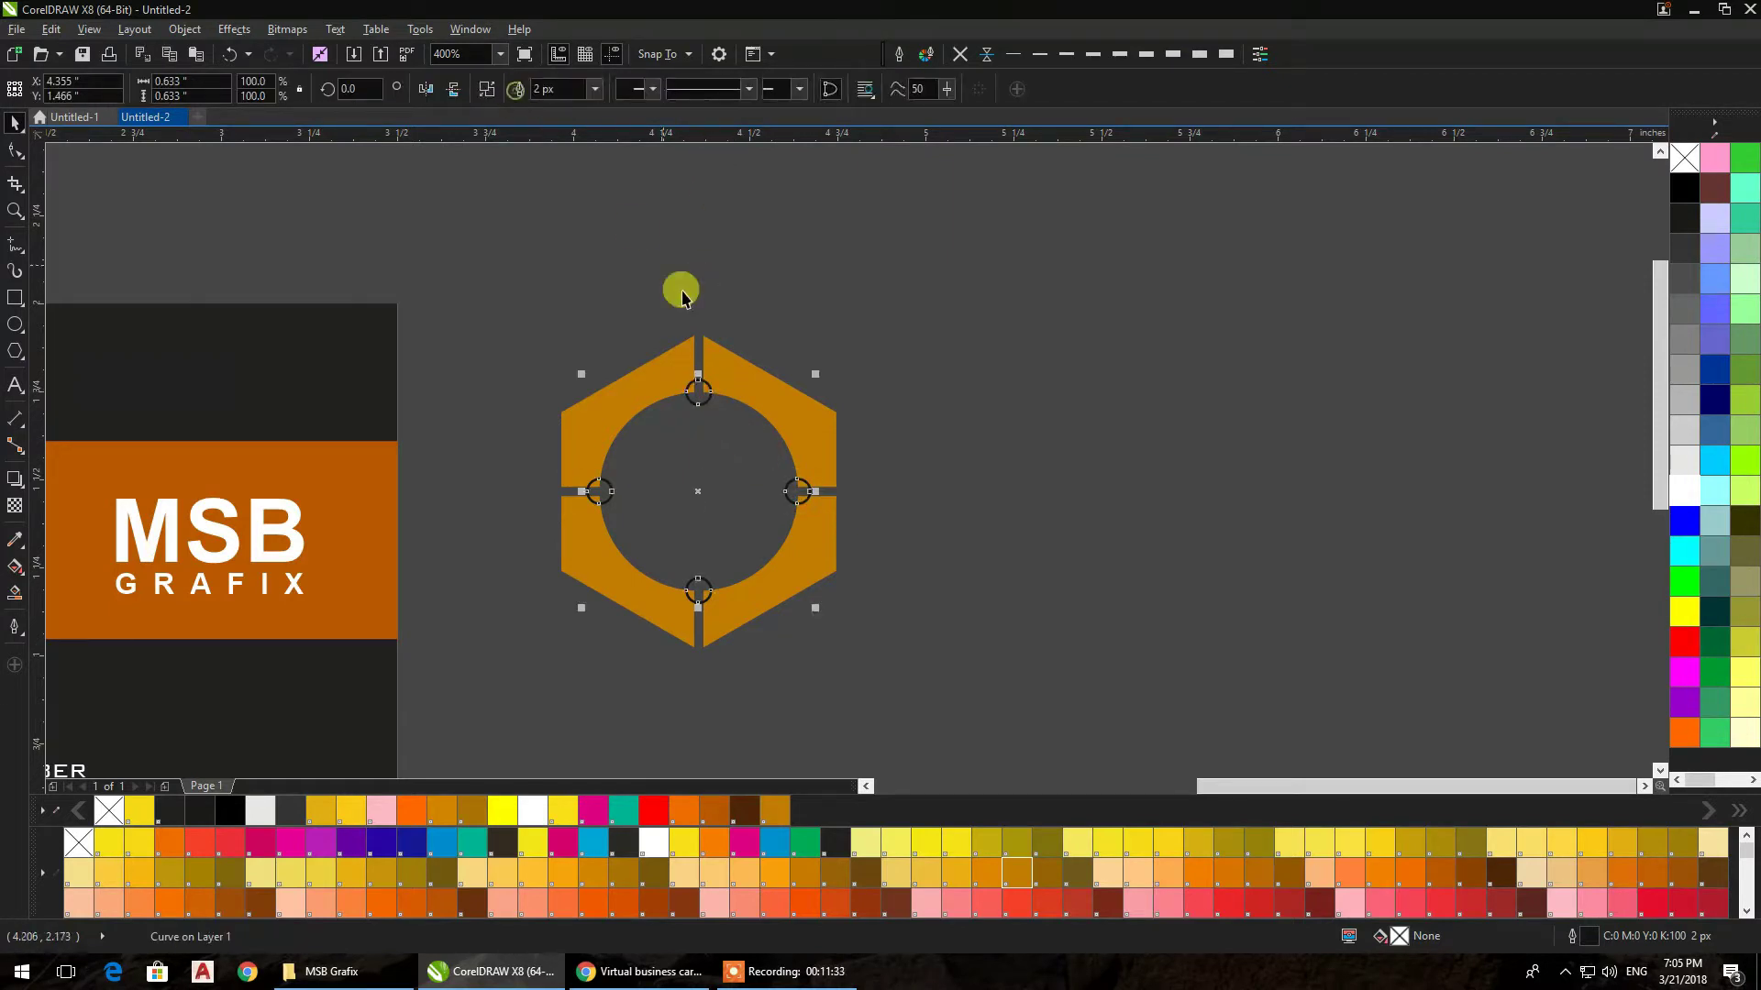
Trim the hexagon ring with the welded circles and delete the circles
shift+click(720, 360)
click(549, 89)
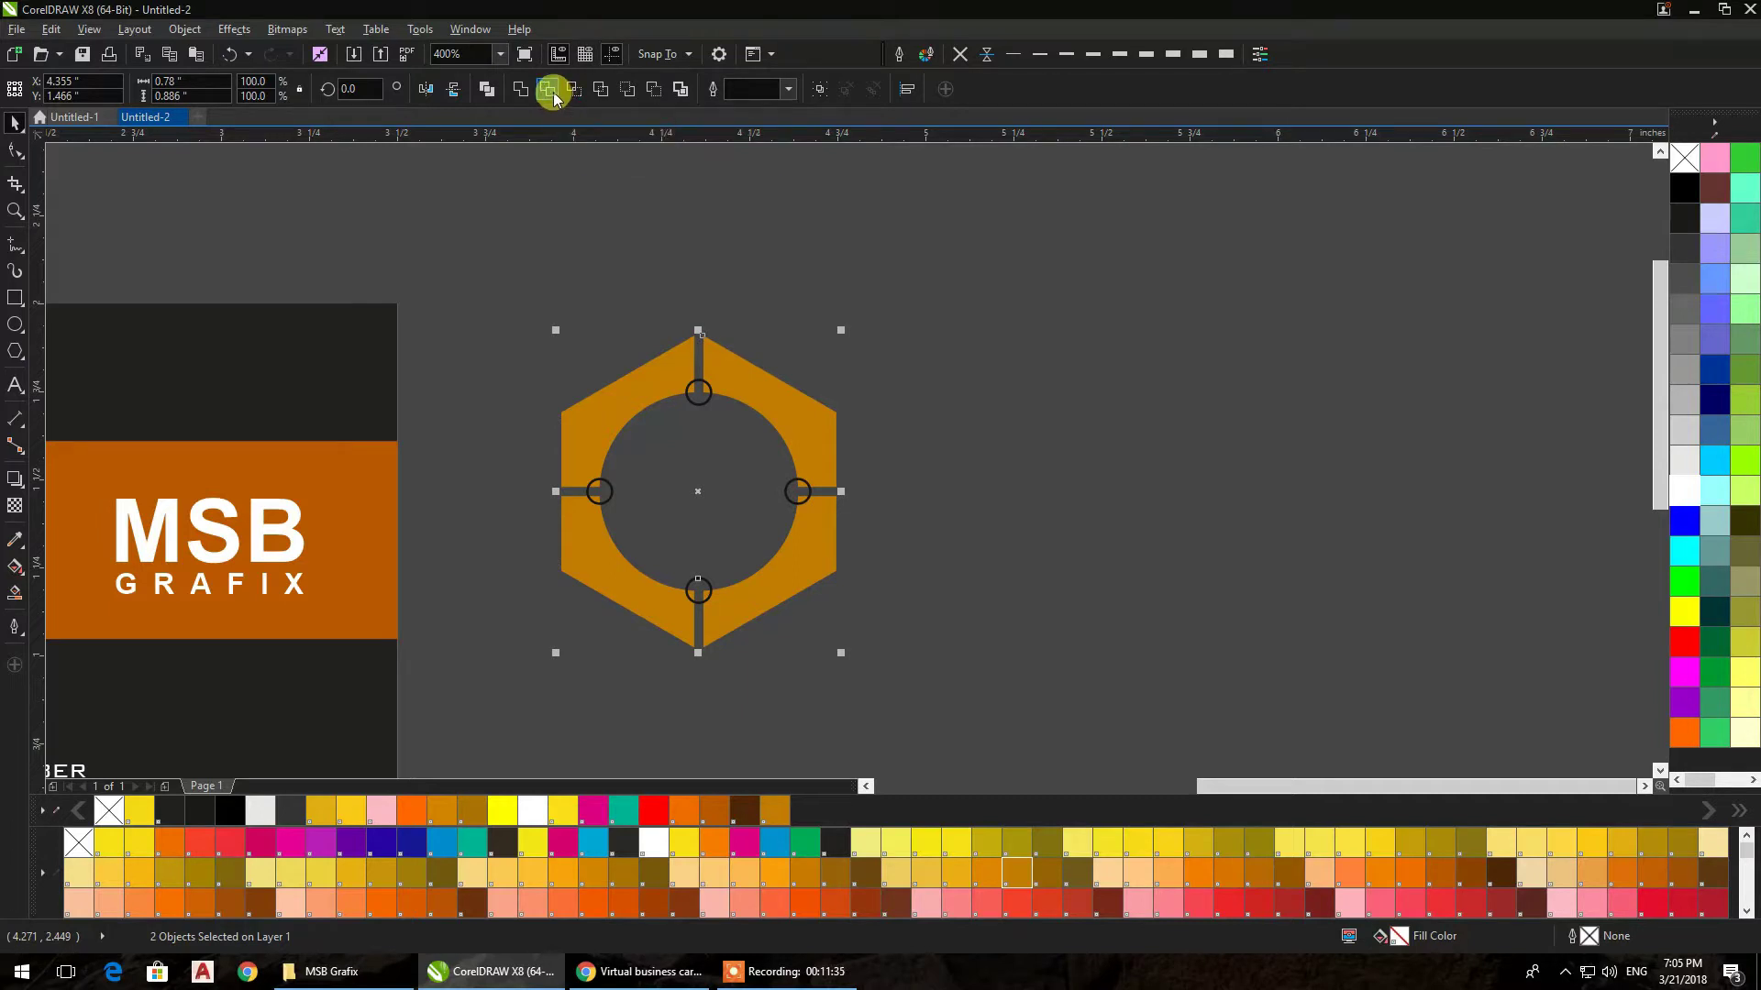
click(856, 305)
click(694, 407)
key(Delete)
Break the hexagon ring apart and fill its pieces, clockwise from the upper right, with PANTONE 1788 C red, magenta, yellow and green
click(820, 446)
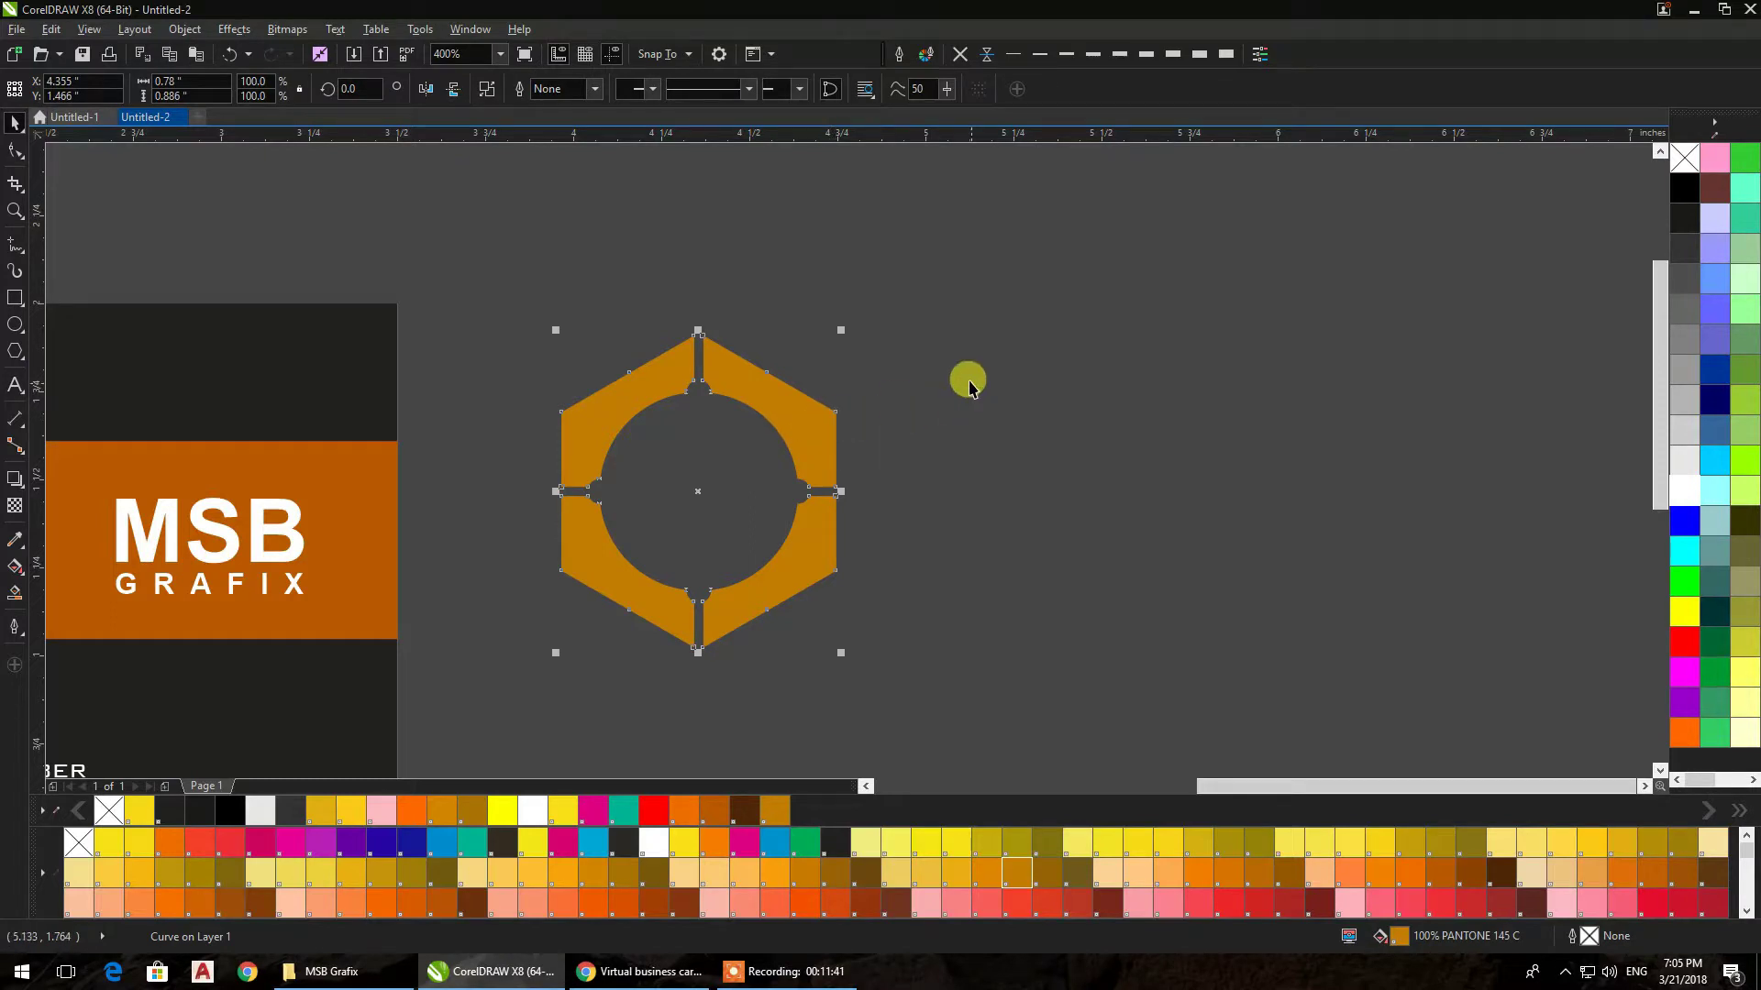
click(483, 91)
click(770, 389)
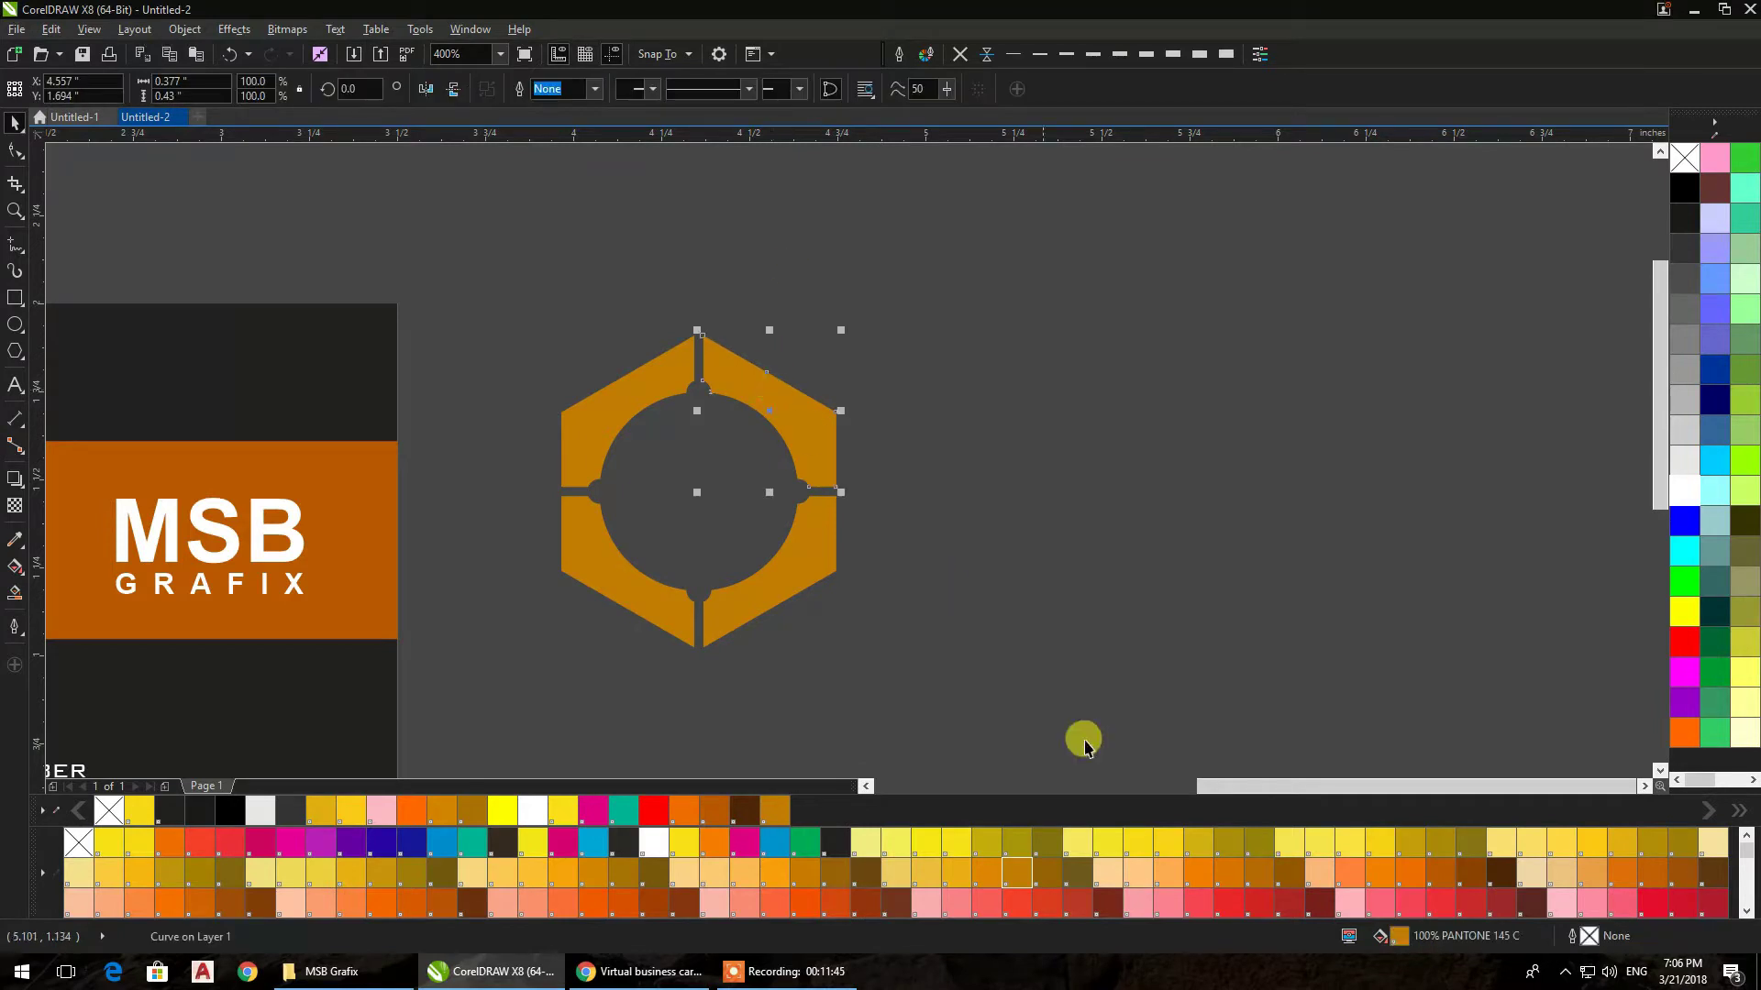
click(1221, 910)
click(799, 572)
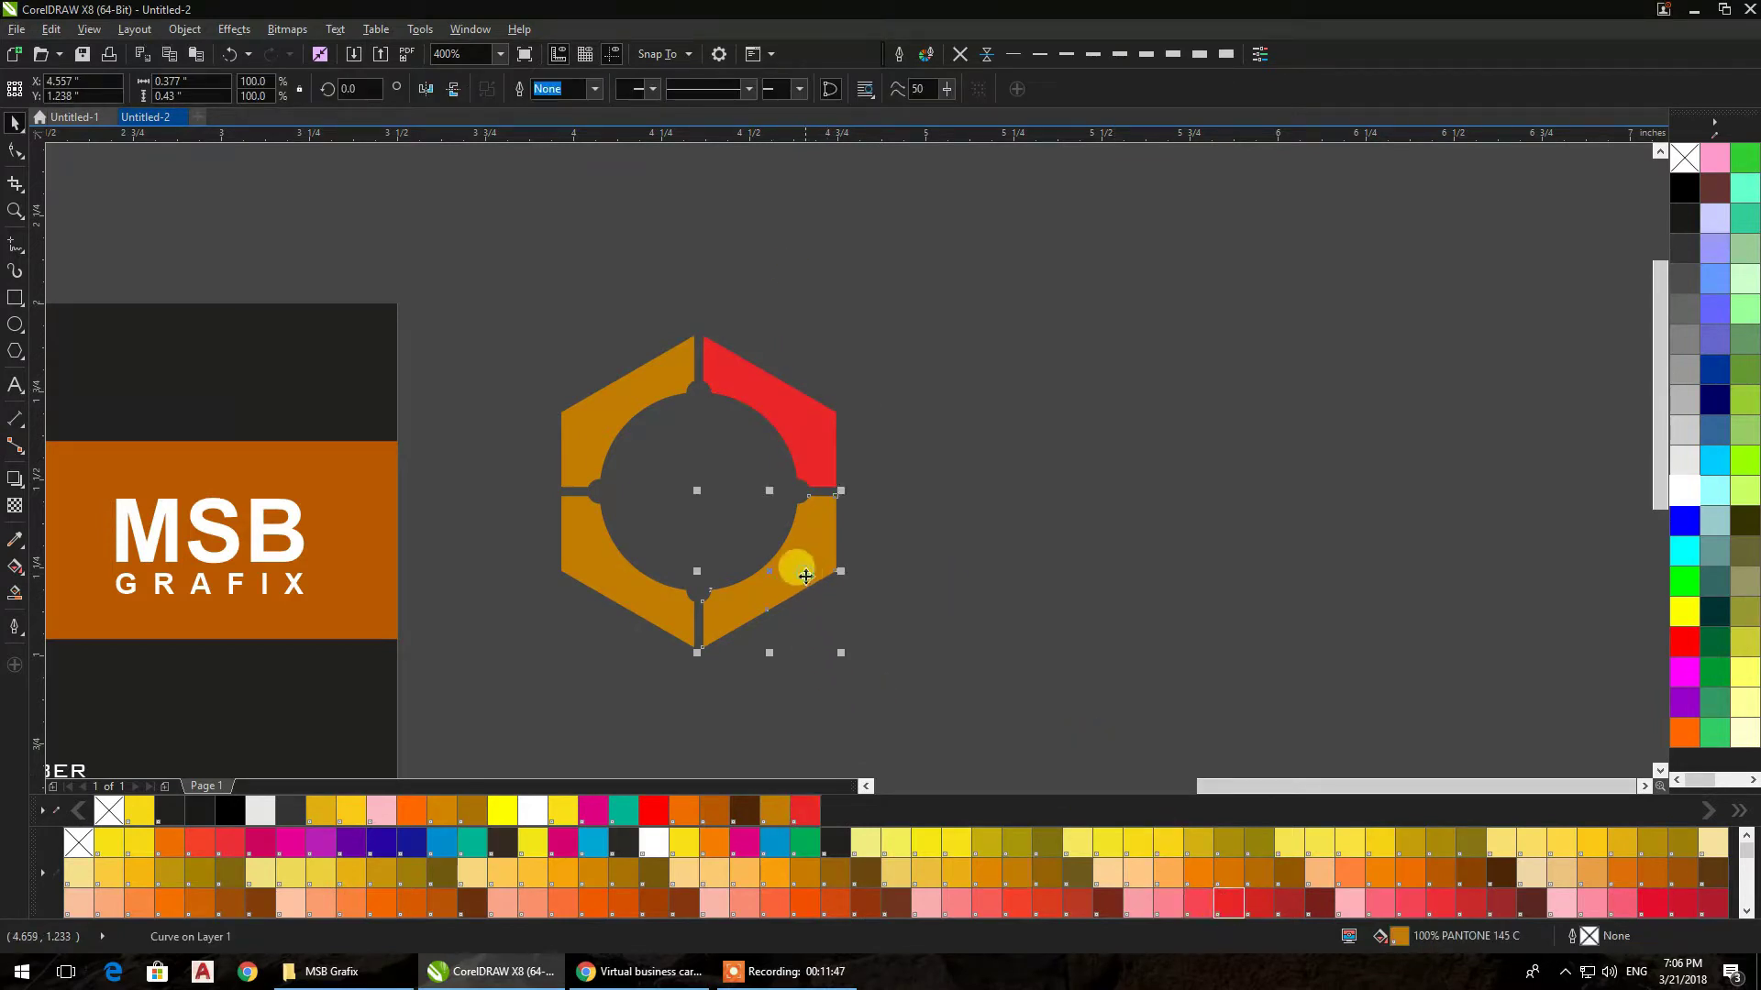
click(1685, 672)
click(609, 601)
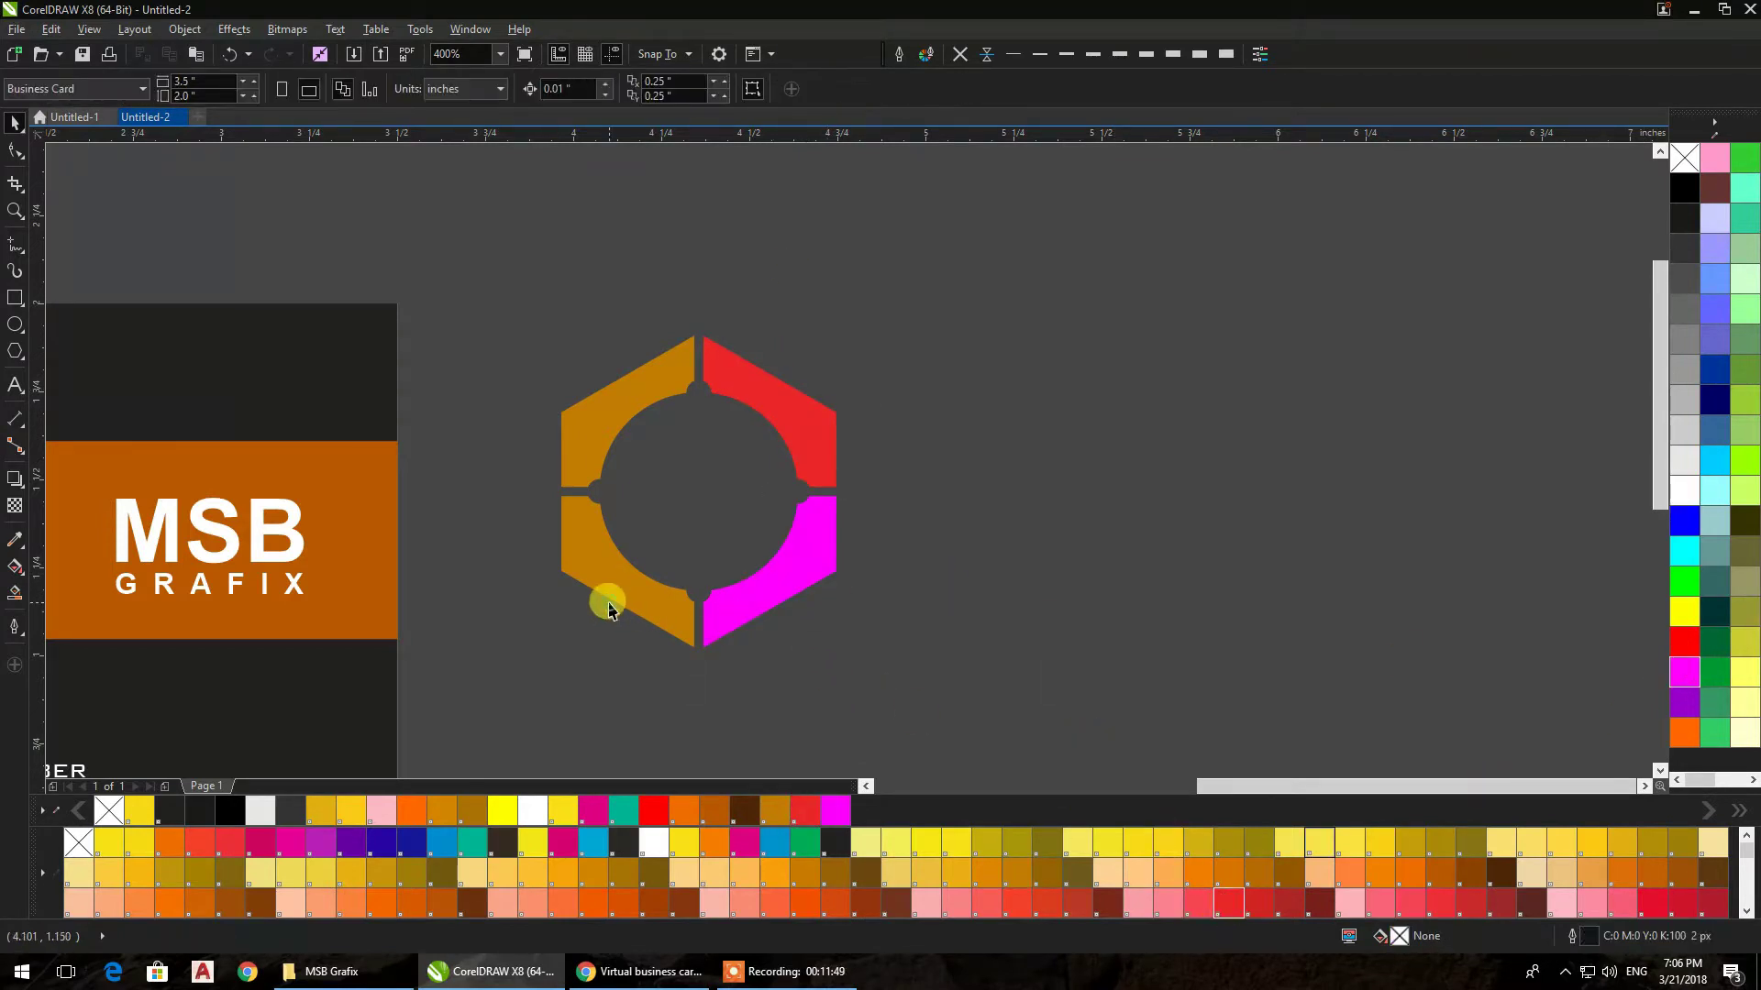
click(1684, 610)
click(662, 385)
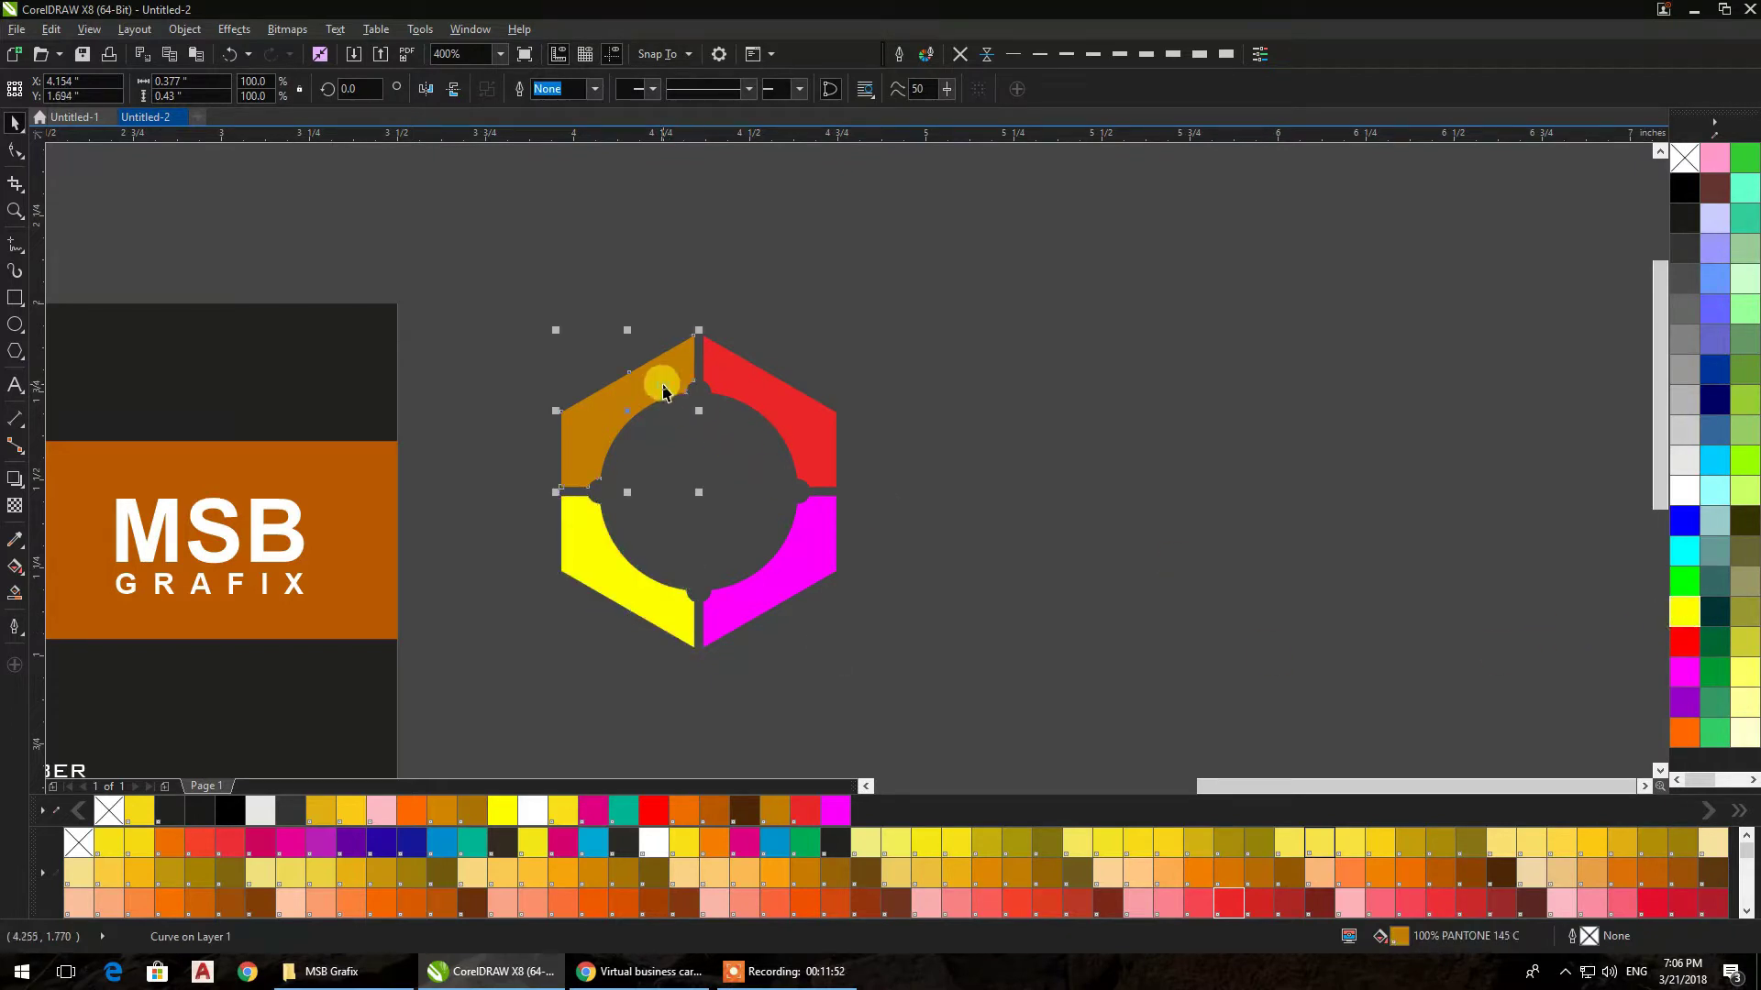
click(1685, 587)
click(1145, 555)
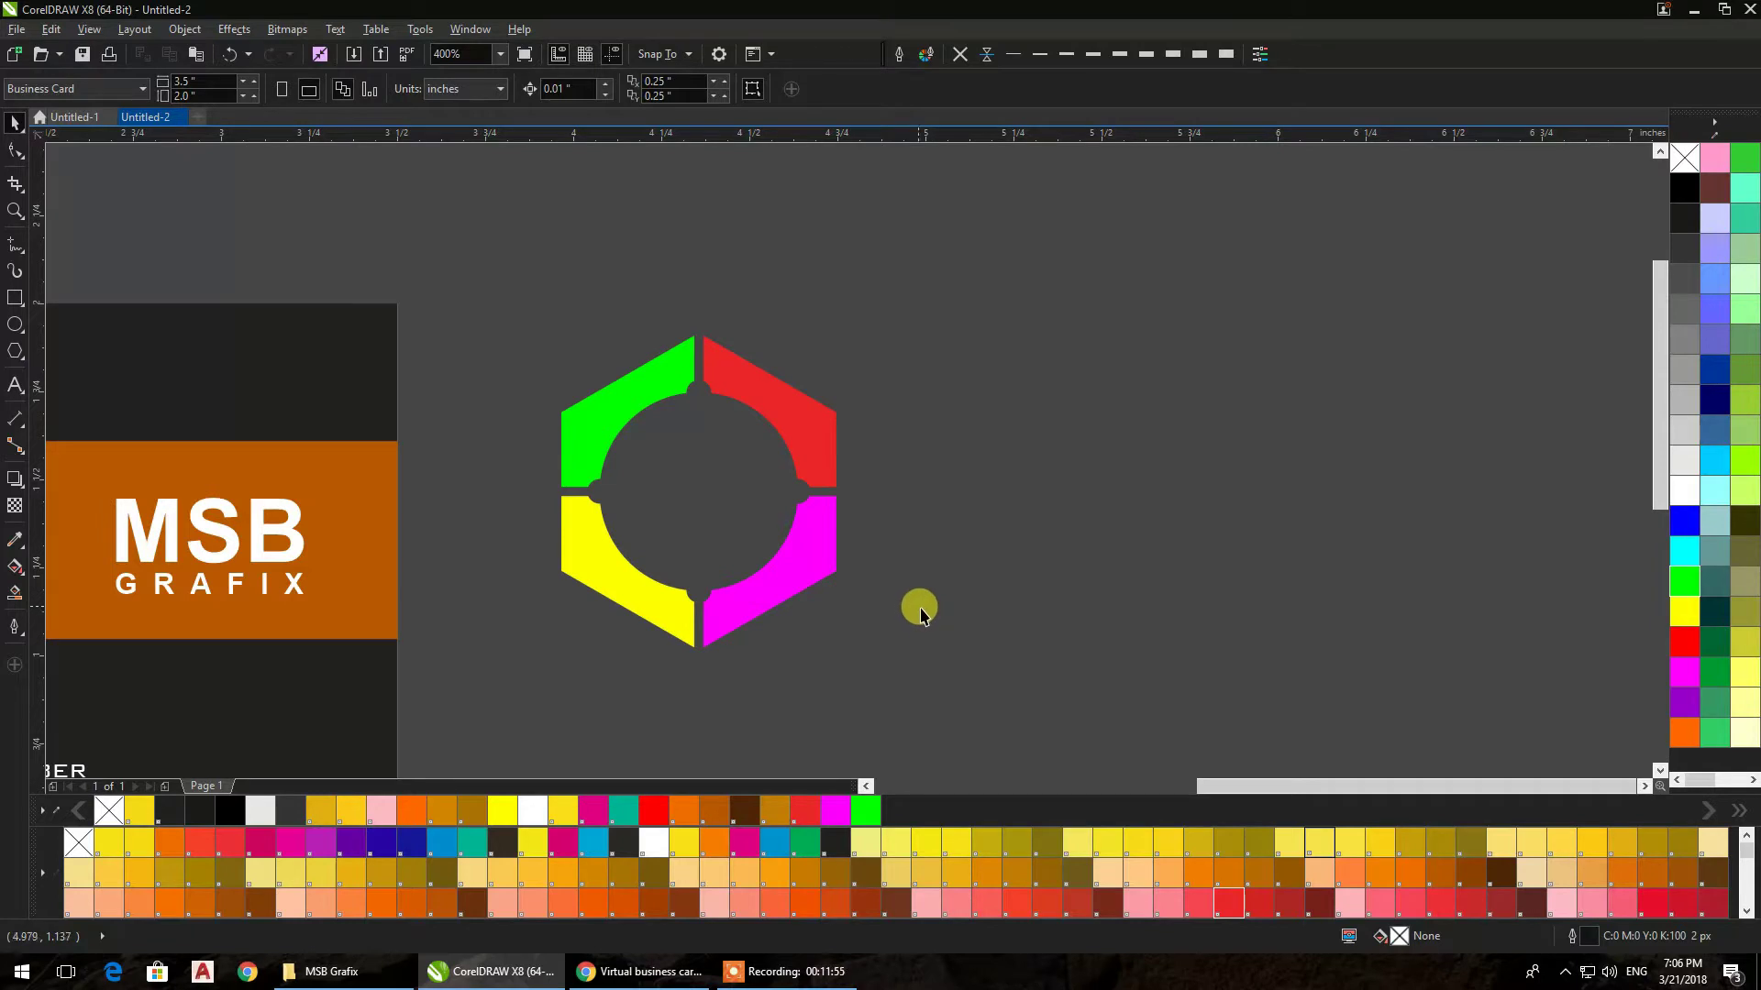
Place a copy of the red piece outside the ring and scale it to 93.6%
click(776, 433)
drag(767, 403, 896, 342)
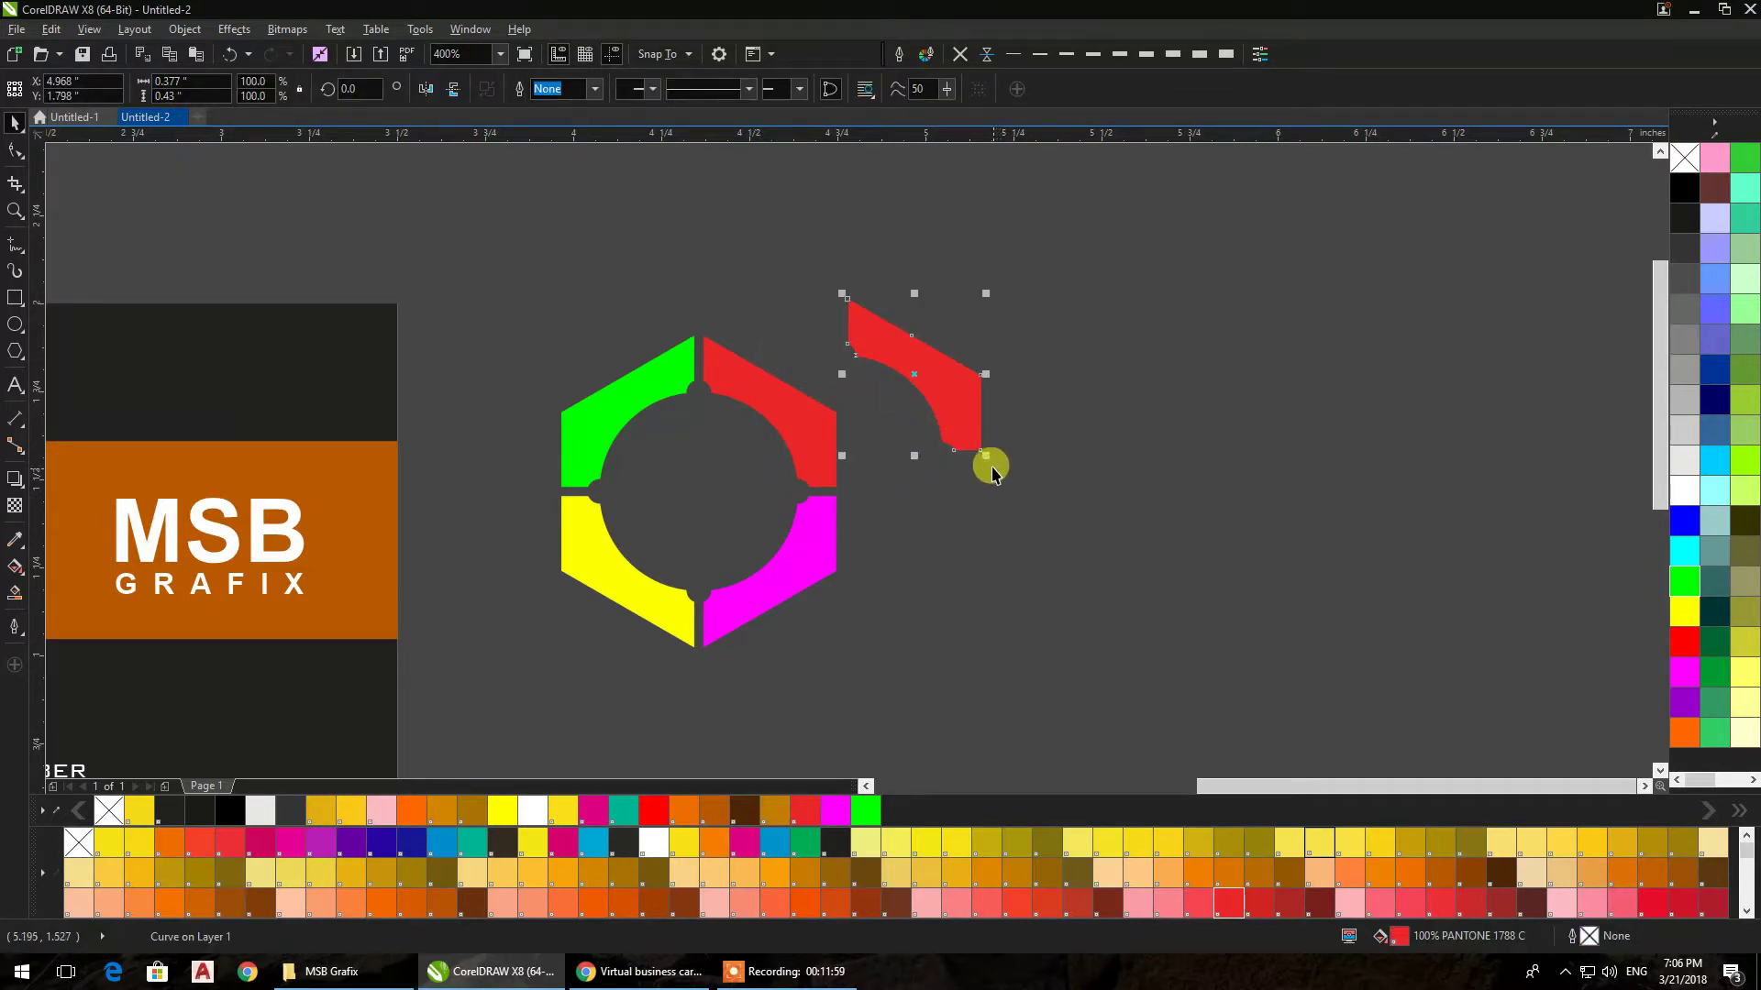
drag(976, 451, 972, 444)
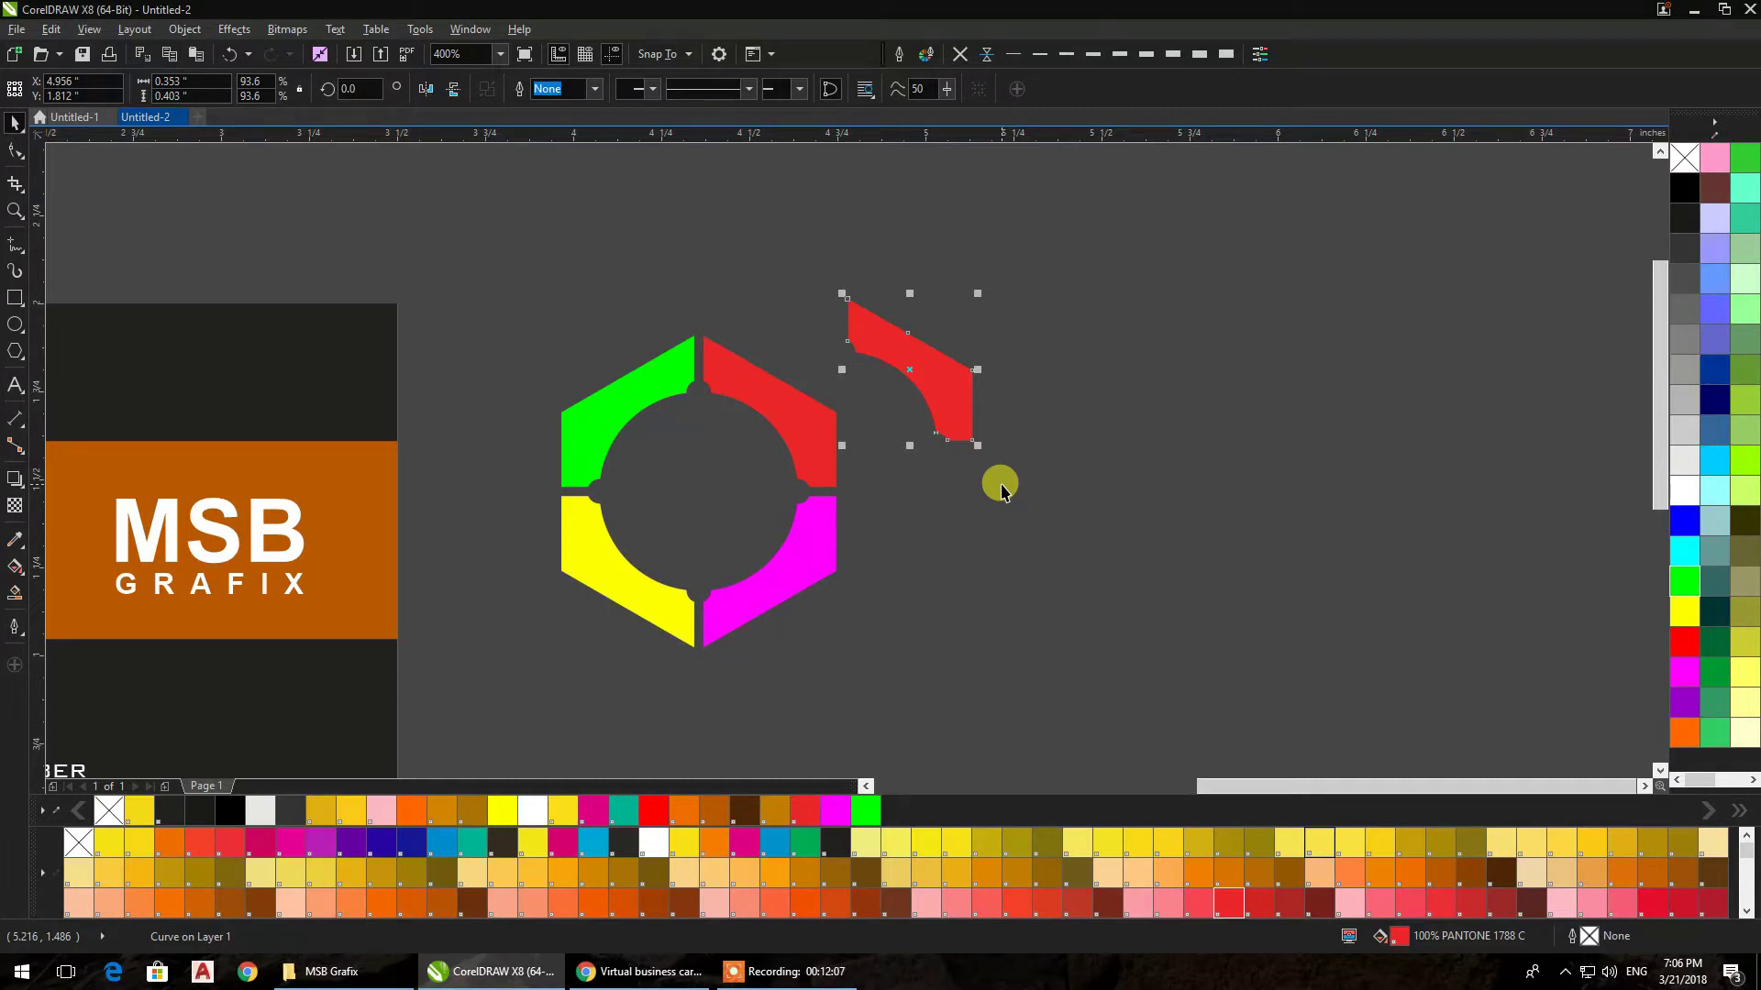
Mirror copies of the reduced red piece horizontally and vertically to form a closed hexagon ring
drag(984, 369, 785, 375)
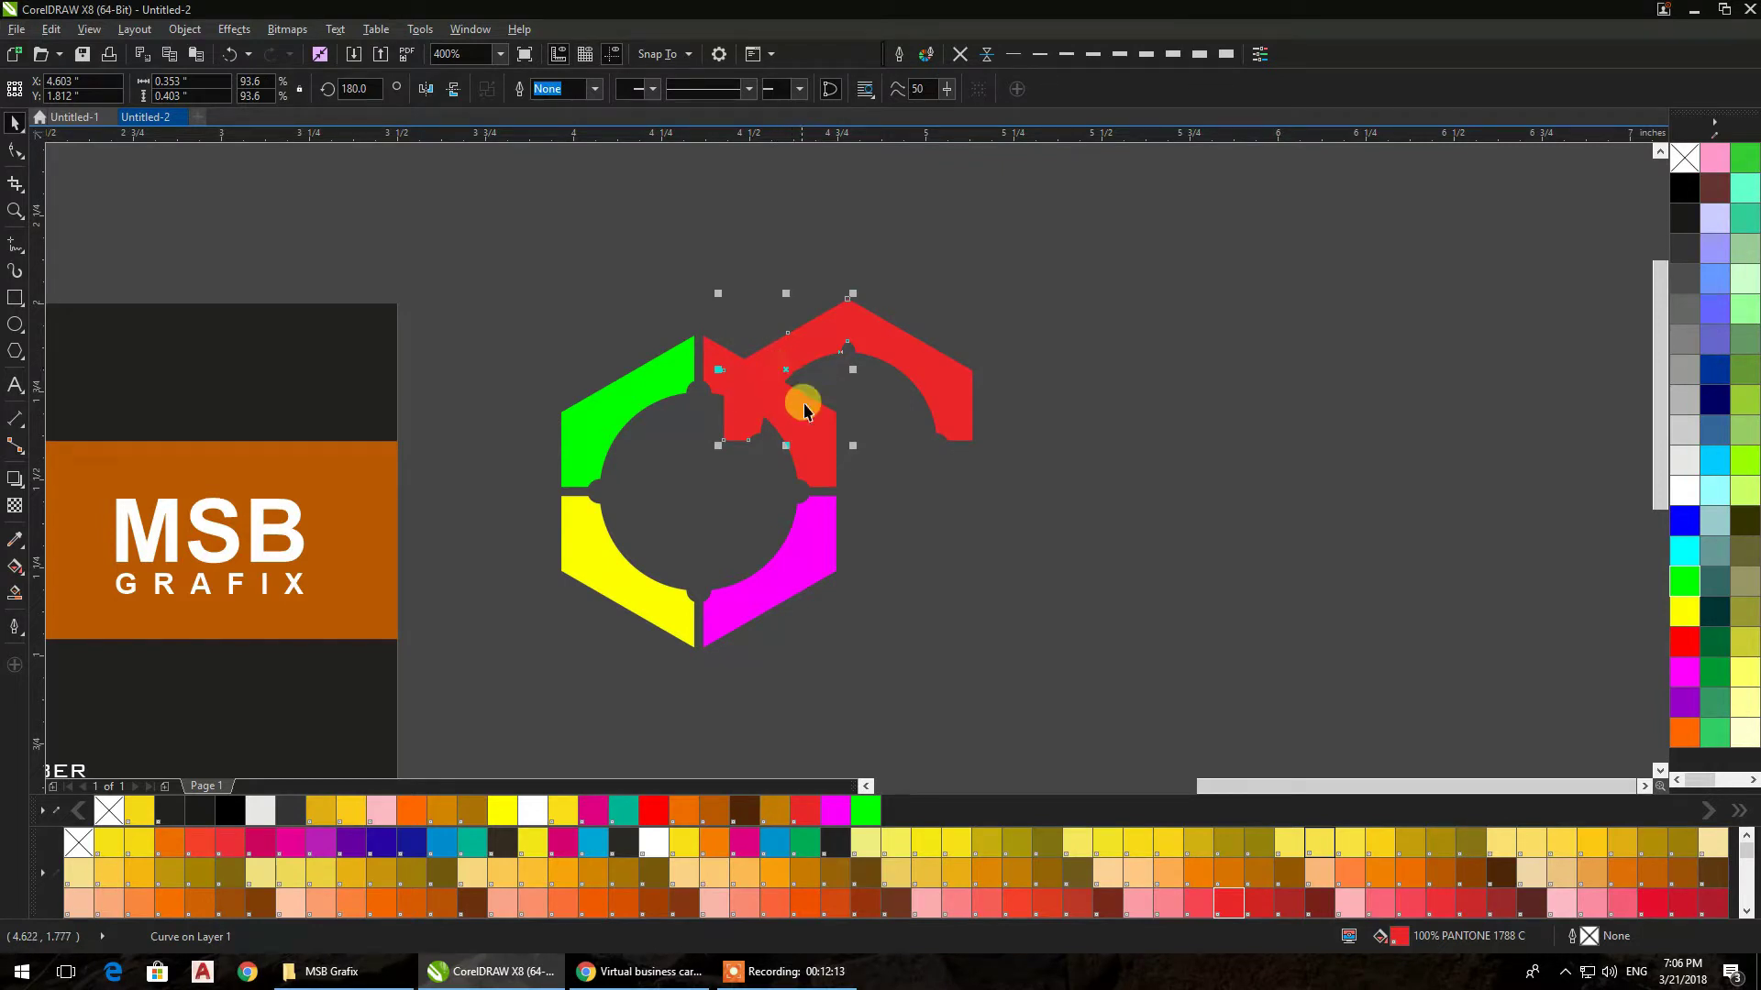
shift+click(928, 401)
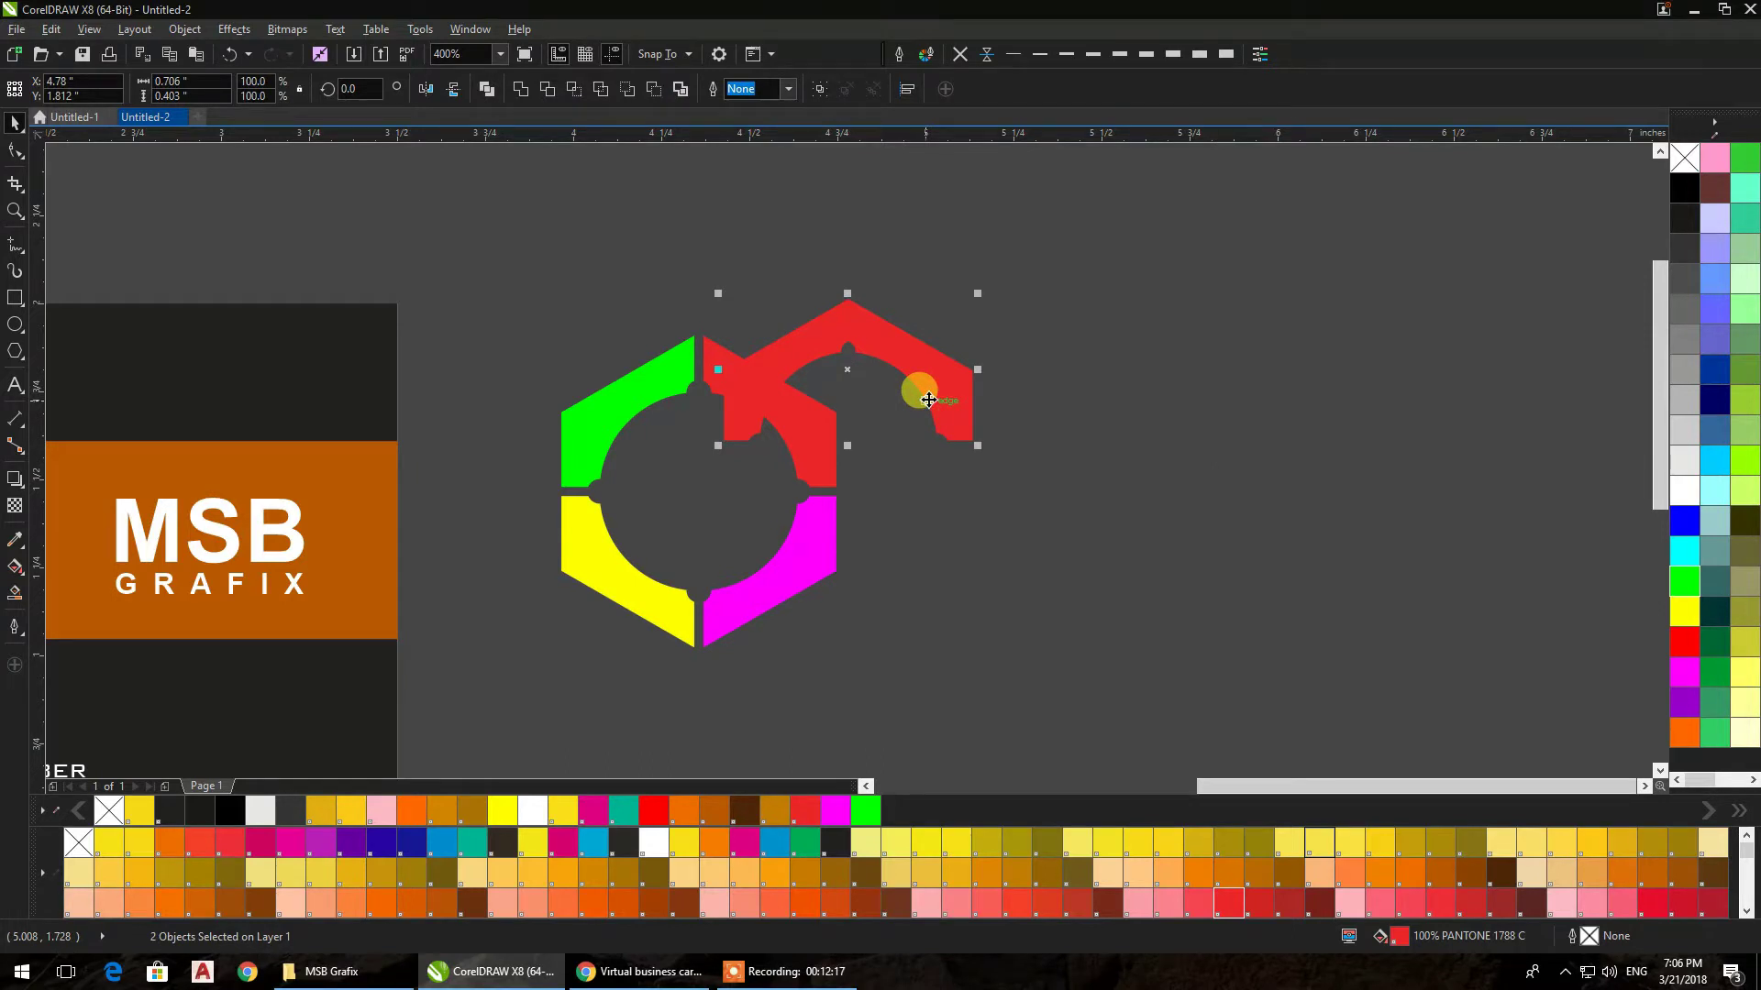
drag(846, 296, 845, 479)
Fill the four pieces of the smaller ring with white and move them clear of the coloured ring
drag(1061, 257, 903, 500)
shift+click(915, 365)
shift+click(809, 336)
shift+click(770, 525)
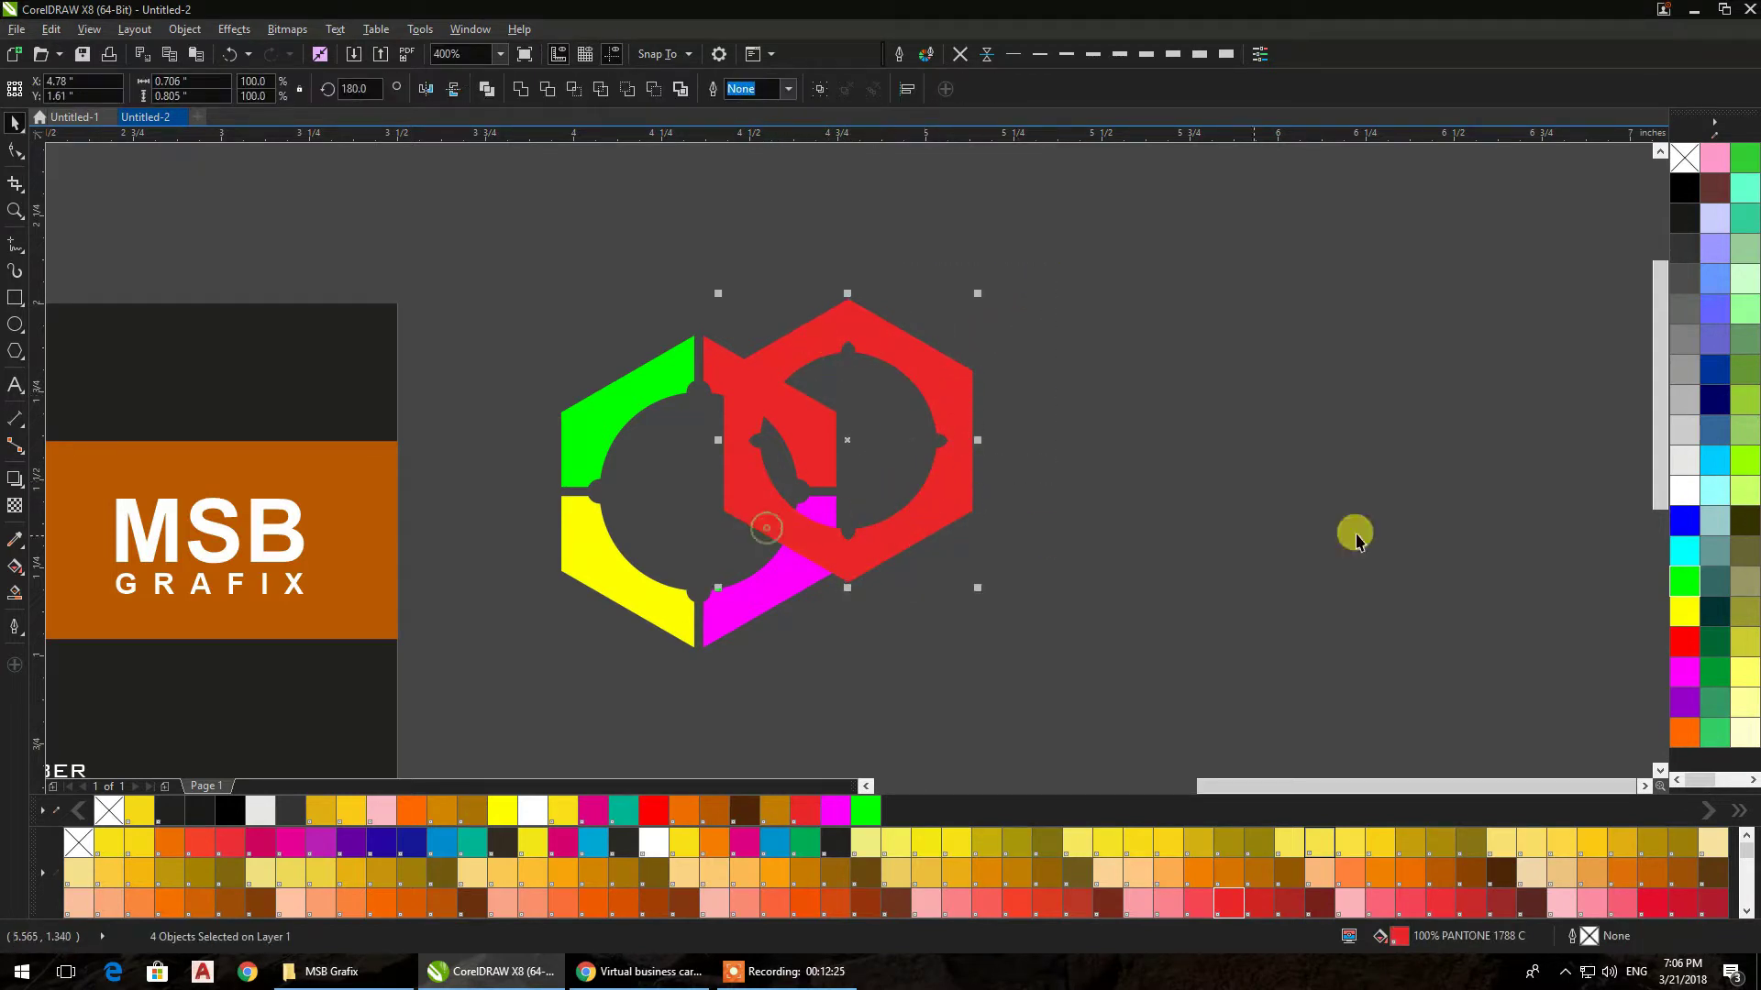
click(1685, 493)
drag(851, 441, 1035, 460)
click(1136, 354)
Delete the white ring's two lower pieces and its upper-left piece, keeping only the upper-right piece
click(1132, 501)
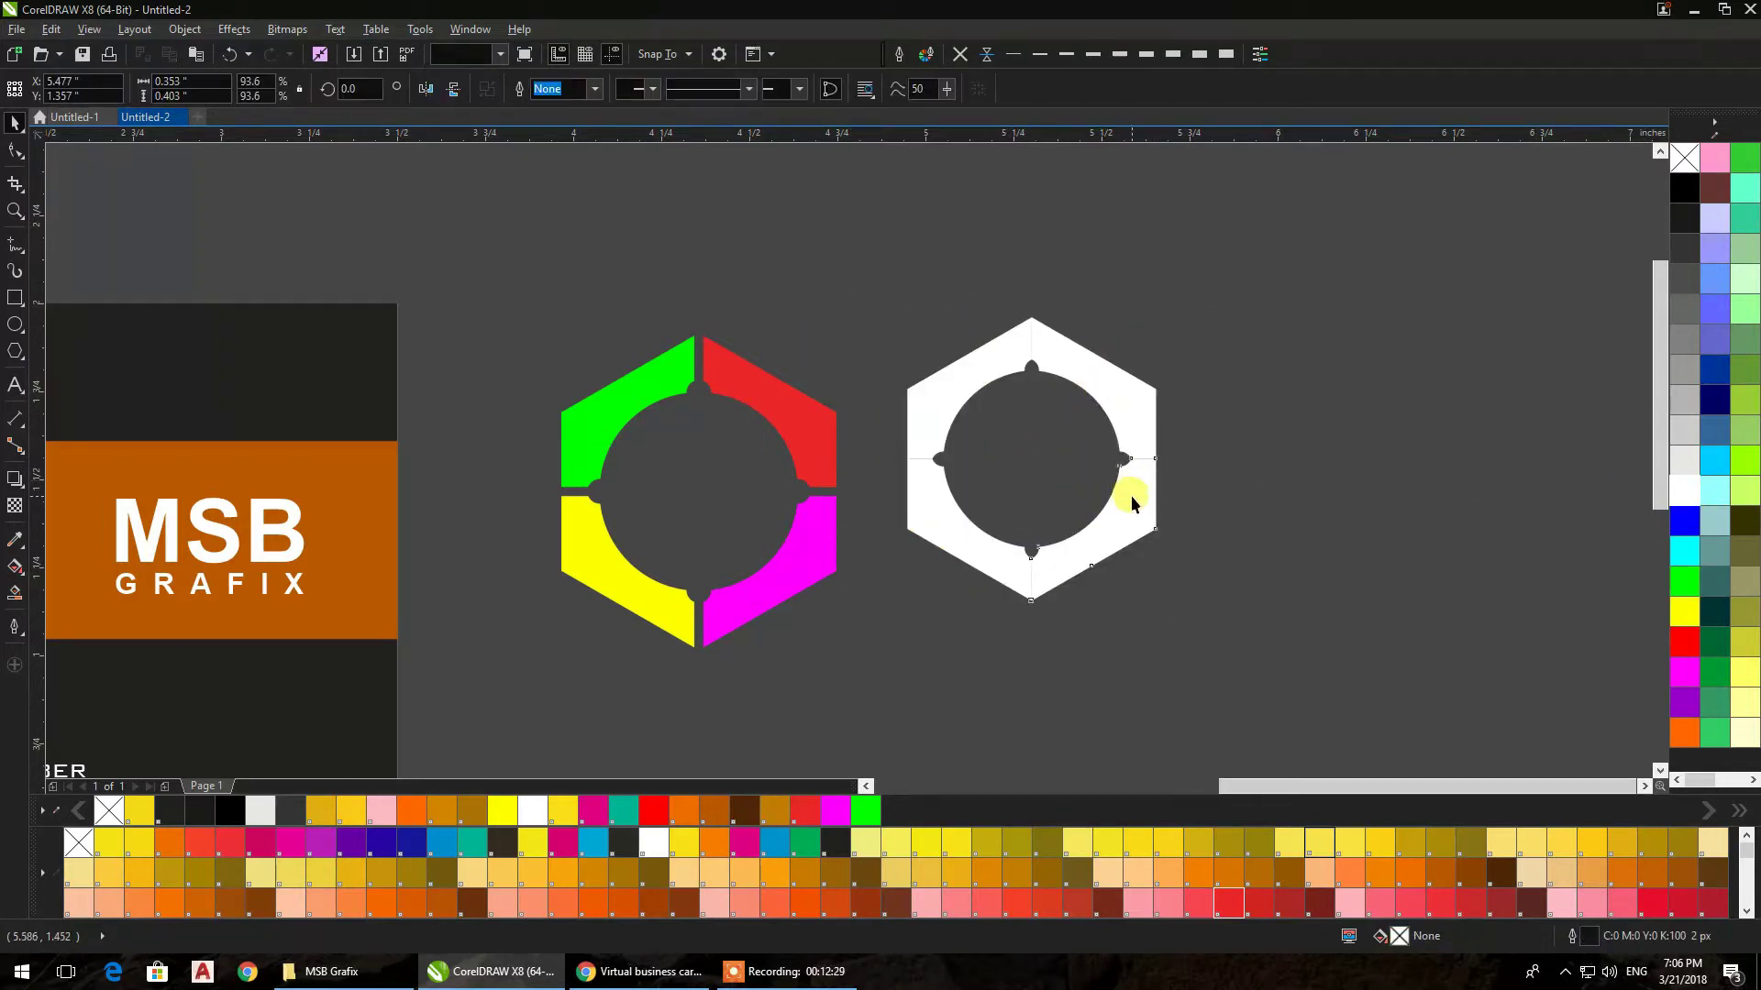
key(Delete)
click(937, 487)
key(Delete)
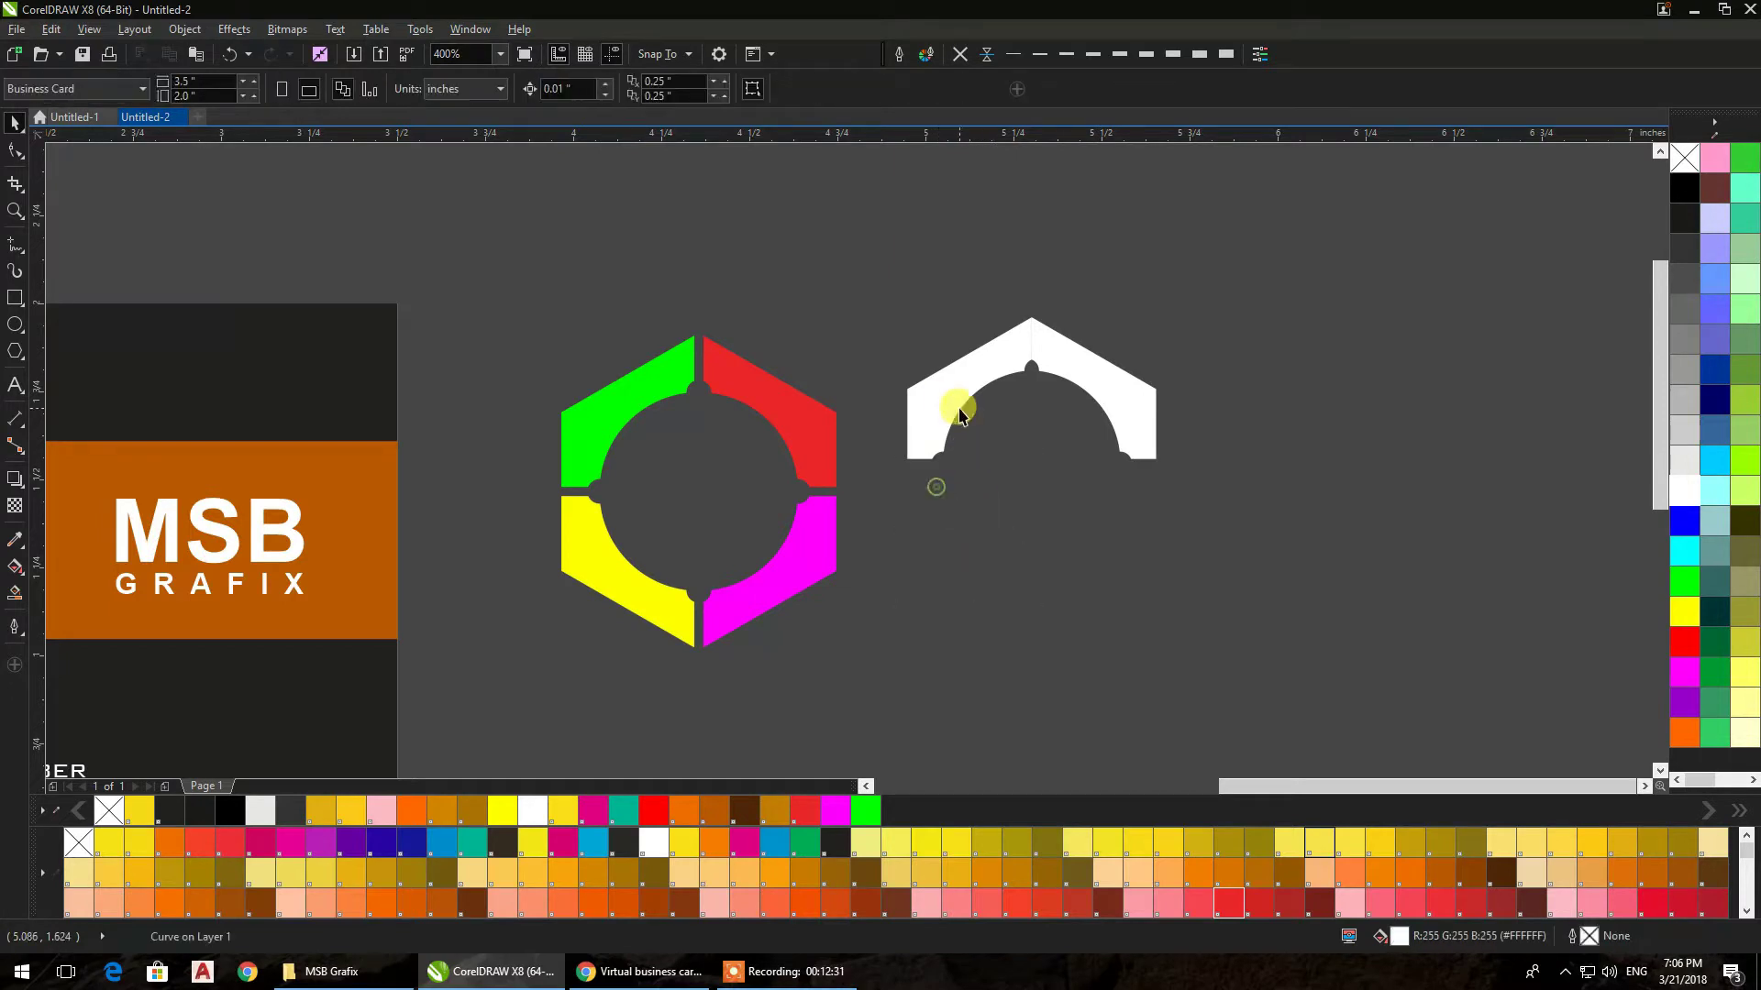
click(959, 414)
key(Delete)
Apply a linear transparency to the remaining white piece, fading from its outer edge toward the inner arc at about -123 degrees
click(1063, 378)
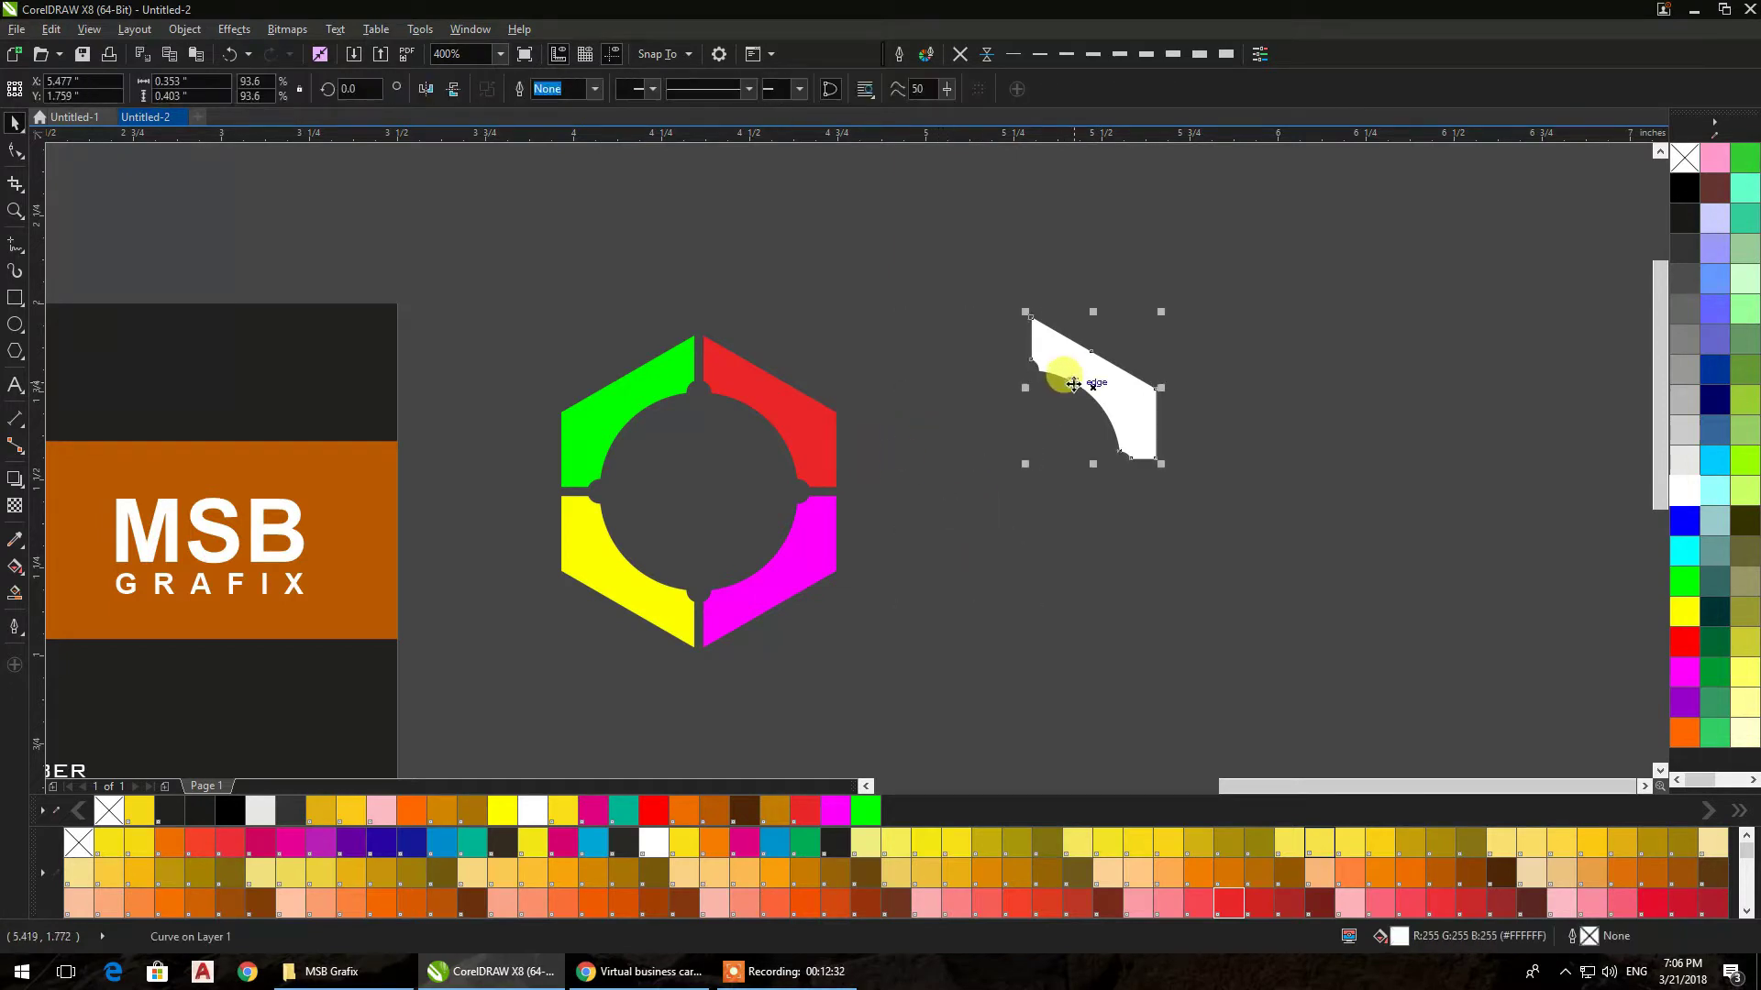
click(13, 503)
mouse_move(1114, 261)
mouse_down()
mouse_move(1090, 488)
mouse_move(1112, 258)
mouse_move(1121, 346)
mouse_up()
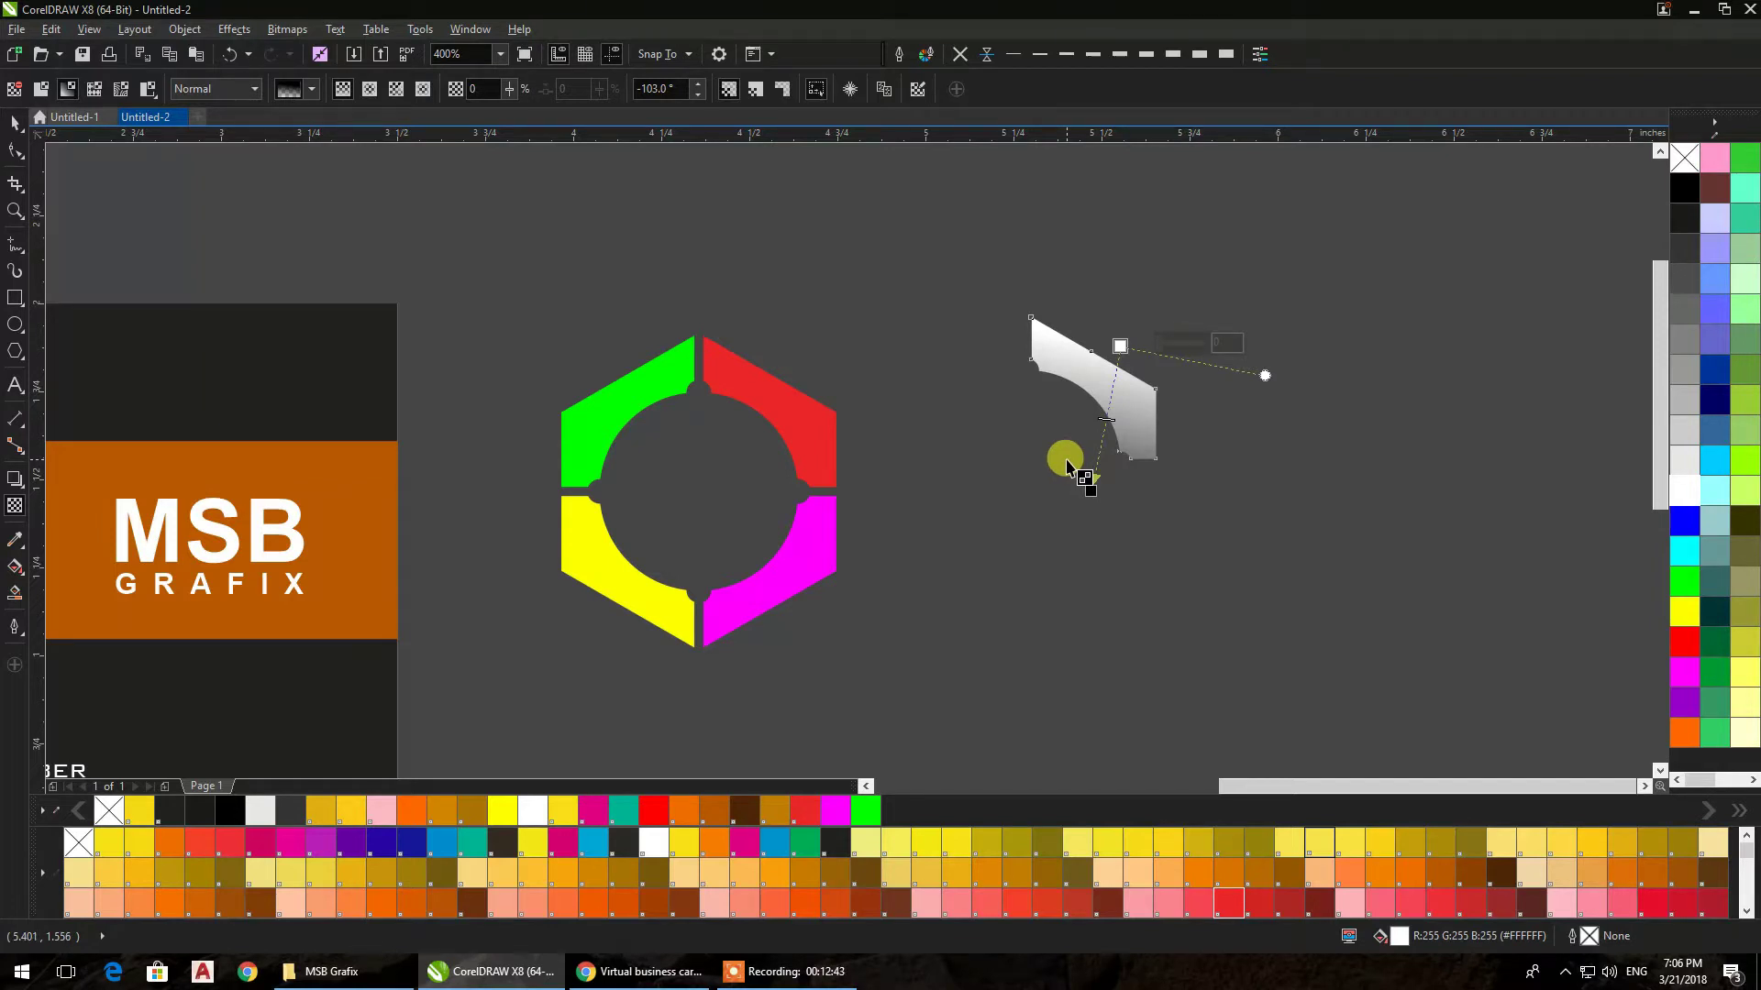
drag(1114, 294, 1083, 415)
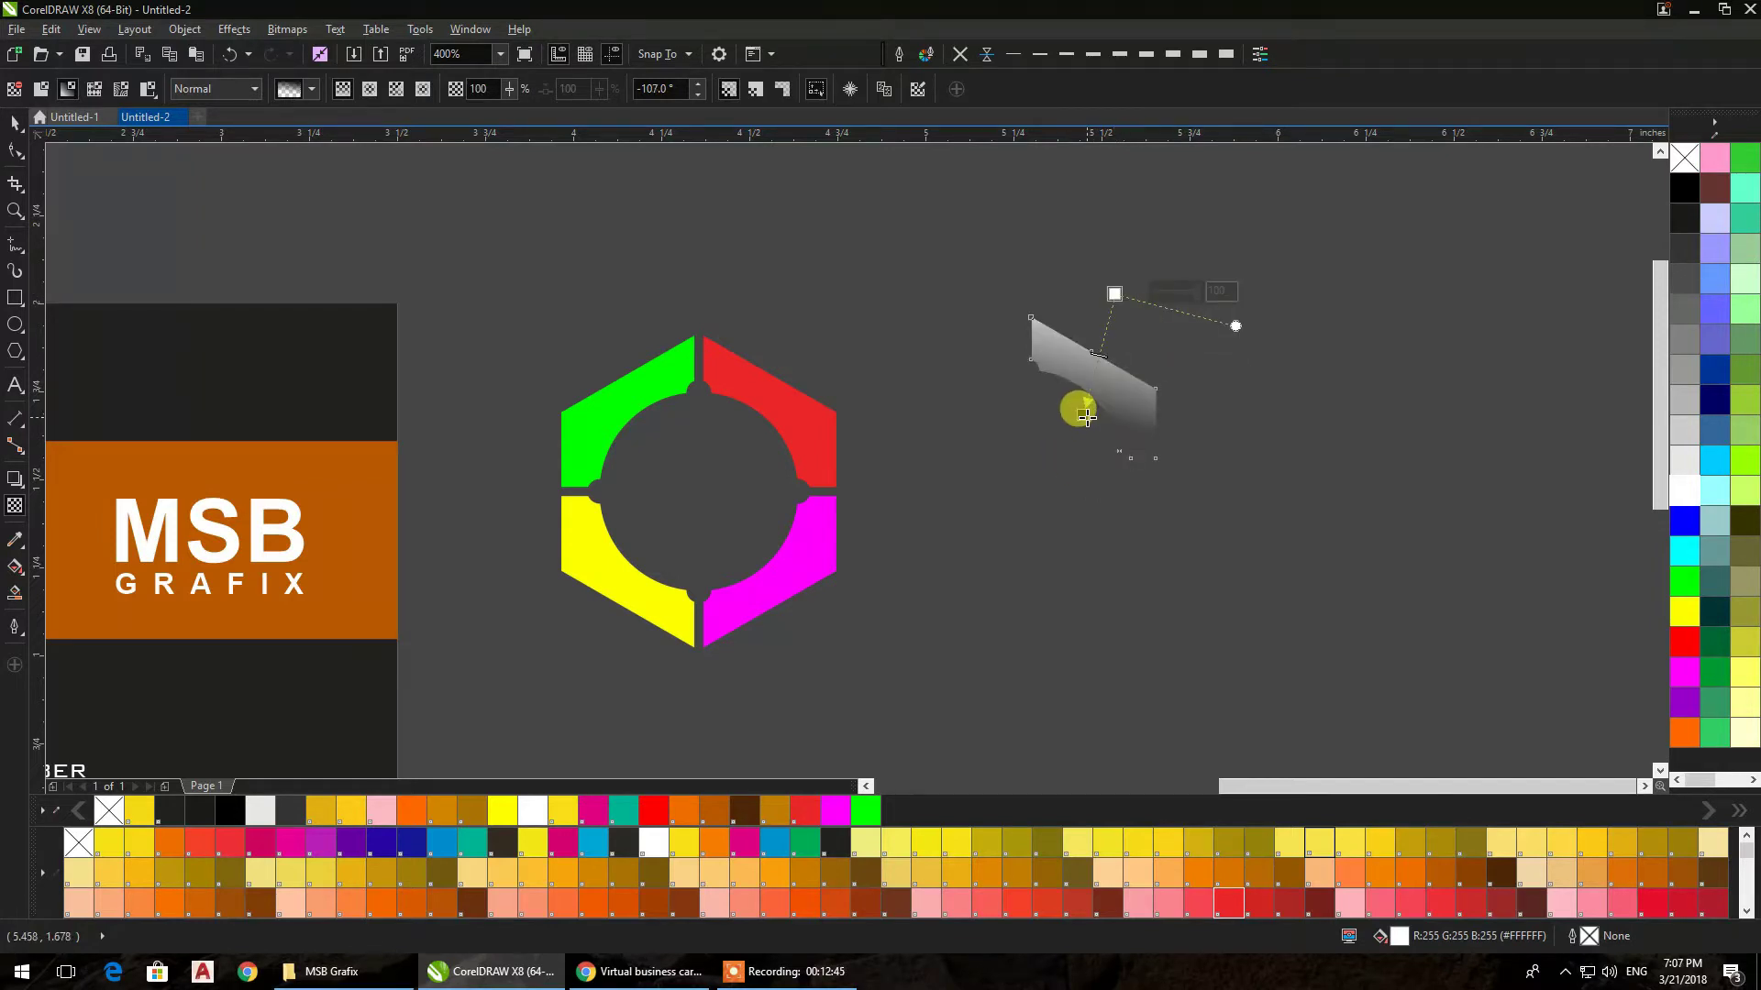
drag(1115, 295, 1154, 257)
drag(1081, 413, 1053, 443)
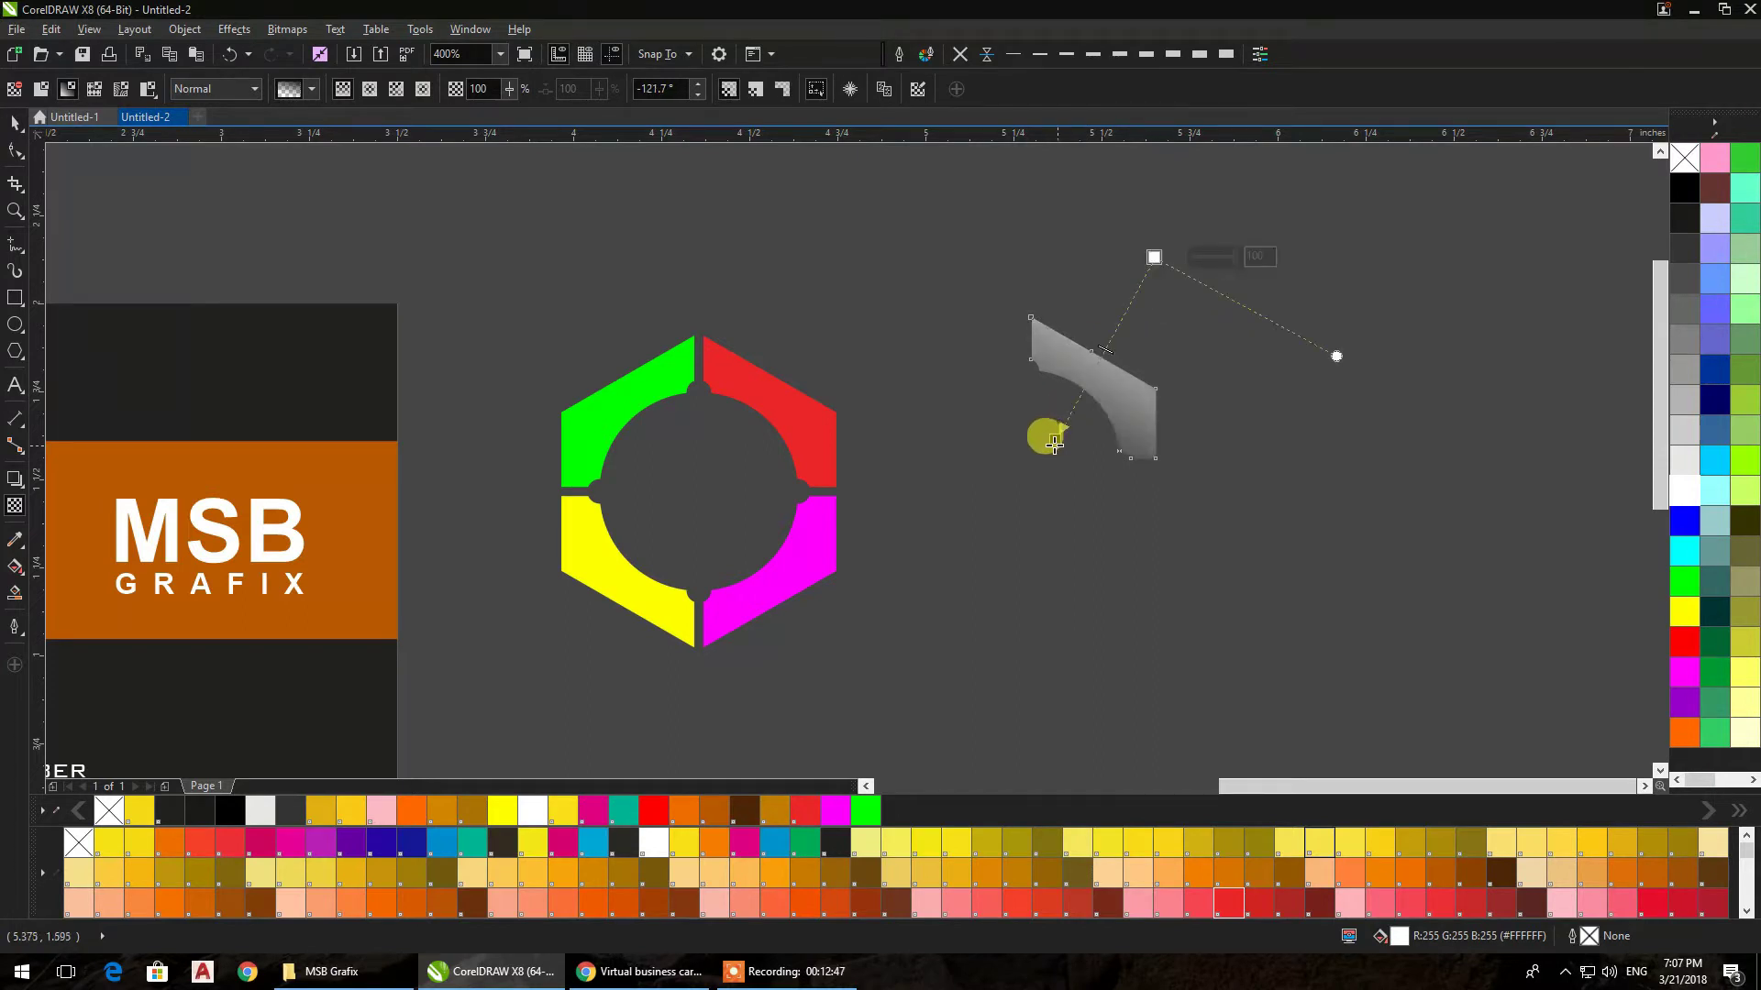
drag(1151, 257, 1128, 319)
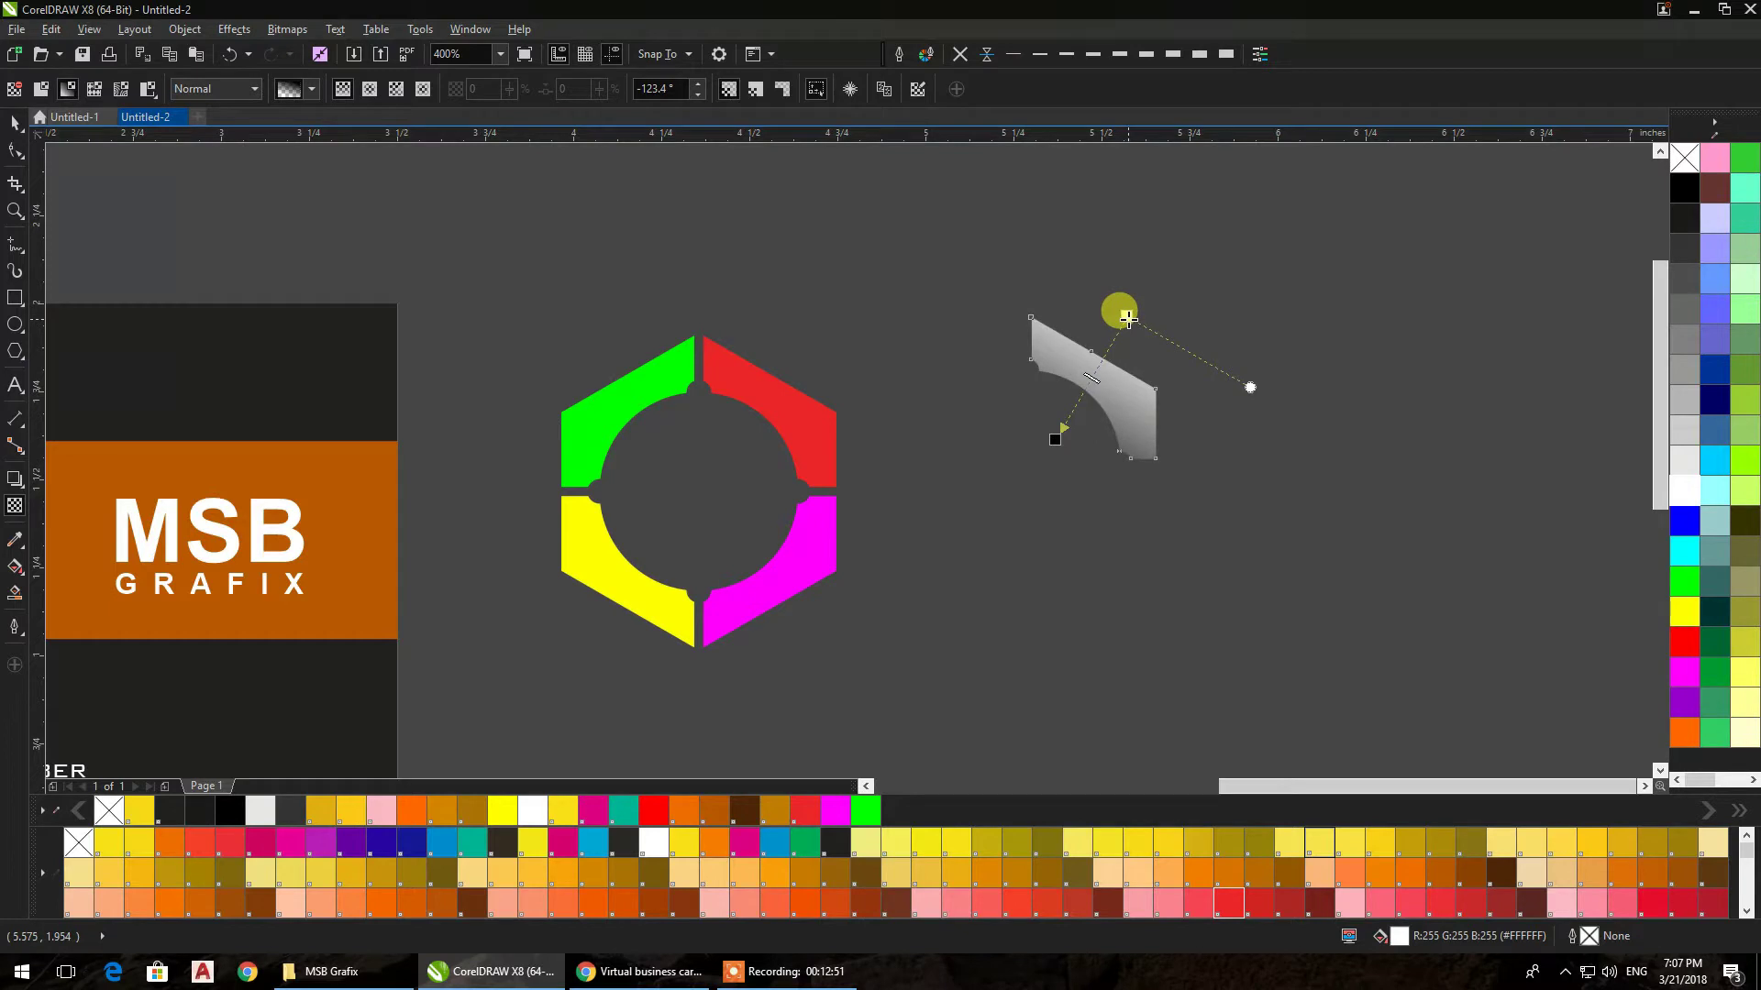
Mirror copies of the semi-transparent white piece horizontally and vertically to rebuild the full ring
click(15, 122)
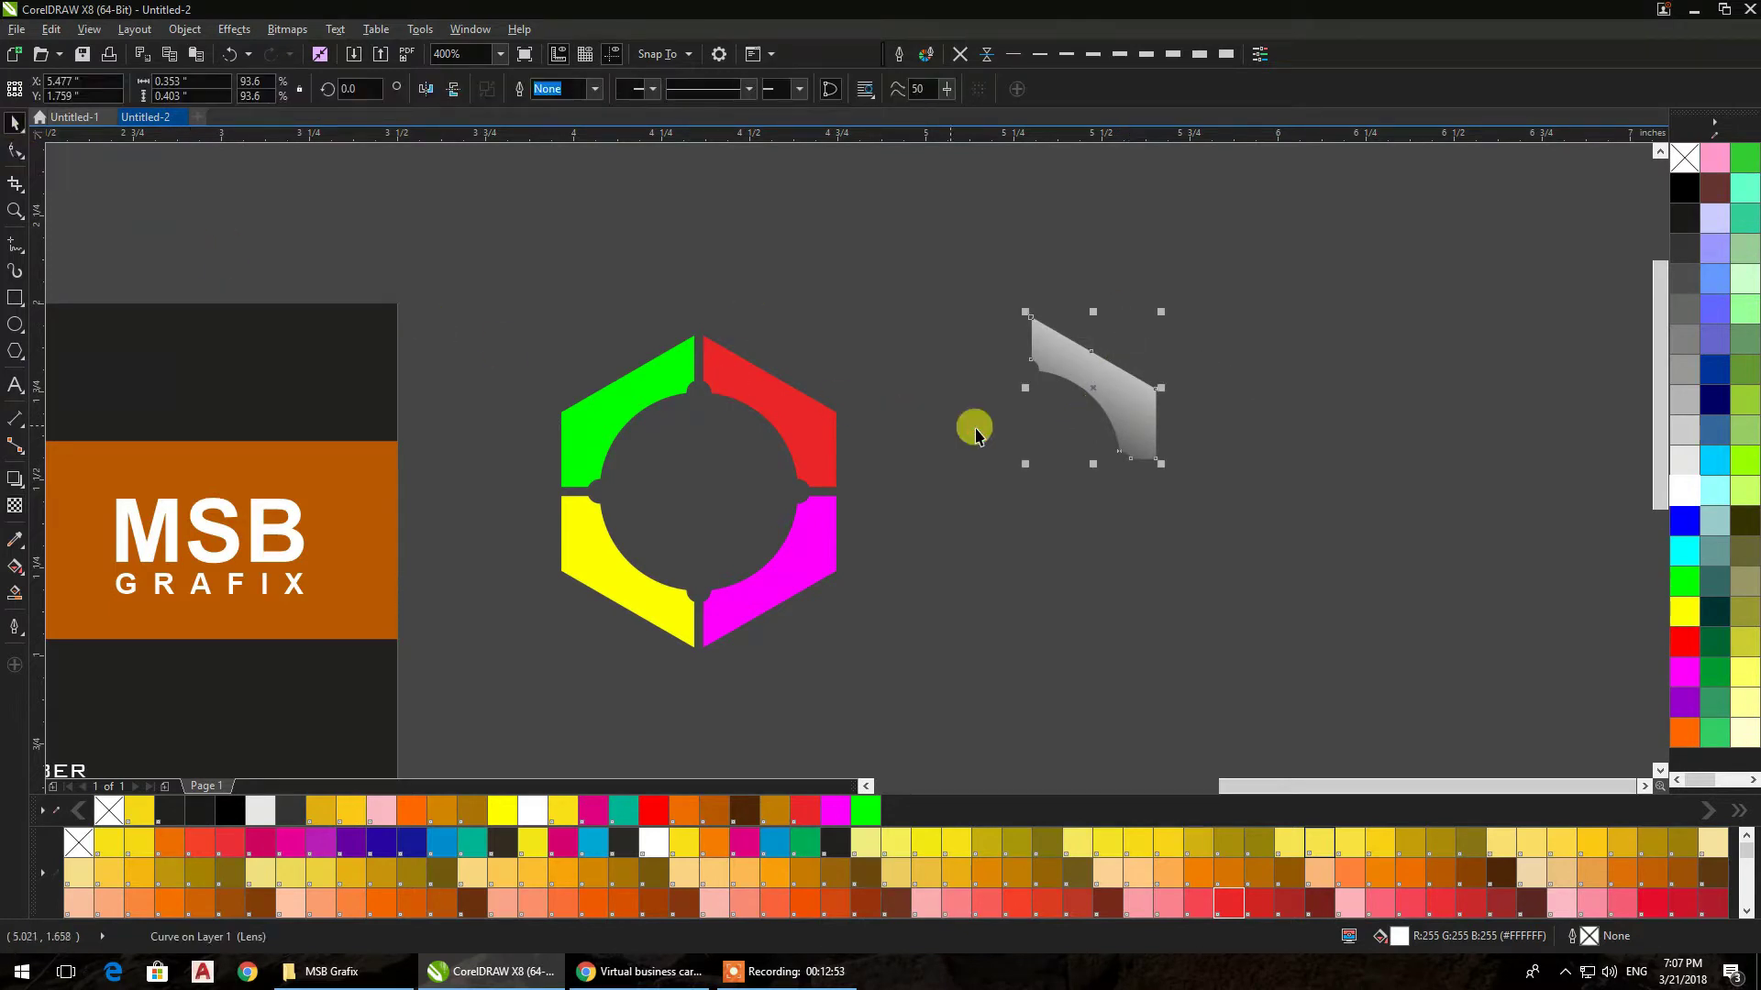
drag(1163, 390, 947, 400)
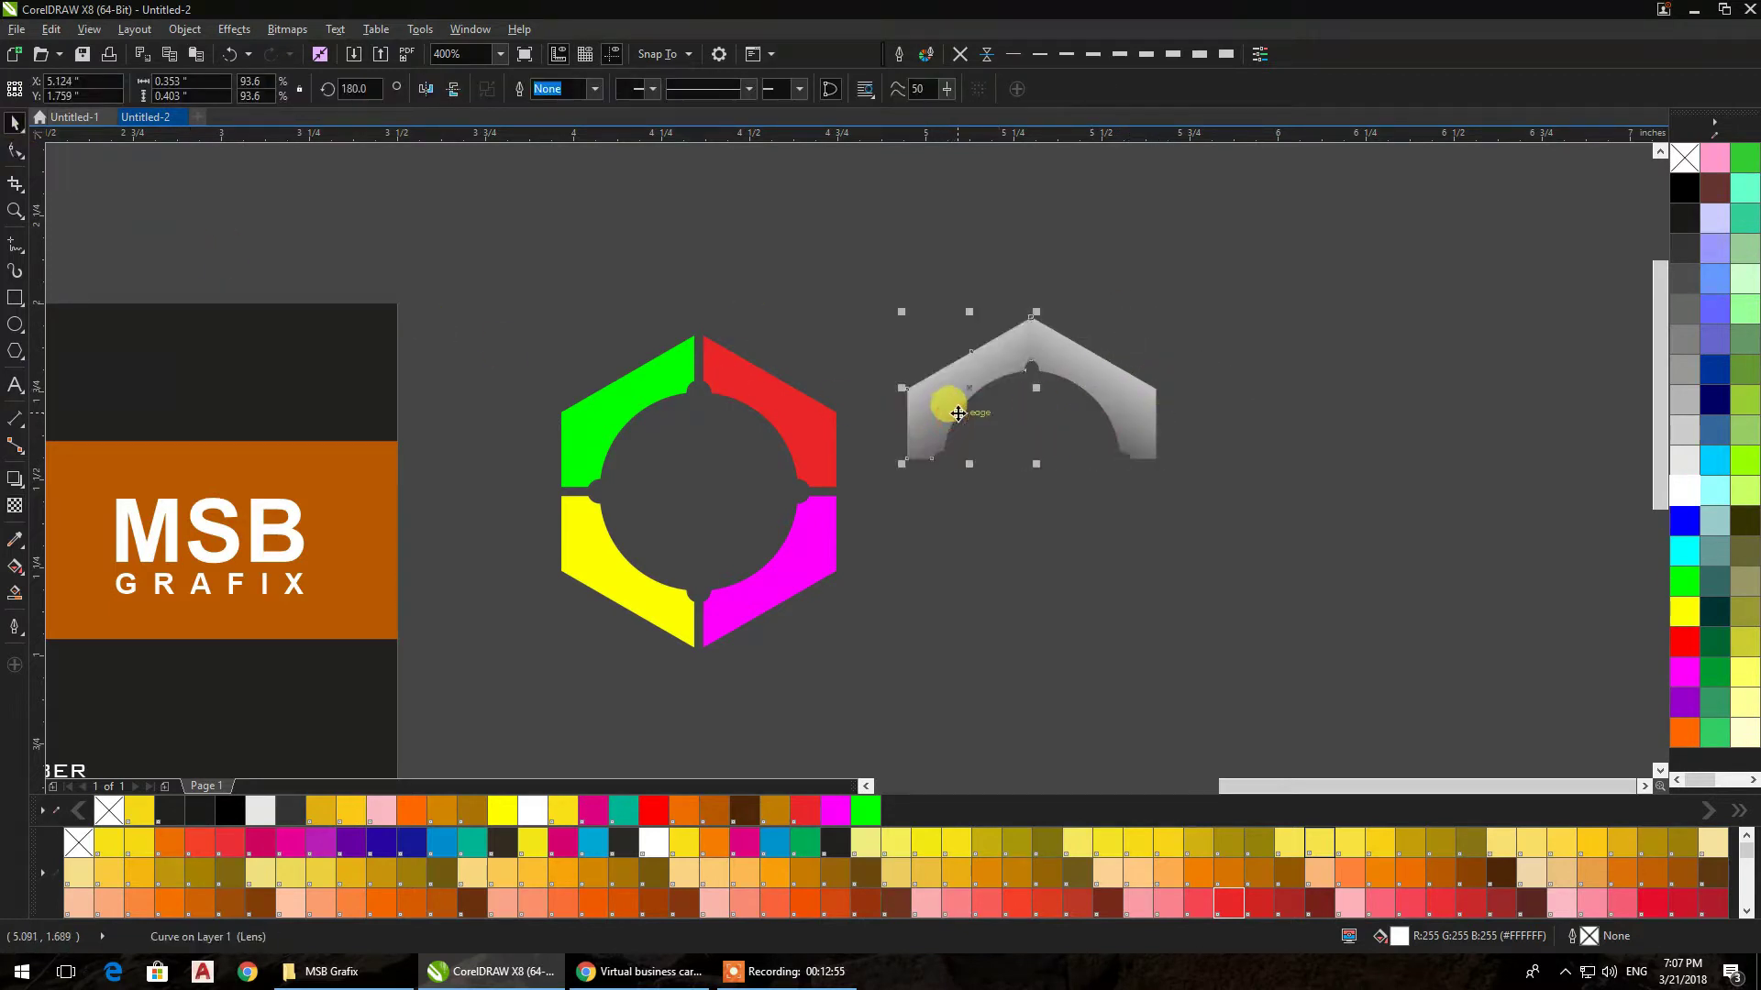
drag(1036, 313, 1054, 606)
click(1229, 418)
right_click(1128, 381)
key(Escape)
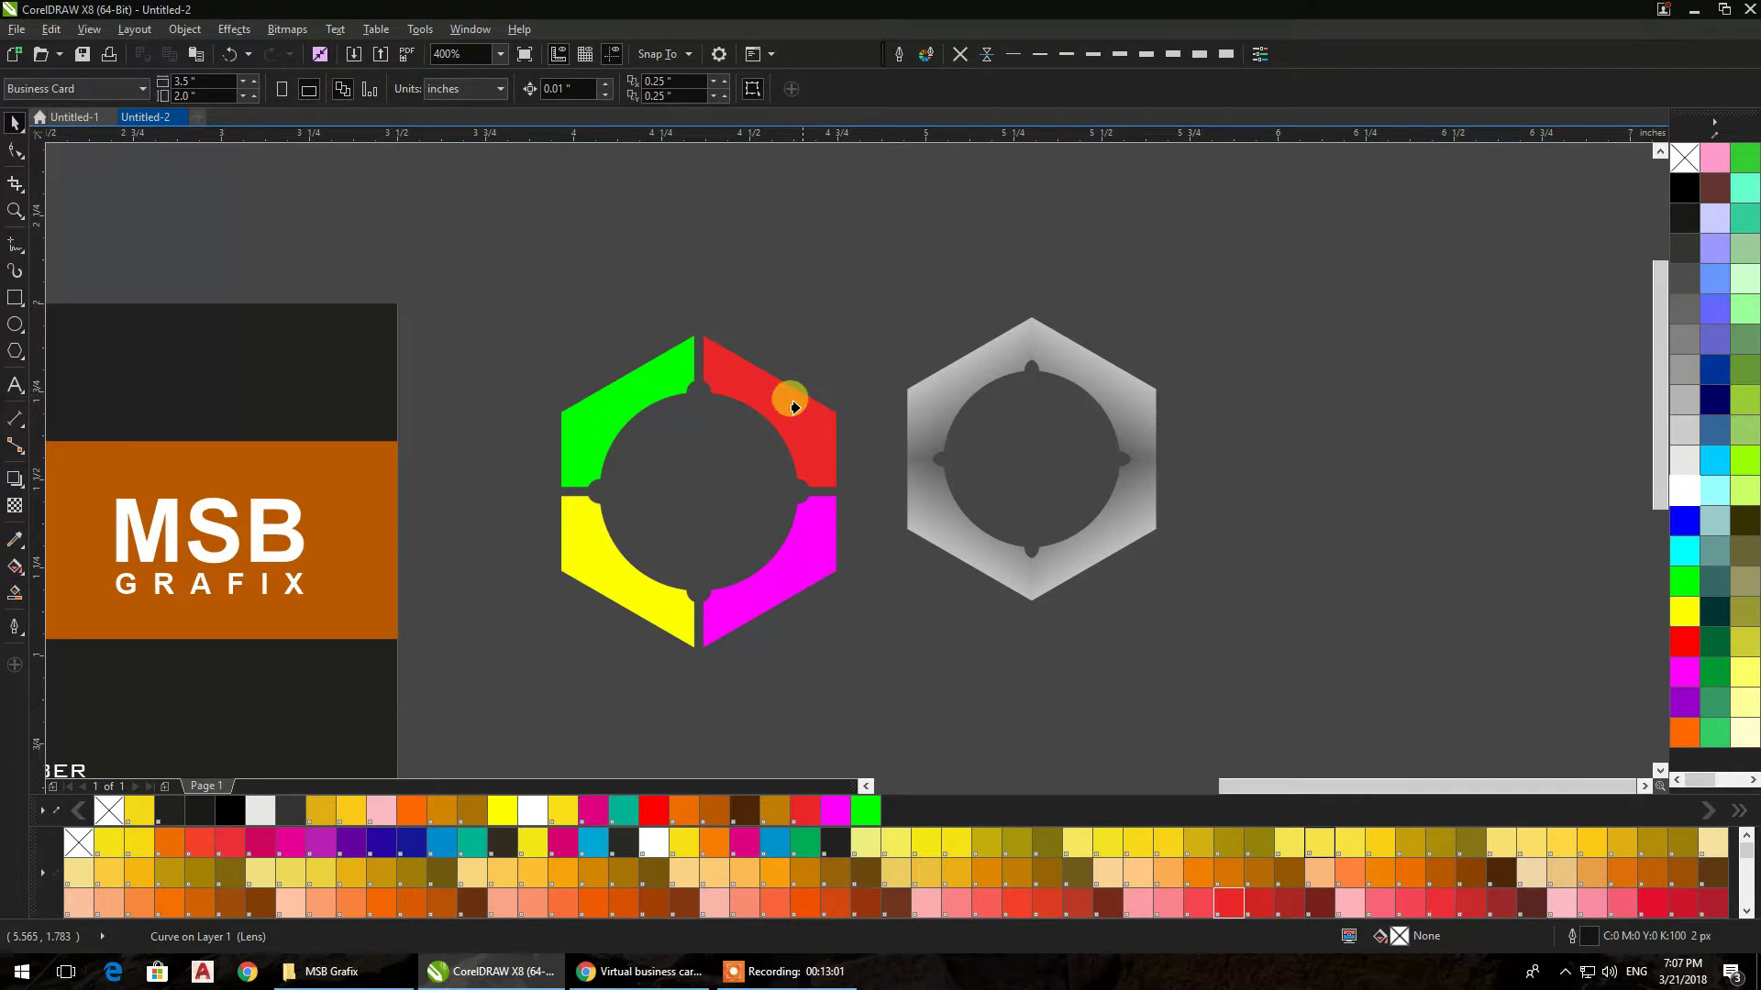
PowerClip the two upper semi-transparent white pieces inside the red and green pieces of the coloured ring
drag(793, 406, 793, 406)
right_click(940, 380)
key(Escape)
drag(940, 380, 663, 400)
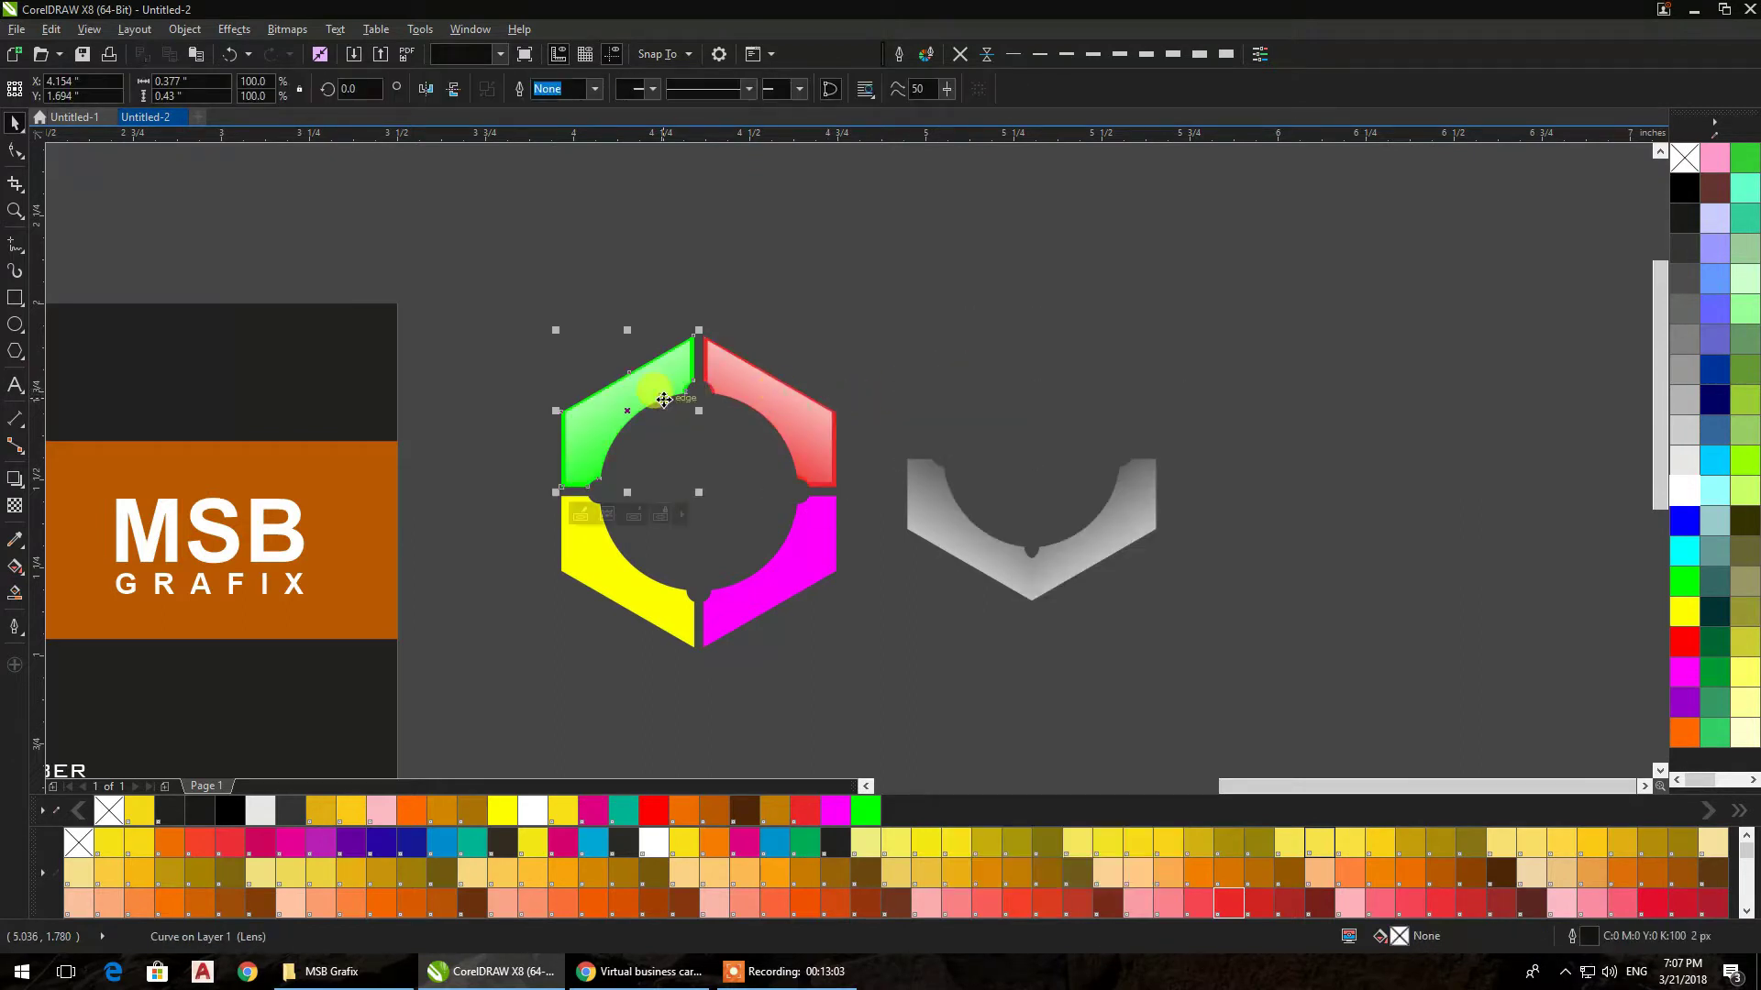
PowerClip the two lower semi-transparent white pieces inside the yellow and magenta pieces of the coloured ring
click(931, 471)
right_click(970, 462)
key(Escape)
key(Escape)
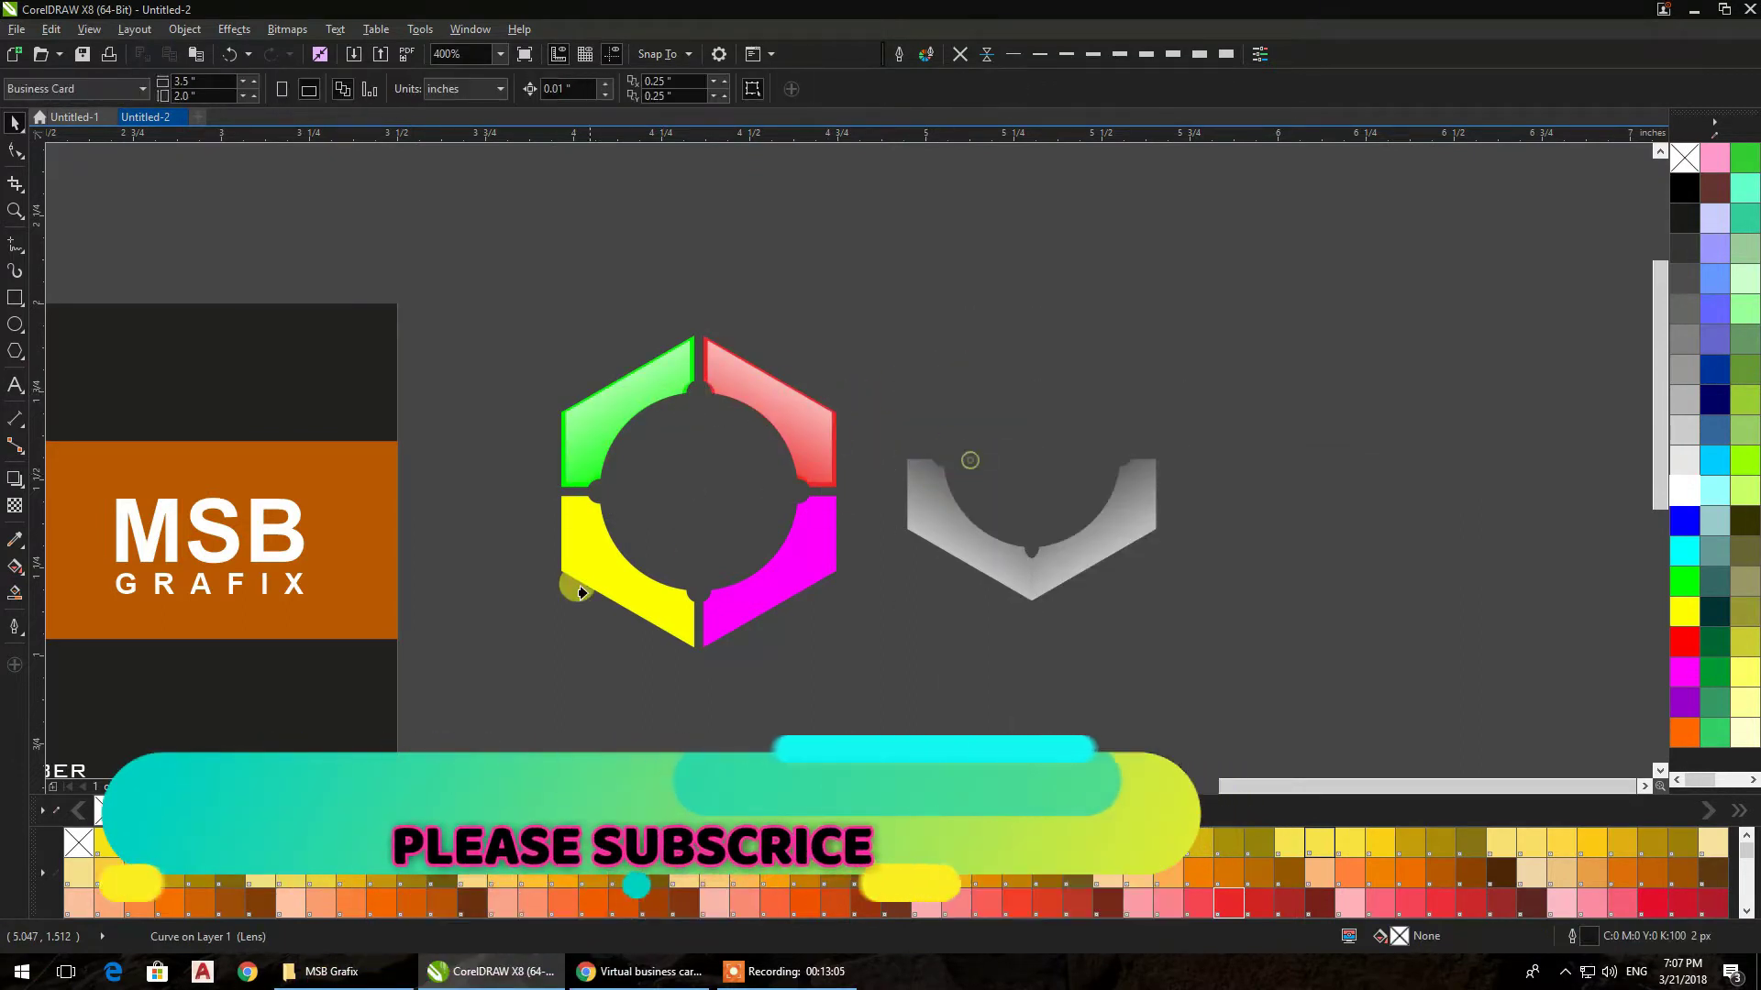
click(581, 591)
click(1050, 554)
right_click(1052, 553)
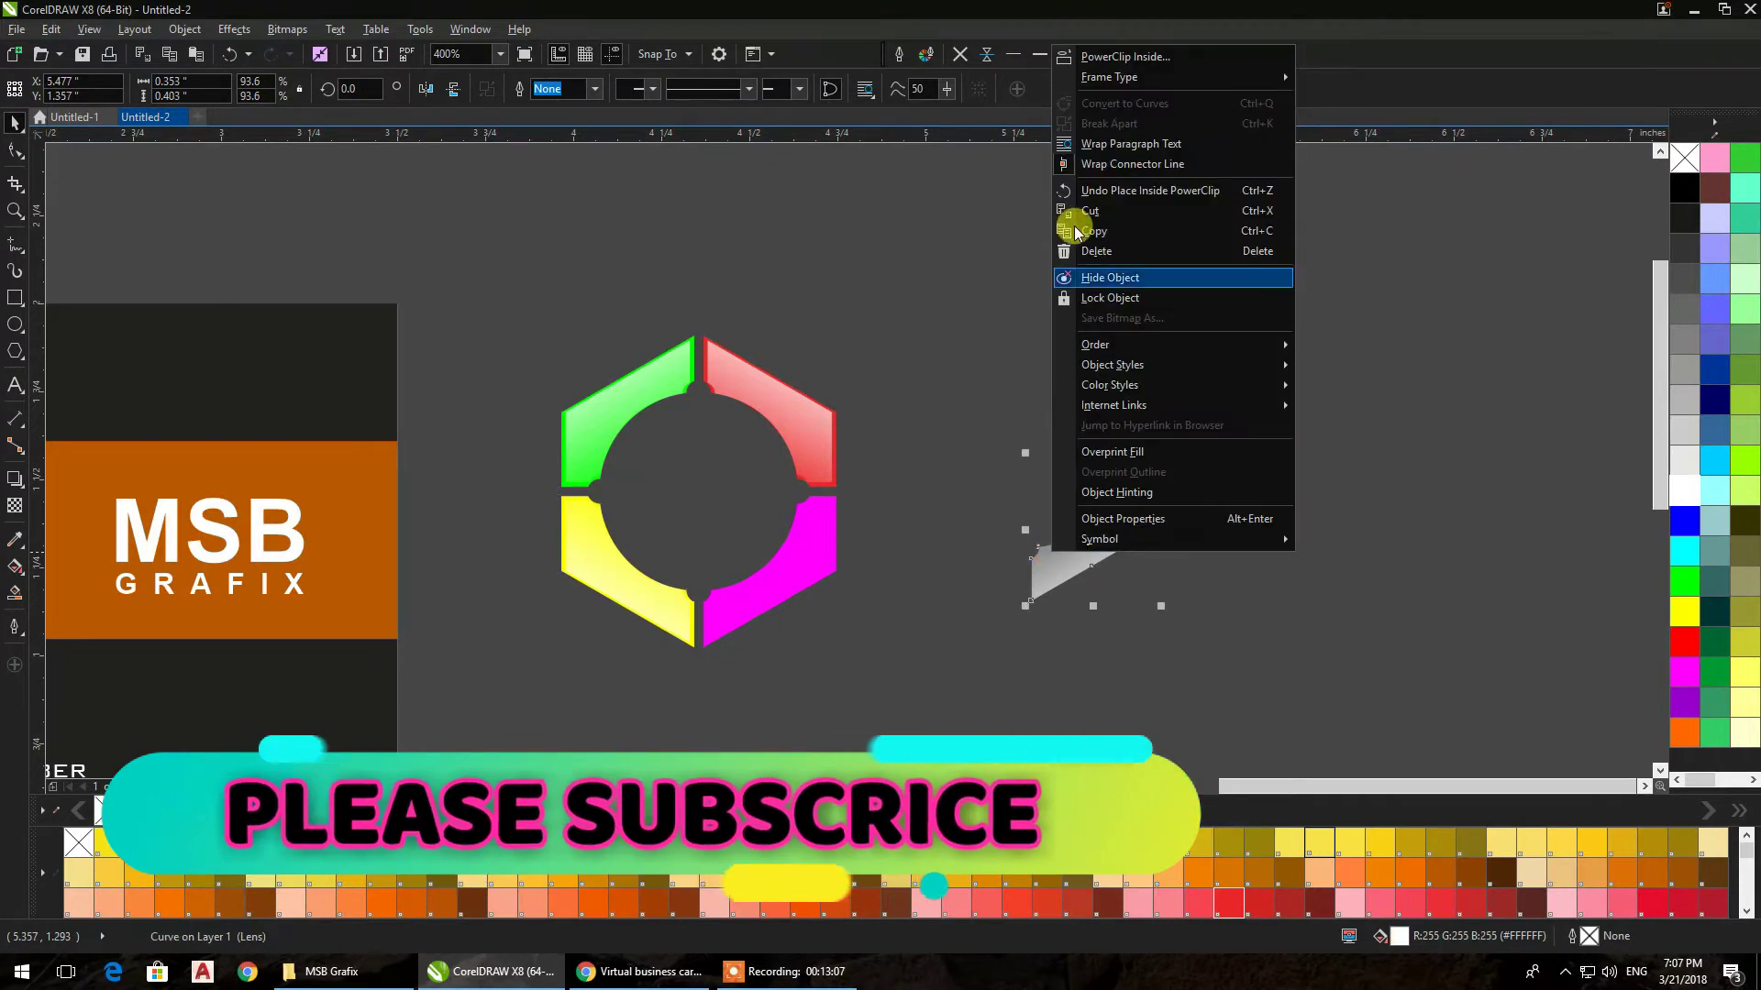
click(1106, 59)
click(770, 562)
click(968, 694)
Group the four glossy logo pieces, scale the group to 50%, and place it on the orange ribbon beside the MSB GRAFIX text
drag(965, 704, 503, 280)
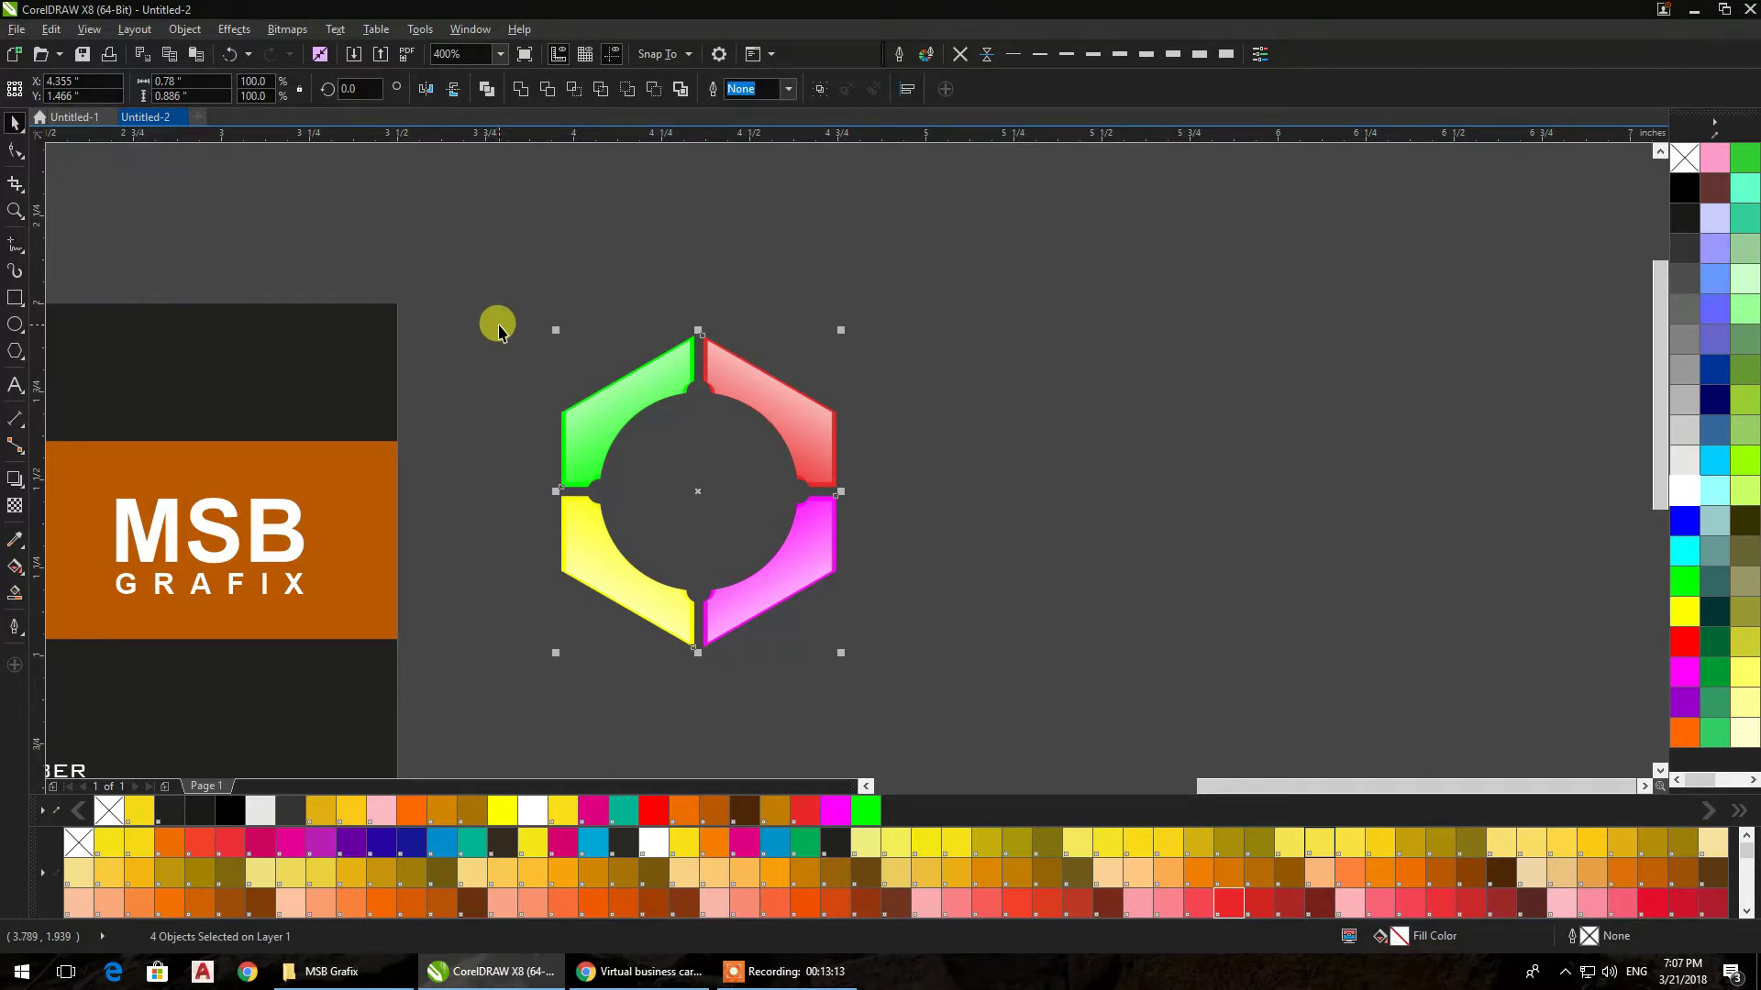
key(ctrl+g)
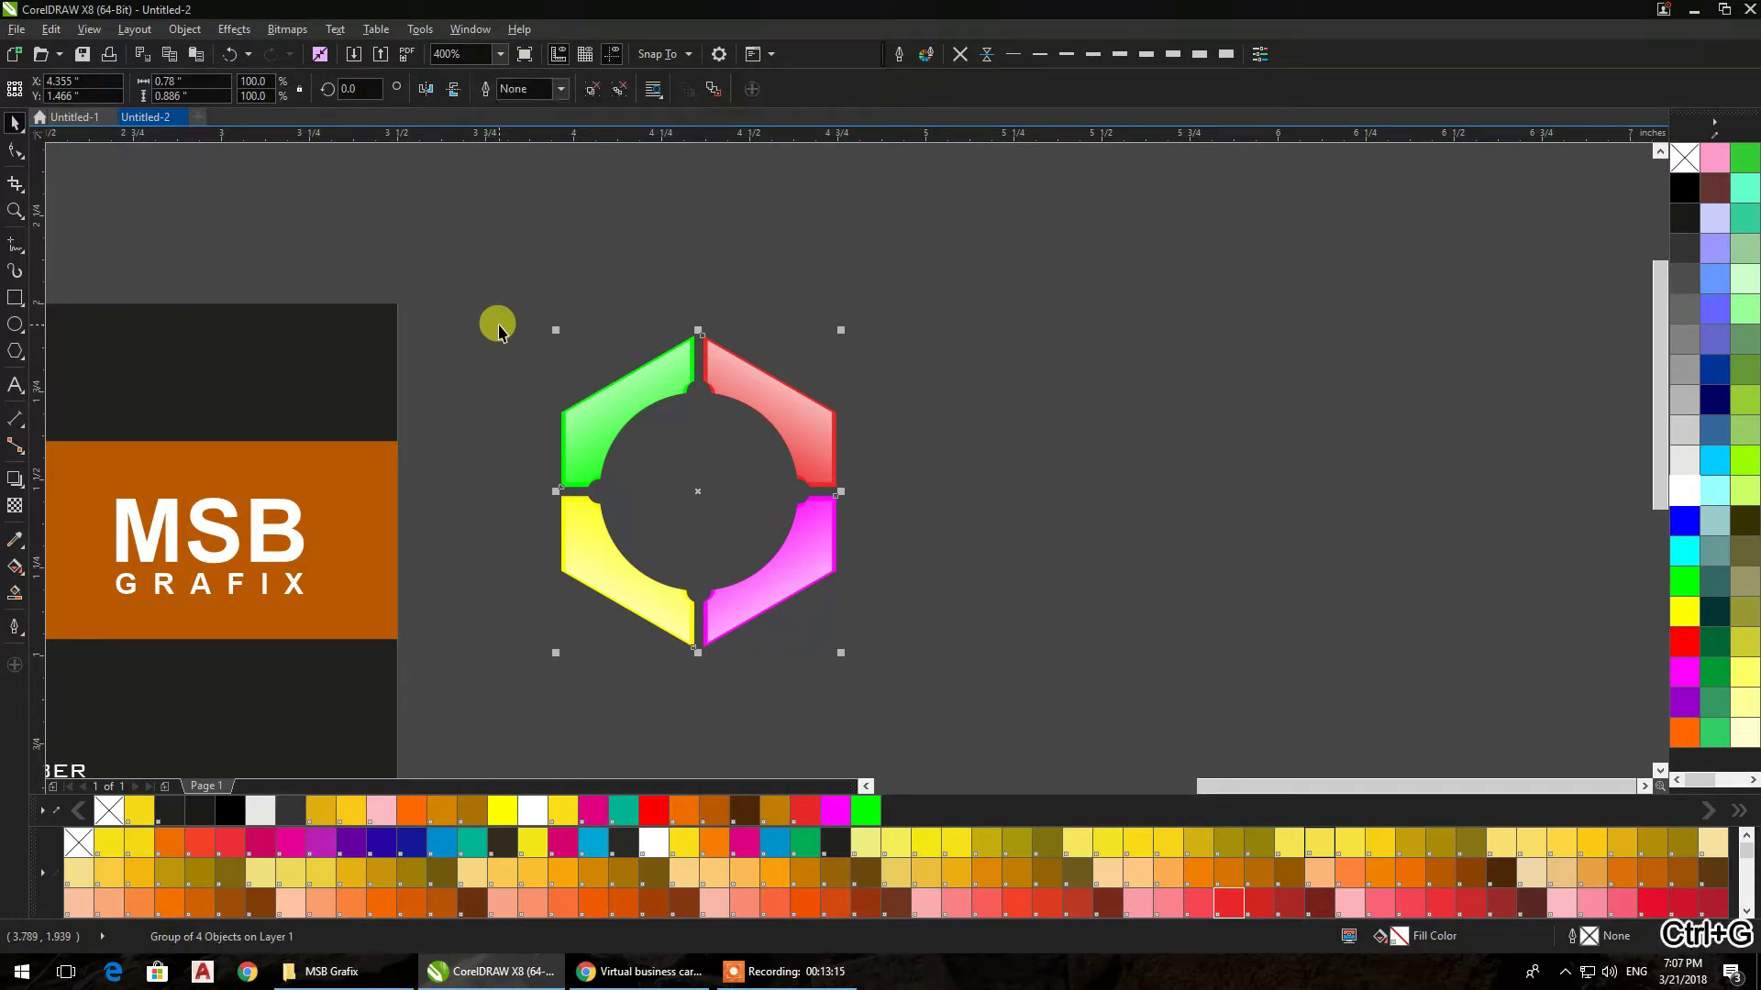
scroll(509, 333, down, 3)
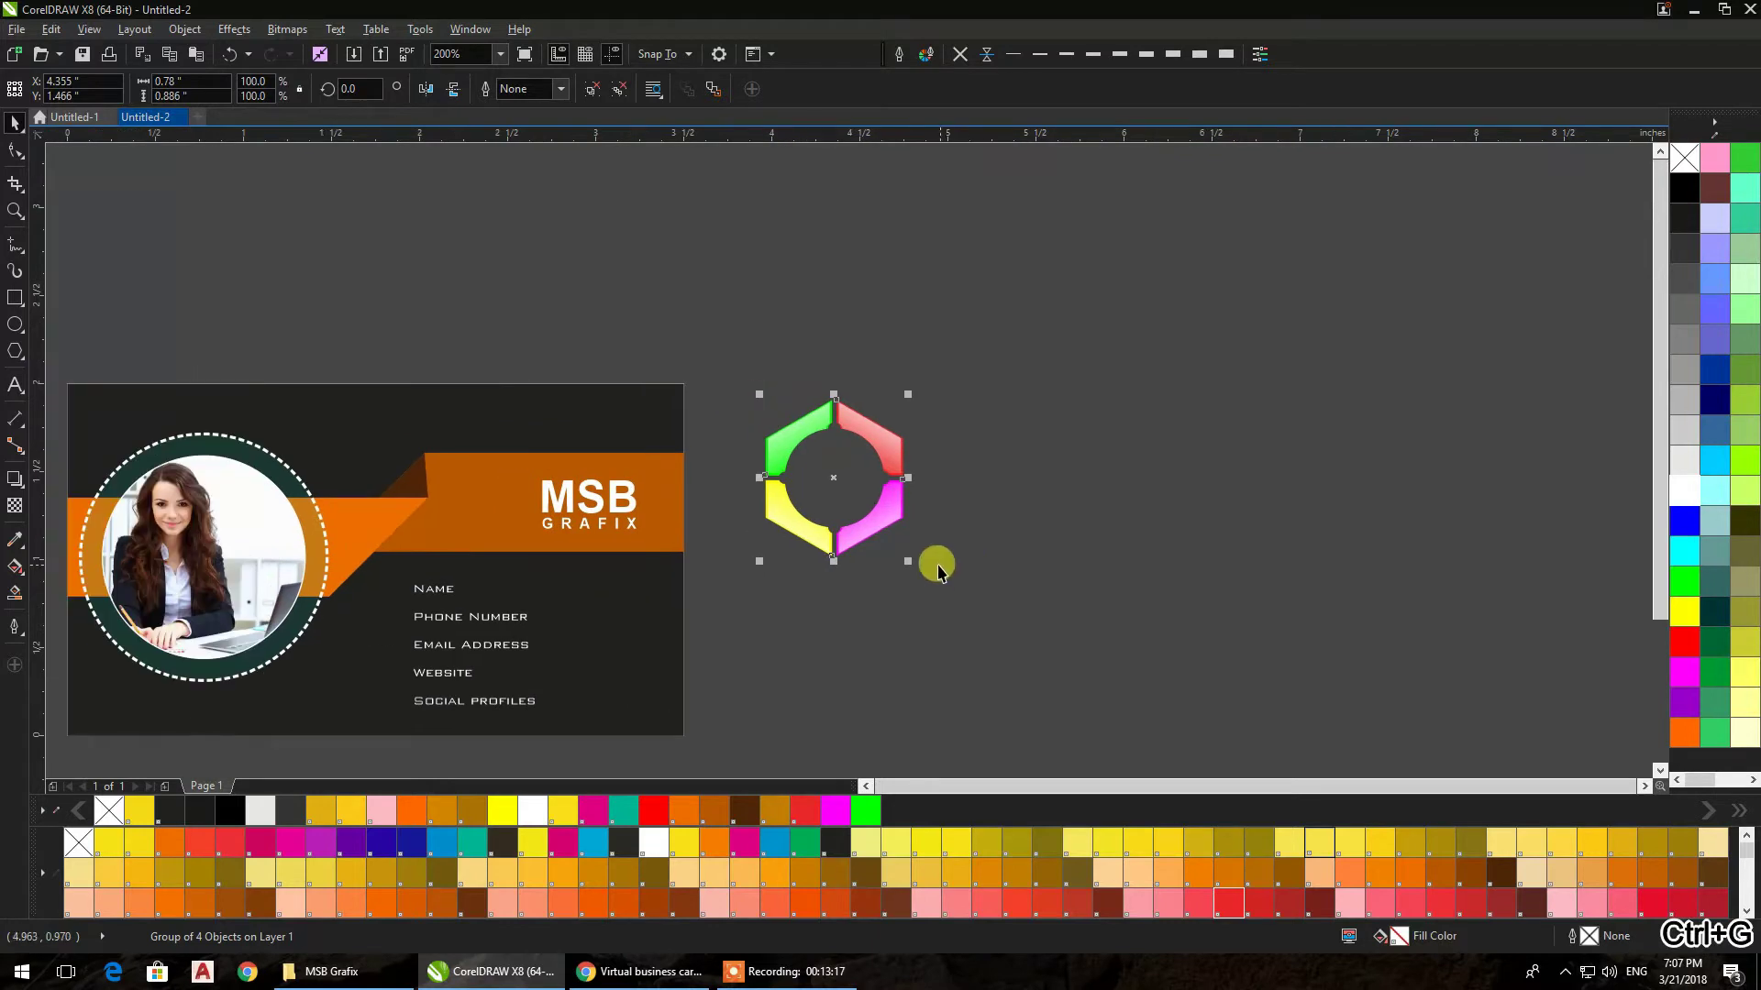
drag(903, 561, 869, 539)
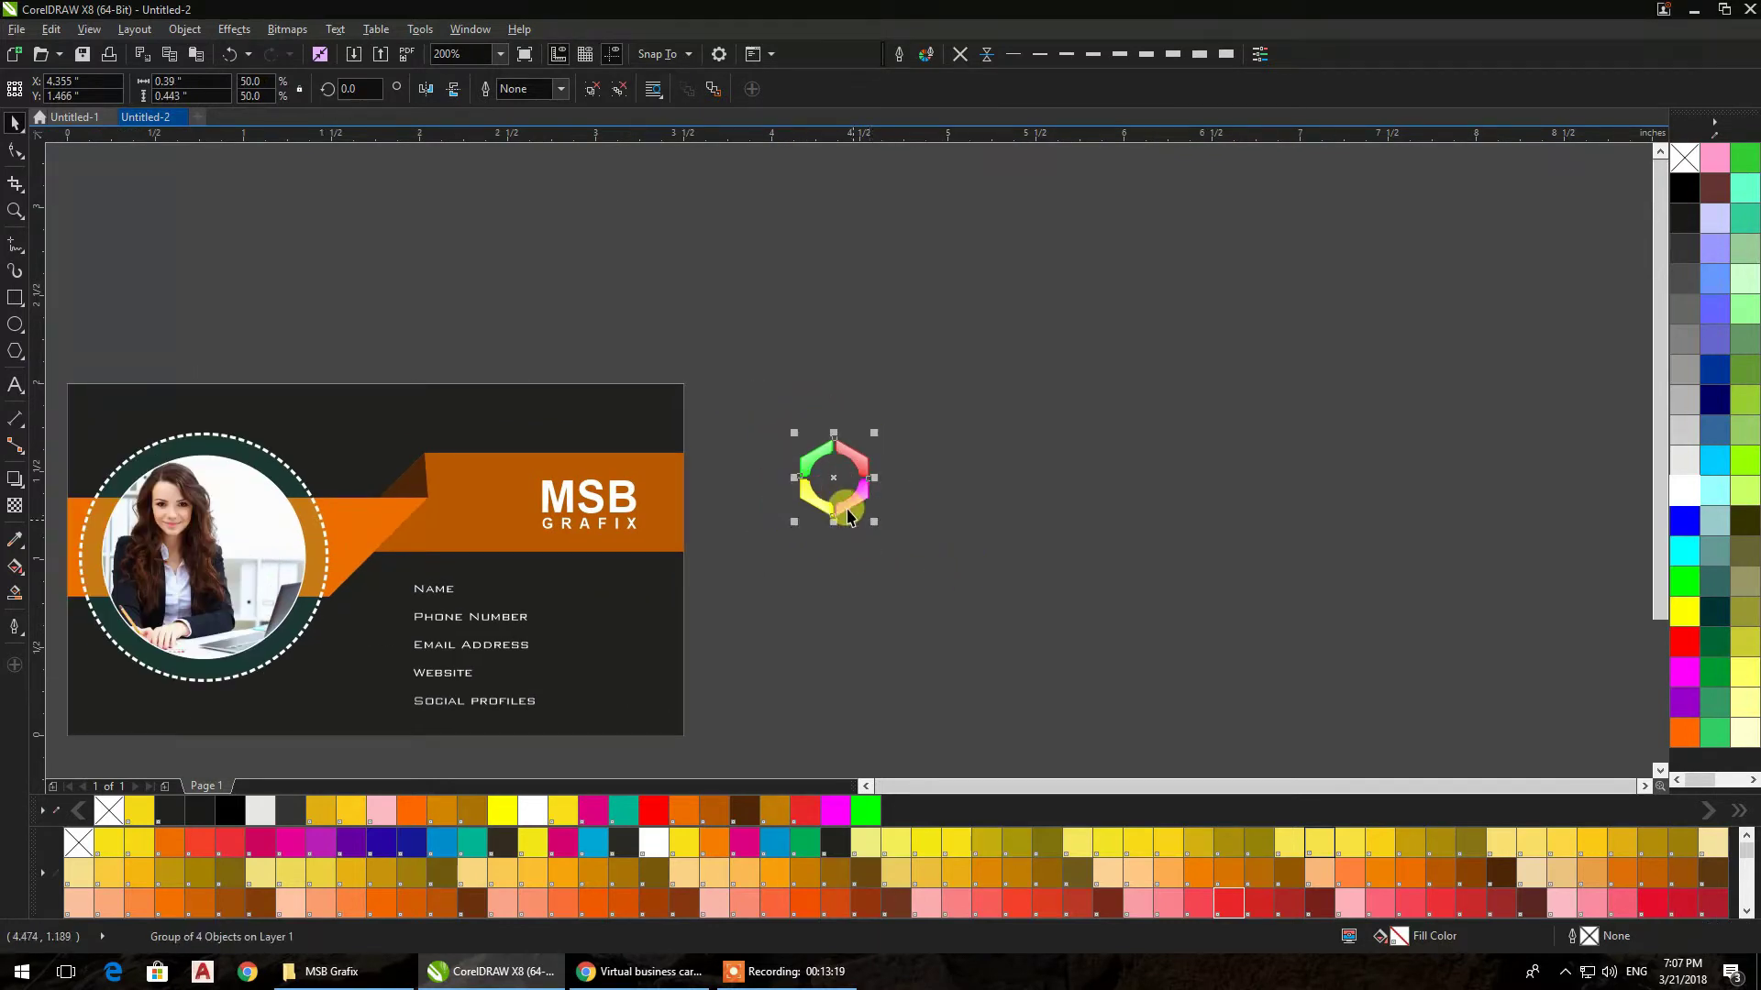
drag(830, 478, 484, 510)
click(803, 512)
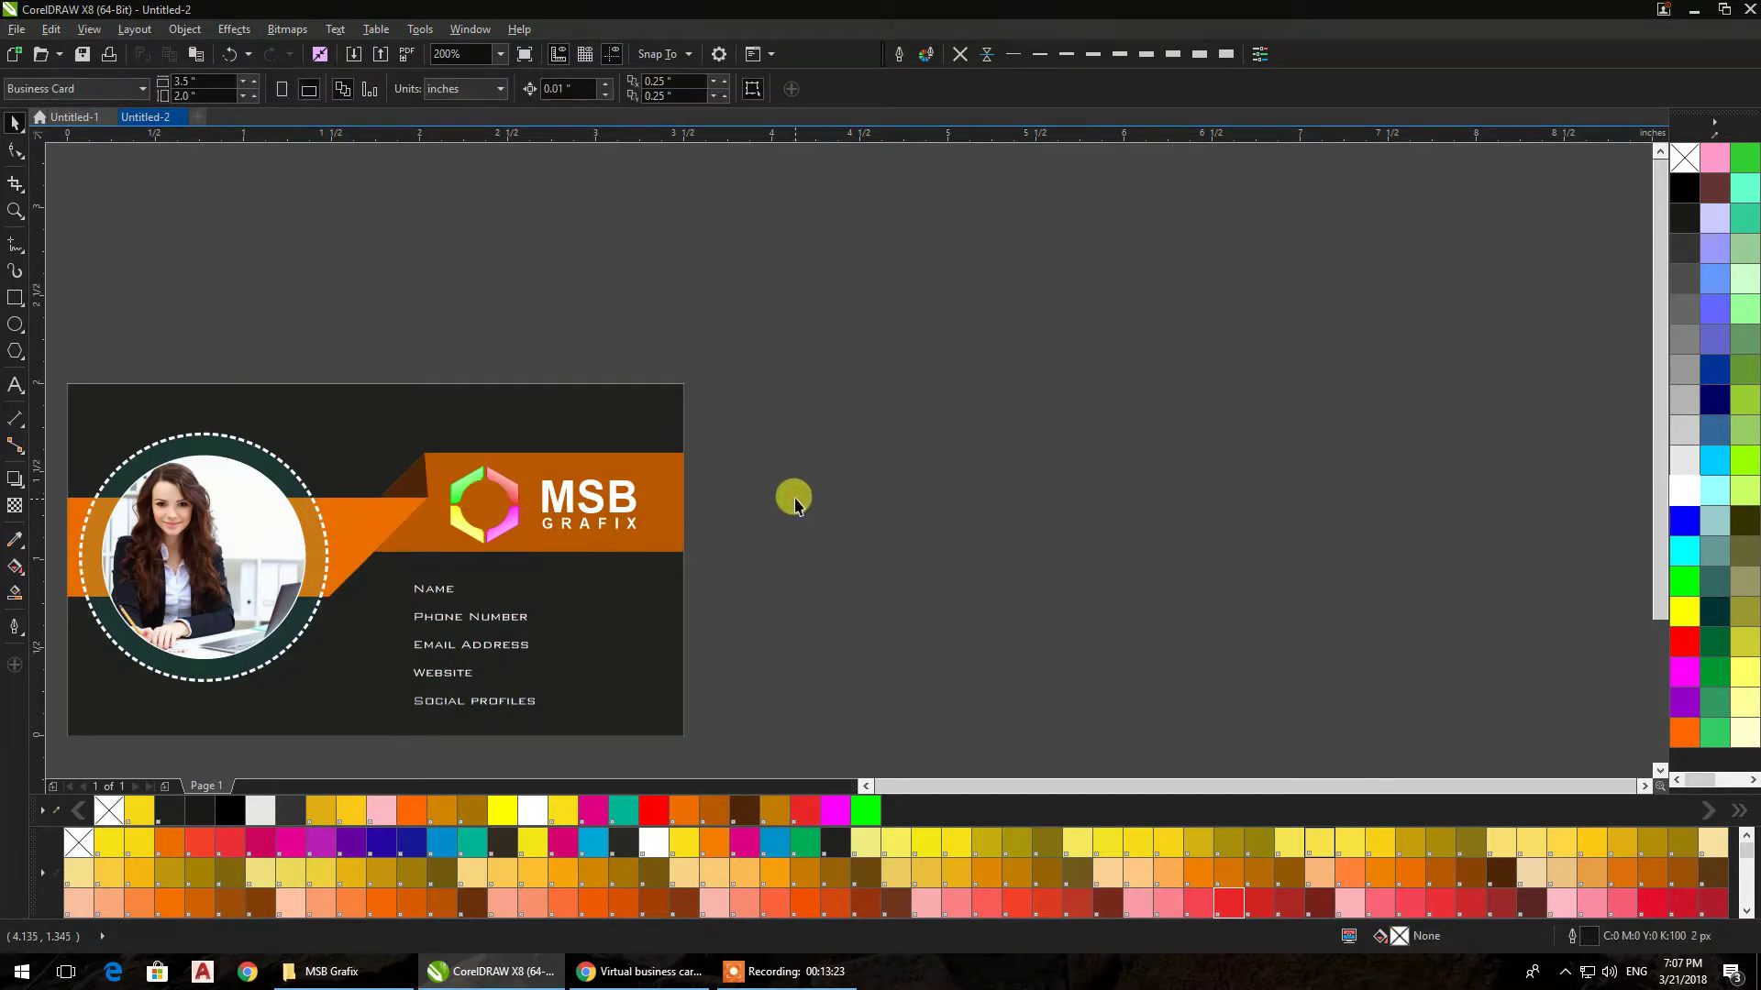
Recolour both orange ribbon sections inside the card's PowerClip to near-black #1A1A1A, leaving the brown fold as it is
double_click(669, 477)
click(775, 481)
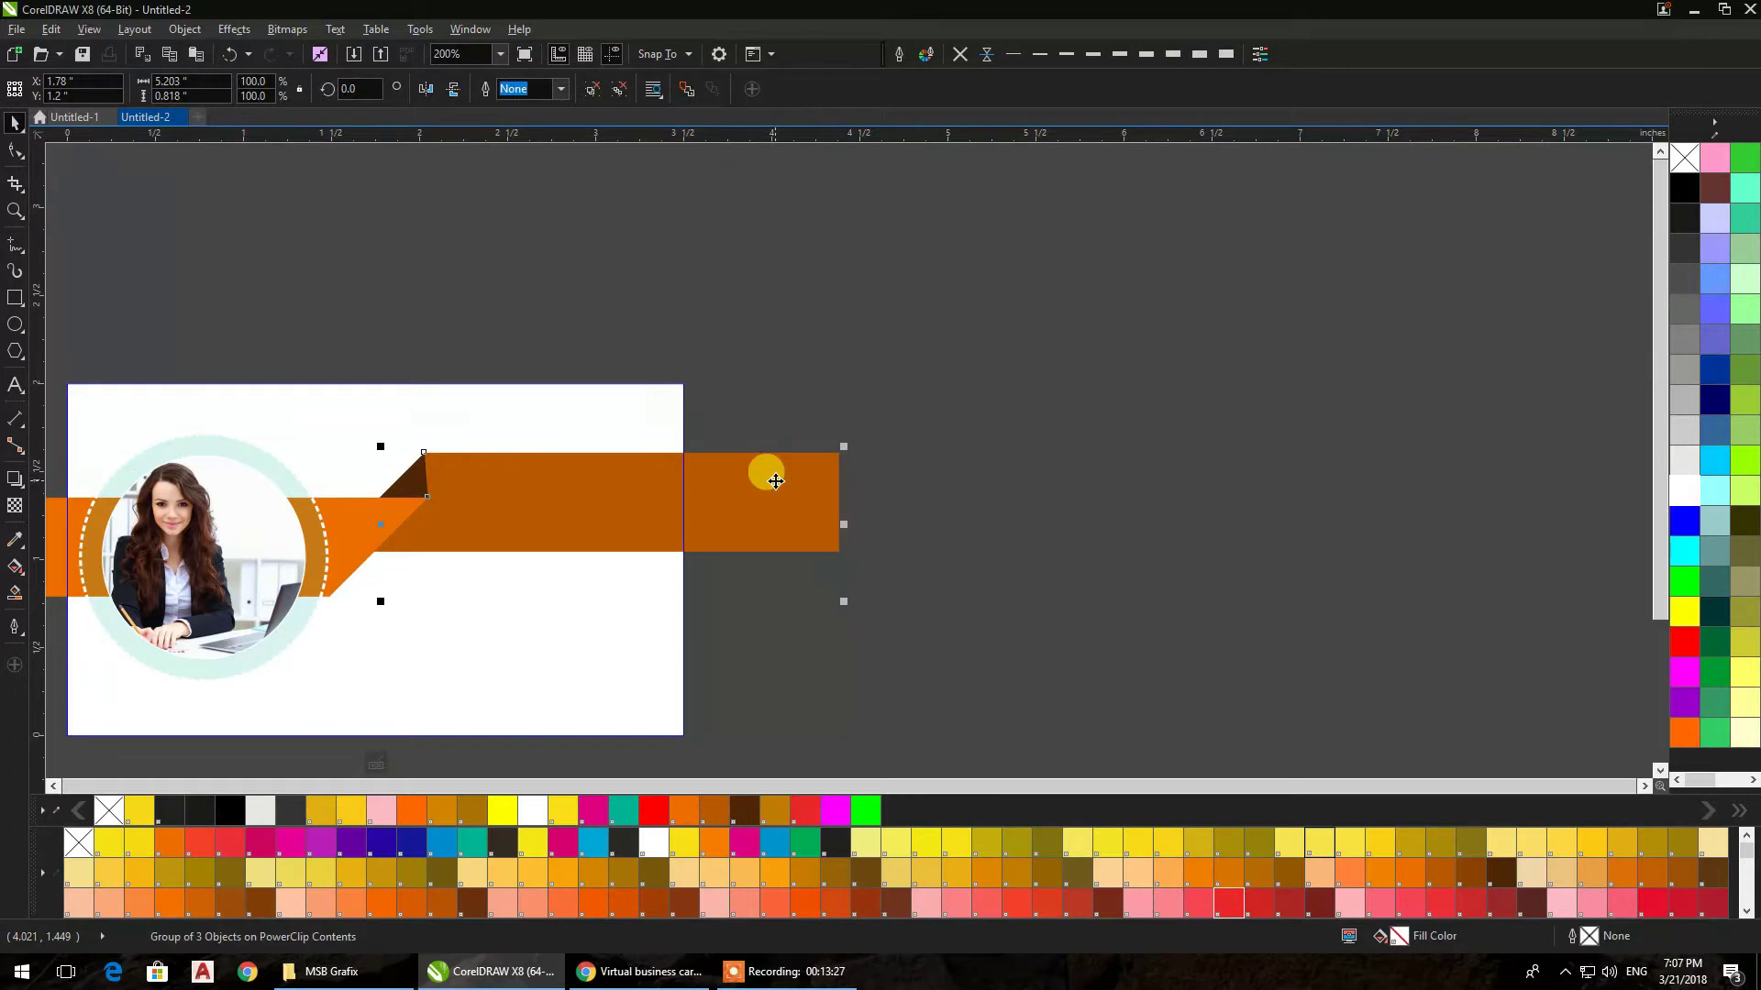
ctrl+click(775, 481)
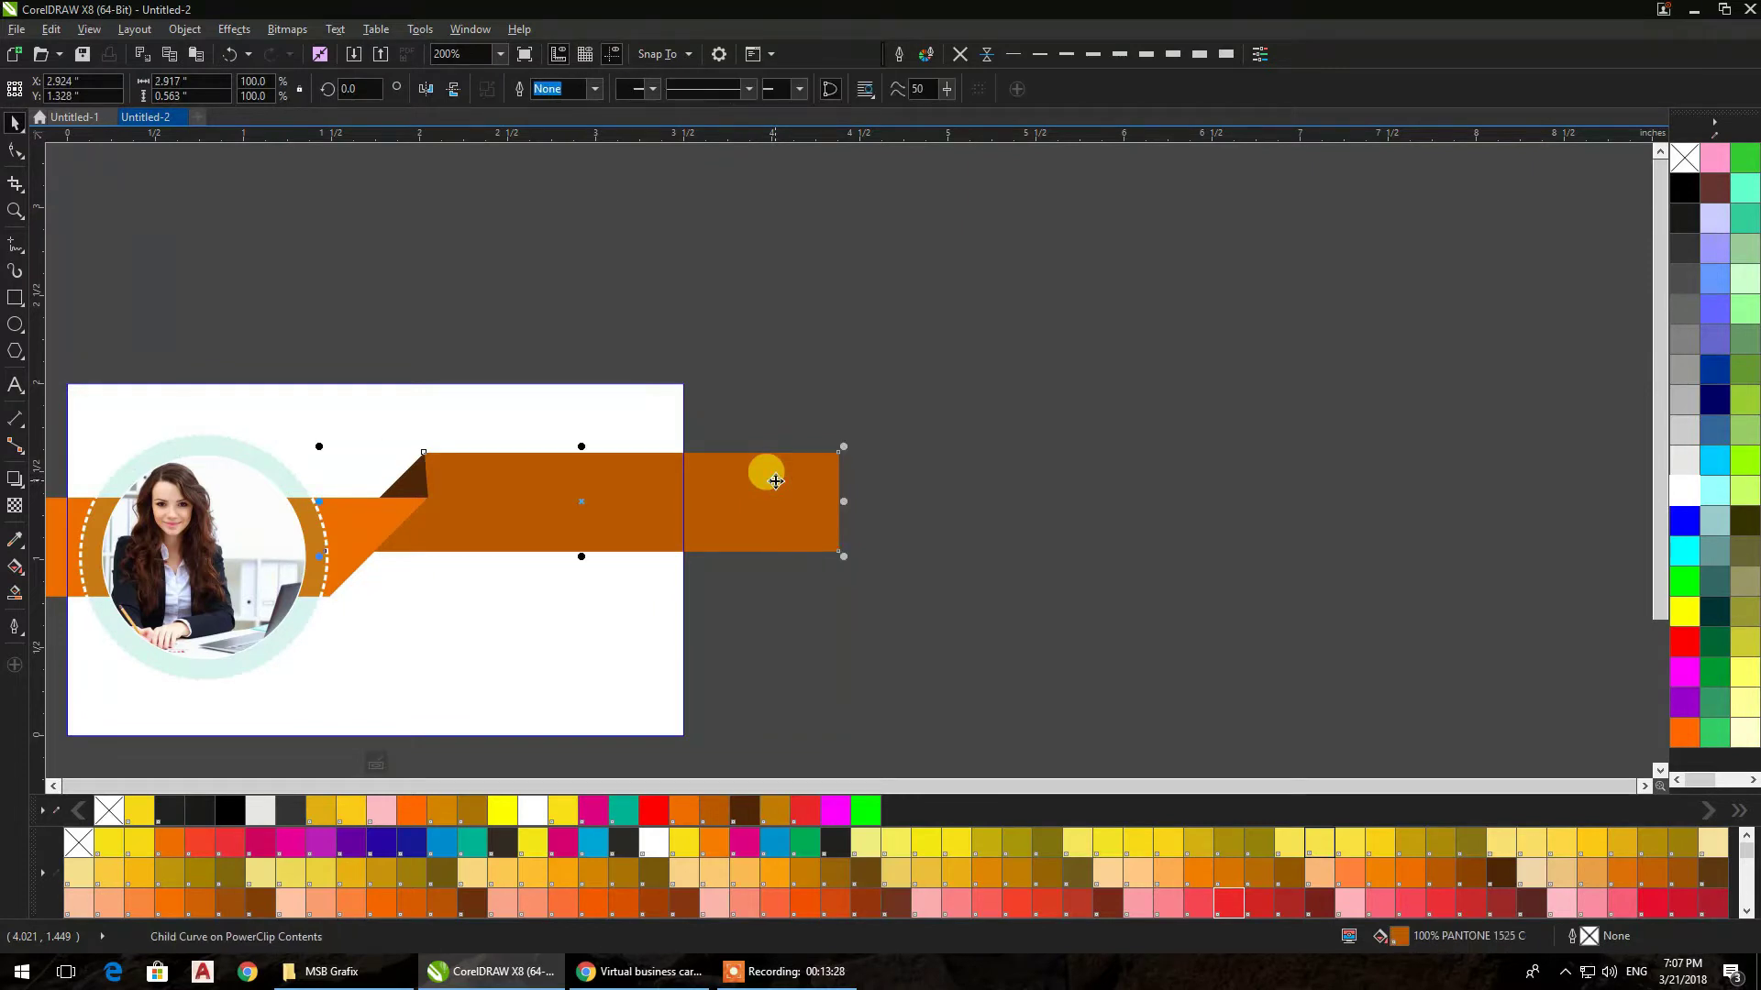
click(1684, 225)
click(1168, 515)
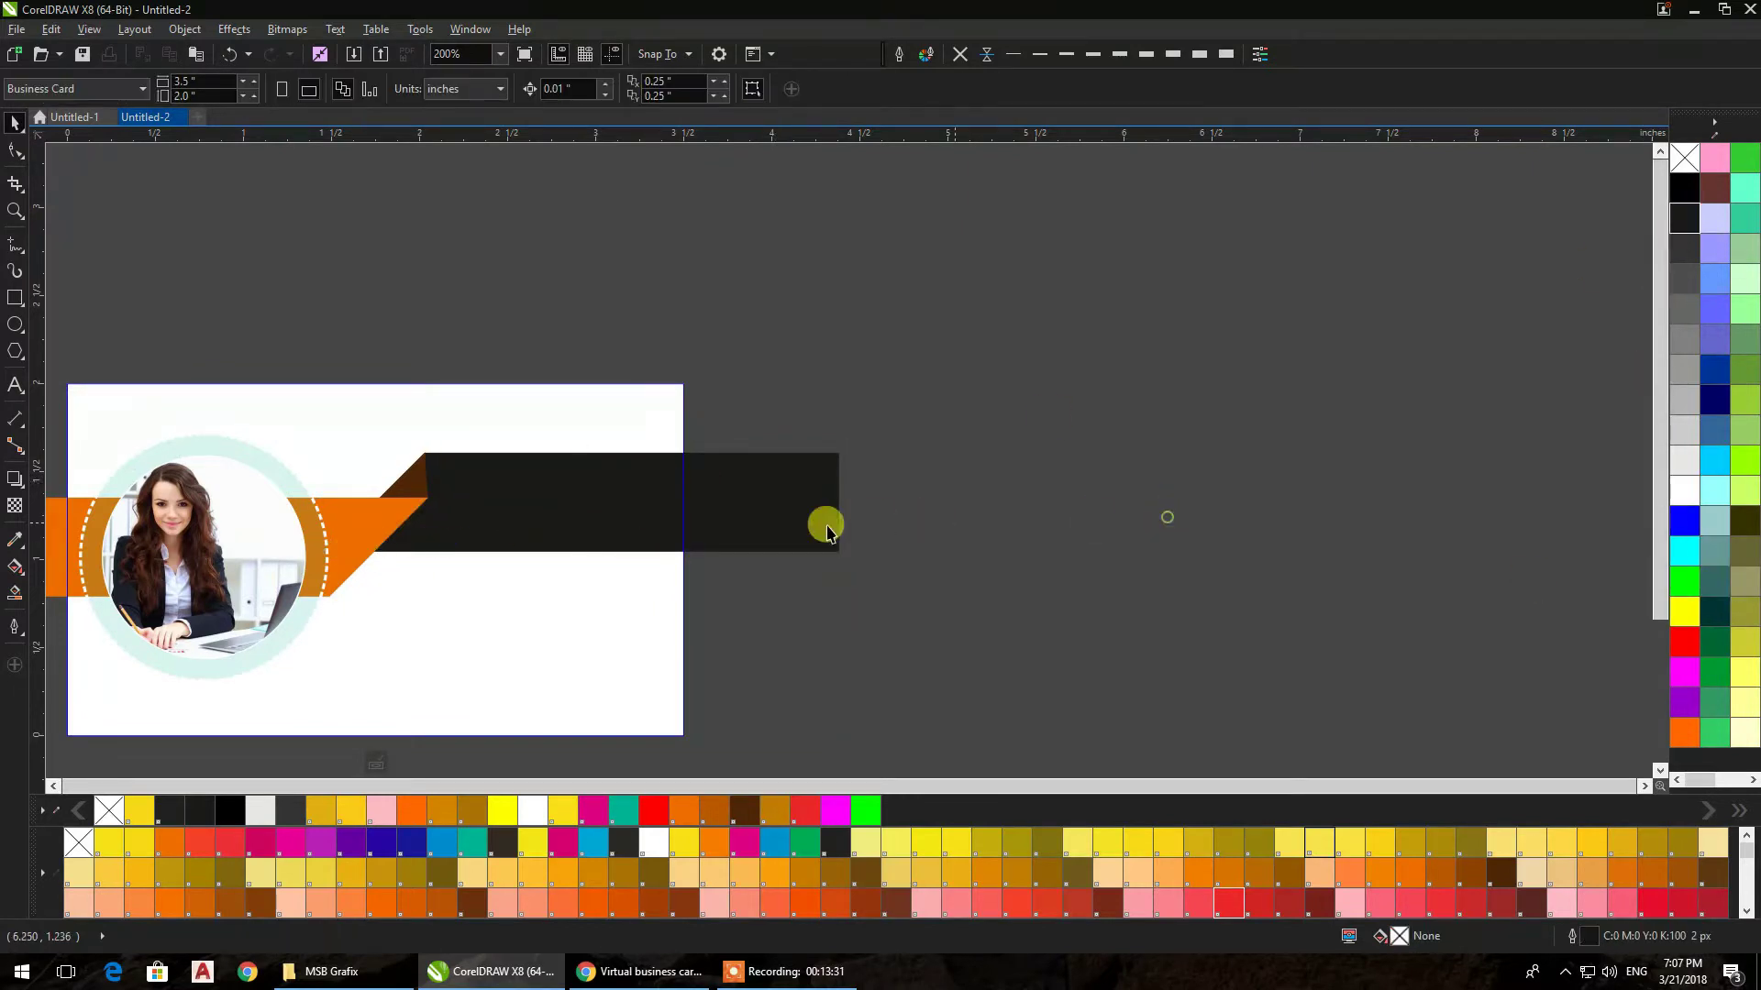
ctrl+click(391, 528)
click(1684, 218)
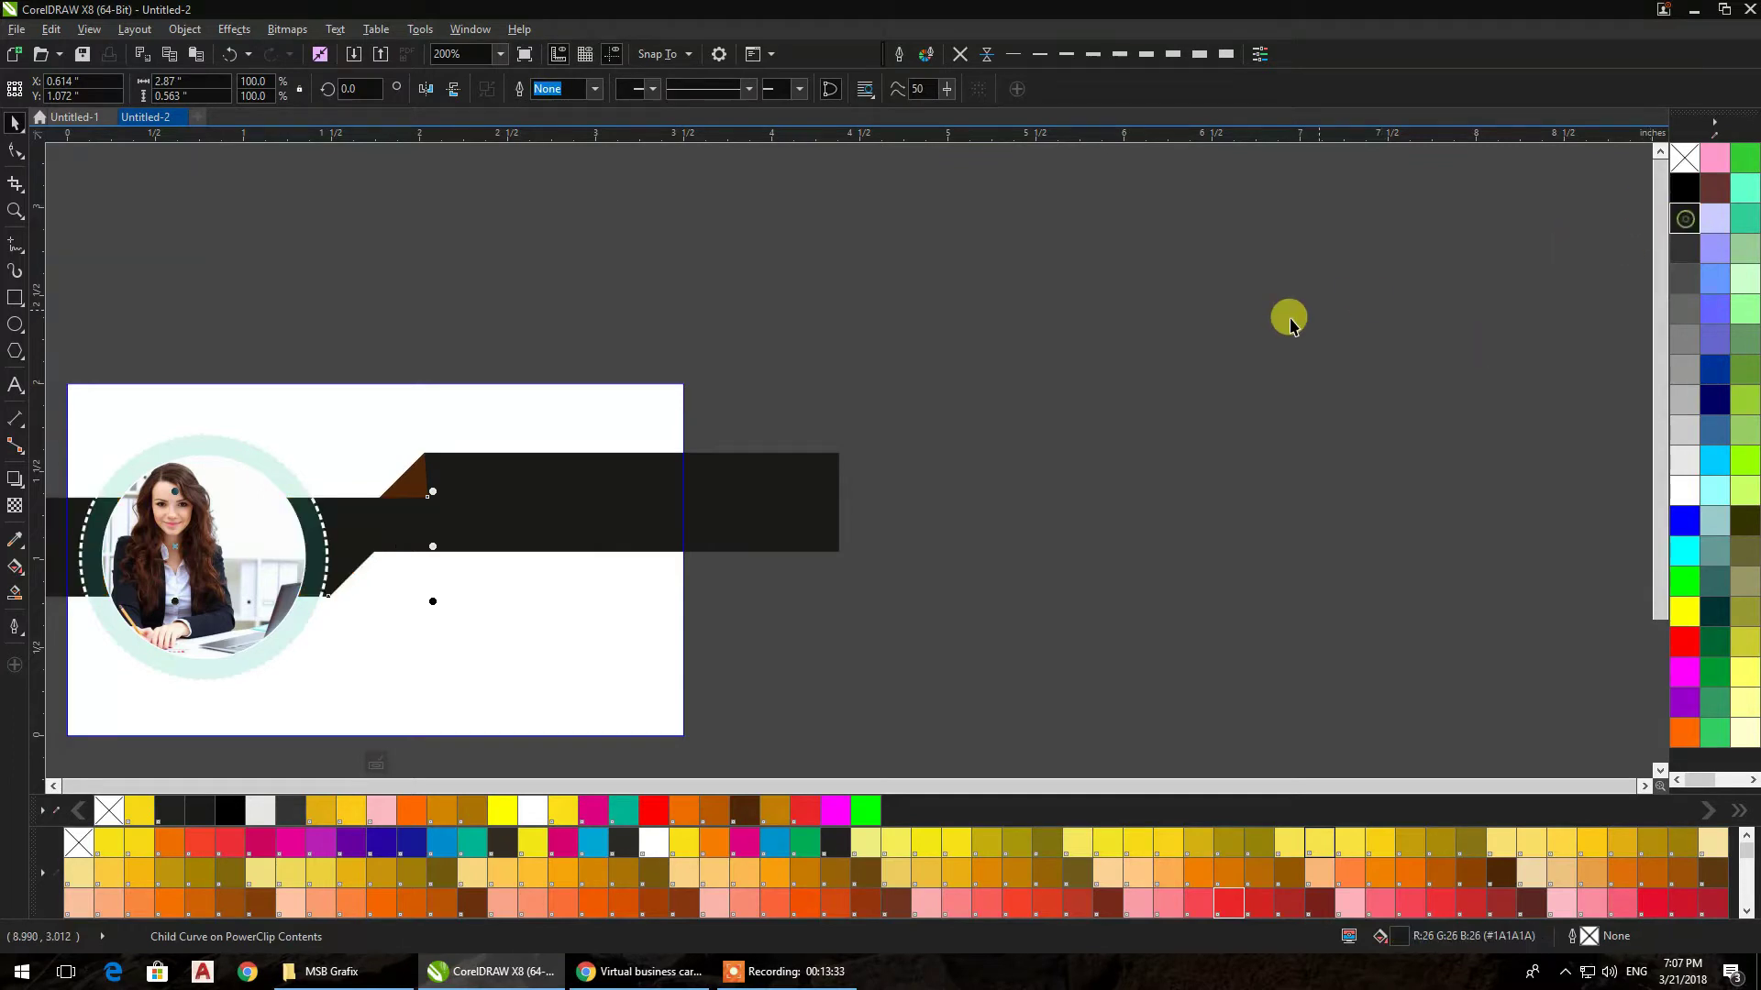
click(1290, 321)
Fill the card's background rectangle with dark grey #333333
click(649, 590)
click(1683, 273)
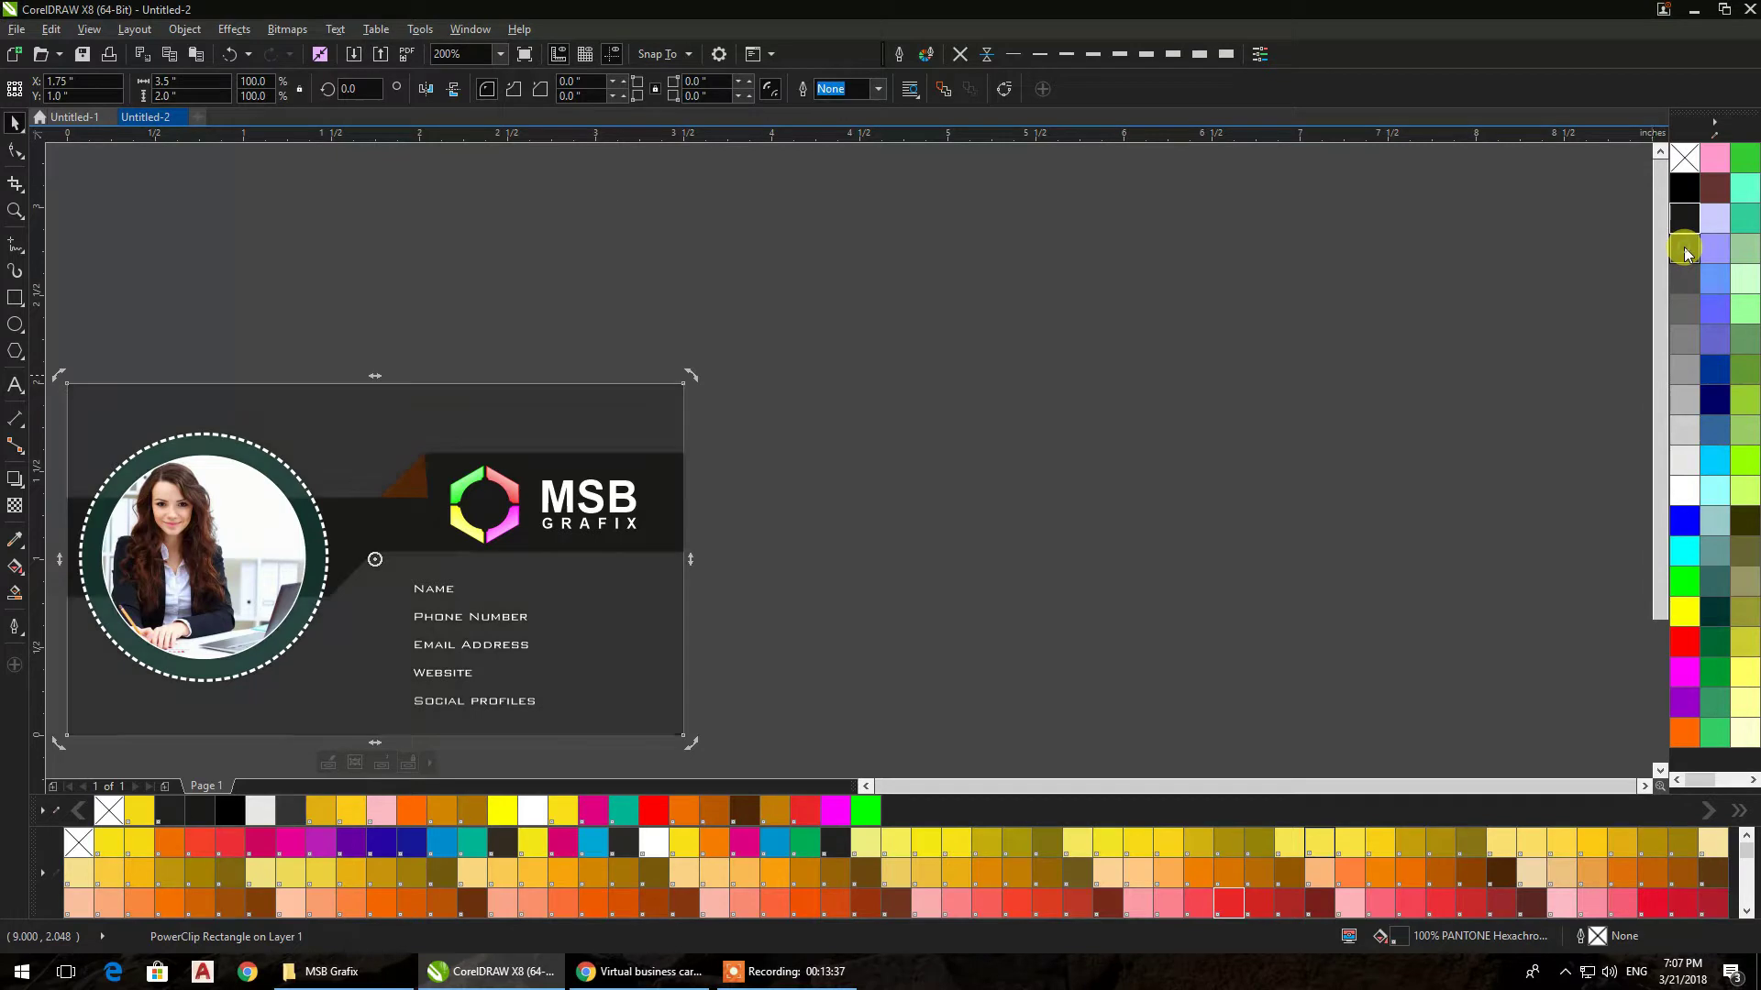
click(1175, 406)
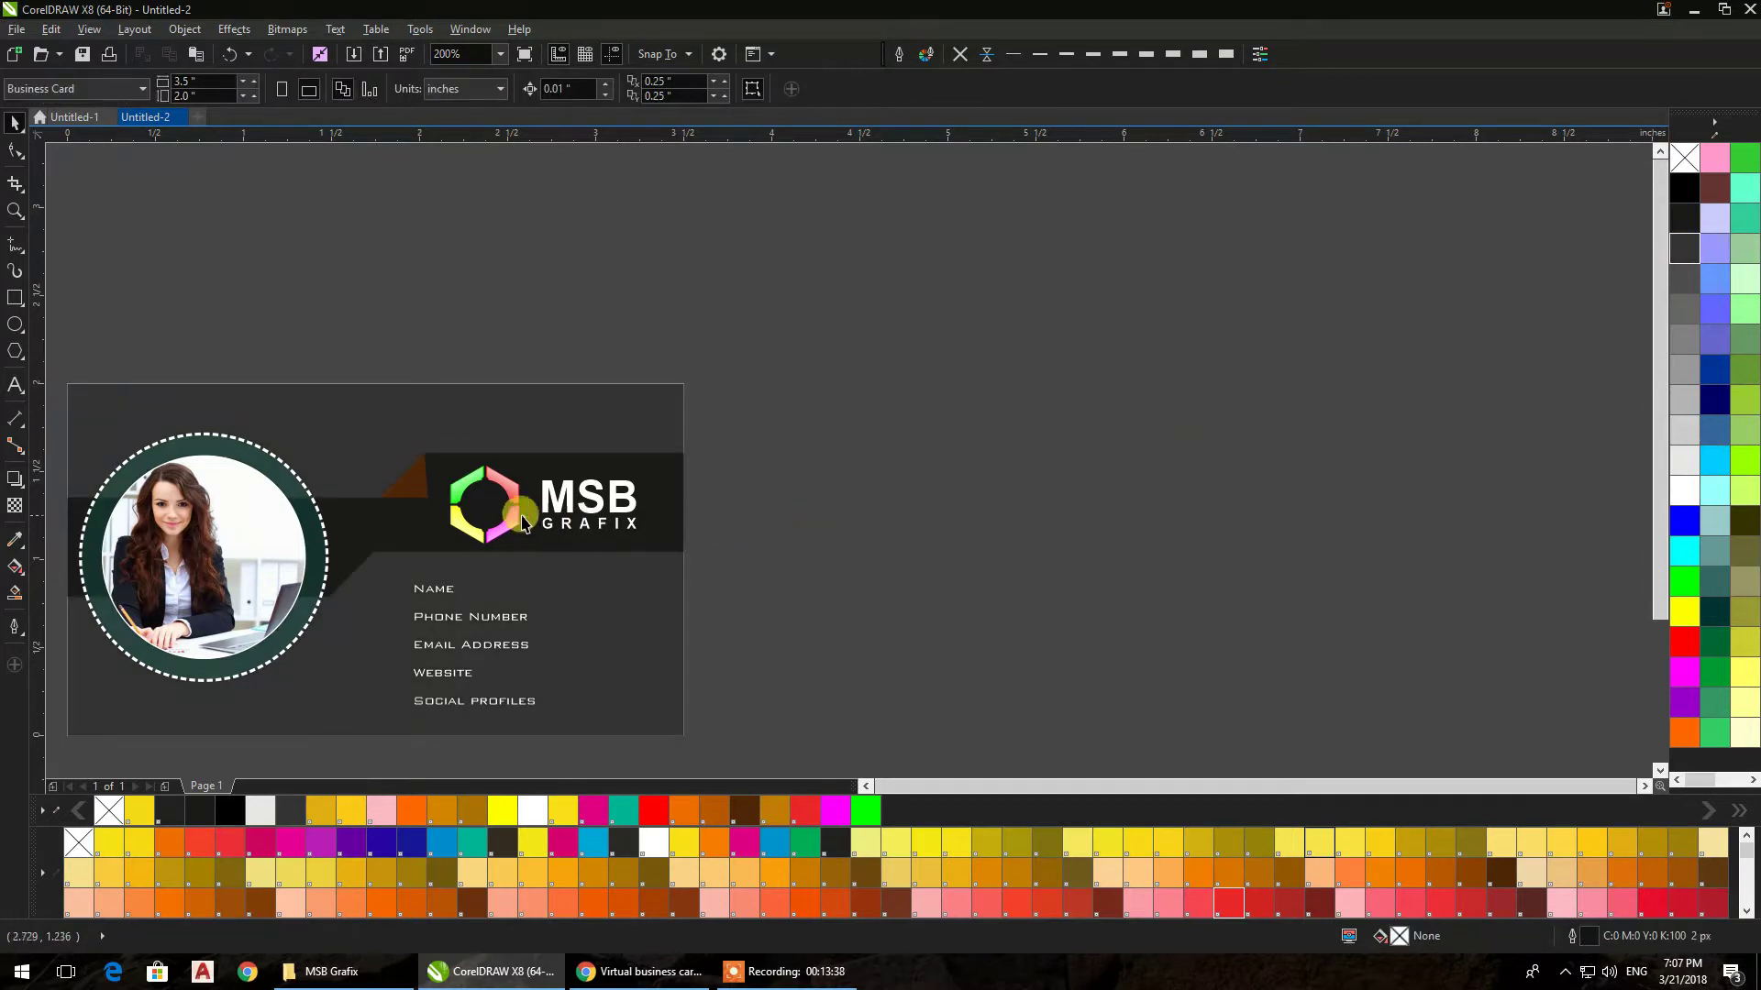
click(427, 540)
click(875, 483)
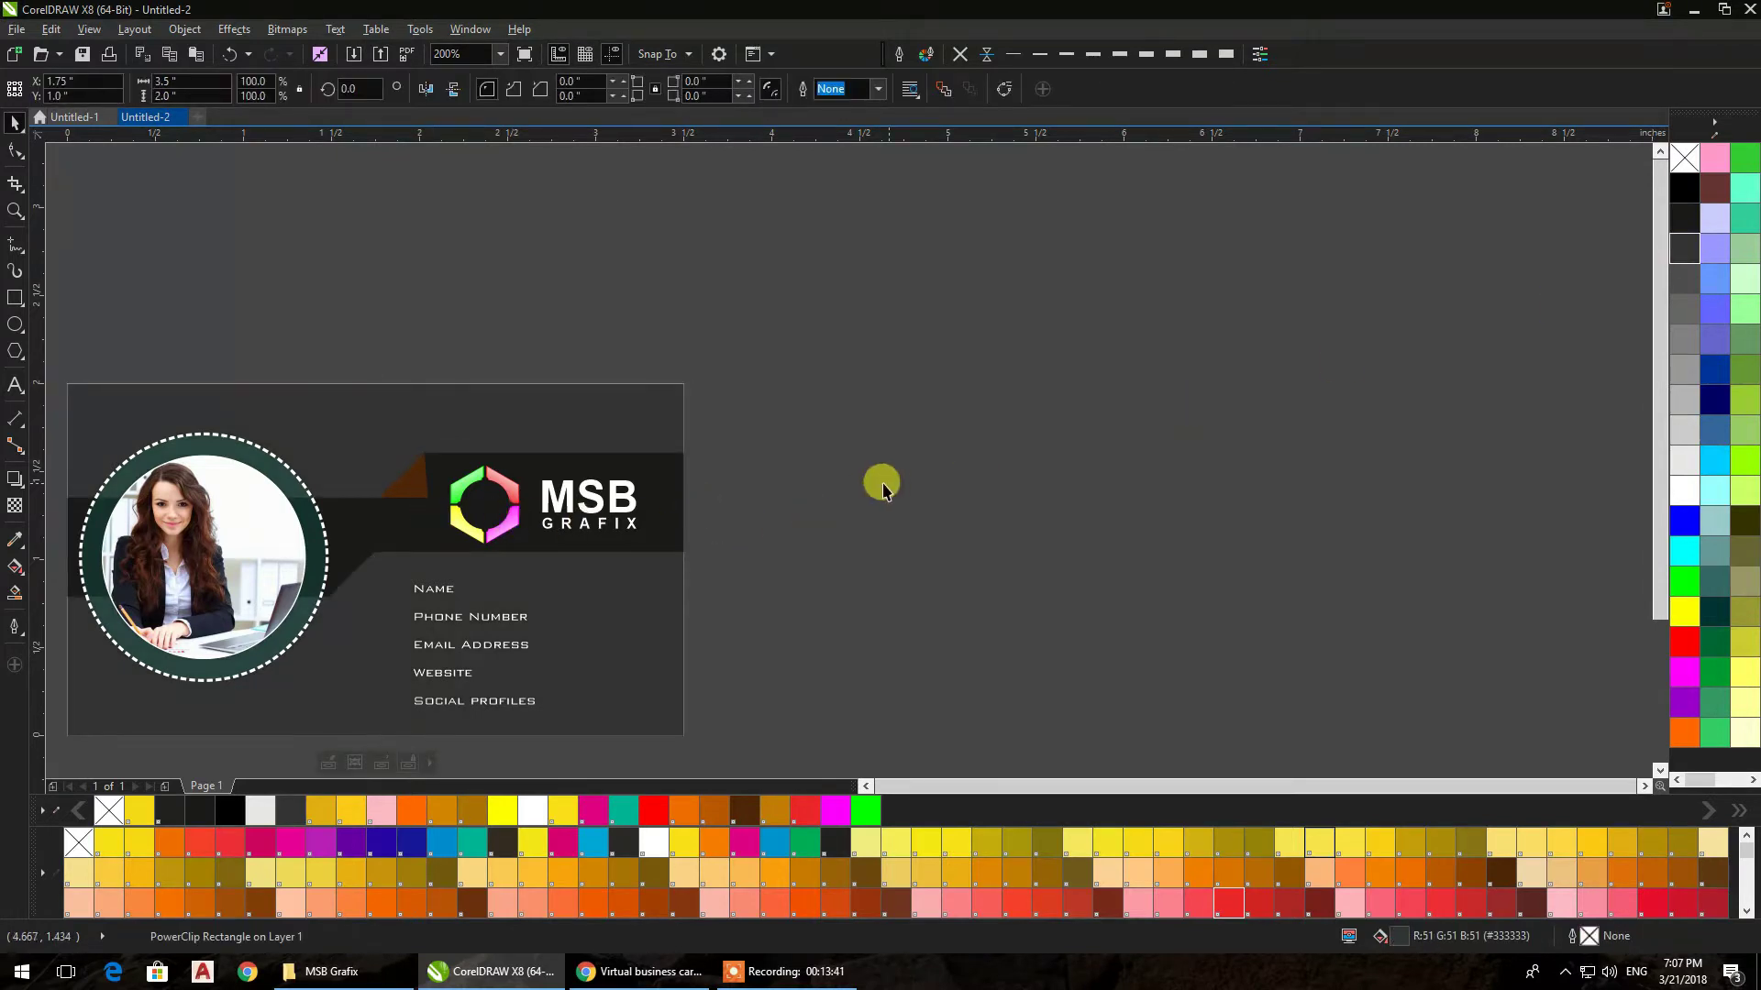
Shrink the hexagonal logo to about 0.344 by 0.391 inch, then group it with the company text and centre the group on the dark ribbon
scroll(462, 509, up, 3)
click(481, 477)
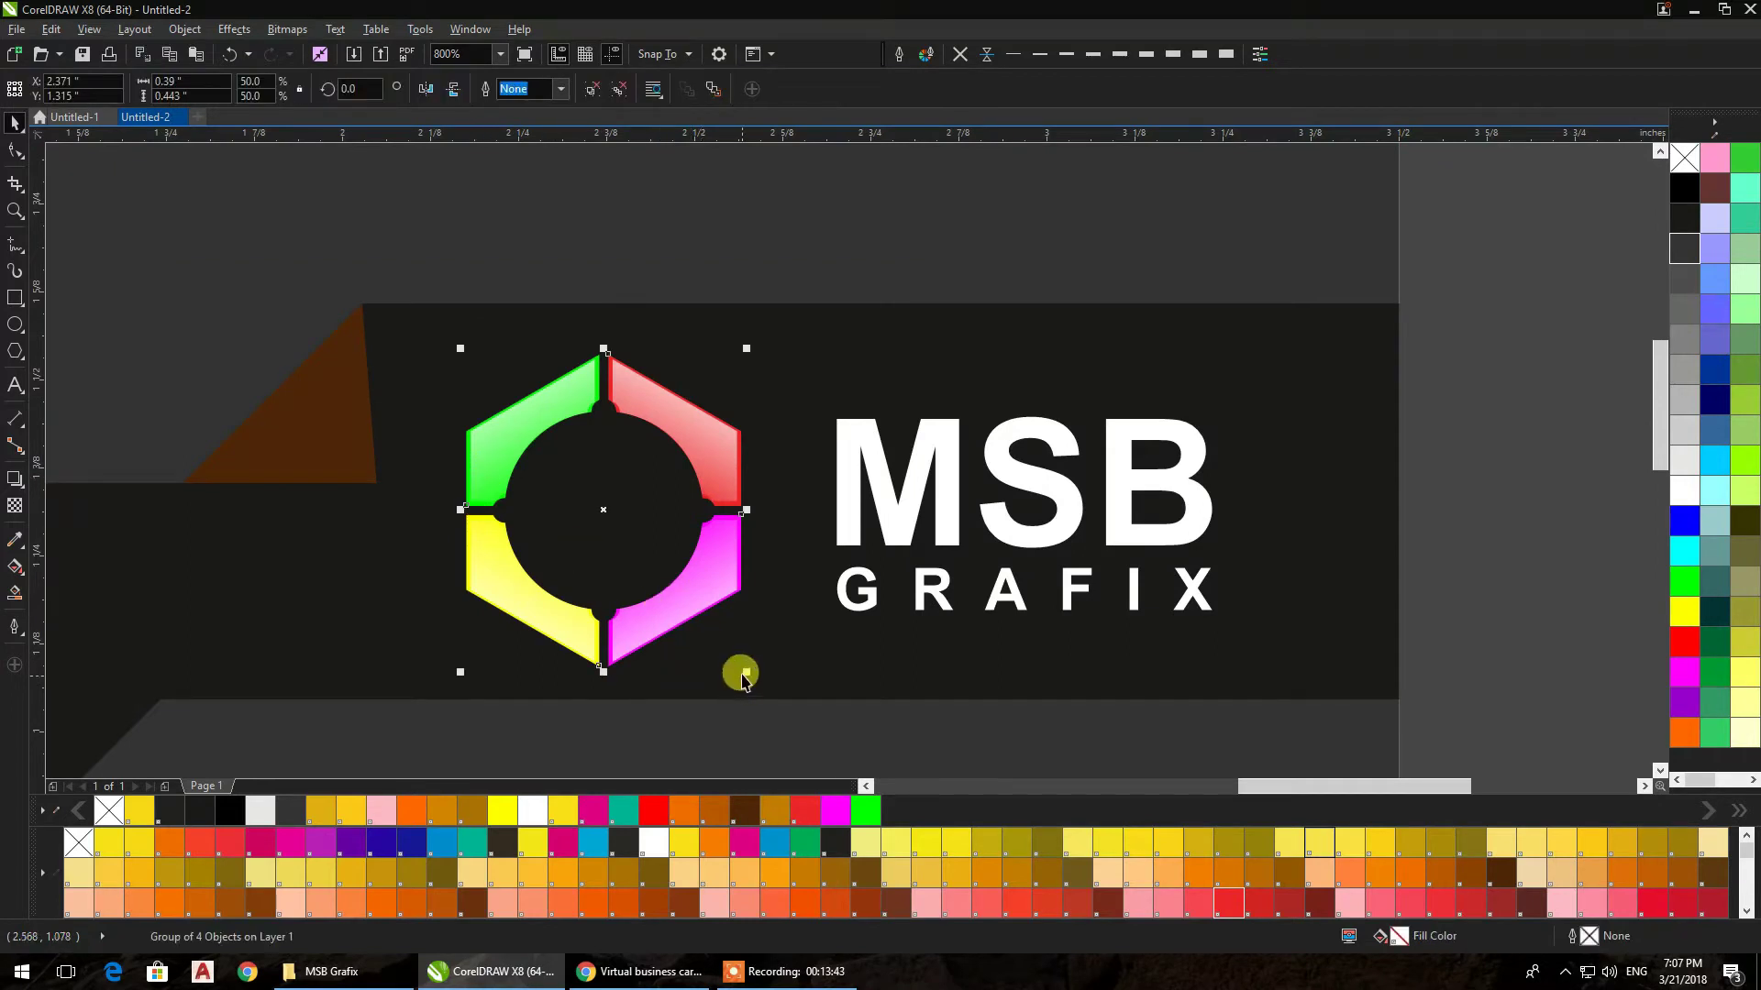
drag(741, 670, 724, 653)
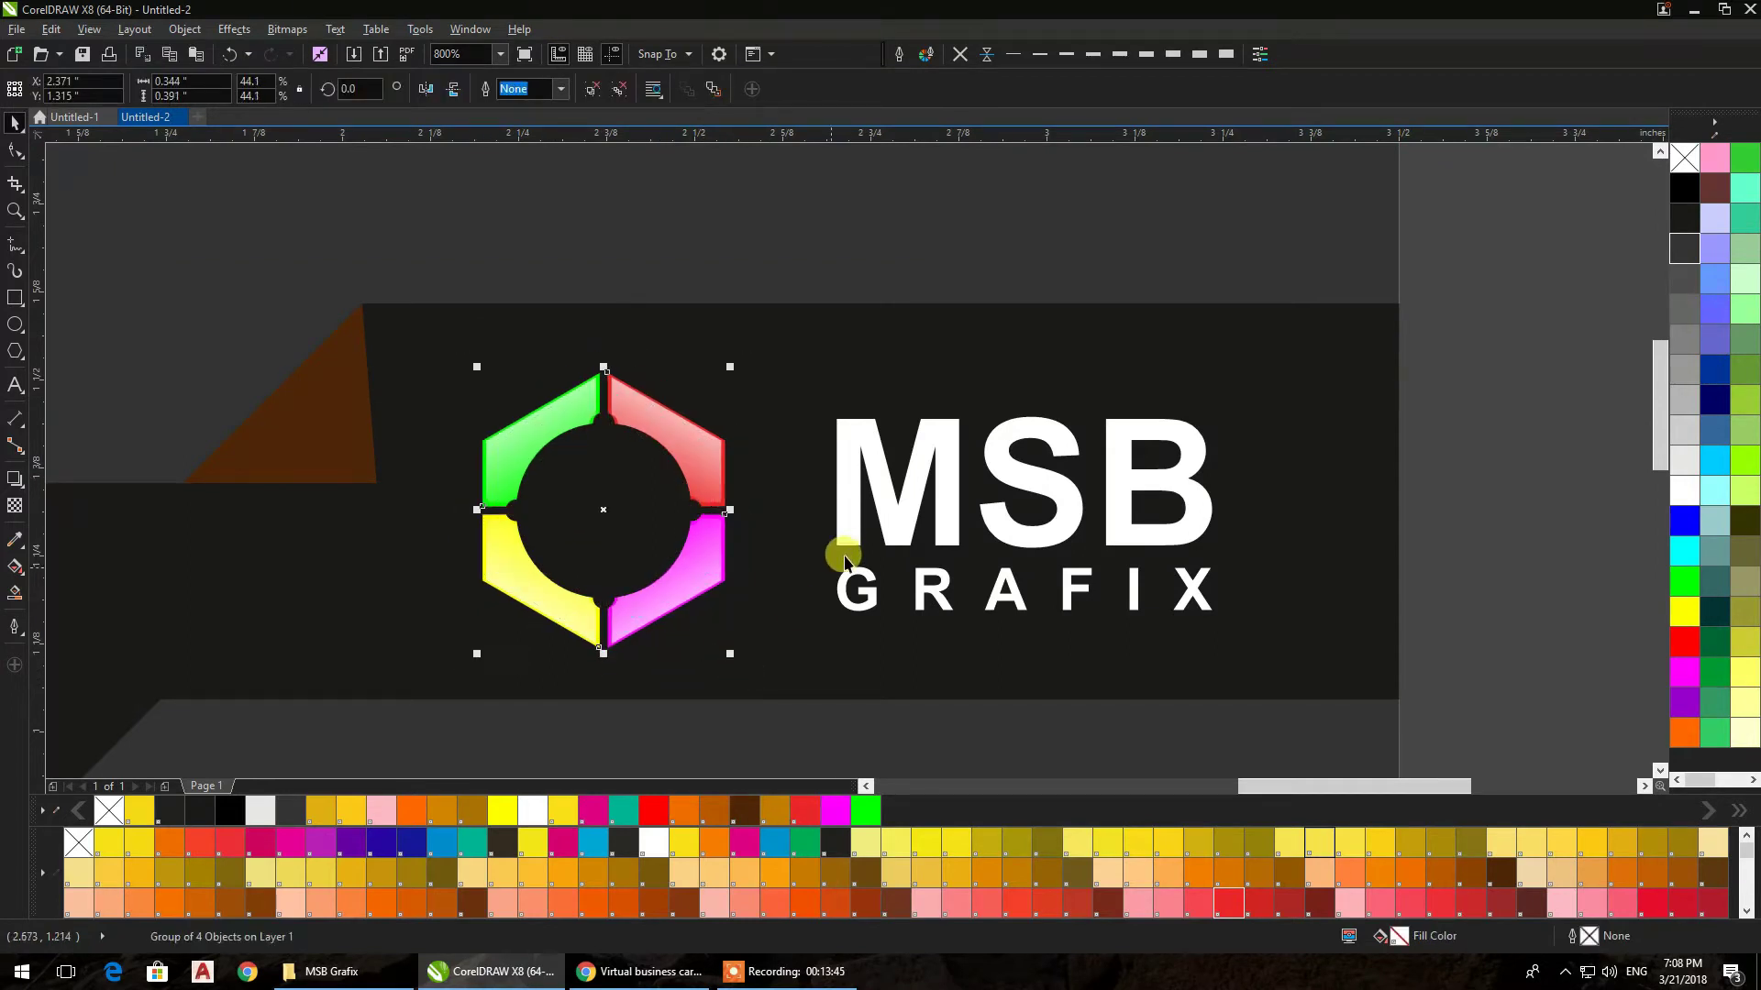
shift+click(846, 536)
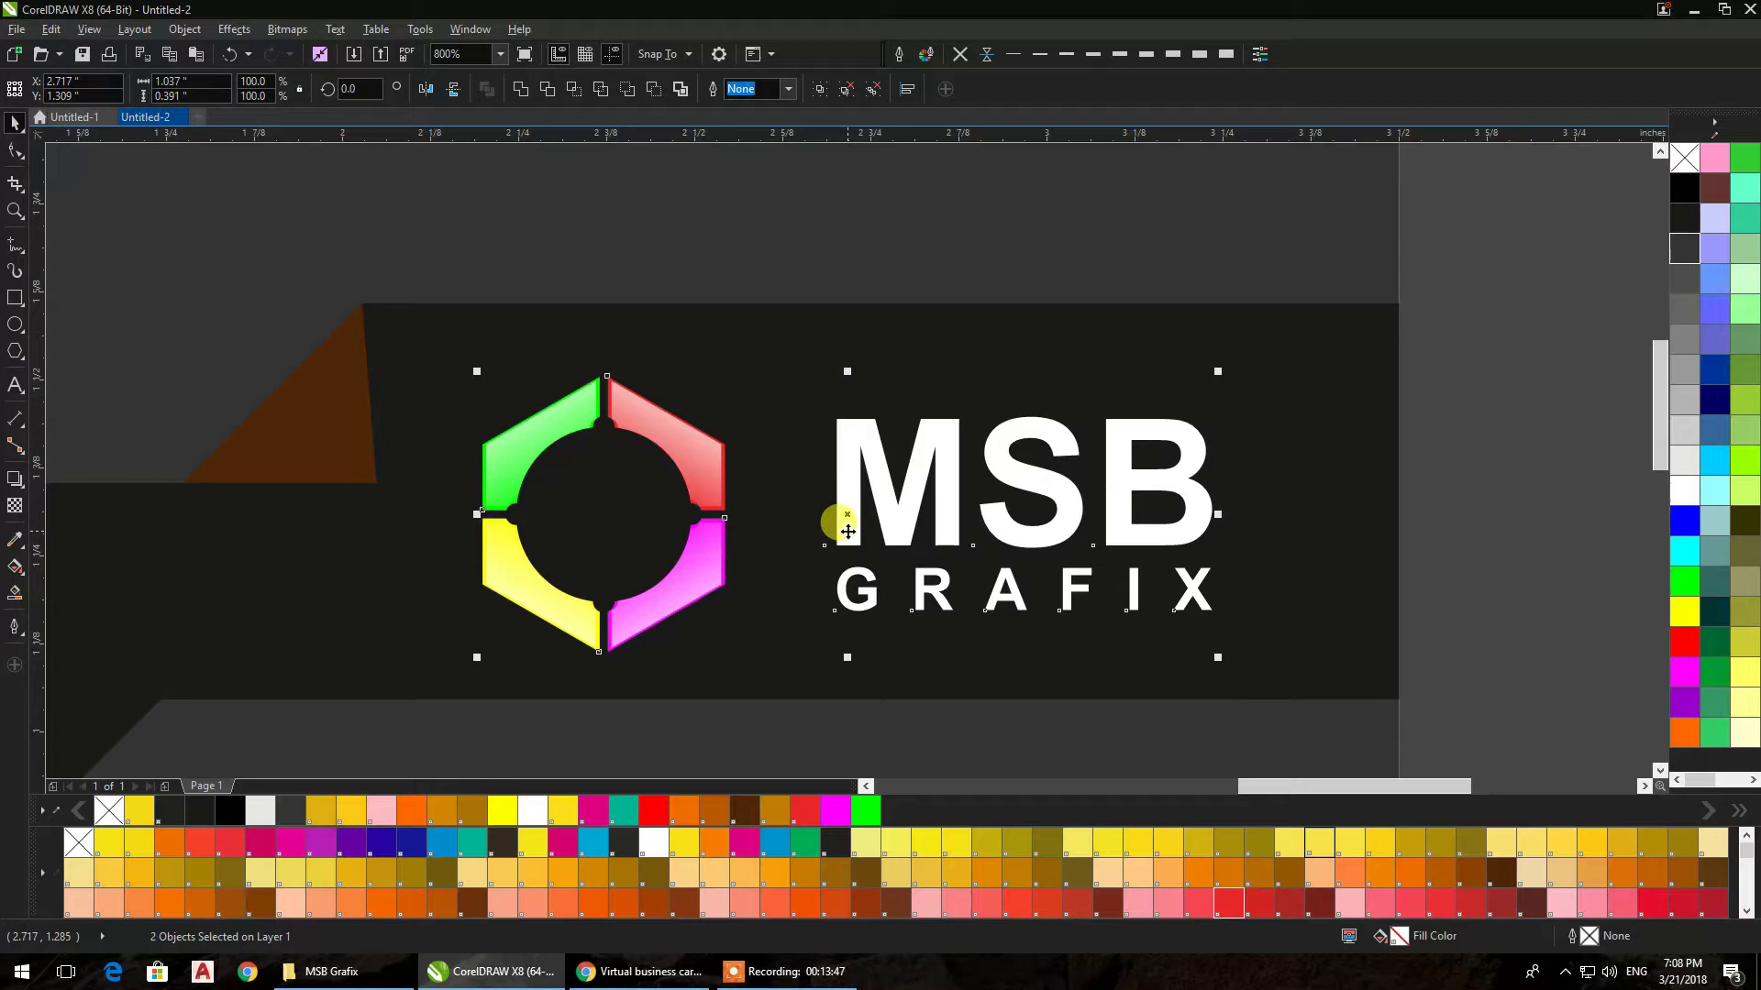
key(ctrl+g)
drag(1130, 441, 1163, 426)
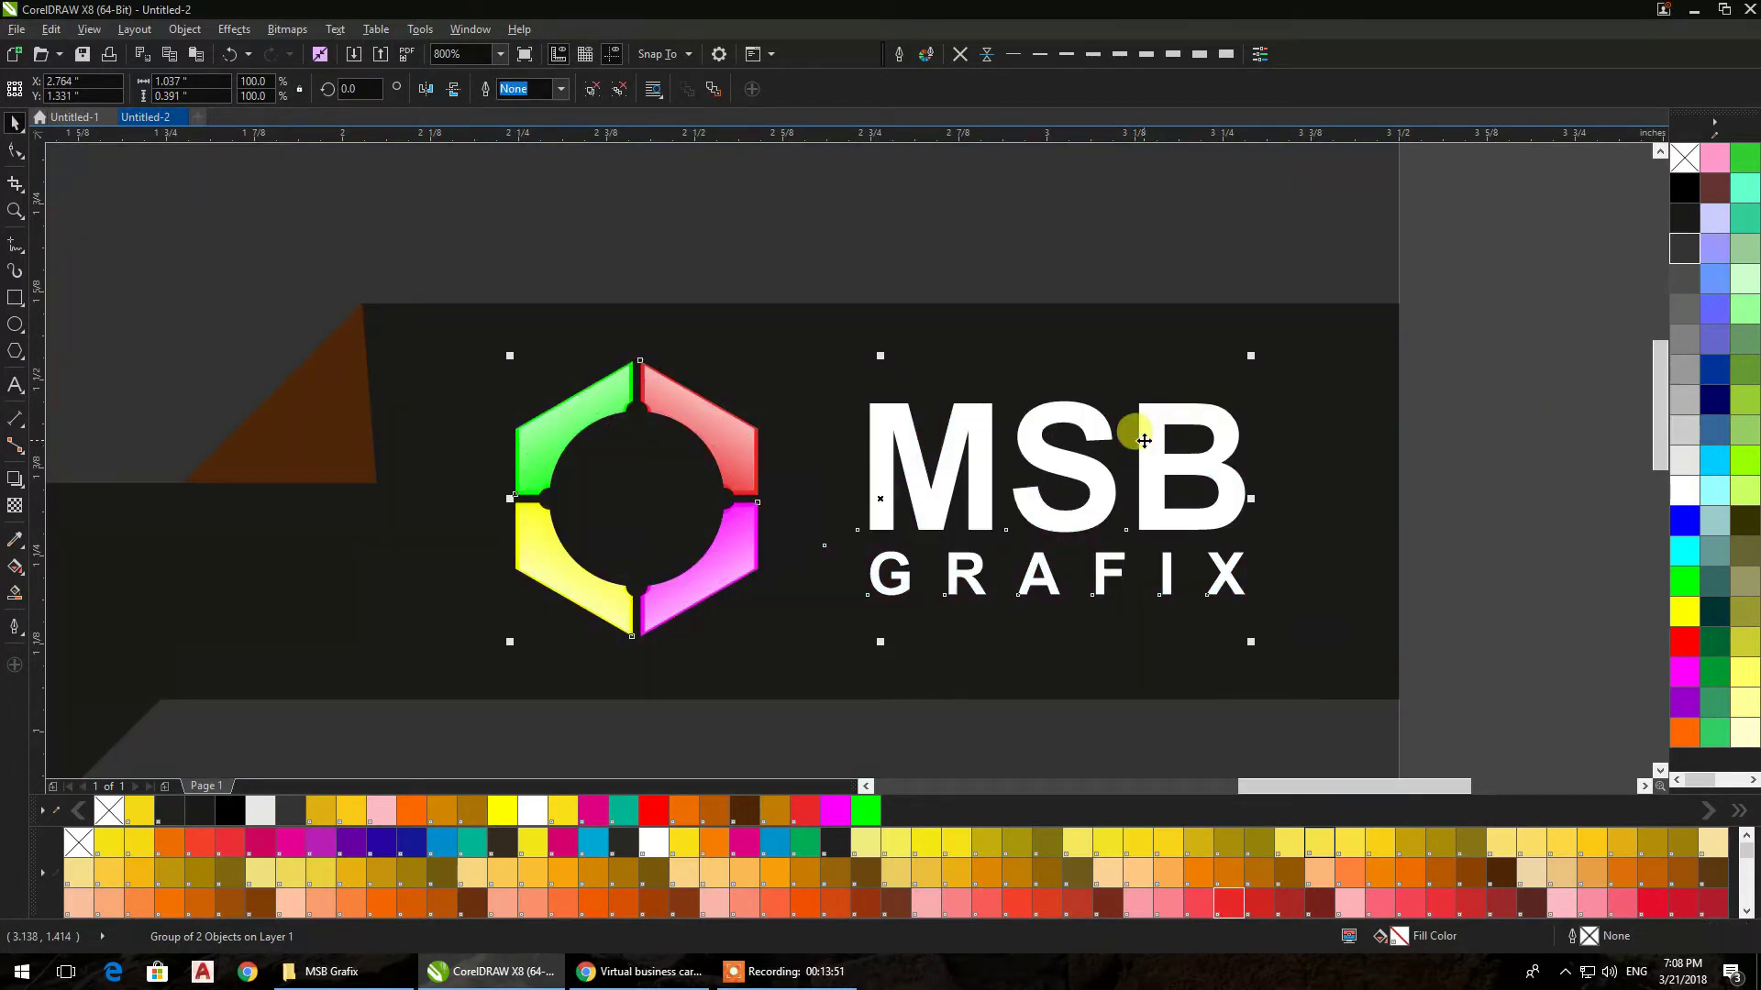
click(1436, 452)
scroll(1394, 438, down, 2)
scroll(1394, 439, down, 2)
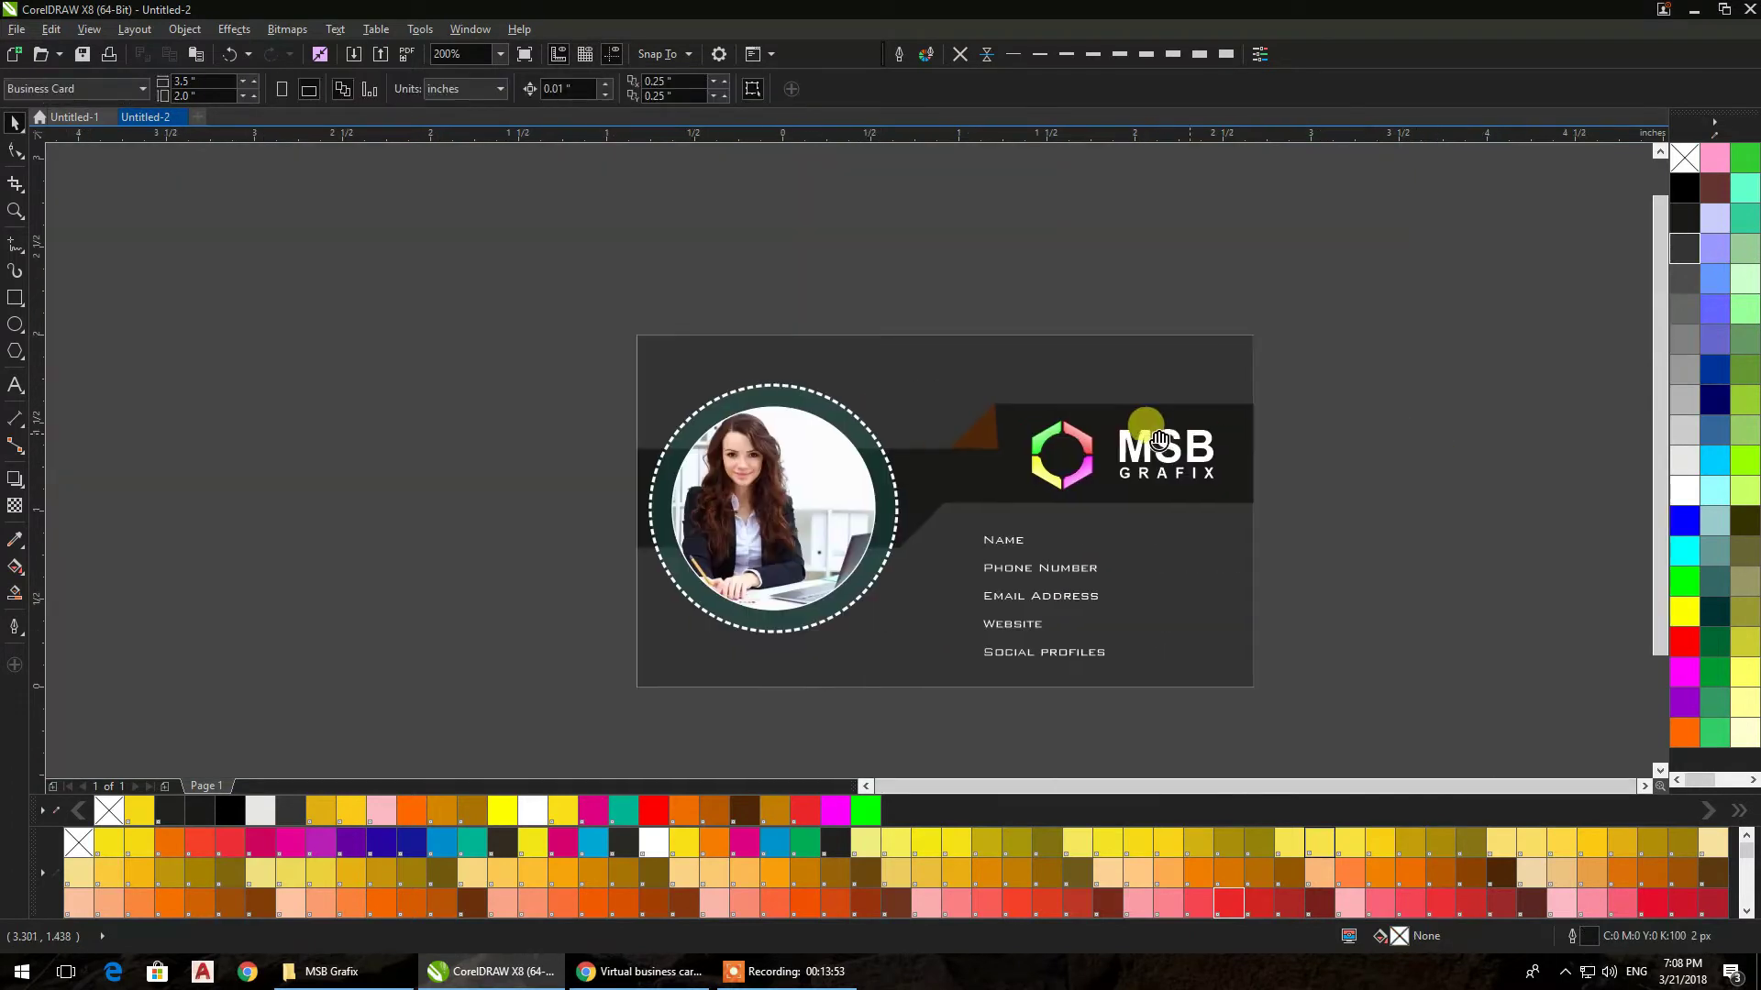
scroll(1139, 425, up, 1)
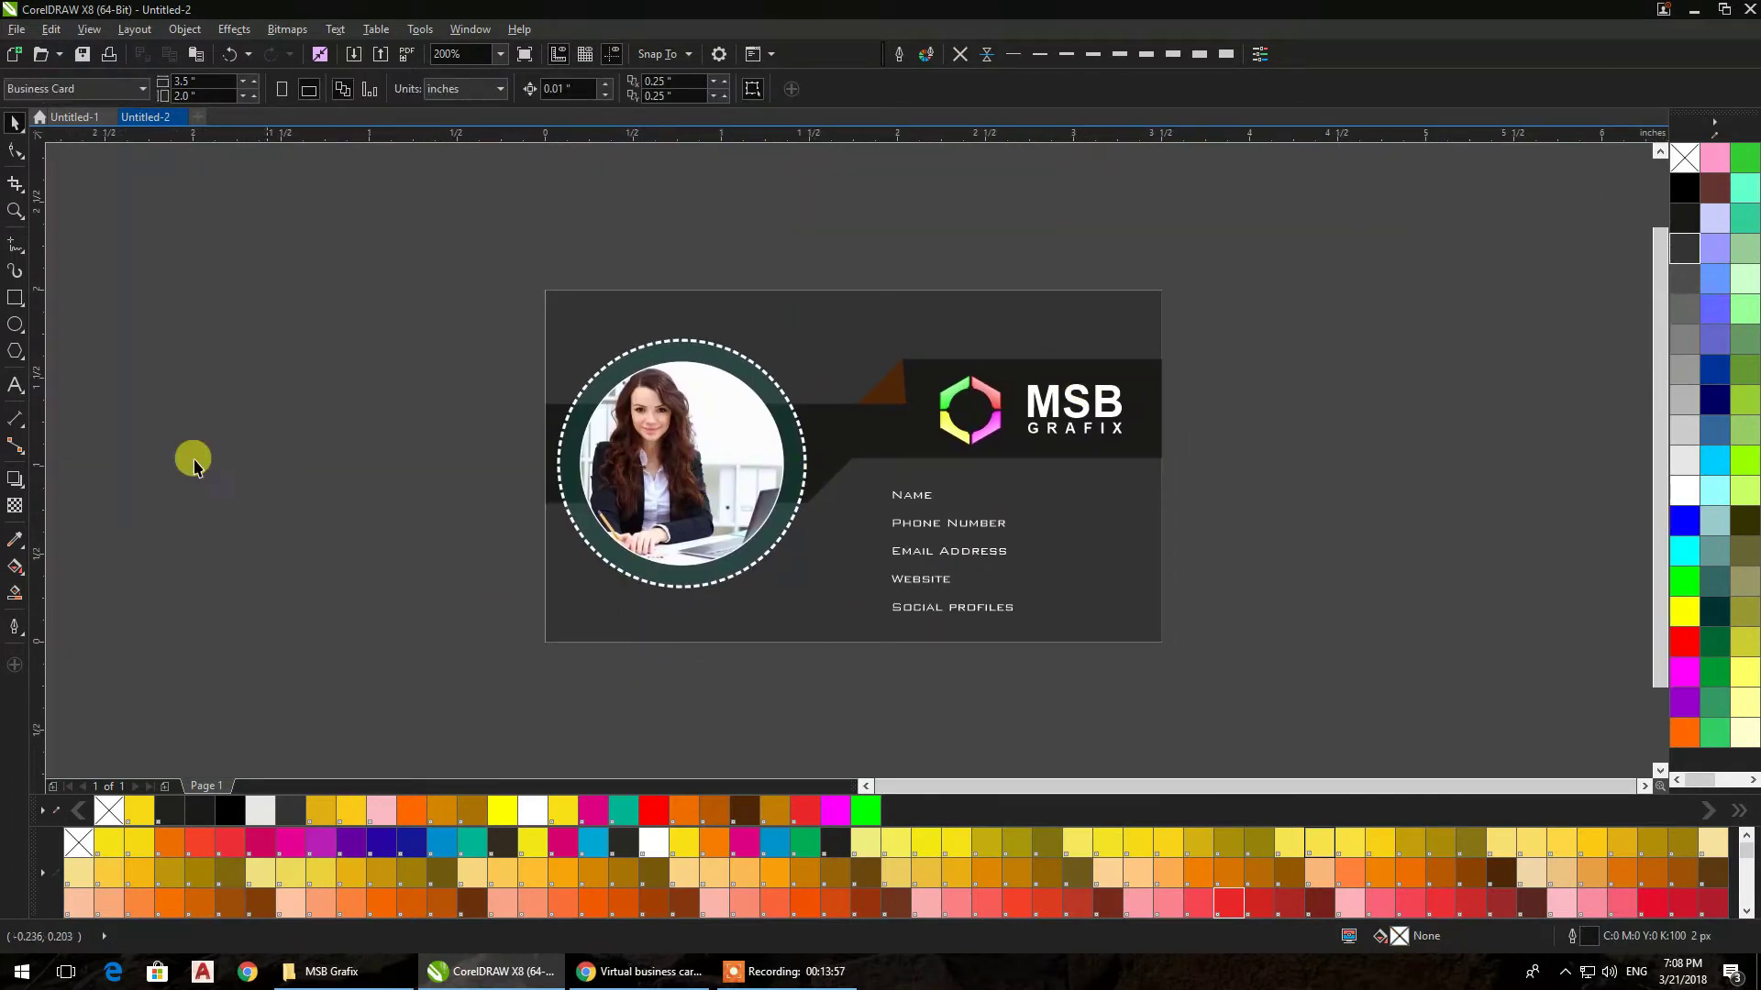
Draw a thin vertical rectangle about 0.063 by 2.641 inches across the card near its left edge
click(14, 298)
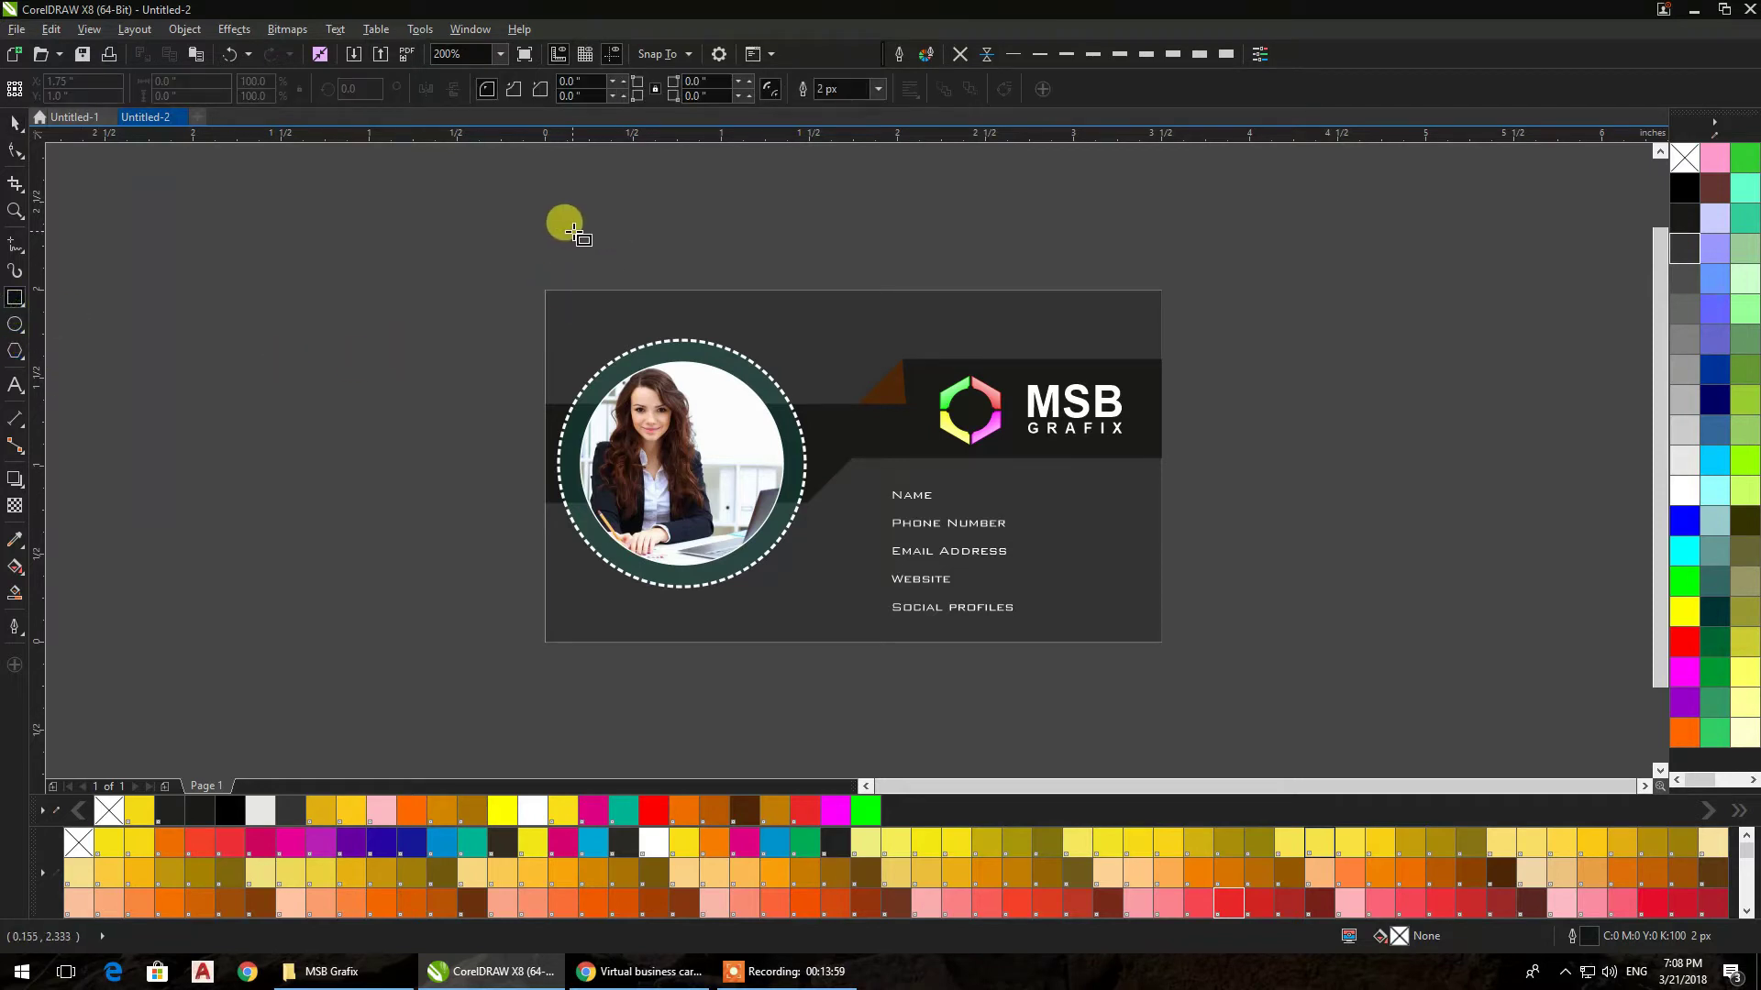
mouse_move(602, 232)
mouse_down()
mouse_move(570, 660)
mouse_move(592, 707)
mouse_up()
click(15, 123)
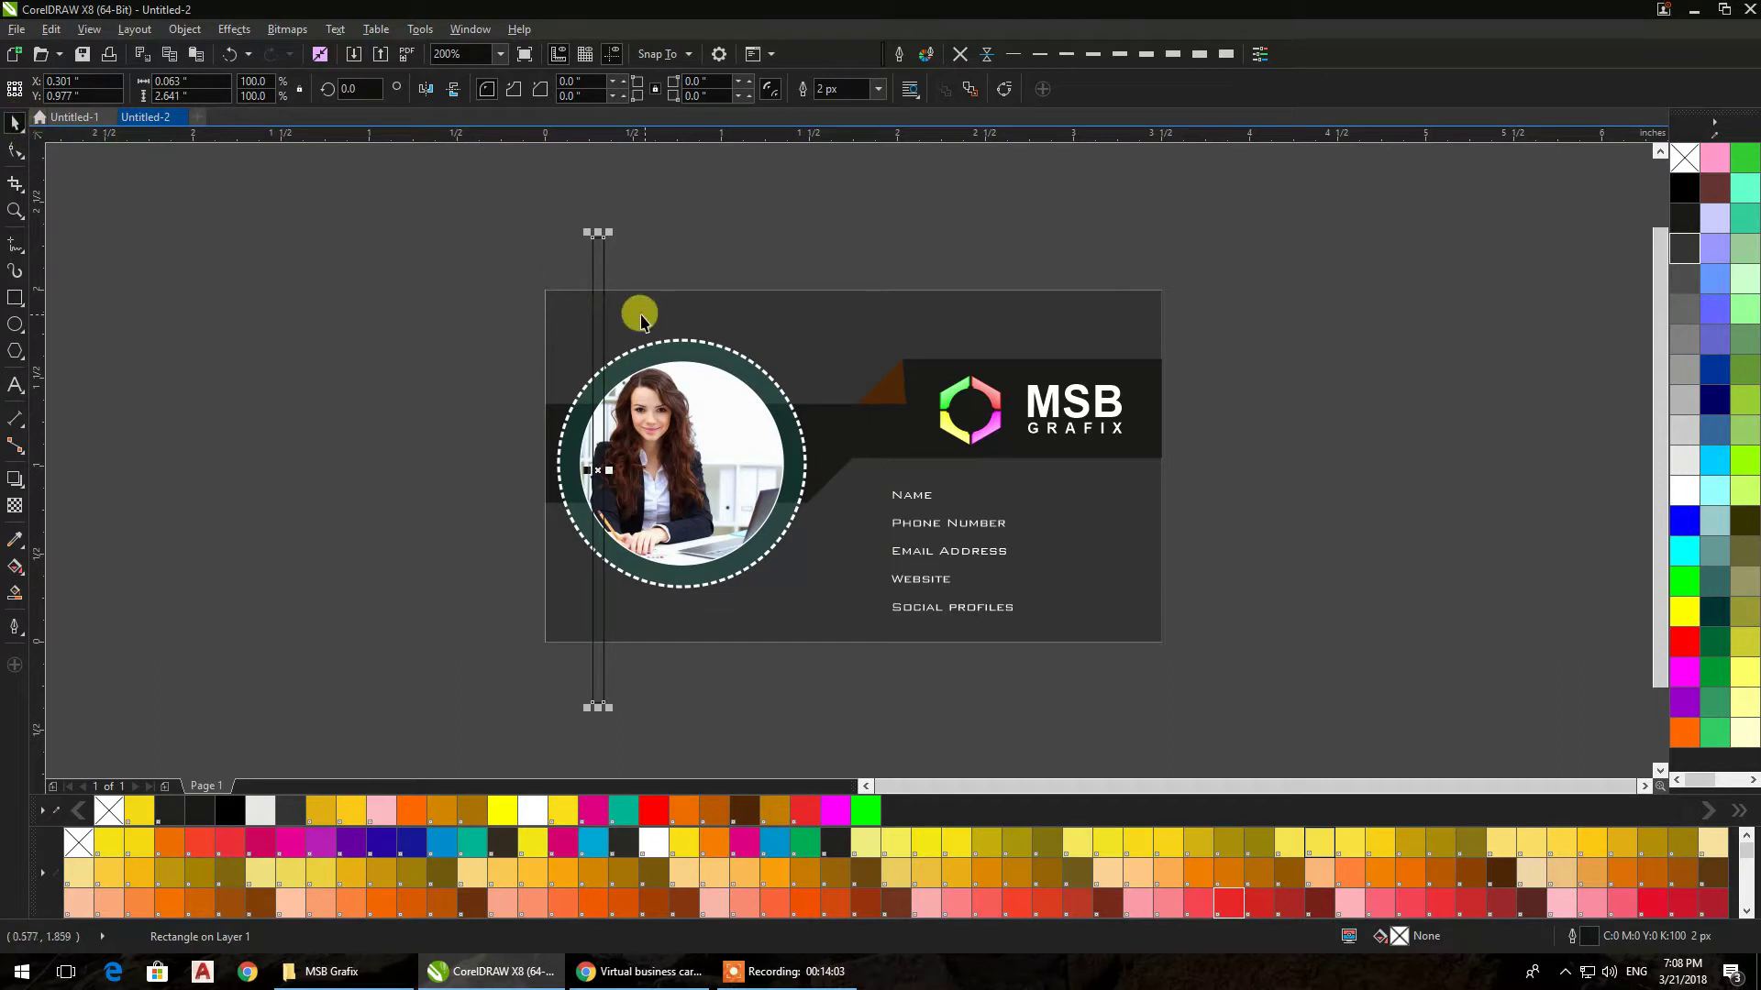
Add a horizontal copy of the thin bar rotated to 270 degrees above the portrait and stretch it to about 4.346 inches, past both card edges
drag(600, 275, 1115, 410)
click(874, 399)
drag(906, 411, 721, 327)
key(ctrl+z)
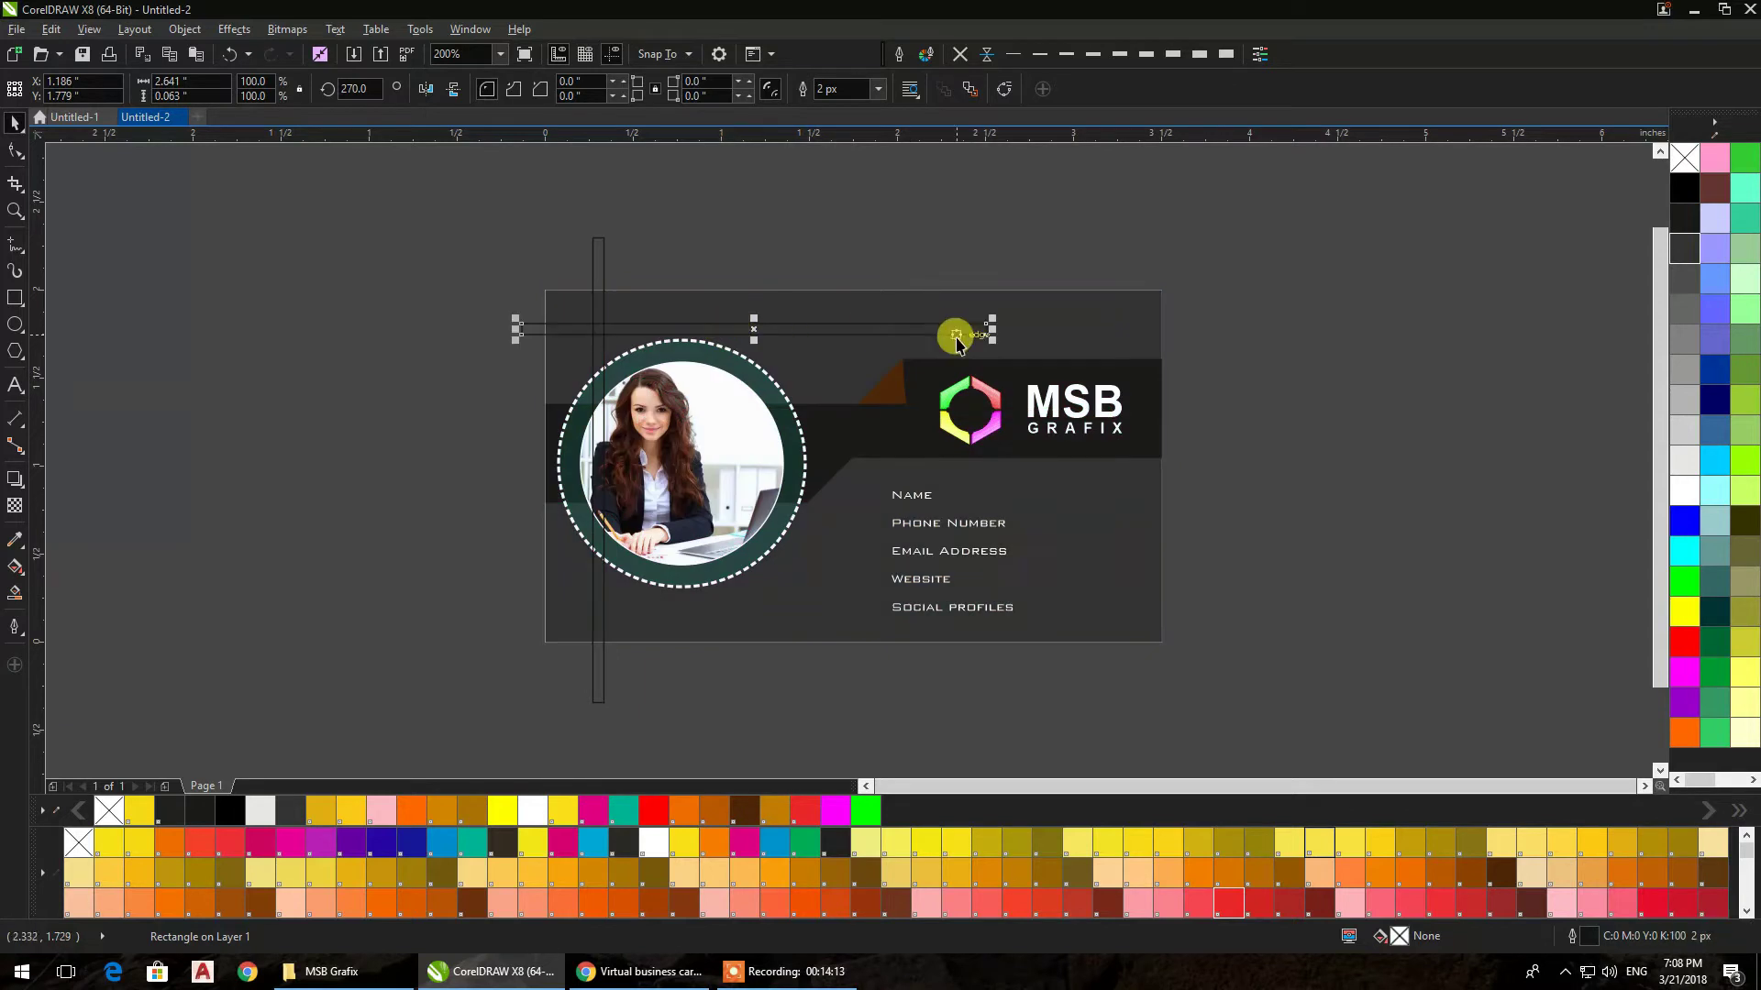
drag(988, 328, 1288, 324)
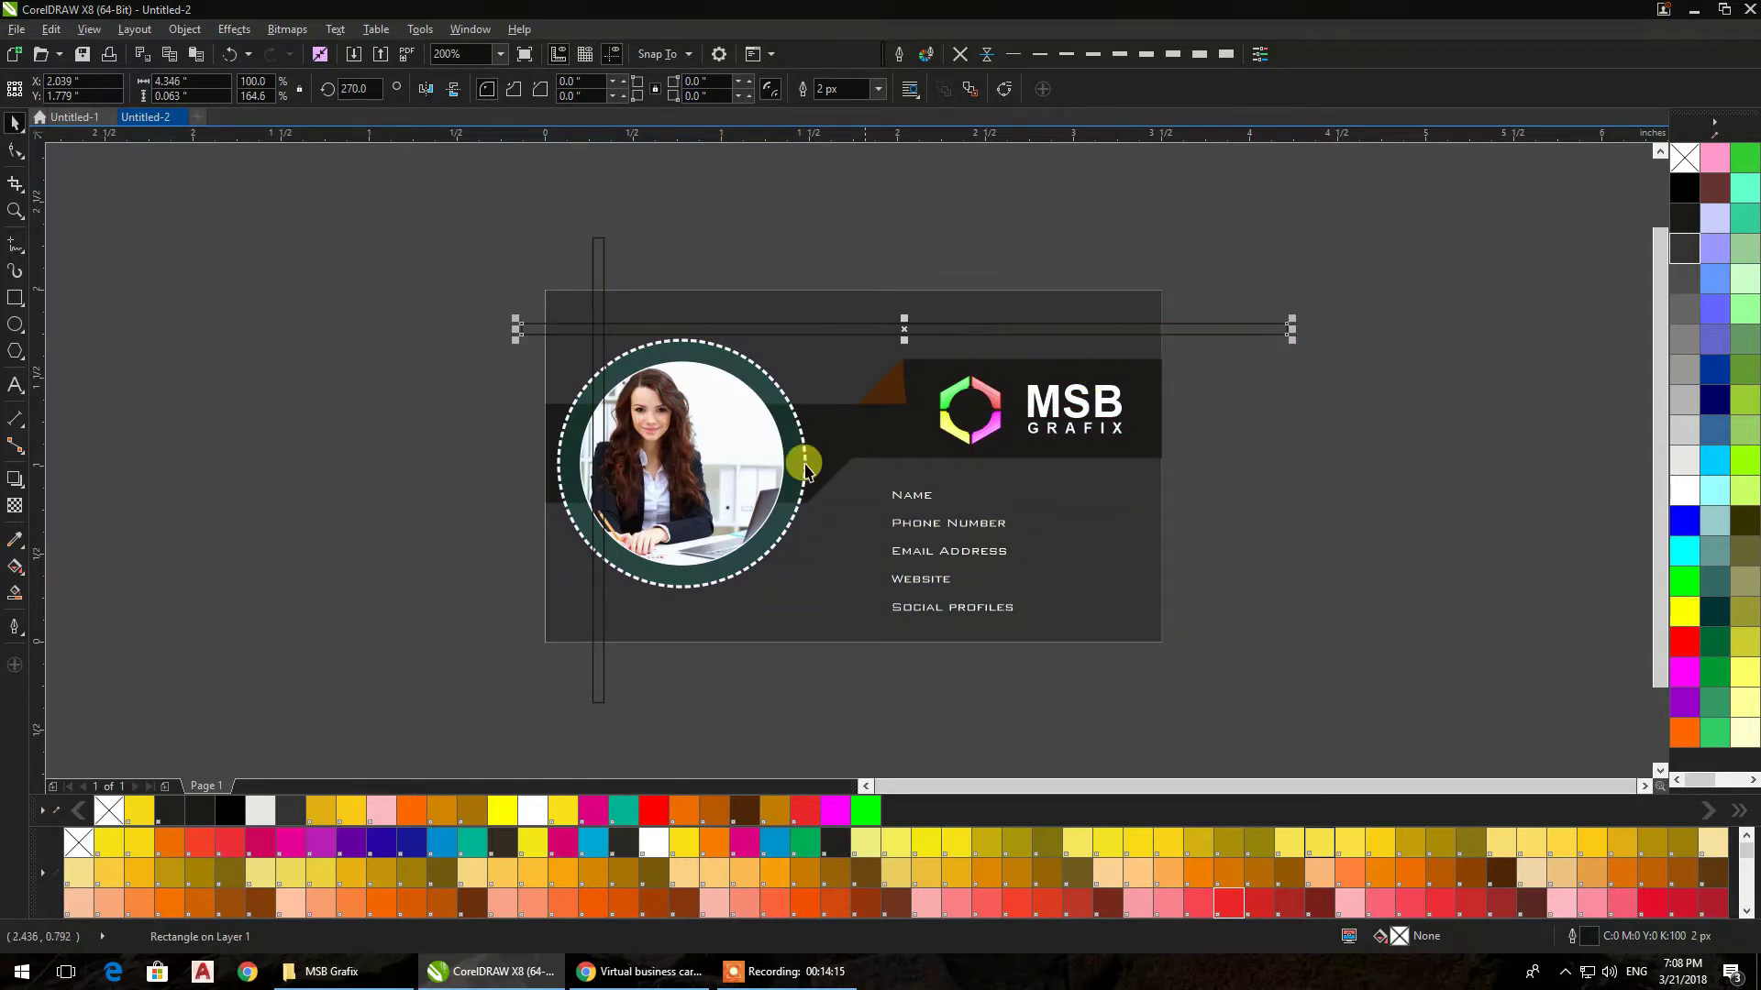
Fill both thin bars with magenta #FF00FF and remove their outlines
shift+click(598, 266)
click(1684, 673)
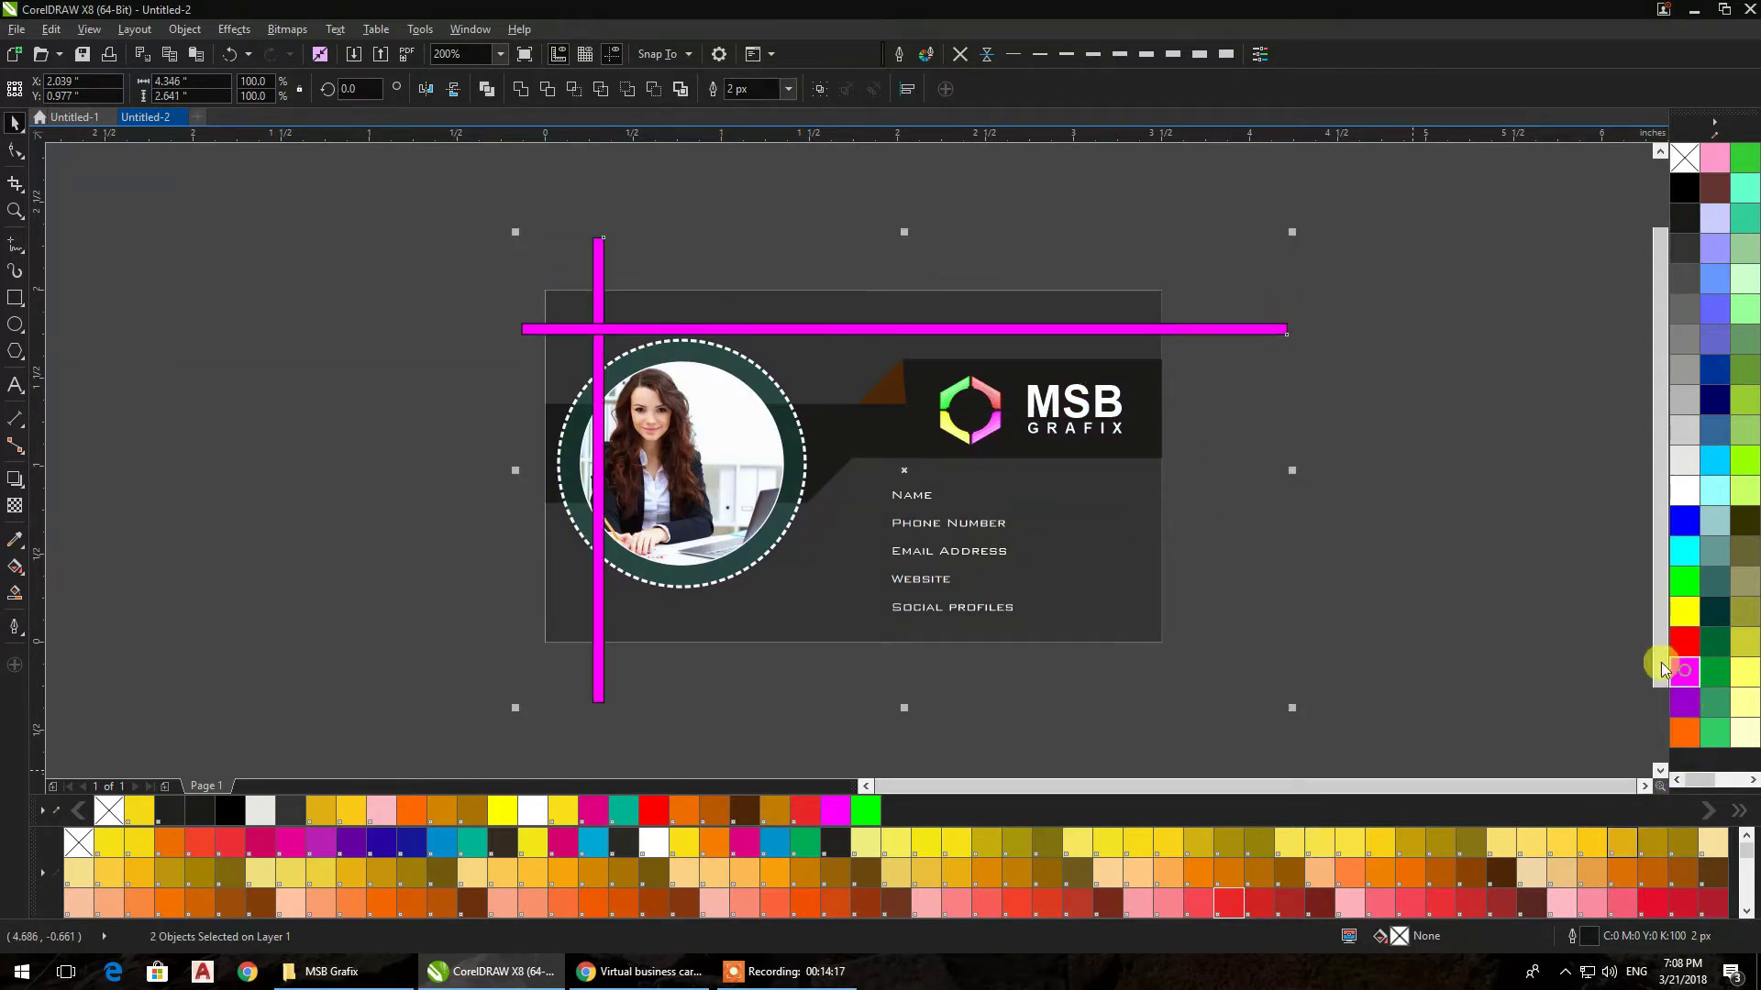
click(966, 54)
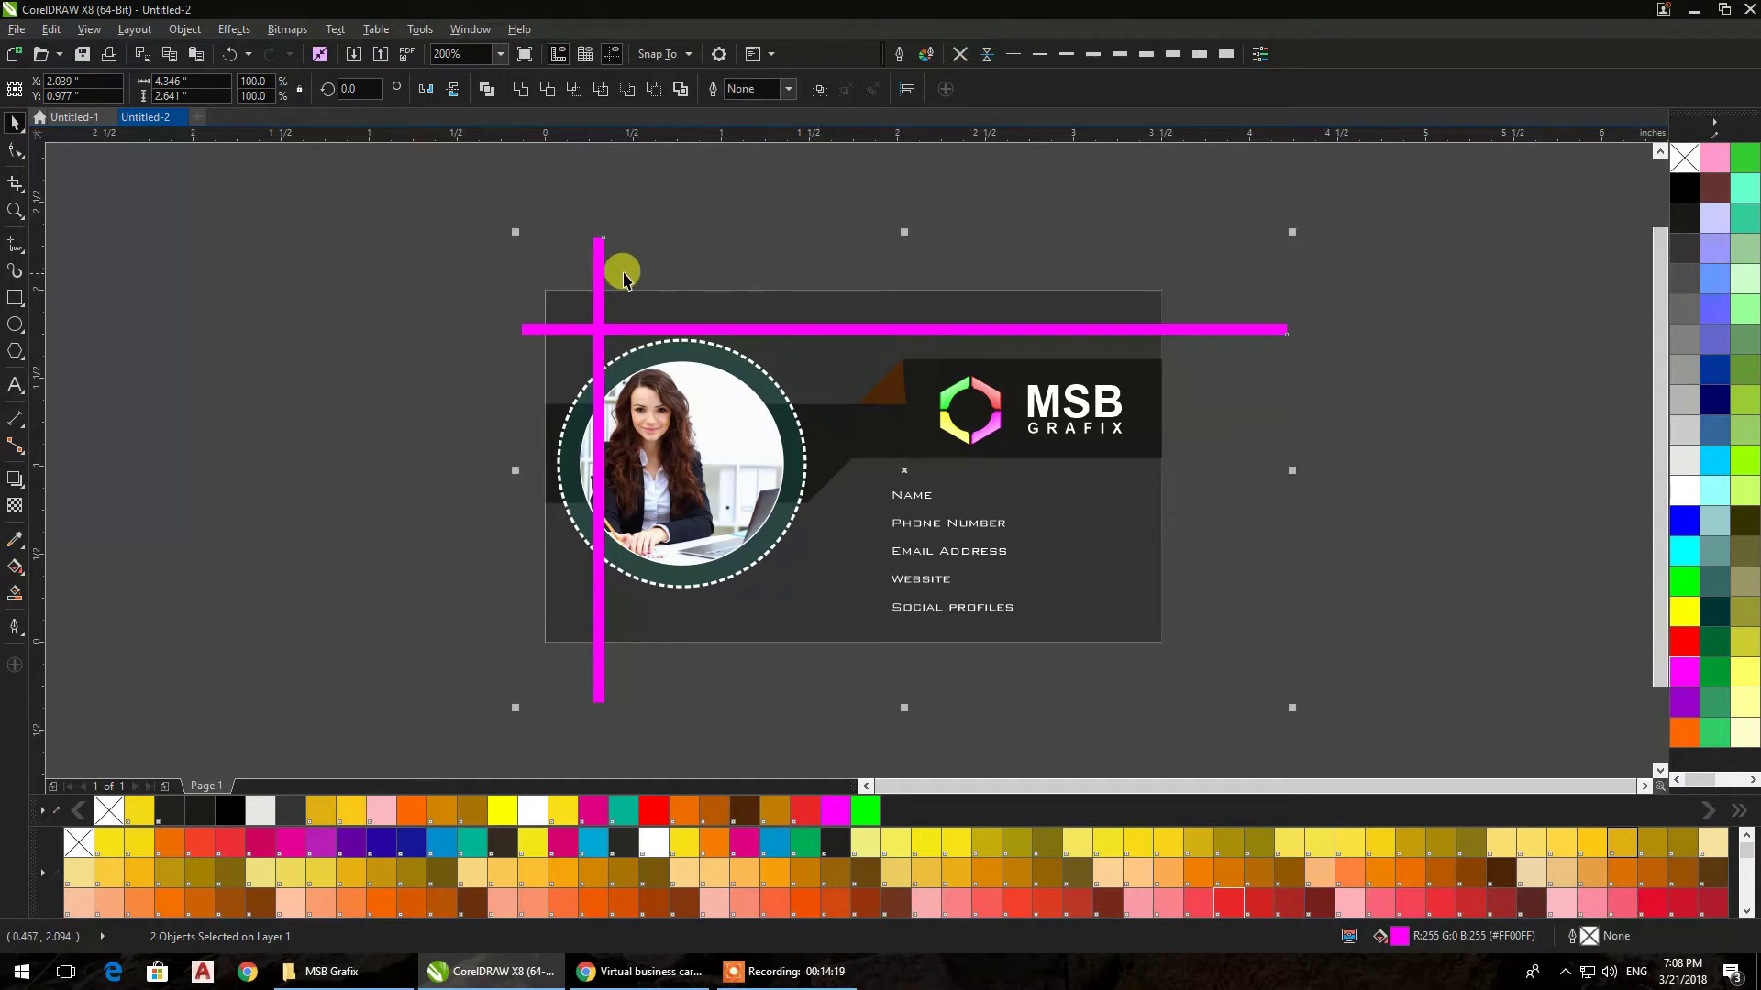
Move the vertical magenta bar closer to the card's left edge, at about X 0.215 inch, and group it with the horizontal bar
scroll(562, 294, up, 1)
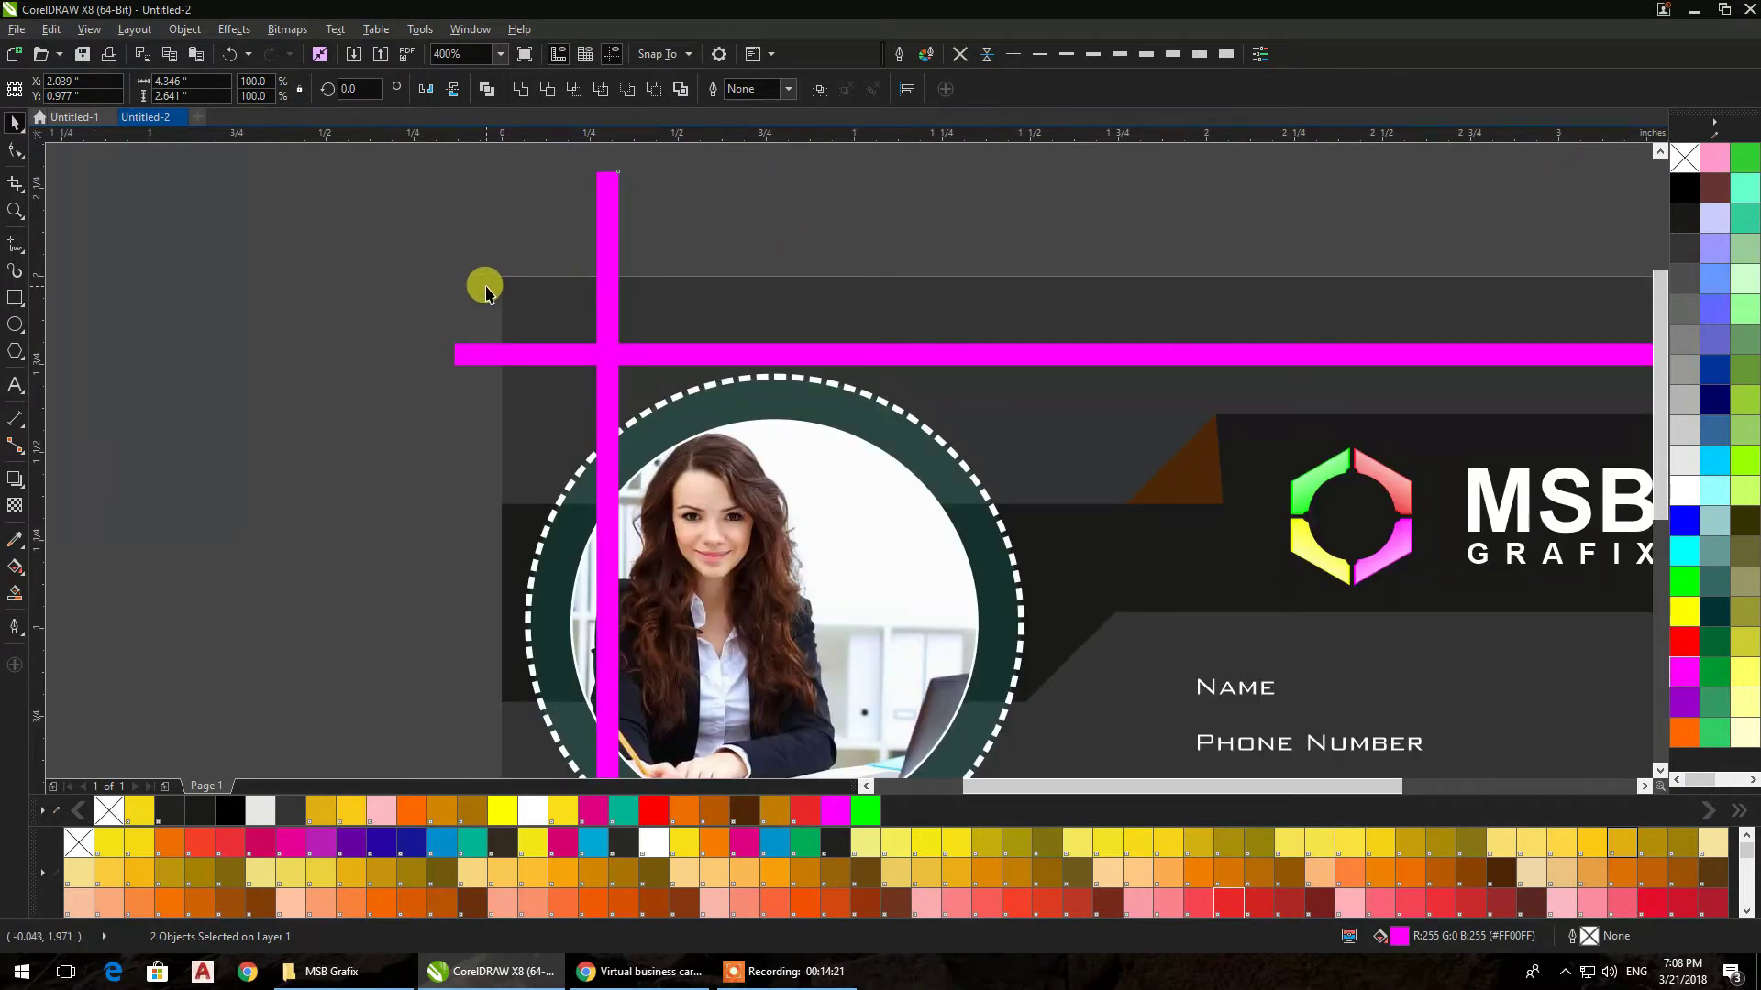
click(597, 283)
drag(606, 258, 587, 255)
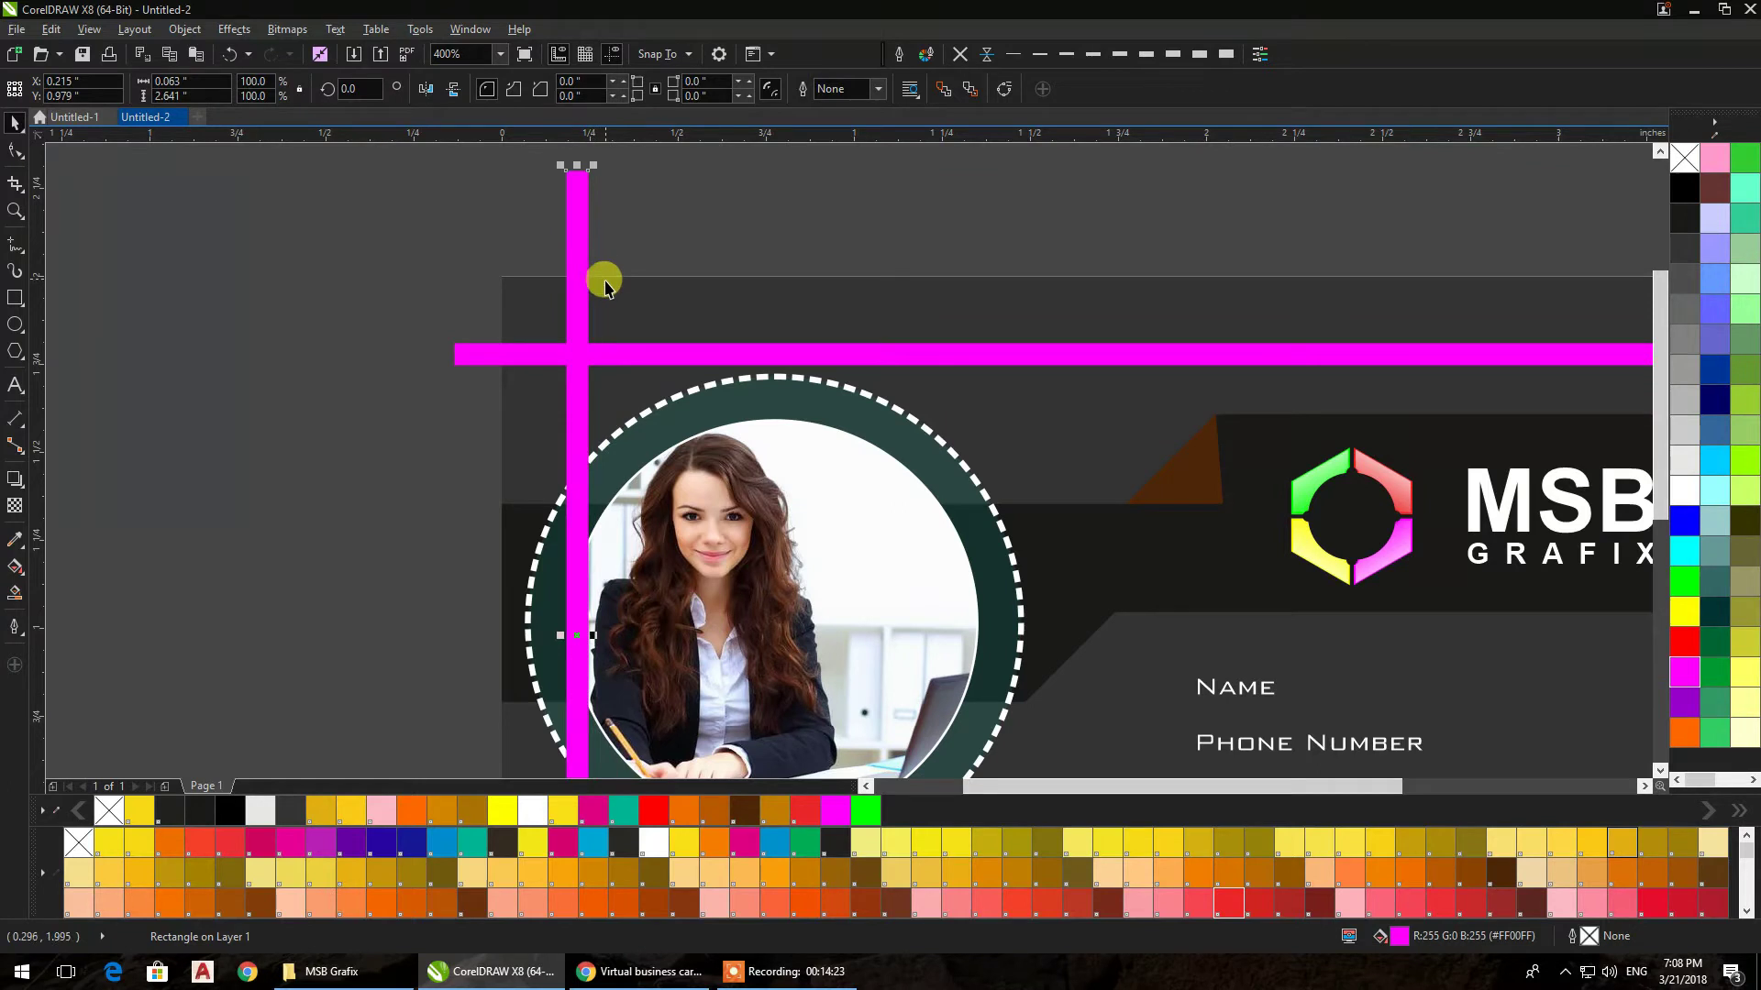
shift+click(617, 348)
key(ctrl+g)
PowerClip the magenta bar group inside the card rectangle and send it behind the ribbon and portrait
right_click(574, 277)
click(686, 299)
click(578, 216)
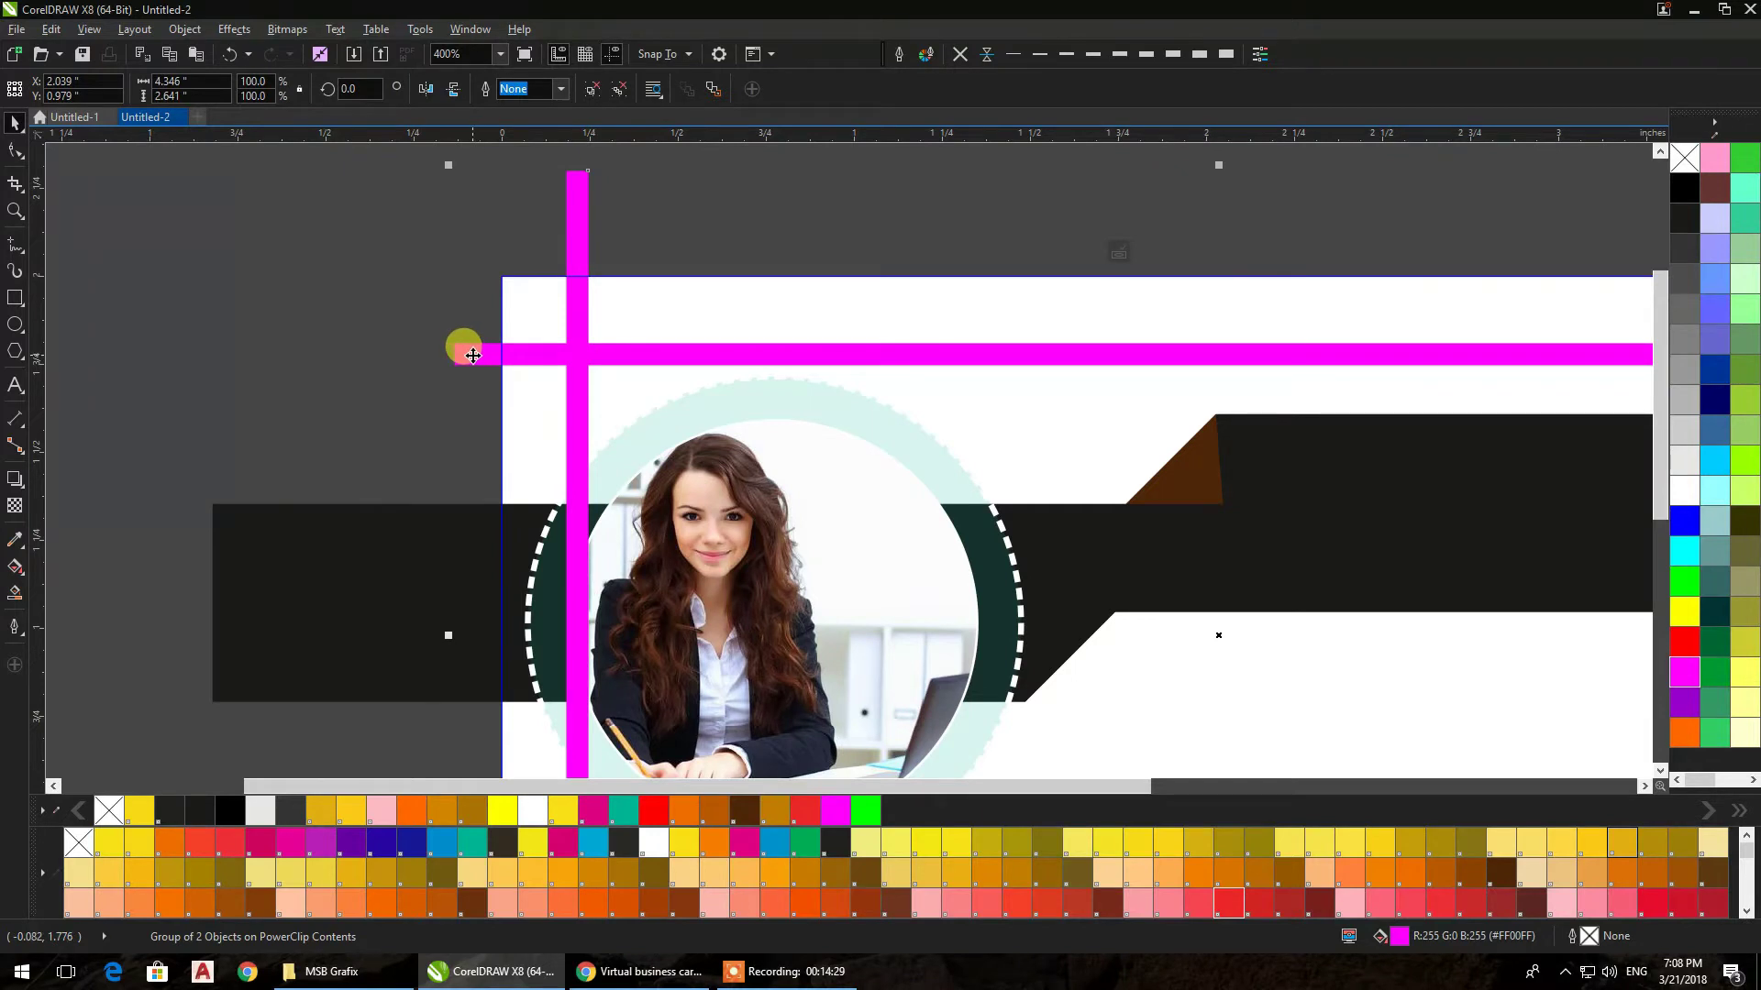
key(shift+Page_Down)
click(304, 305)
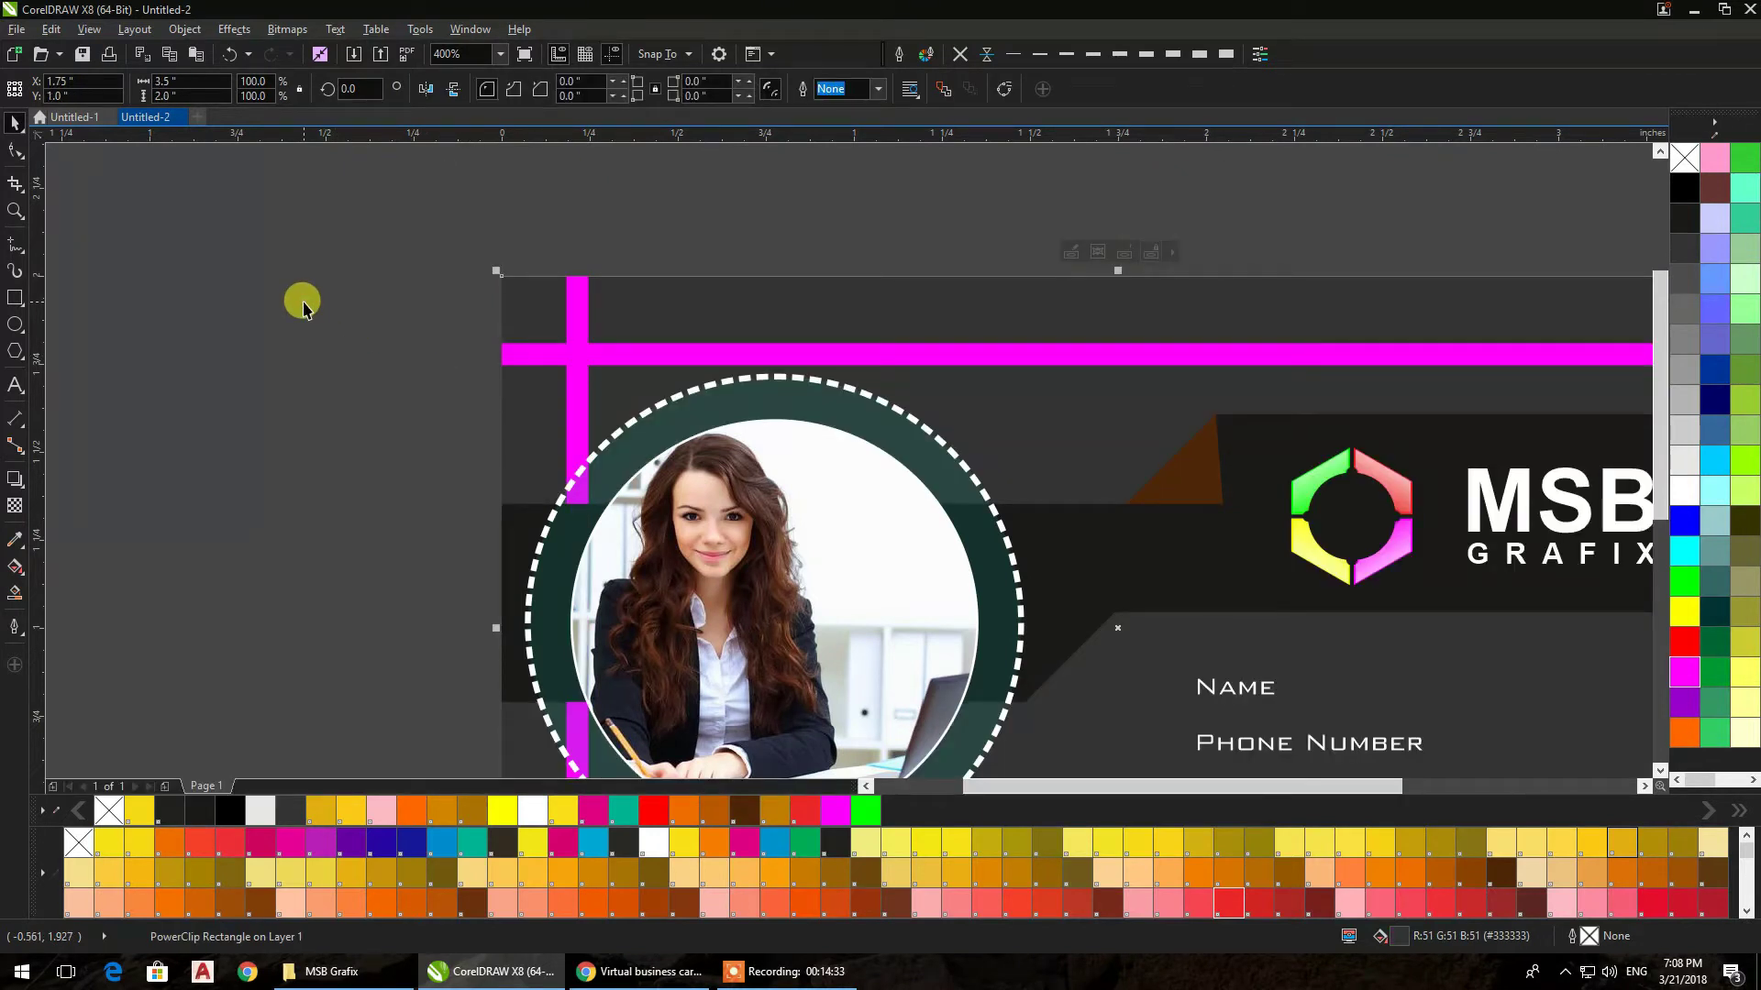
Reposition the magenta bar group within the card's PowerClip to about X 1.986 and Y 1.026 inches
scroll(303, 306, down, 1)
drag(303, 306, 426, 314)
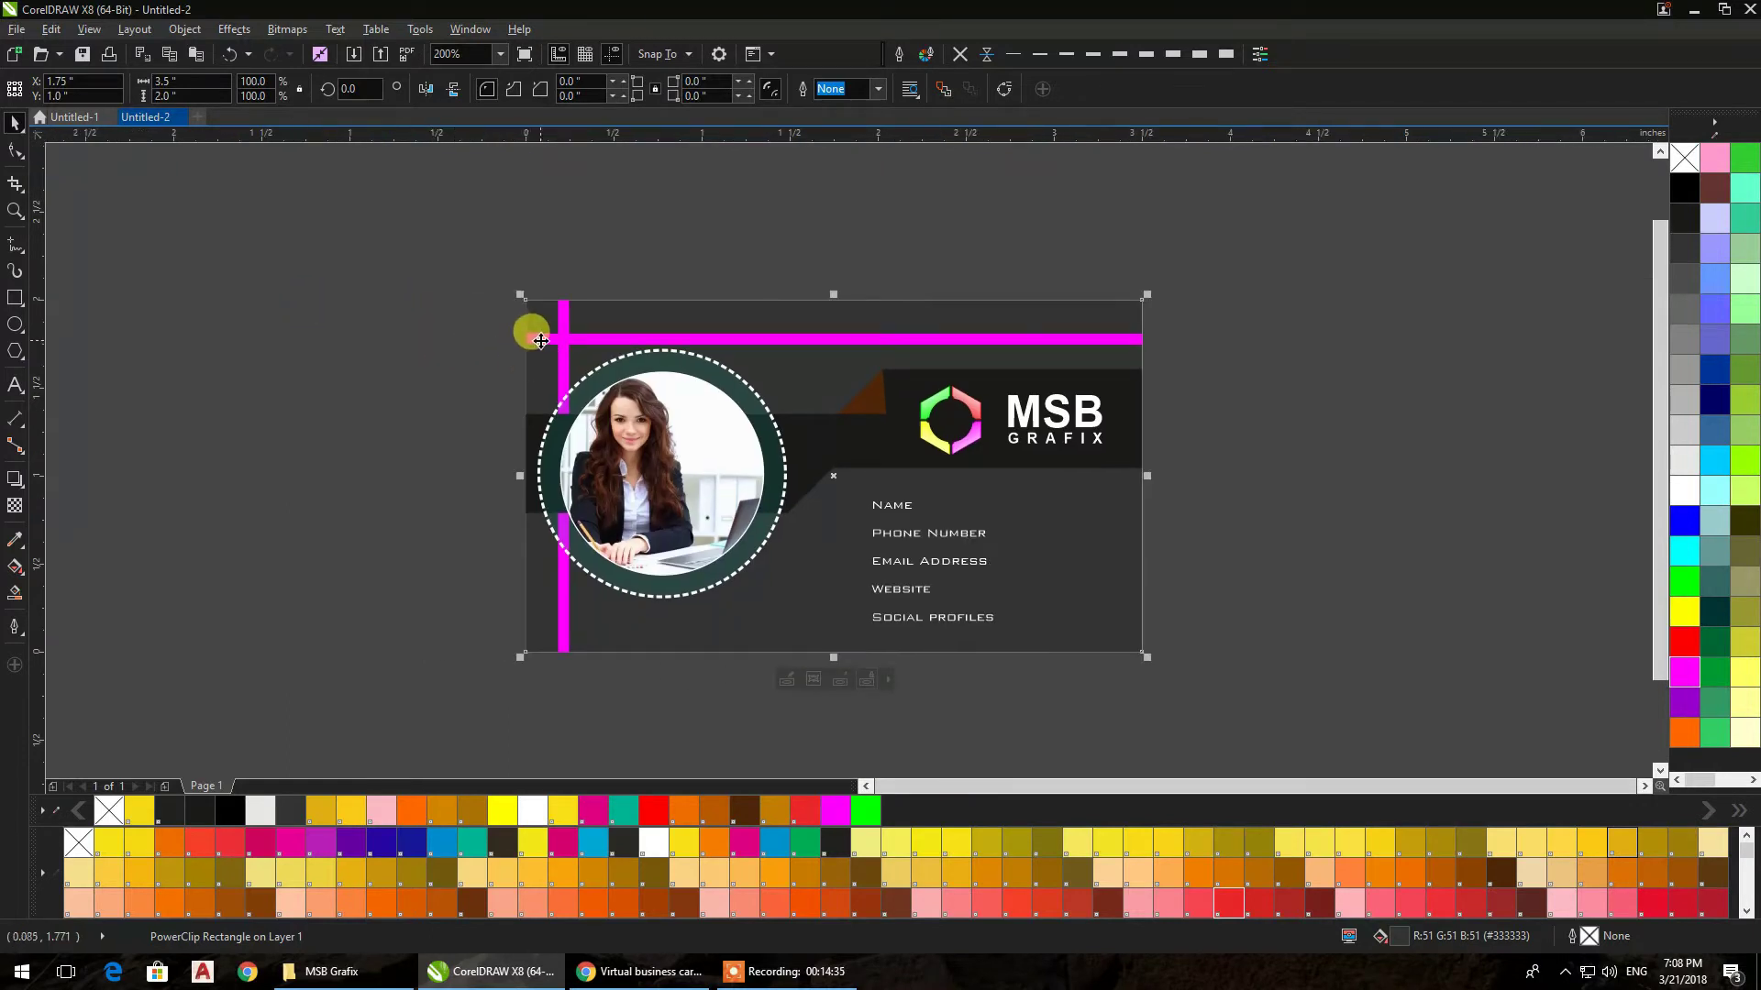
ctrl+click(541, 341)
click(562, 271)
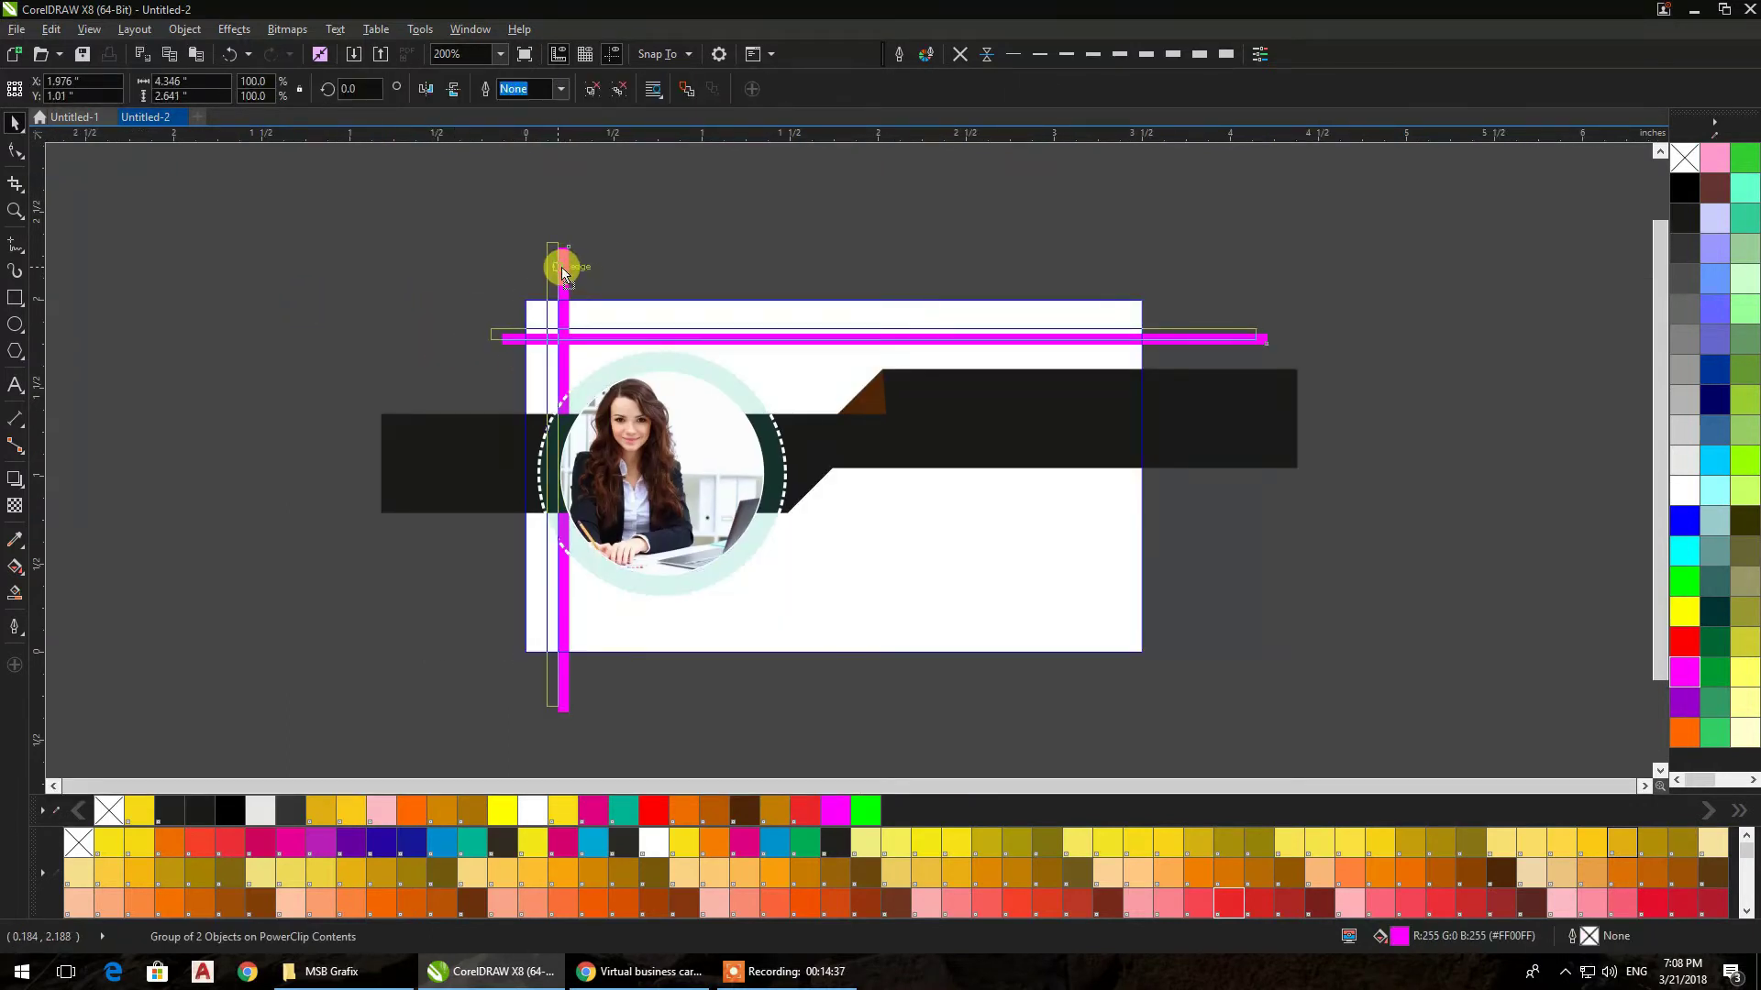
drag(562, 271, 562, 268)
scroll(524, 307, up, 2)
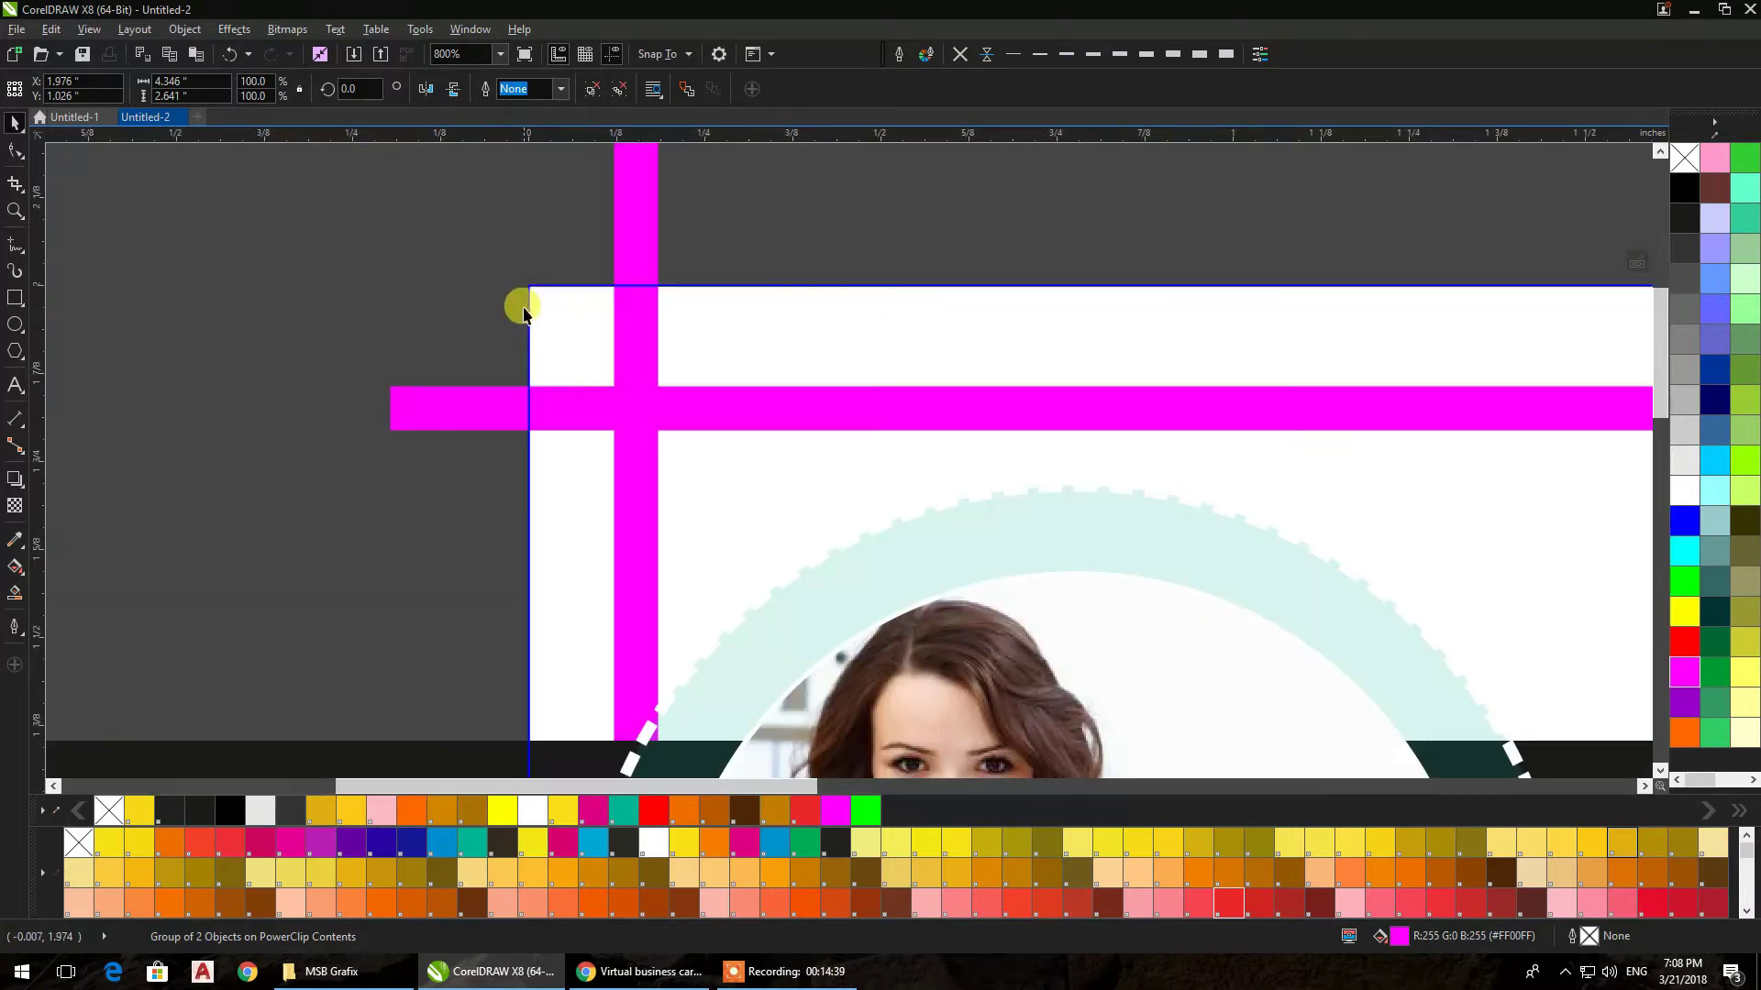
drag(614, 402, 620, 402)
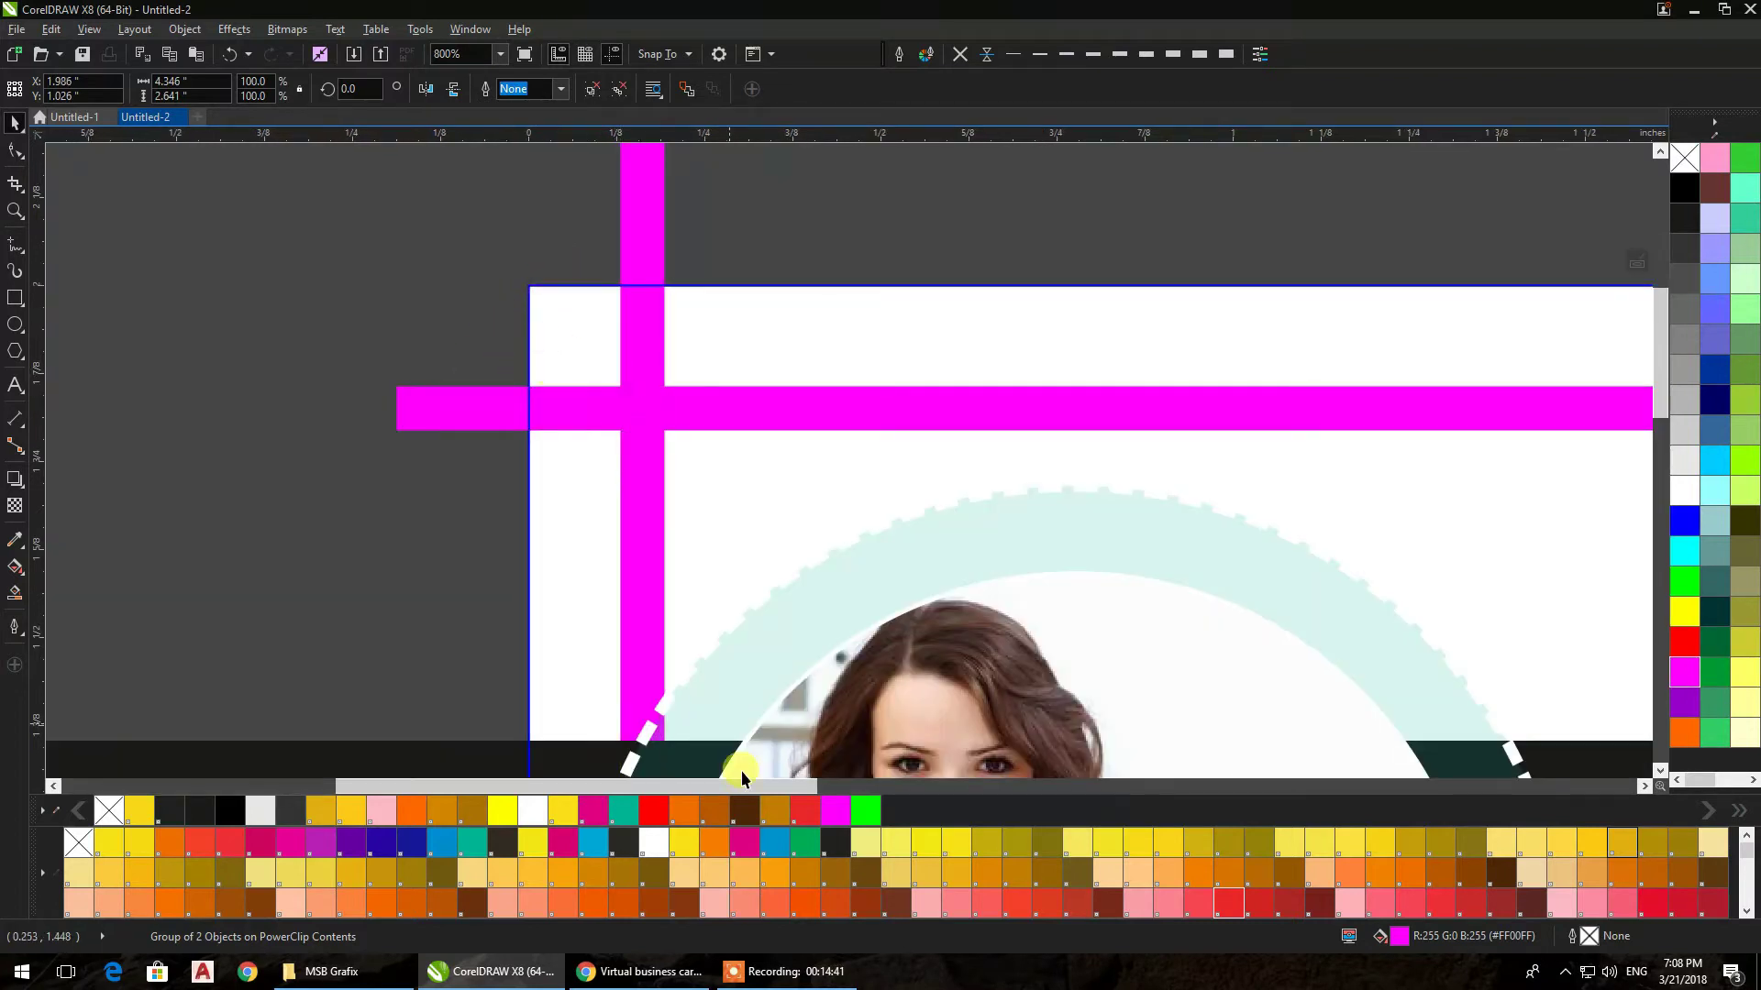
Recolor the crossing accent bars inside the card's PowerClip bright green and finish editing the PowerClip contents
click(865, 811)
ctrl+click(374, 302)
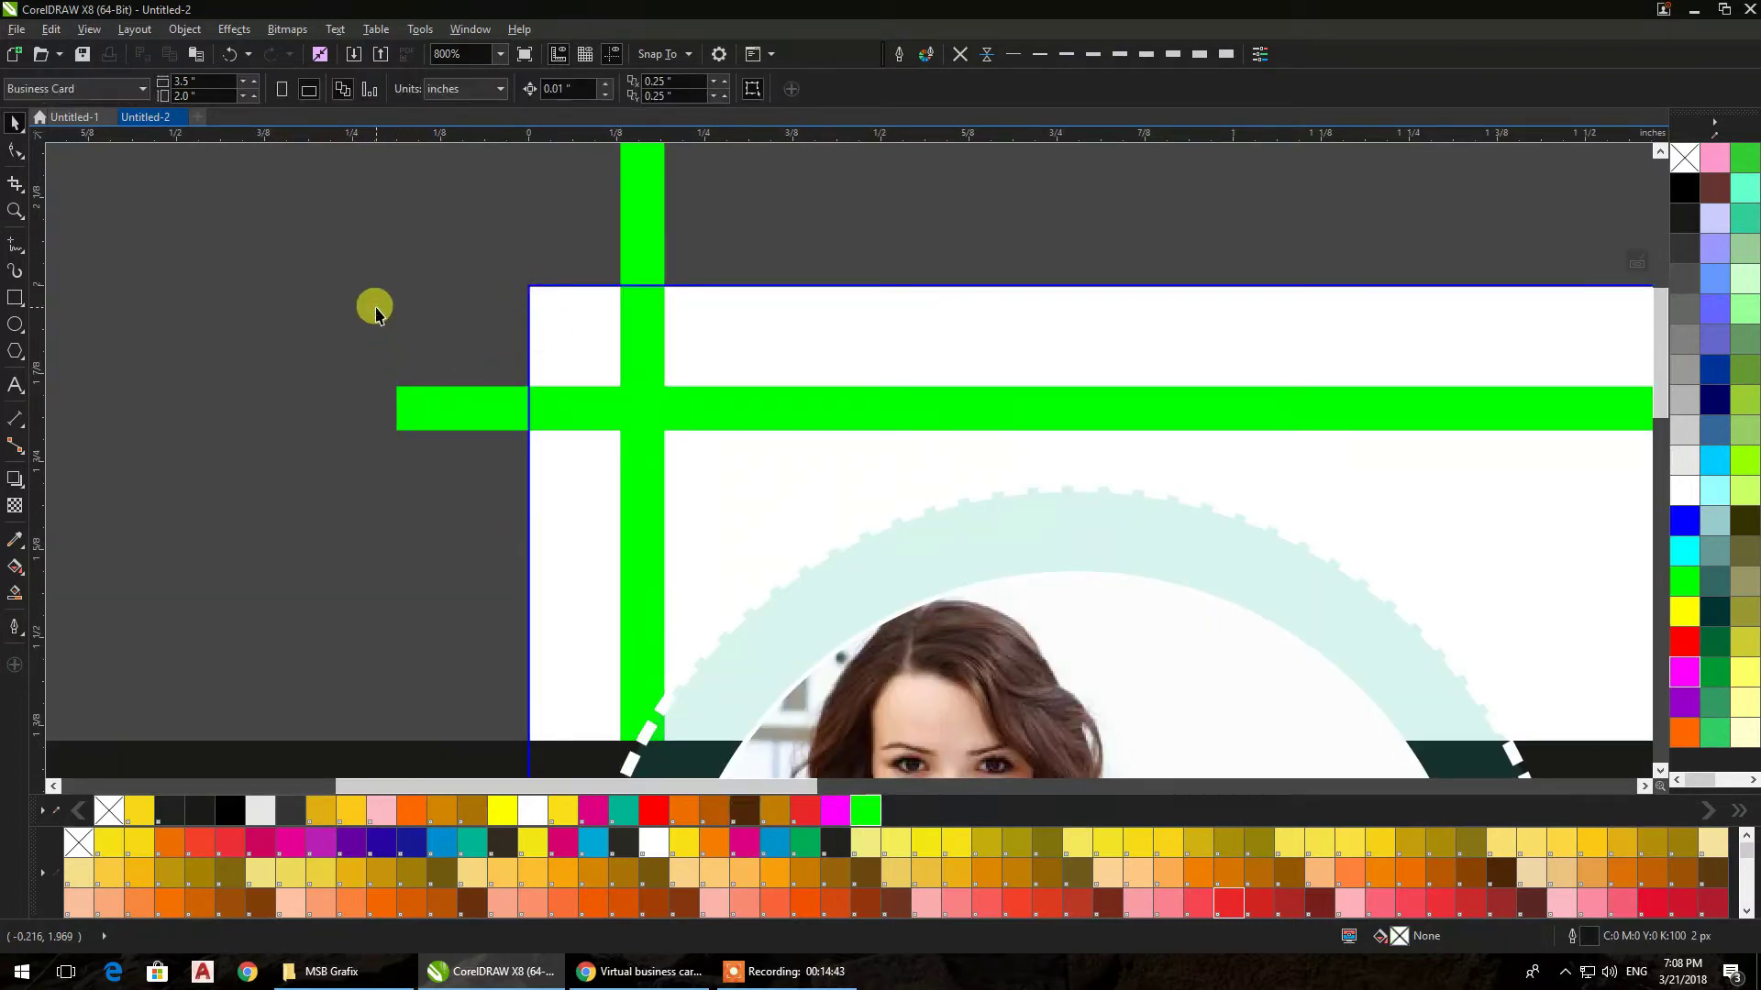
scroll(359, 307, down, 2)
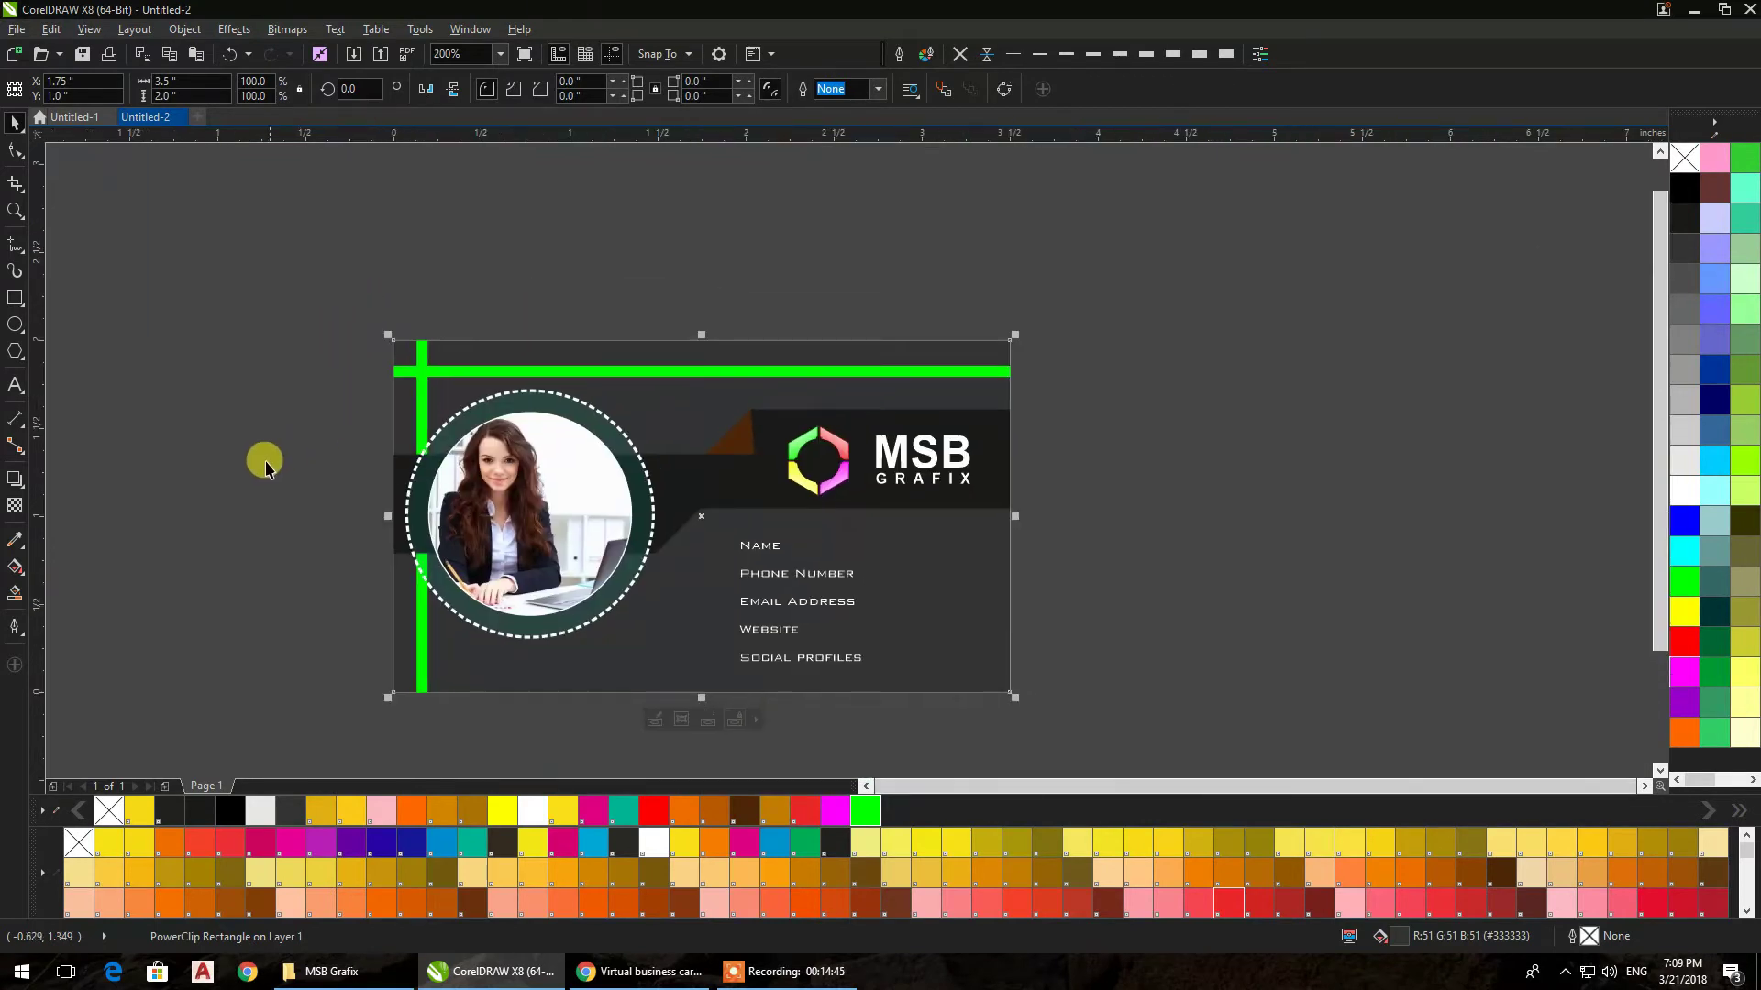
click(263, 465)
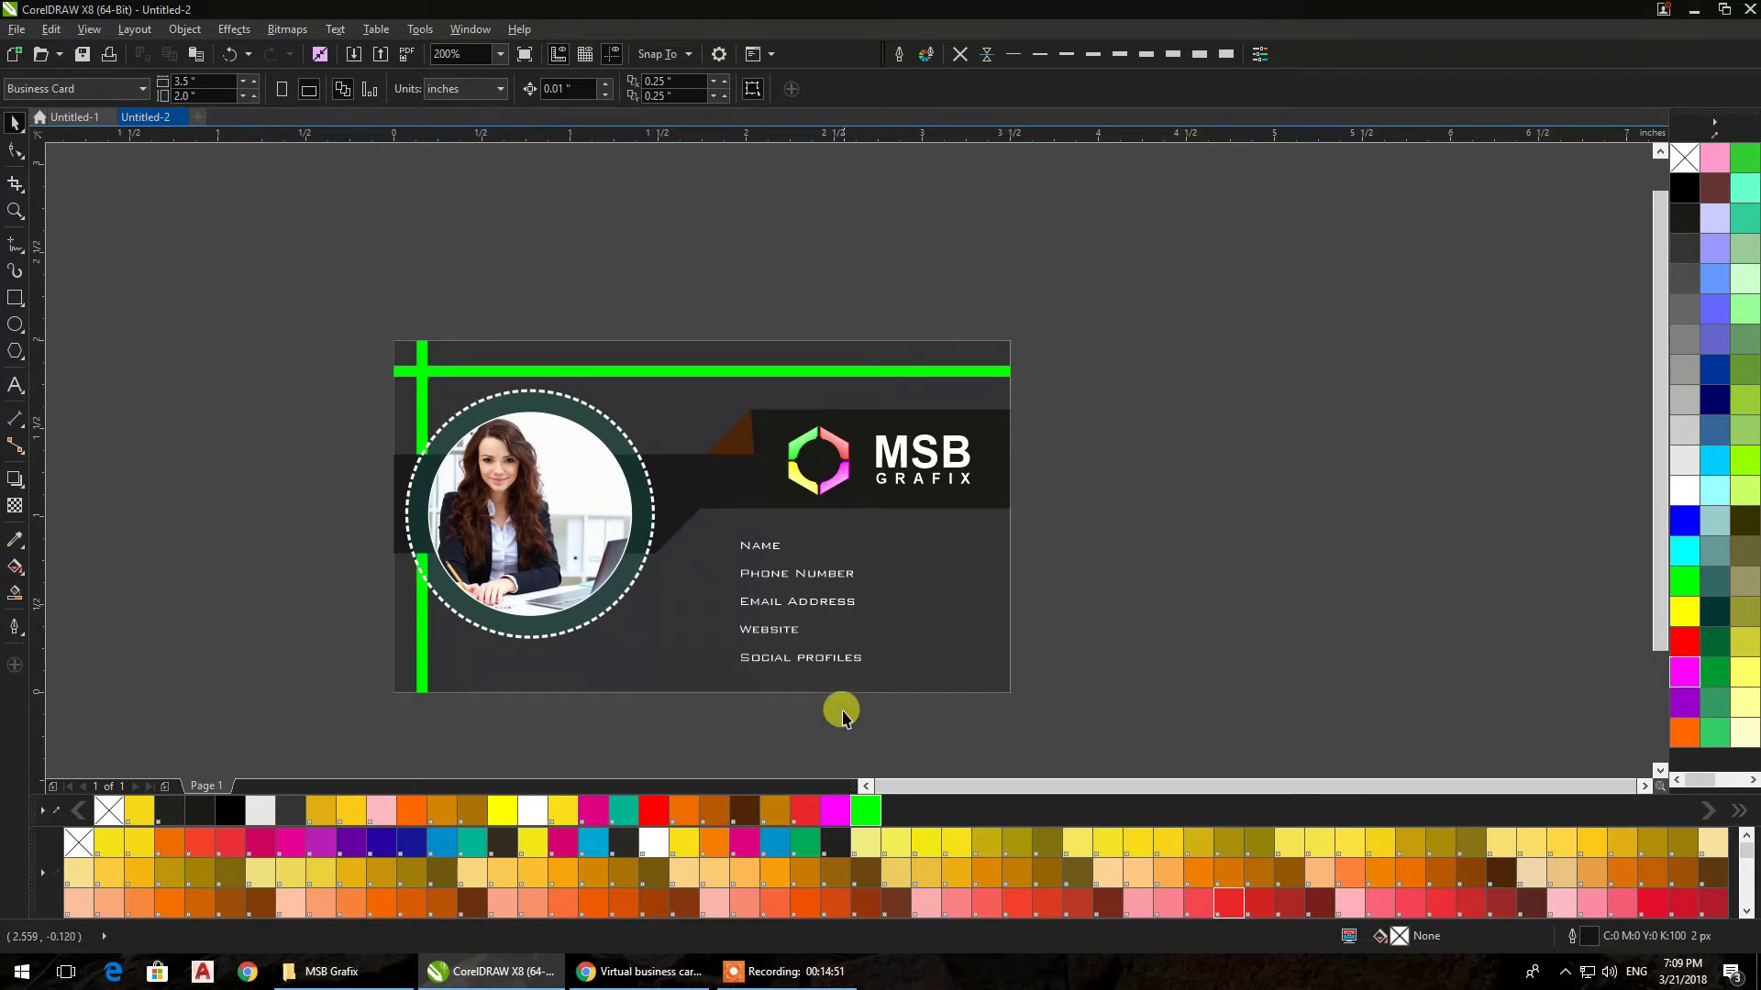
Within the card's PowerClip, fill the ribbon's logo half with PANTONE 143 C and the half behind the portrait with pale yellow
click(736, 477)
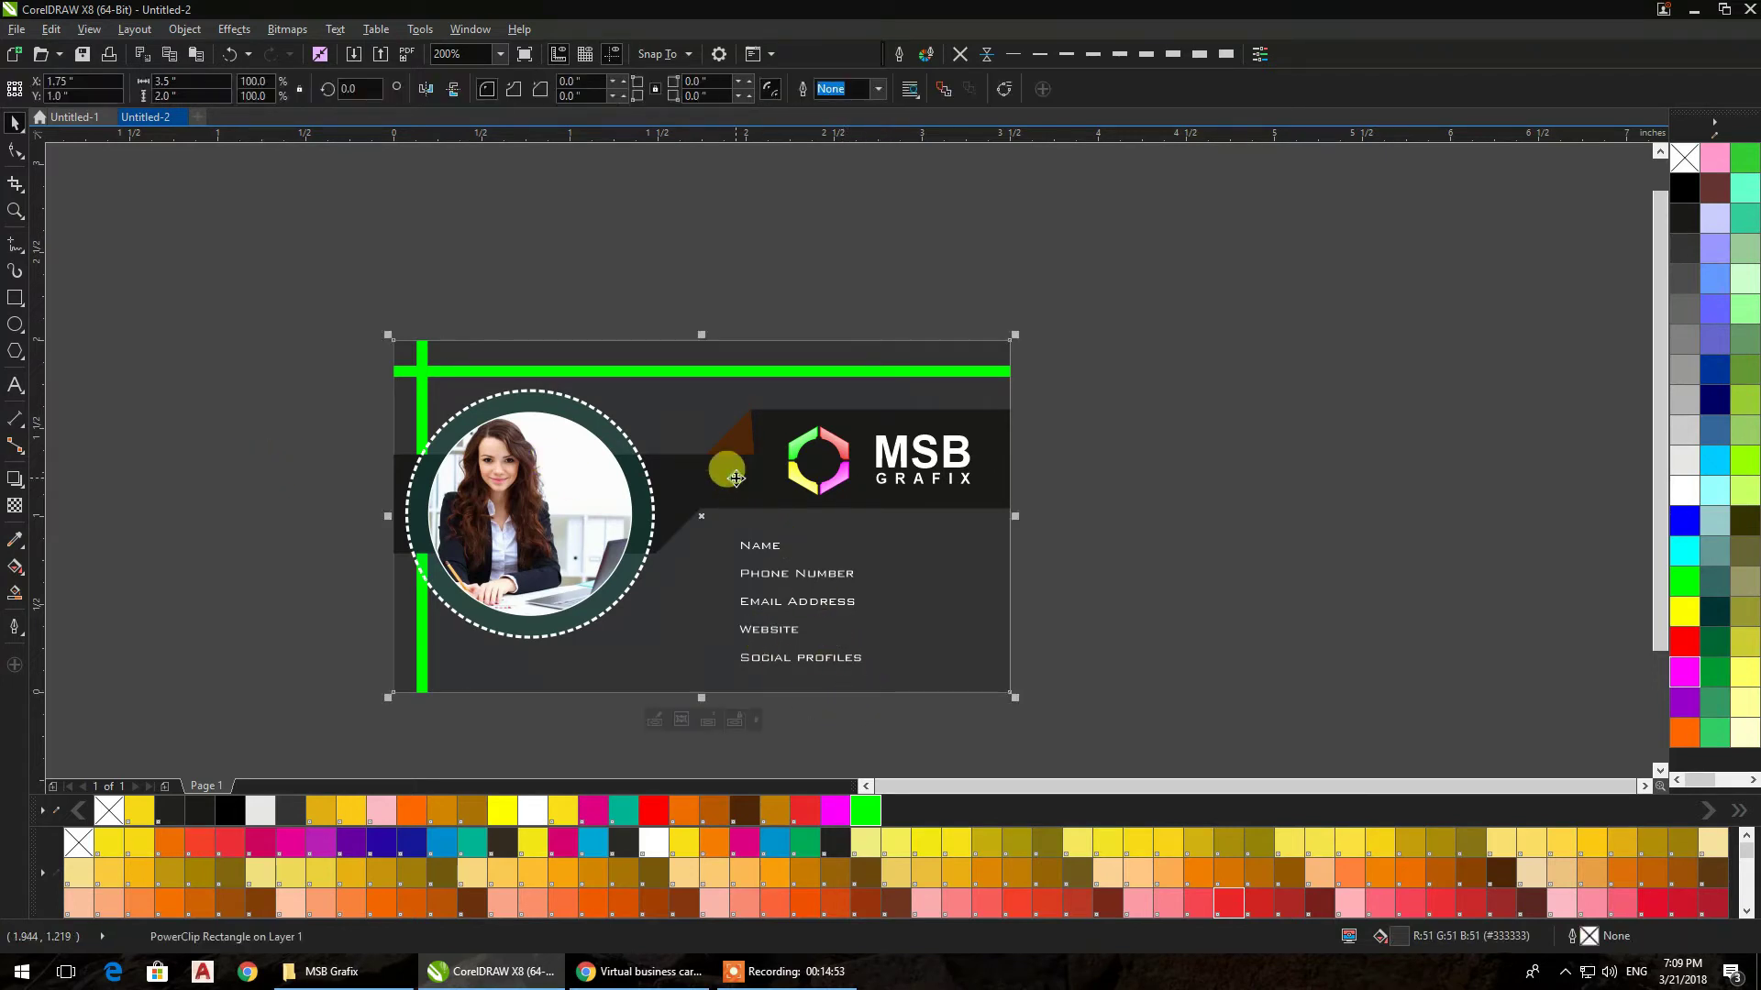
double_click(959, 554)
ctrl+click(1037, 472)
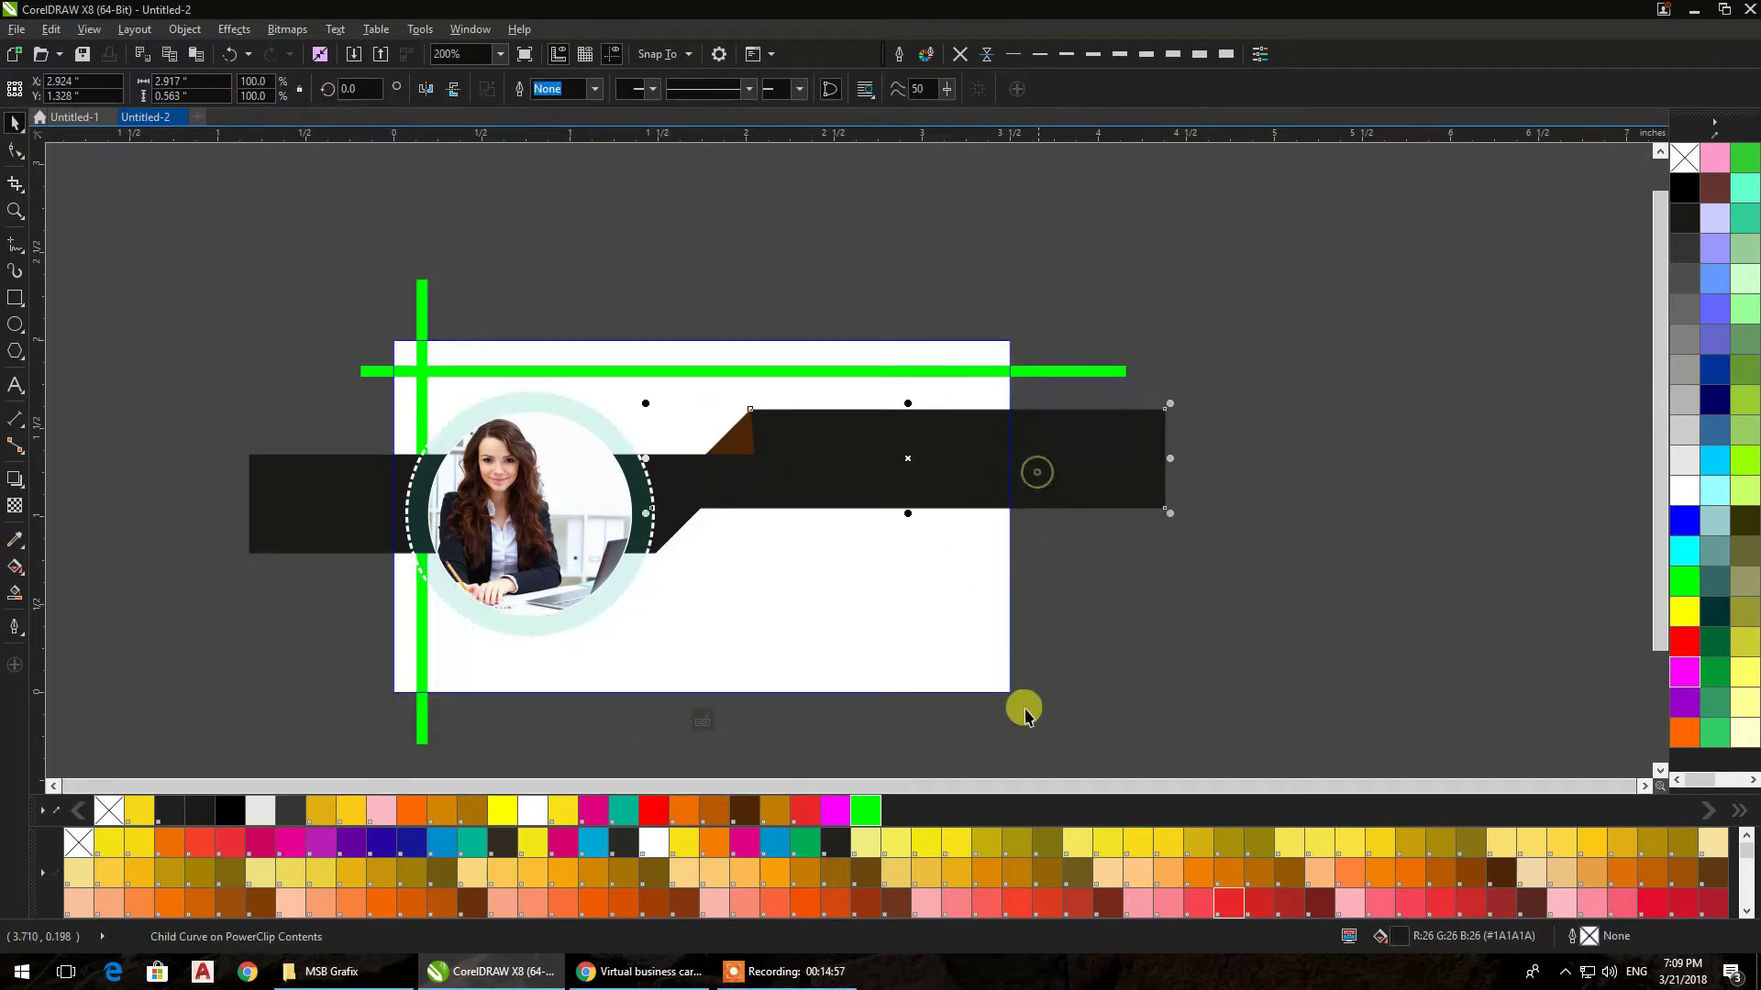
click(957, 874)
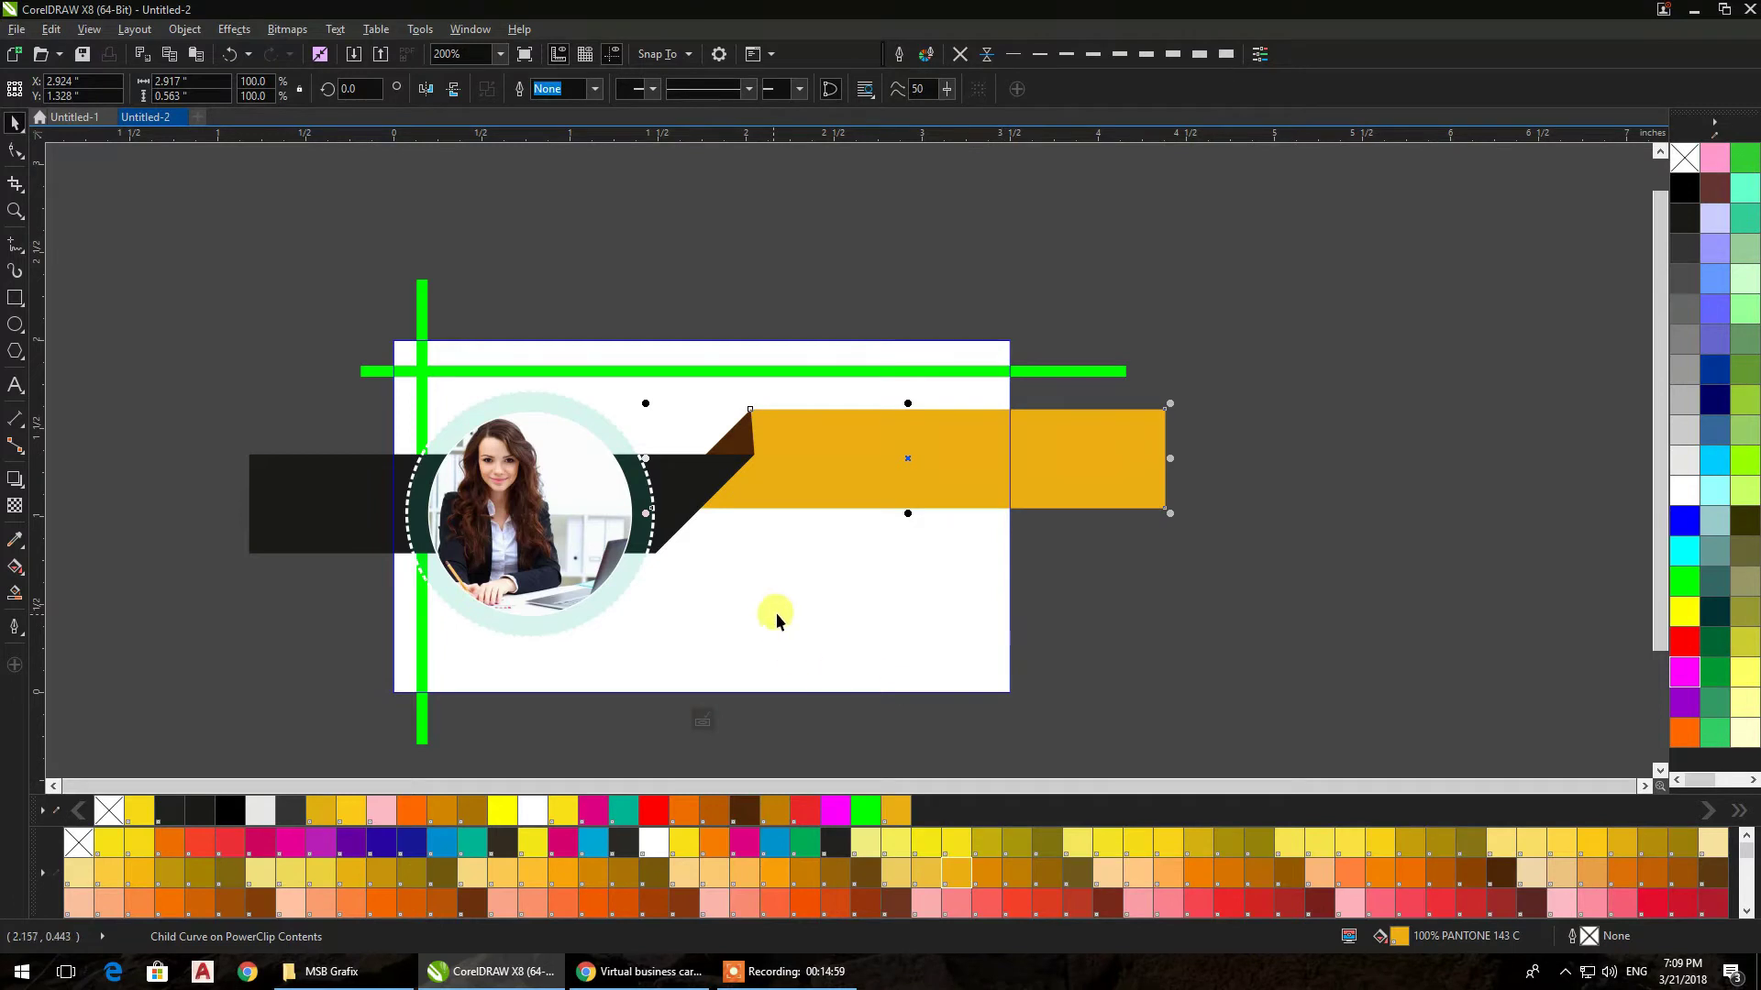
click(344, 532)
ctrl+click(344, 532)
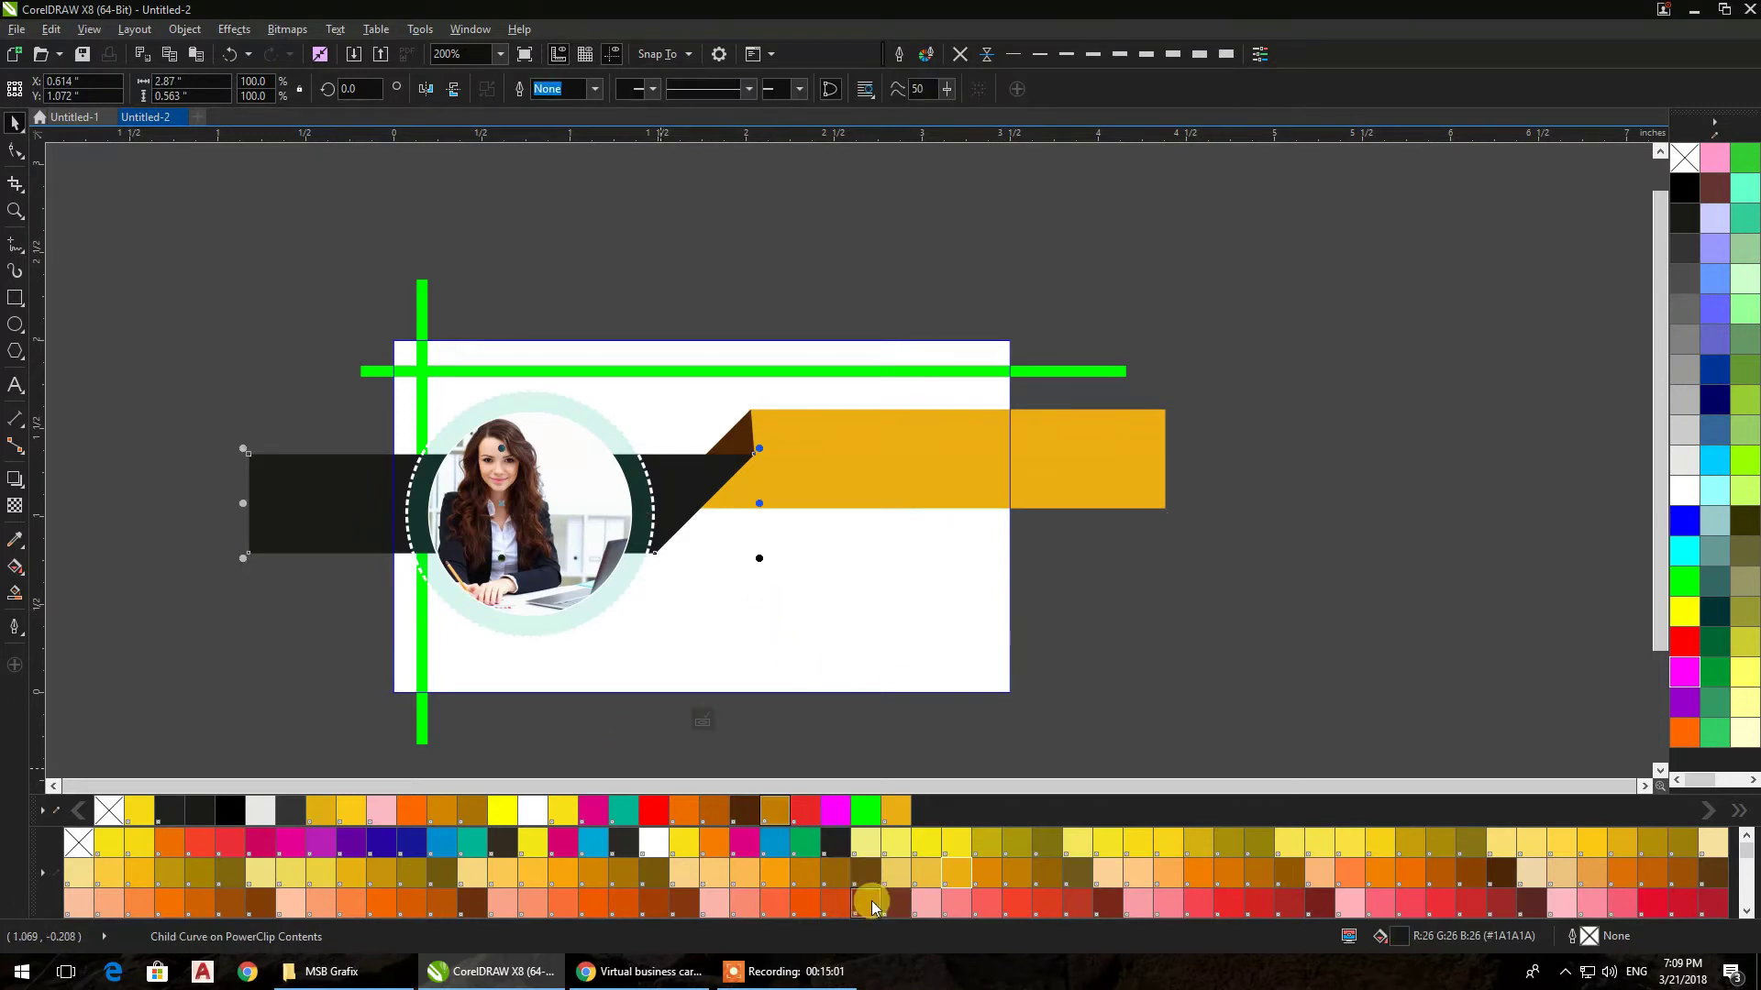
click(896, 884)
ctrl+click(1079, 678)
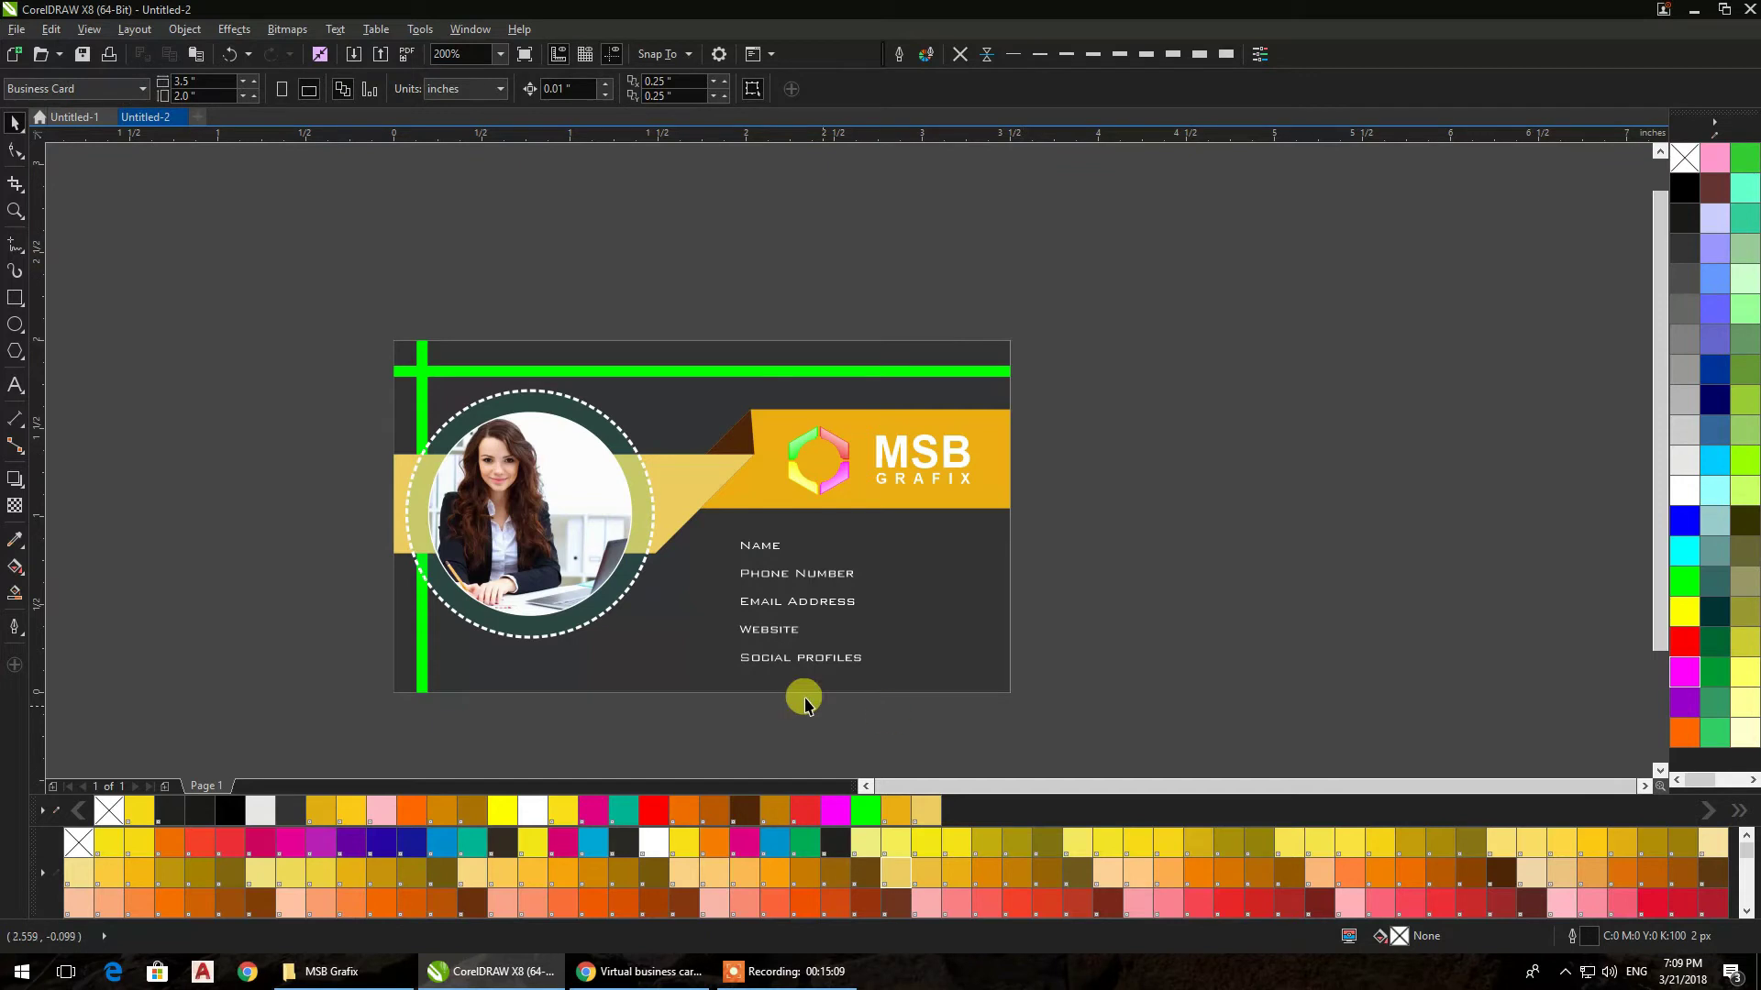
Draw a polygon about 0.1 inch wide beside the Name line and set it to 6 sides
click(816, 658)
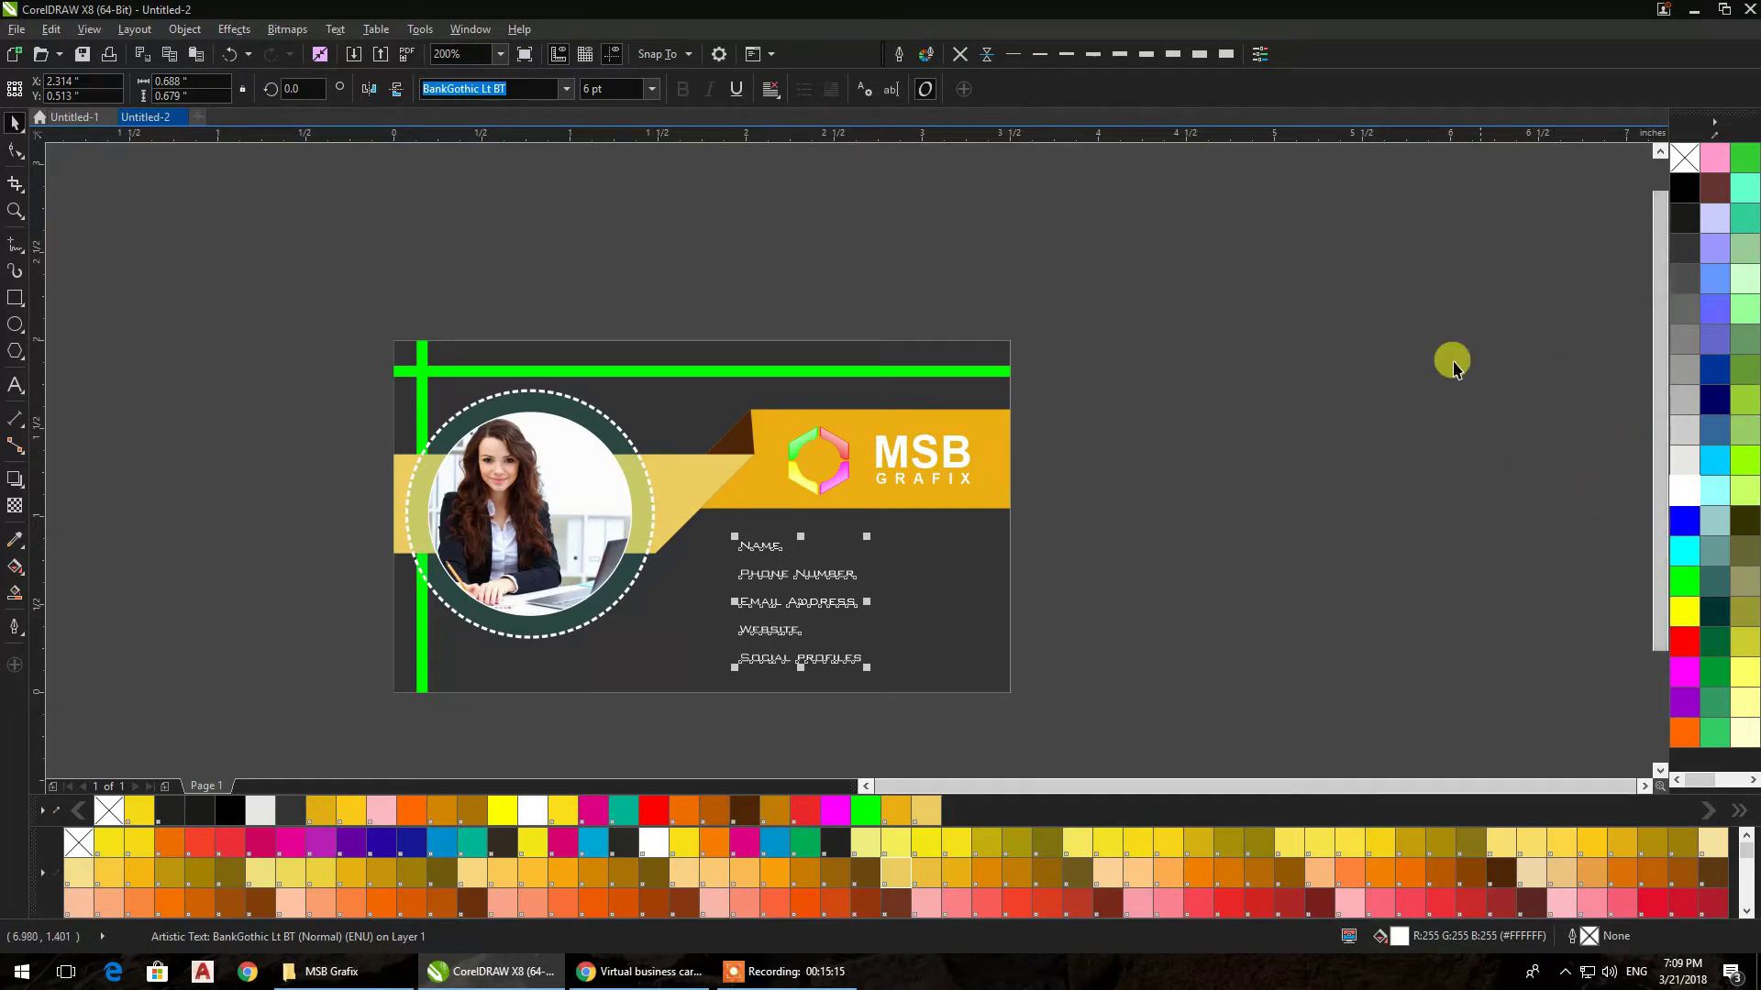
click(1450, 361)
scroll(1014, 550, up, 2)
scroll(871, 500, left, 2)
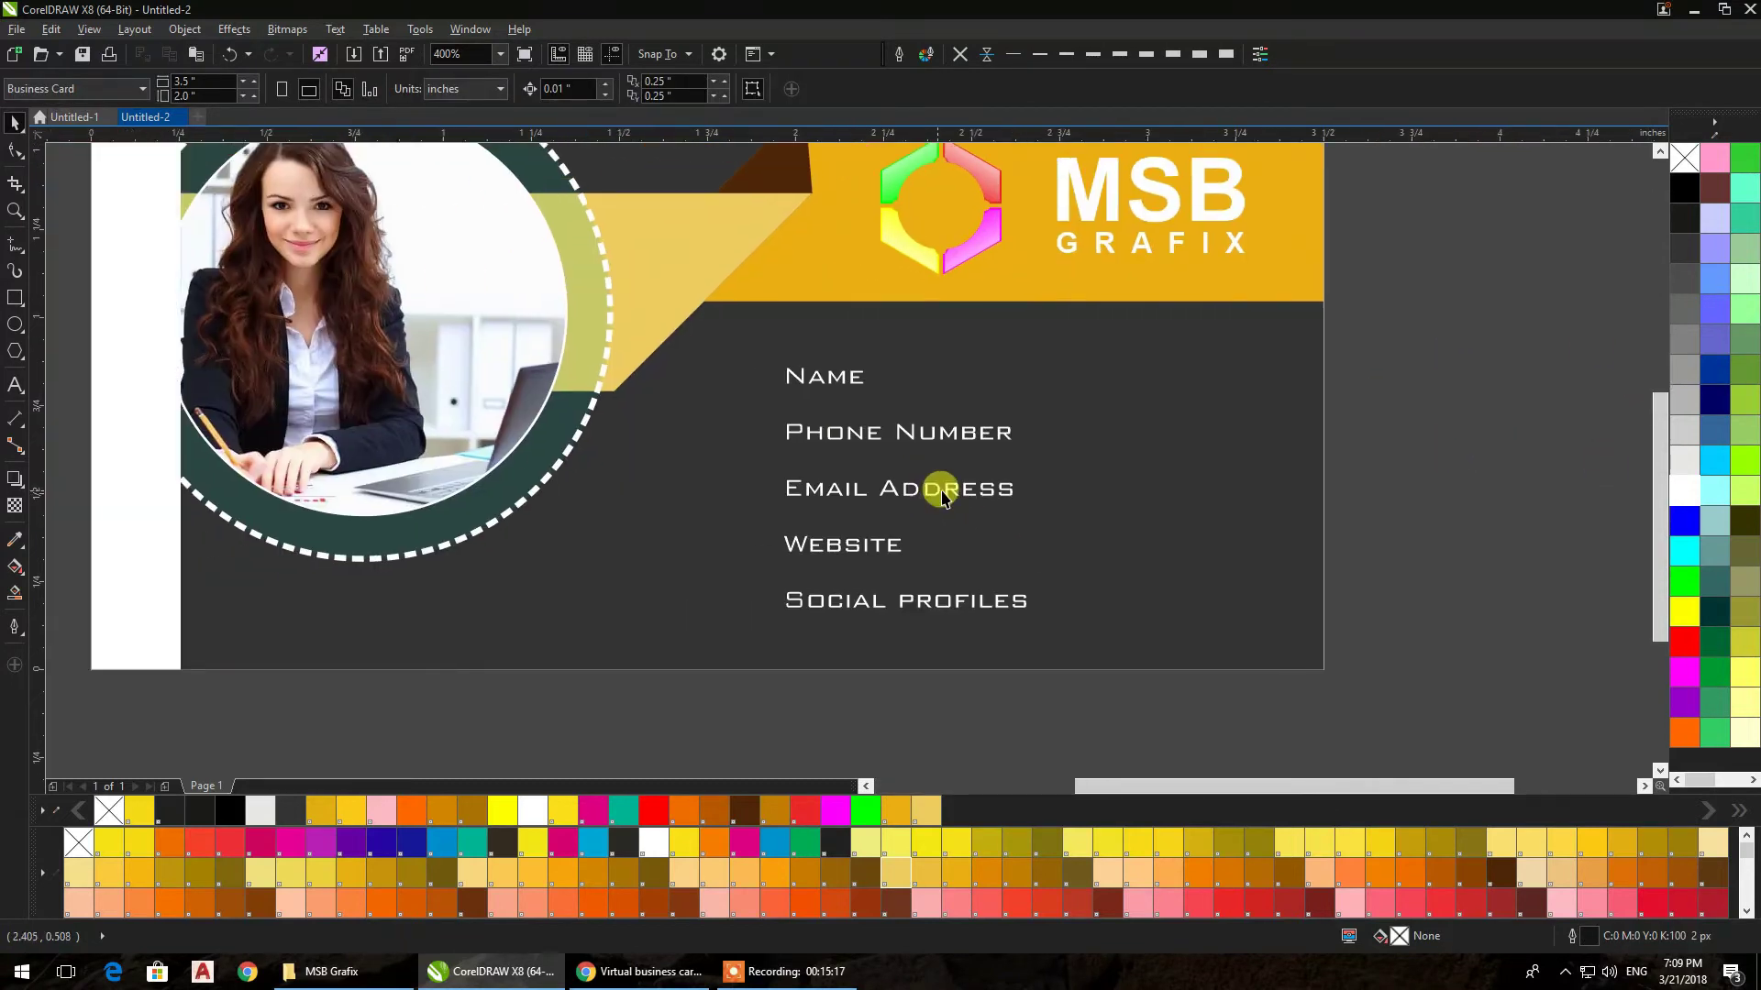
click(15, 324)
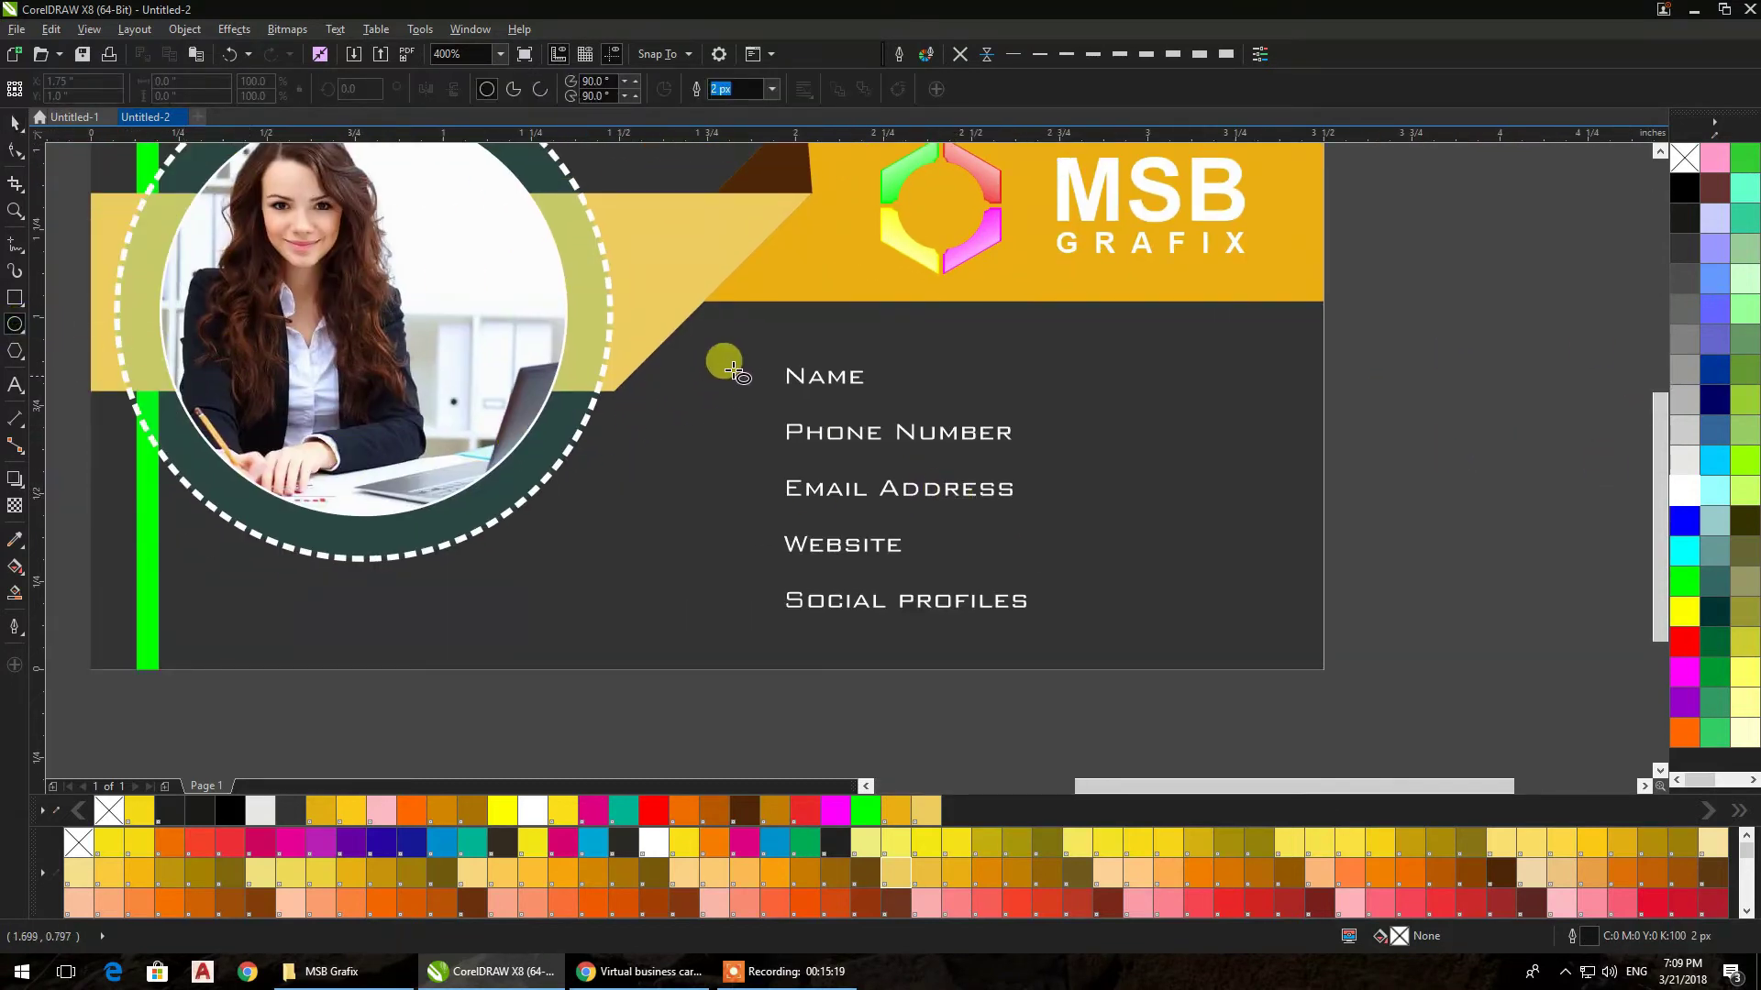
click(15, 351)
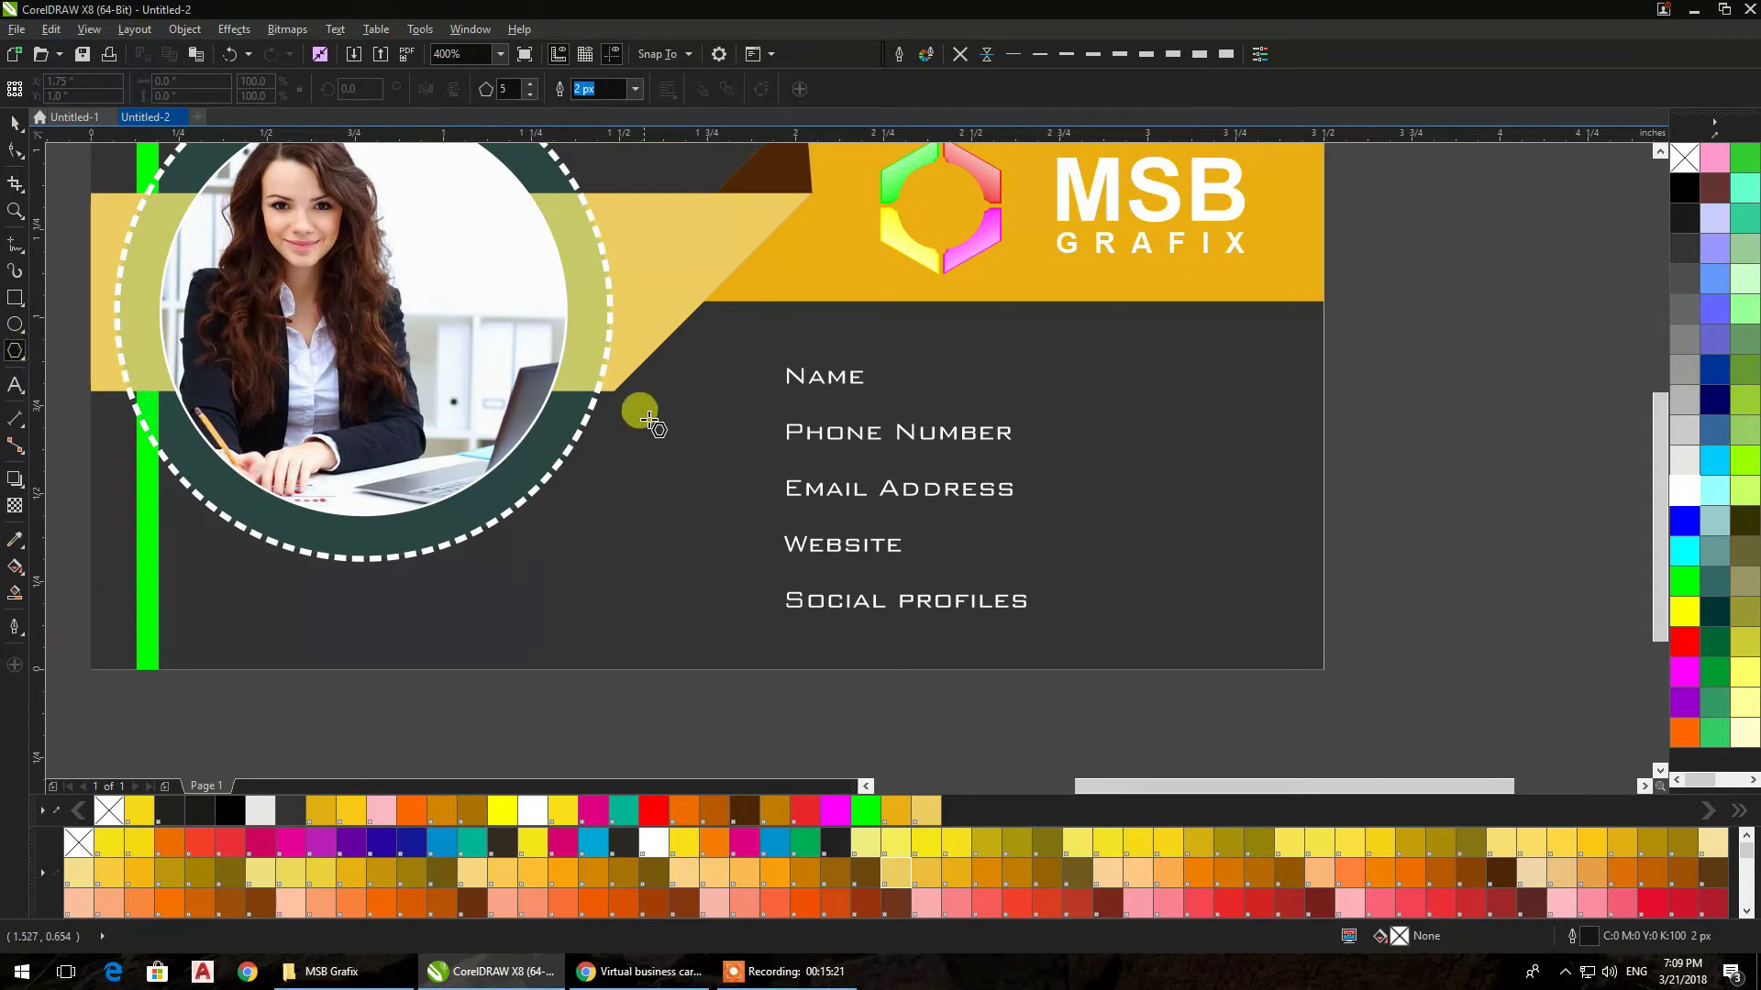
drag(714, 373, 748, 400)
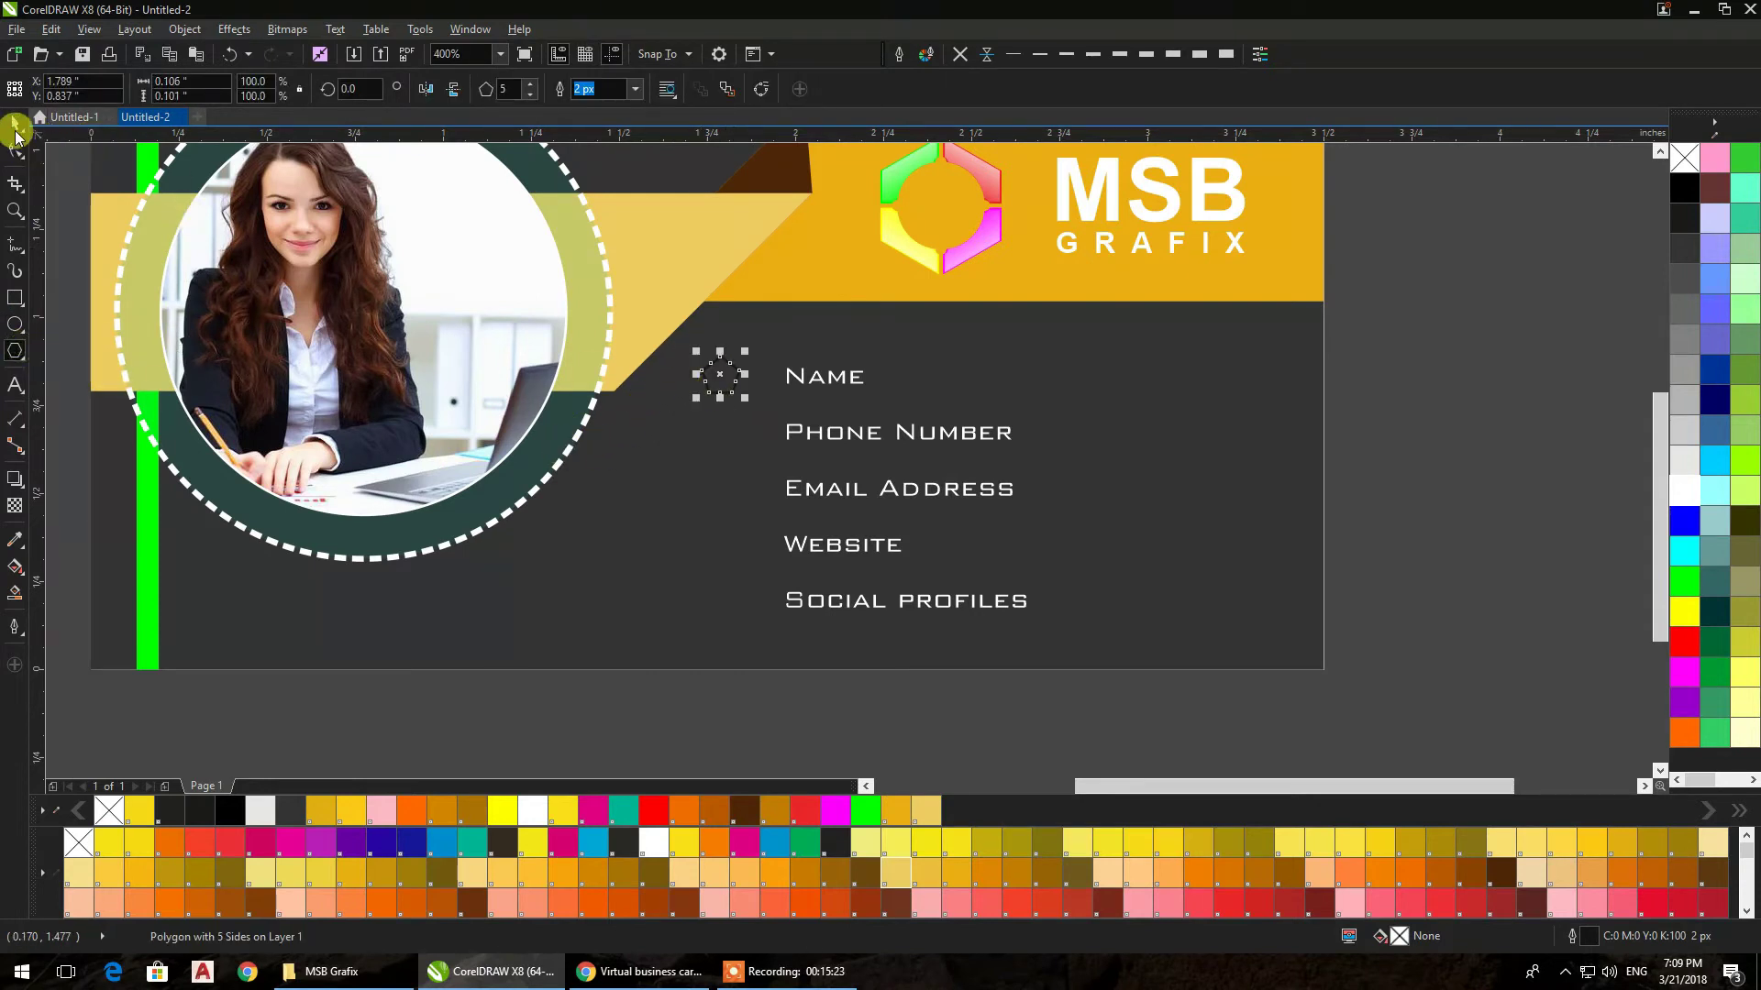
click(529, 83)
Move the hexagon close to the Name text and shrink it to about 0.066 by 0.076 inch
click(668, 711)
scroll(734, 374, up, 3)
drag(682, 422, 894, 422)
drag(899, 585, 856, 546)
scroll(833, 479, down, 1)
scroll(853, 518, down, 2)
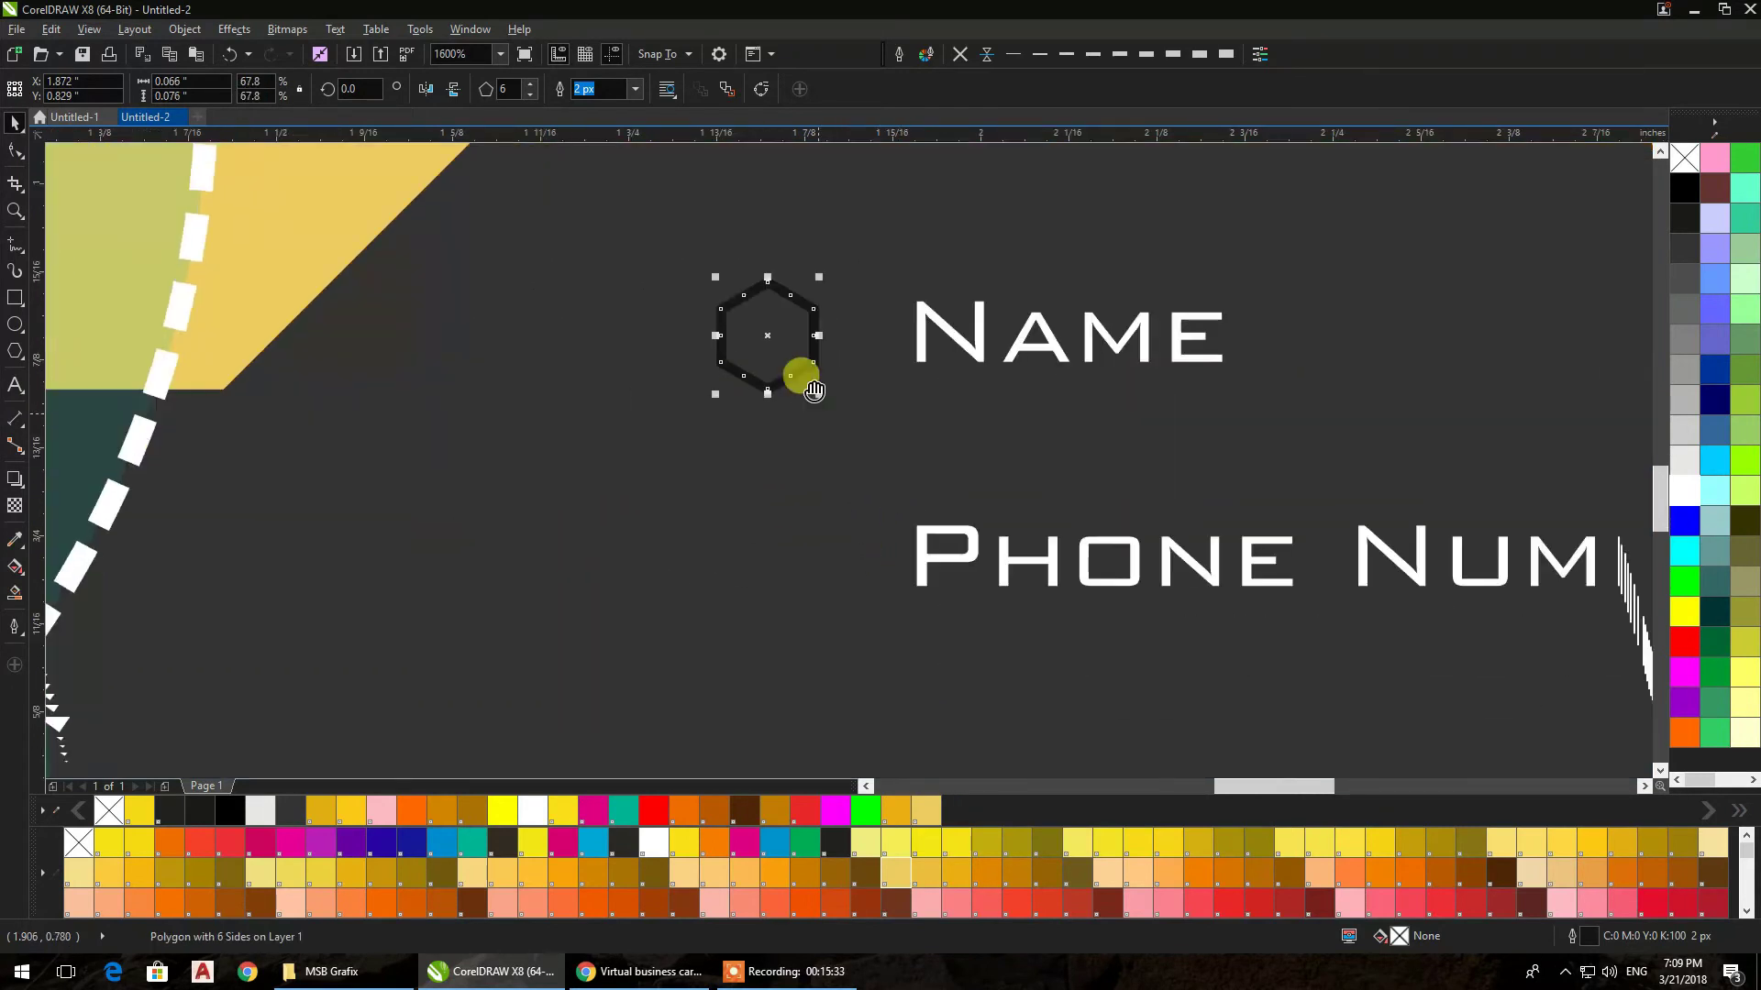
Duplicate the hexagon straight down beside the Phone Number, Email Address, Website and Social profiles lines
scroll(770, 321, down, 1)
drag(772, 318, 766, 375)
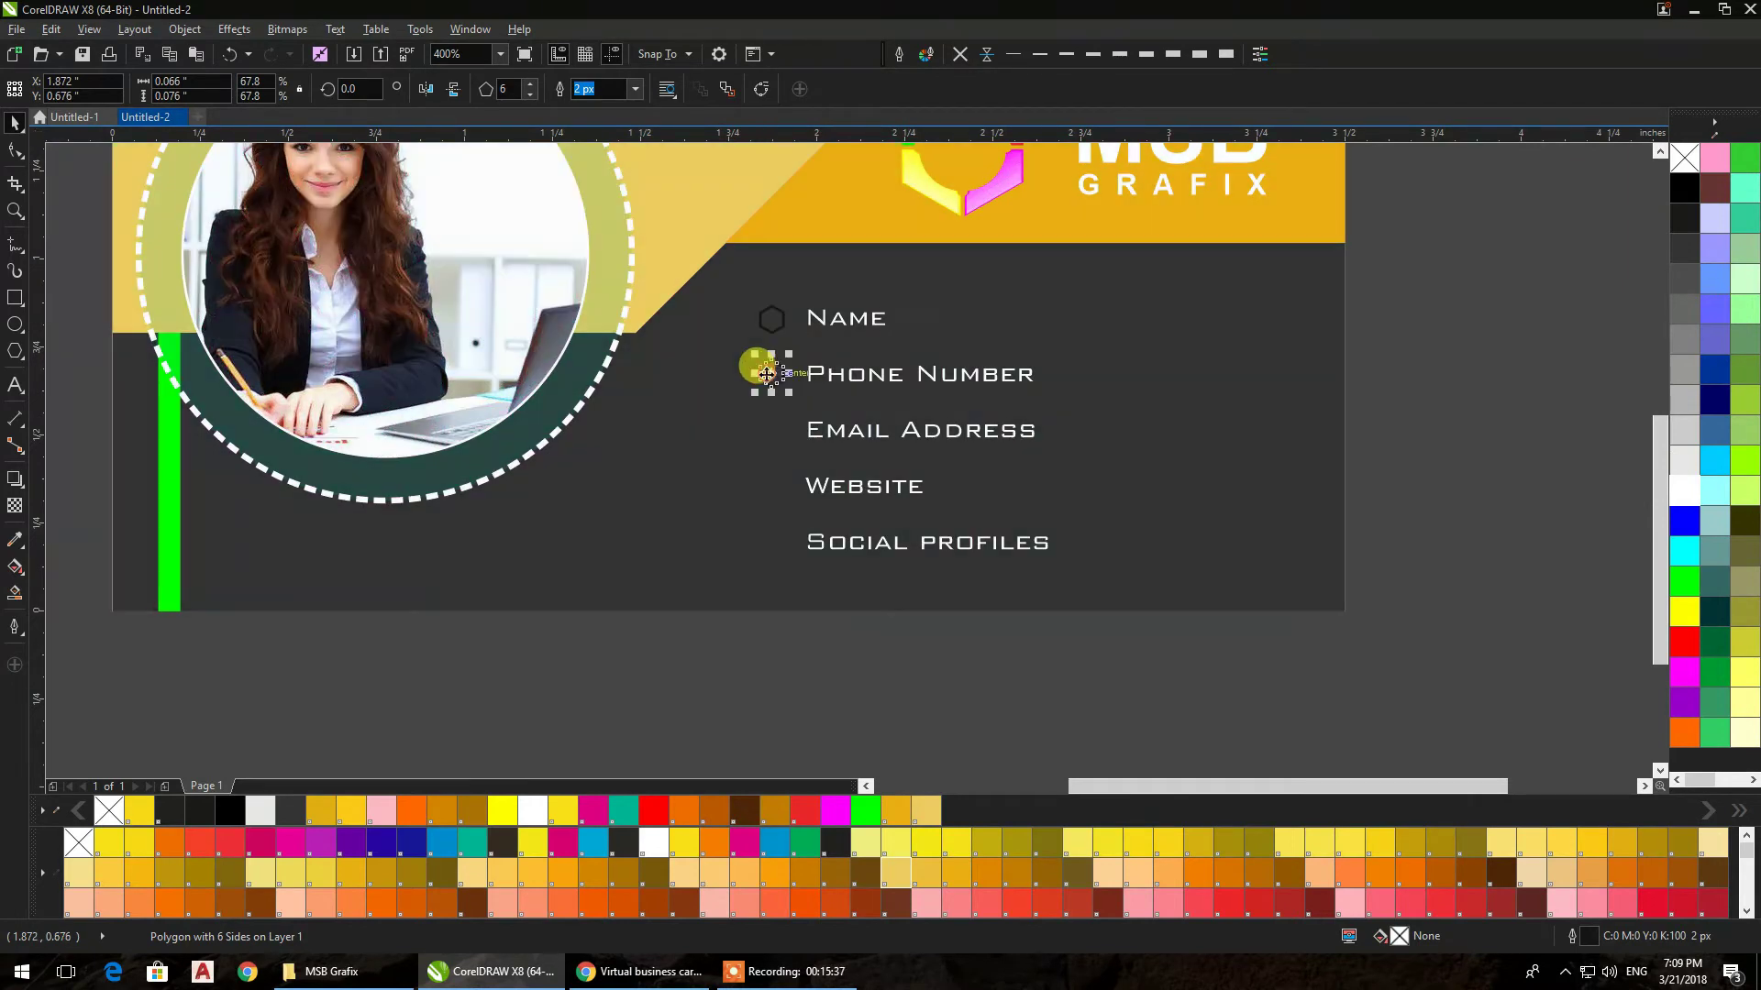
key(ctrl+d)
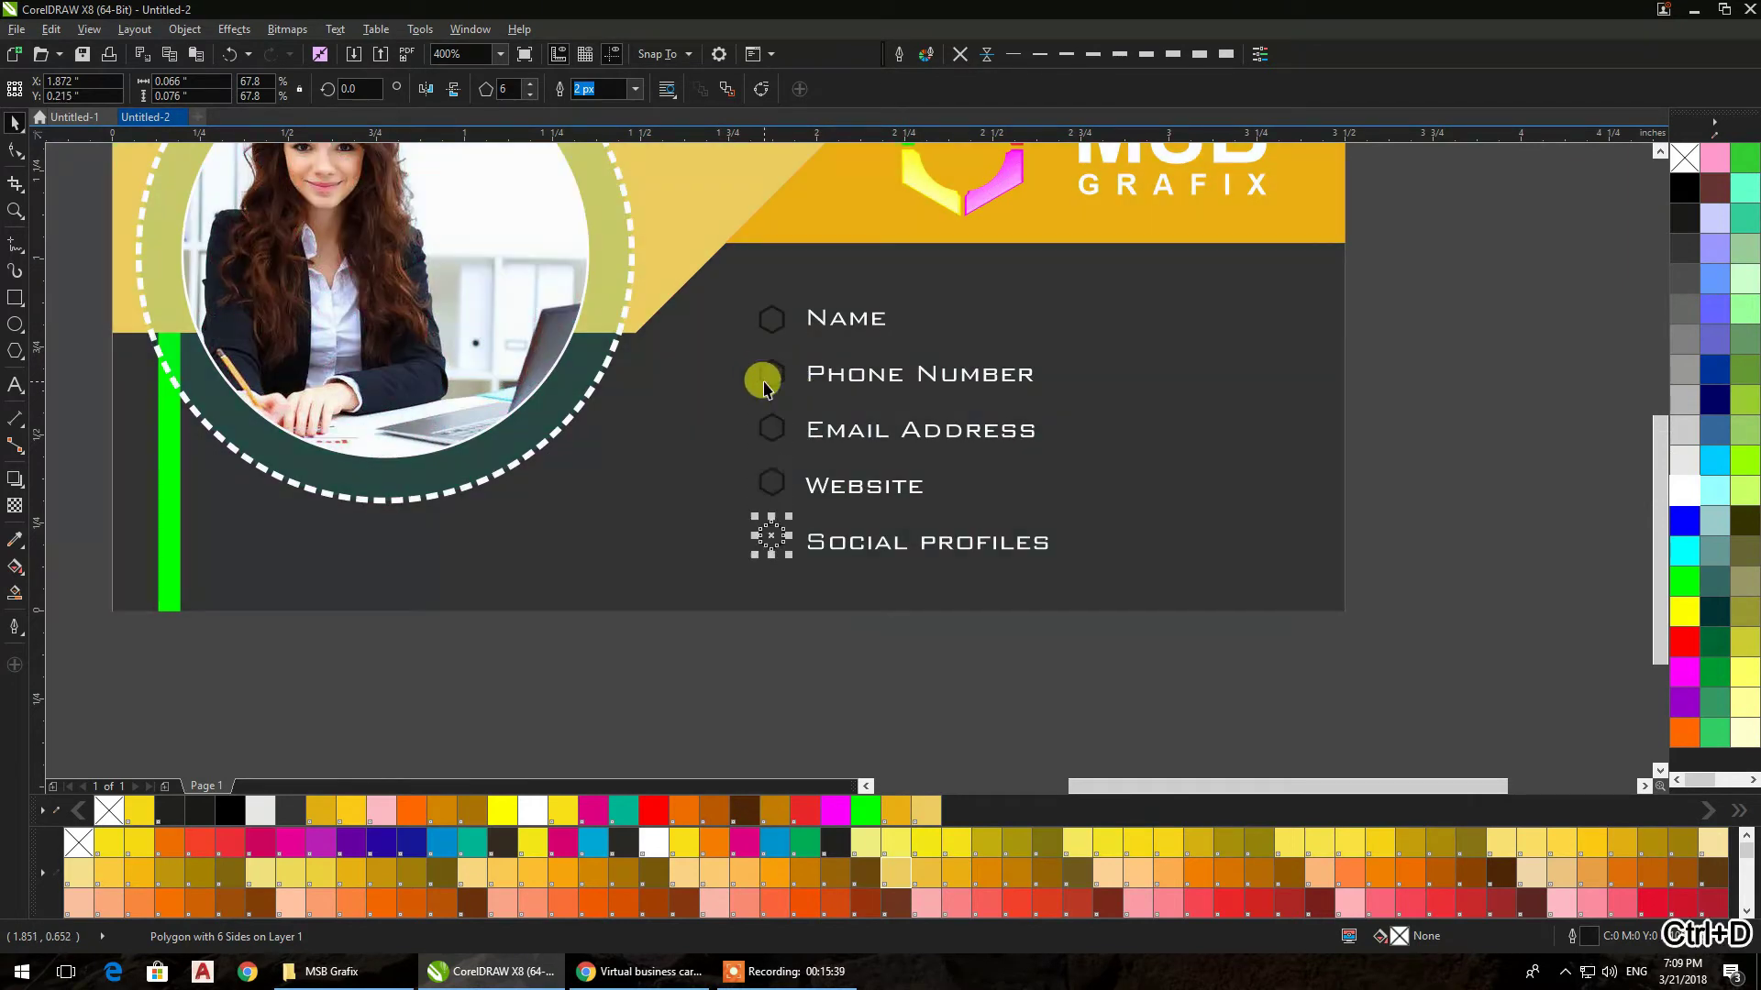
Fill all five hexagon bullets with red #FF0000 and remove their outlines
drag(884, 648, 688, 273)
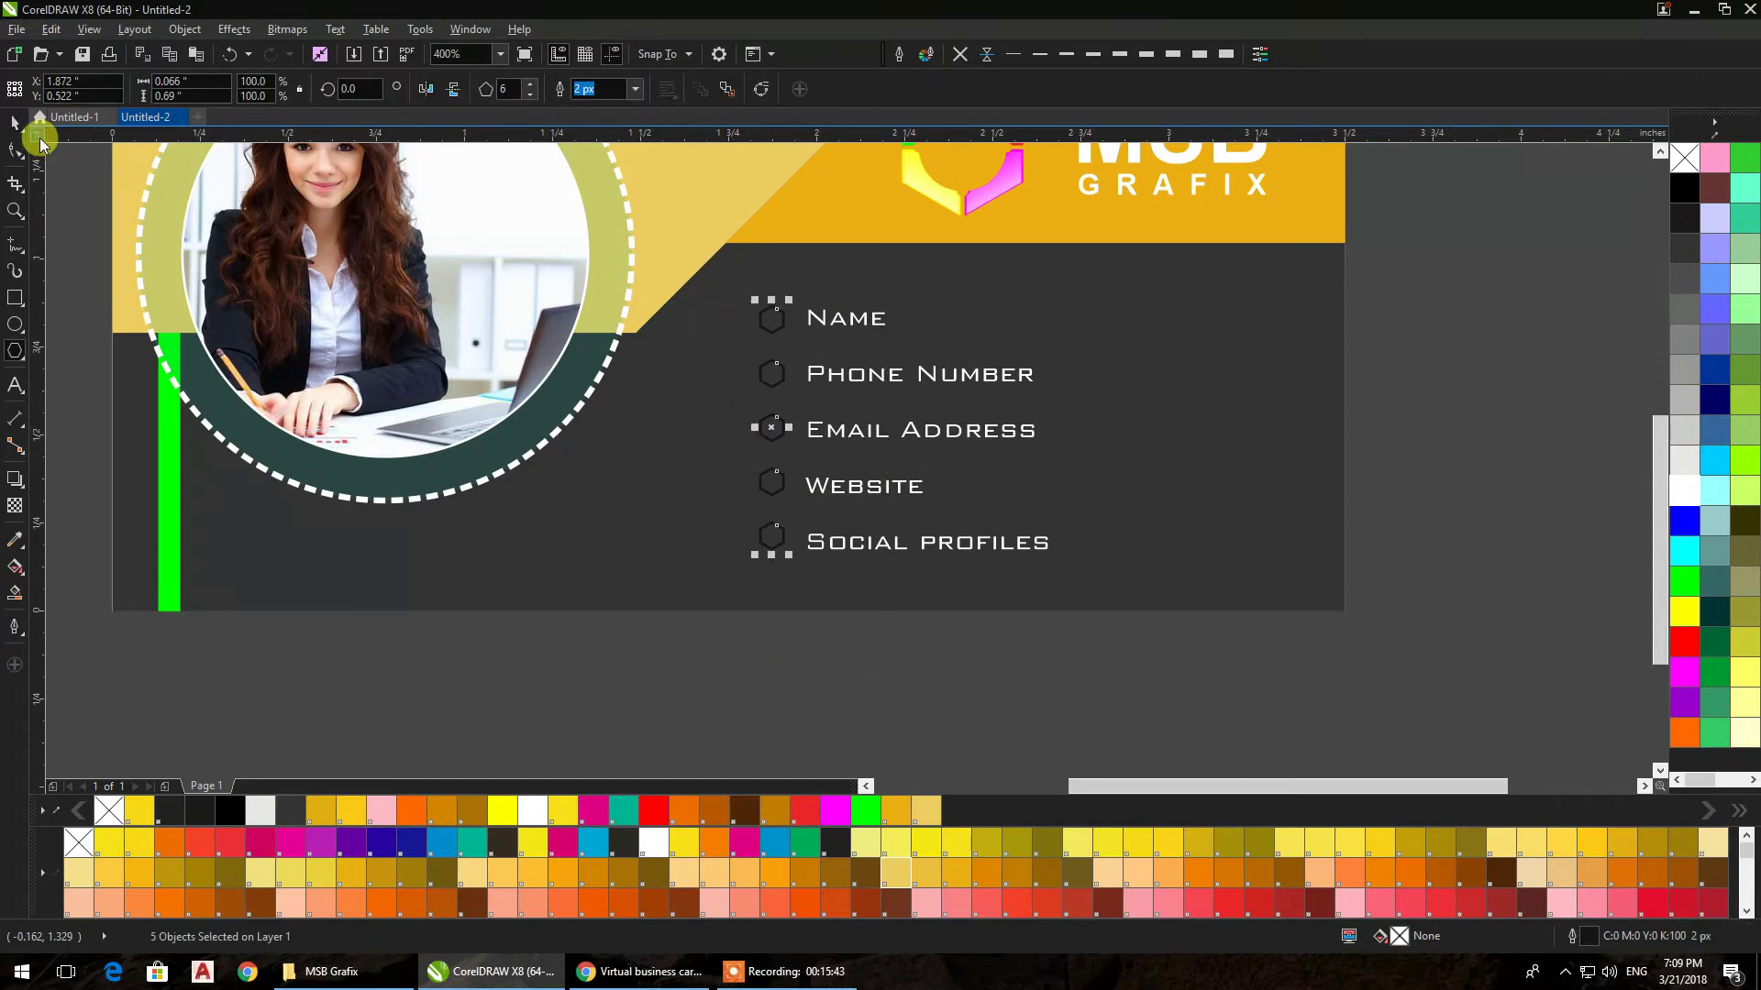
click(843, 661)
drag(827, 662, 656, 273)
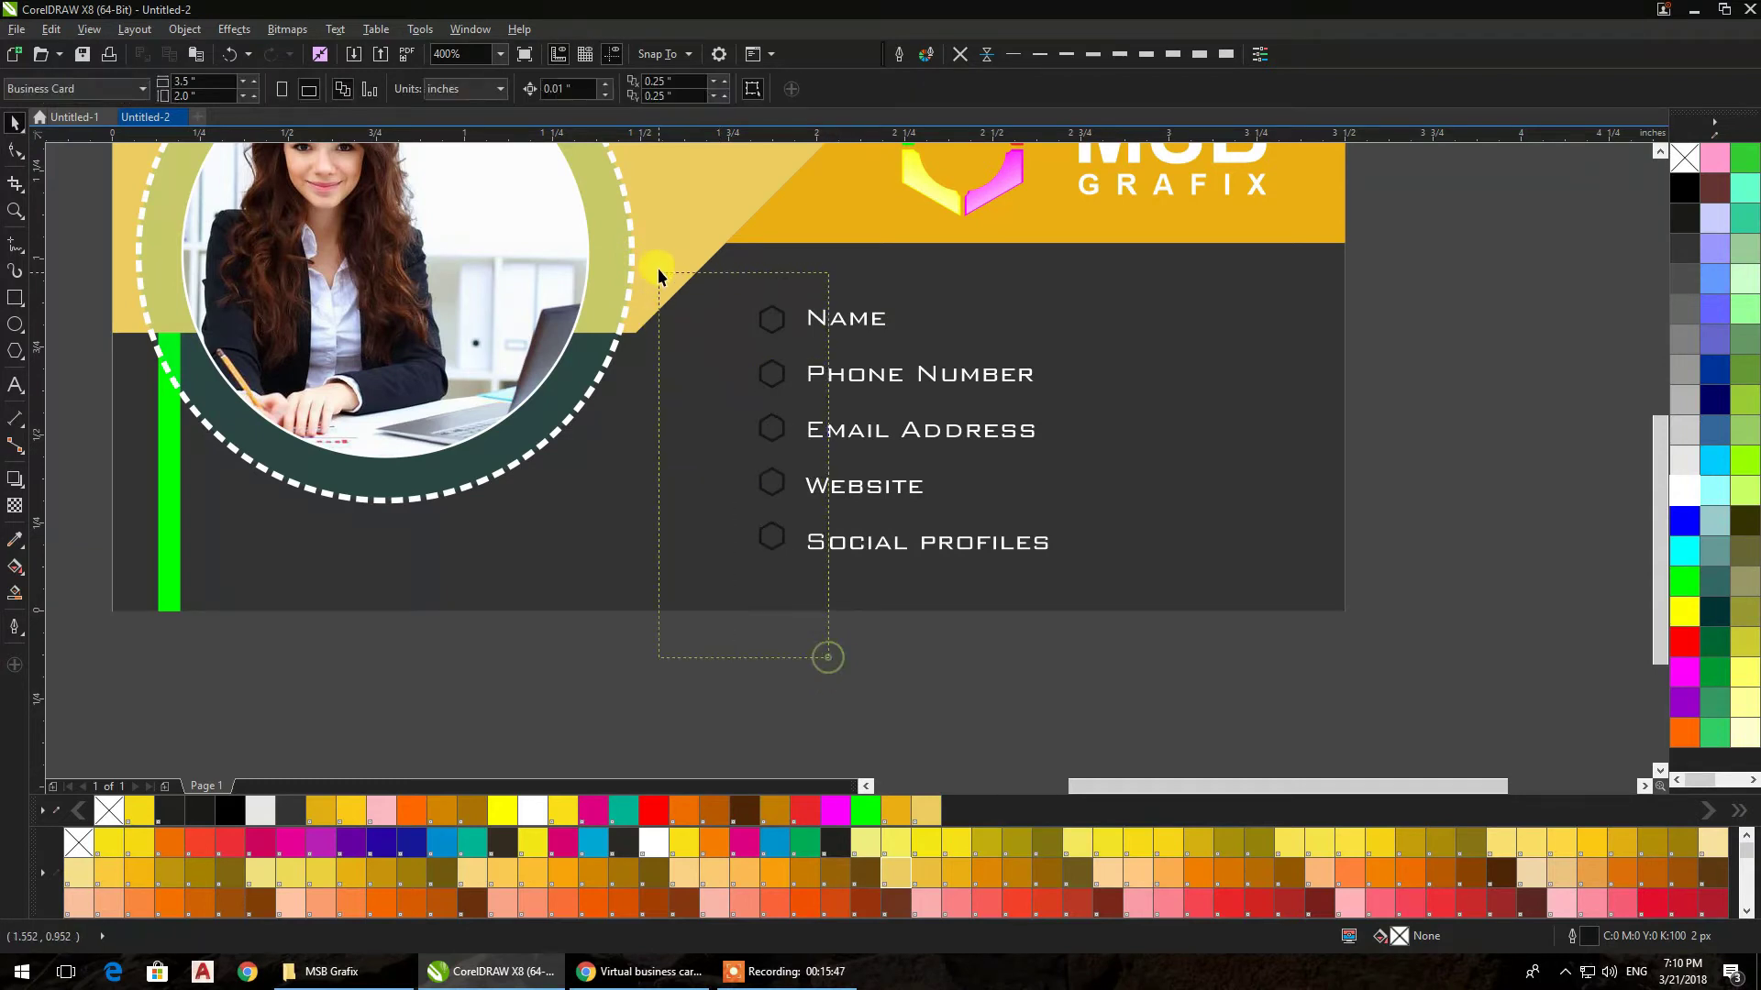
click(834, 810)
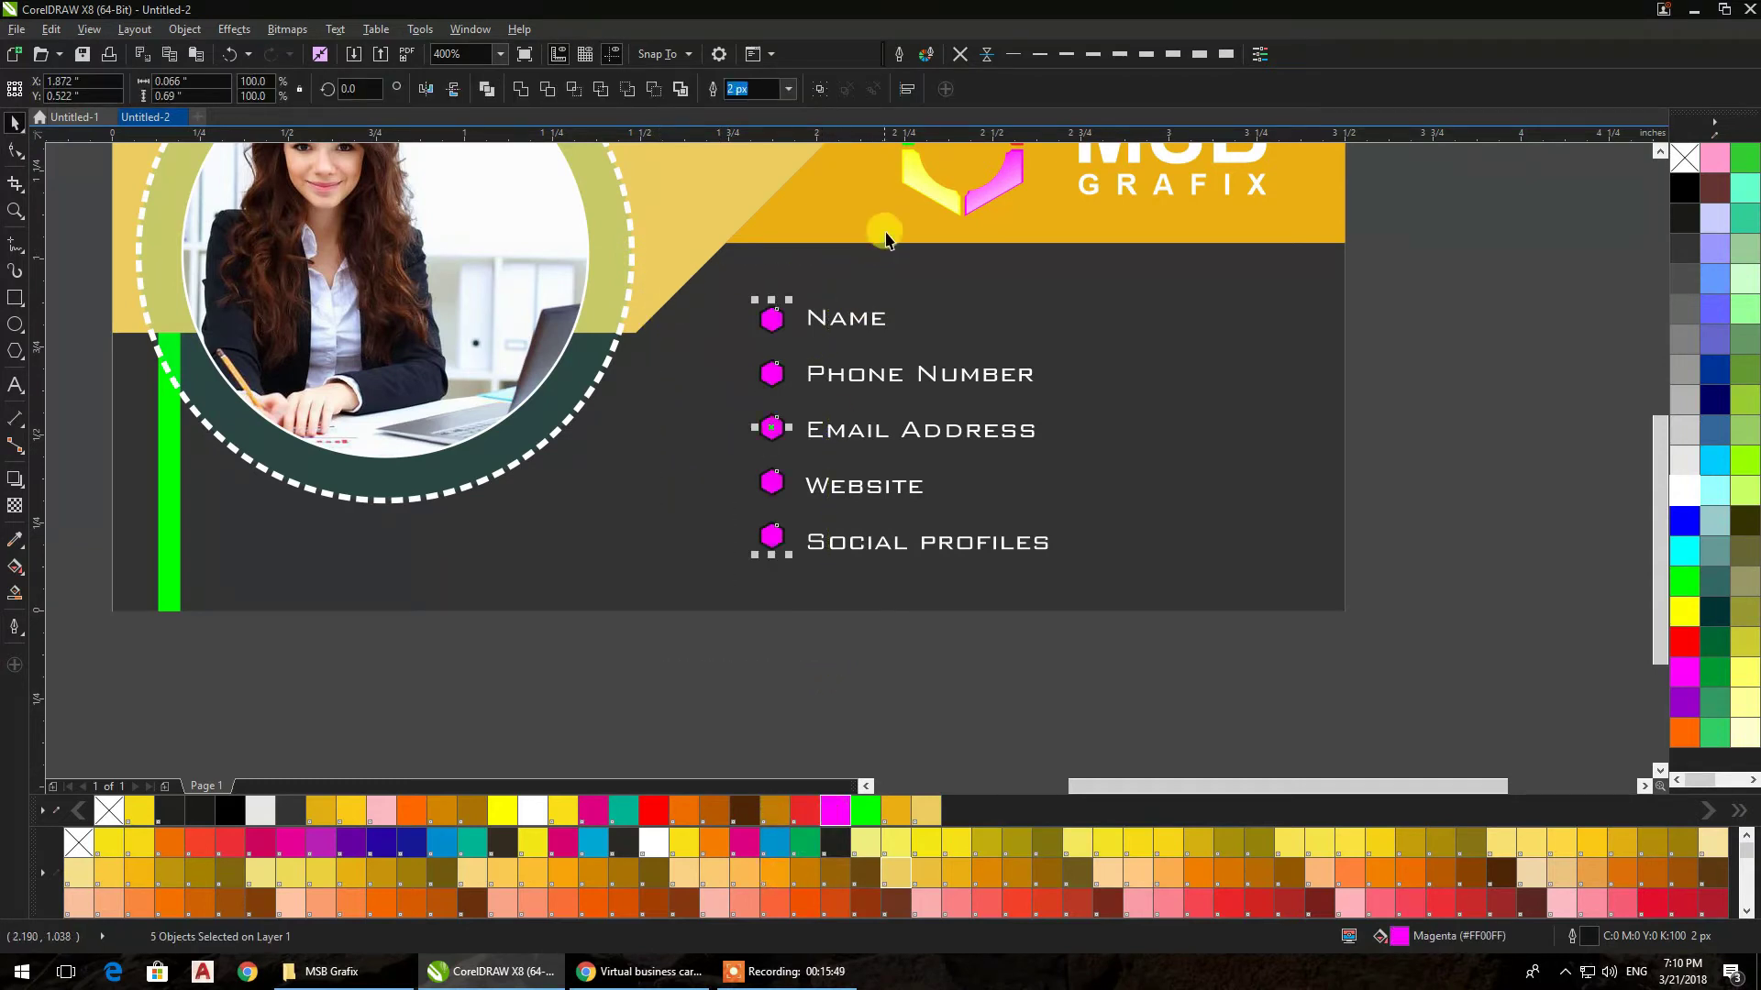
click(957, 55)
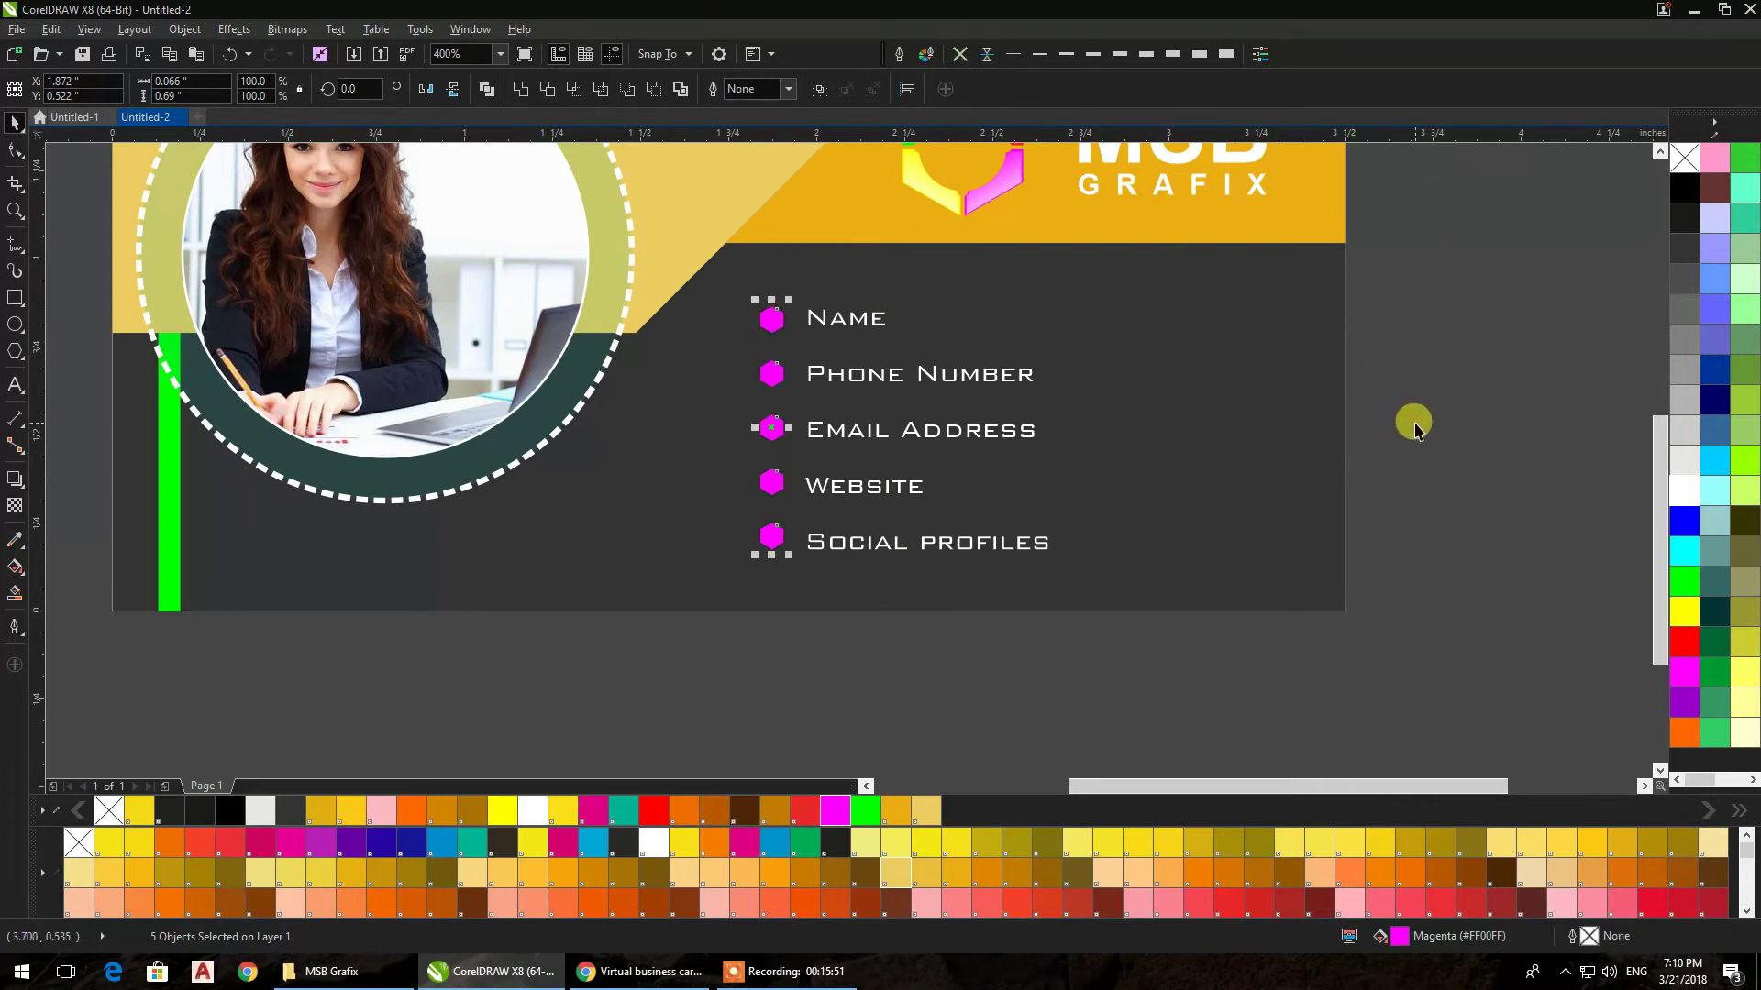
click(653, 811)
click(830, 706)
Nudge the five red hexagon bullets slightly away from the contact text
drag(829, 706, 671, 273)
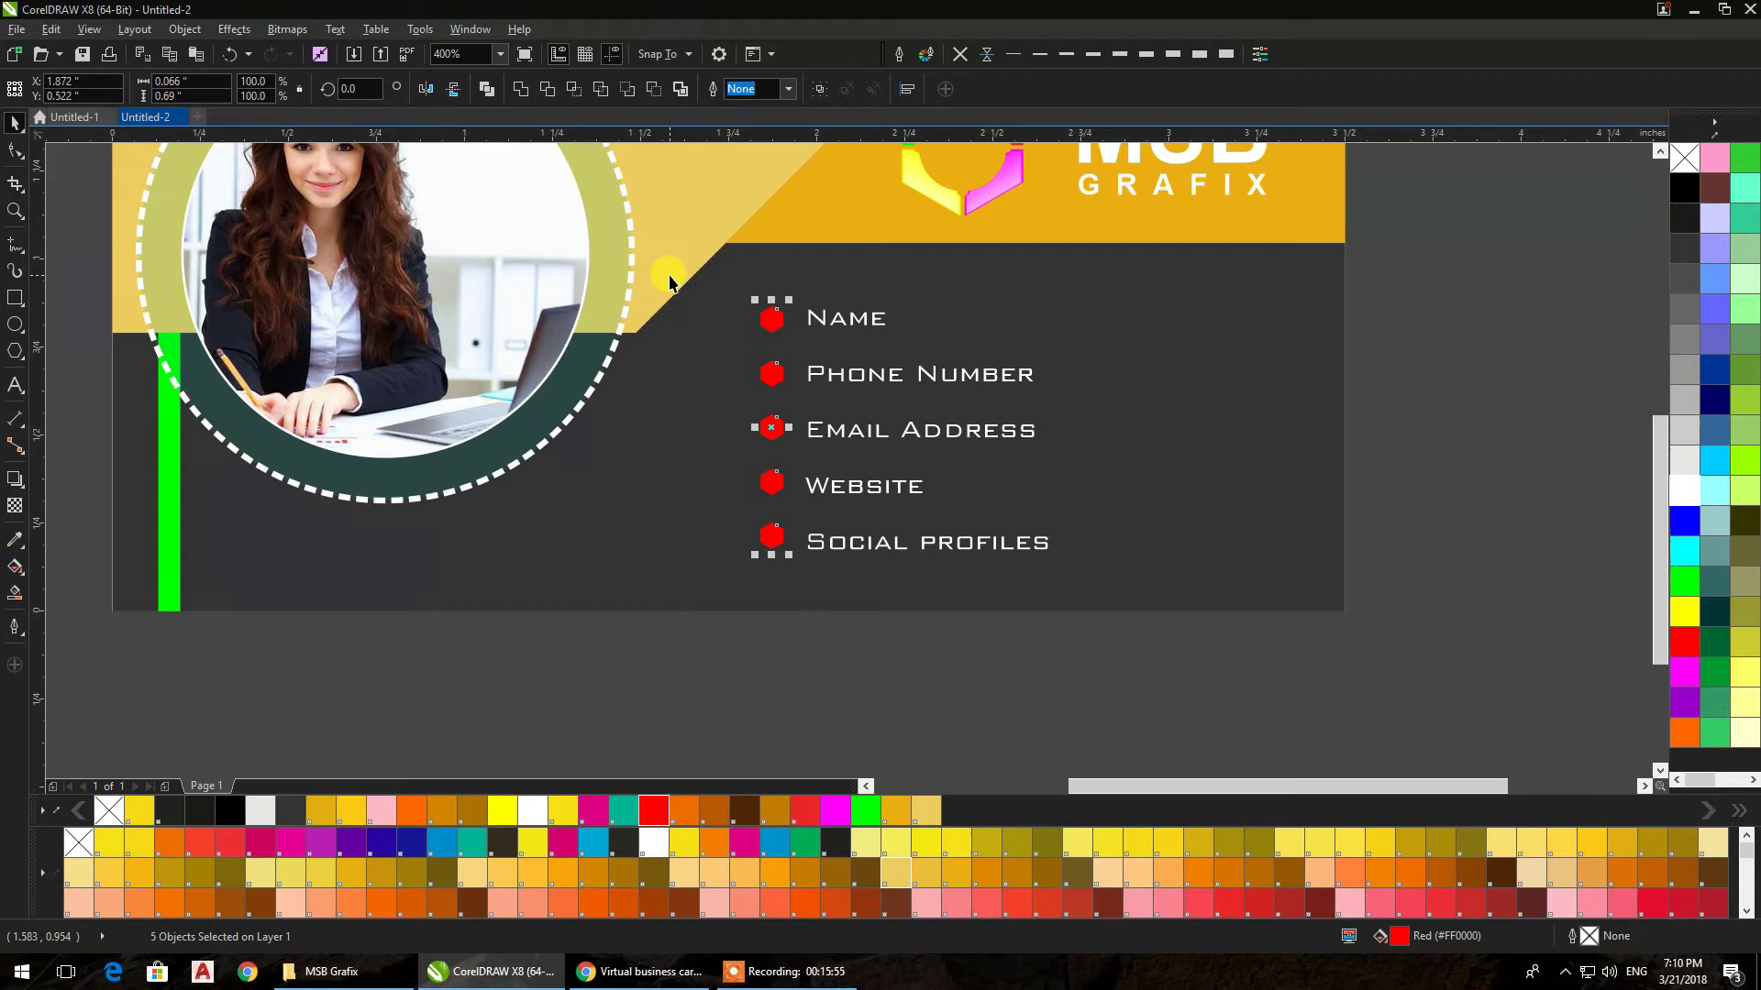
key(Left)
click(884, 669)
scroll(884, 669, down, 2)
drag(844, 602, 737, 594)
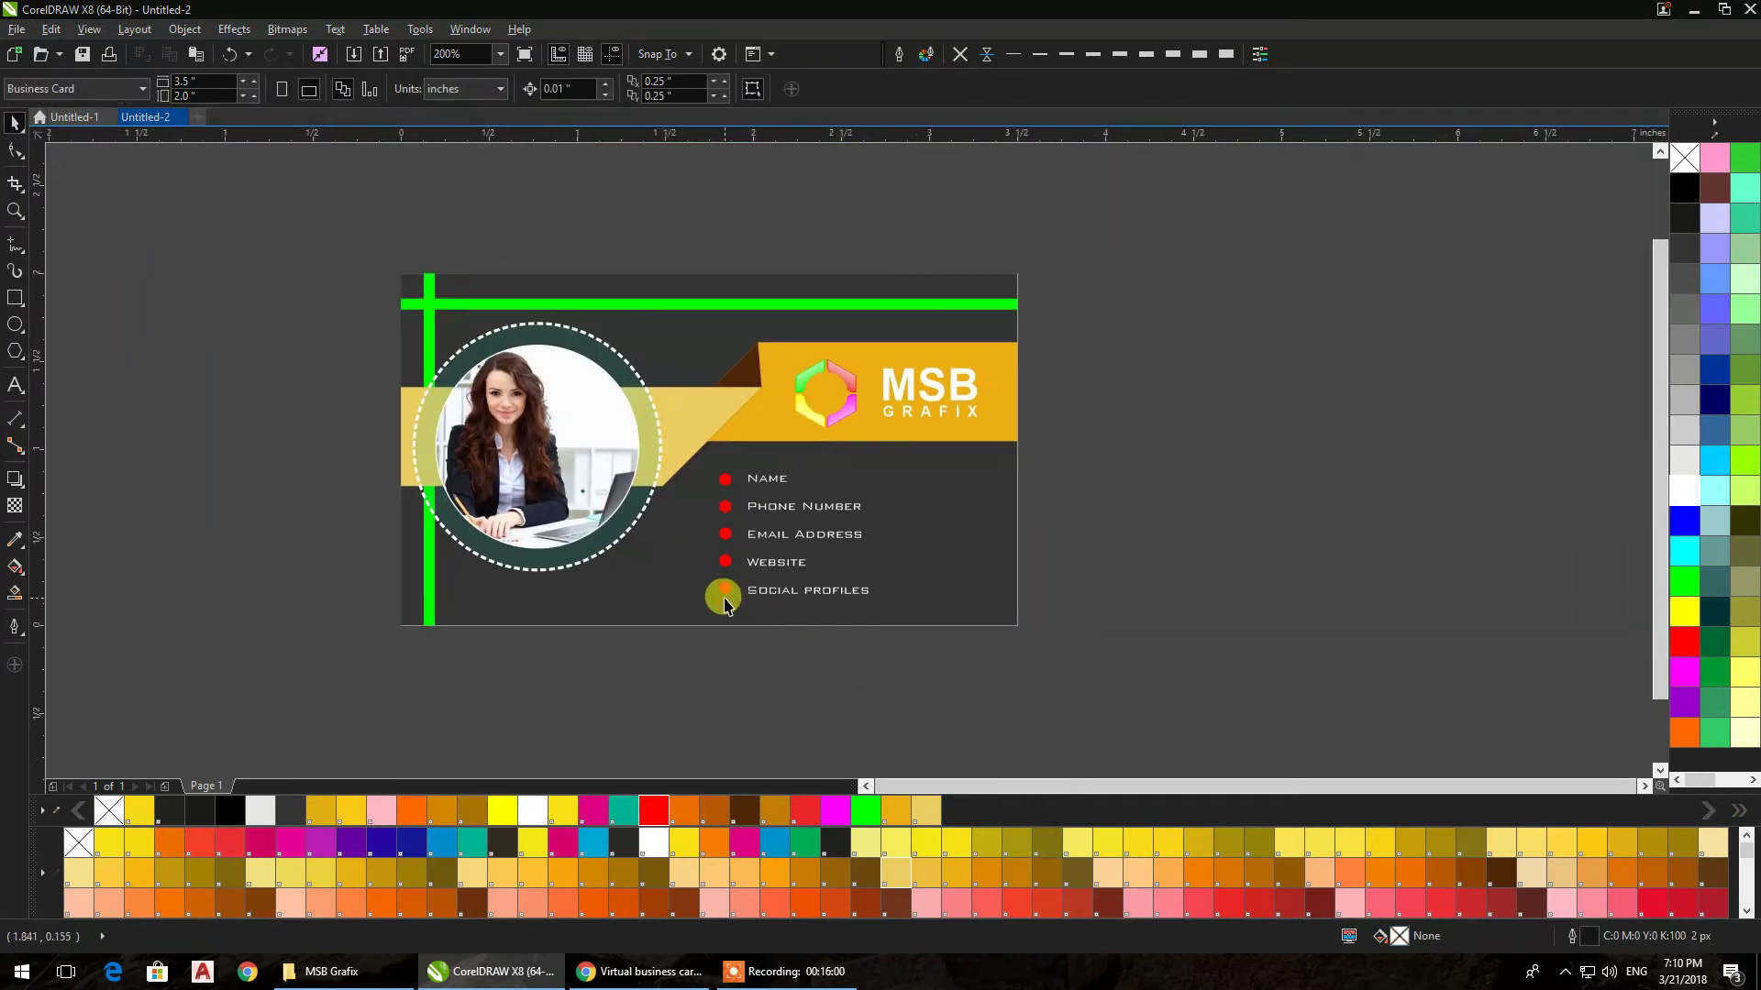
Draw a rectangle about 0.698 by 0.745 inch and move it onto the card's lower-right corner
click(15, 299)
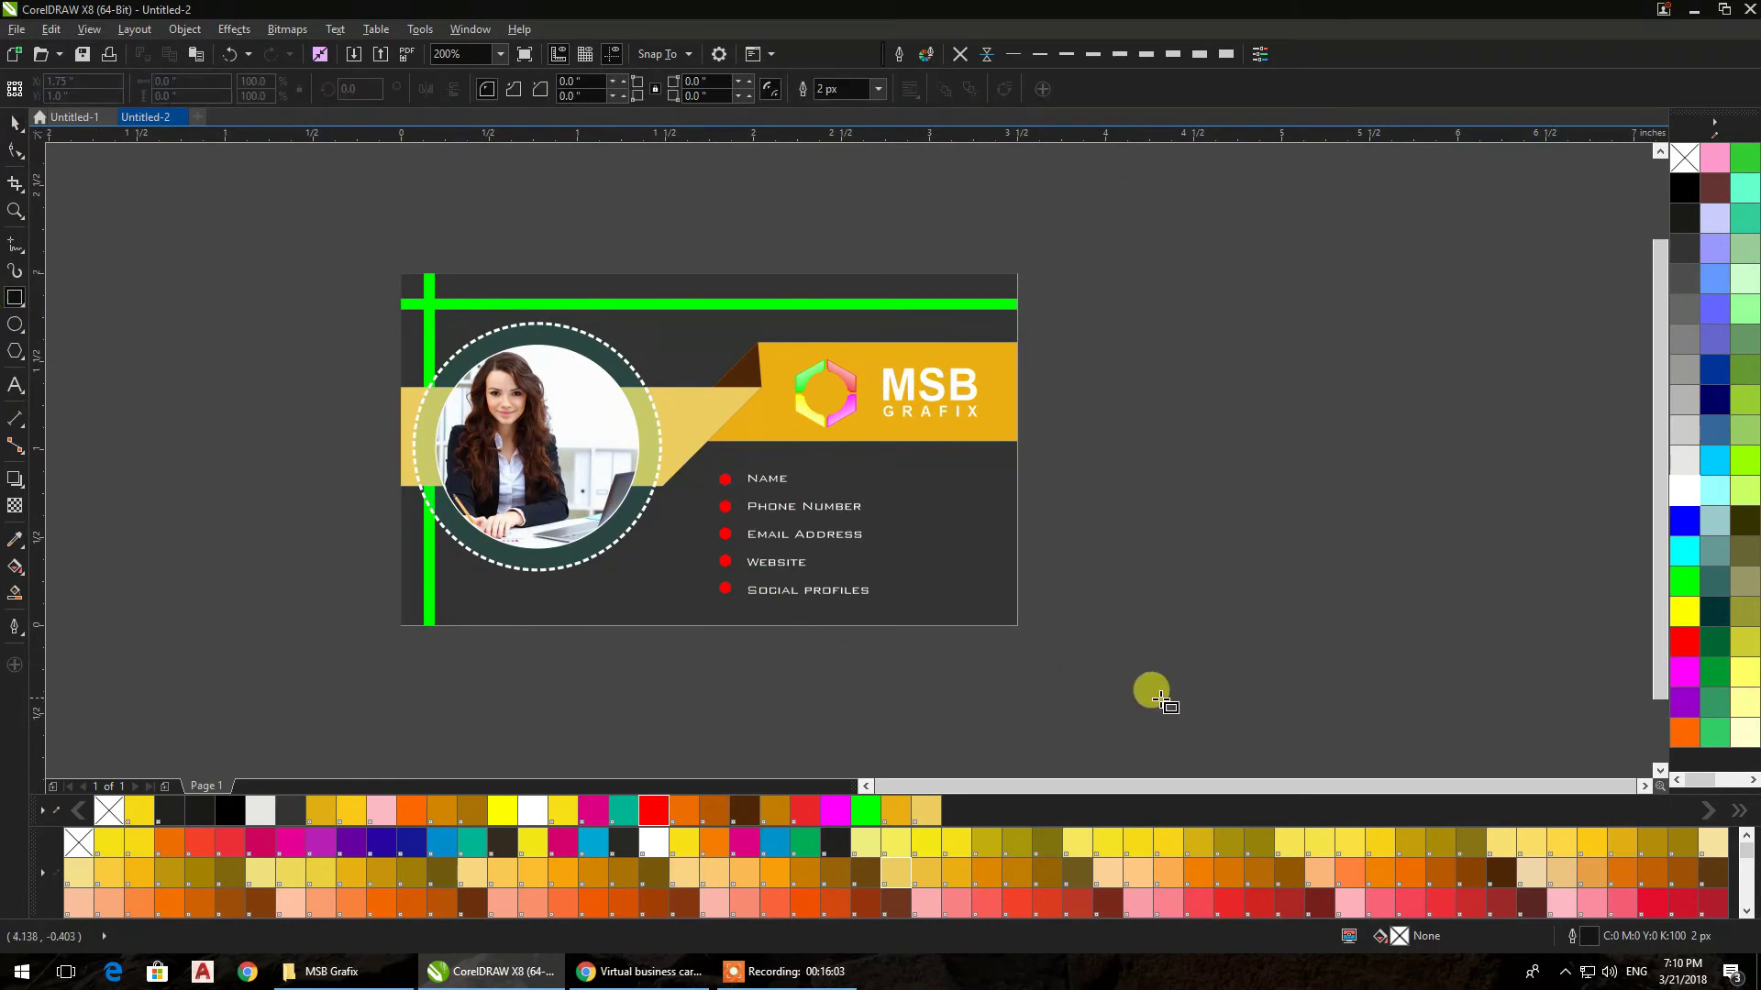
drag(1330, 424, 1465, 569)
click(15, 124)
drag(1392, 470, 953, 537)
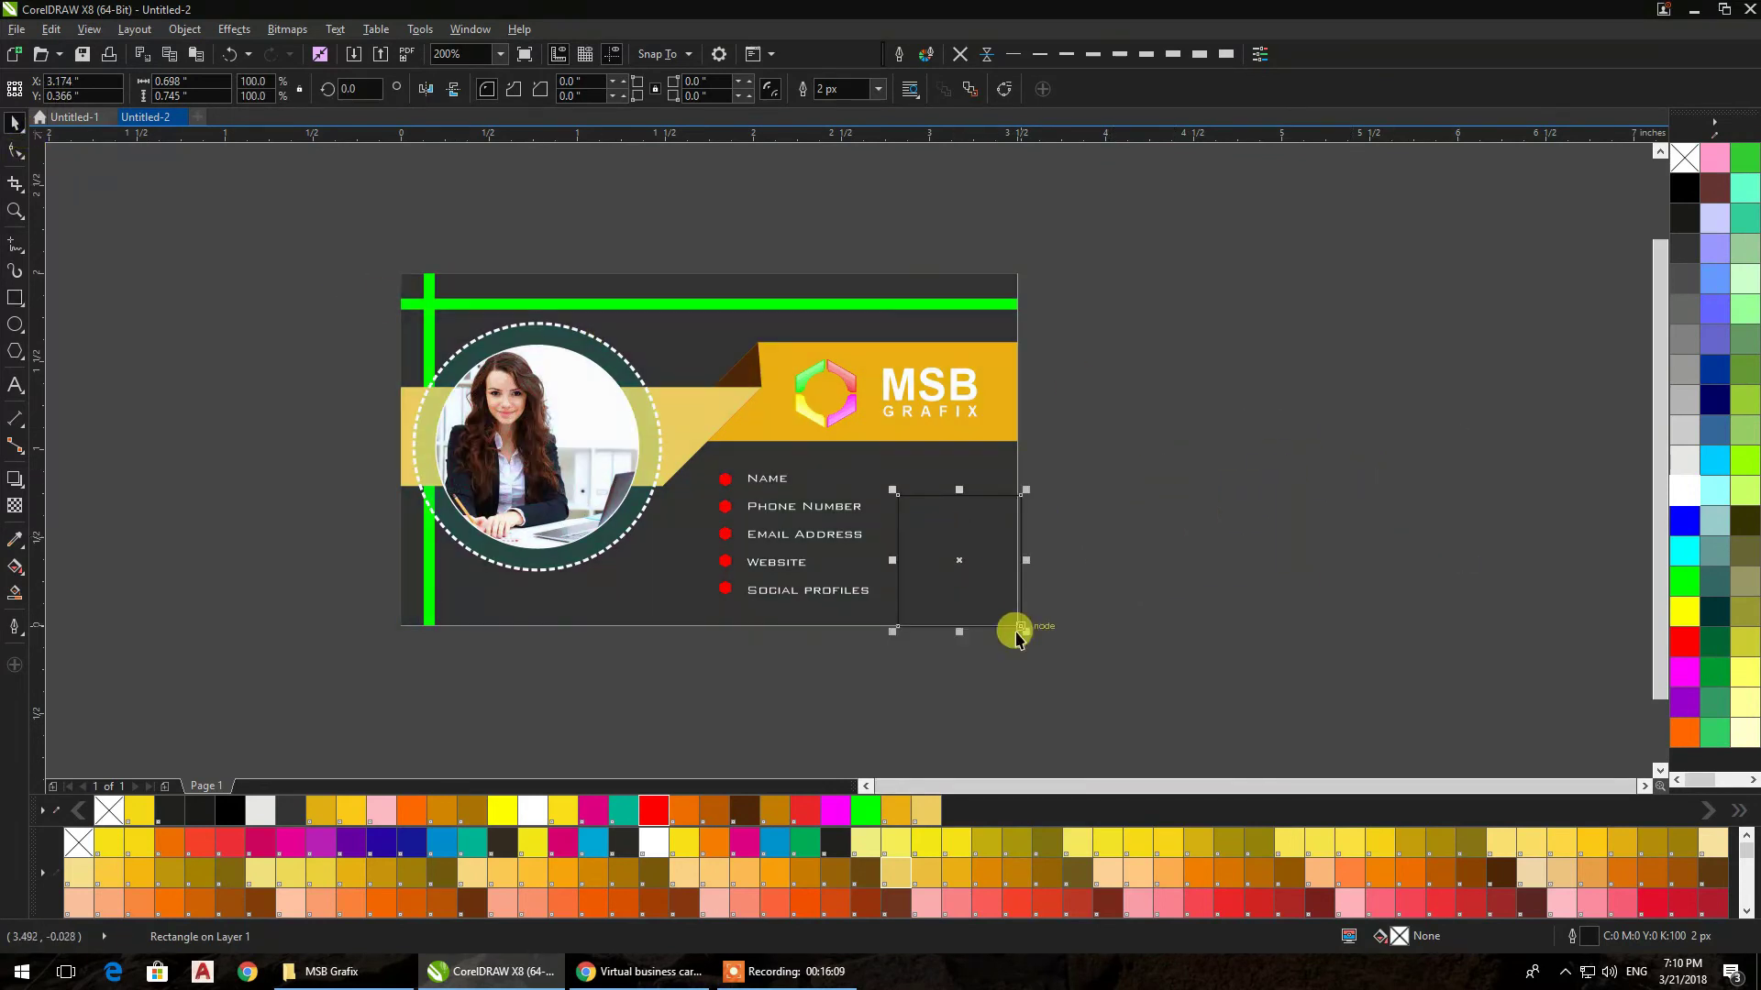
Align the rectangle flush with the card's lower-right corner and reduce its height to about 0.677 inch
scroll(1025, 639, up, 2)
drag(1012, 596, 999, 592)
scroll(830, 536, down, 1)
click(1017, 518)
click(691, 365)
mouse_move(784, 302)
mouse_down()
mouse_move(779, 330)
mouse_move(778, 303)
mouse_move(791, 321)
mouse_up()
key(ctrl+z)
click(1027, 404)
click(839, 427)
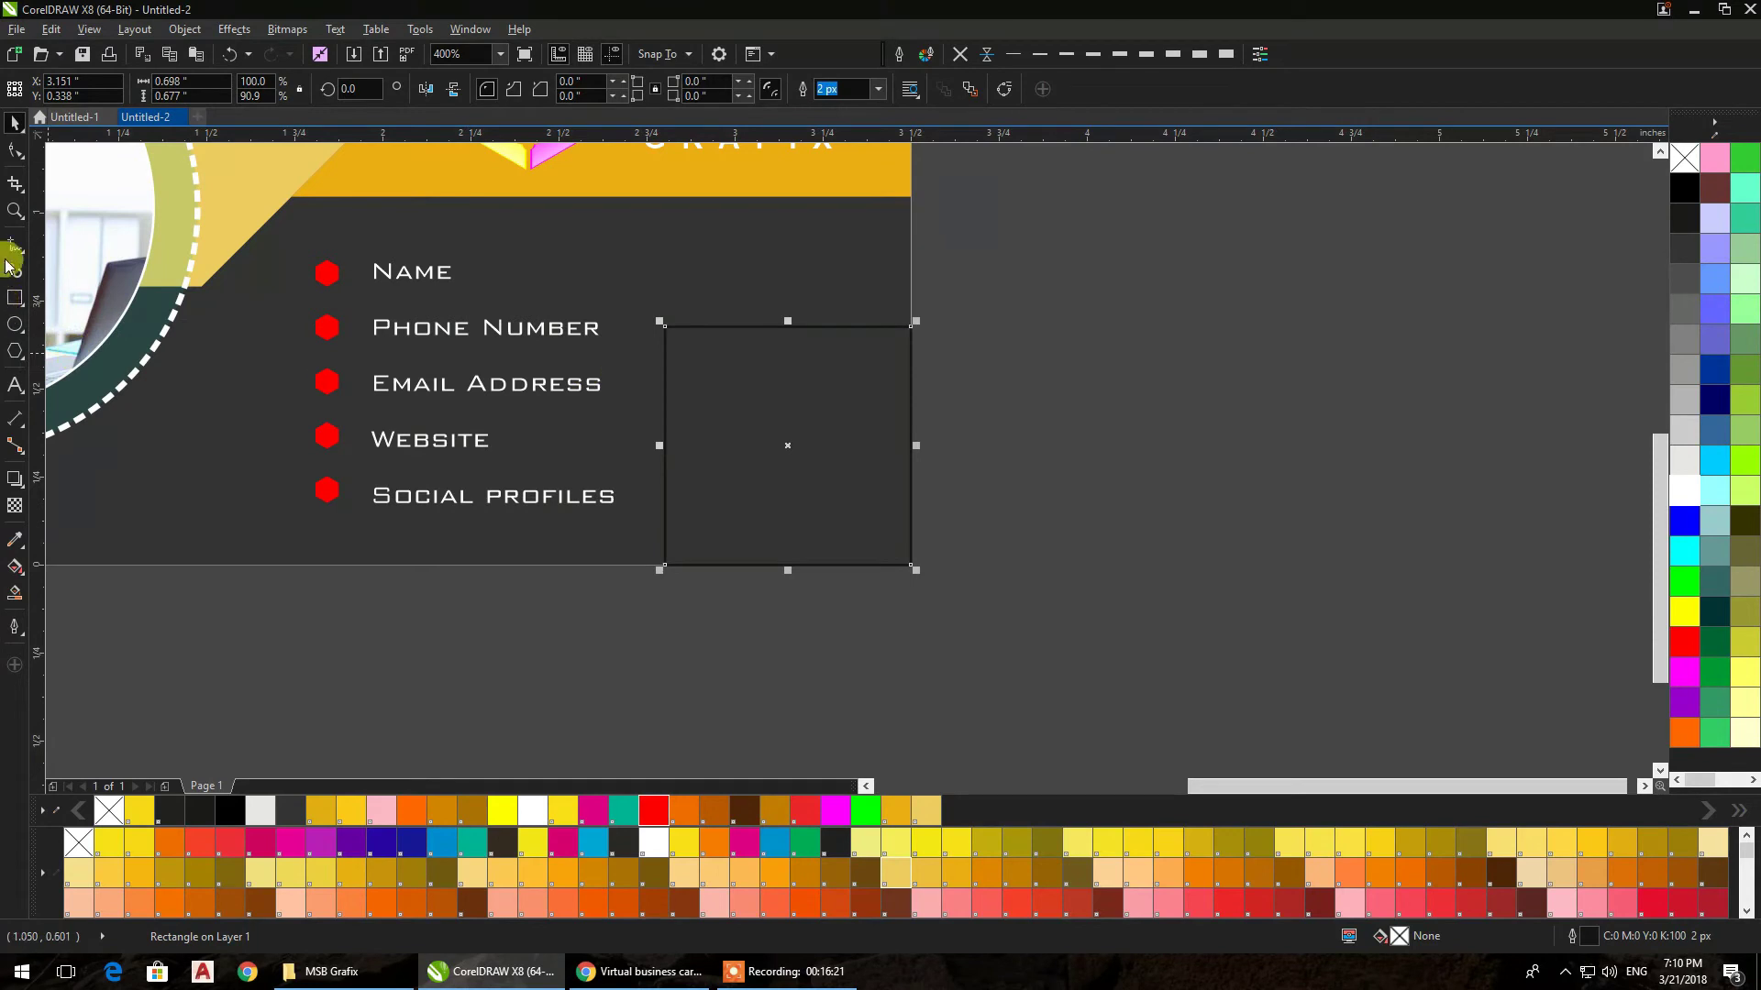
Convert the rectangle to curves and delete its upper-left node to form a corner triangle
click(17, 152)
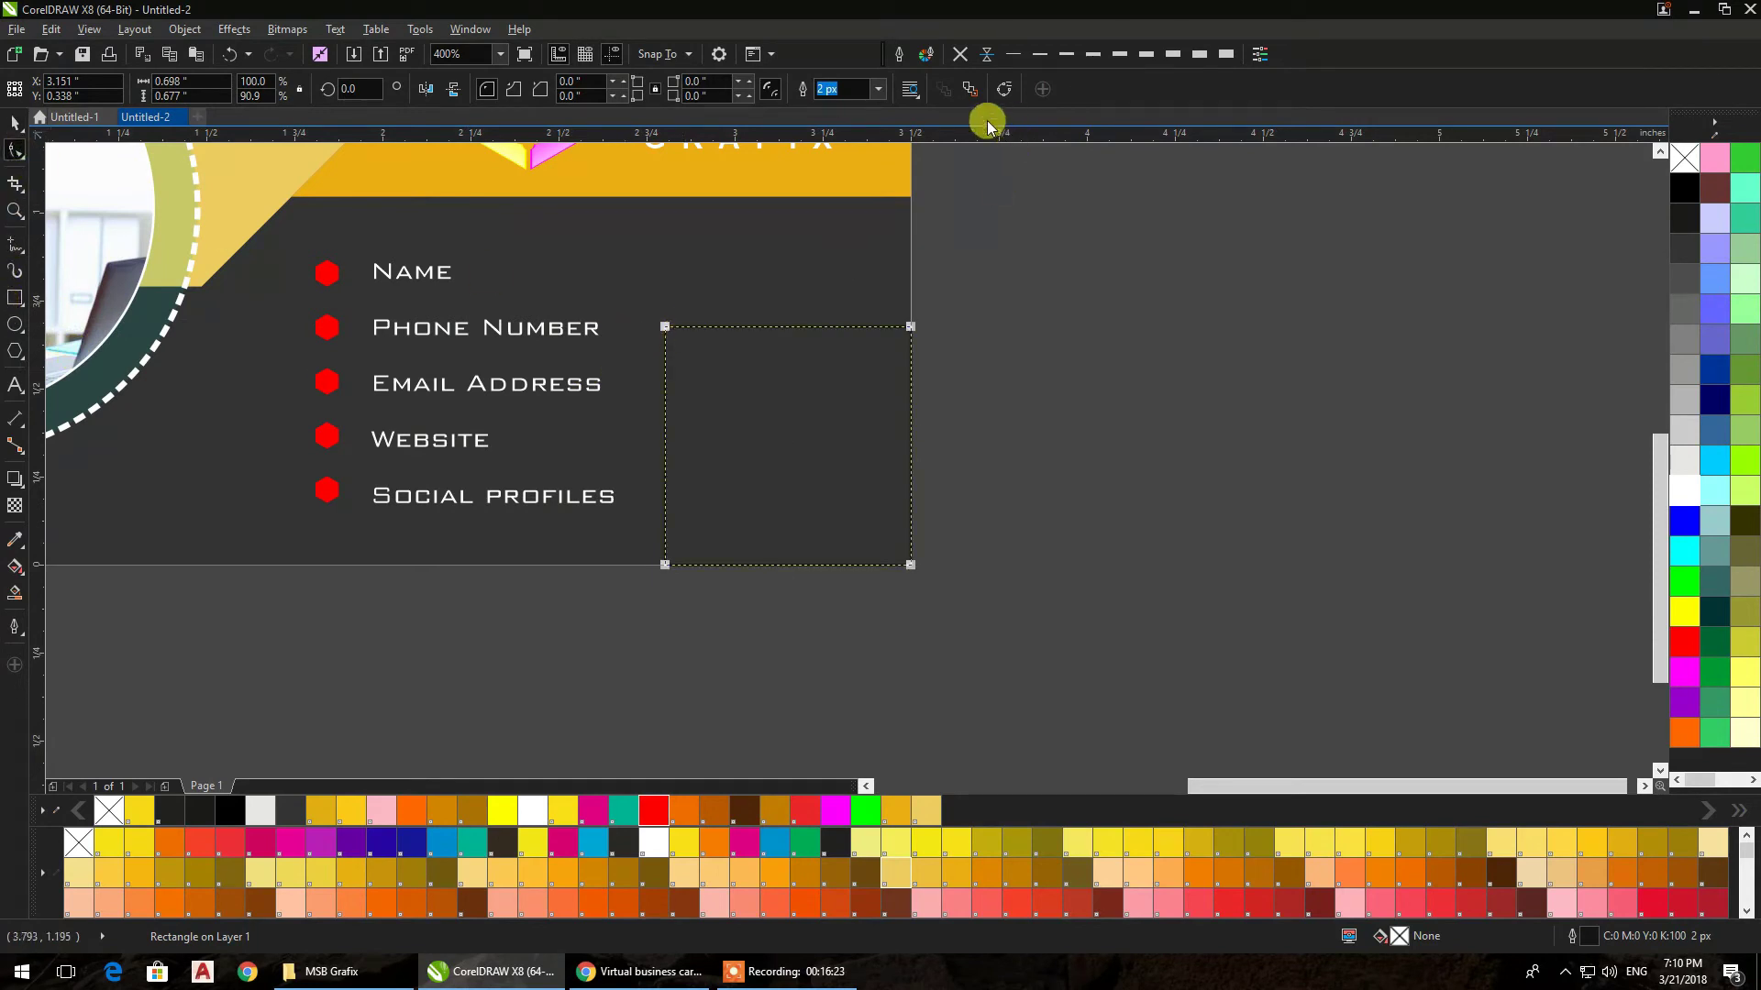
click(1007, 91)
click(662, 331)
right_click(664, 333)
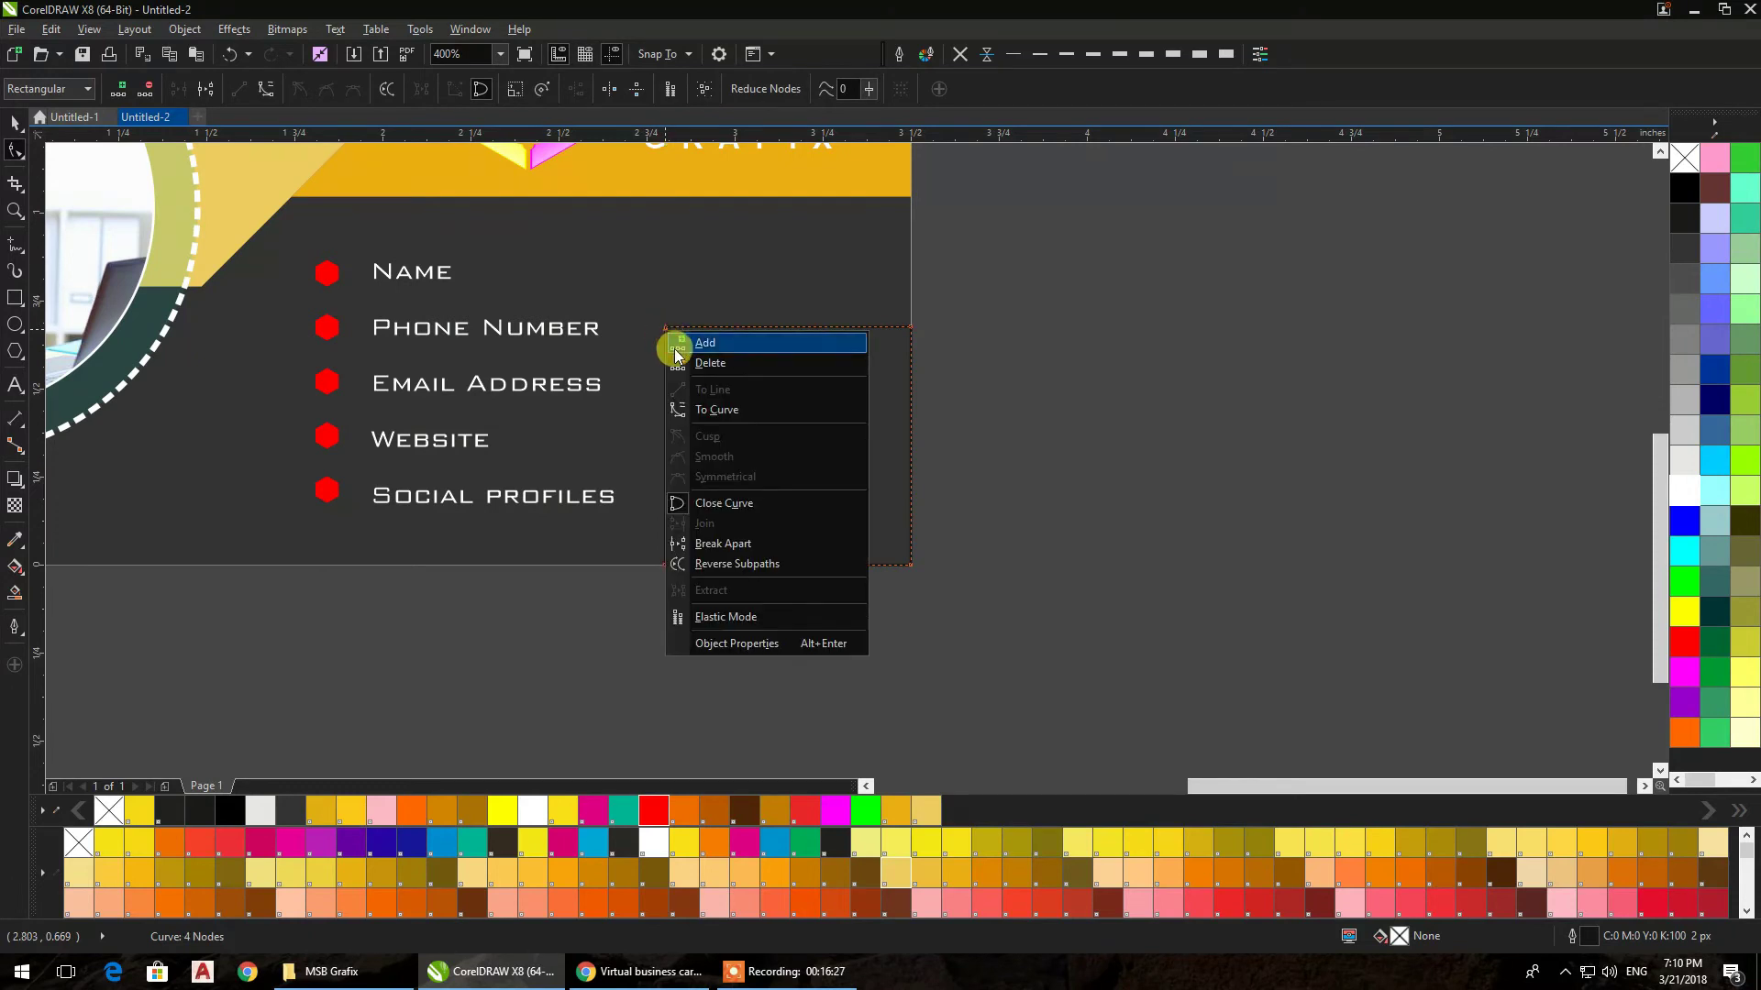
click(681, 361)
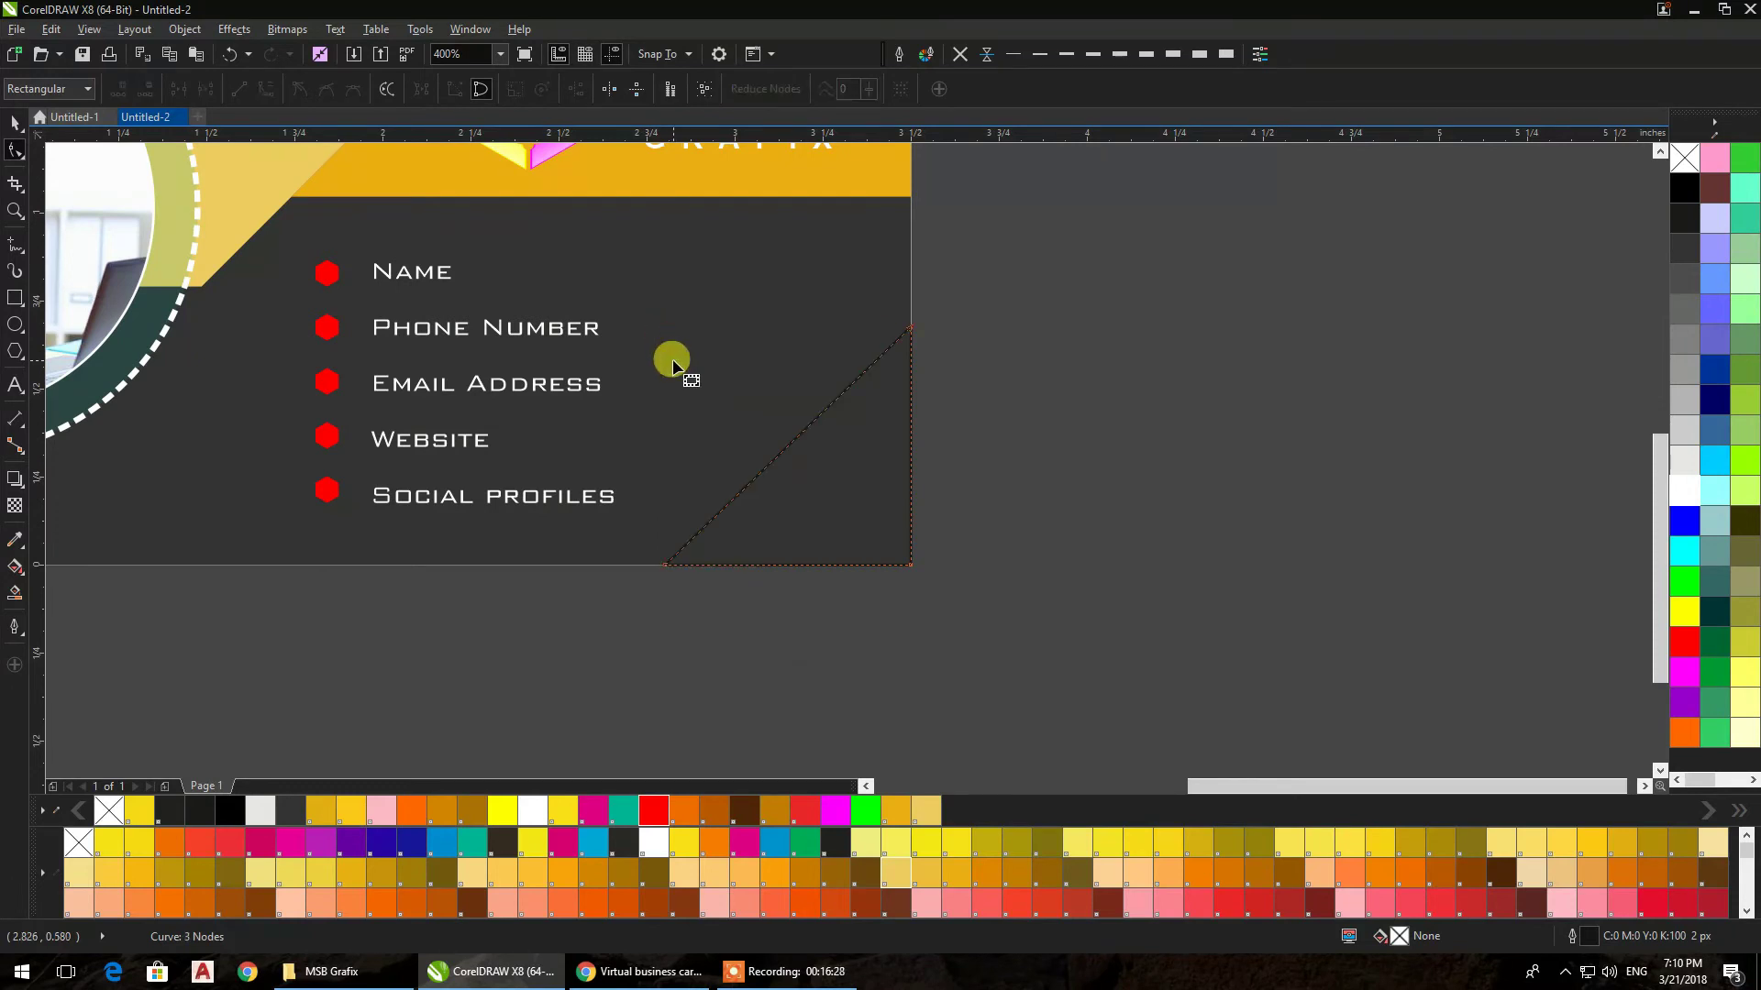
click(9, 128)
Make a skewed copy of the triangle and return its shifted node to the card corner, giving a width of about 0.773 inch
click(739, 554)
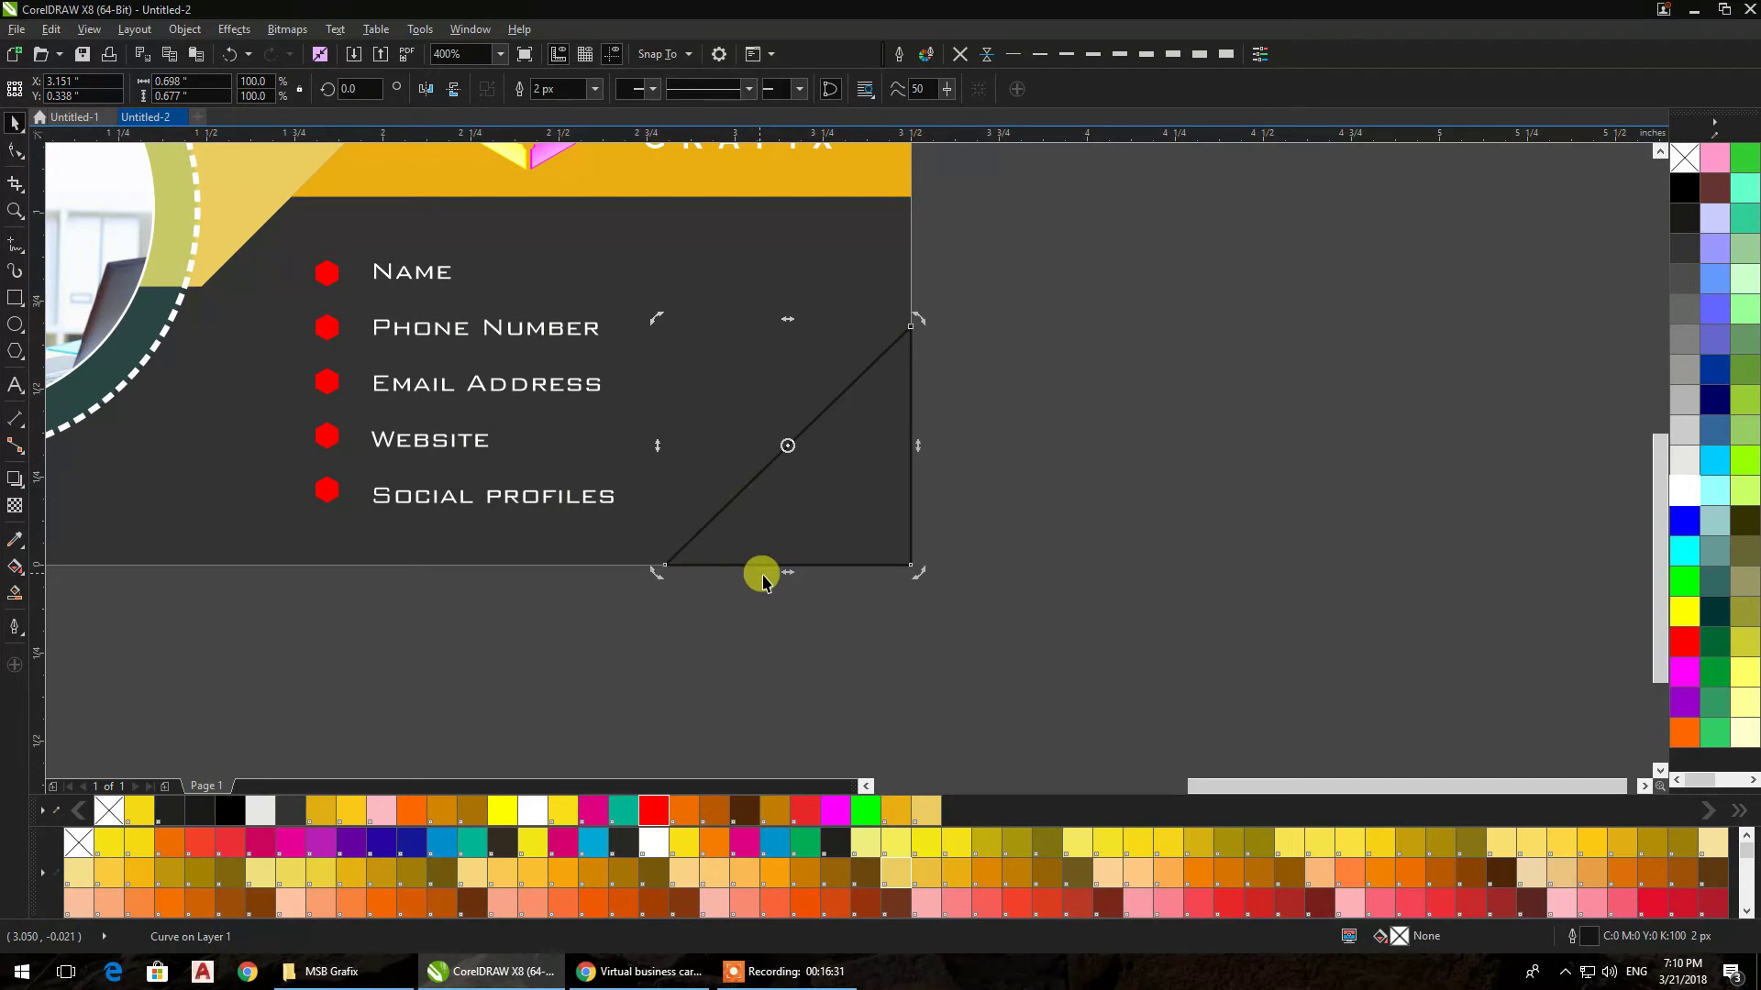
drag(787, 573, 759, 575)
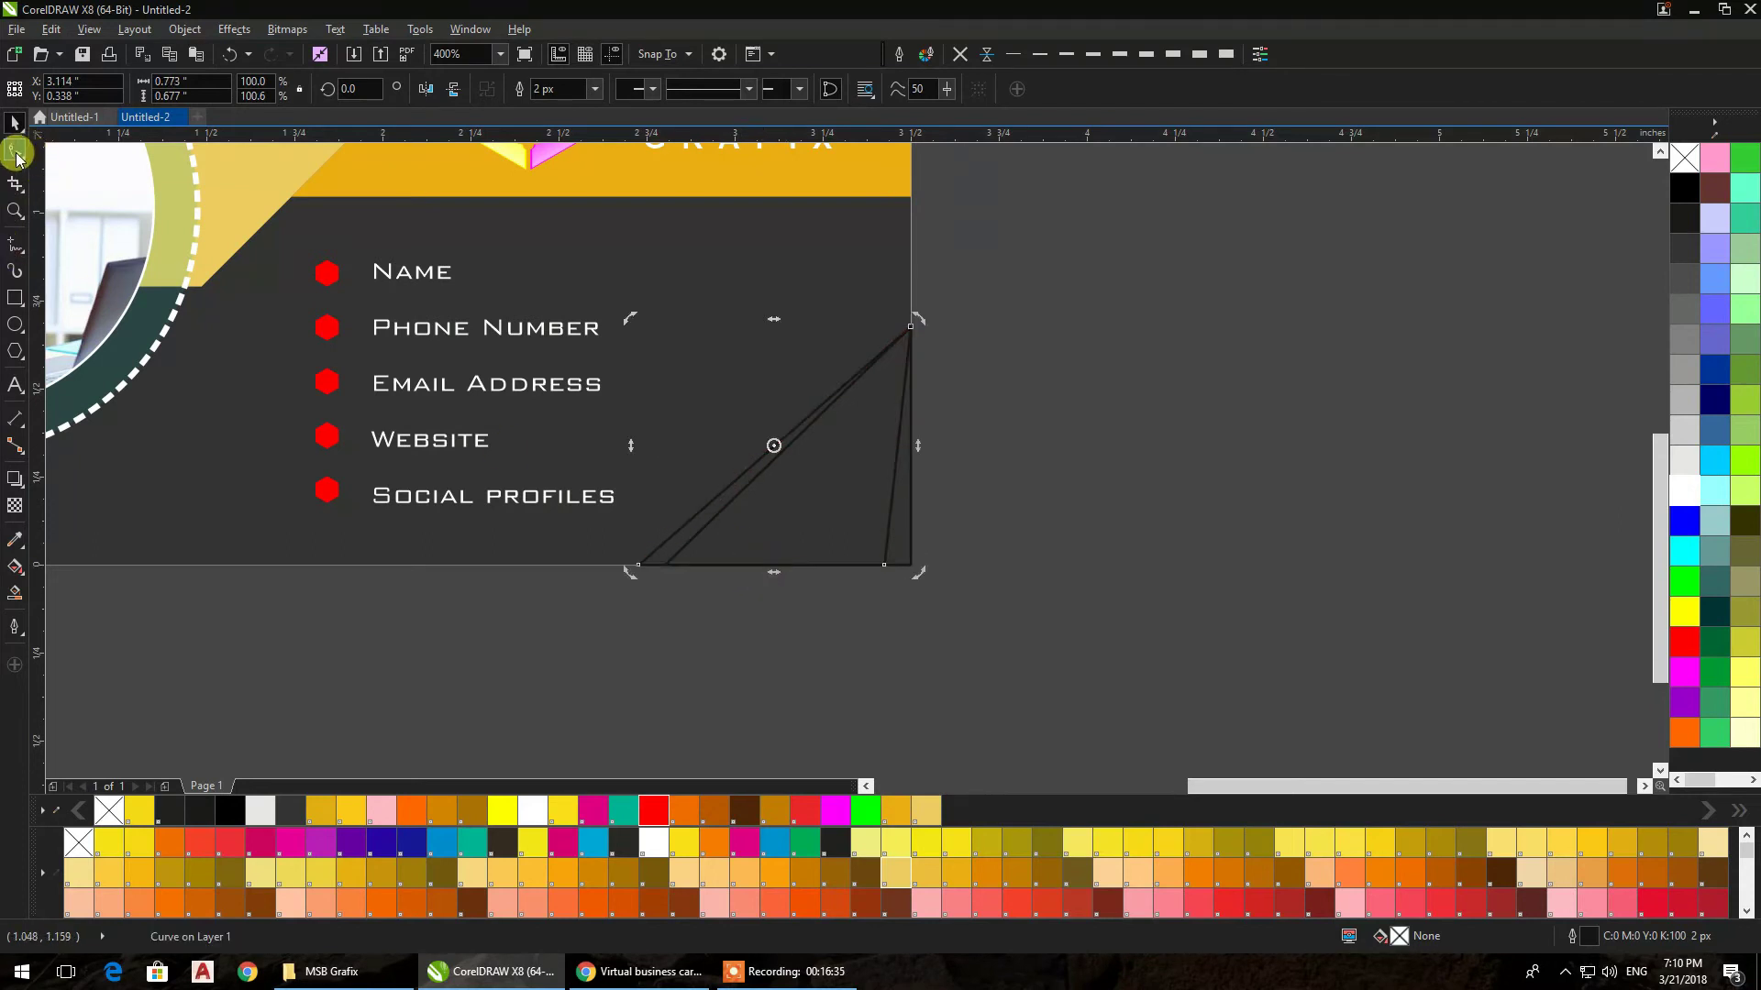
click(15, 152)
drag(878, 569, 910, 563)
click(16, 122)
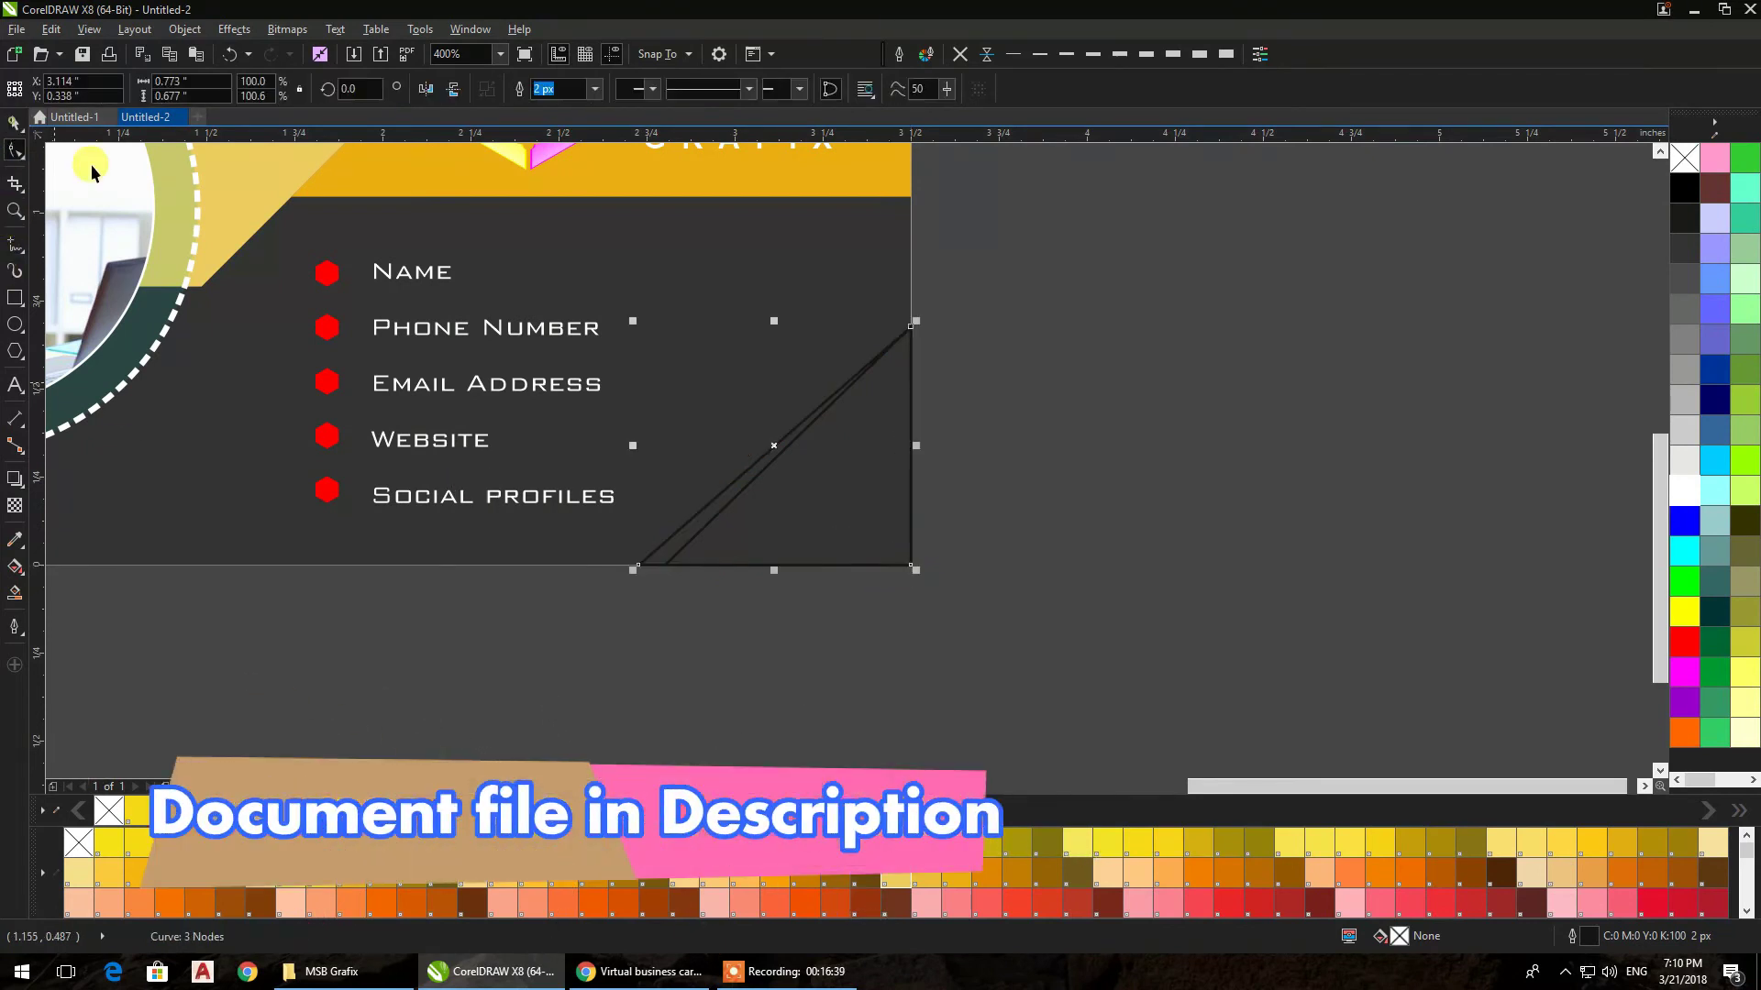
Move the wider triangle to about X 3.366, Y 0.138 inch and fill it purple, and fill the original triangle with magenta #FF00FF
click(1684, 642)
drag(767, 489, 856, 561)
click(815, 479)
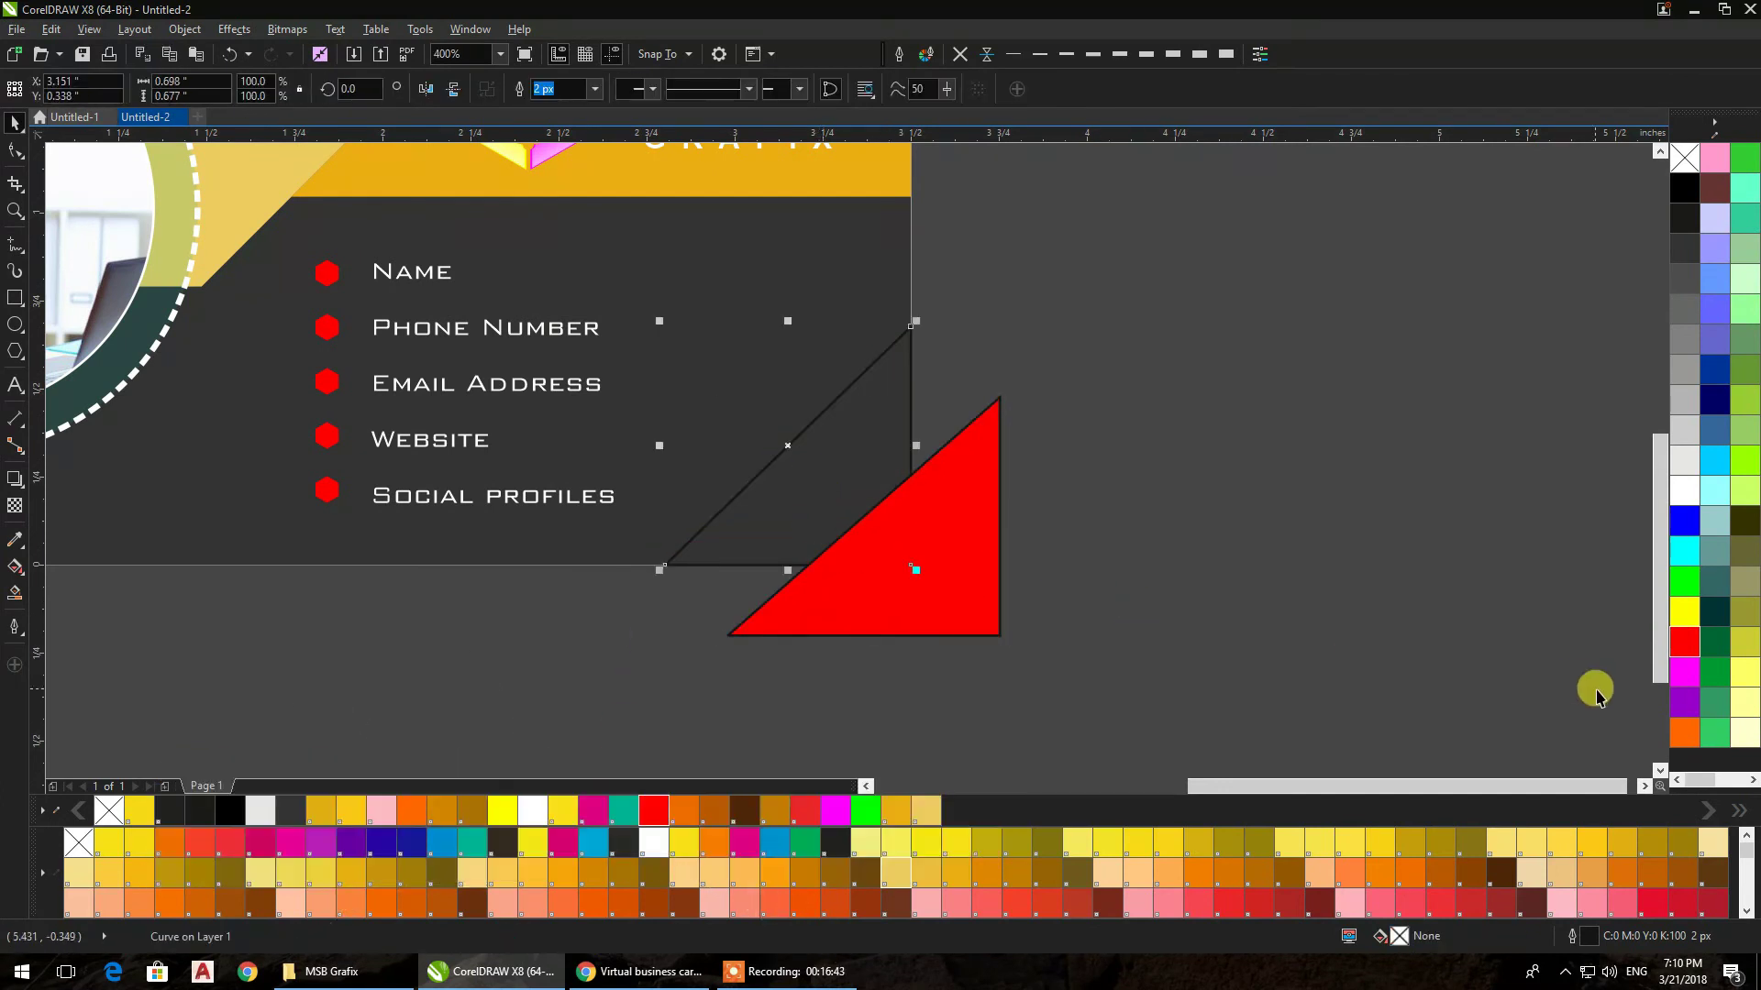
click(1682, 676)
click(931, 557)
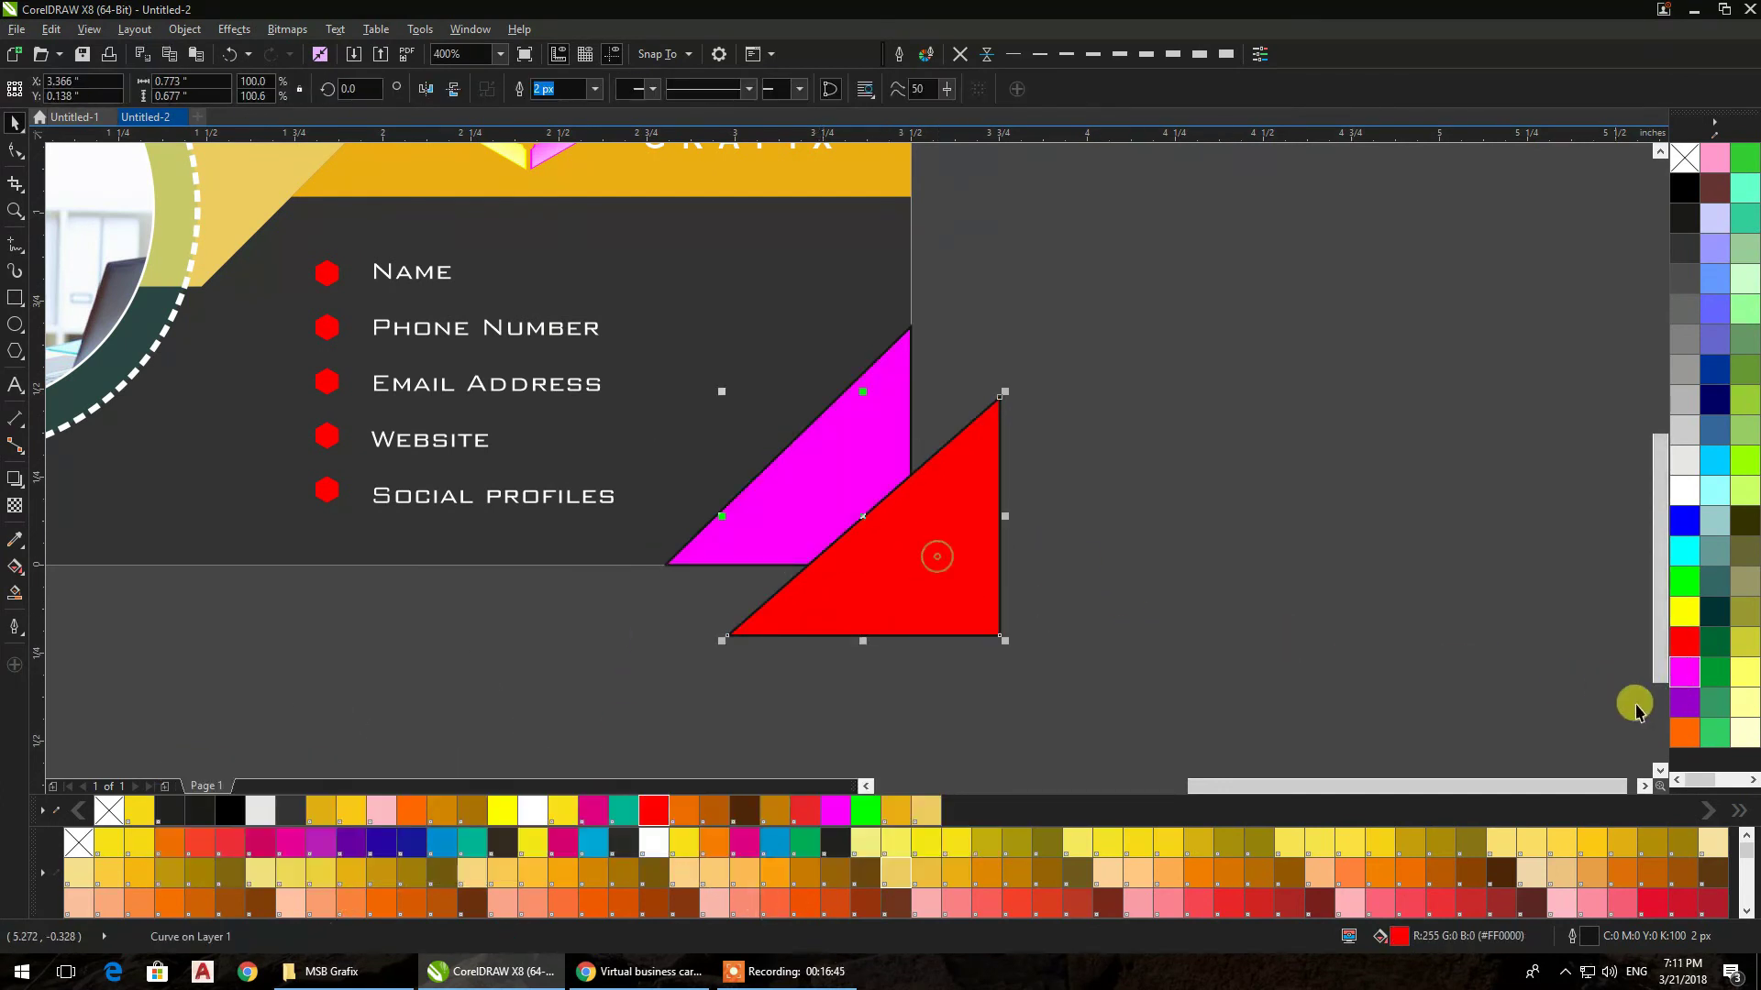
click(1684, 702)
click(1118, 519)
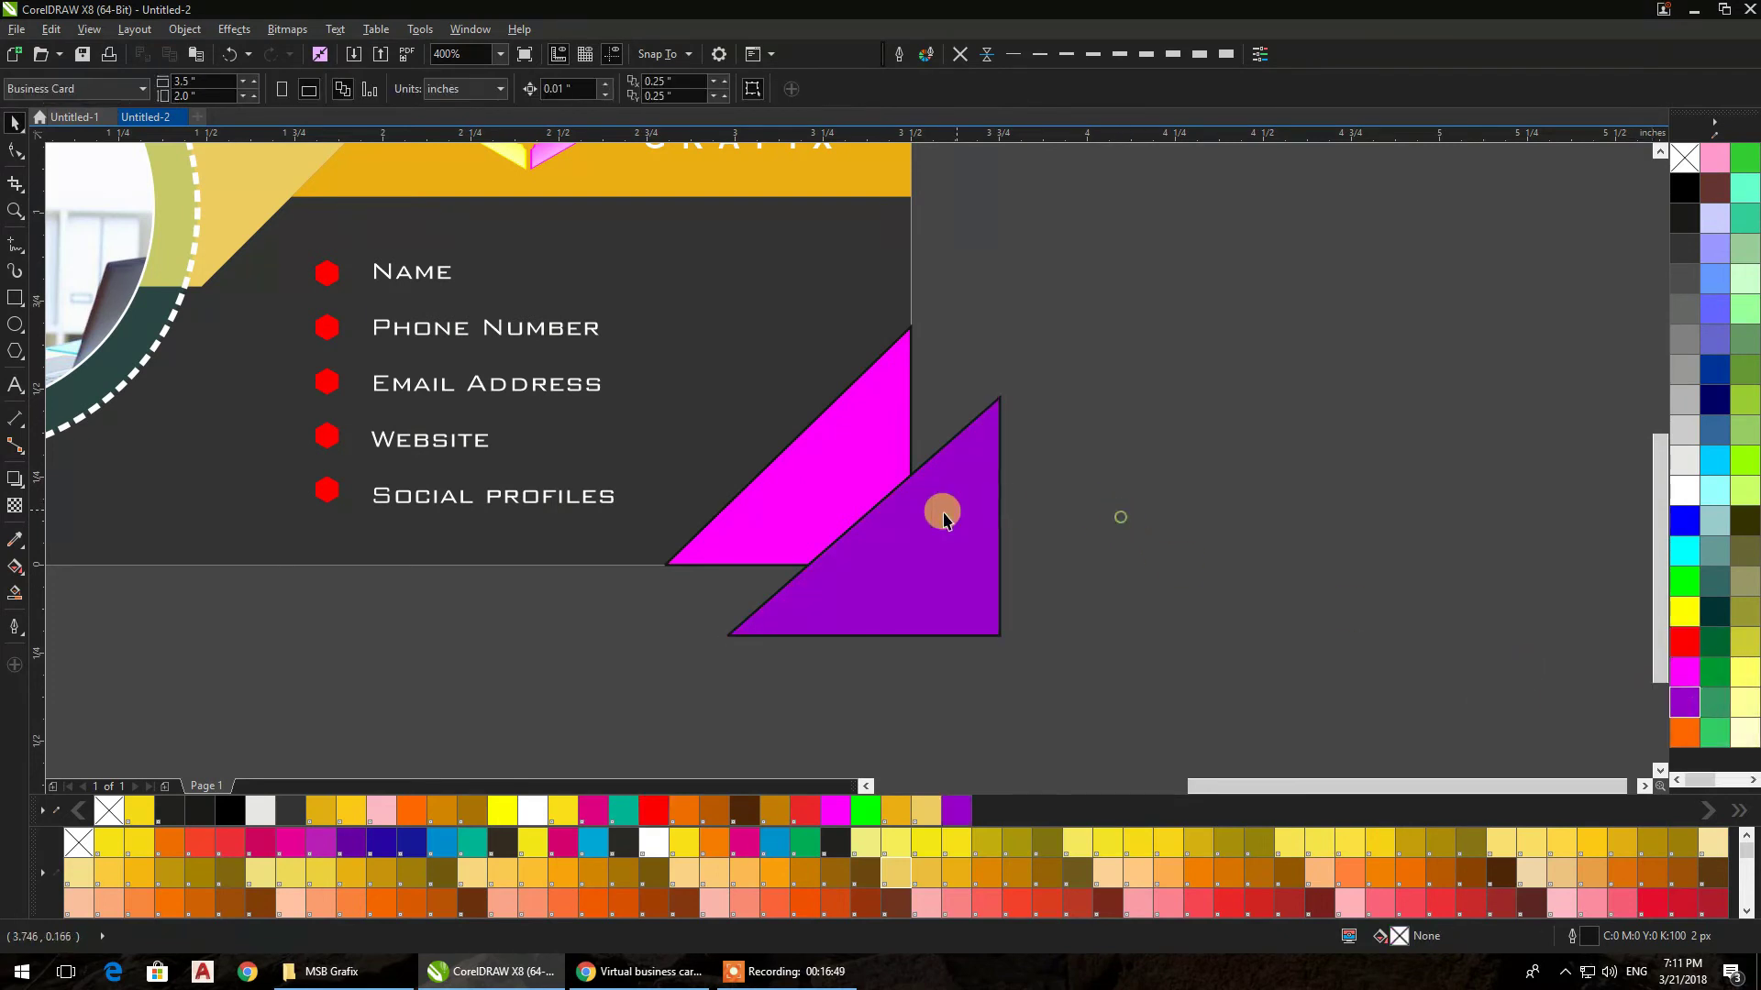
click(856, 459)
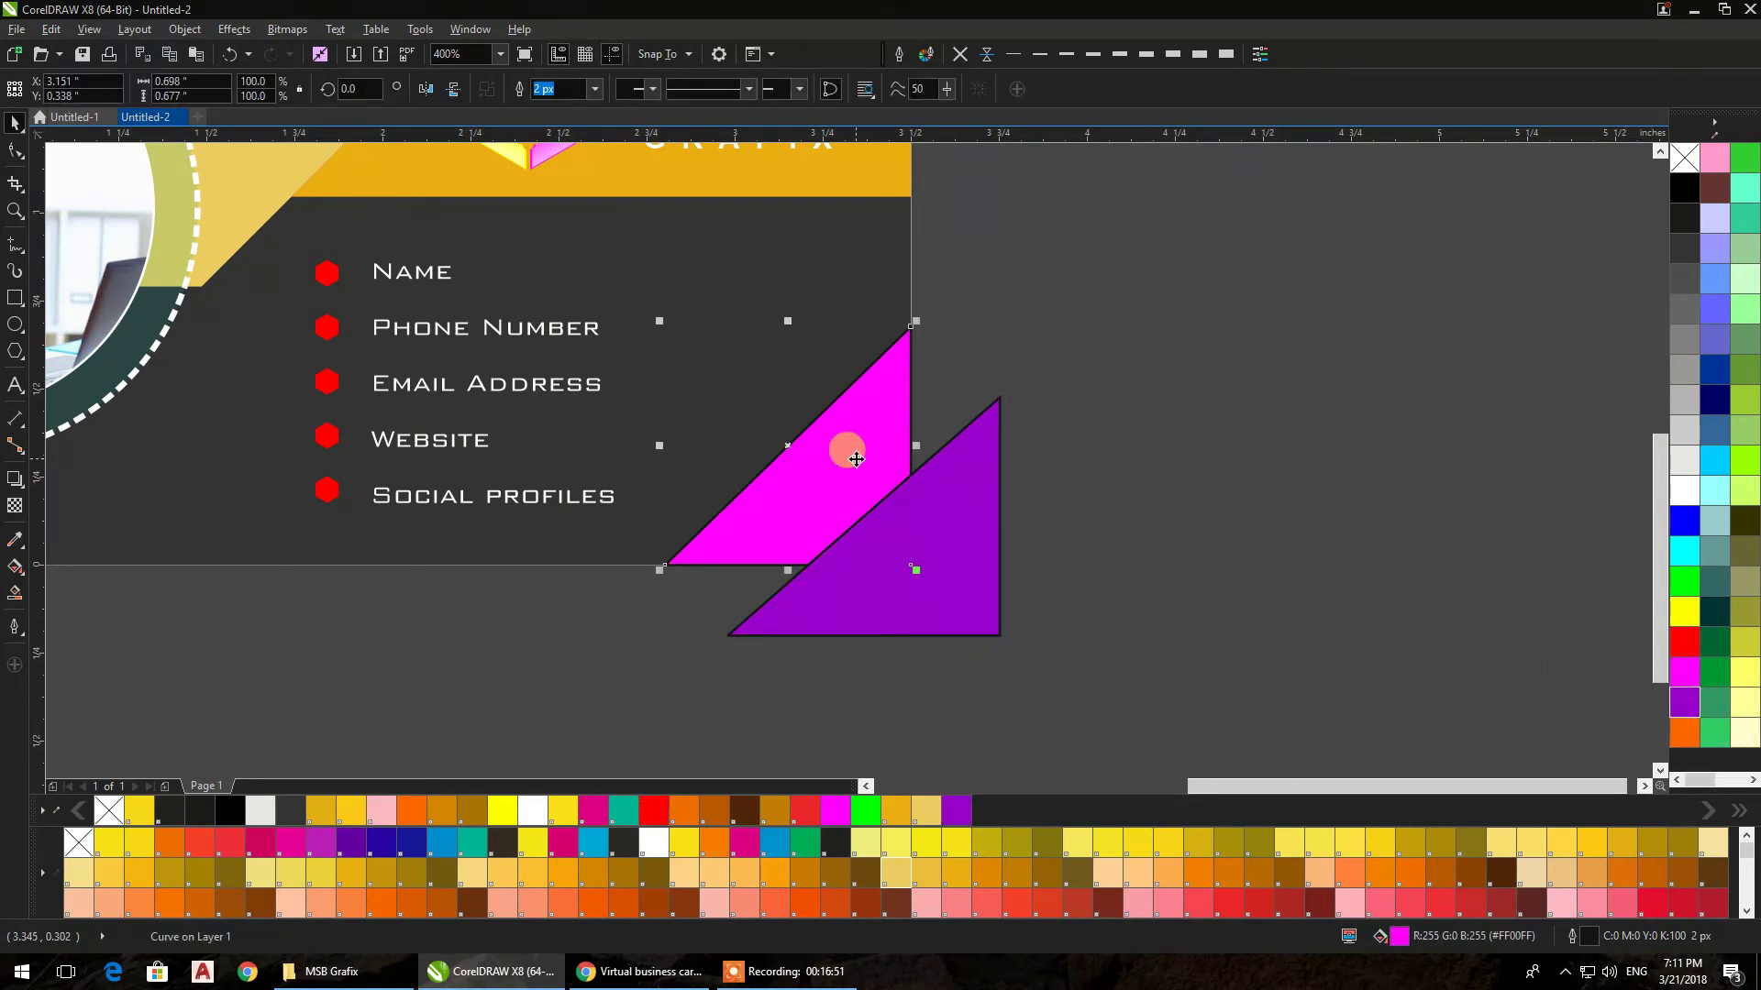
Bring the magenta triangle in front of the purple one and align their right and bottom edges
key(shift+Page_Up)
shift+click(938, 538)
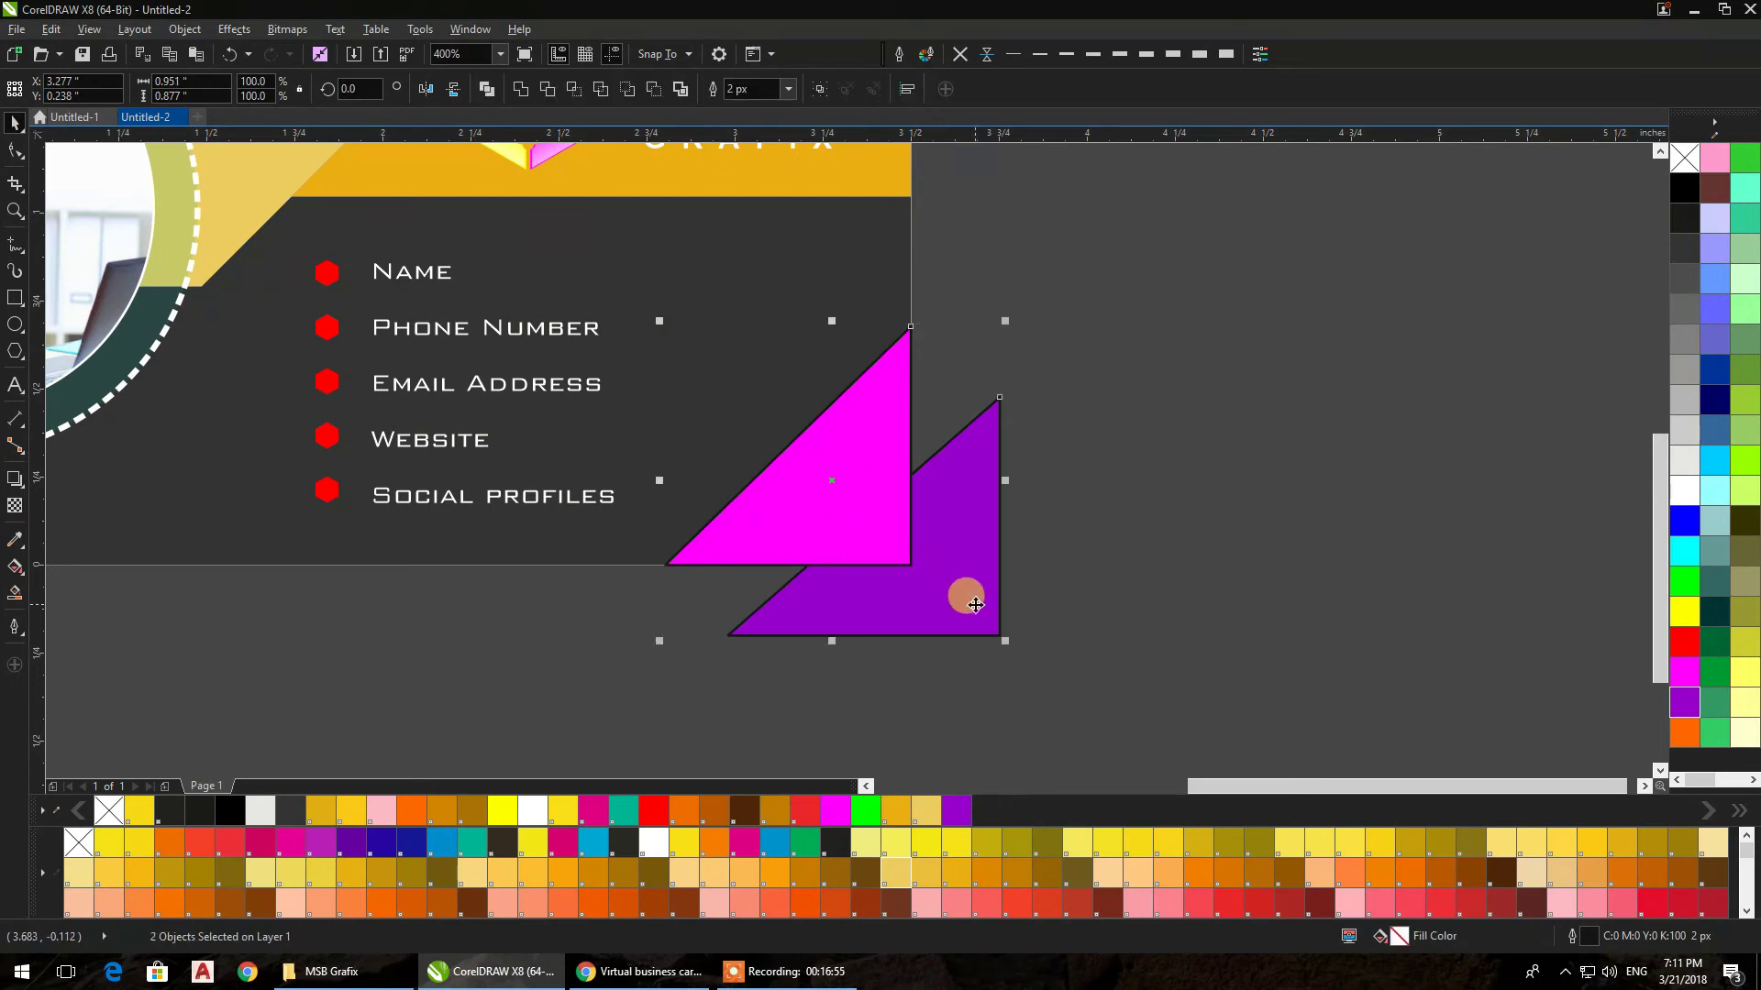
key(r)
key(b)
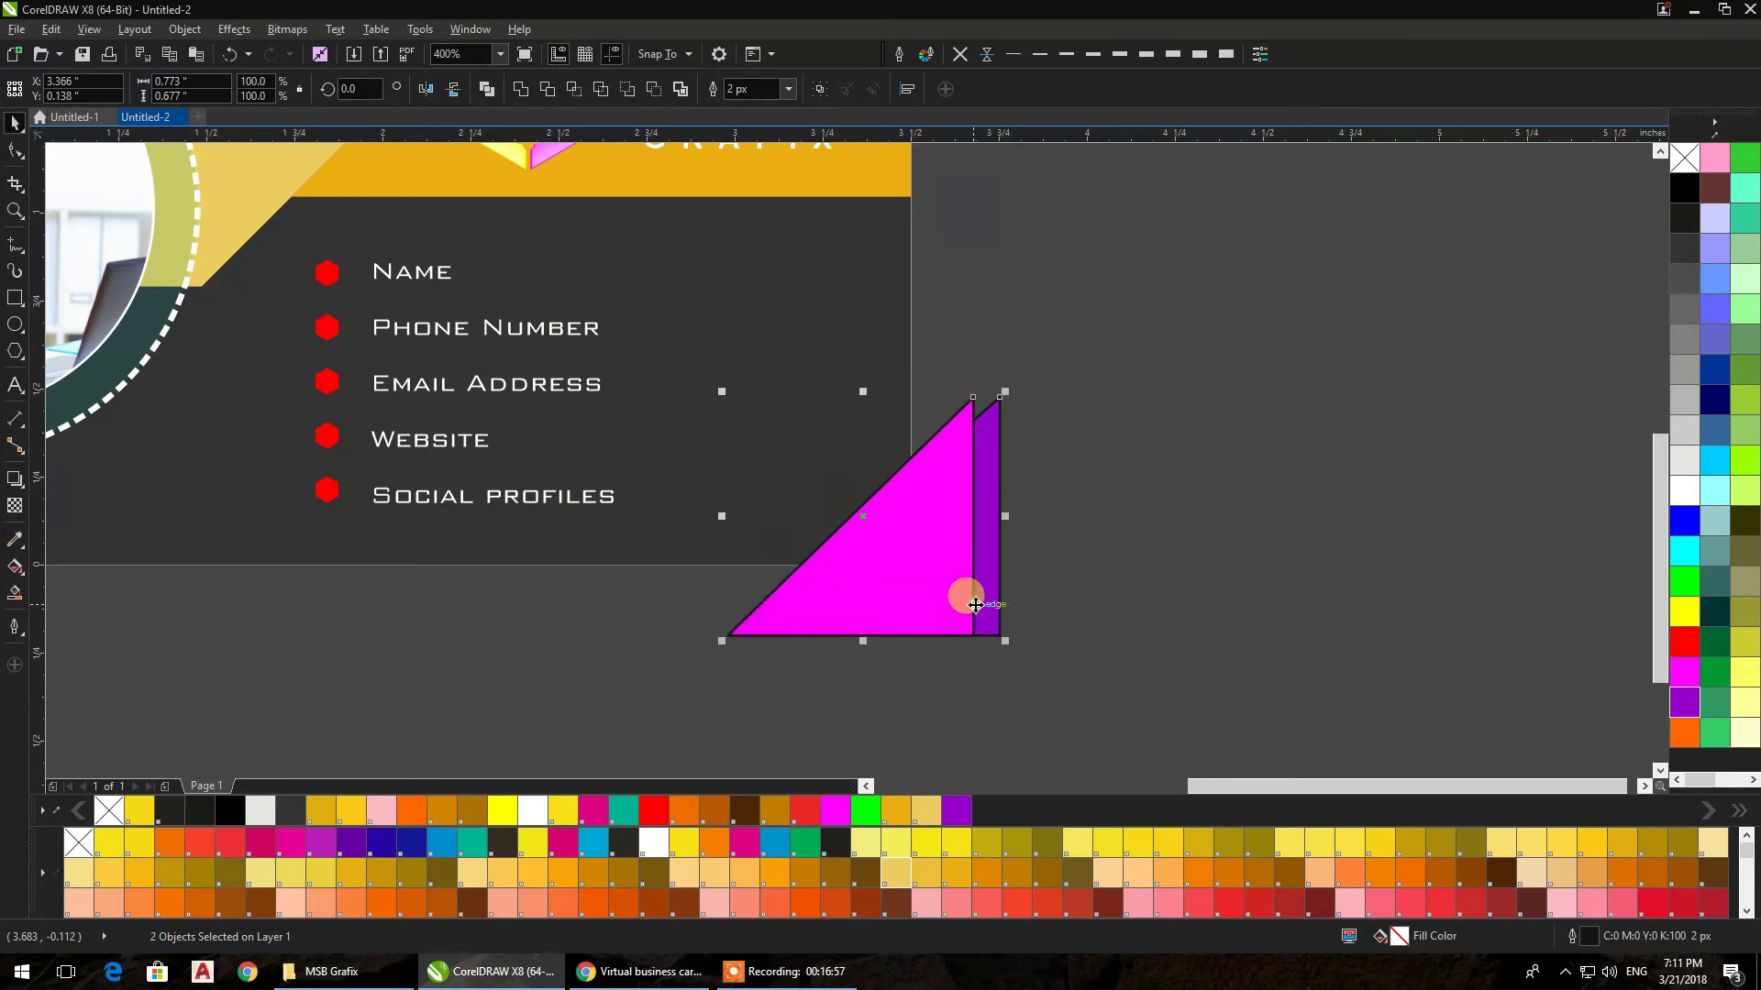
key(r)
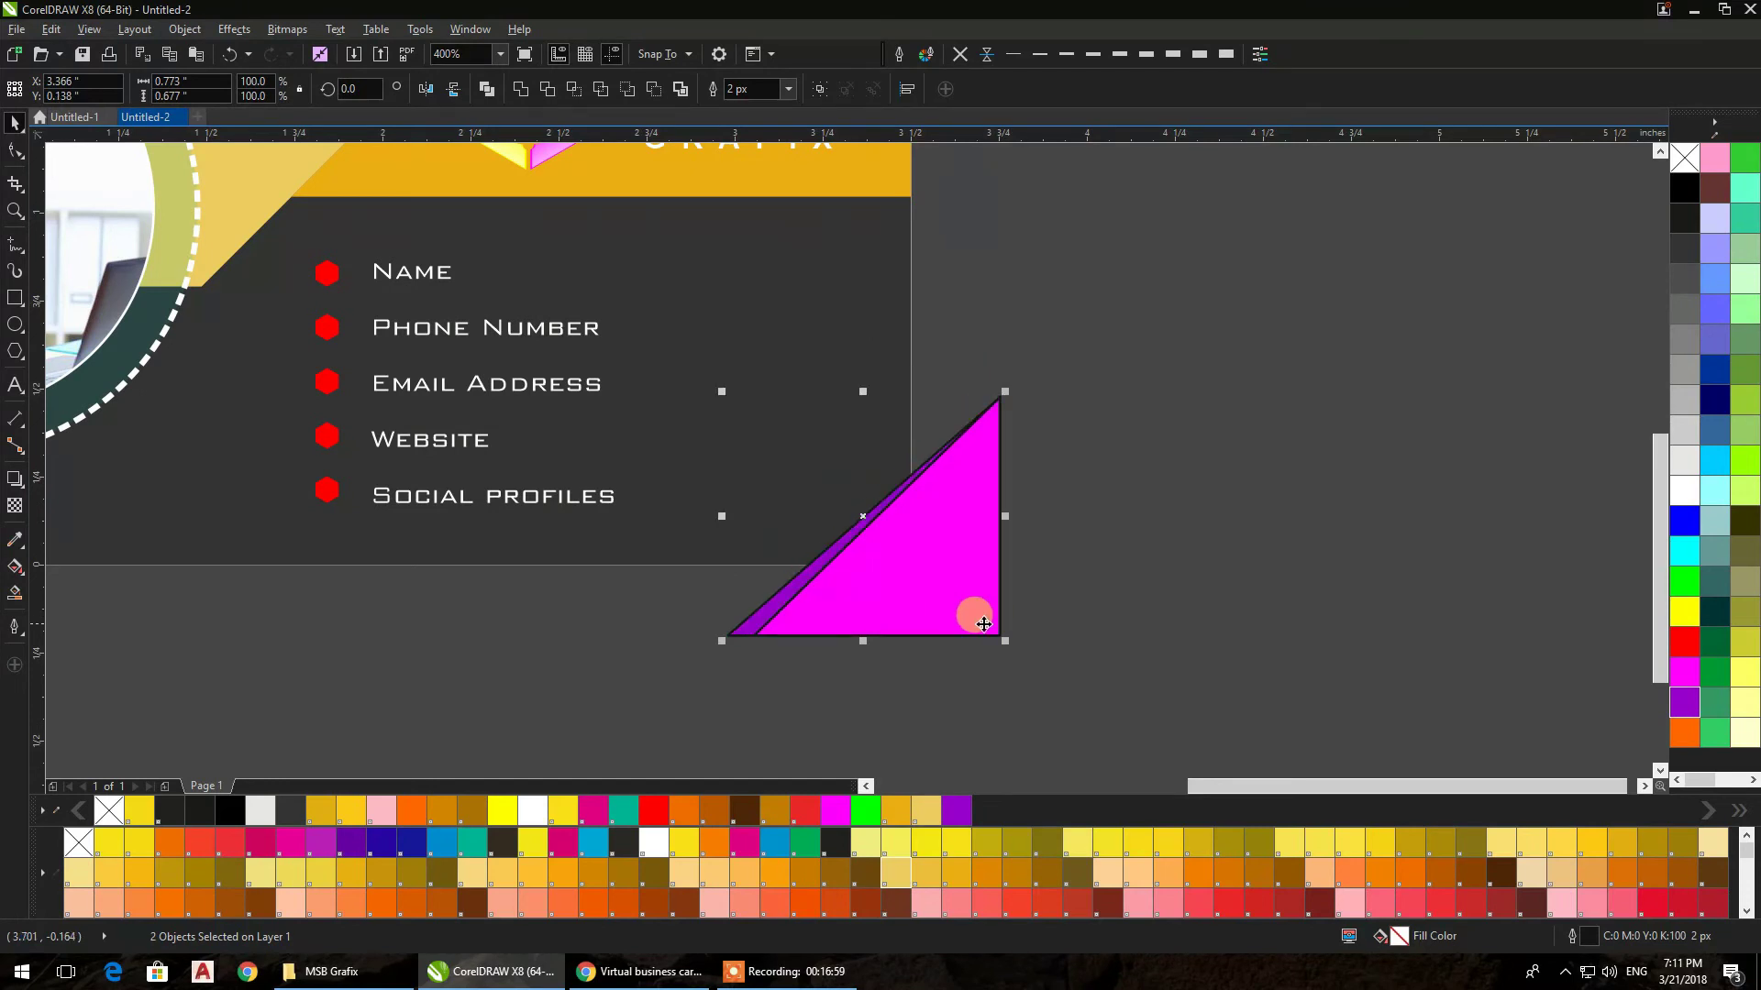
Move both triangles flush into the card's lower-right corner and remove their outlines
drag(999, 633, 913, 564)
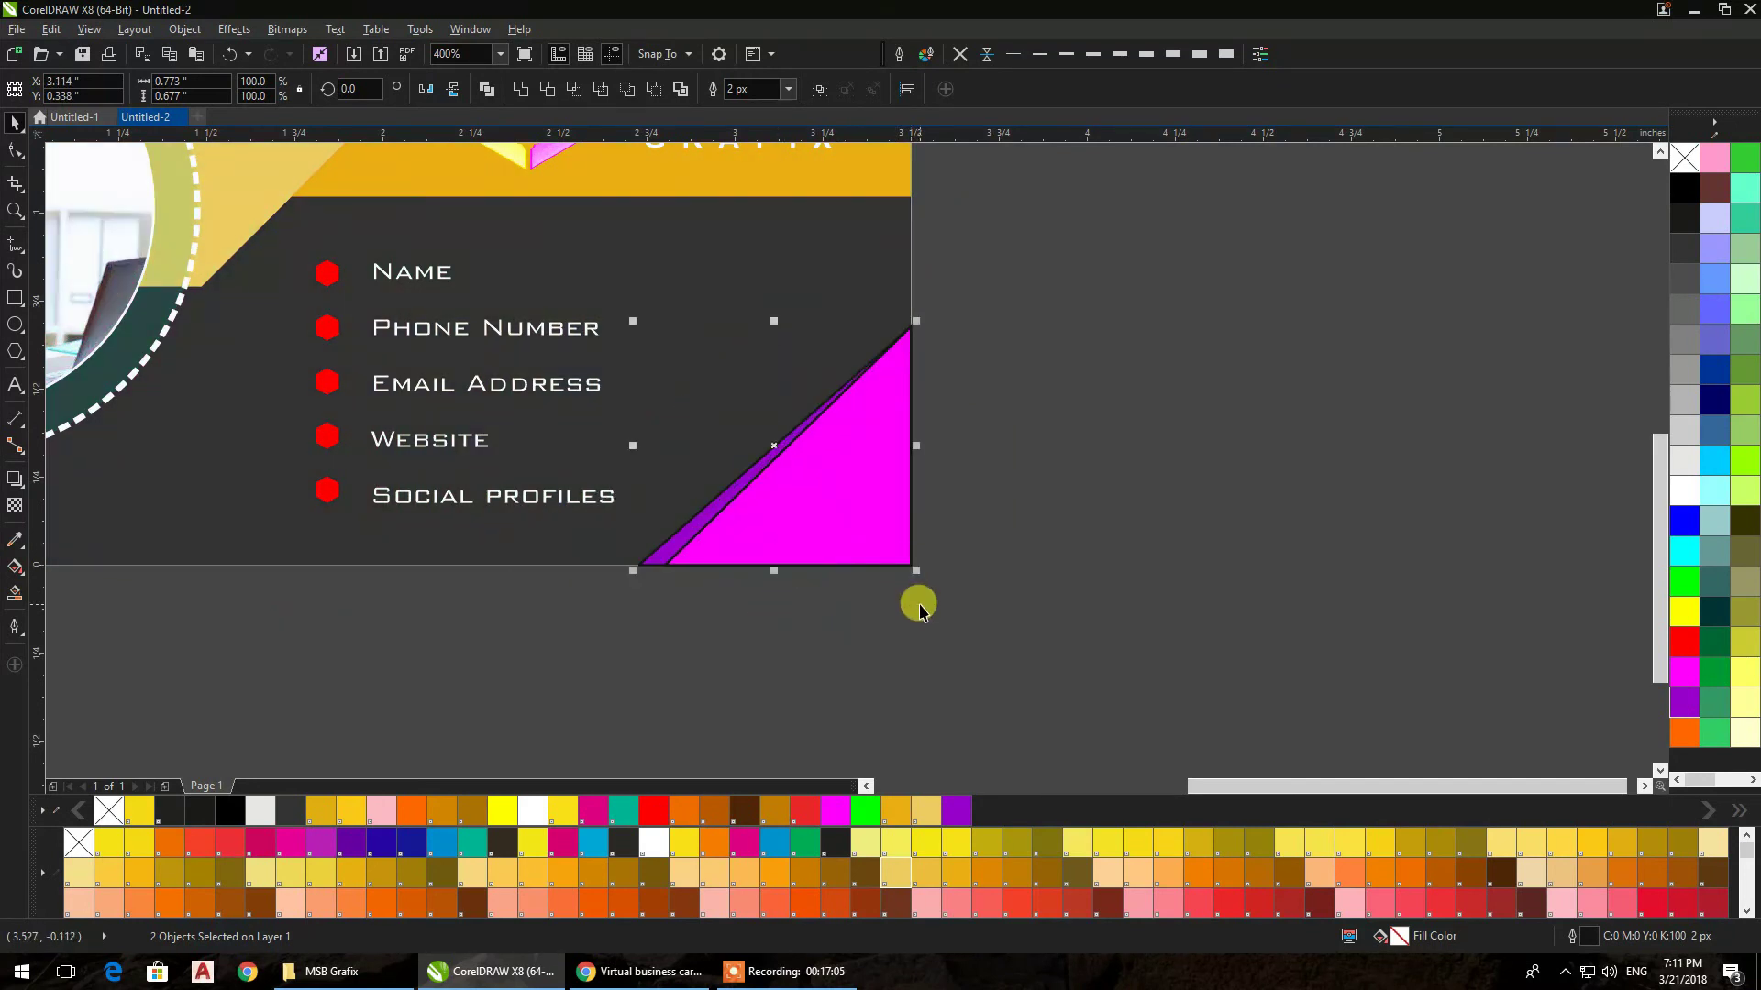
click(960, 55)
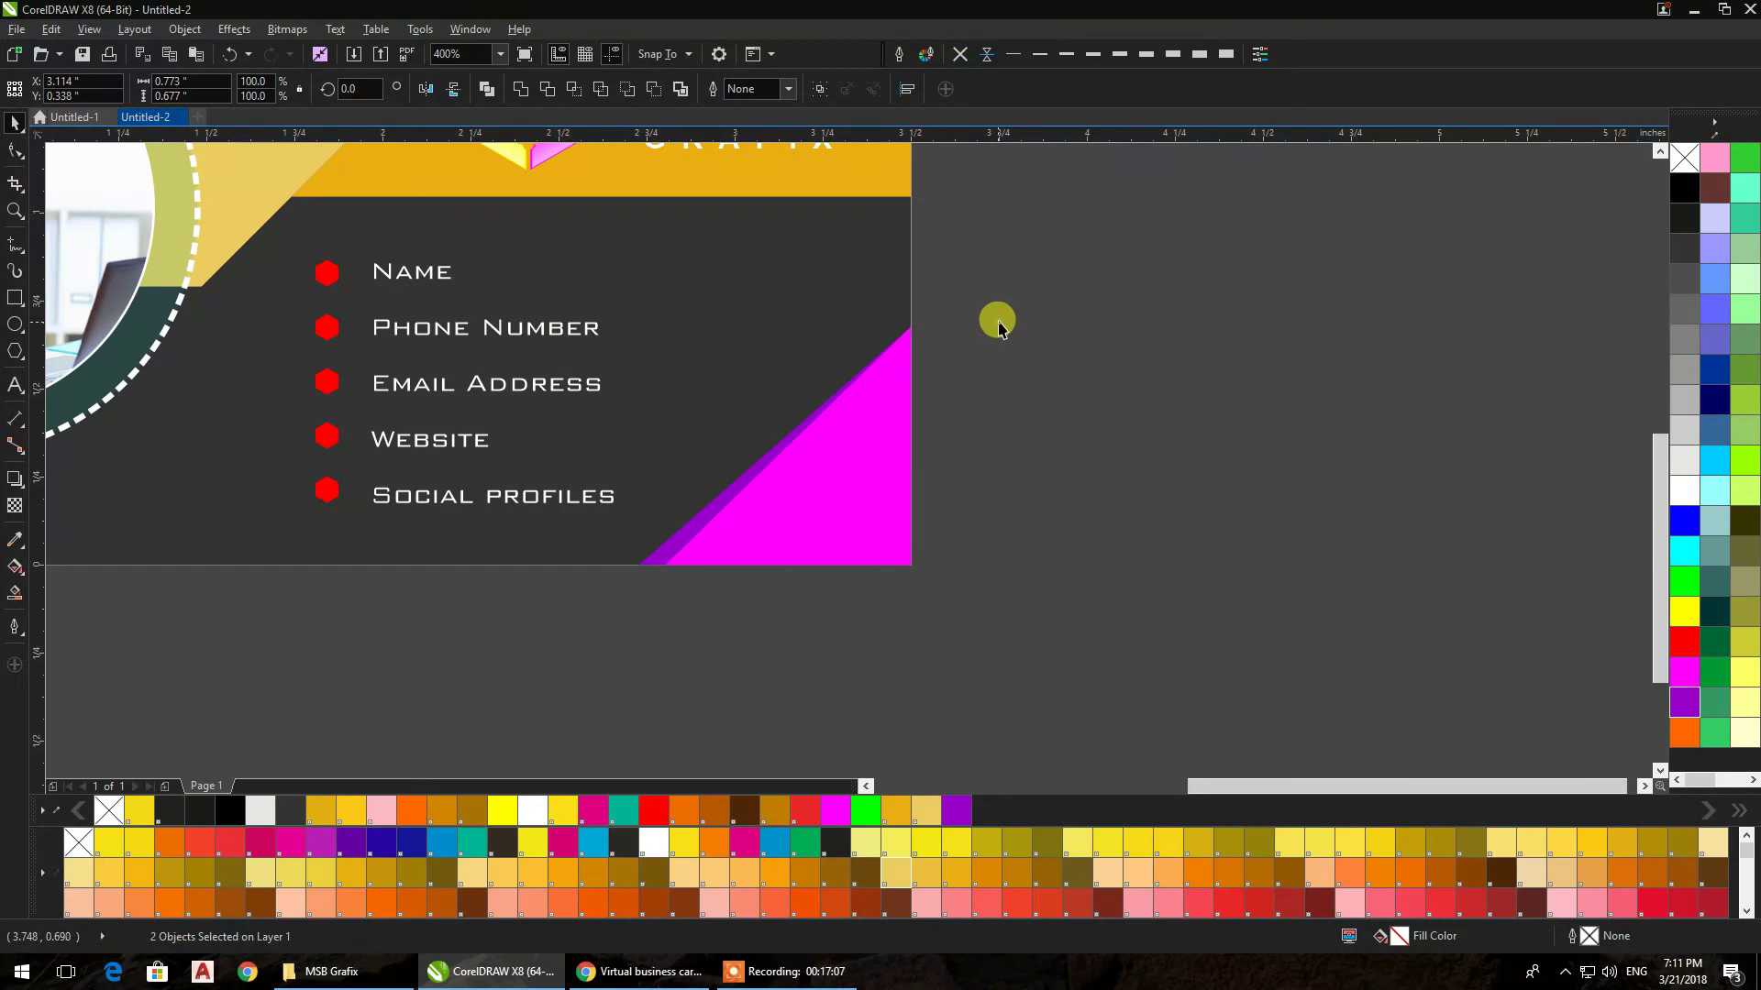
click(998, 326)
Examine the whole business card layout up close, from the portrait and ribbon to the corner triangles
scroll(998, 325, down, 2)
scroll(998, 325, down, 1)
drag(994, 322, 811, 281)
scroll(982, 382, up, 1)
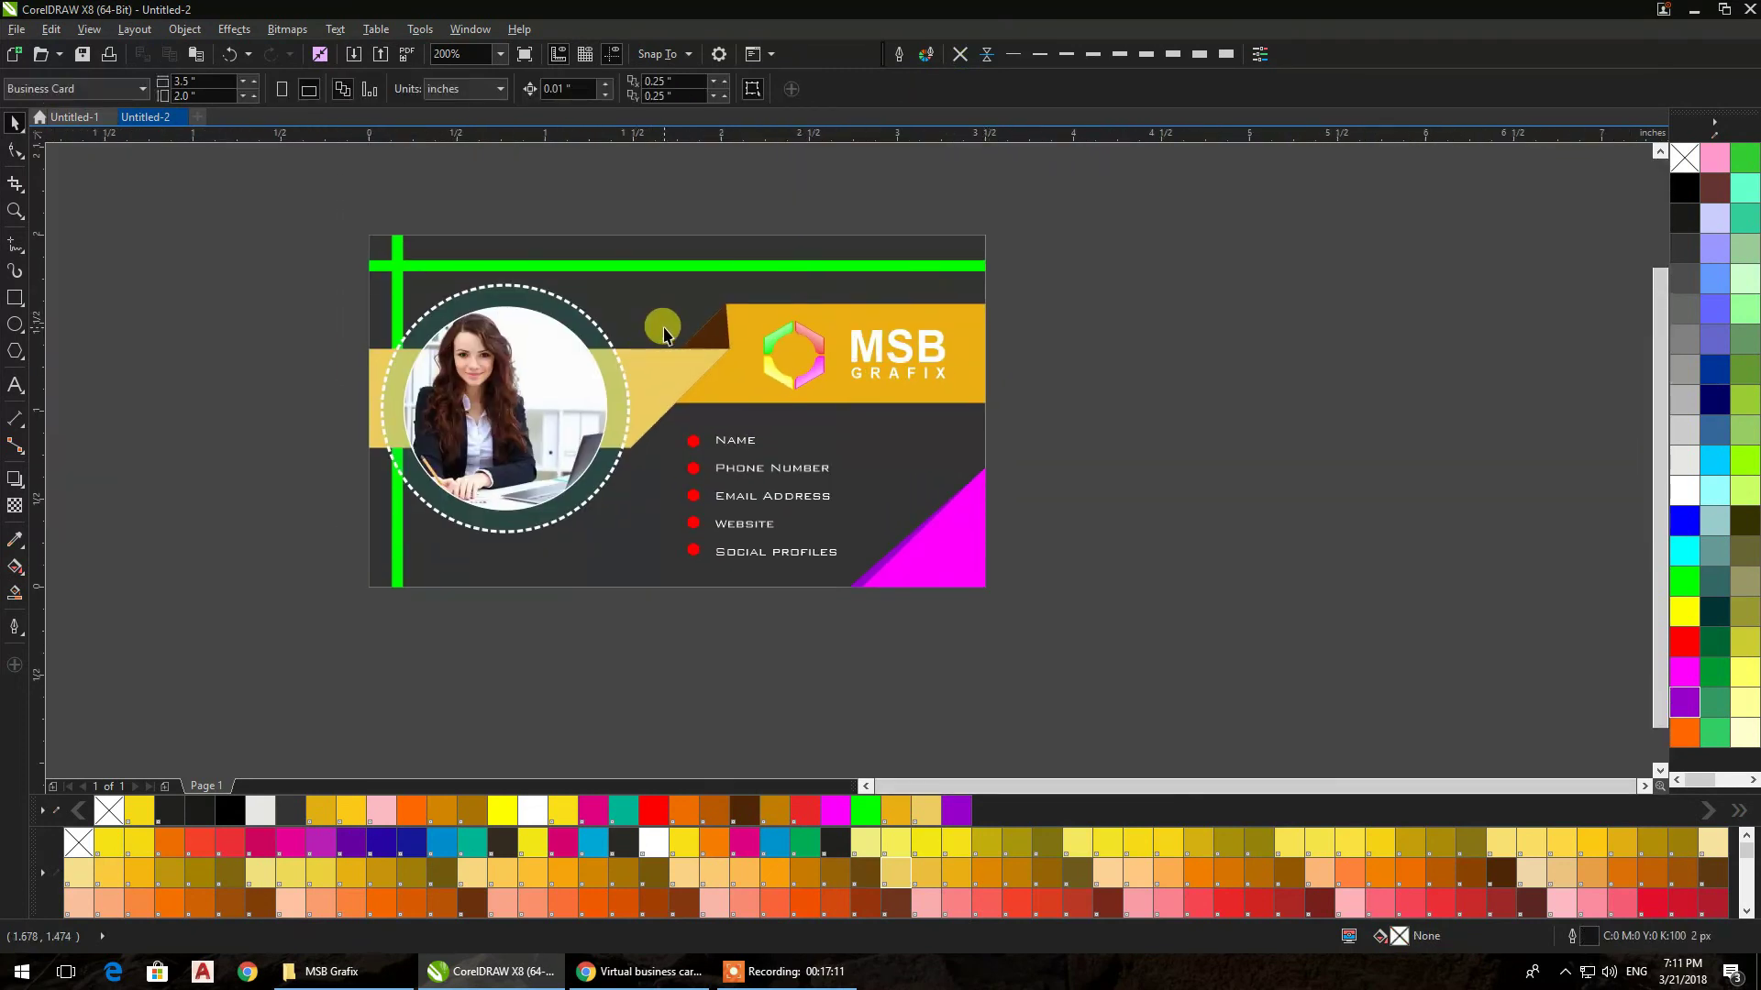
click(14, 211)
drag(361, 229, 991, 597)
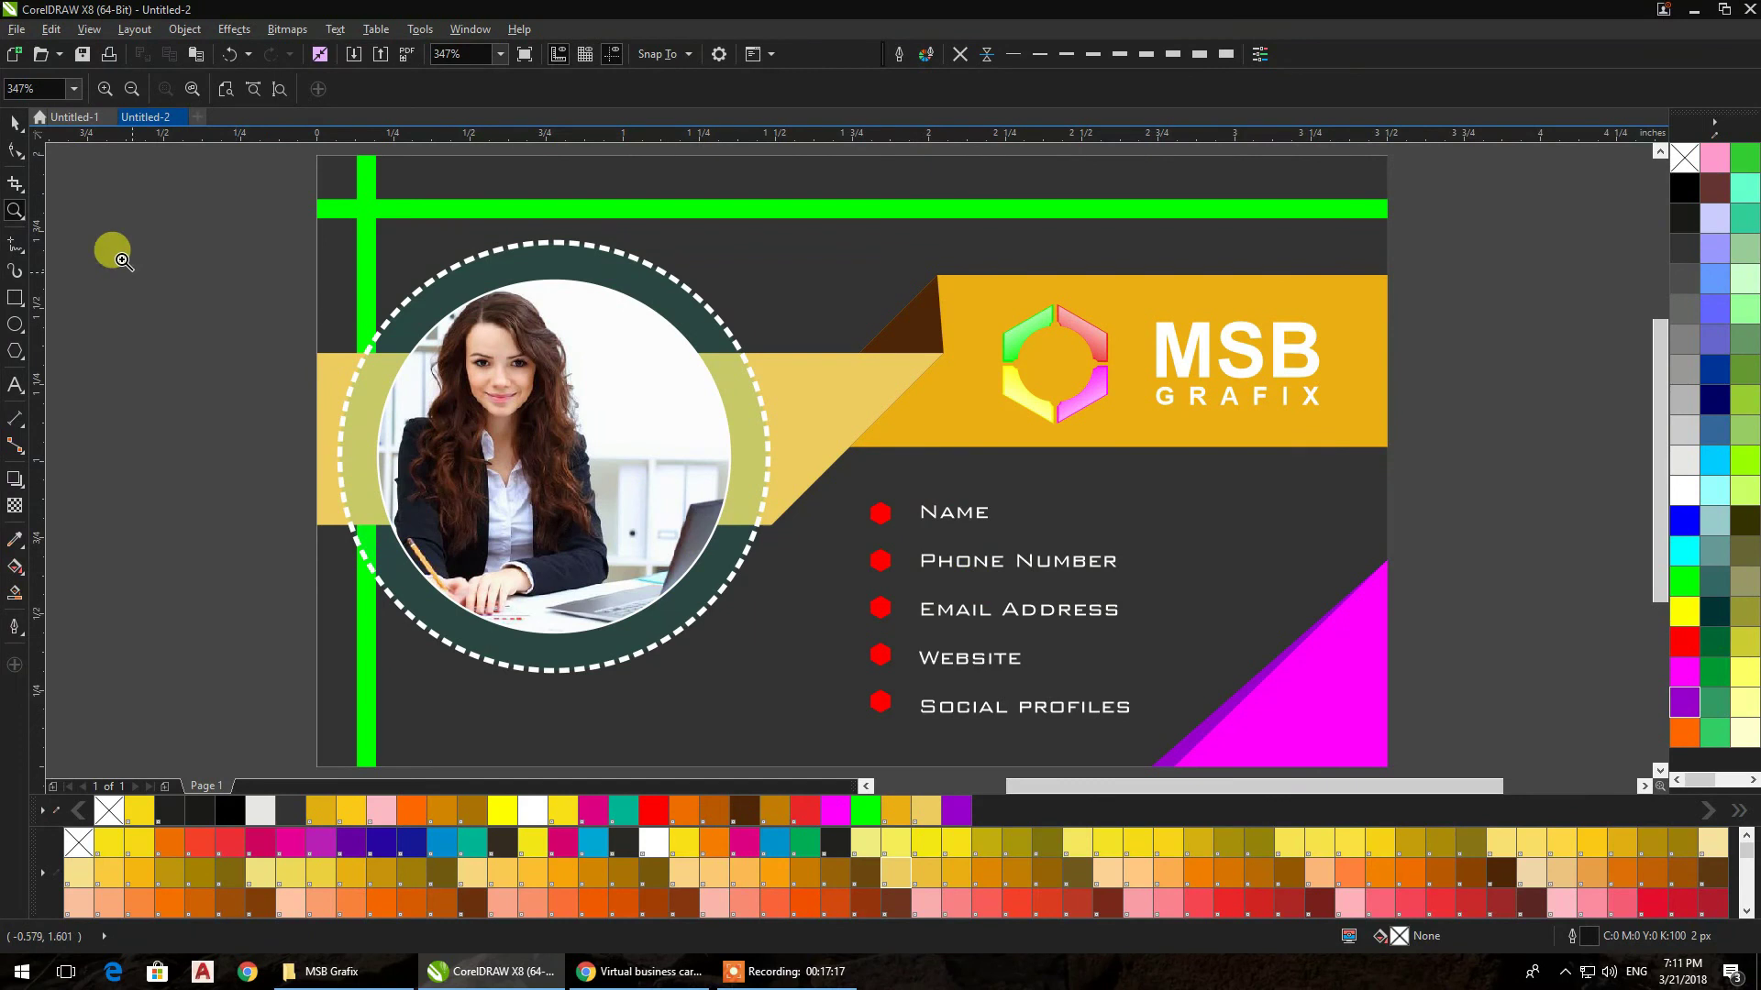